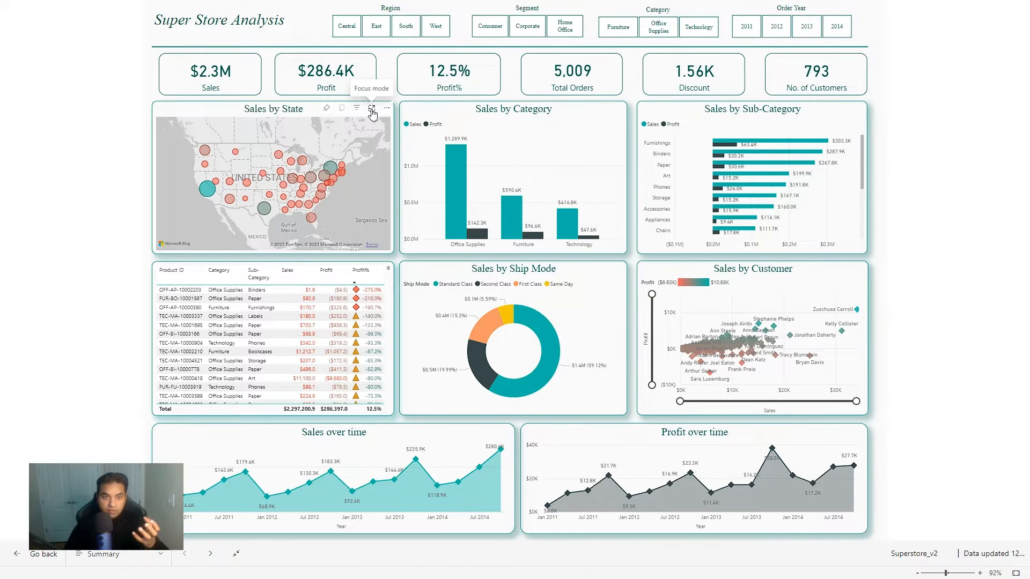
Step: View the Sales by State map with New Mexico's details and the product profit table, each in focus mode, returning to the report
{"action": "left_click", "coordinate": [372, 109]}
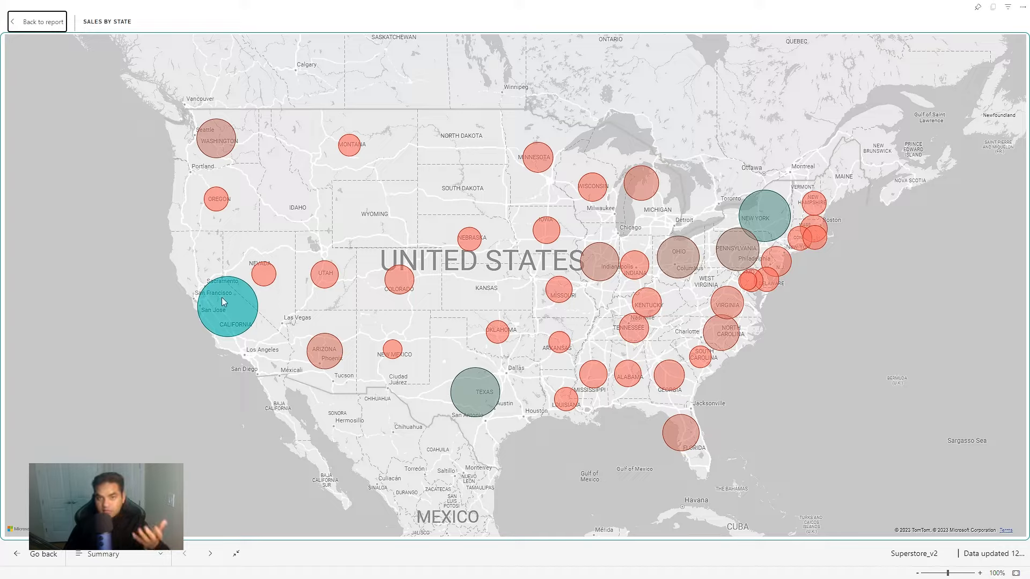
{"action": "mouse_move", "coordinate": [221, 311]}
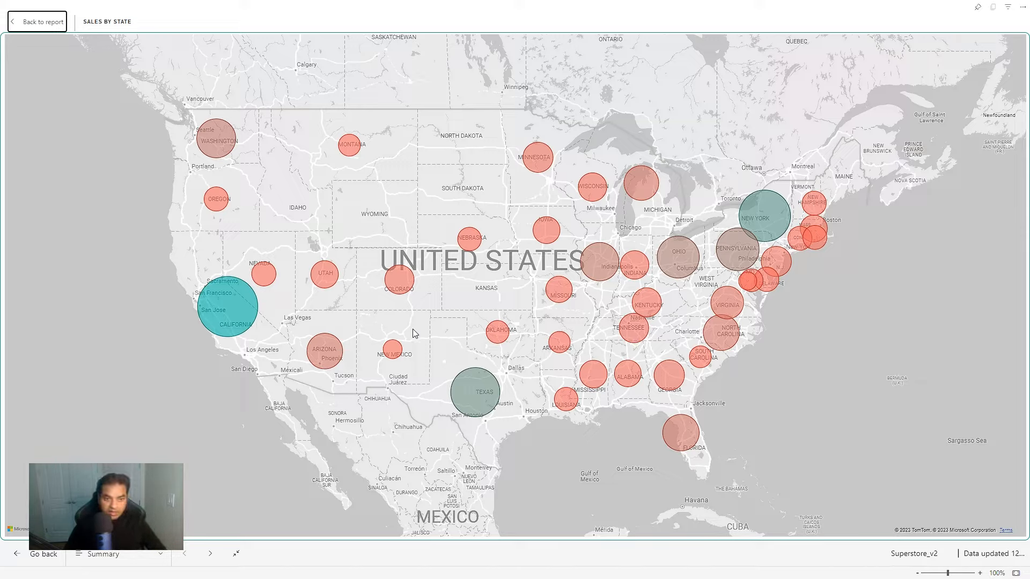
{"action": "mouse_move", "coordinate": [391, 354]}
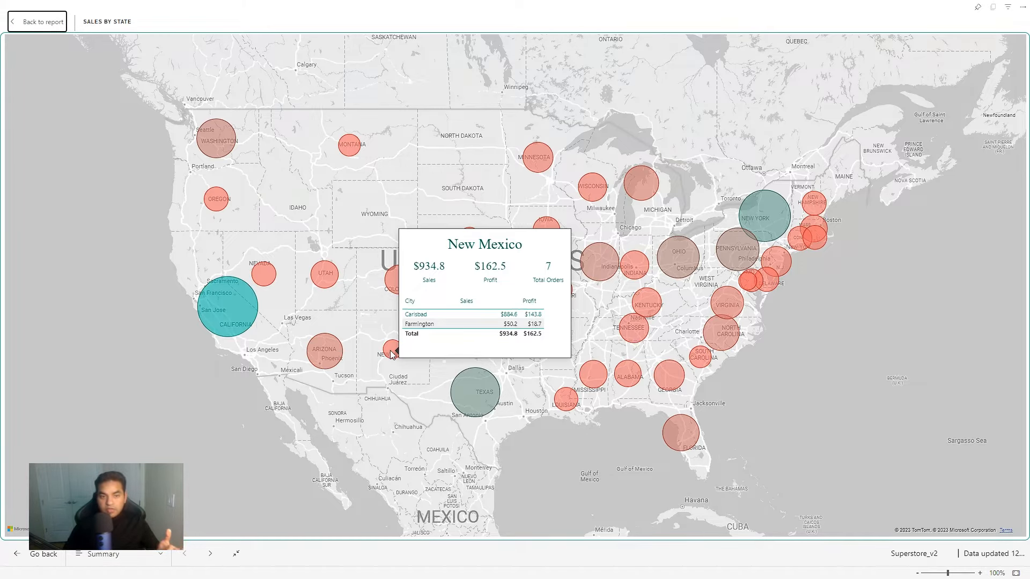
{"action": "left_click", "coordinate": [51, 24]}
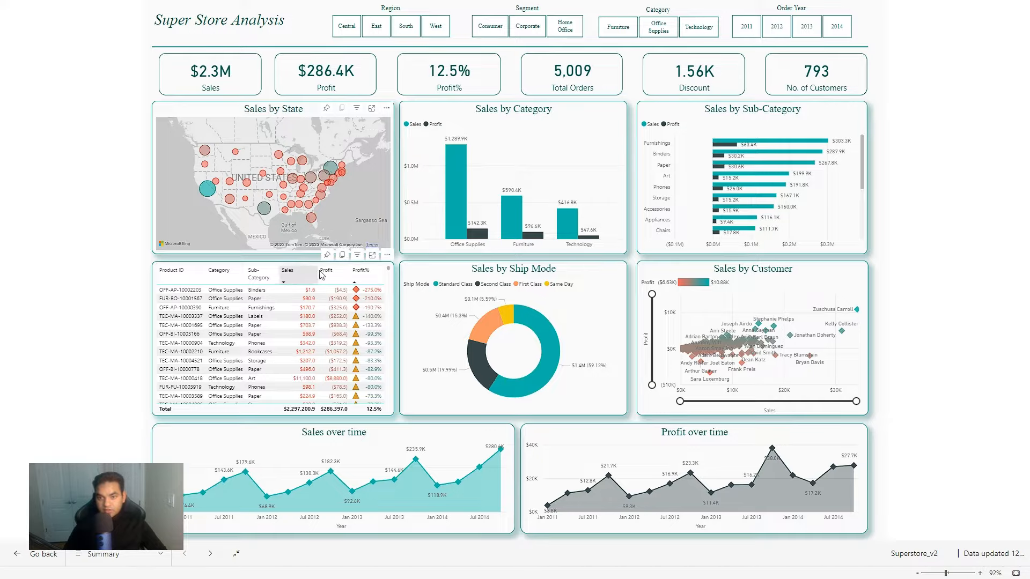
{"action": "left_click", "coordinate": [372, 255]}
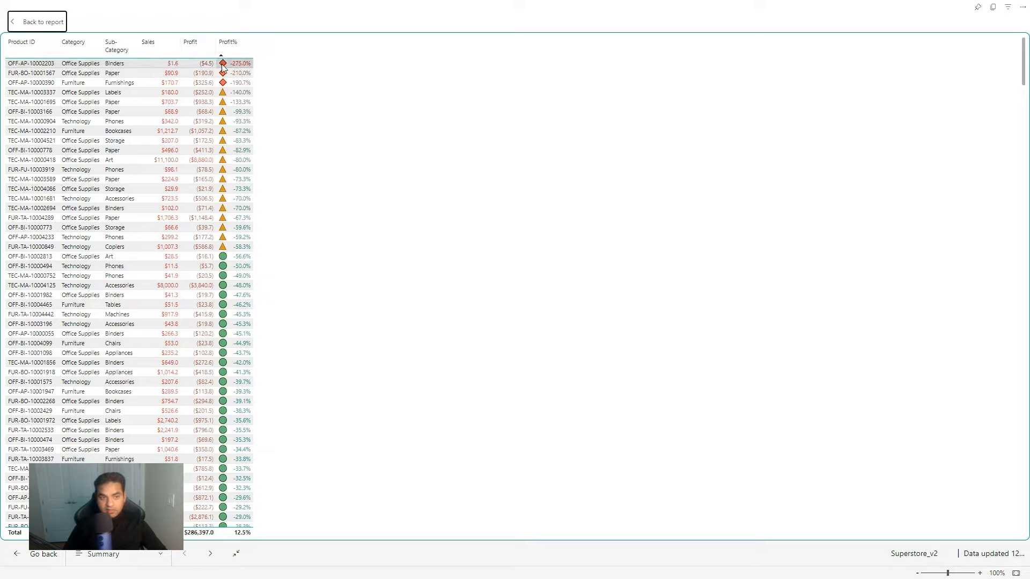
{"action": "left_click", "coordinate": [40, 22]}
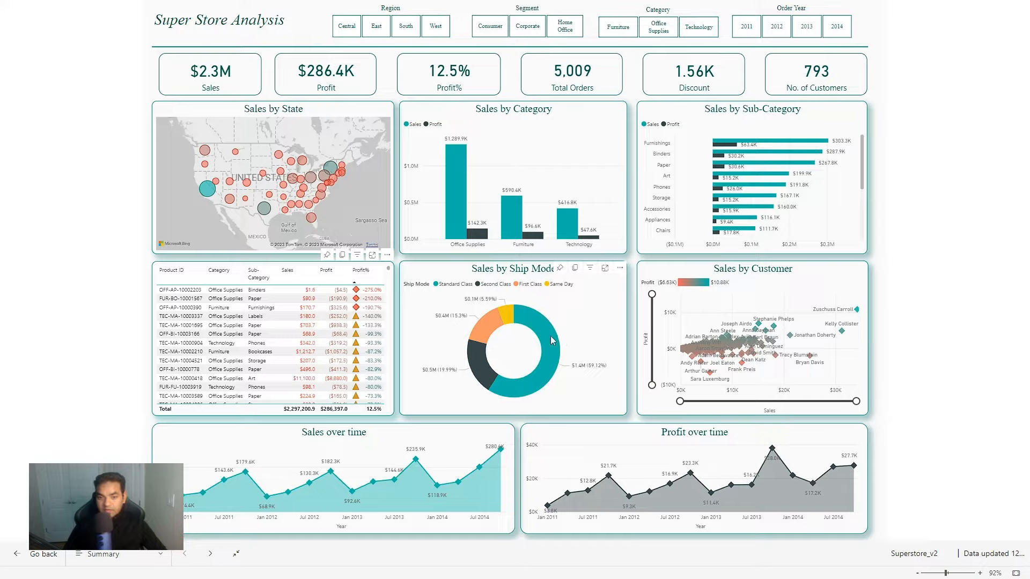
Step: Inspect the sales and profit details of individual ship modes in the Sales by Ship Mode donut chart
{"action": "mouse_move", "coordinate": [551, 336]}
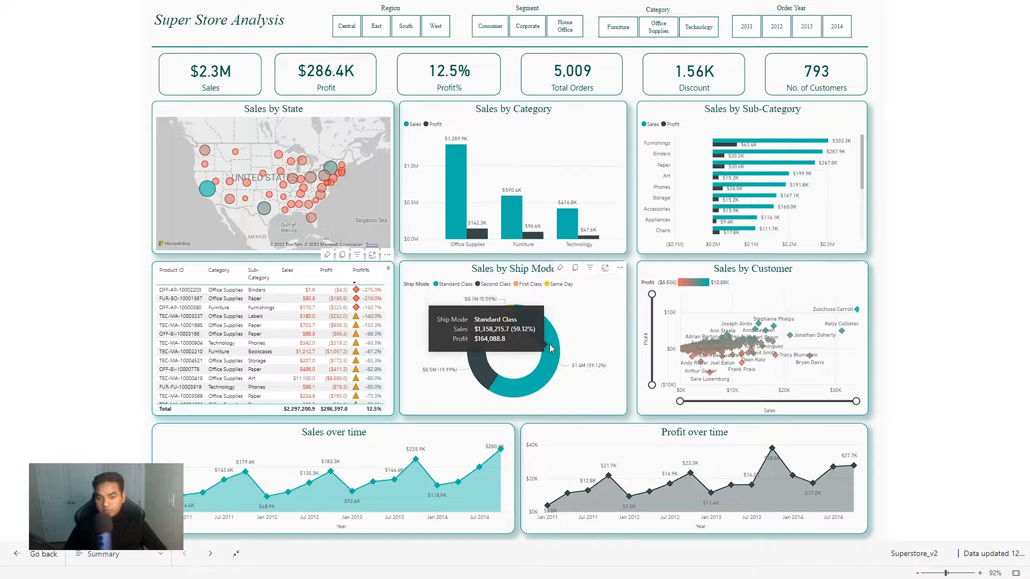
{"action": "mouse_move", "coordinate": [474, 347]}
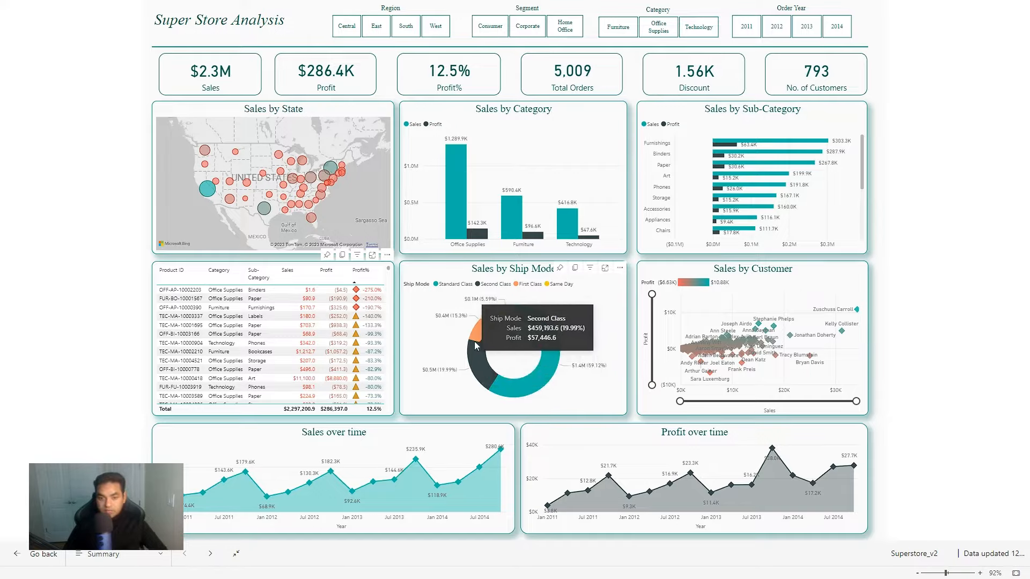
{"action": "mouse_move", "coordinate": [509, 311]}
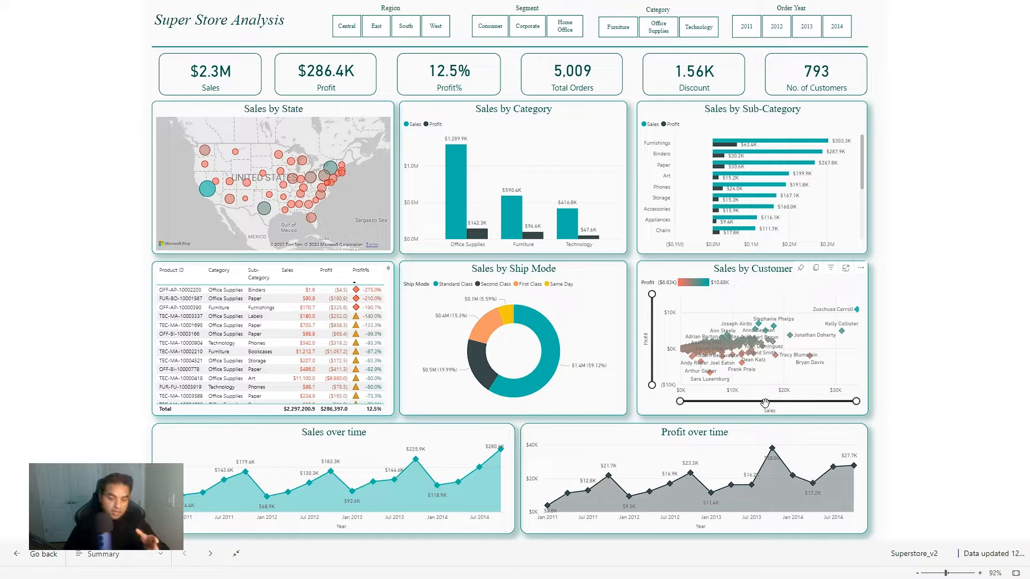
Step: In the Sales by Customer chart's focus mode, restrict the Sales axis to roughly the lower half of its range and return to the report
{"action": "left_click", "coordinate": [846, 268]}
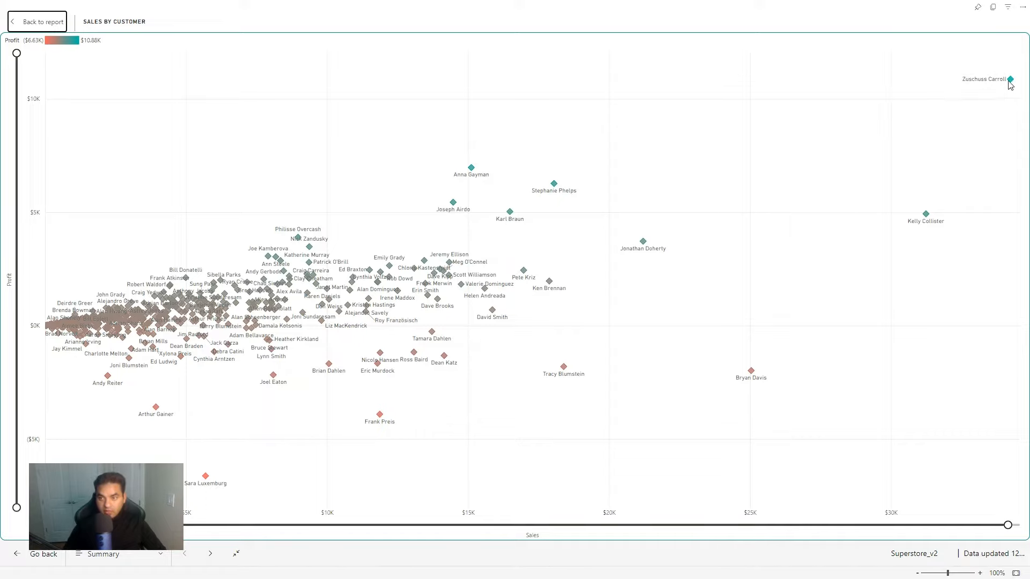
{"action": "mouse_move", "coordinate": [1009, 82]}
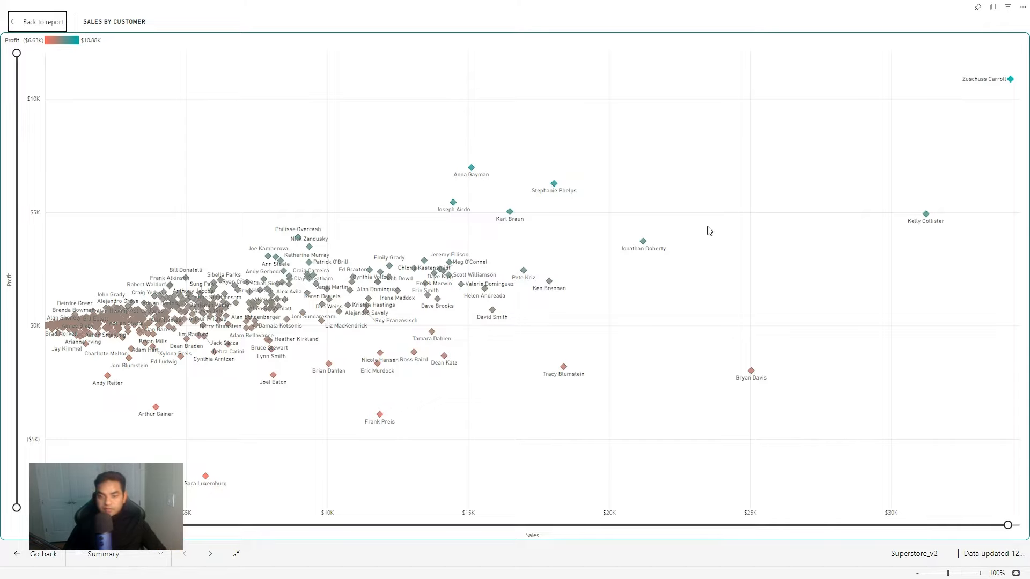
{"action": "mouse_move", "coordinate": [751, 375]}
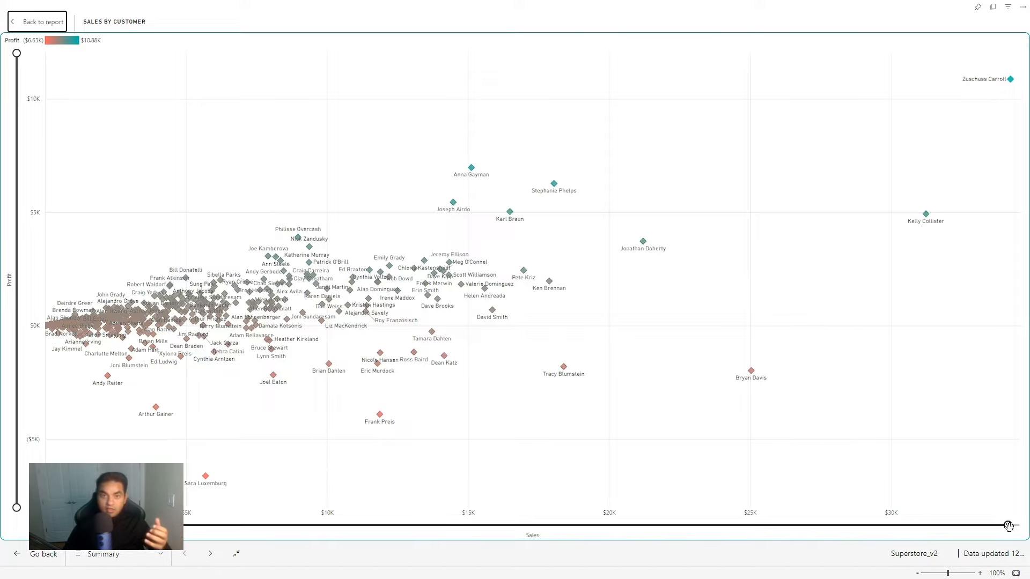
{"action": "left_click_drag", "start_coordinate": [1007, 523], "coordinate": [565, 524]}
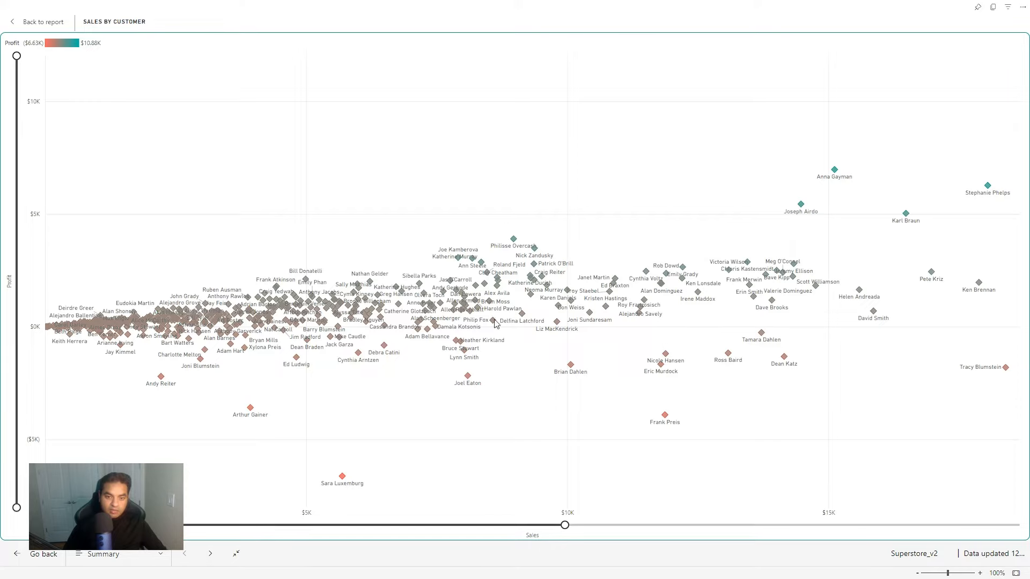
{"action": "left_click", "coordinate": [40, 22]}
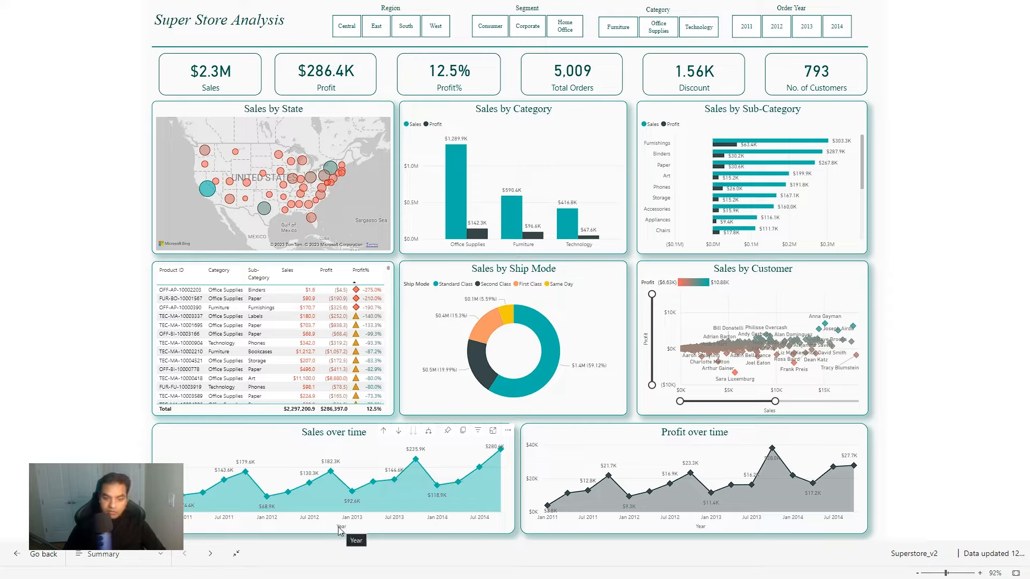
Step: Drill the Sales over time chart up to years and expand it through quarters down to months
{"action": "left_click", "coordinate": [383, 431]}
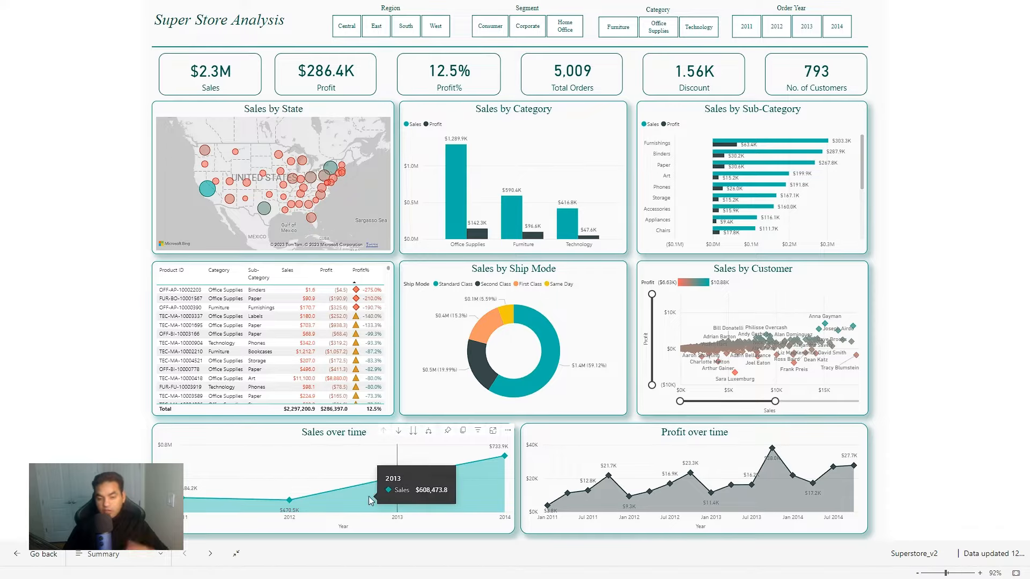
{"action": "left_click", "coordinate": [429, 435]}
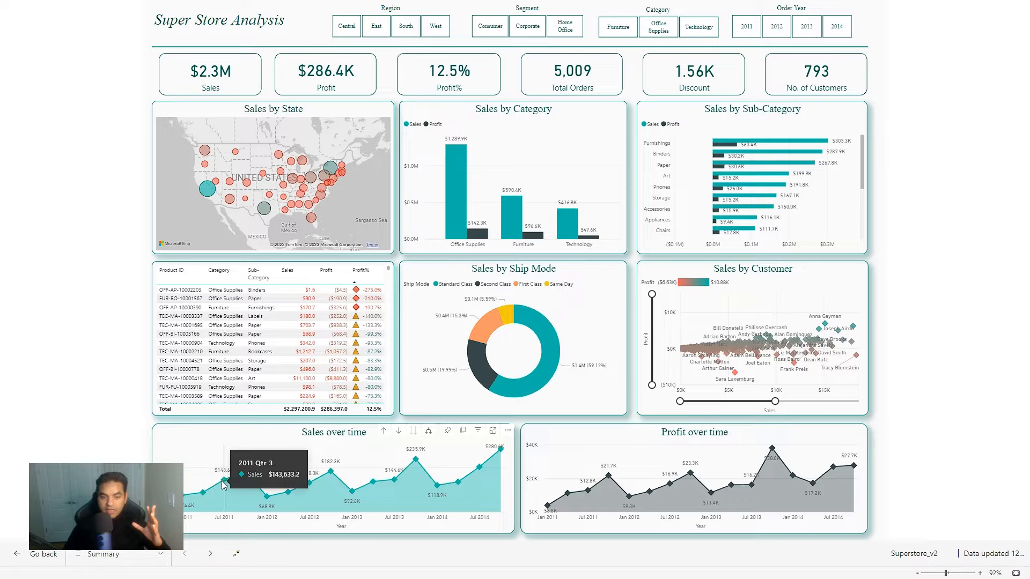
{"action": "left_click", "coordinate": [430, 435]}
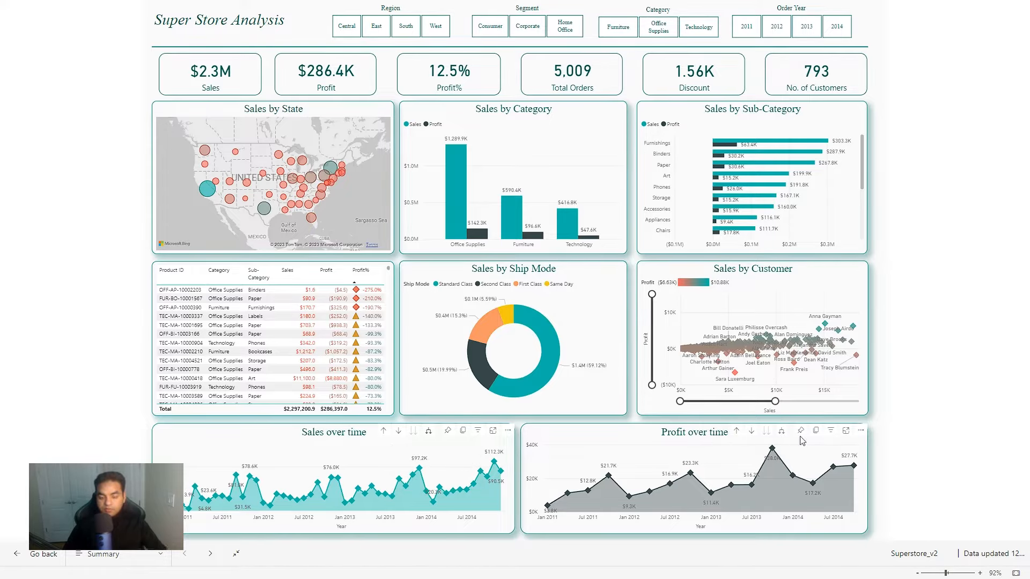
Step: Expand the Profit over time chart down to individual days and drill it back up to months
{"action": "left_click", "coordinate": [781, 432]}
{"action": "left_click", "coordinate": [781, 432]}
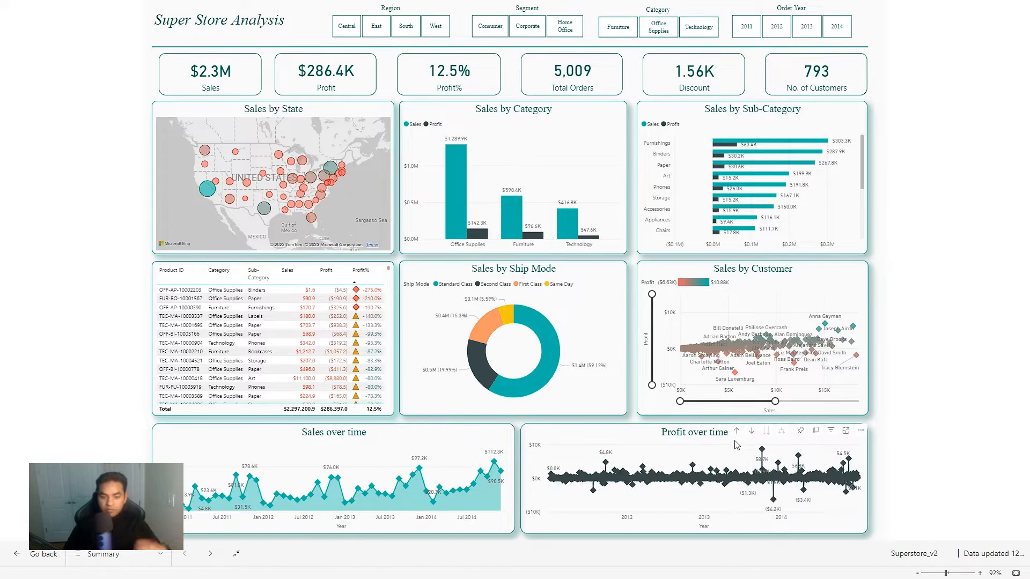
{"action": "left_click", "coordinate": [737, 432]}
{"action": "left_click", "coordinate": [782, 432]}
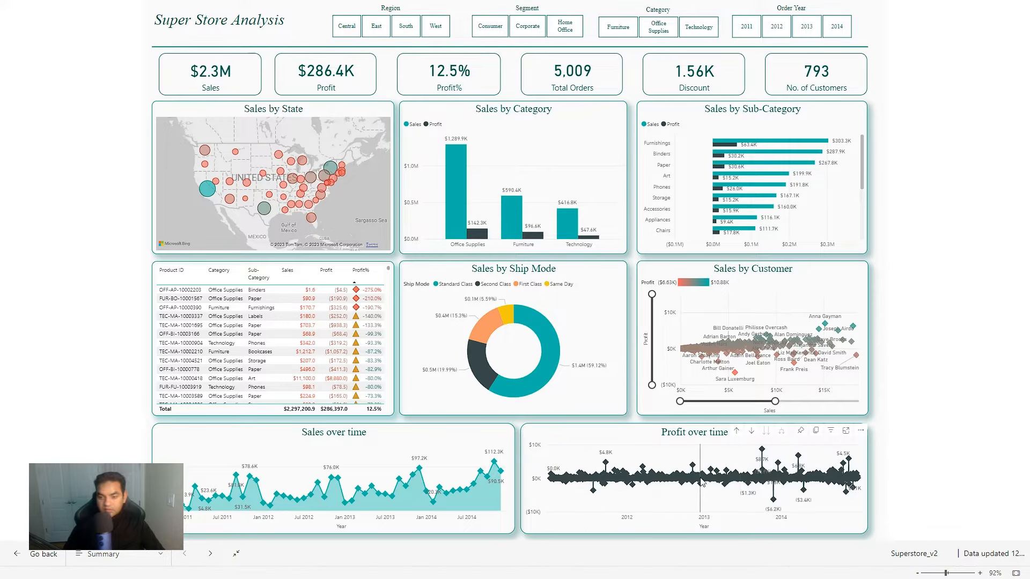
{"action": "mouse_move", "coordinate": [701, 483]}
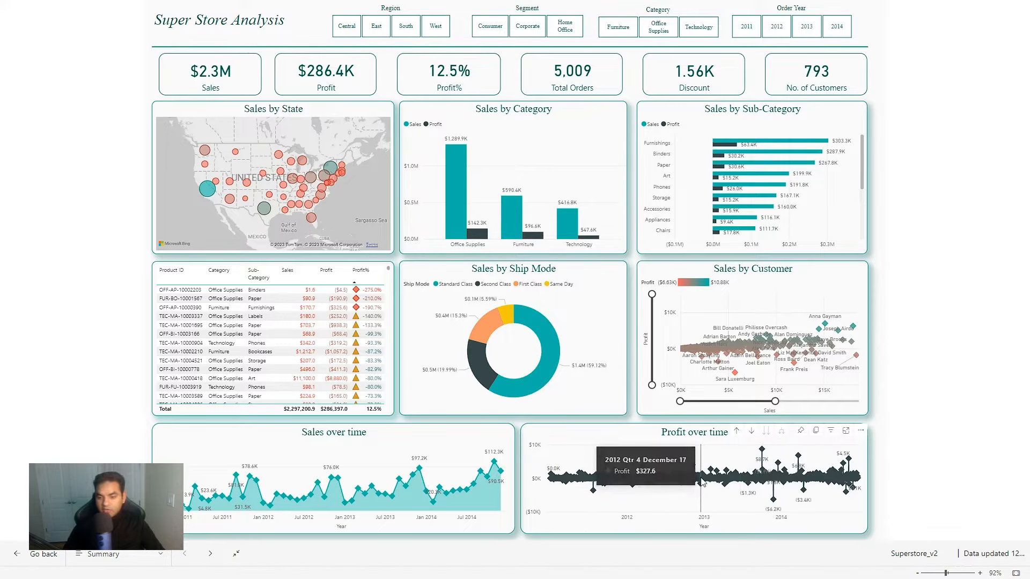
{"action": "left_click", "coordinate": [736, 433]}
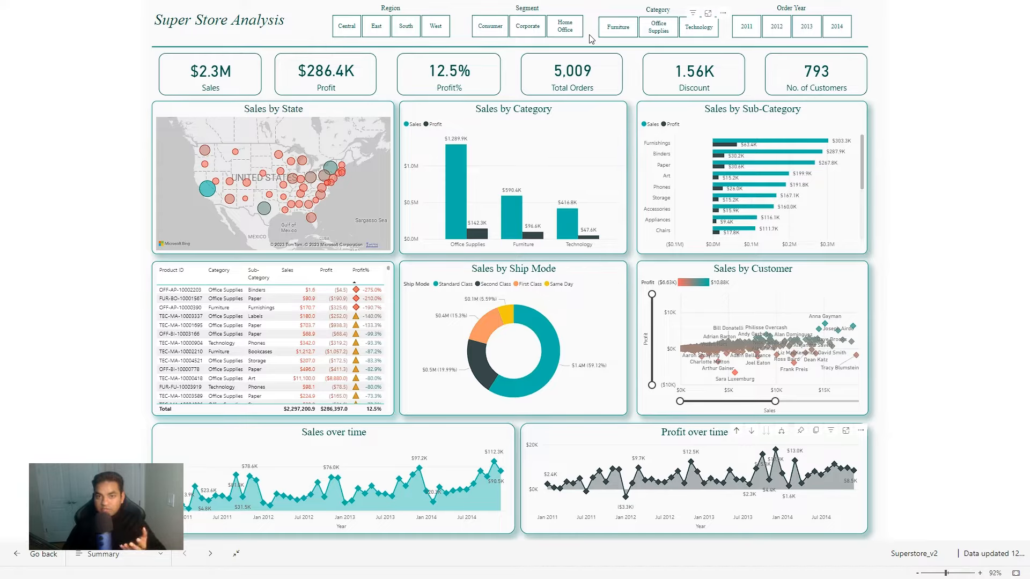
Step: Filter the report to the West region, Technology category, order years 2013 and 2014, and Corporate segment
{"action": "left_click", "coordinate": [435, 28]}
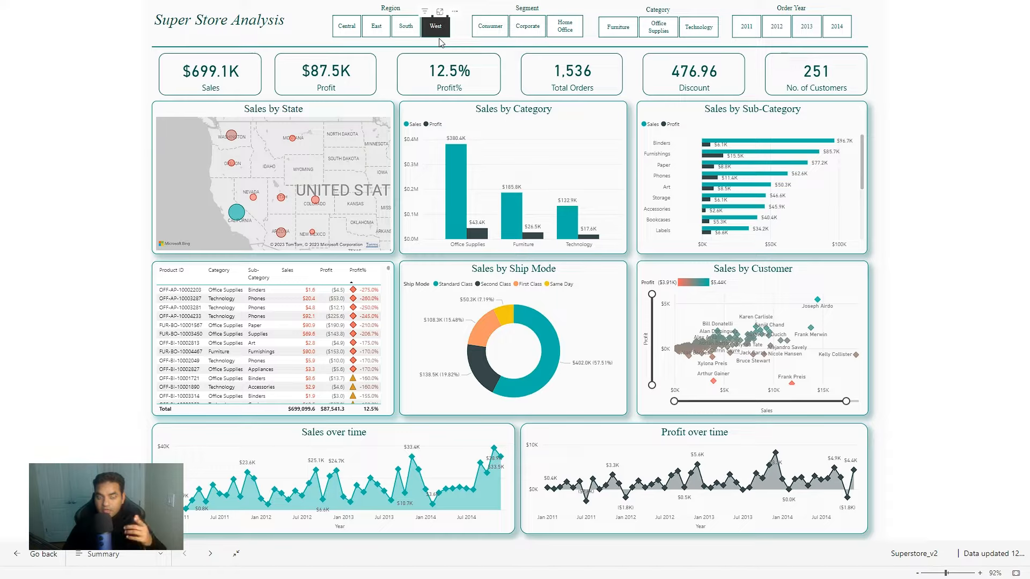
{"action": "left_click", "coordinate": [688, 30]}
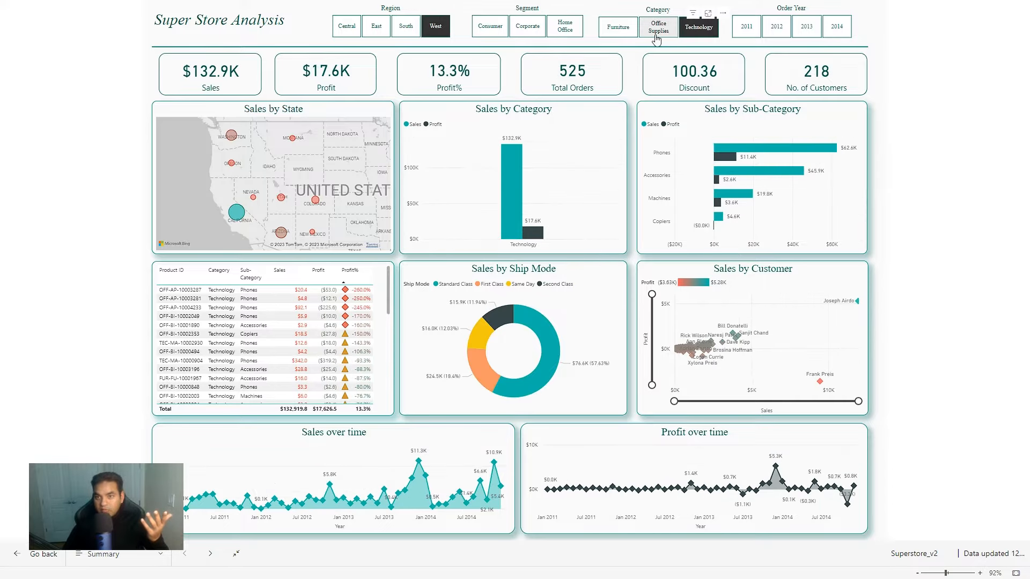
{"action": "left_click", "coordinate": [809, 31]}
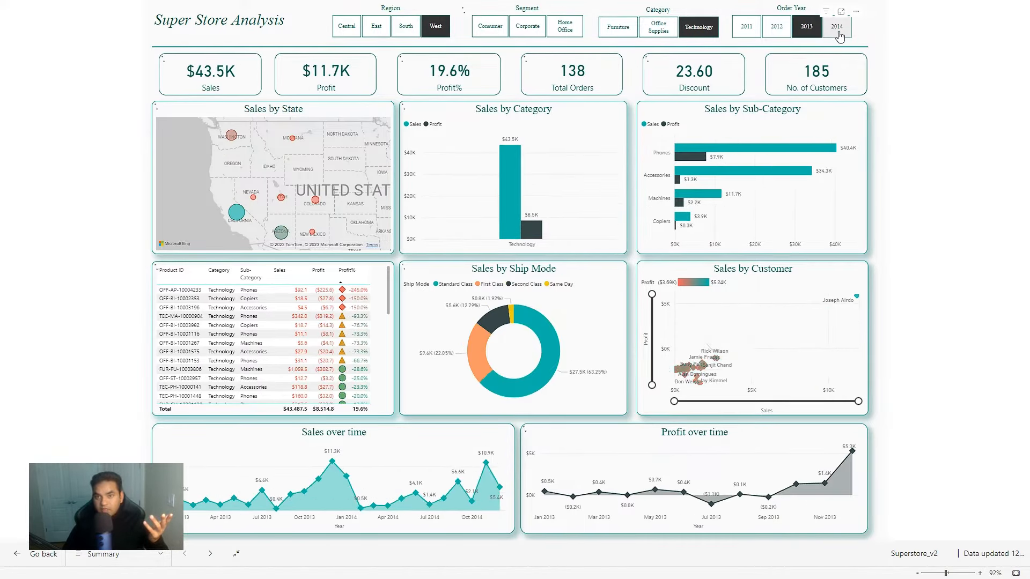
{"action": "left_click", "coordinate": [835, 32], "text": "ctrl"}
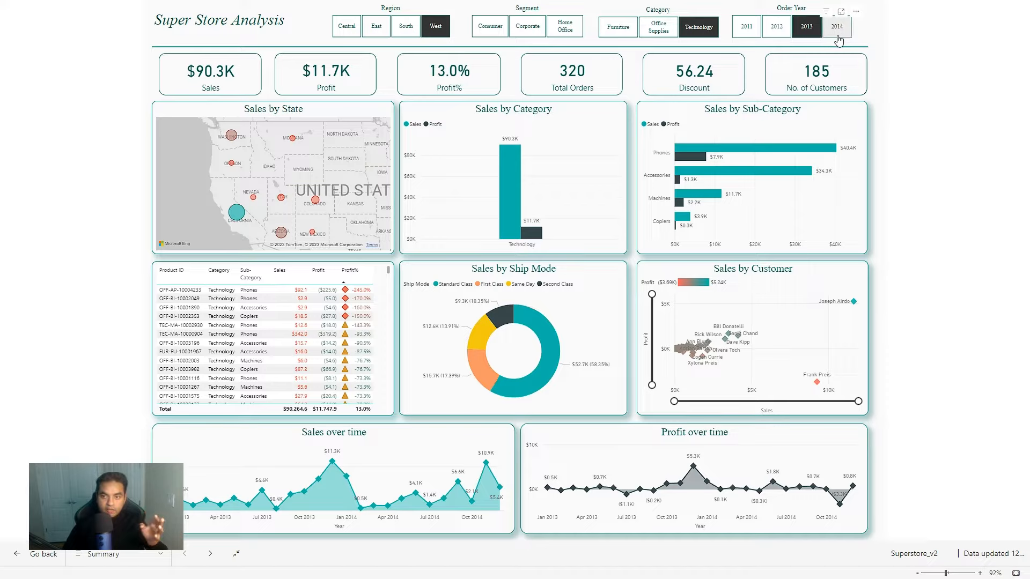
{"action": "left_click", "coordinate": [530, 33]}
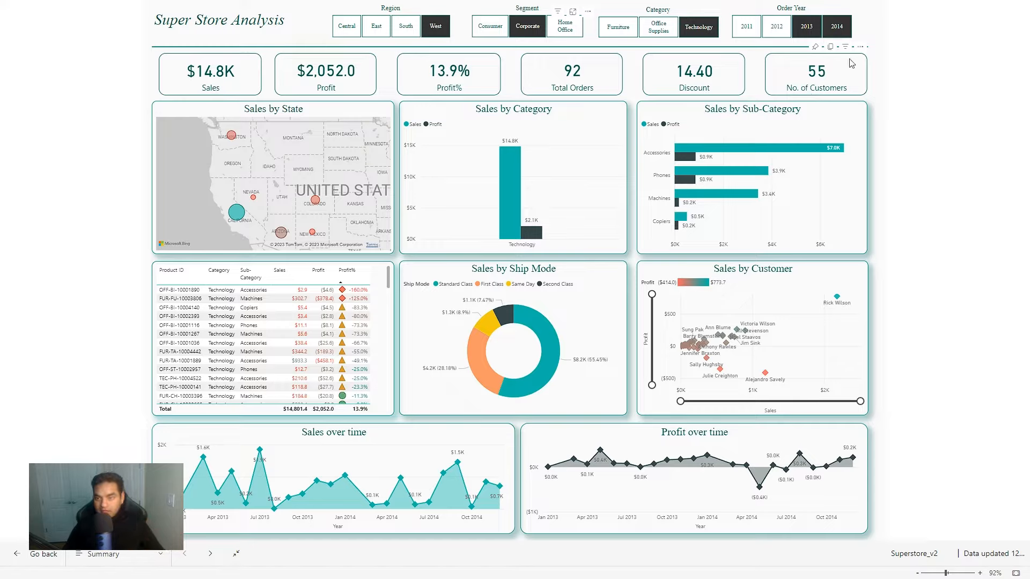
Step: Clear the order year, category, segment and region filters from the report
{"action": "left_click", "coordinate": [836, 32]}
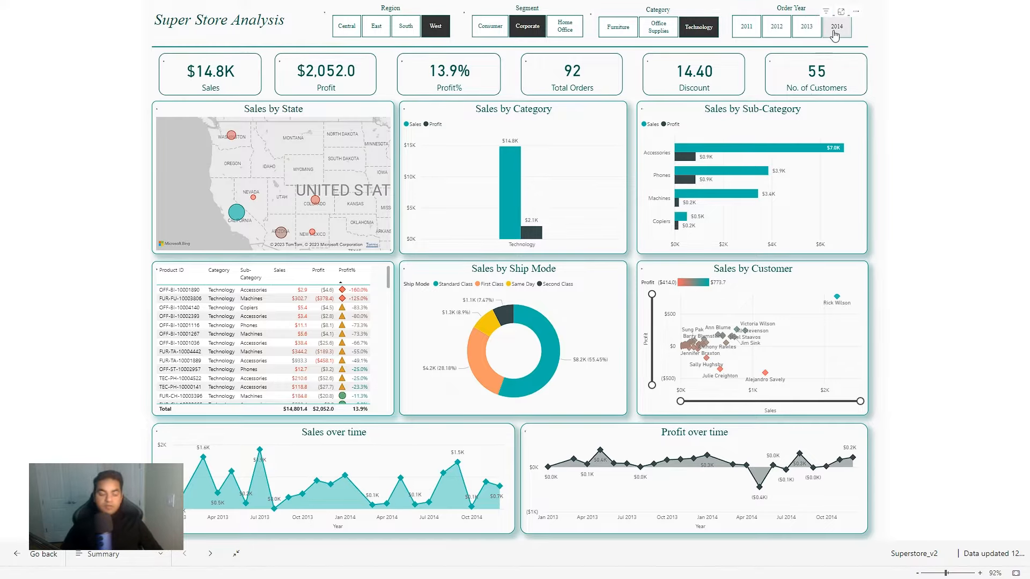
{"action": "left_click", "coordinate": [836, 33]}
{"action": "left_click", "coordinate": [699, 28]}
{"action": "left_click", "coordinate": [528, 25]}
{"action": "left_click", "coordinate": [435, 25]}
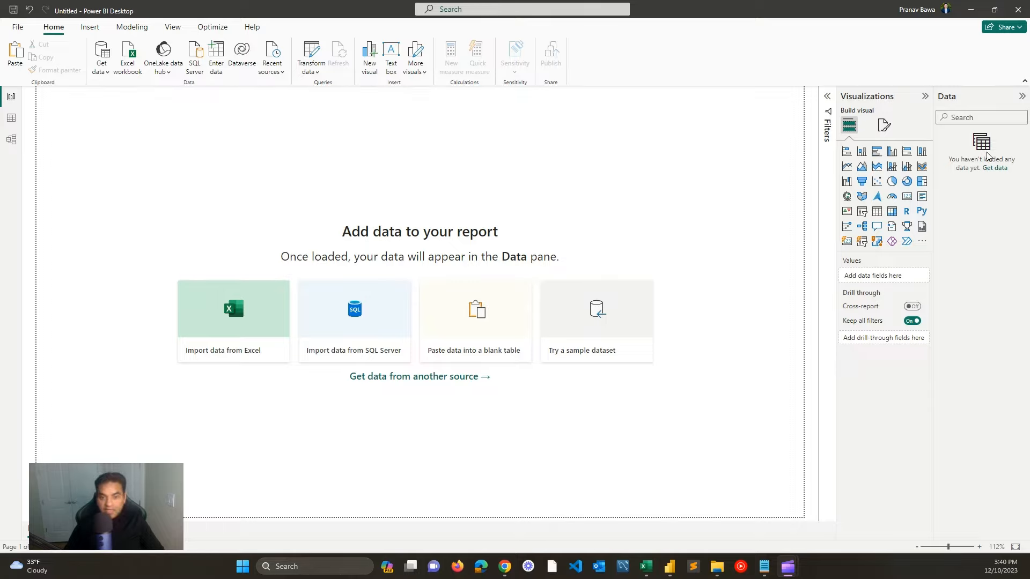
Step: In the blank Power BI Desktop report, look through the table view and model view and return to the report view
{"action": "left_click", "coordinate": [949, 161]}
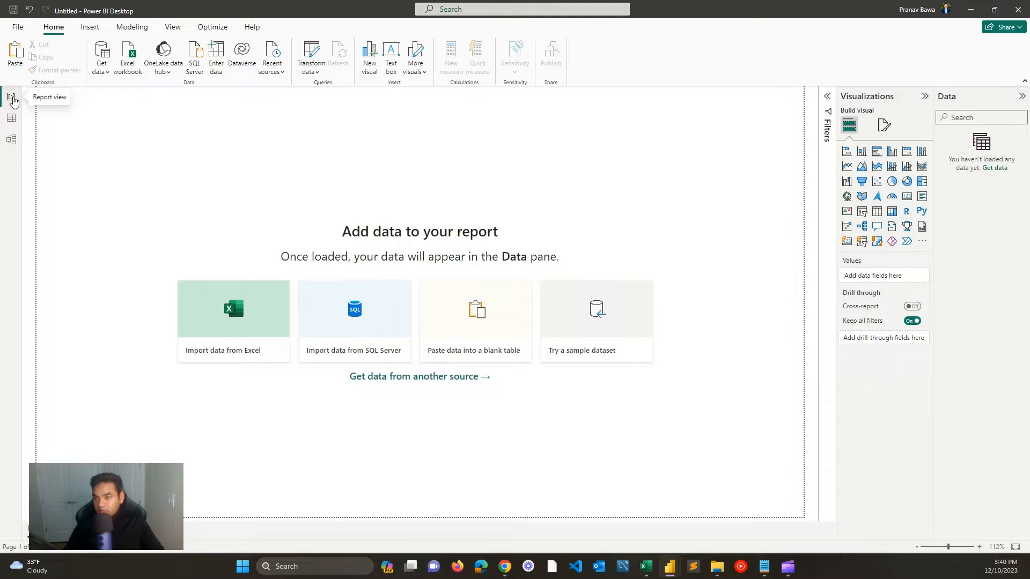
{"action": "left_click", "coordinate": [12, 118]}
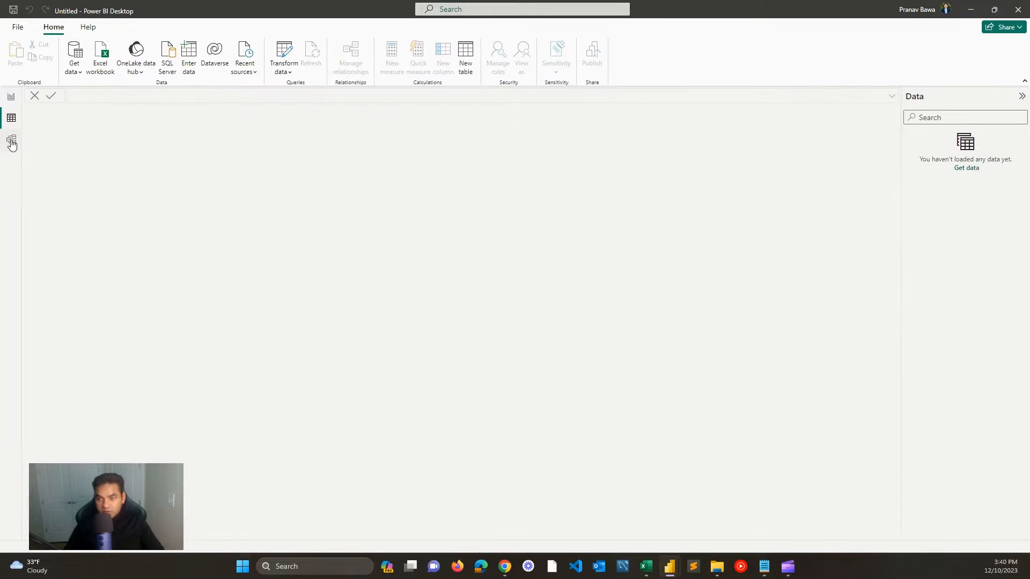
{"action": "left_click", "coordinate": [11, 141]}
{"action": "left_click", "coordinate": [10, 102]}
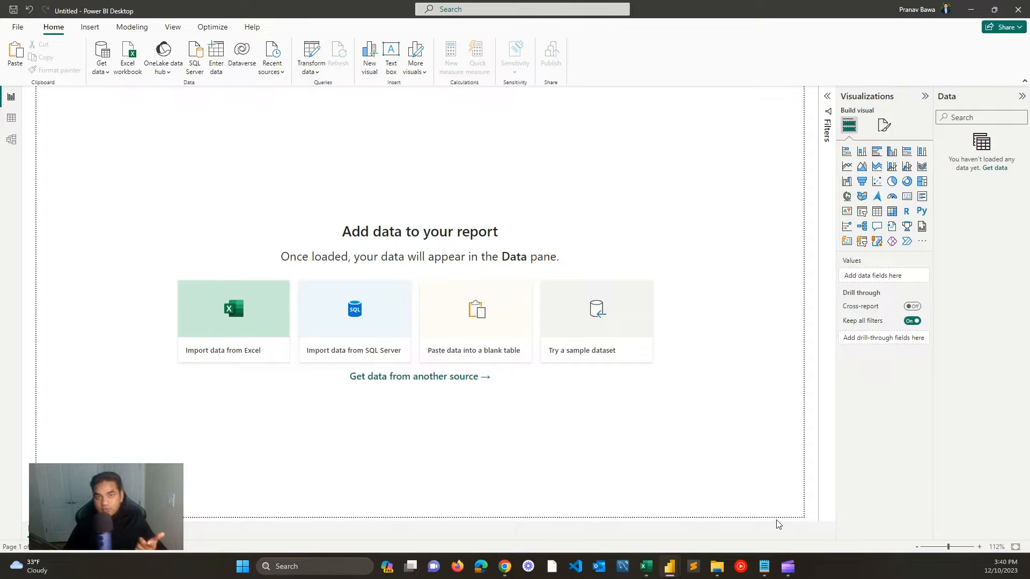
Step: Switch to the ETL notes in Notepad, highlight the Extract, Transform and Load lines while reading, and return to Power BI Desktop
{"action": "left_click", "coordinate": [764, 568]}
{"action": "left_click", "coordinate": [307, 251]}
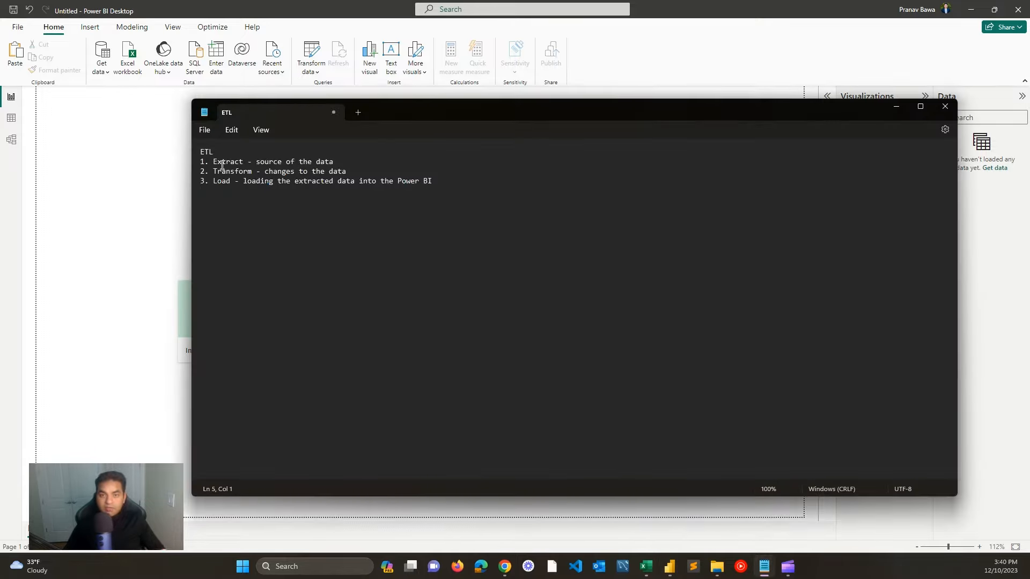
{"action": "left_click_drag", "start_coordinate": [214, 162], "coordinate": [200, 182]}
{"action": "left_click", "coordinate": [215, 172]}
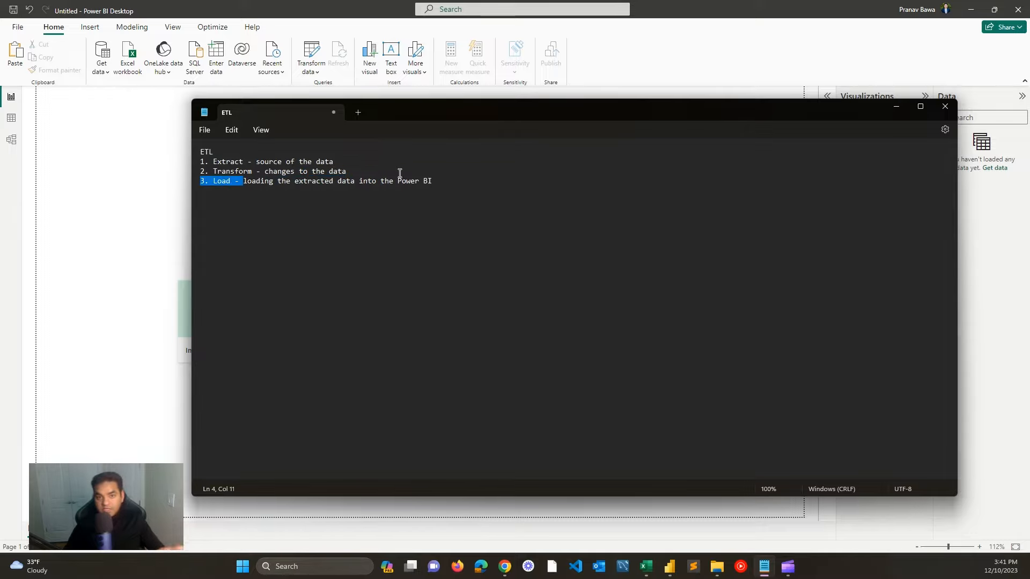
{"action": "left_click", "coordinate": [432, 181], "text": "shift"}
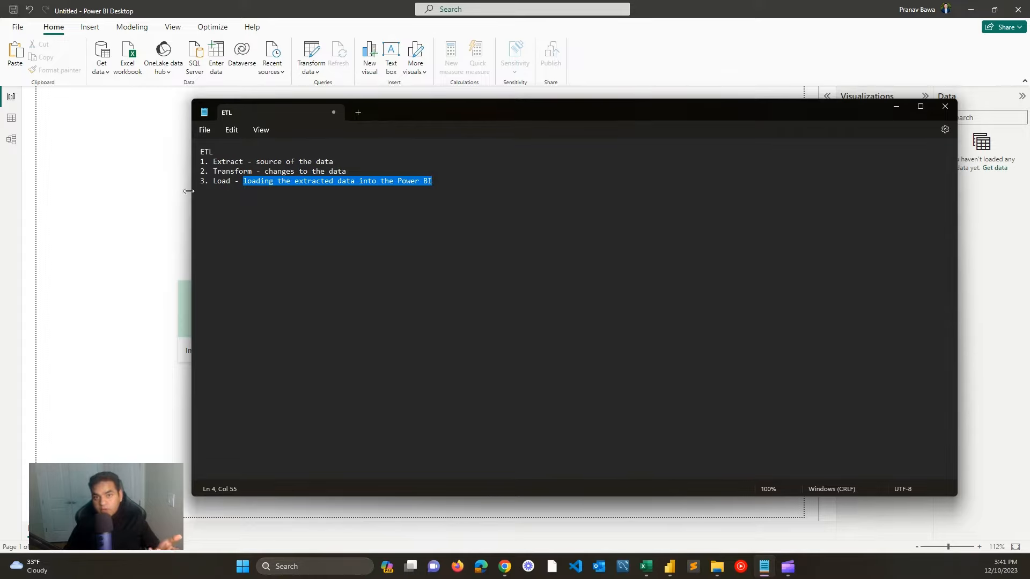
{"action": "left_click", "coordinate": [163, 184]}
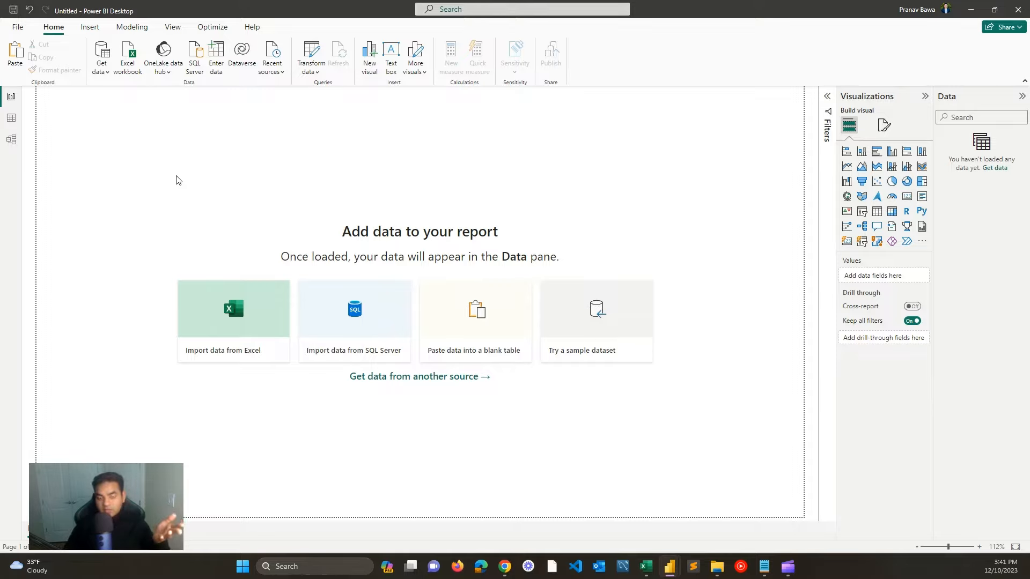
Step: Open the full Get Data connector list and look through the available data sources
{"action": "left_click", "coordinate": [102, 63]}
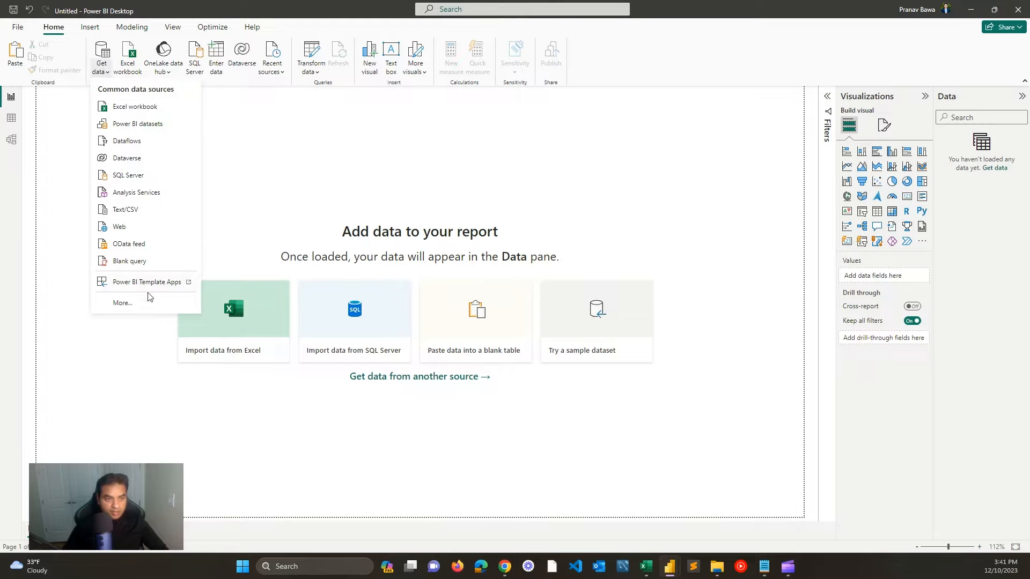
{"action": "left_click", "coordinate": [132, 307]}
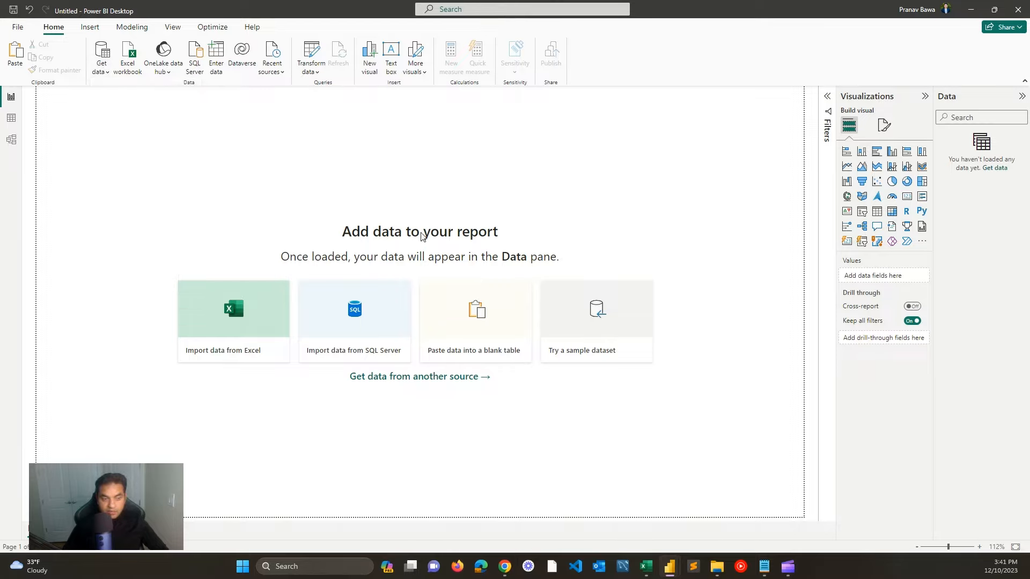
{"action": "scroll", "coordinate": [590, 232], "scroll_direction": "down", "scroll_amount": 12}
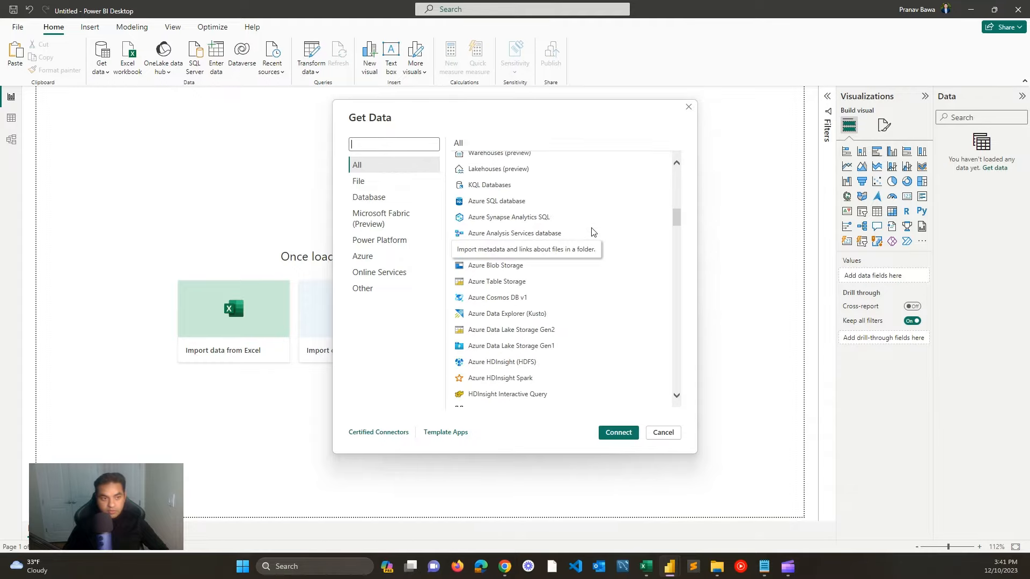
{"action": "scroll", "coordinate": [592, 232], "scroll_direction": "down", "scroll_amount": 15}
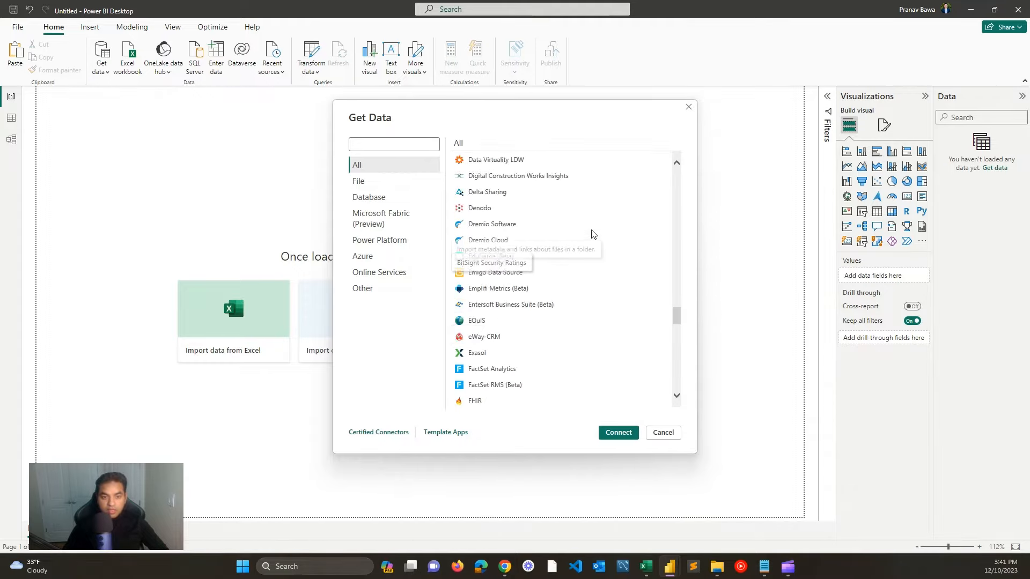
{"action": "scroll", "coordinate": [592, 236], "scroll_direction": "up", "scroll_amount": 12}
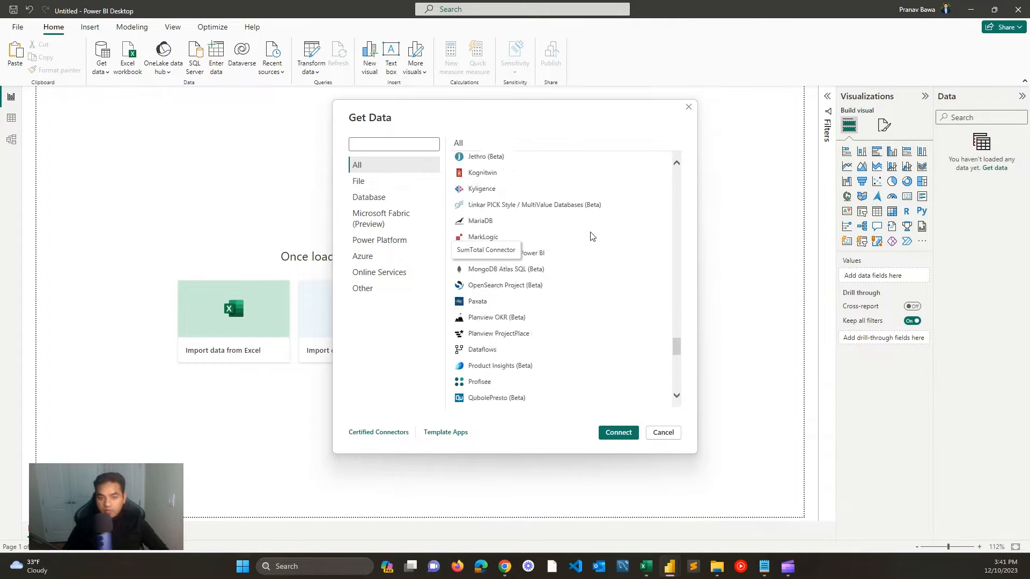
{"action": "scroll", "coordinate": [591, 238], "scroll_direction": "up", "scroll_amount": 20}
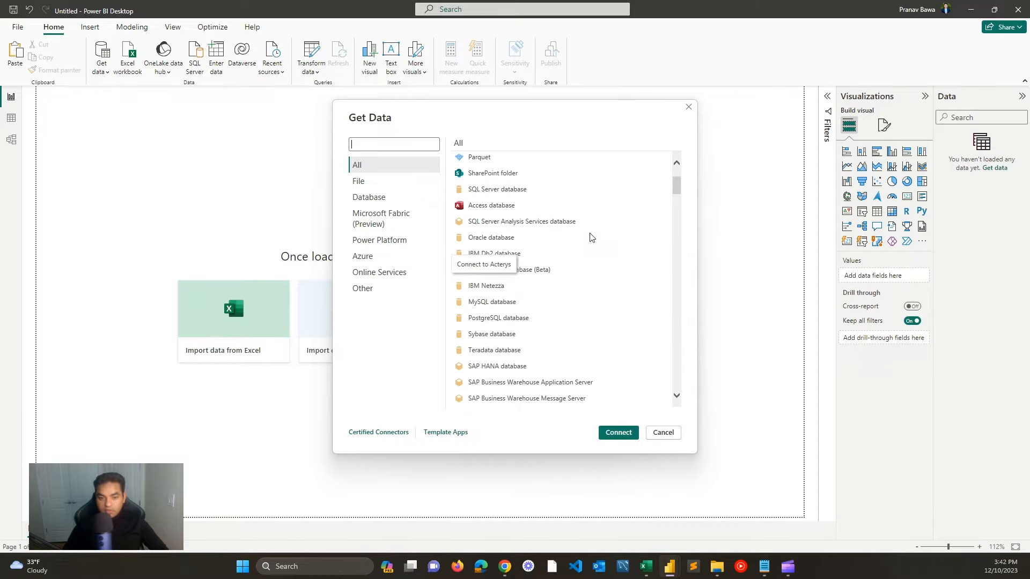
{"action": "scroll", "coordinate": [592, 238], "scroll_direction": "down", "scroll_amount": 20}
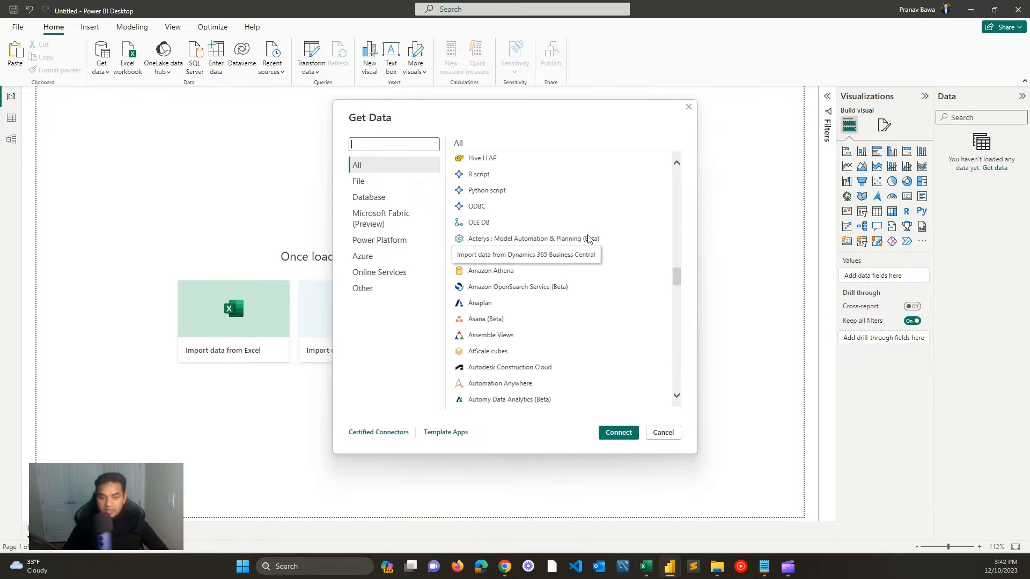
{"action": "scroll", "coordinate": [589, 238], "scroll_direction": "down", "scroll_amount": 20}
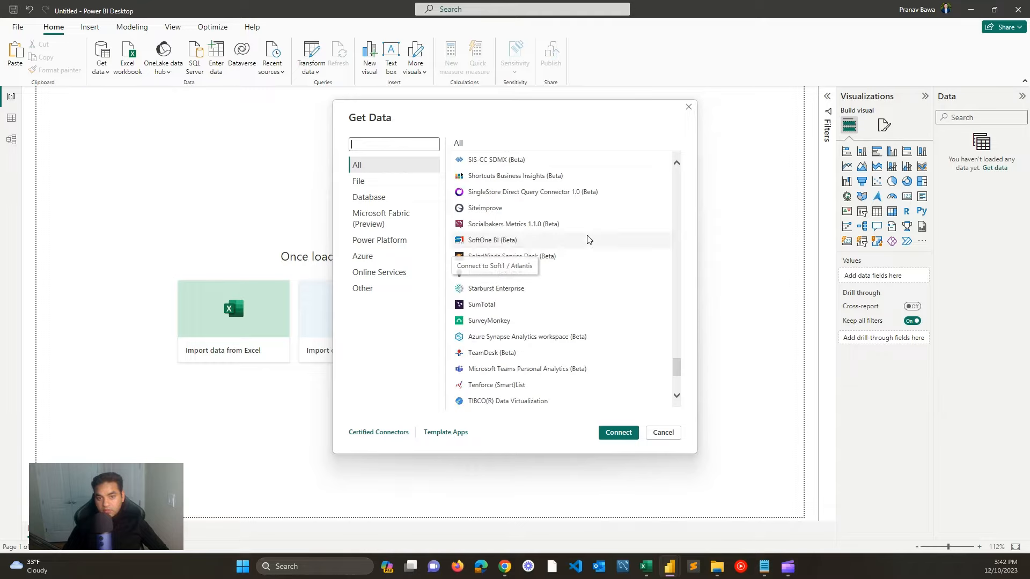
{"action": "scroll", "coordinate": [585, 240], "scroll_direction": "up", "scroll_amount": 20}
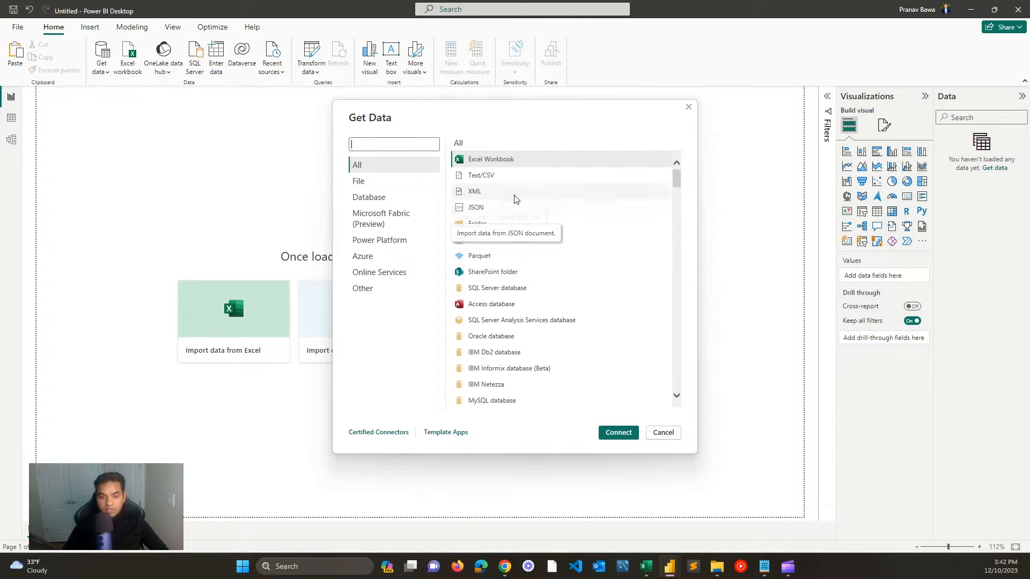
Step: Connect to the Superstore_v2 Excel workbook in the datasets folder
{"action": "double_click", "coordinate": [513, 161]}
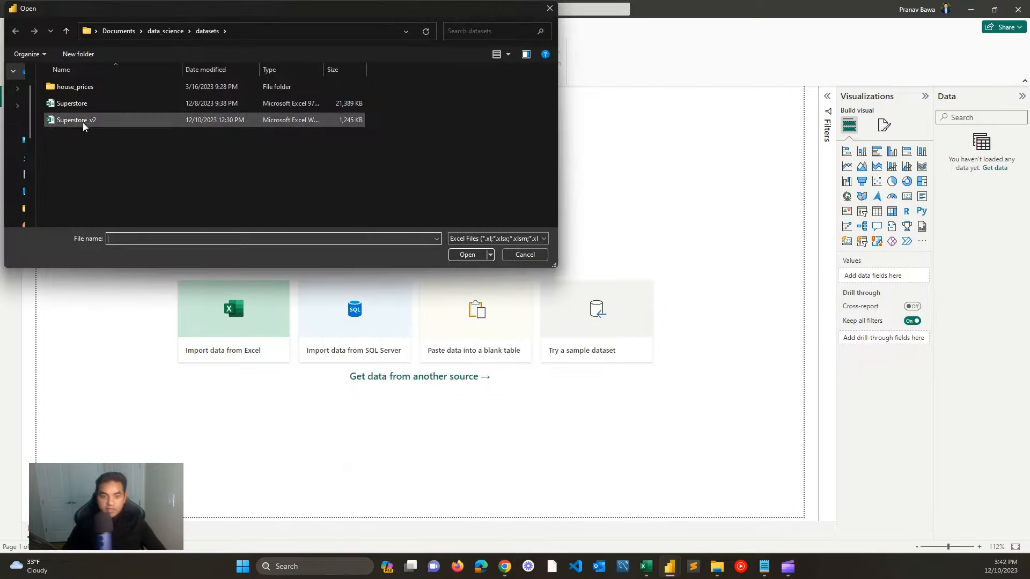
{"action": "left_click", "coordinate": [85, 122]}
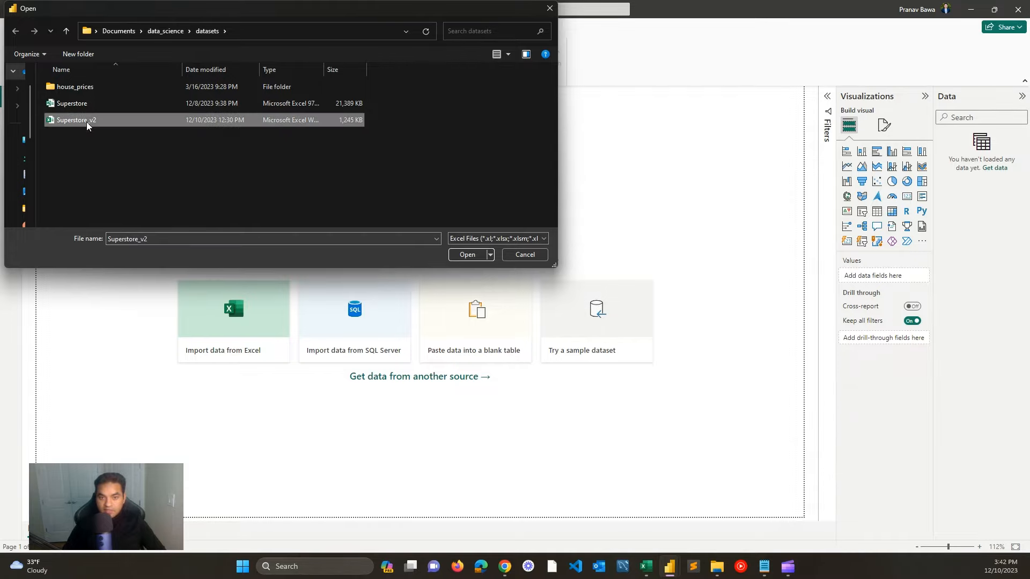
{"action": "double_click", "coordinate": [92, 121]}
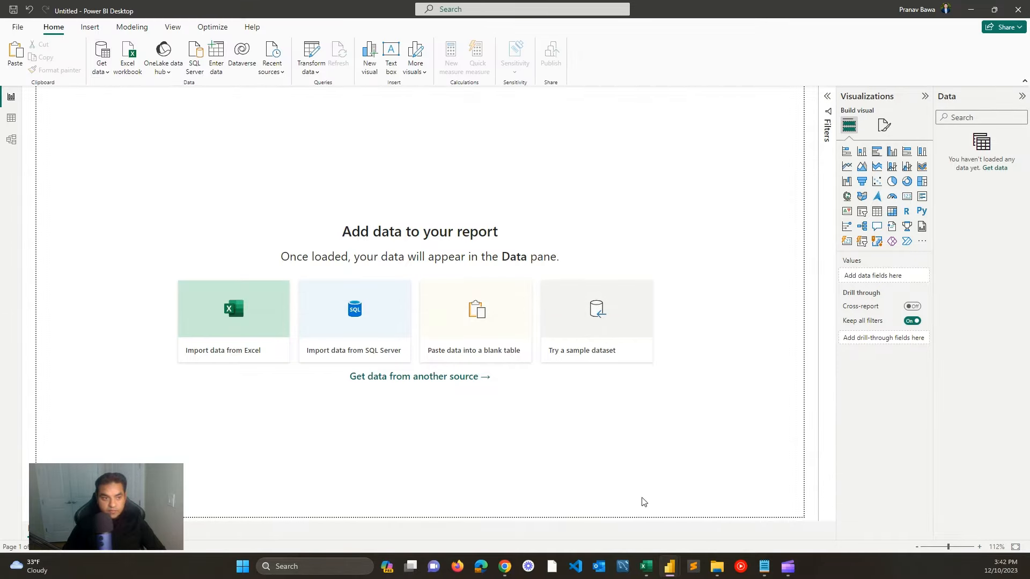
Step: Switch to the Superstore_v2 workbook in Excel, restore its window to a smaller size and move it higher over the Power BI report
{"action": "left_click", "coordinate": [647, 565]}
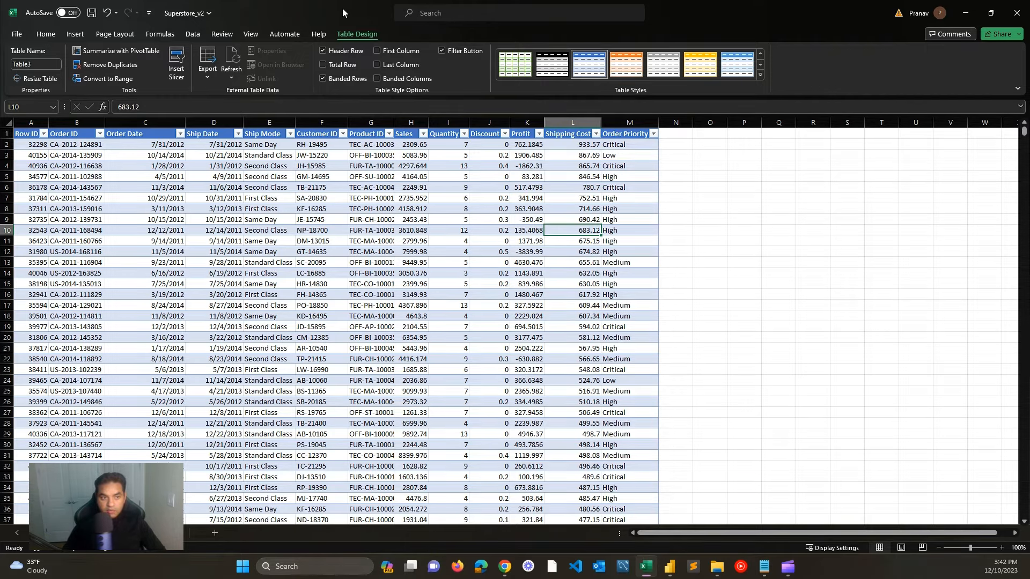
{"action": "left_click", "coordinate": [991, 12]}
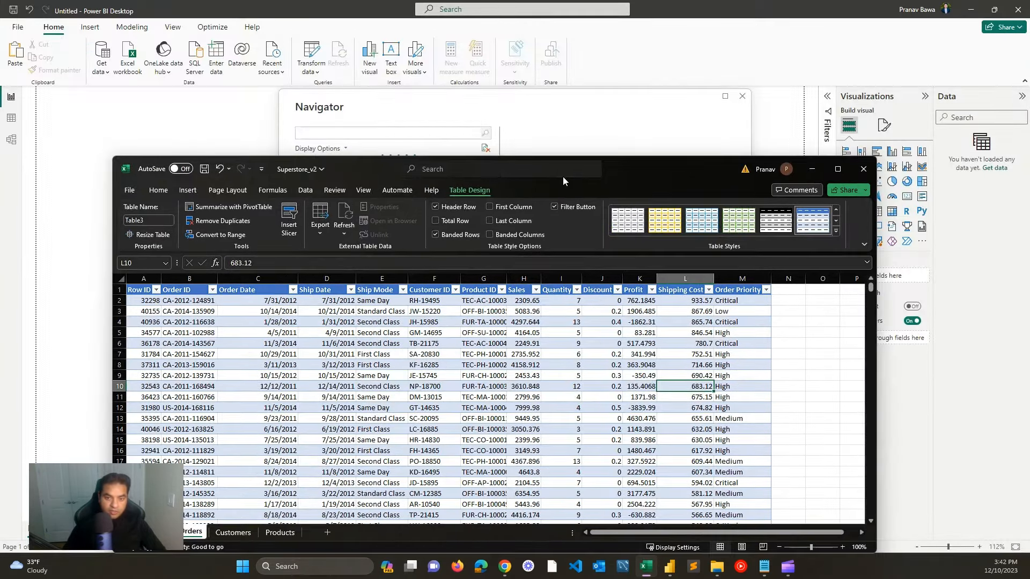
{"action": "left_click_drag", "start_coordinate": [622, 170], "coordinate": [658, 78]}
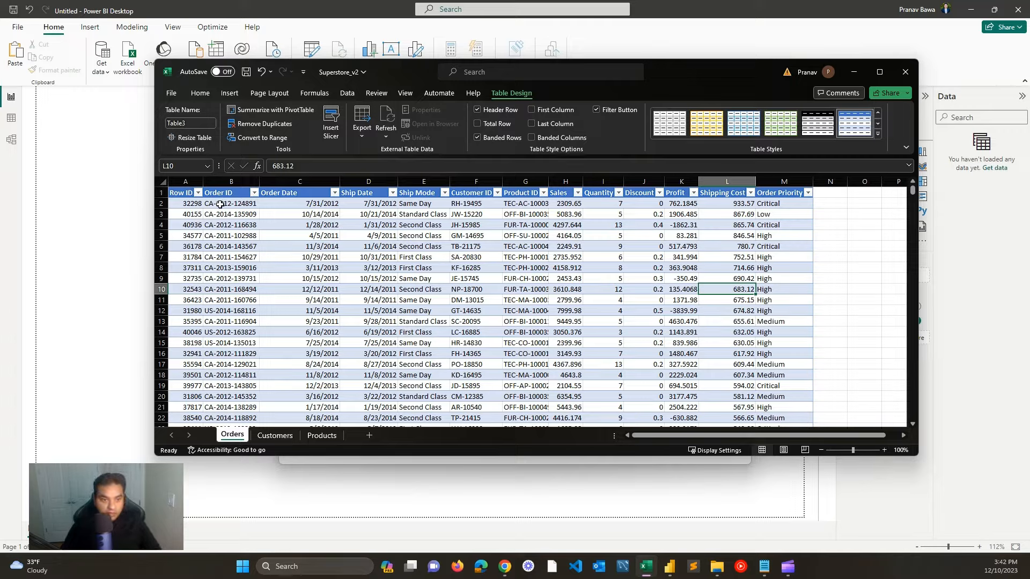
Step: Review the Orders sheet's columns, highlighting the order ID and dates, ship mode, customer and product IDs, numeric measures and order priority
{"action": "left_click_drag", "start_coordinate": [220, 205], "coordinate": [370, 204]}
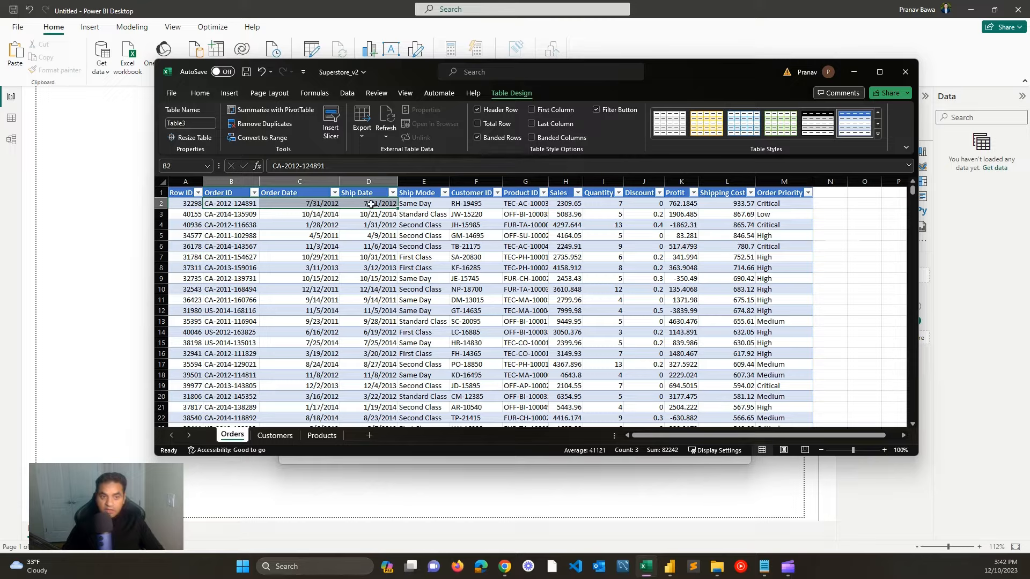
{"action": "left_click", "coordinate": [426, 180]}
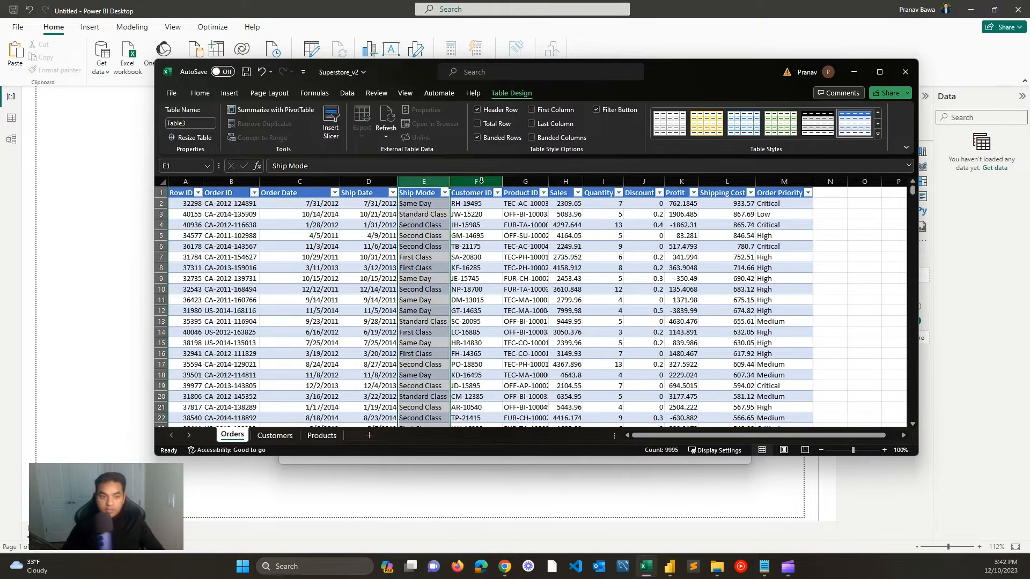
{"action": "left_click", "coordinate": [477, 181]}
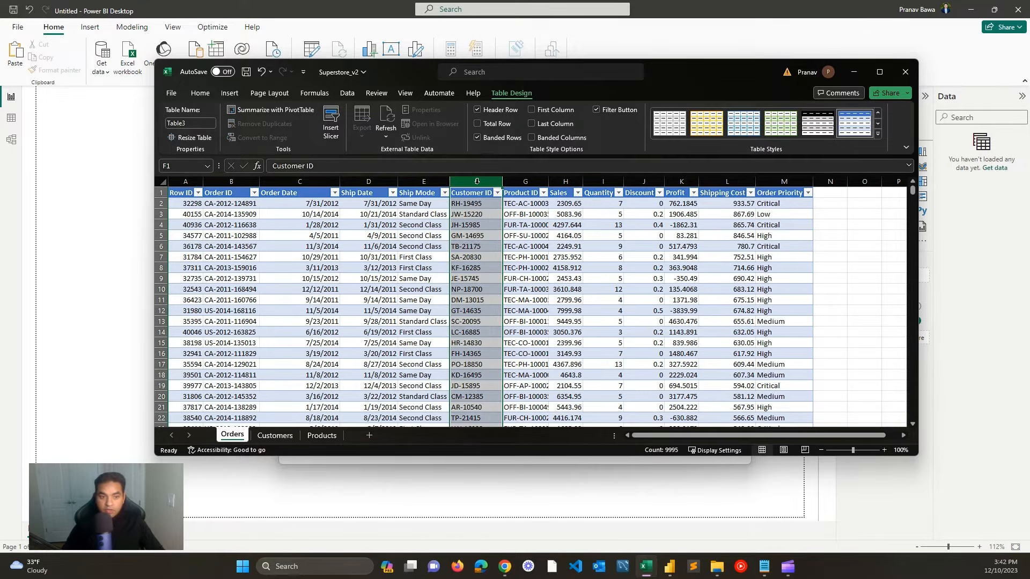
{"action": "left_click", "coordinate": [524, 182]}
{"action": "left_click_drag", "start_coordinate": [567, 181], "coordinate": [678, 184]}
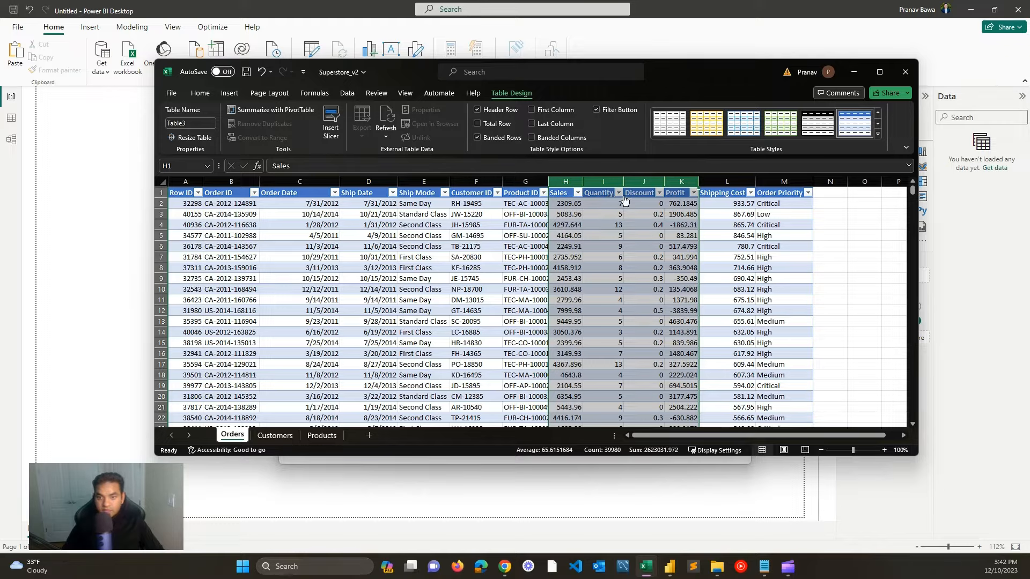
{"action": "left_click_drag", "start_coordinate": [728, 181], "coordinate": [576, 186]}
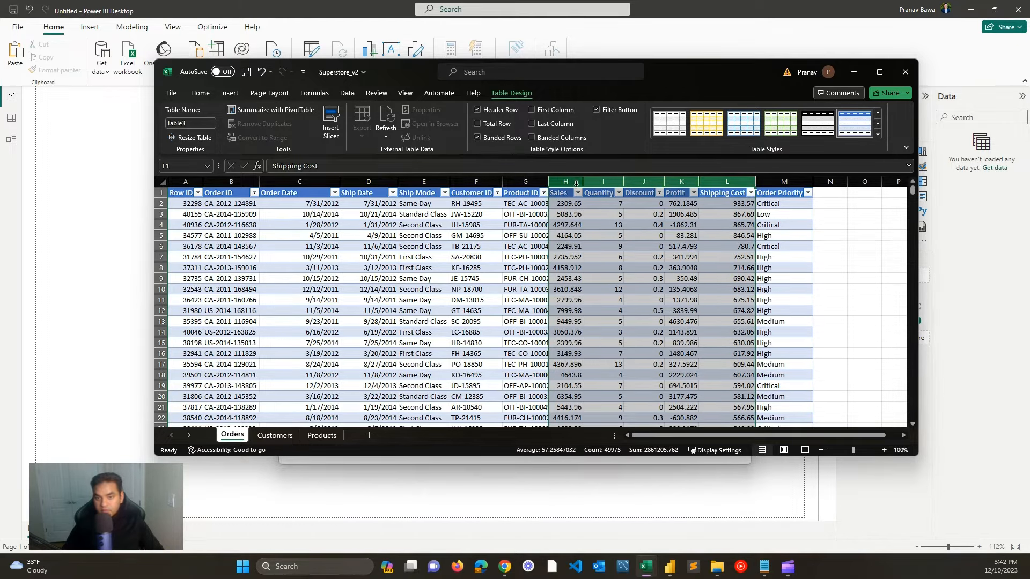
{"action": "left_click", "coordinate": [783, 185]}
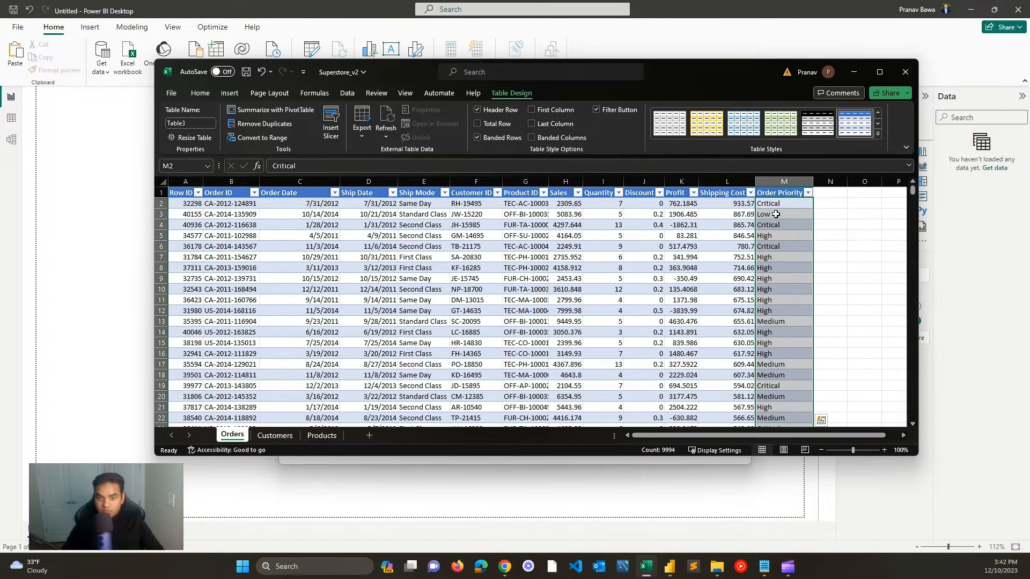
Step: Review the Customers sheet's customer detail columns and the Products sheet's Product ID, Category, Sub-Category and Product Name columns
{"action": "left_click", "coordinate": [275, 437]}
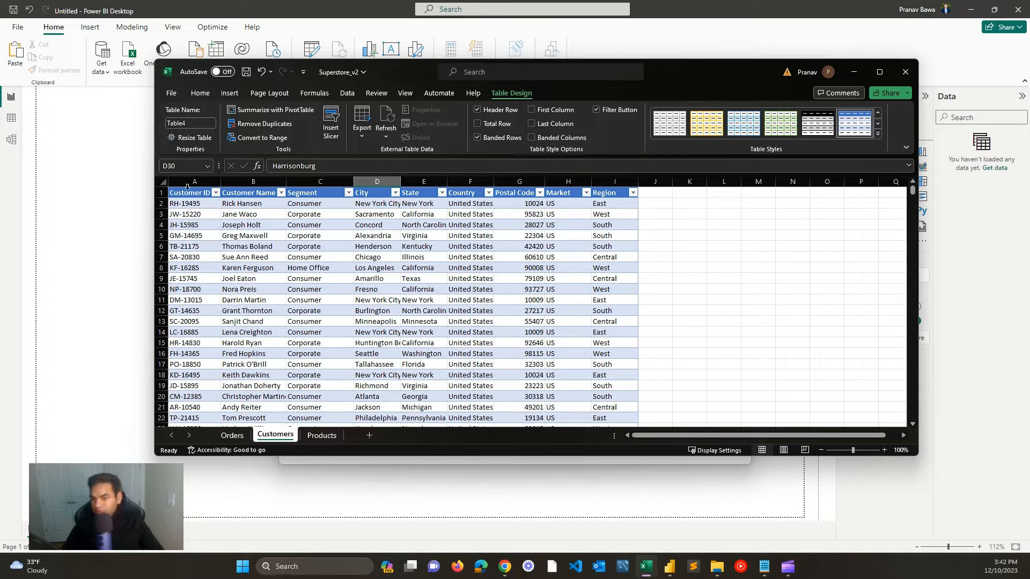
{"action": "left_click_drag", "start_coordinate": [253, 180], "coordinate": [615, 177]}
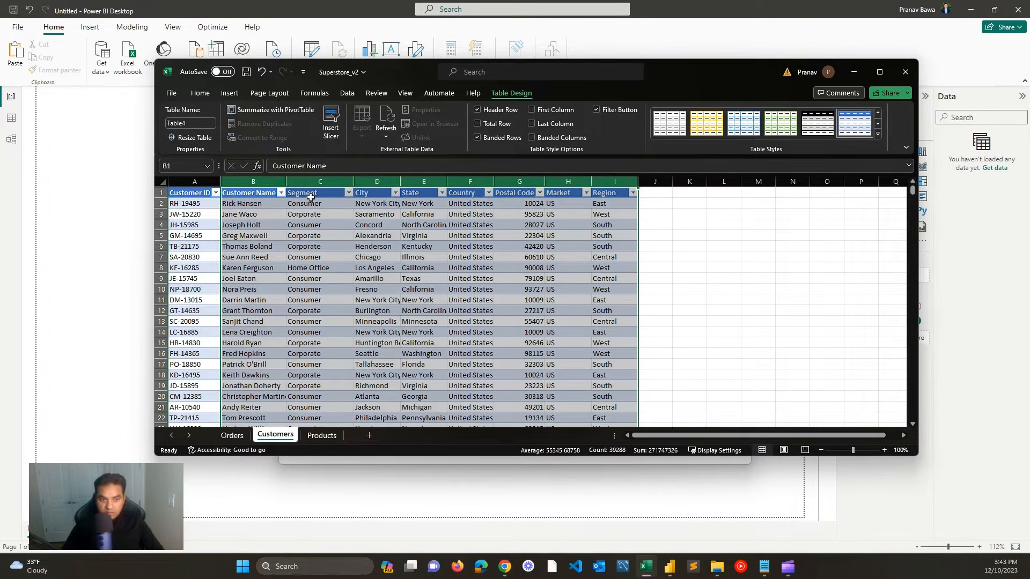
{"action": "left_click", "coordinate": [321, 435]}
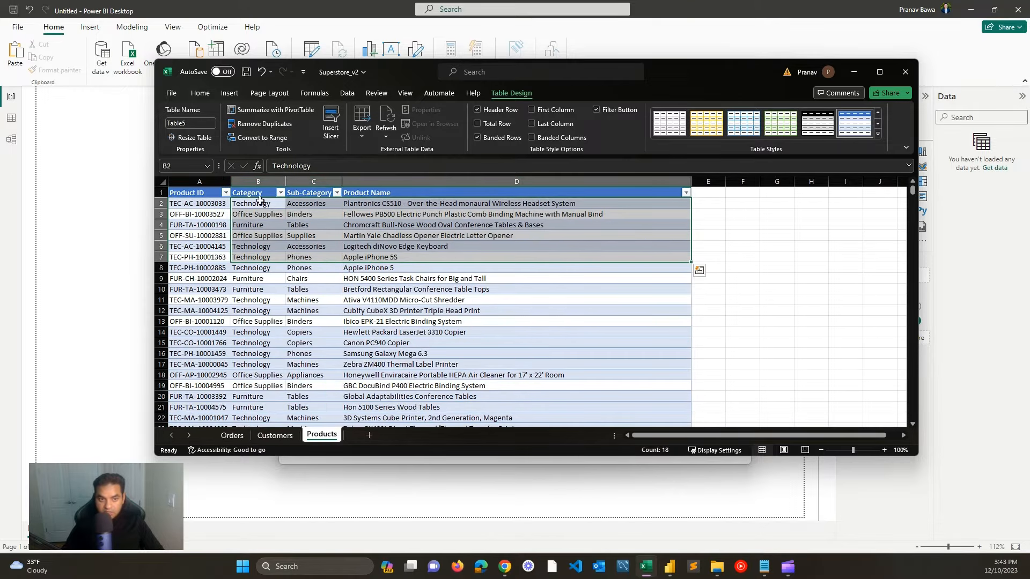
{"action": "left_click", "coordinate": [189, 188]}
{"action": "key", "text": "ctrl+a"}
{"action": "key", "text": "ctrl+a"}
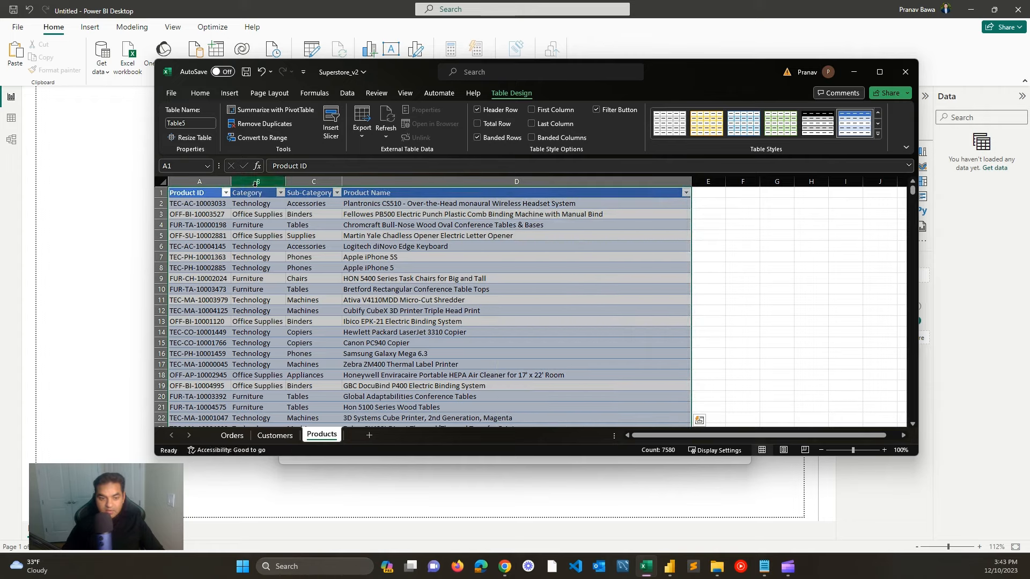
{"action": "left_click", "coordinate": [405, 221]}
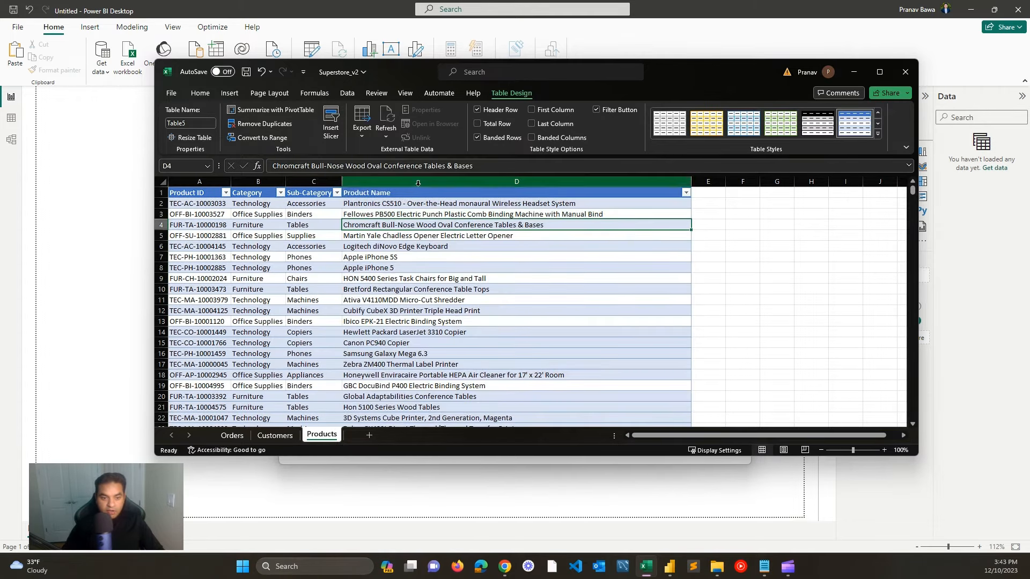
{"action": "left_click_drag", "start_coordinate": [415, 184], "coordinate": [279, 192]}
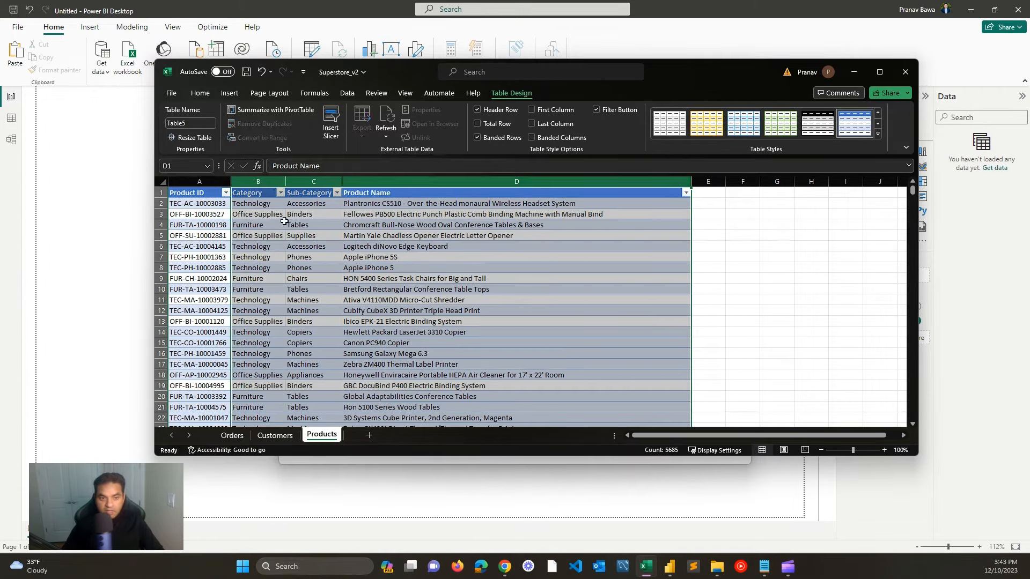
{"action": "left_click", "coordinate": [211, 206]}
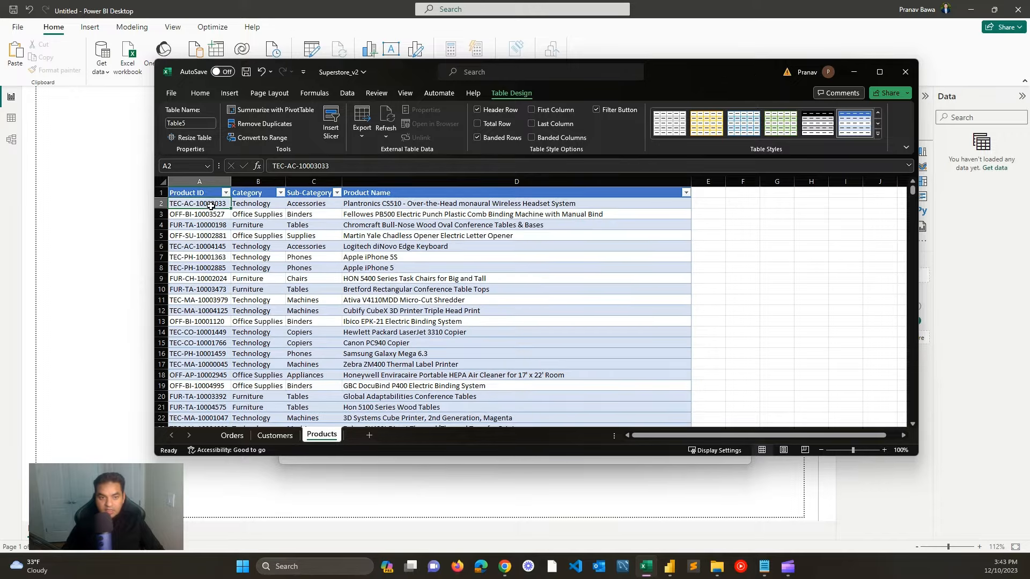
Step: Return to the Orders sheet and highlight the Customer ID and Product ID columns that link to the other two sheets
{"action": "left_click", "coordinate": [233, 435]}
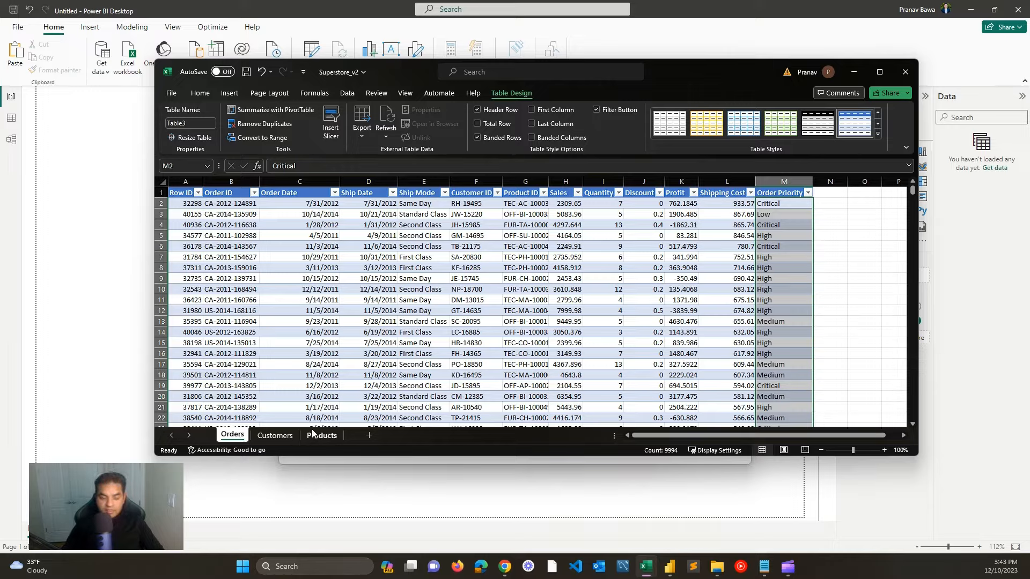
{"action": "left_click", "coordinate": [476, 181]}
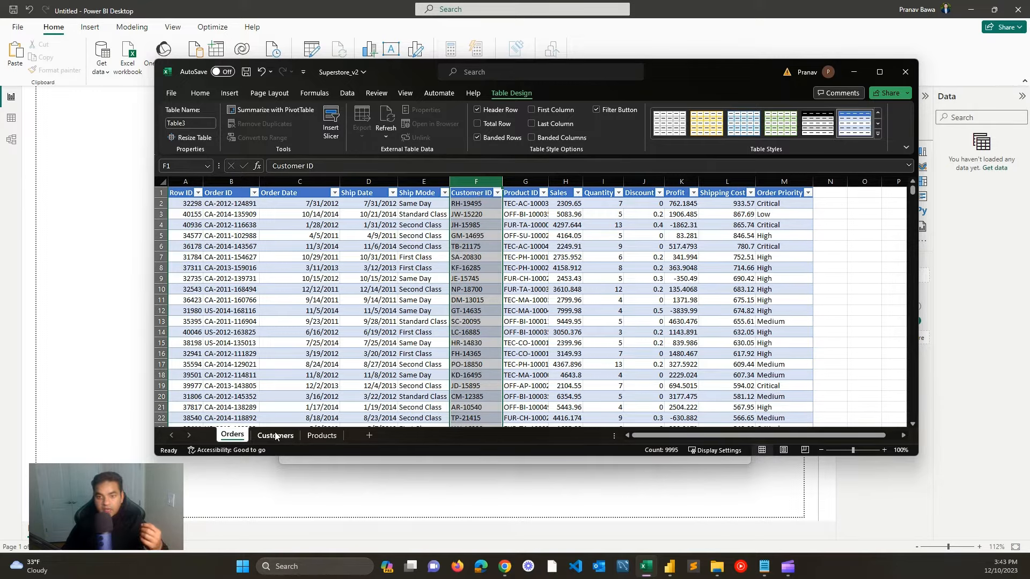
{"action": "left_click", "coordinate": [520, 181]}
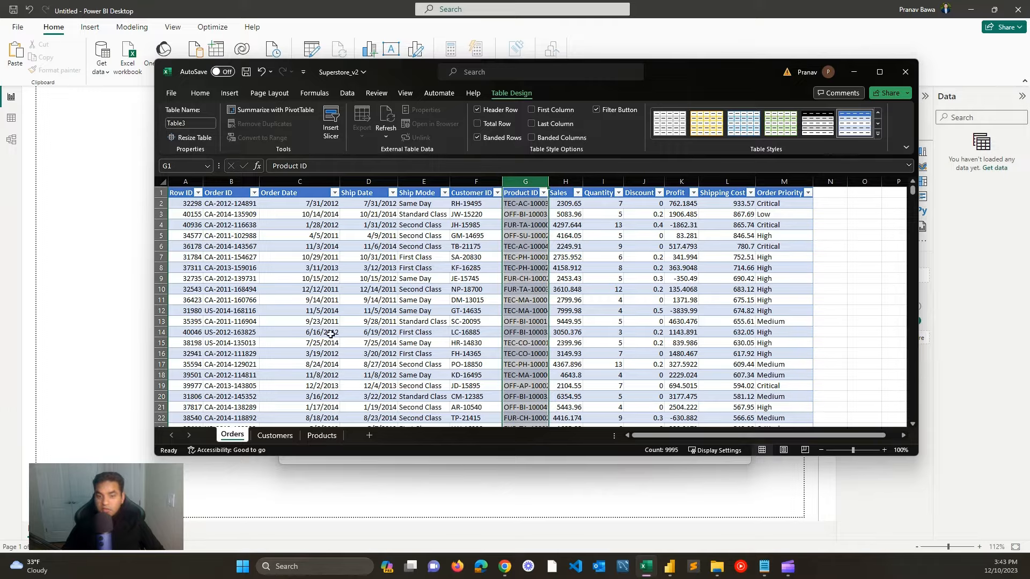
{"action": "left_click", "coordinate": [469, 181]}
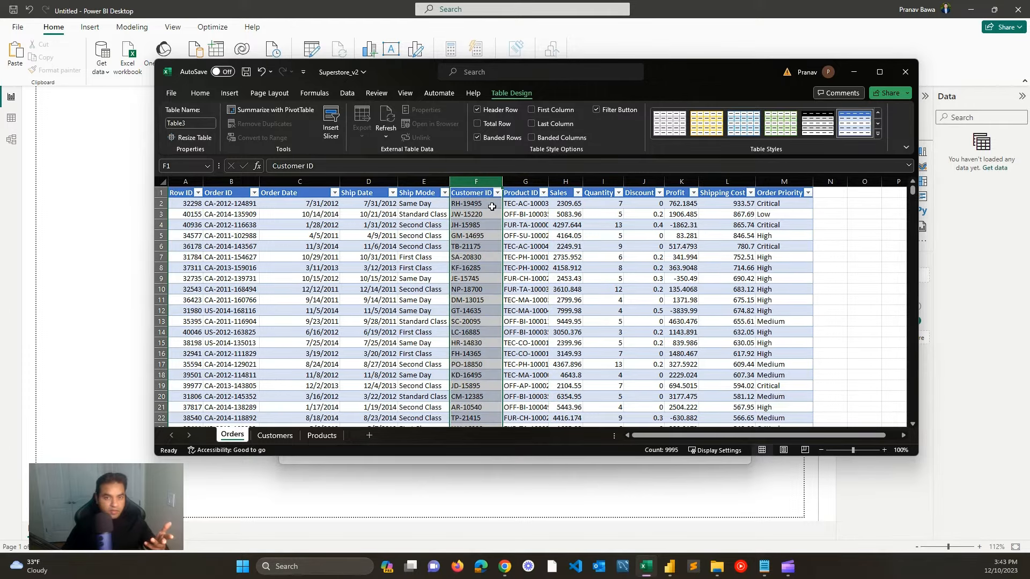
{"action": "left_click", "coordinate": [523, 181]}
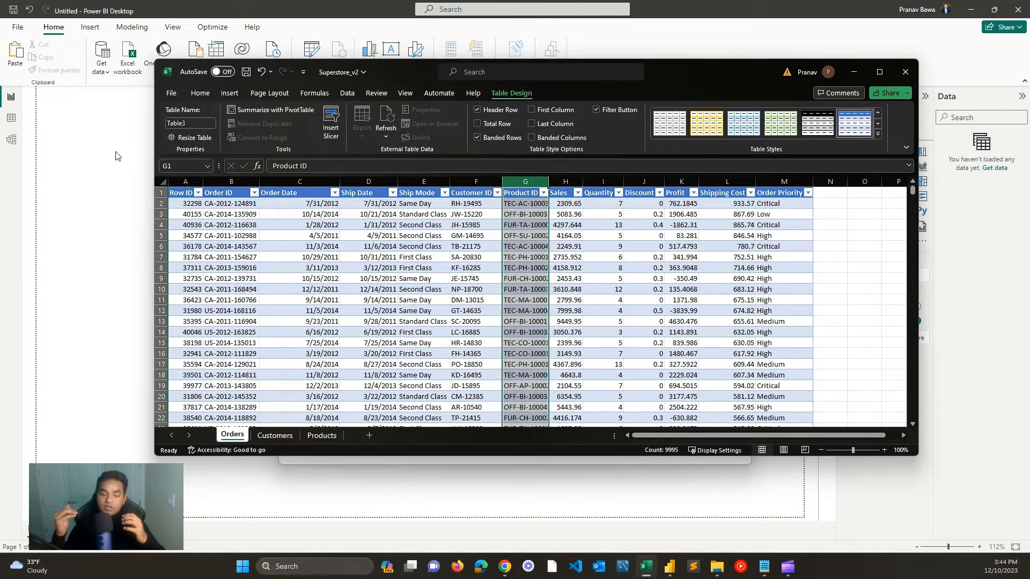
Step: Switch back to Power BI Desktop and cancel the Navigator for Superstore_v2.xlsx without selecting any tables
{"action": "left_click", "coordinate": [89, 158]}
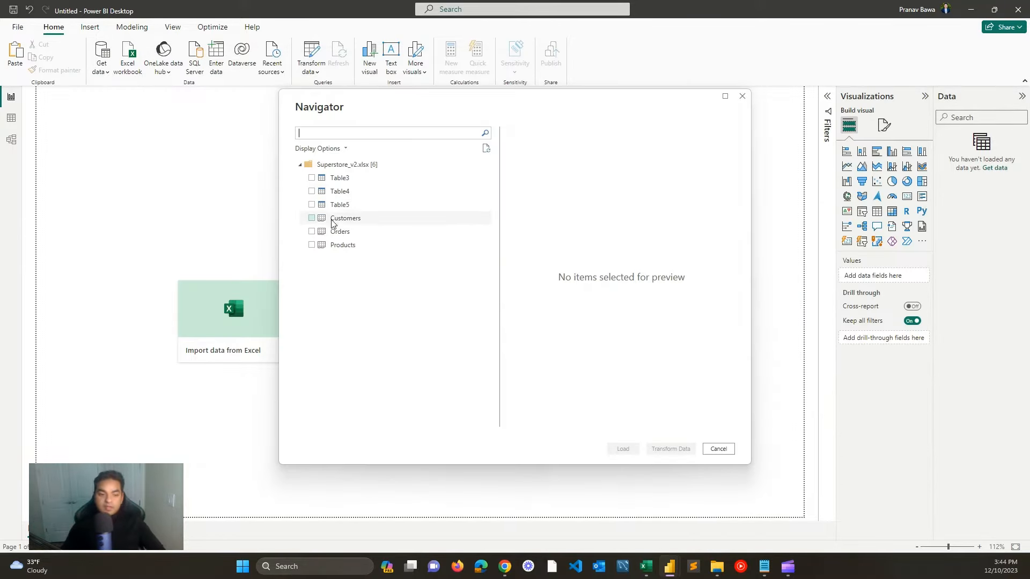
{"action": "left_click", "coordinate": [719, 449]}
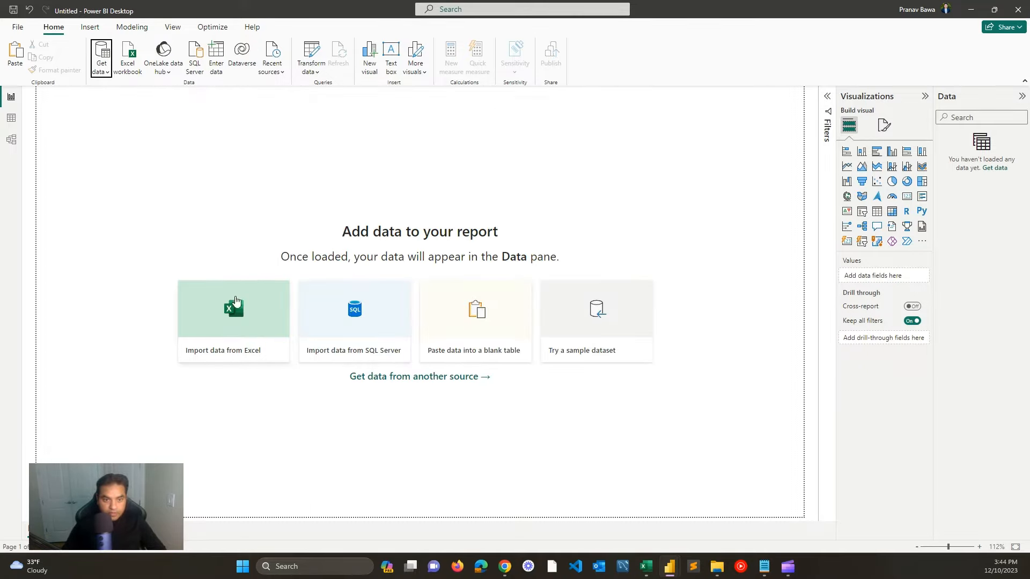
Step: Connect to the Superstore_v2.xlsx Excel workbook as a data source
{"action": "left_click", "coordinate": [100, 75]}
{"action": "left_click", "coordinate": [155, 301]}
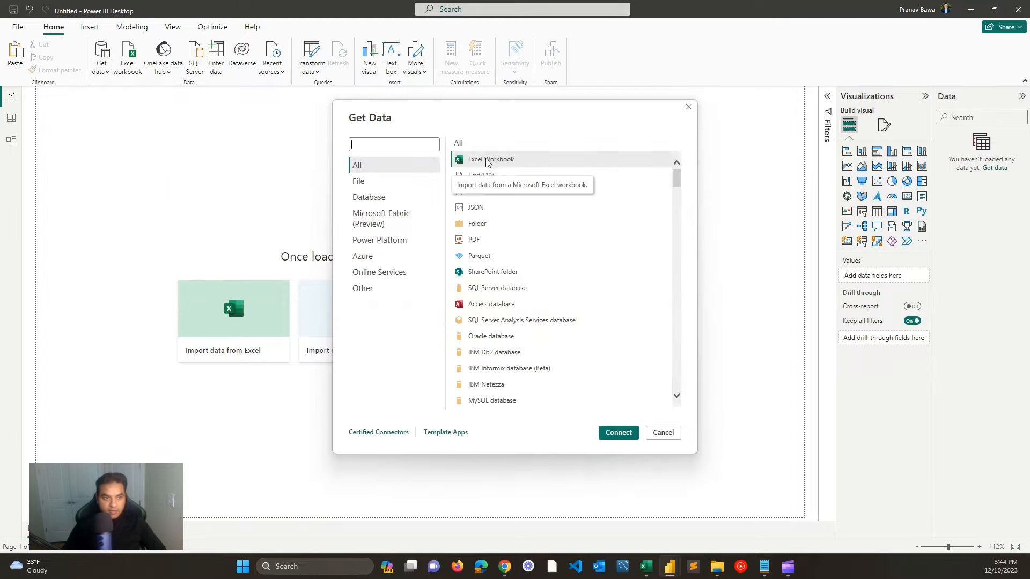
{"action": "double_click", "coordinate": [487, 158]}
{"action": "left_click", "coordinate": [170, 119]}
{"action": "double_click", "coordinate": [170, 119]}
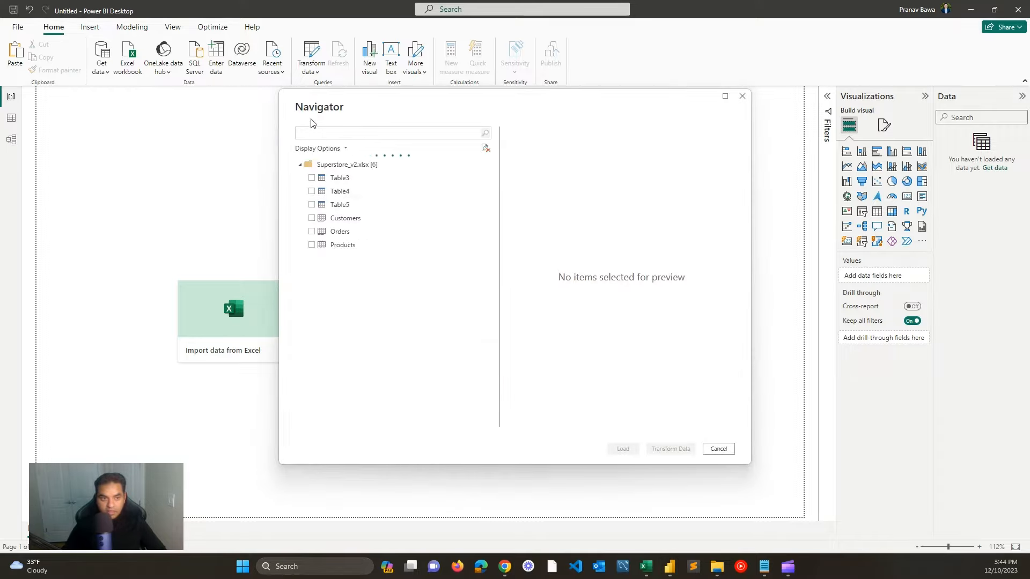
Step: Select the Orders, Customers and Products sheets for import and open them for transformation in Power Query Editor
{"action": "left_click", "coordinate": [312, 231]}
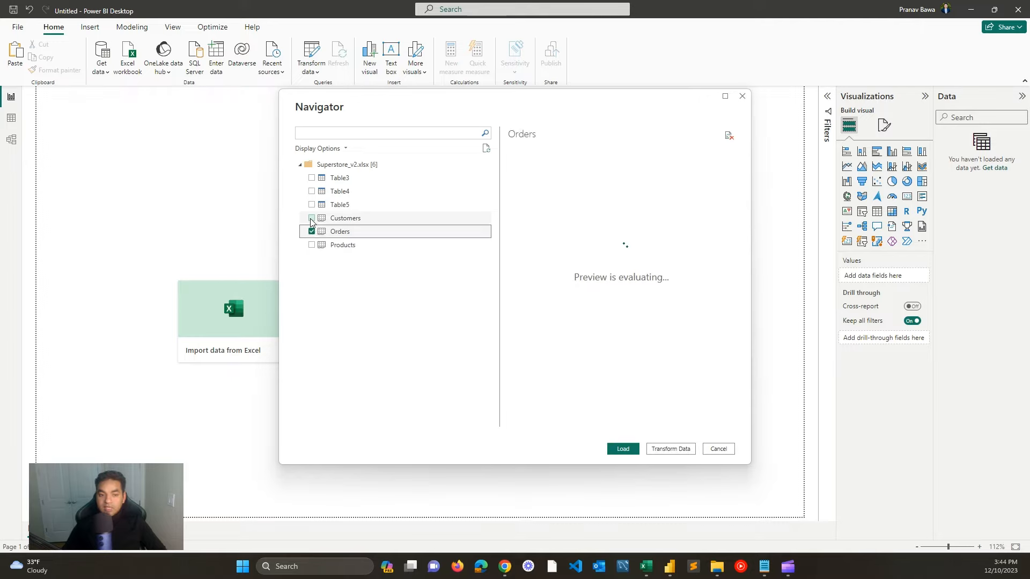
{"action": "left_click", "coordinate": [311, 218]}
{"action": "left_click", "coordinate": [311, 245]}
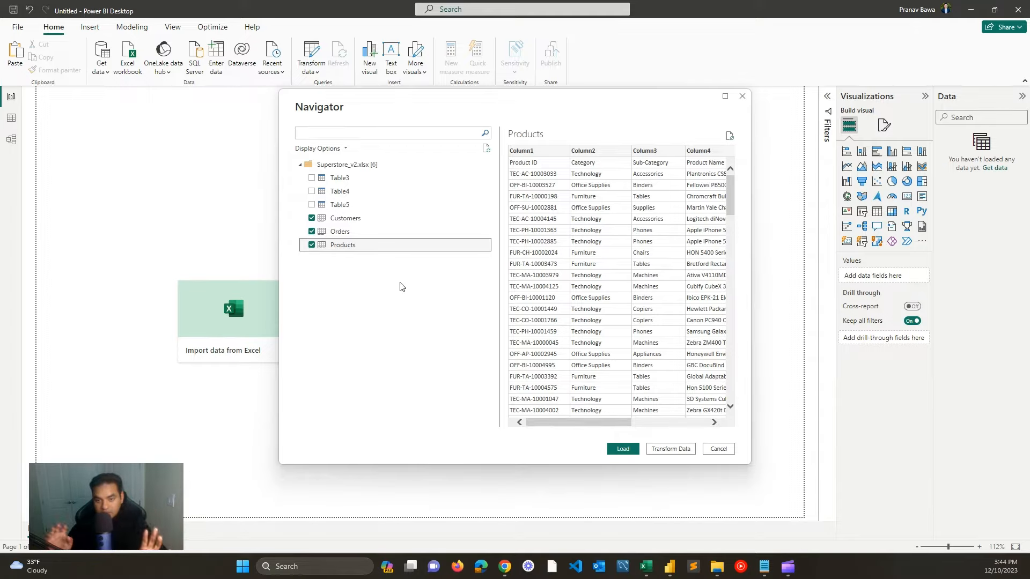
{"action": "left_click", "coordinate": [671, 449]}
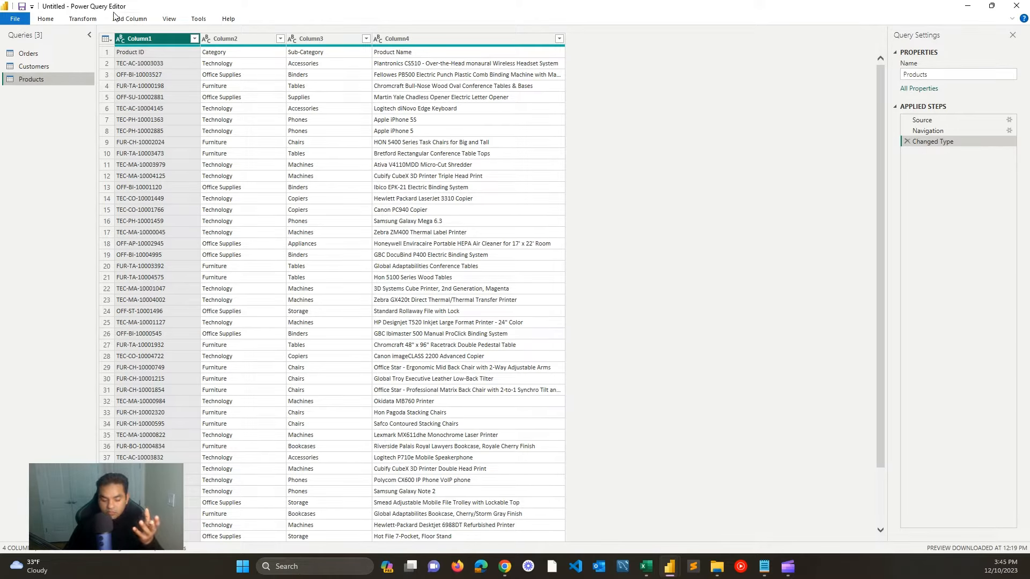
Step: Remove the Row ID column from the Orders query
{"action": "left_click", "coordinate": [69, 56]}
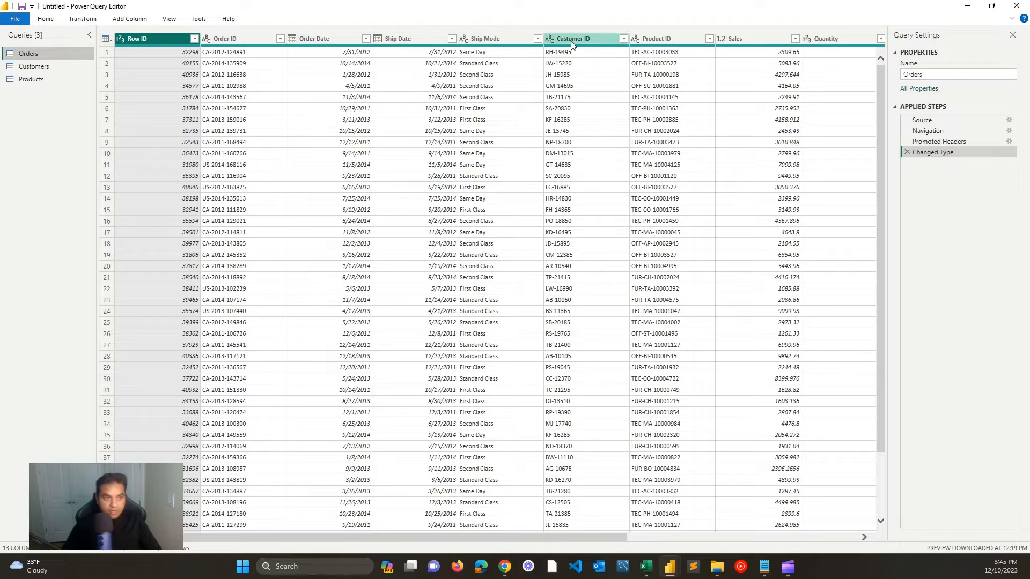
{"action": "left_click_drag", "start_coordinate": [432, 538], "coordinate": [224, 509]}
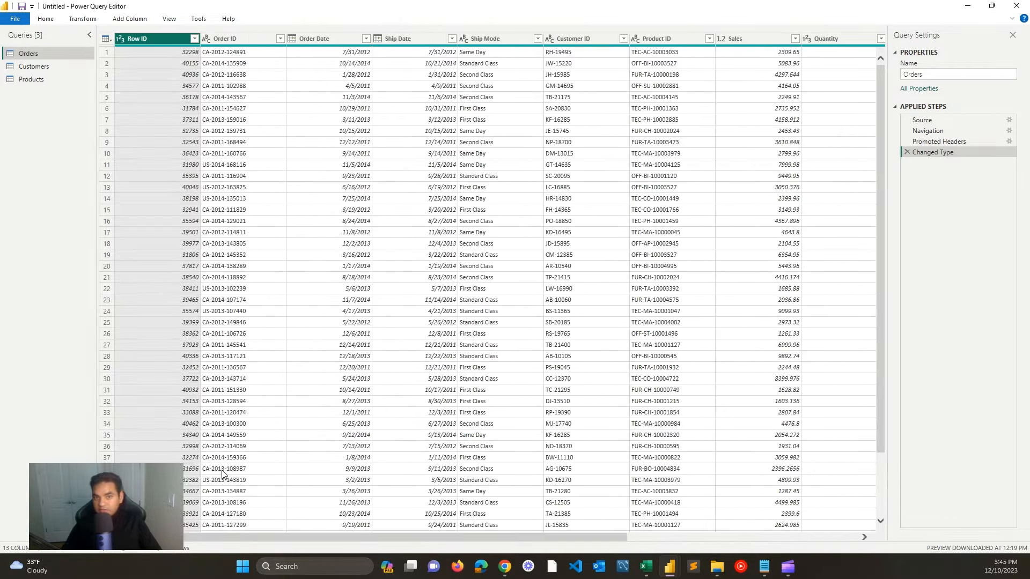
{"action": "right_click", "coordinate": [164, 44]}
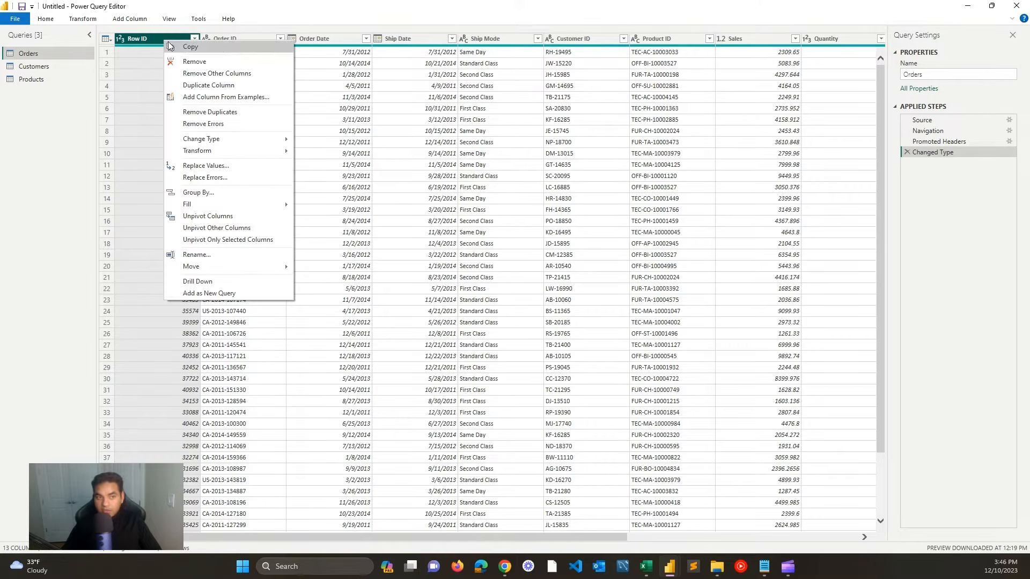
{"action": "left_click", "coordinate": [189, 63]}
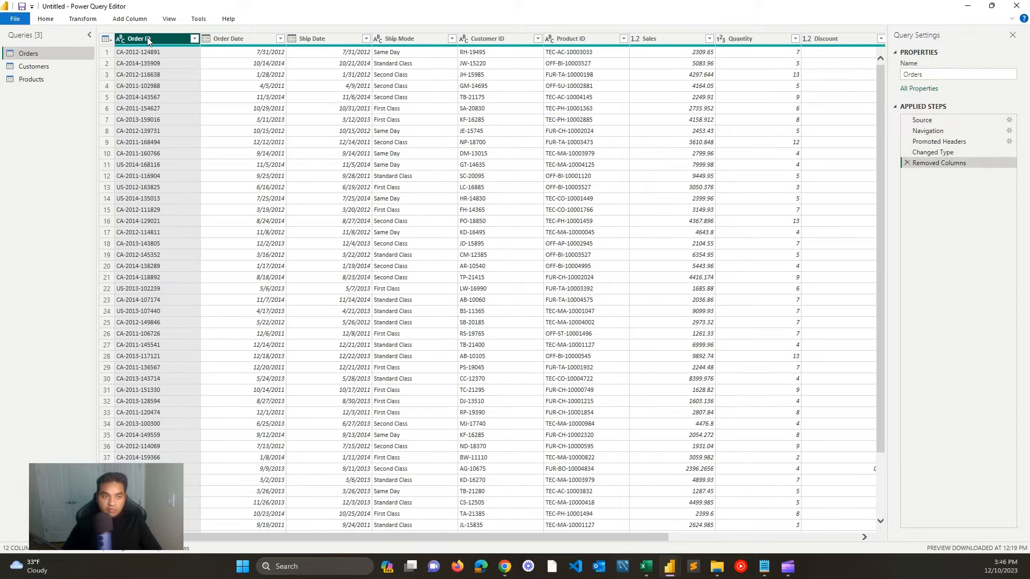
Step: Inspect the column statistics and value distribution of Order Date, Ship Date, Ship Mode and Sales in the Orders query
{"action": "left_click", "coordinate": [226, 38]}
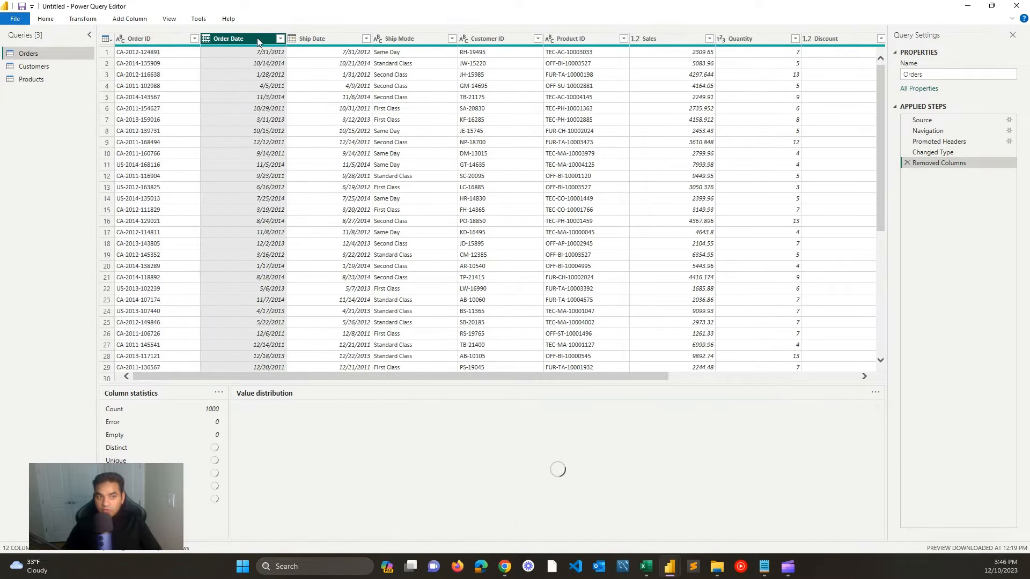
{"action": "left_click", "coordinate": [321, 39]}
{"action": "left_click", "coordinate": [405, 39]}
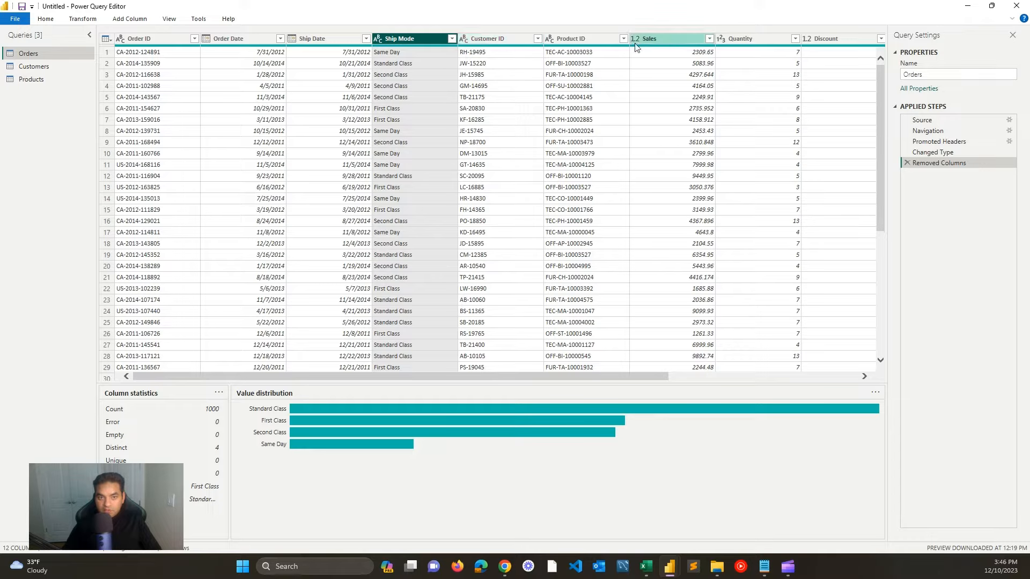
{"action": "left_click", "coordinate": [665, 40]}
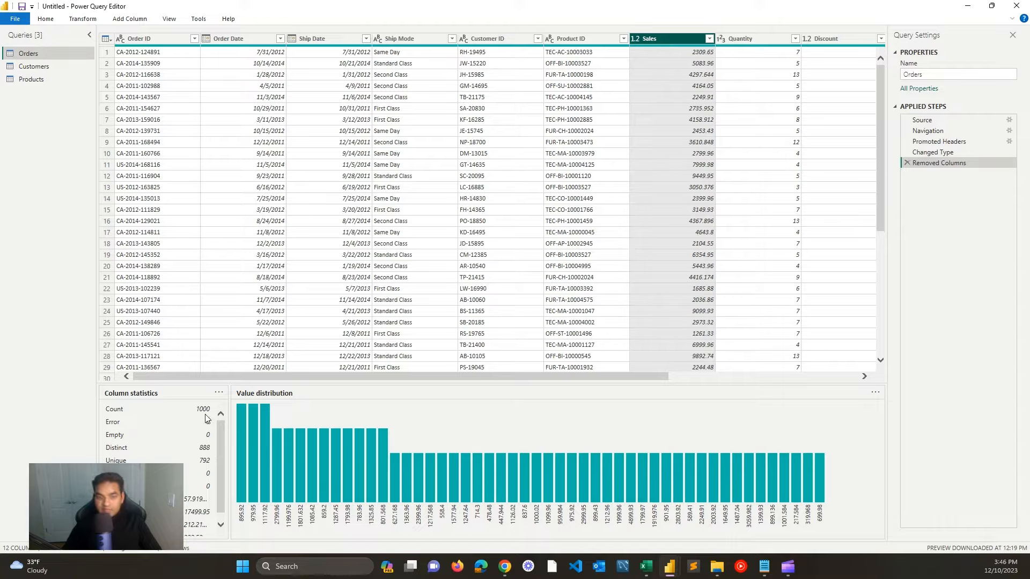
{"action": "scroll", "coordinate": [223, 464], "scroll_direction": "down", "scroll_amount": 1}
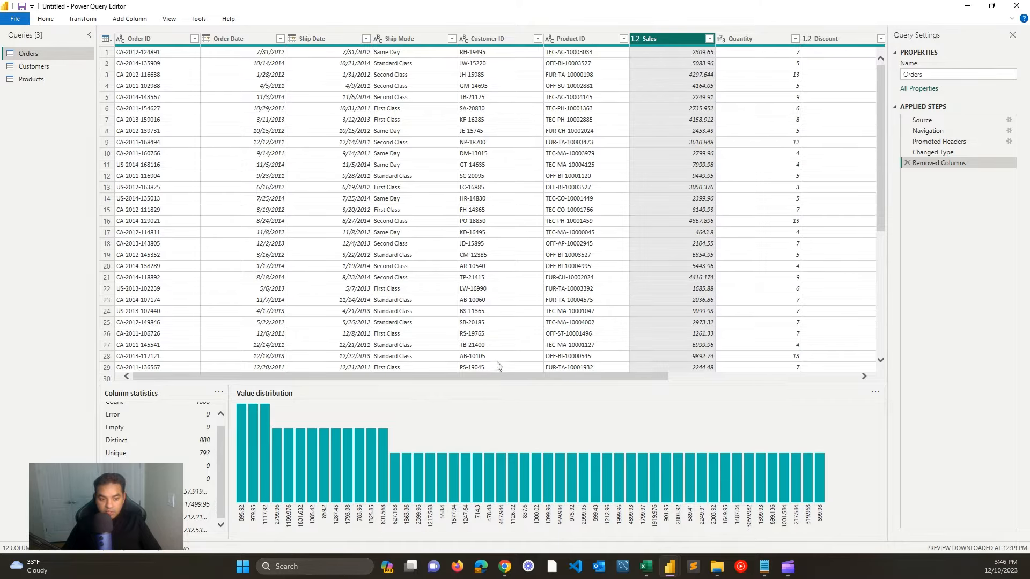
{"action": "left_click_drag", "start_coordinate": [500, 375], "coordinate": [304, 392]}
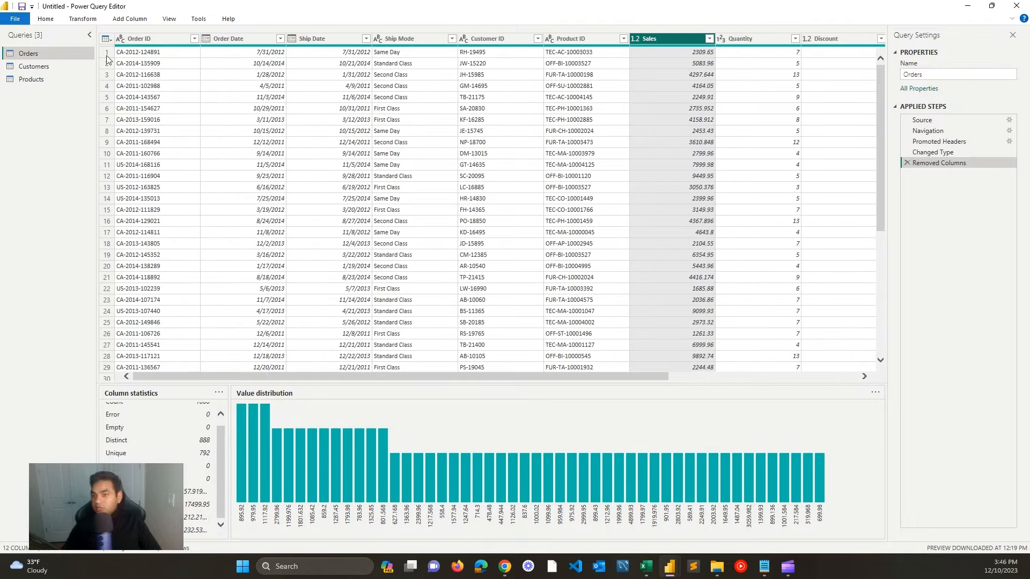
{"action": "left_click", "coordinate": [90, 19]}
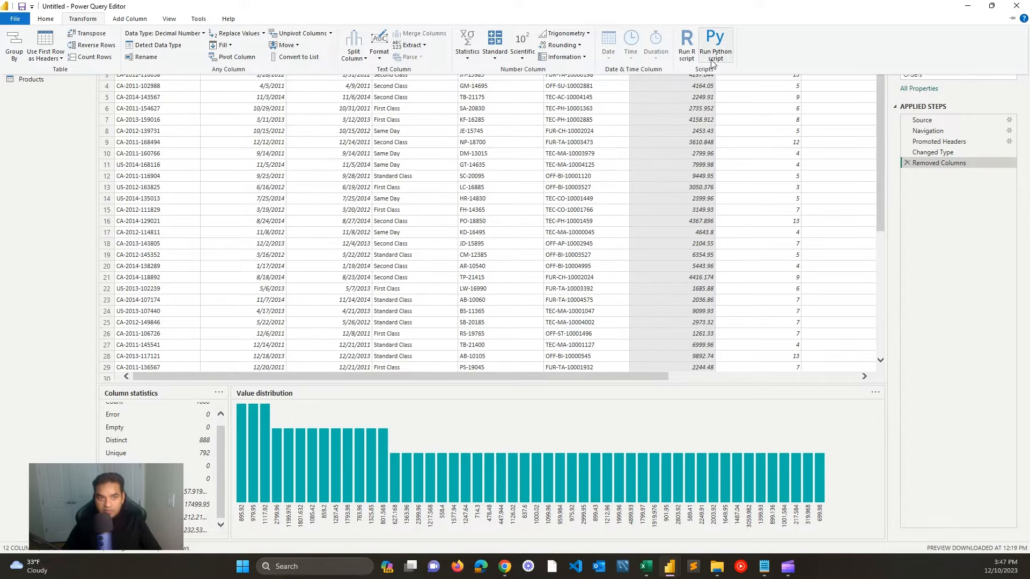
{"action": "left_click", "coordinate": [33, 127]}
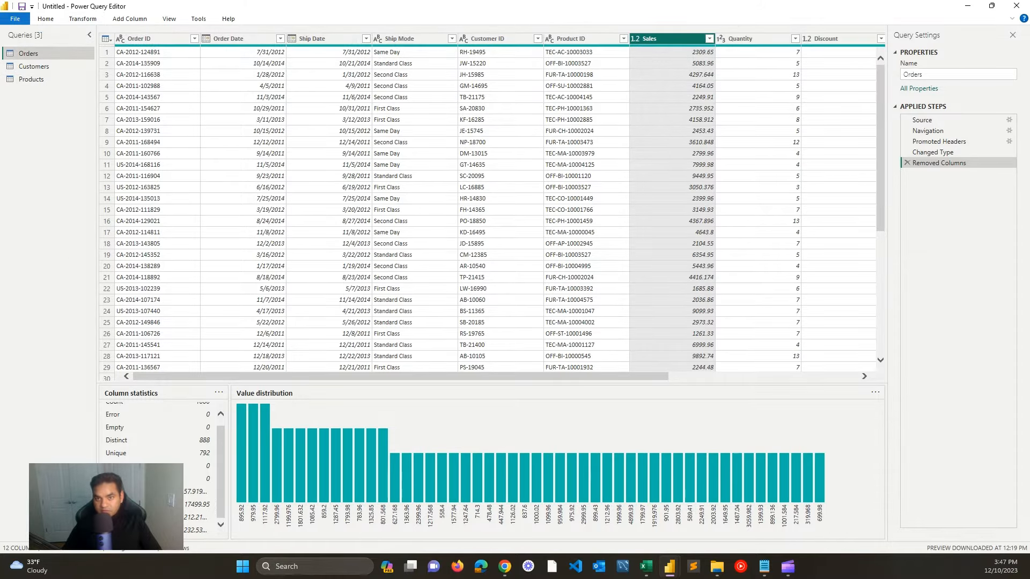
Step: Examine the Customers query, checking the statistics and value distribution of the Postal Code, Market and Region columns
{"action": "left_click", "coordinate": [56, 66]}
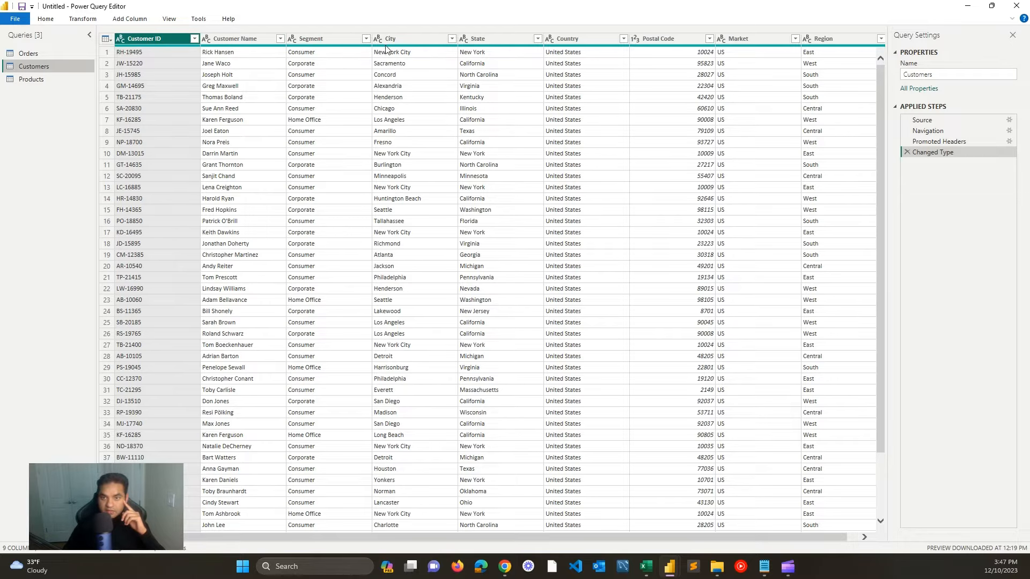
{"action": "left_click", "coordinate": [688, 38]}
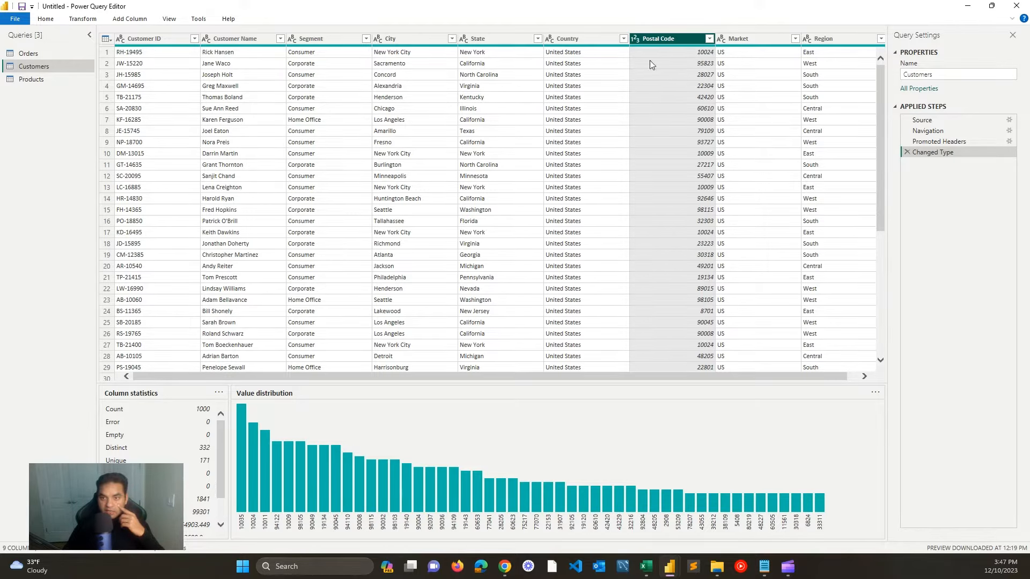
{"action": "left_click", "coordinate": [768, 39]}
{"action": "left_click", "coordinate": [829, 39]}
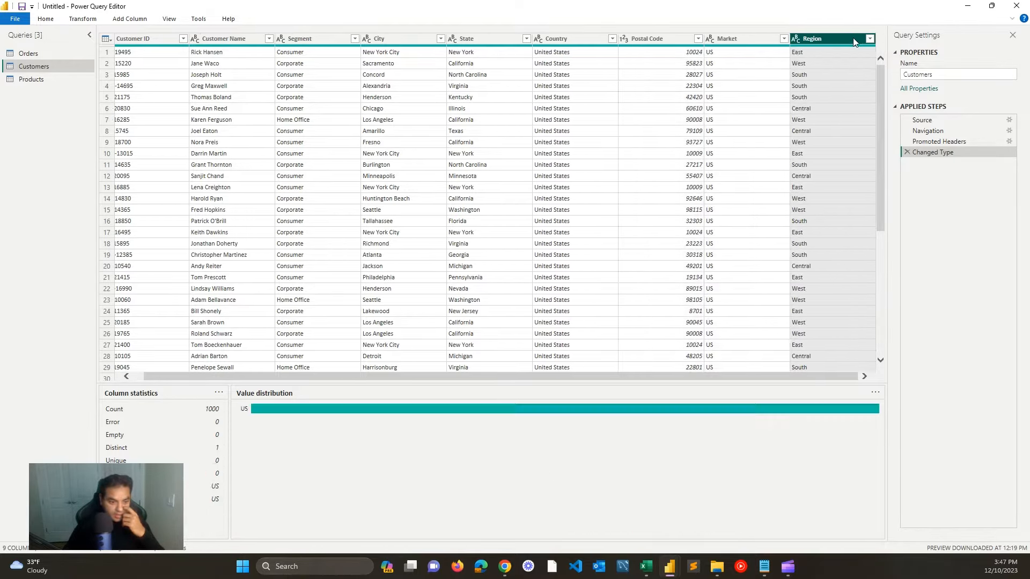
{"action": "left_click_drag", "start_coordinate": [787, 381], "coordinate": [620, 384]}
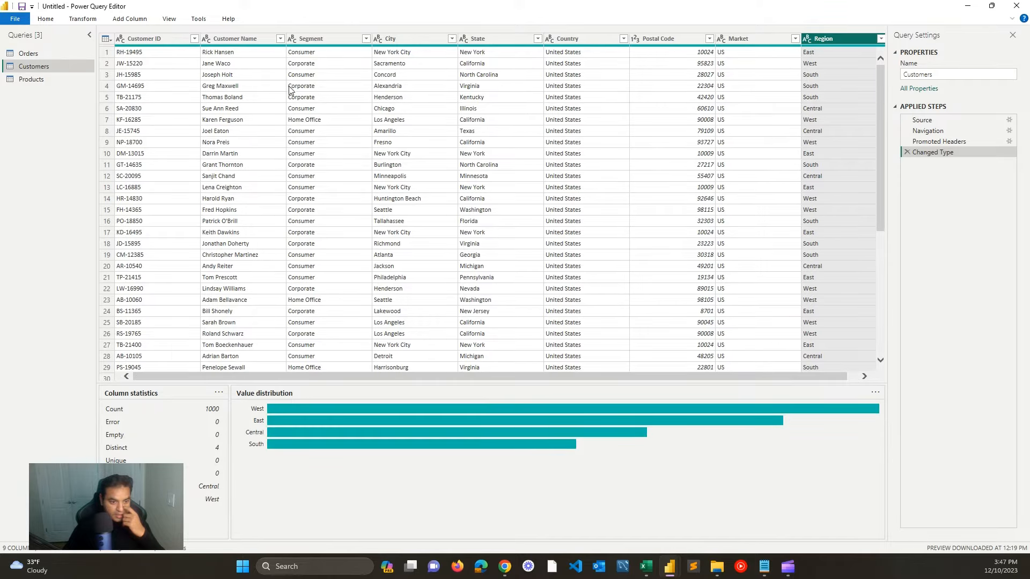
Step: Promote the first row of the Products query to column headers
{"action": "left_click", "coordinate": [64, 81]}
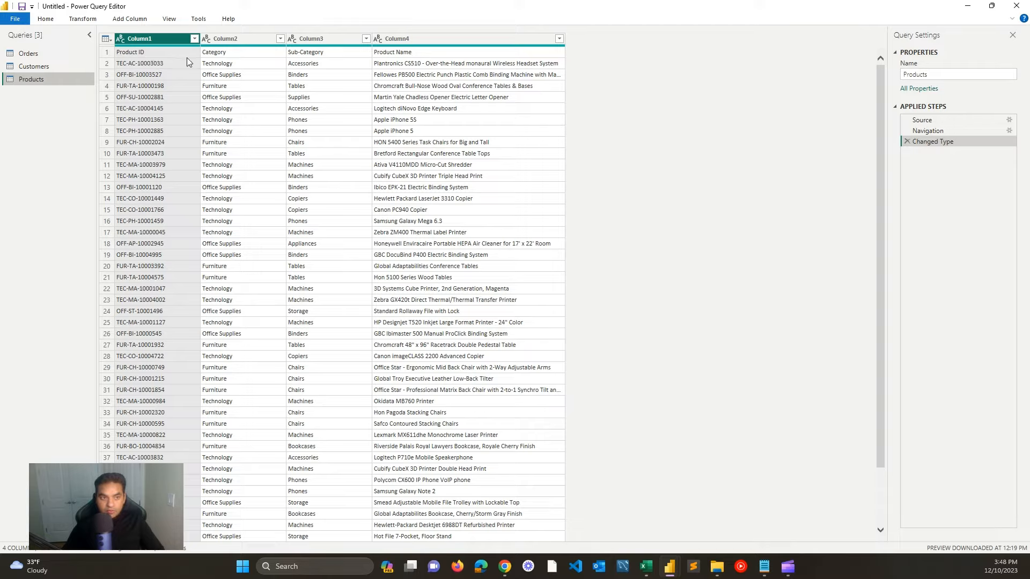
{"action": "left_click", "coordinate": [107, 39]}
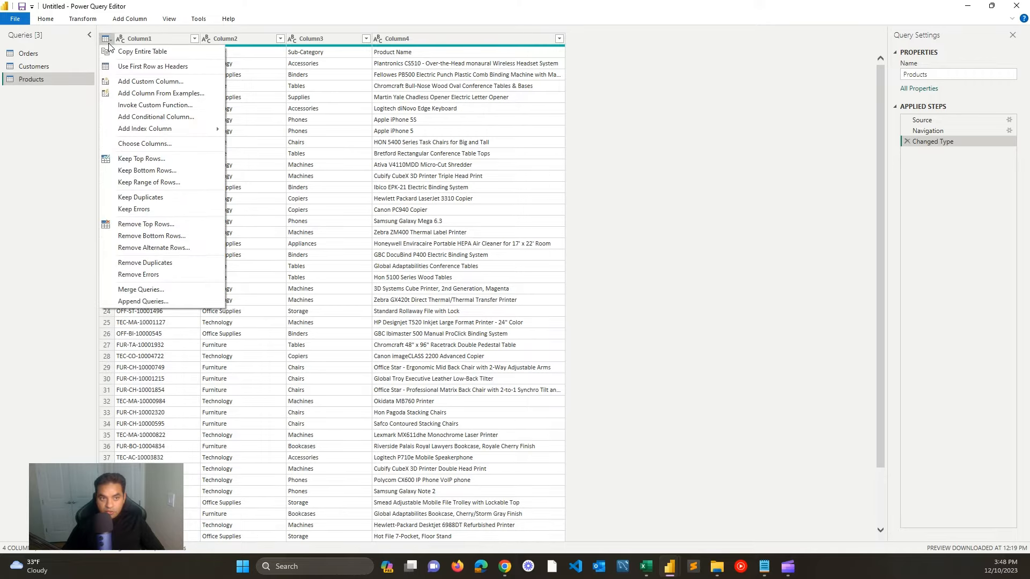
{"action": "left_click", "coordinate": [62, 133]}
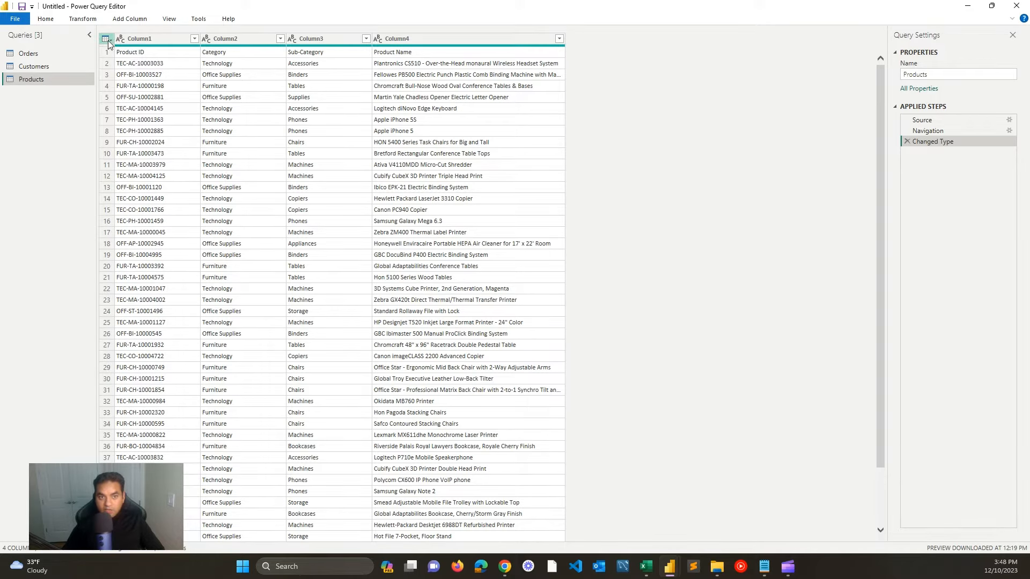
{"action": "left_click", "coordinate": [107, 39]}
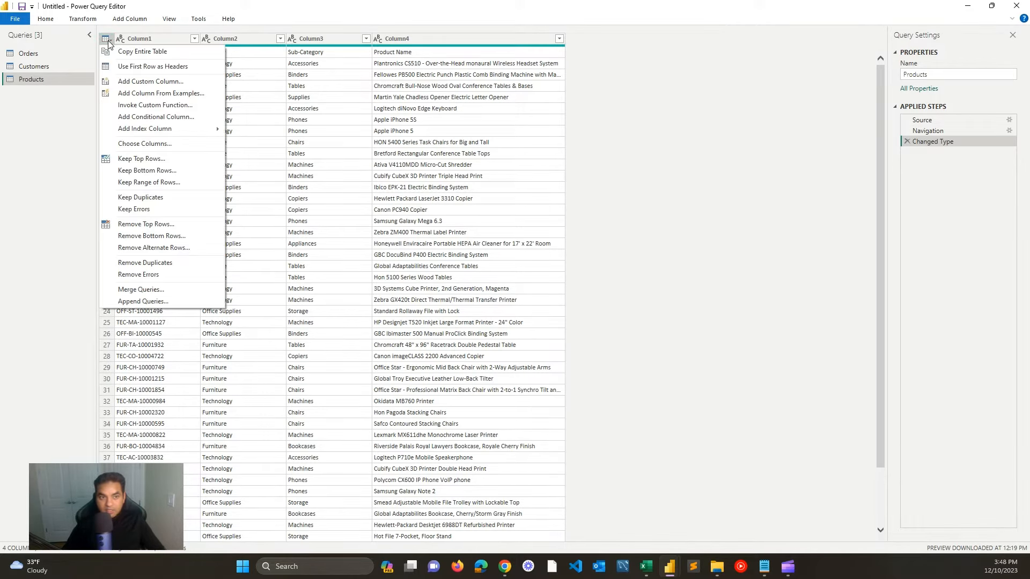
{"action": "left_click", "coordinate": [136, 72]}
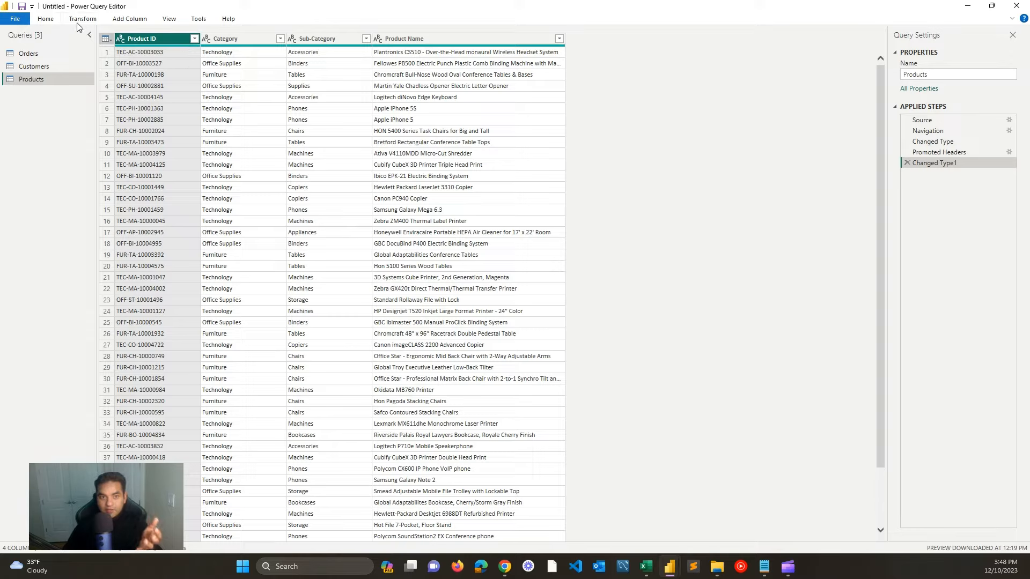
Step: Apply the query changes and close Power Query Editor to load the three tables into the report
{"action": "left_click", "coordinate": [51, 22]}
{"action": "left_click", "coordinate": [625, 179]}
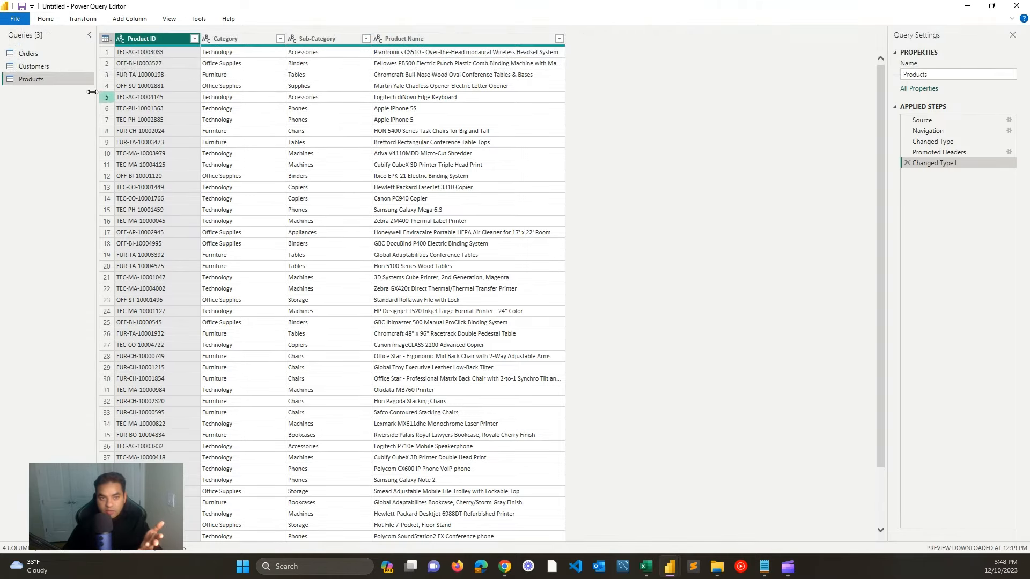
{"action": "left_click", "coordinate": [47, 20]}
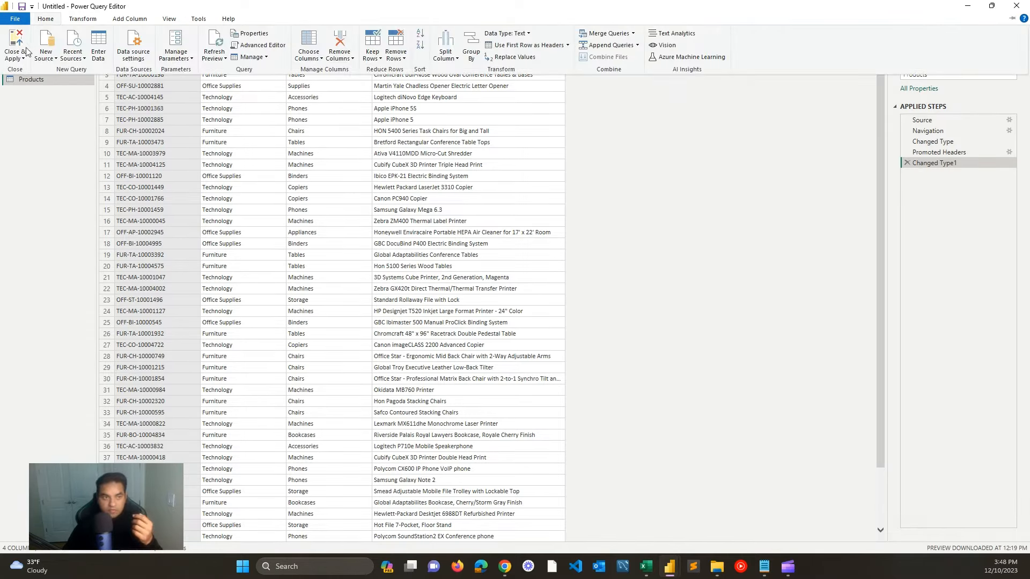
{"action": "left_click", "coordinate": [23, 56]}
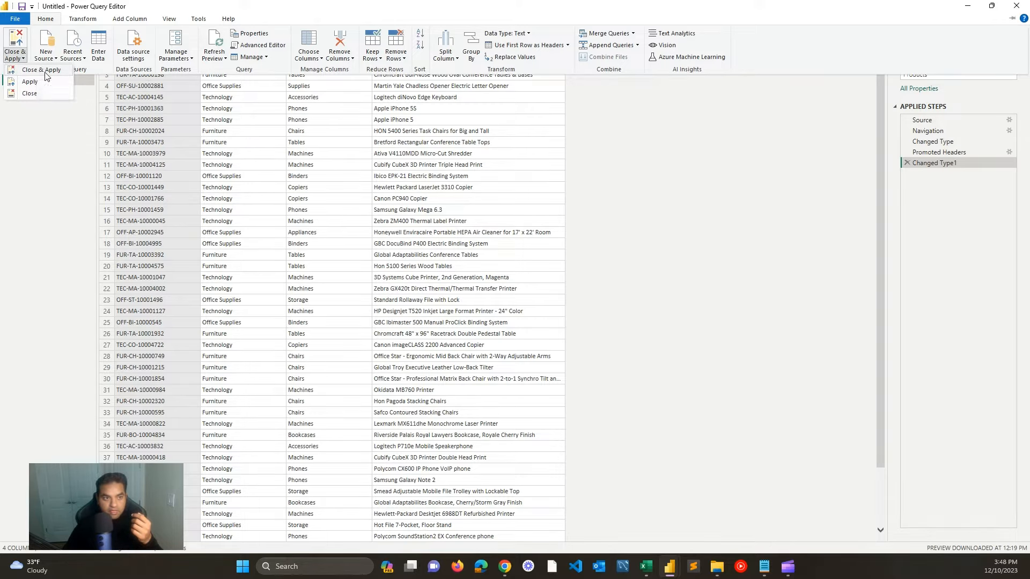
{"action": "left_click", "coordinate": [38, 72]}
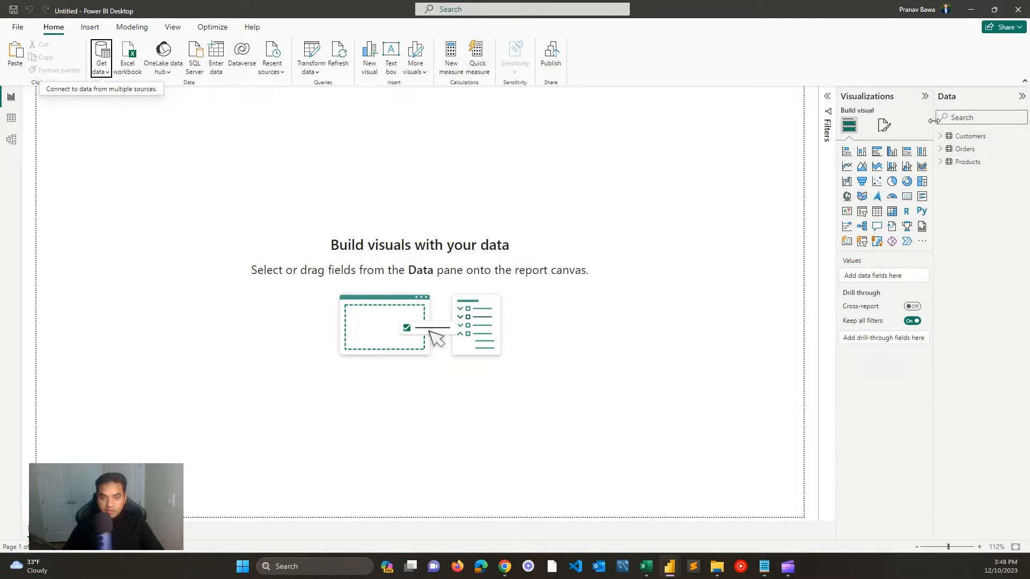
Step: Widen the Data pane, review the fields of the Orders, Customers and Products tables, and collapse all three tables again
{"action": "left_click_drag", "start_coordinate": [934, 120], "coordinate": [891, 120]}
{"action": "left_click", "coordinate": [898, 148]}
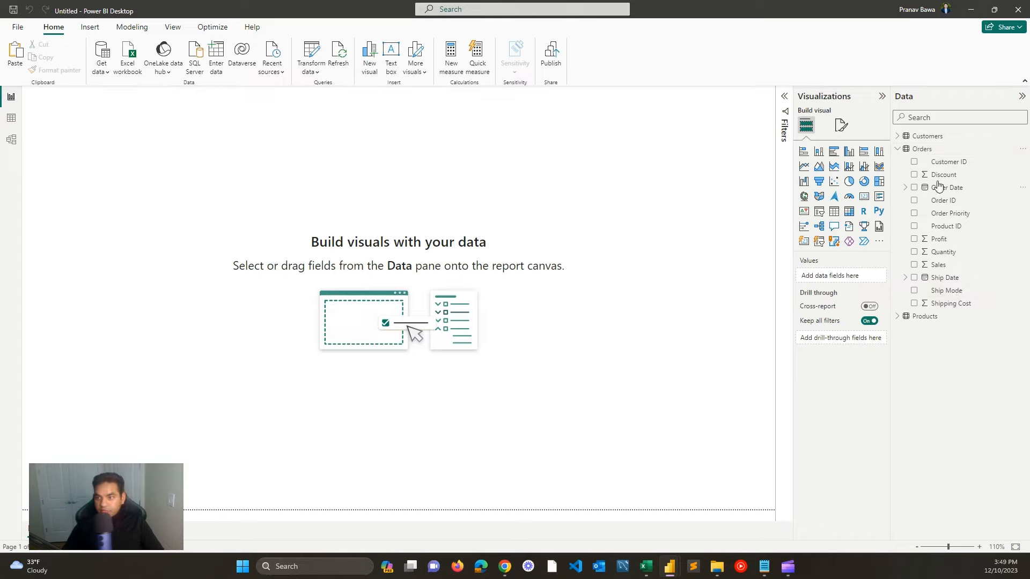
{"action": "left_click", "coordinate": [898, 136]}
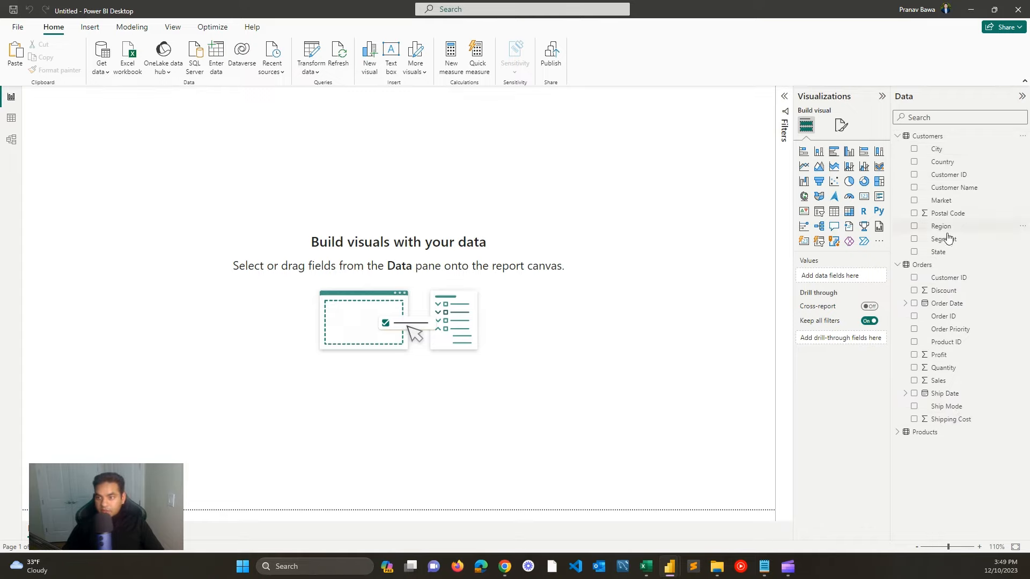
{"action": "left_click", "coordinate": [897, 432]}
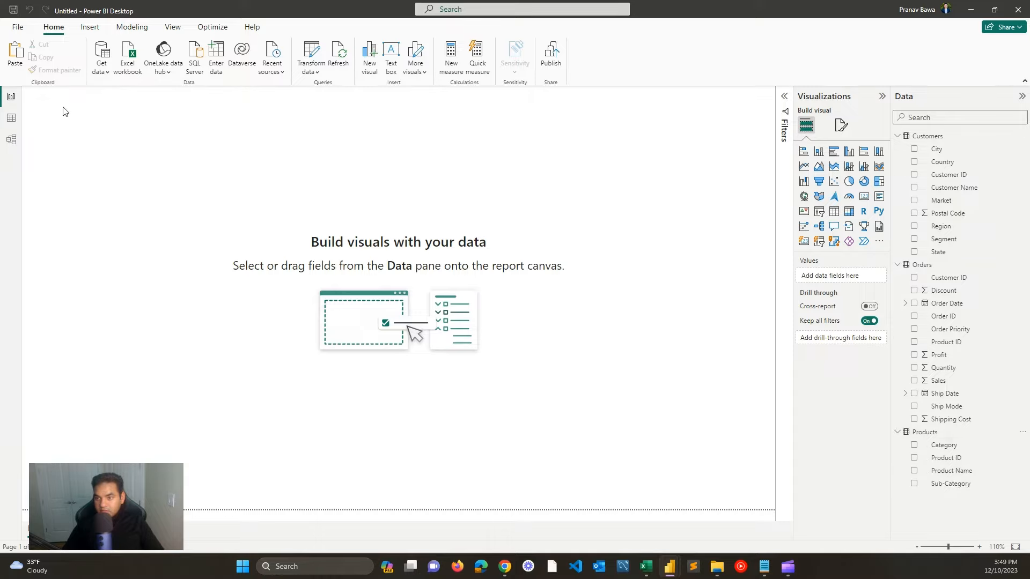
{"action": "left_click", "coordinate": [898, 137]}
{"action": "left_click", "coordinate": [912, 149]}
{"action": "left_click", "coordinate": [898, 149]}
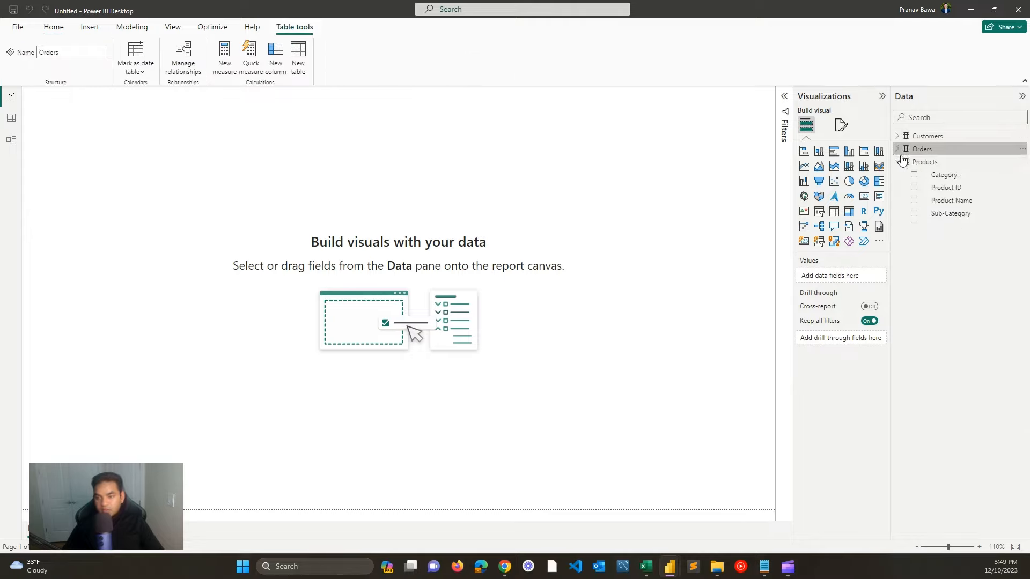
{"action": "left_click", "coordinate": [899, 162]}
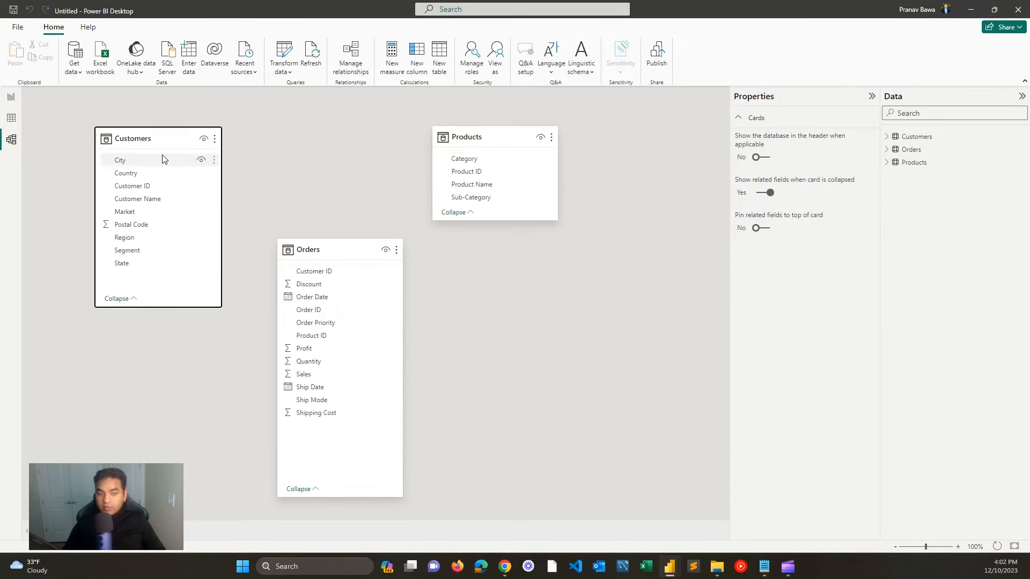
Step: Reposition the Orders table slightly higher between the Customers and Products tables in the model diagram
{"action": "left_click_drag", "start_coordinate": [324, 250], "coordinate": [310, 230]}
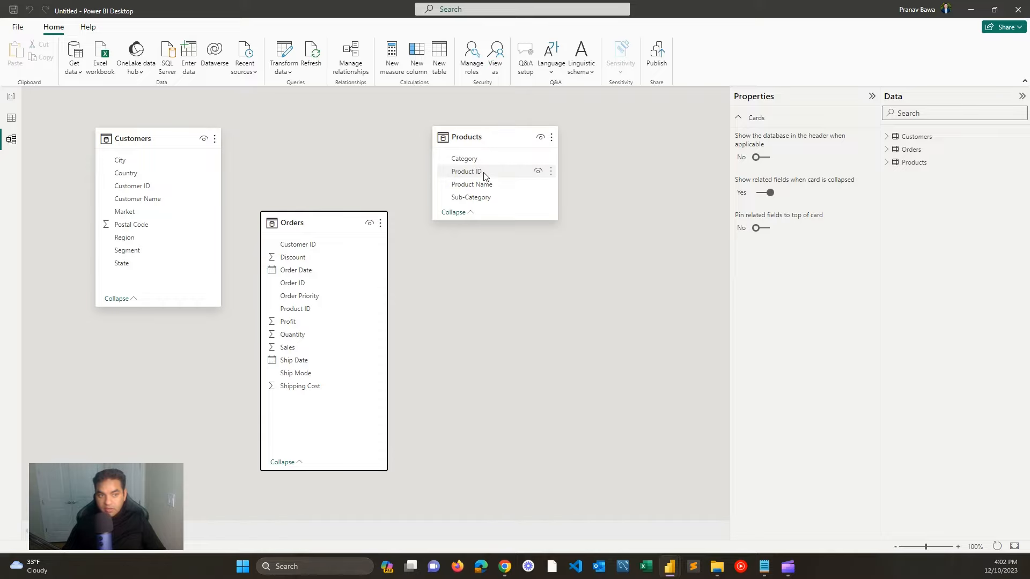
Step: Relate Products to Orders on Product ID in the model diagram, and make the Products card taller
{"action": "left_click_drag", "start_coordinate": [341, 222], "coordinate": [348, 222]}
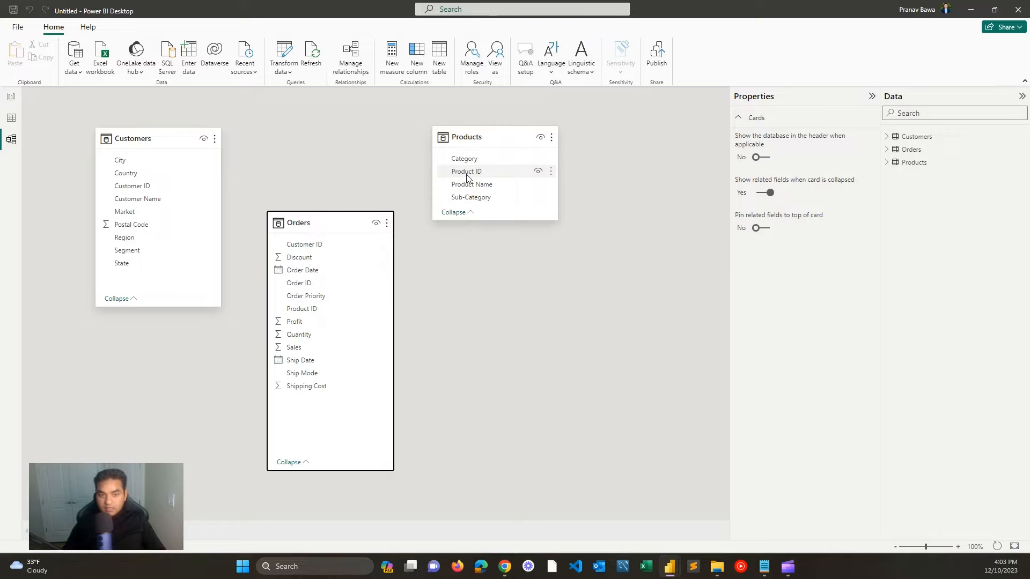
{"action": "left_click_drag", "start_coordinate": [470, 174], "coordinate": [333, 314]}
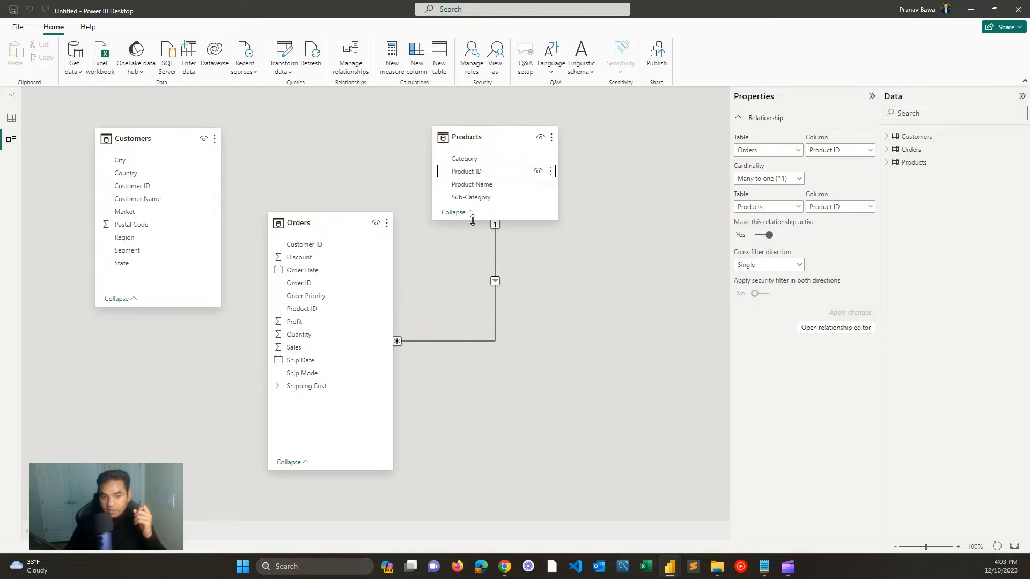
{"action": "left_click_drag", "start_coordinate": [472, 229], "coordinate": [472, 285]}
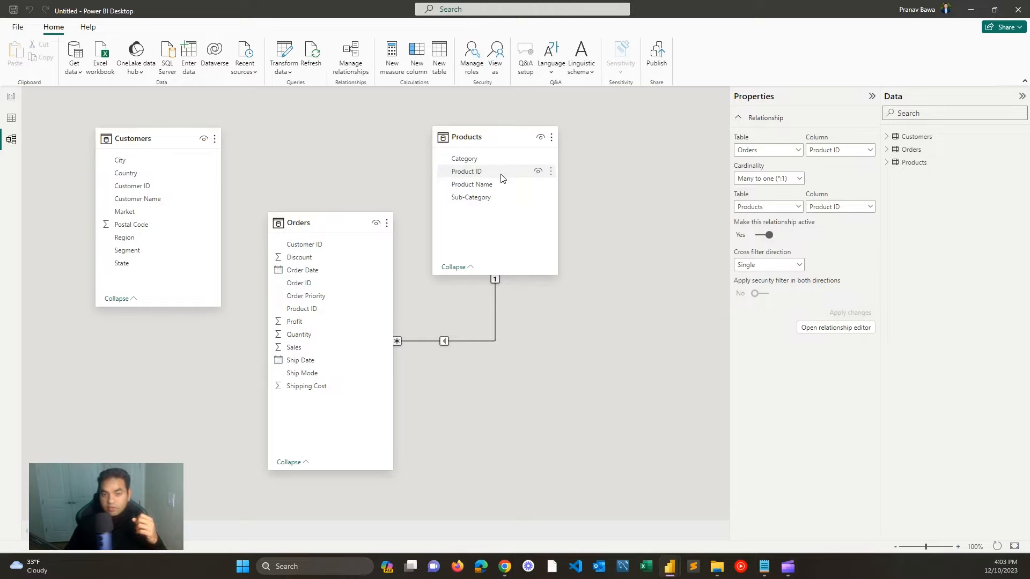
Step: Relate Customers to Orders on Customer ID as an active many-to-many relationship with cross filter direction Both
{"action": "left_click", "coordinate": [132, 188]}
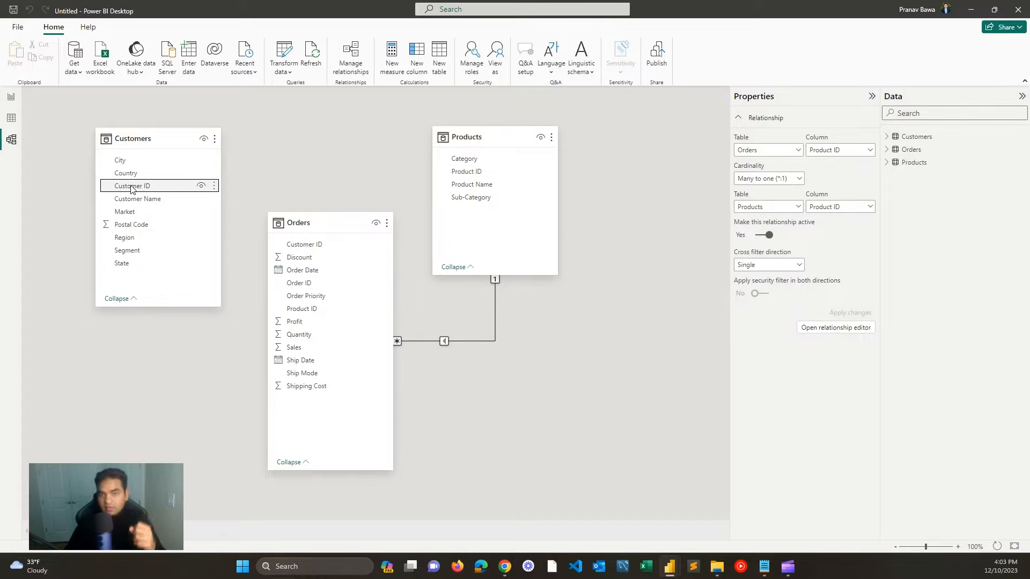
{"action": "left_click_drag", "start_coordinate": [132, 188], "coordinate": [316, 247]}
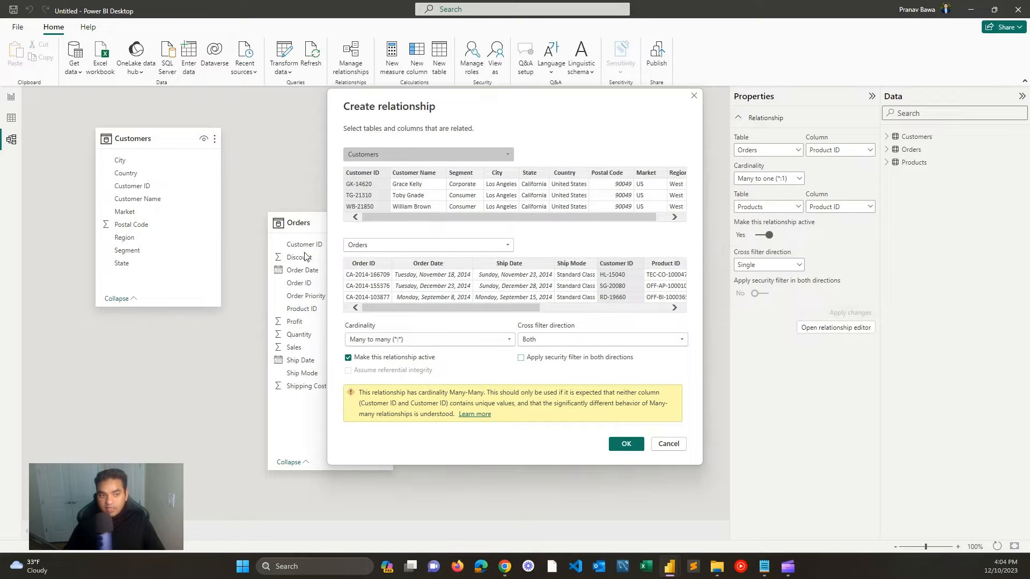
{"action": "left_click", "coordinate": [627, 444]}
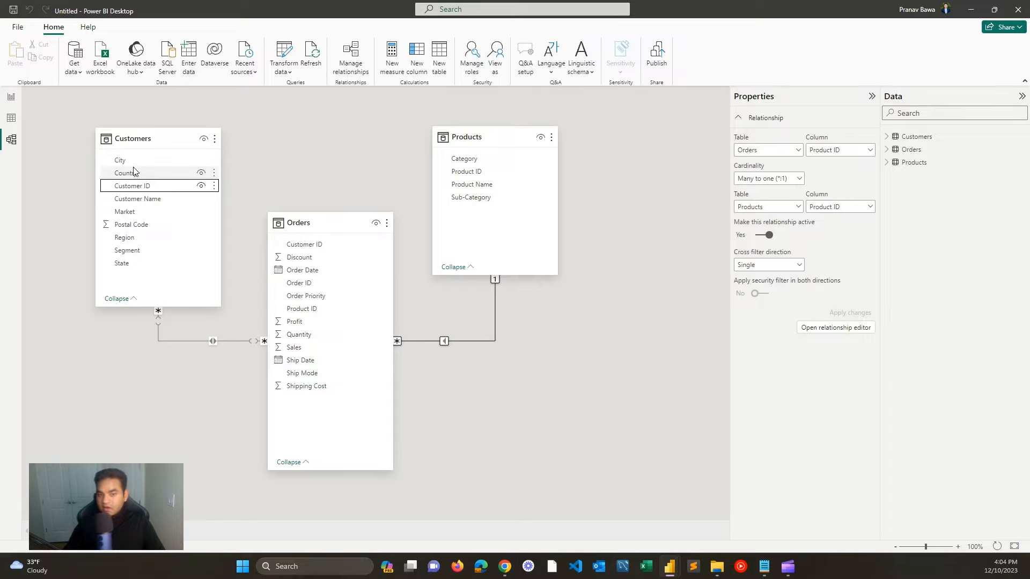
Step: Examine the rows of the Products, Customers and Orders tables in table view, including the date, Ship Mode, Quantity and Order Priority columns of Orders
{"action": "left_click", "coordinate": [11, 121]}
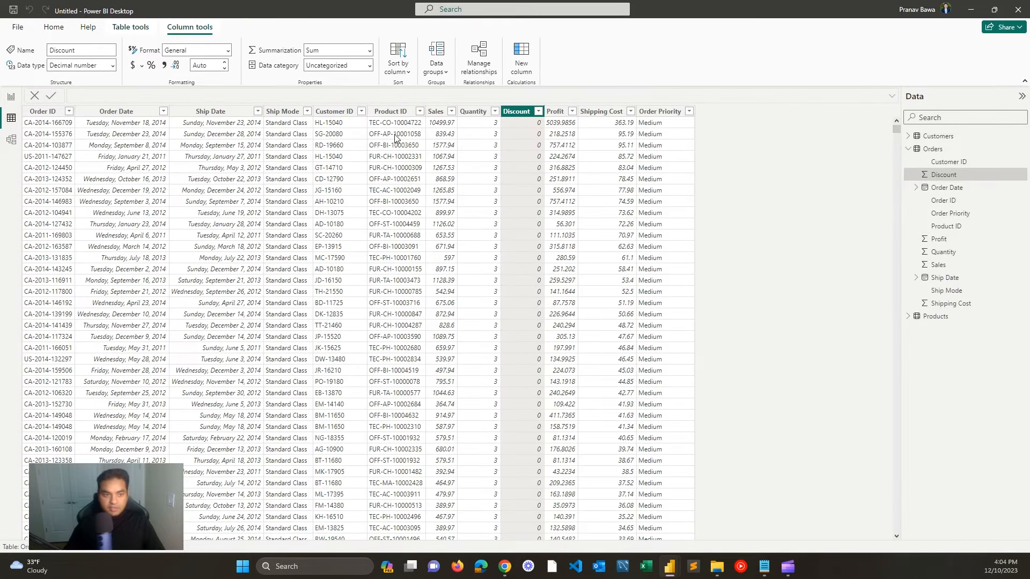
{"action": "left_click", "coordinate": [907, 149]}
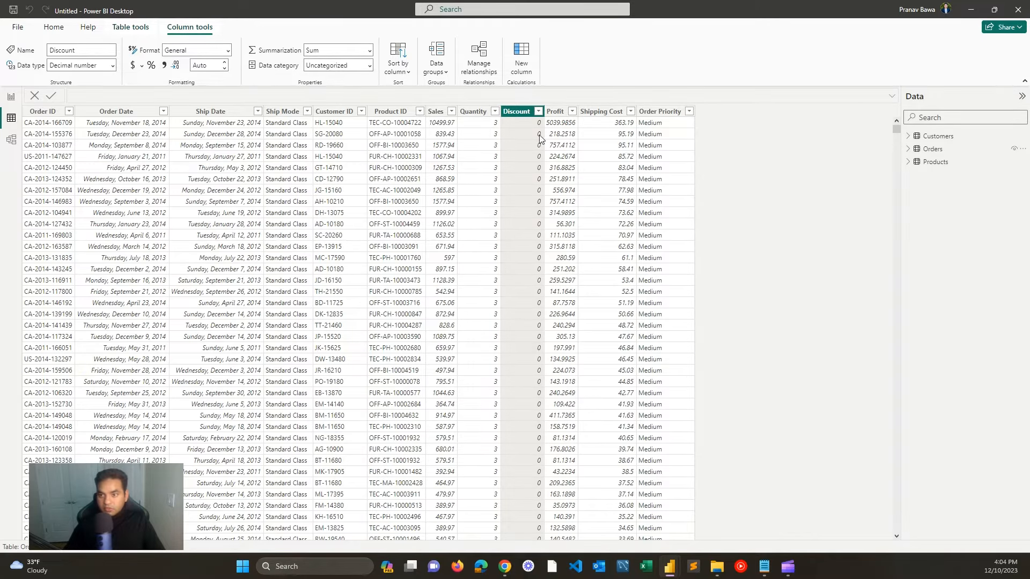
{"action": "left_click", "coordinate": [932, 150]}
{"action": "left_click", "coordinate": [936, 163]}
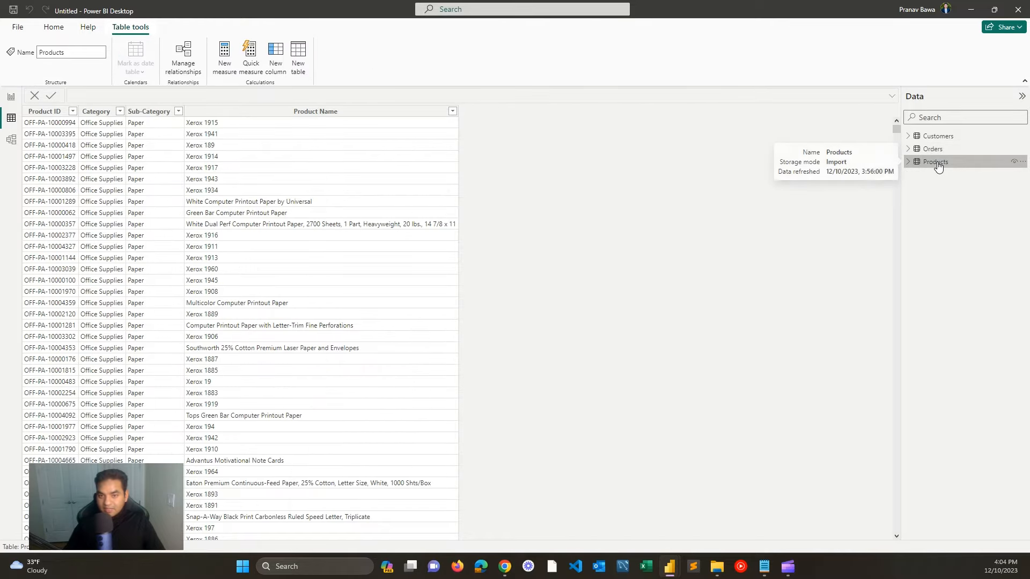
{"action": "left_click", "coordinate": [943, 139]}
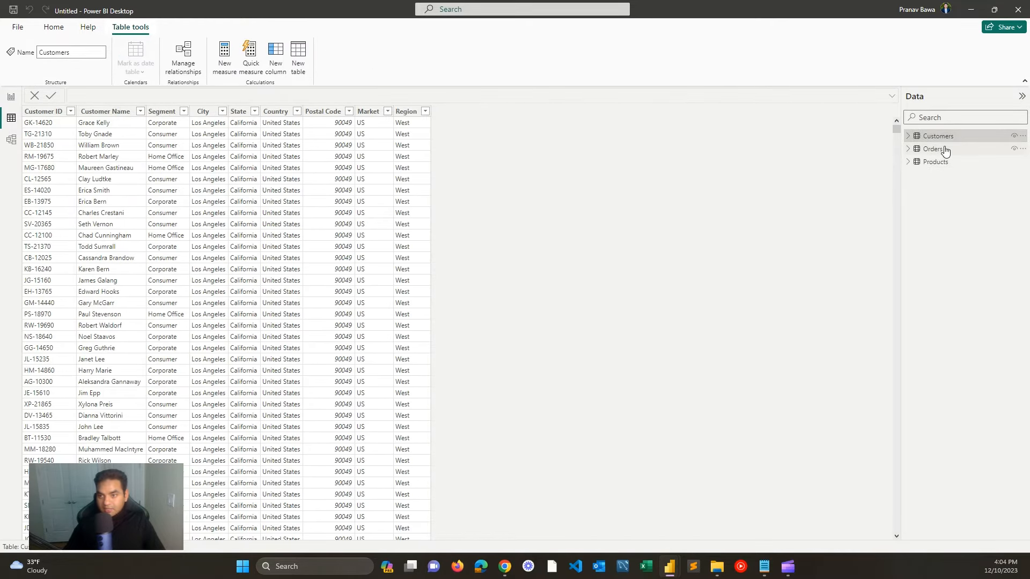
{"action": "left_click", "coordinate": [944, 151]}
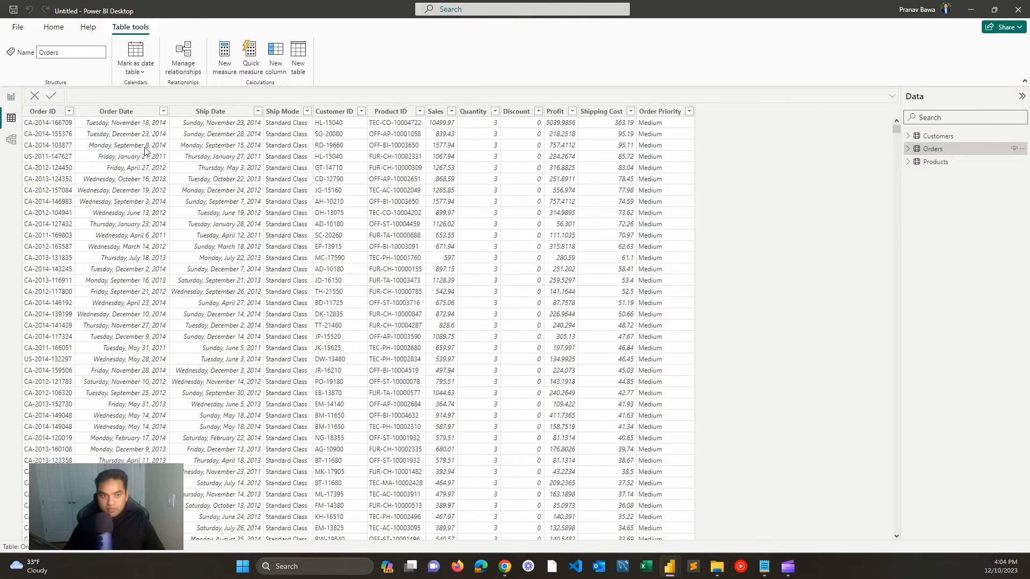
{"action": "left_click", "coordinate": [136, 119]}
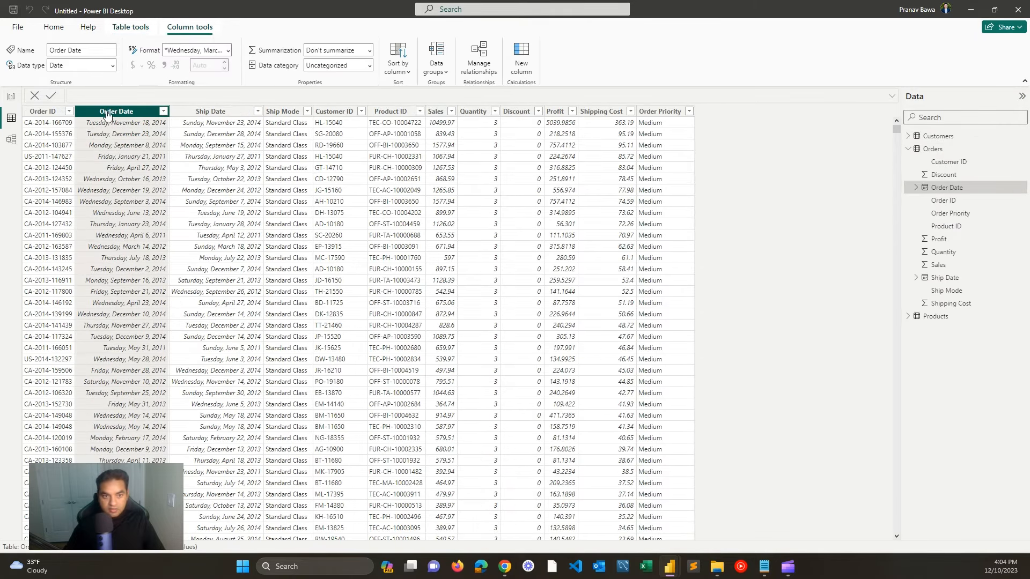
{"action": "left_click", "coordinate": [220, 112]}
{"action": "left_click", "coordinate": [289, 112]}
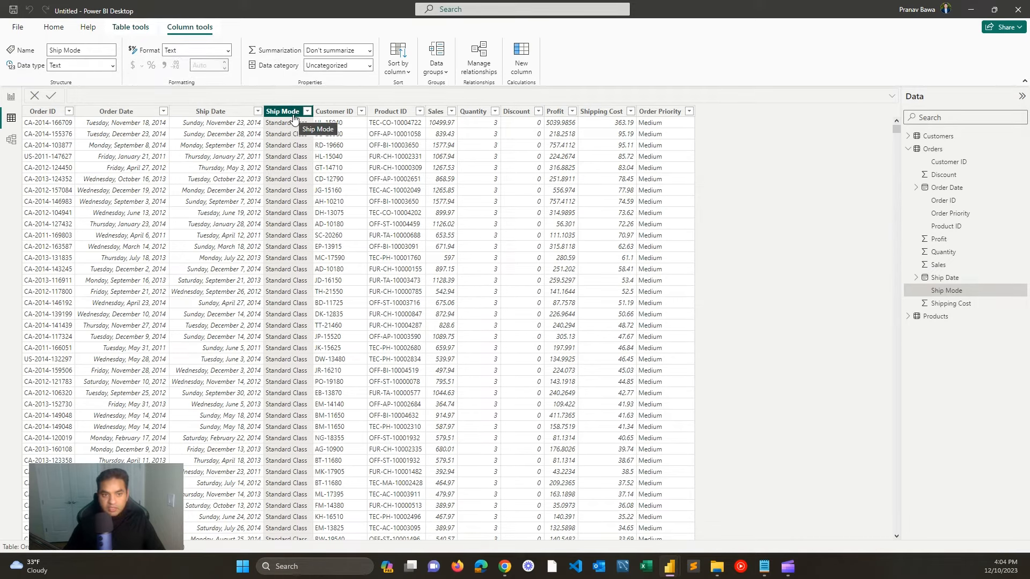
{"action": "right_click", "coordinate": [476, 117]}
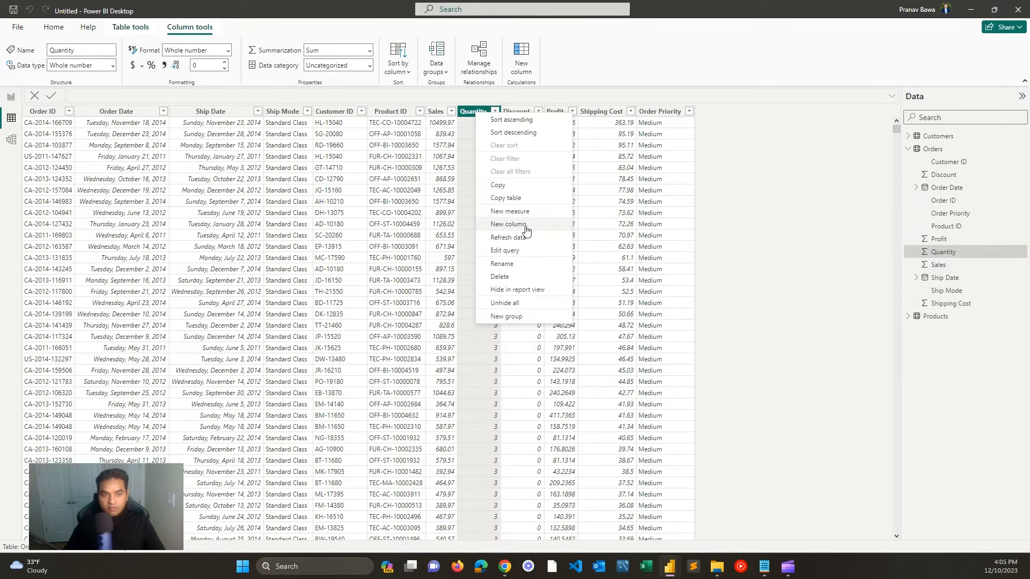
{"action": "left_click", "coordinate": [665, 120]}
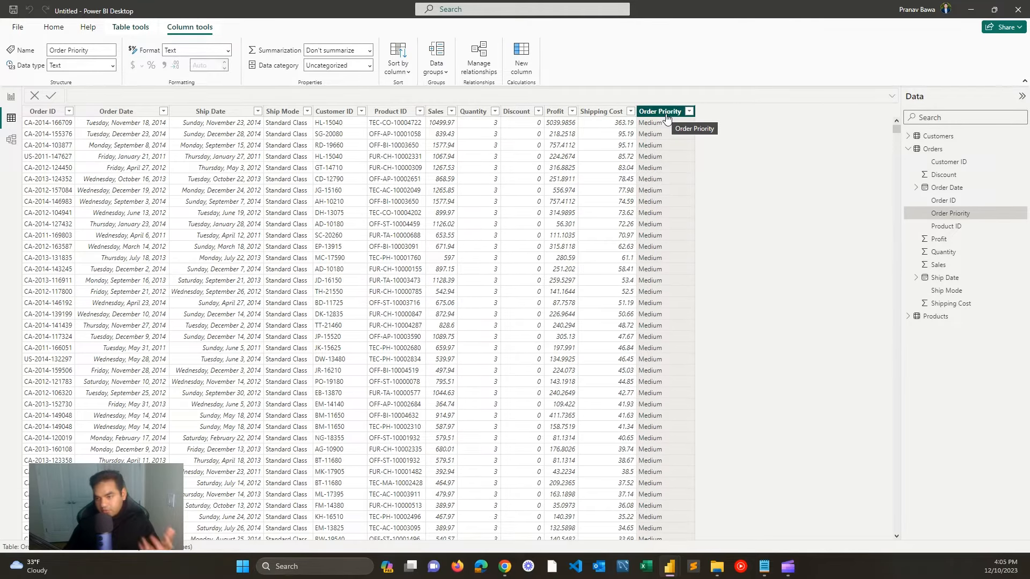
Step: Add a calculated column to the Orders table with the formula Total Sales = Orders[Sales] * Orders[Quantity]
{"action": "right_click", "coordinate": [666, 117]}
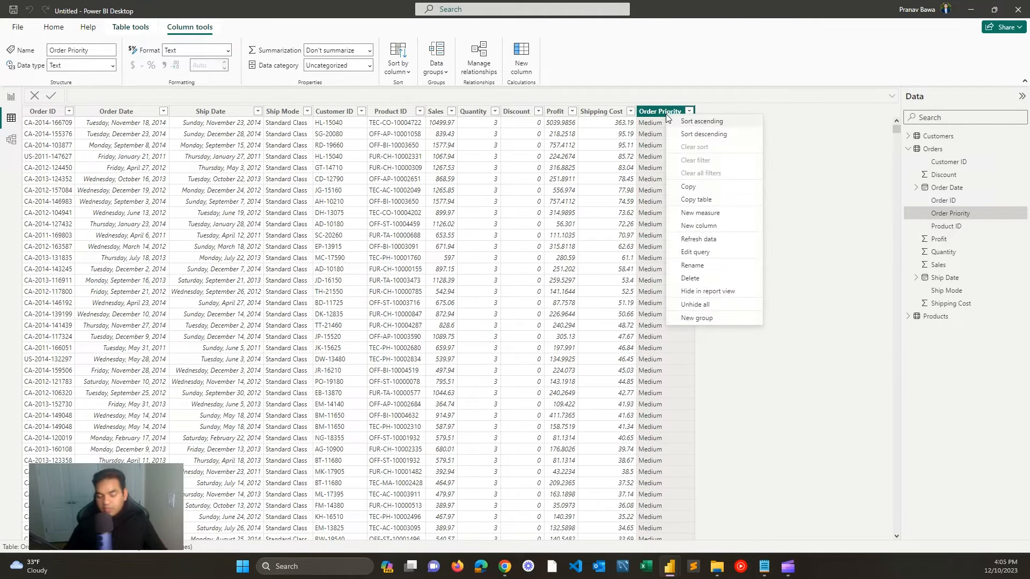
{"action": "left_click", "coordinate": [708, 227]}
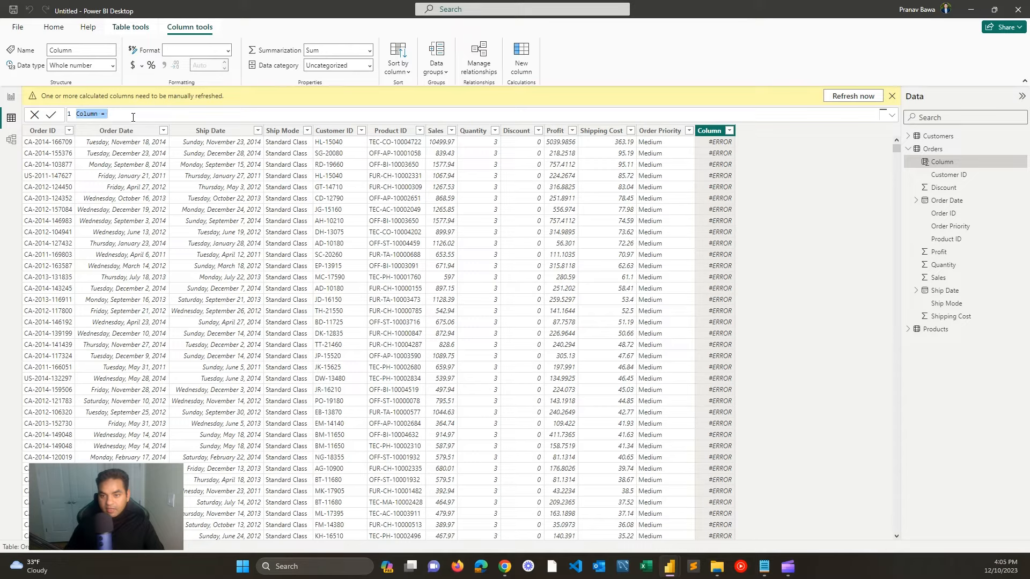
{"action": "type", "text": "Total Sale"}
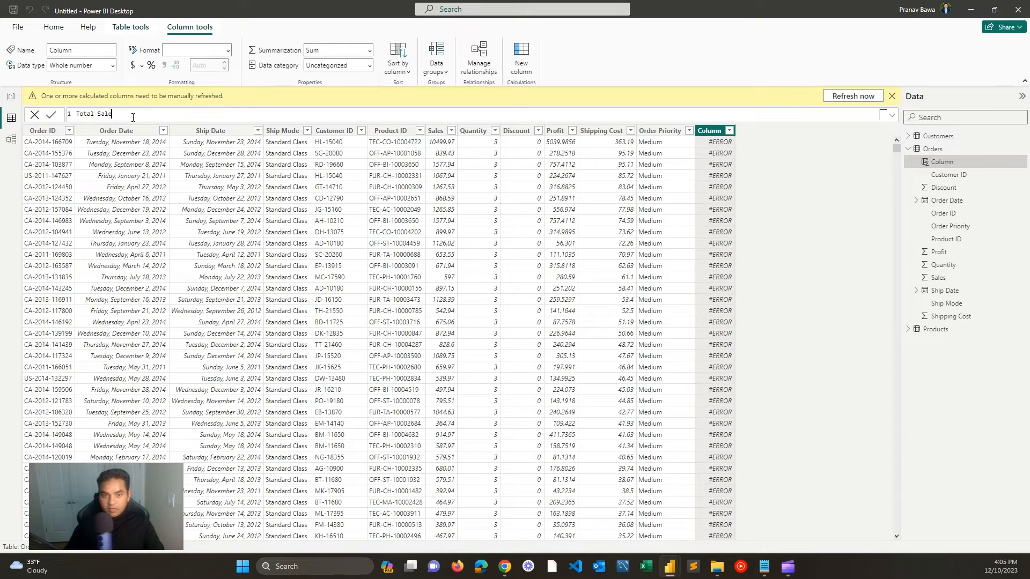
{"action": "type", "text": "s = "}
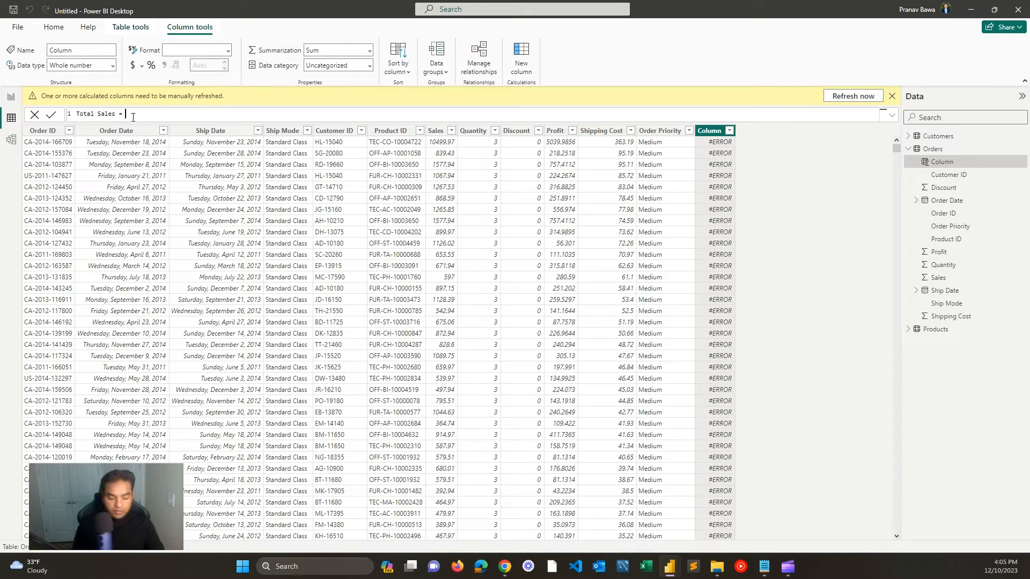
{"action": "type", "text": "Orders[Sales"}
{"action": "key", "text": "Tab"}
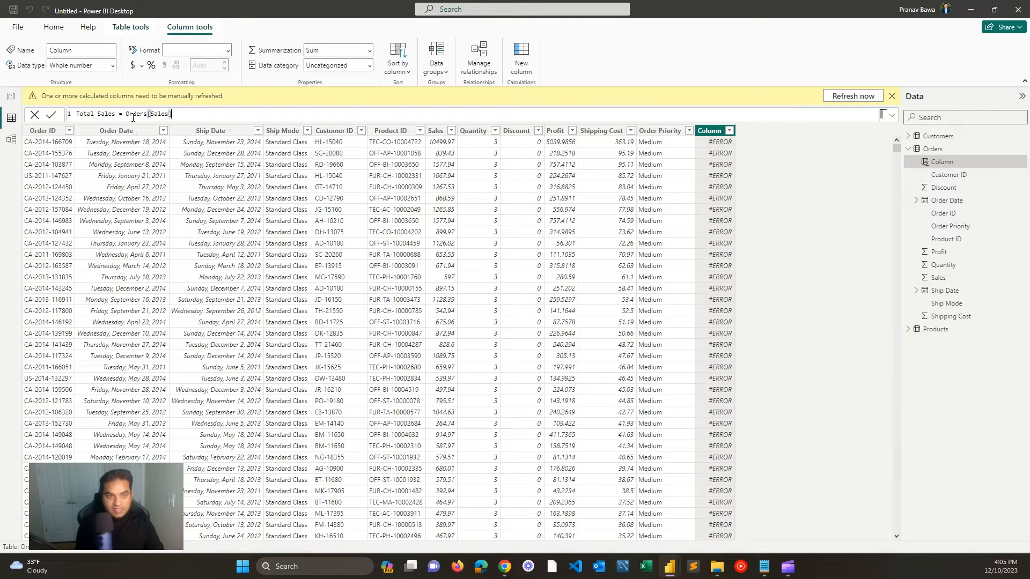
{"action": "type", "text": "* Orders[Quantity]"}
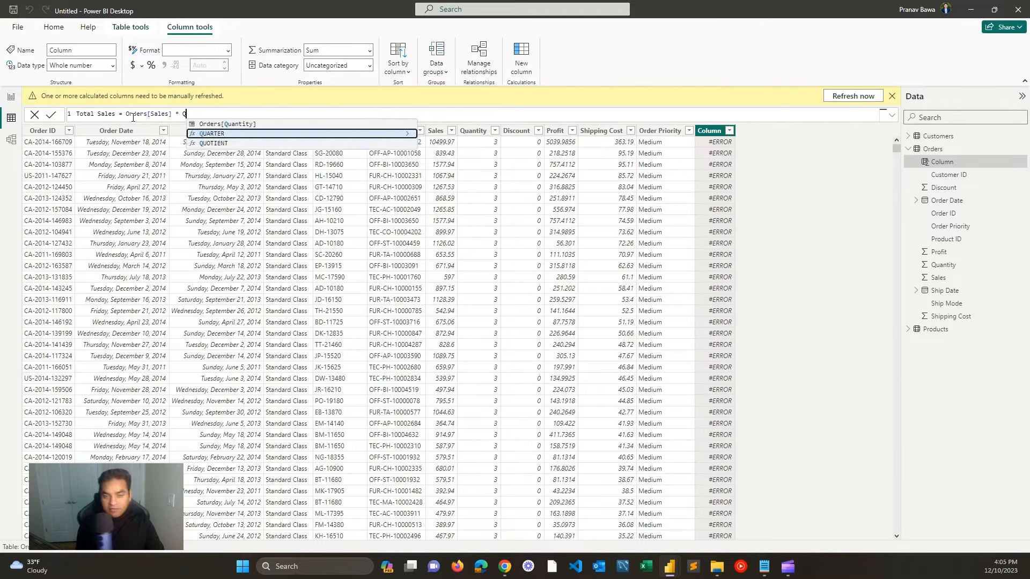
{"action": "key", "text": "Tab"}
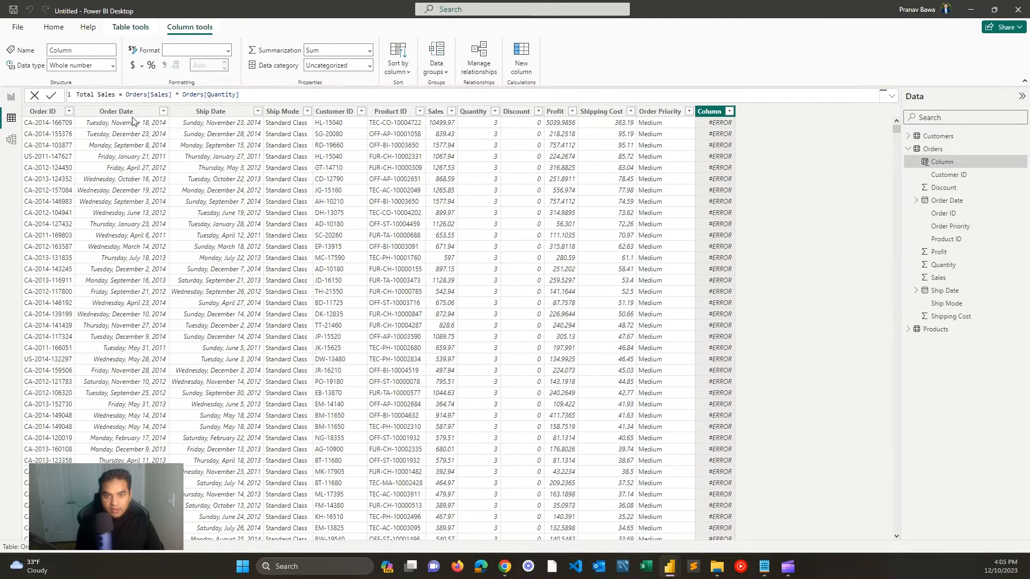
{"action": "key", "text": "Return"}
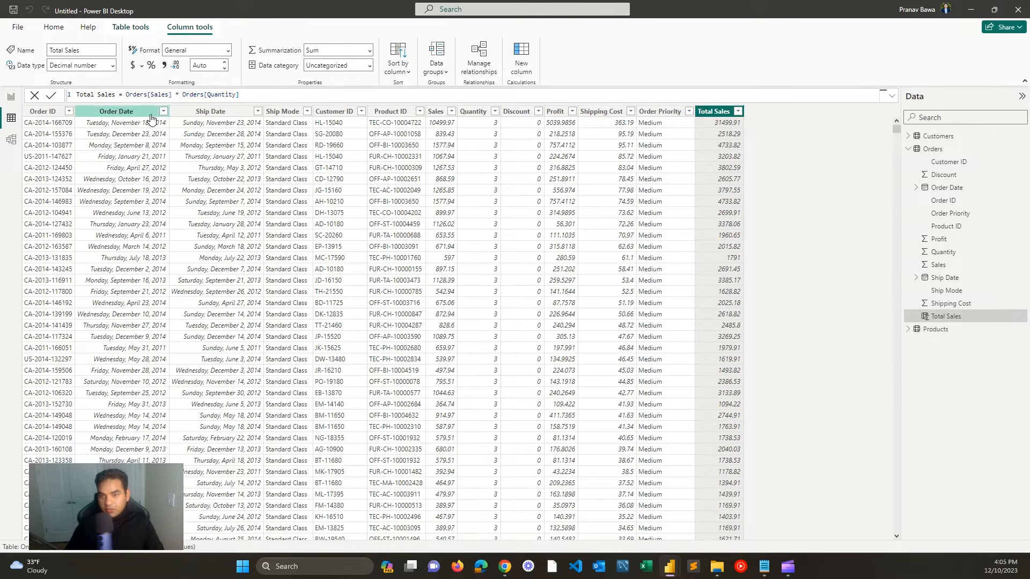
Step: Delete the Total Sales calculated column from the Orders table
{"action": "right_click", "coordinate": [719, 115]}
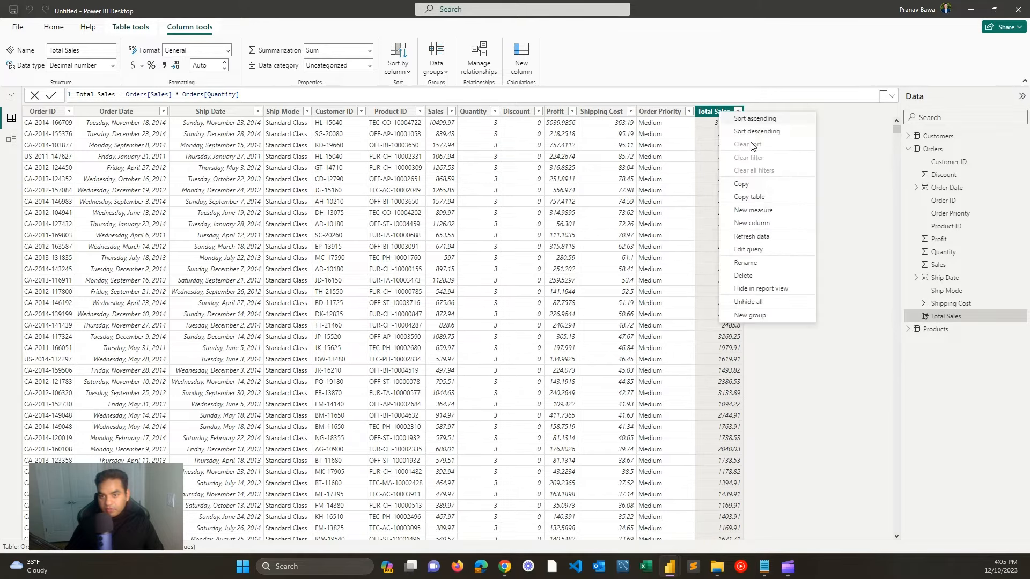
{"action": "left_click", "coordinate": [755, 277]}
{"action": "left_click", "coordinate": [579, 303]}
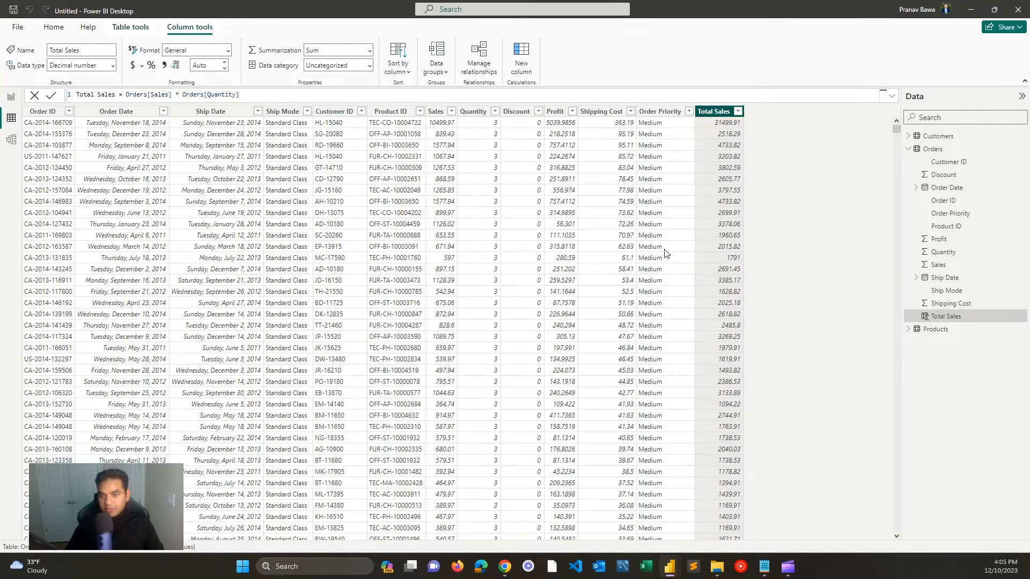
Step: Return to the report view and collapse the Customers and Orders tables in the field list
{"action": "left_click", "coordinate": [12, 97]}
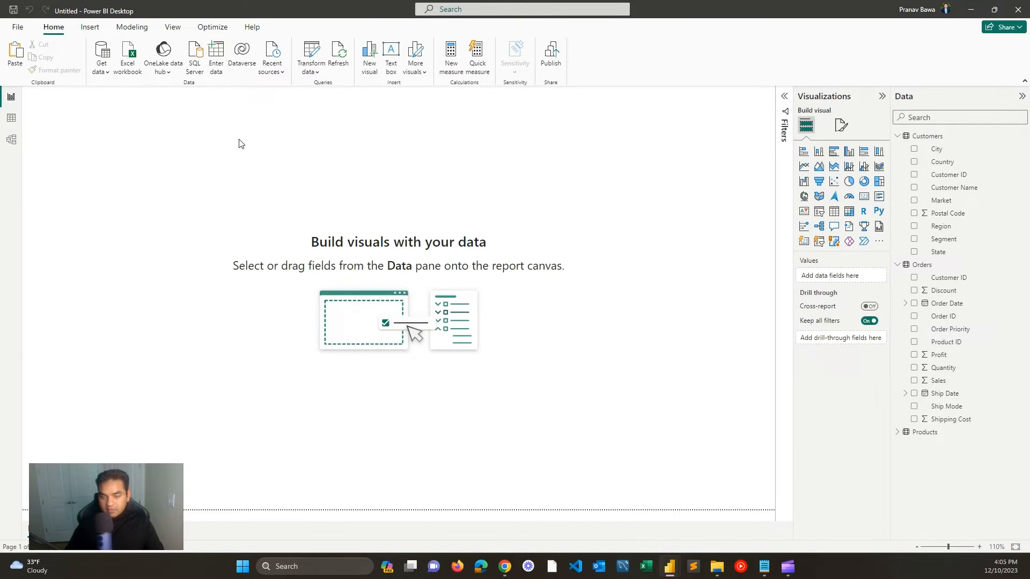
{"action": "left_click", "coordinate": [897, 136]}
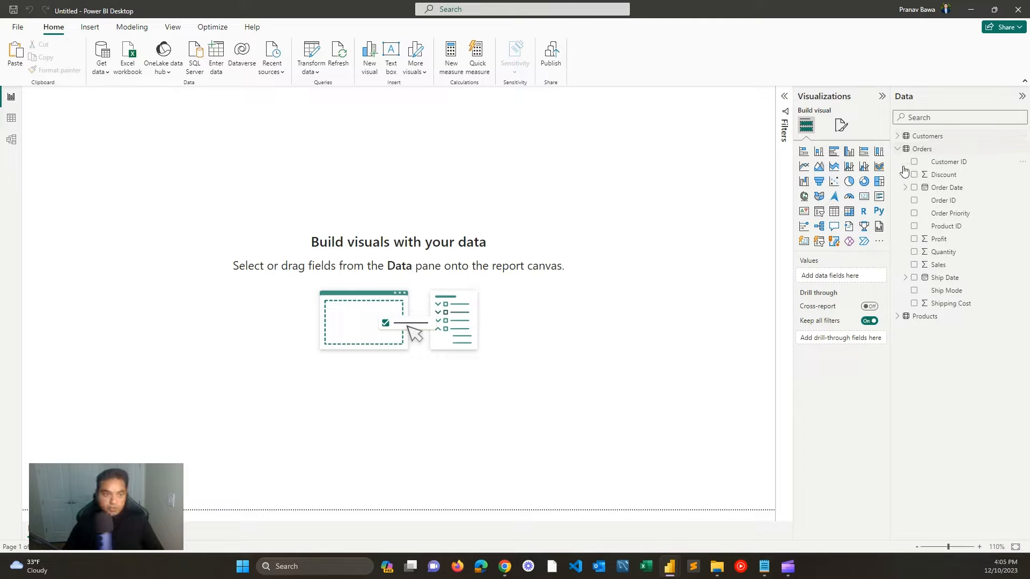
{"action": "left_click", "coordinate": [898, 149]}
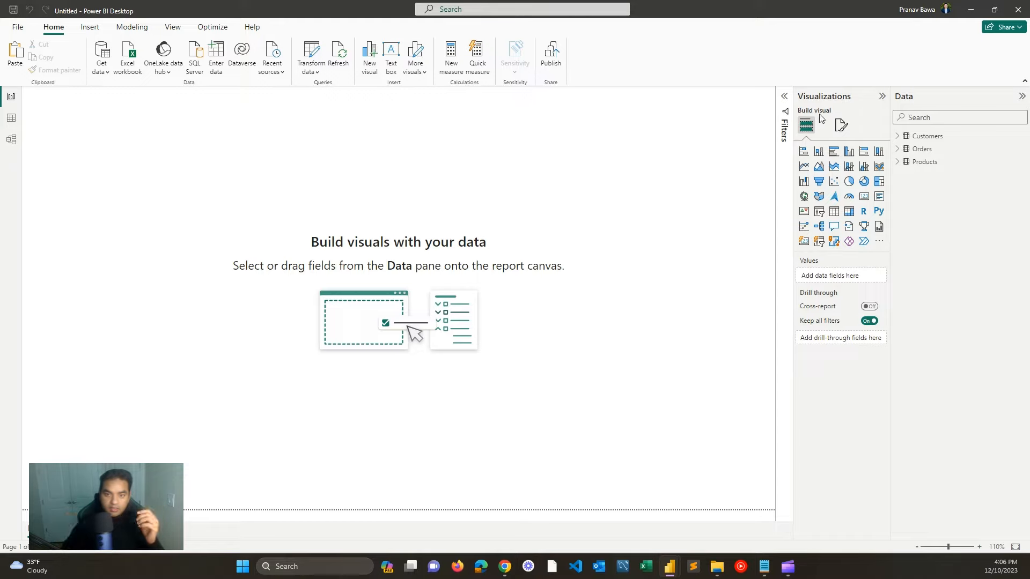
Step: Set the report page's canvas type to Custom with a height of 1100 px and a width of 1500 px
{"action": "left_click", "coordinate": [841, 125]}
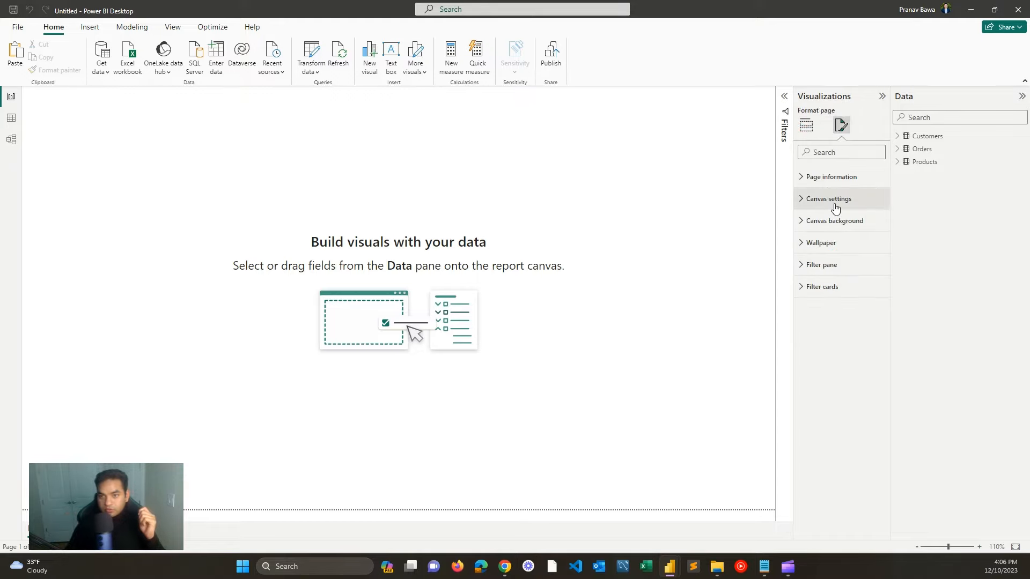
{"action": "left_click", "coordinate": [835, 208]}
{"action": "left_click", "coordinate": [832, 235]}
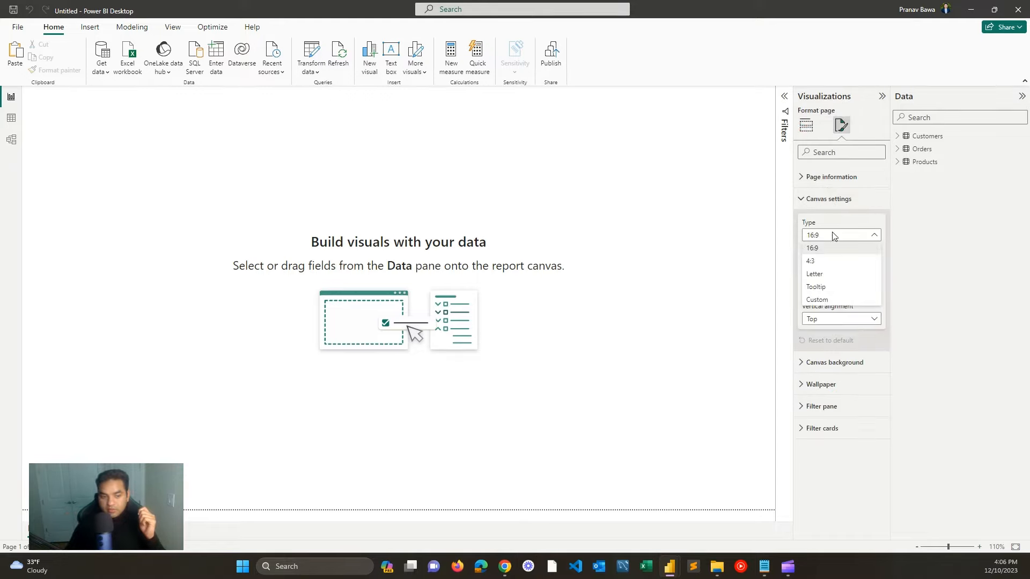
{"action": "left_click", "coordinate": [834, 300]}
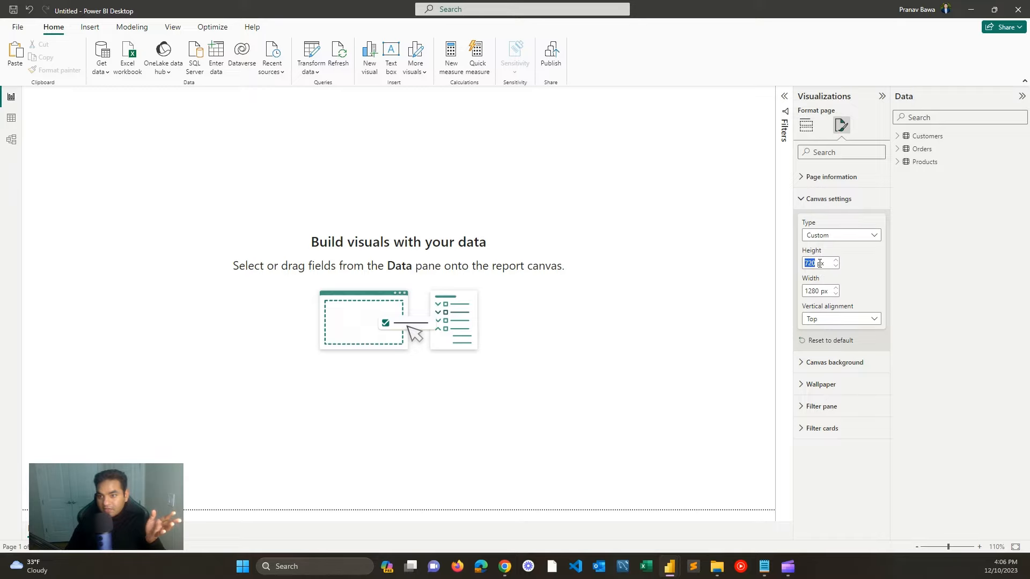
{"action": "type", "text": "1100"}
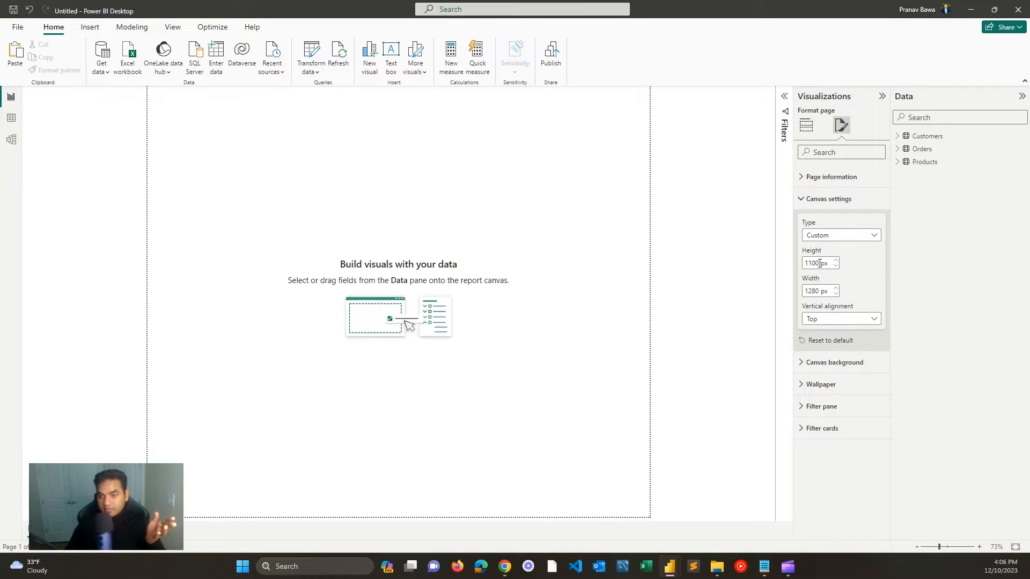
{"action": "double_click", "coordinate": [817, 291]}
{"action": "type", "text": "1500"}
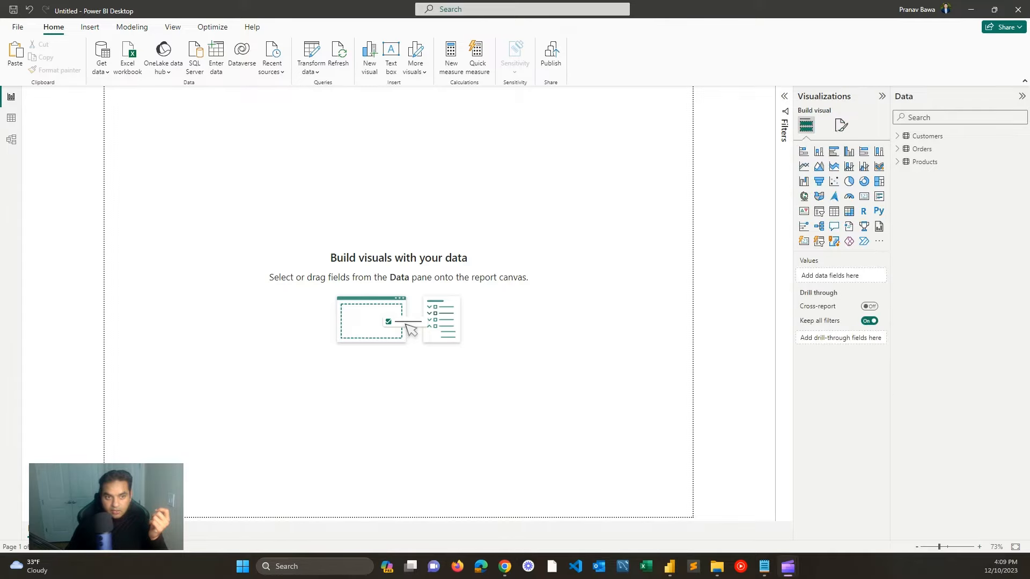
Step: Insert a text box reading "Super Store Analysis" at the page's upper-left corner and shrink it to a single-line height
{"action": "left_click", "coordinate": [88, 31]}
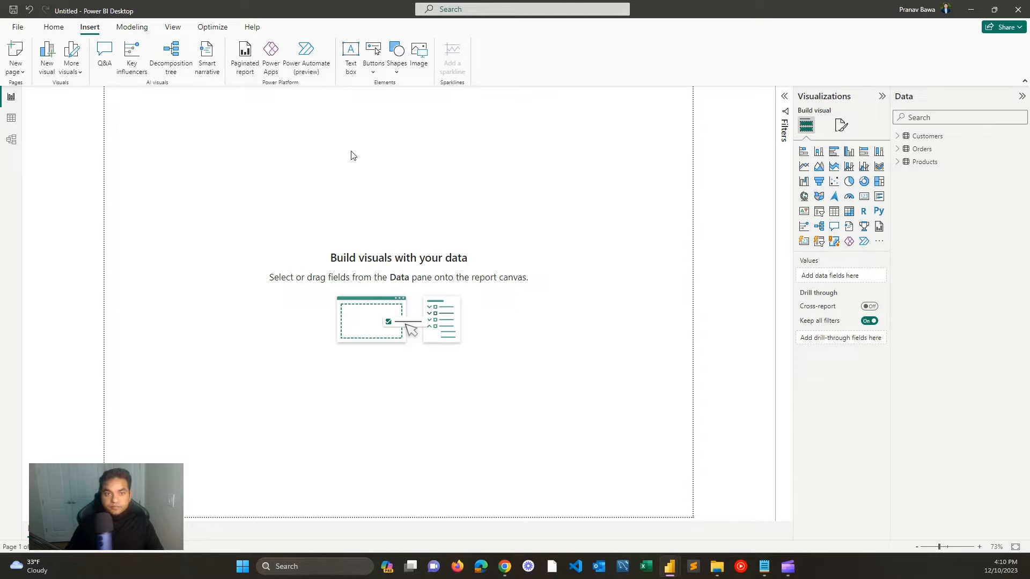
{"action": "left_click", "coordinate": [351, 77]}
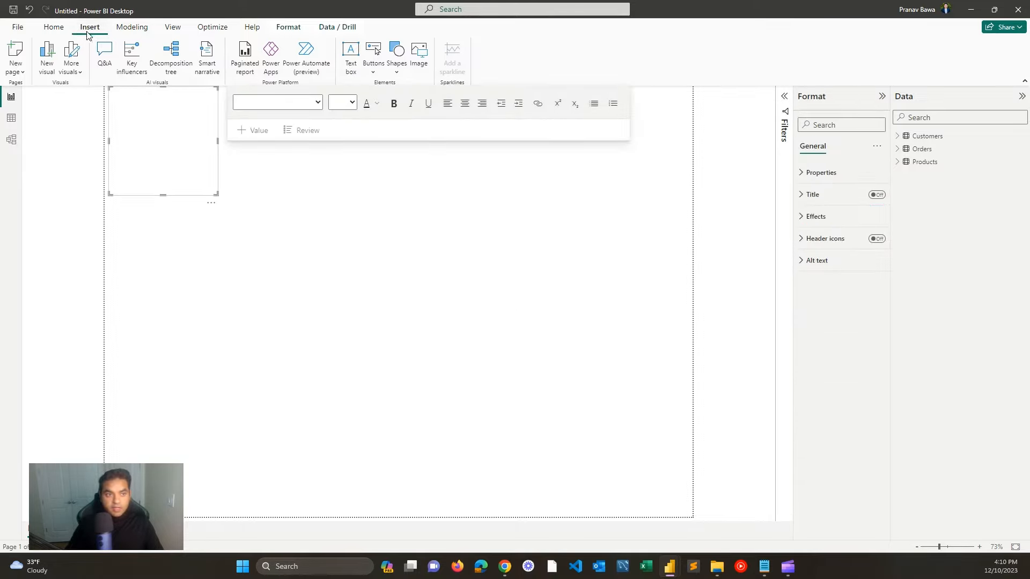
{"action": "left_click", "coordinate": [159, 147]}
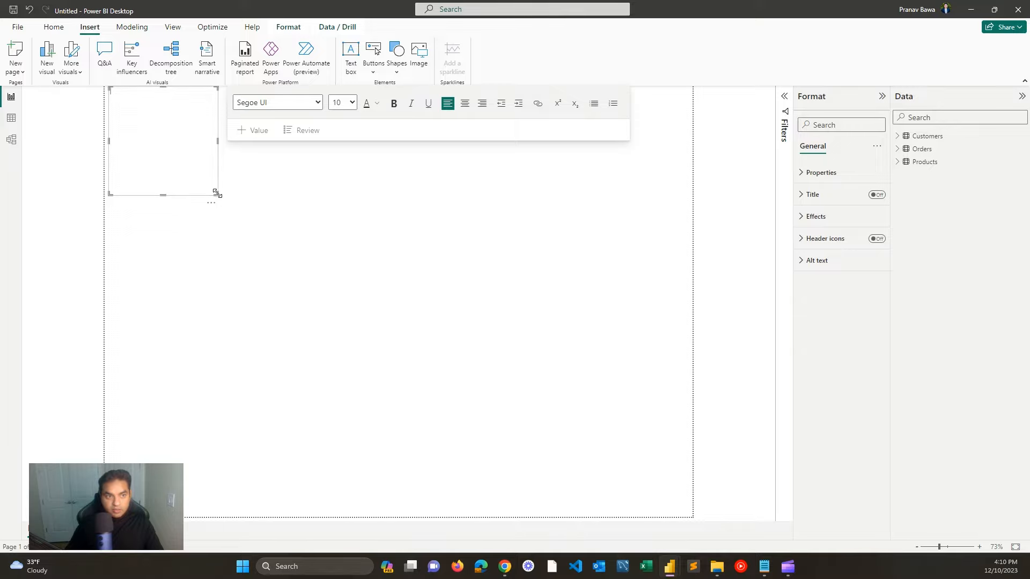
{"action": "left_click_drag", "start_coordinate": [216, 193], "coordinate": [220, 104]}
{"action": "type", "text": "Su"}
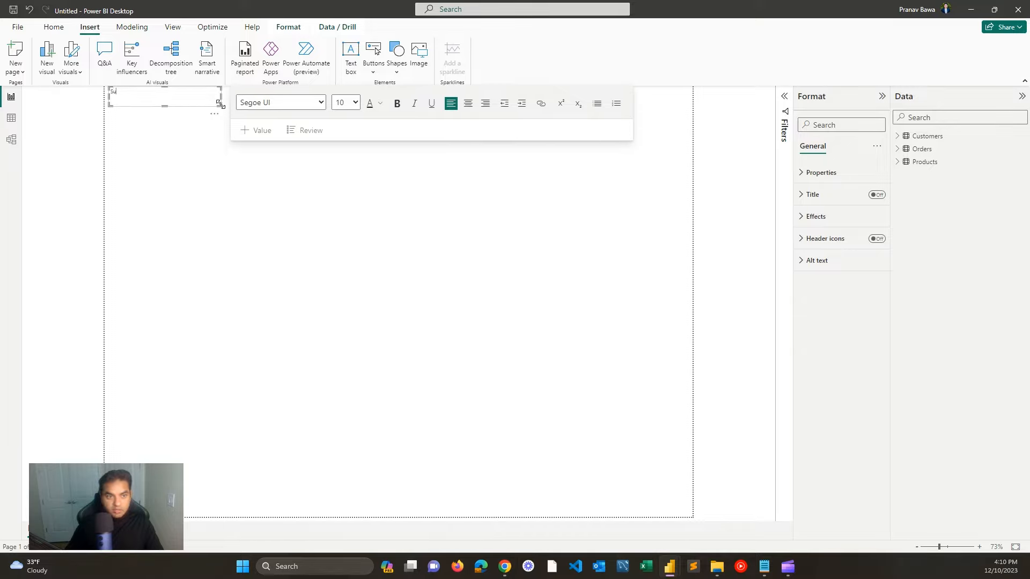
{"action": "type", "text": "per Store Ana"}
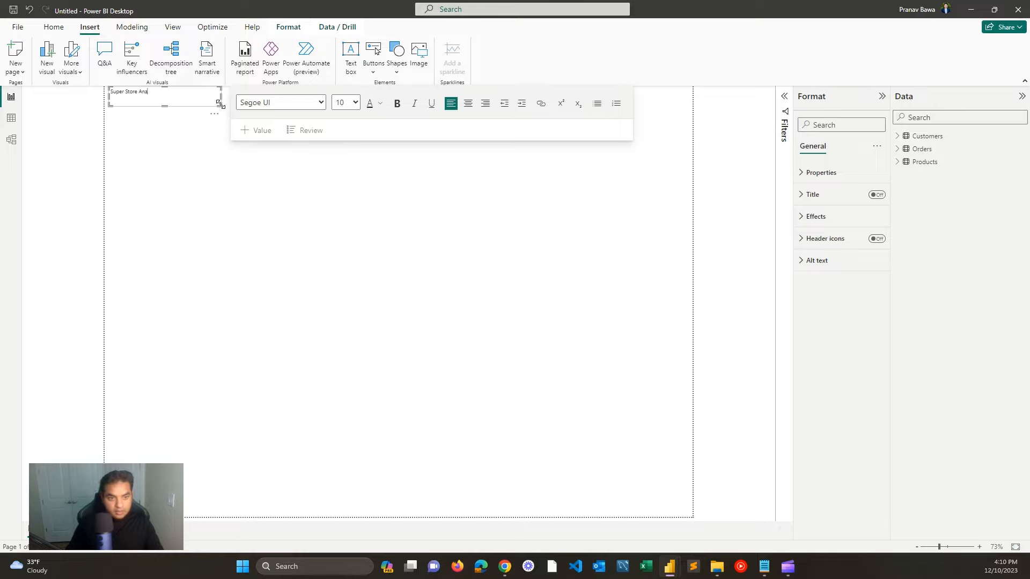
{"action": "type", "text": "lysis"}
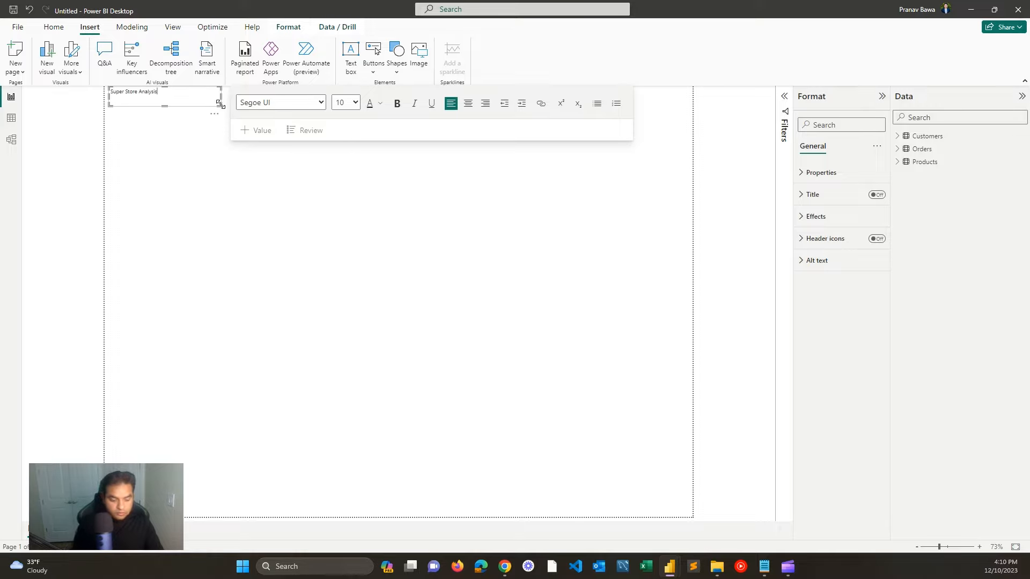
Step: Format the "Super Store Analysis" title text with font size 20 and italic
{"action": "key", "text": "ctrl+a"}
{"action": "left_click", "coordinate": [355, 102]}
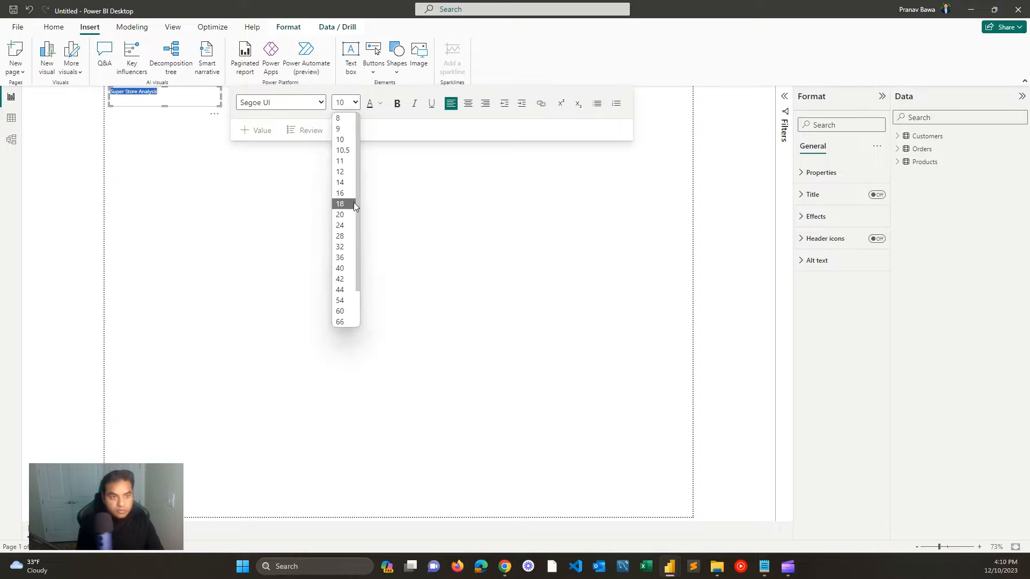
{"action": "left_click", "coordinate": [348, 214]}
{"action": "left_click", "coordinate": [414, 104]}
{"action": "left_click", "coordinate": [380, 103]}
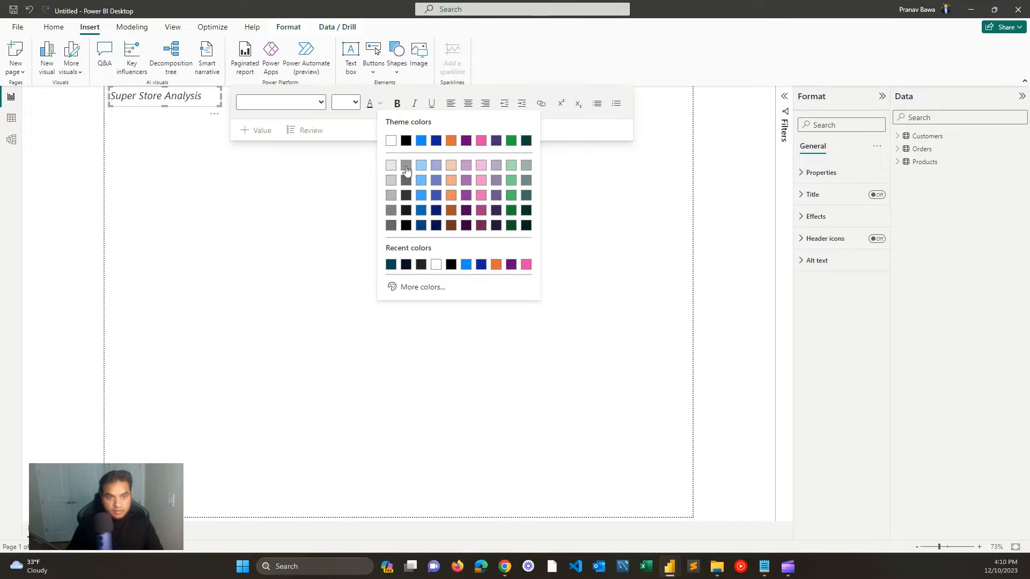
{"action": "left_click", "coordinate": [266, 142]}
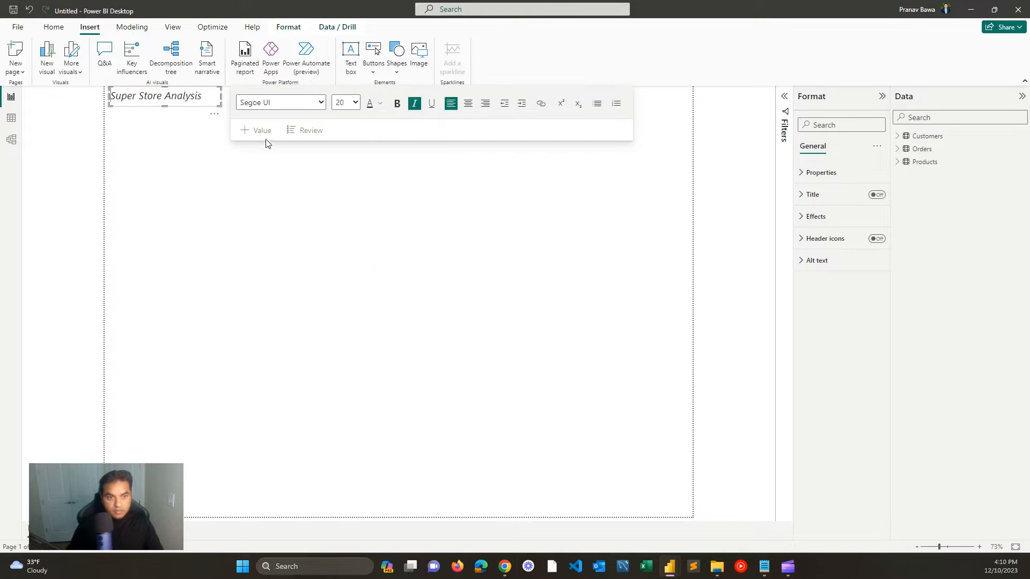
{"action": "left_click", "coordinate": [188, 160]}
Step: Apply the built-in Power BI report theme with the teal, dark grey, coral and yellow palette
{"action": "left_click", "coordinate": [178, 28]}
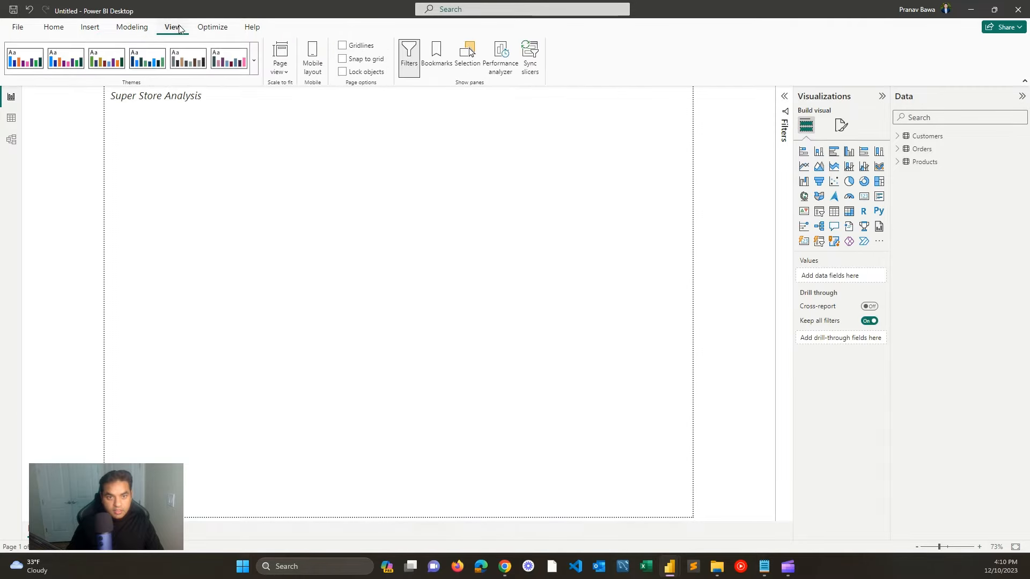
{"action": "left_click", "coordinate": [255, 61]}
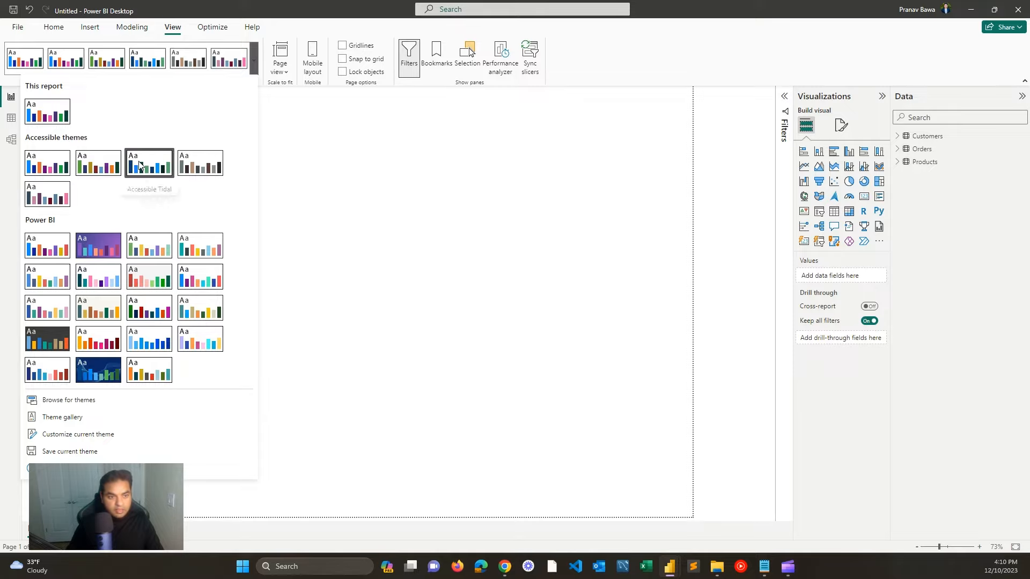
{"action": "left_click", "coordinate": [200, 250]}
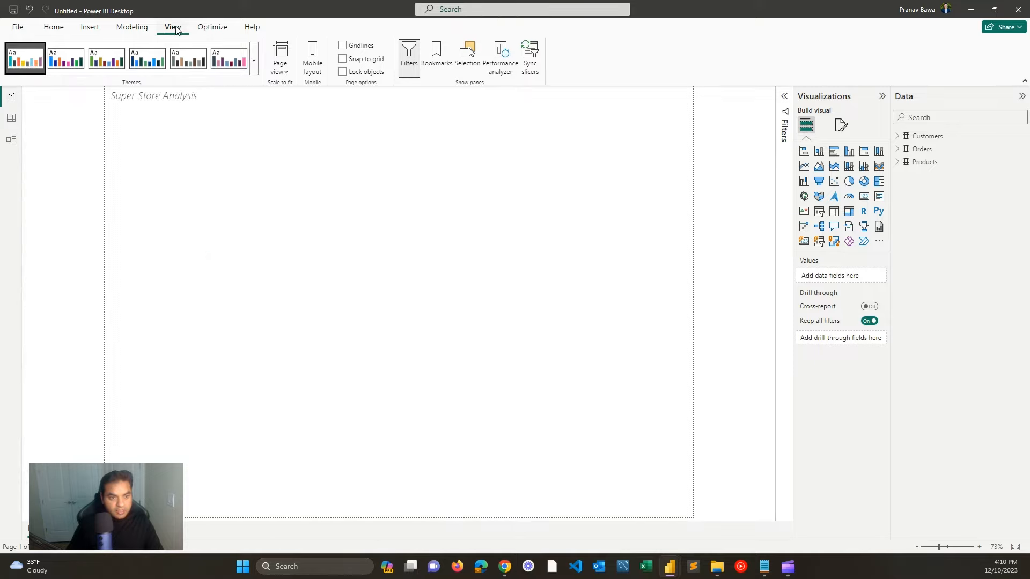
{"action": "left_click", "coordinate": [255, 56]}
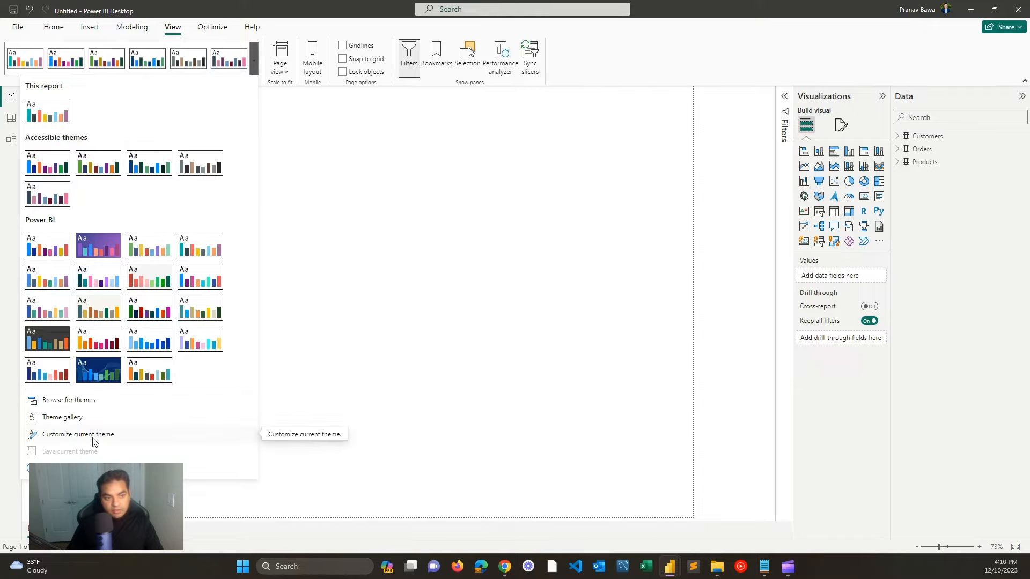
{"action": "left_click", "coordinate": [294, 188]}
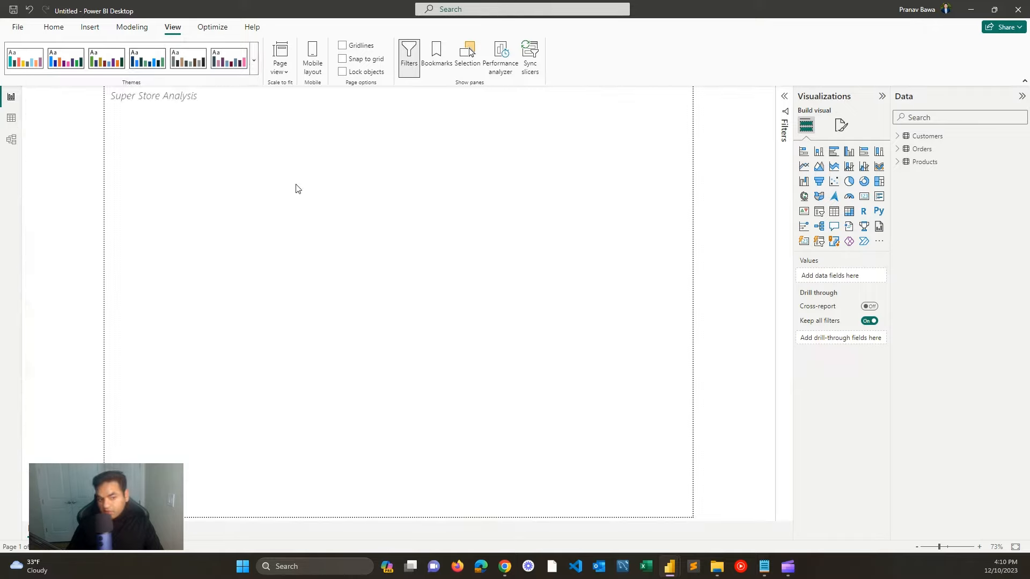
Step: Color the "Super Store Analysis" title text in the theme's darkest teal and apply bold
{"action": "triple_click", "coordinate": [193, 96]}
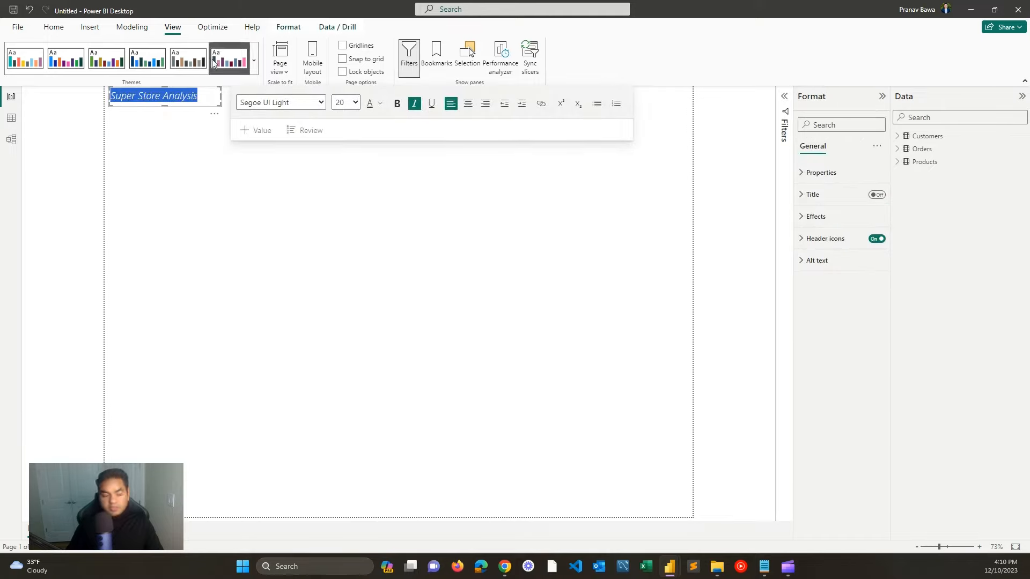
{"action": "left_click", "coordinate": [380, 104]}
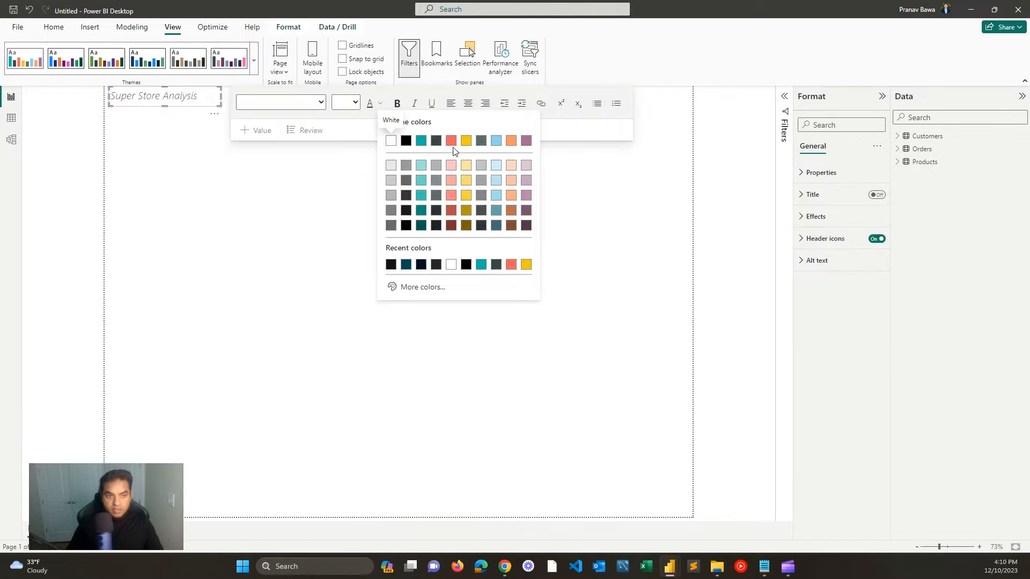
{"action": "left_click", "coordinate": [421, 225]}
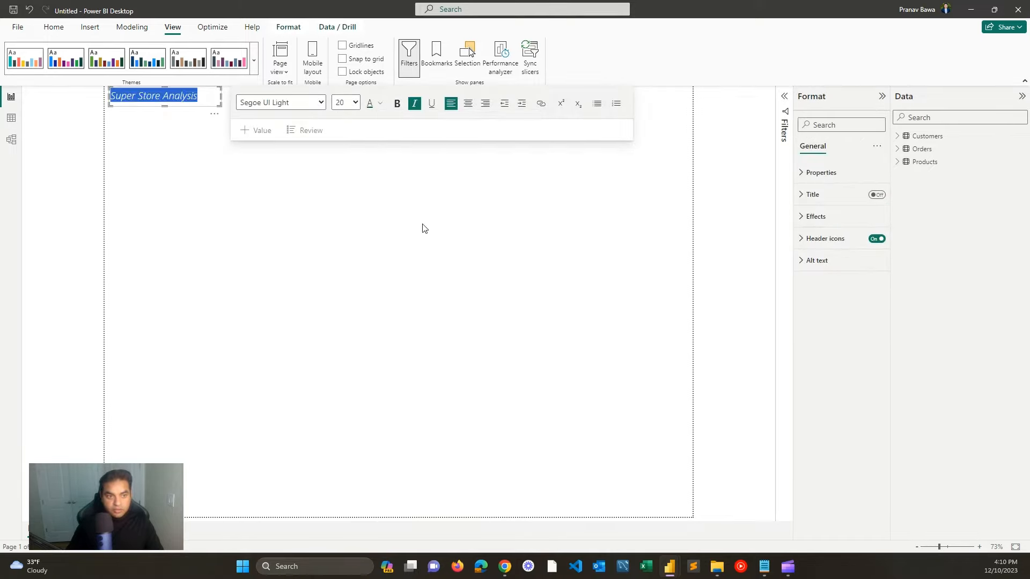
{"action": "left_click", "coordinate": [256, 236]}
{"action": "left_click", "coordinate": [169, 94]}
{"action": "key", "text": "ctrl+a"}
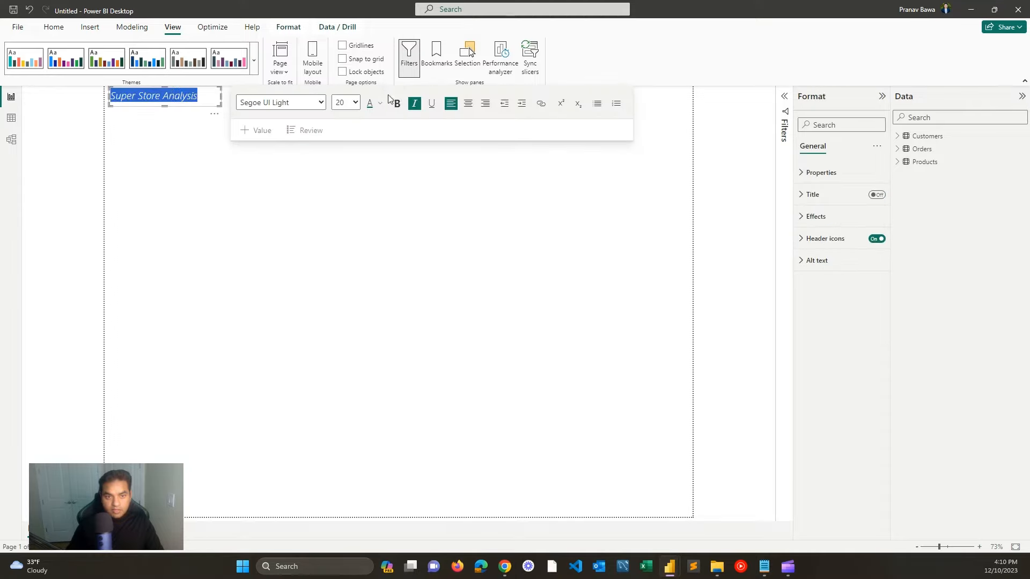
{"action": "key", "text": "ctrl+b"}
{"action": "left_click", "coordinate": [224, 155]}
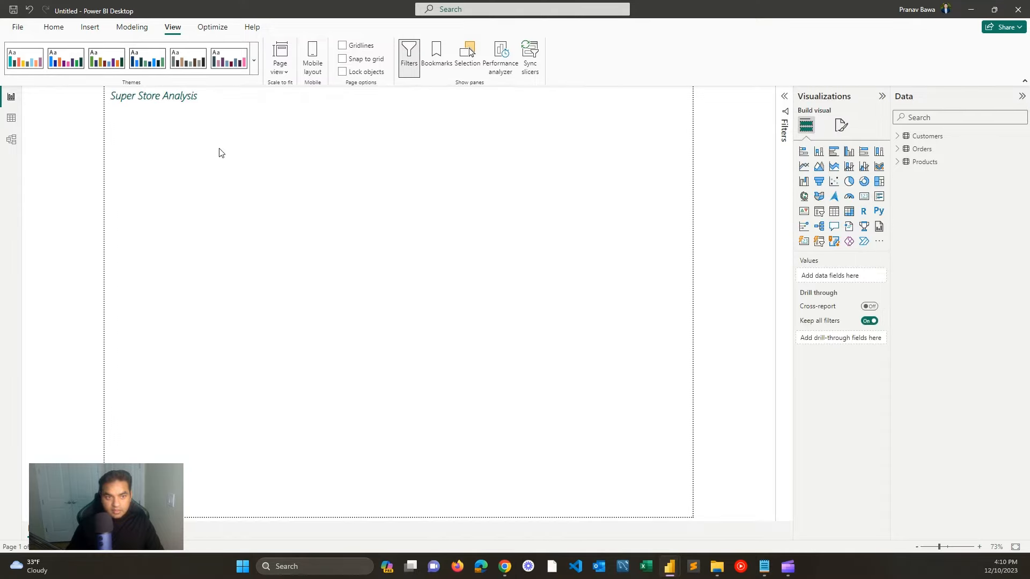
Step: Look over the finished Superstore_v2 dashboard as a layout reference, and return to the untitled report
{"action": "mouse_move", "coordinate": [669, 567]}
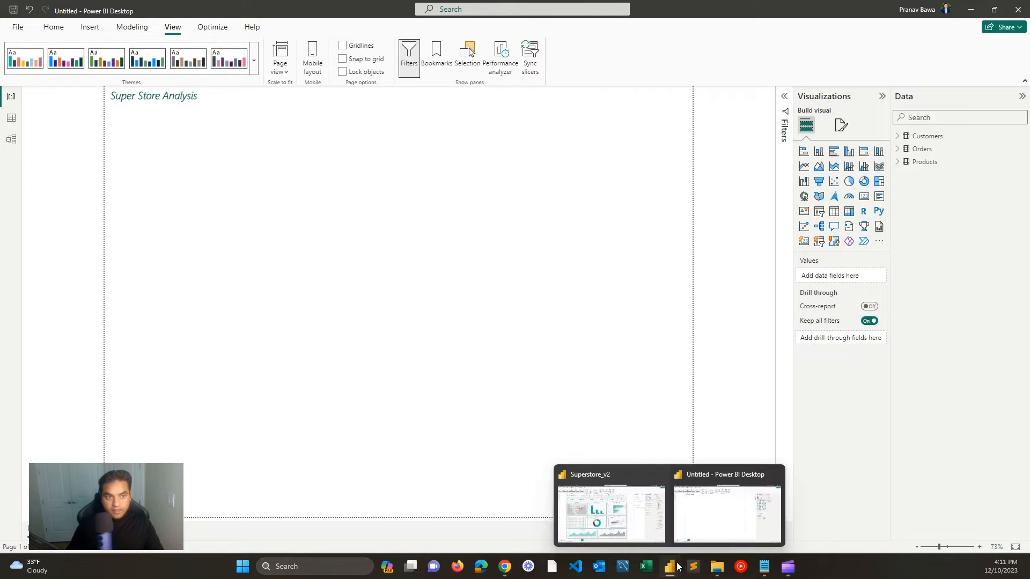
{"action": "left_click", "coordinate": [639, 506]}
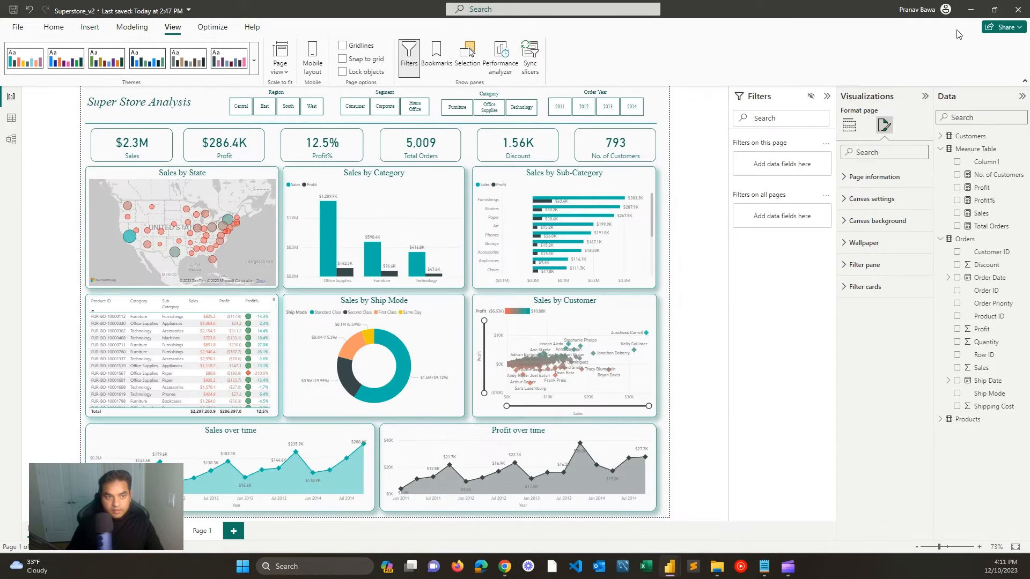
{"action": "left_click", "coordinate": [970, 9]}
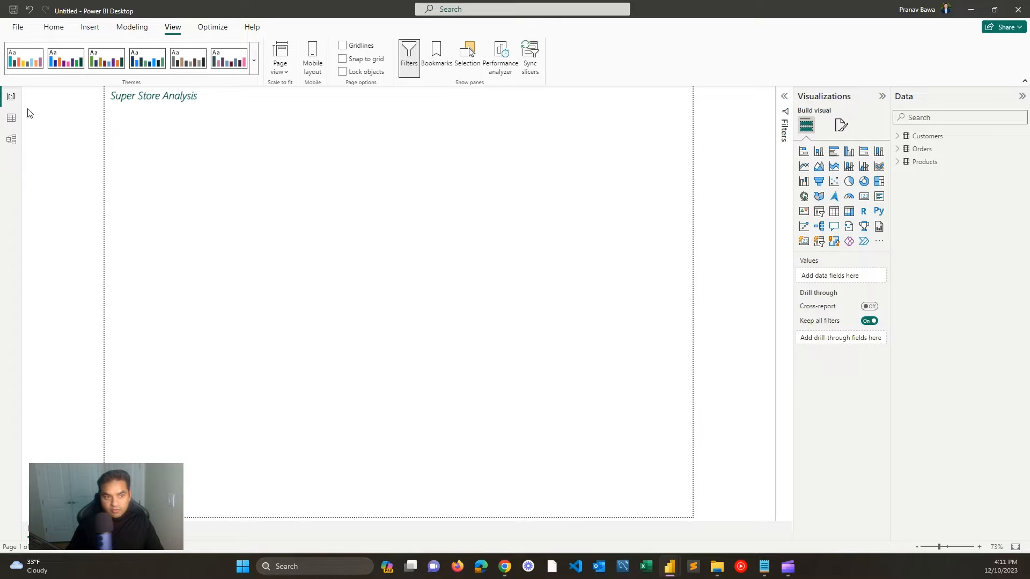
Step: Insert a line shape and stretch it horizontally across the full page width just below the title
{"action": "left_click", "coordinate": [89, 27]}
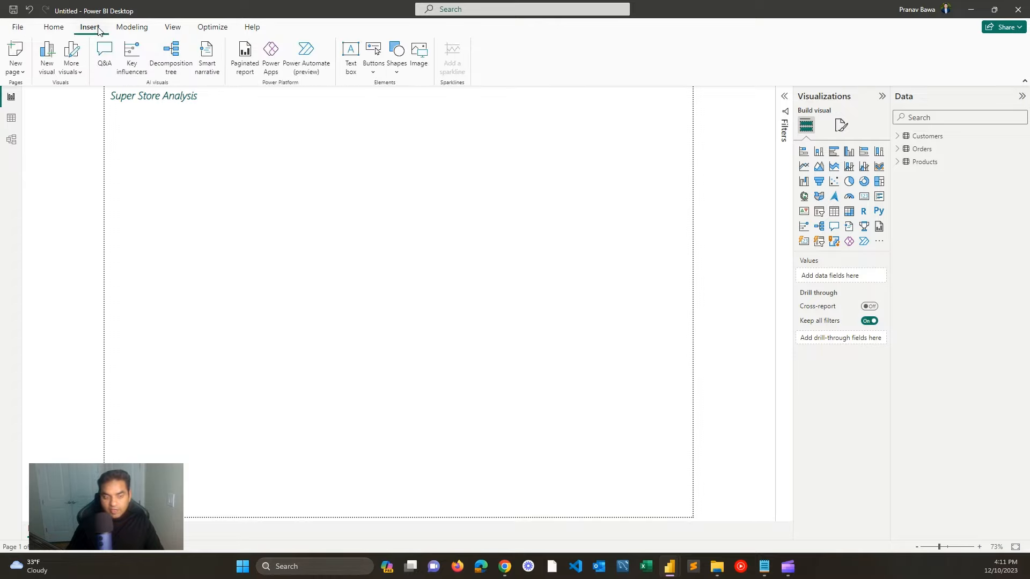
{"action": "left_click", "coordinate": [396, 71]}
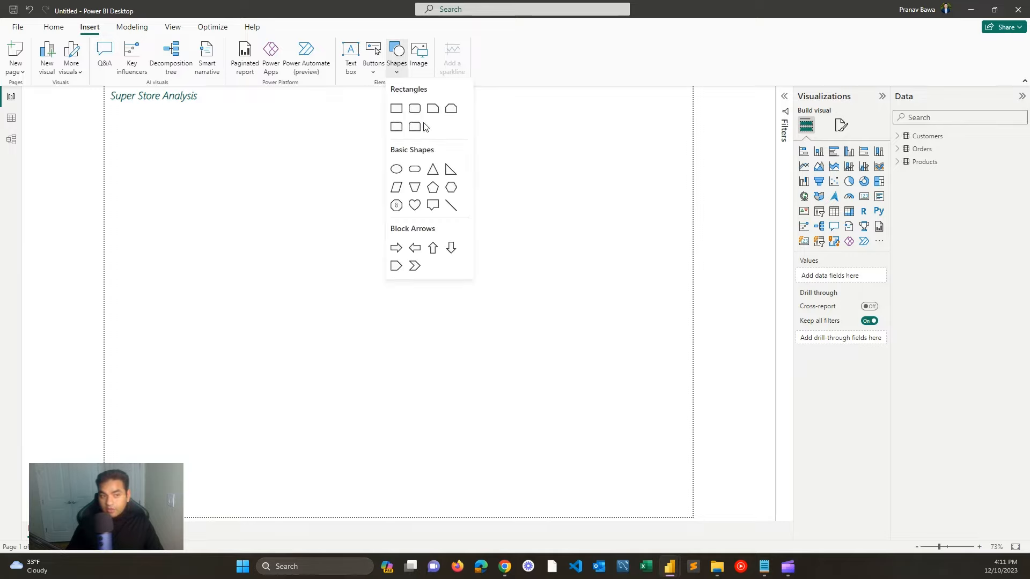
{"action": "left_click", "coordinate": [450, 206]}
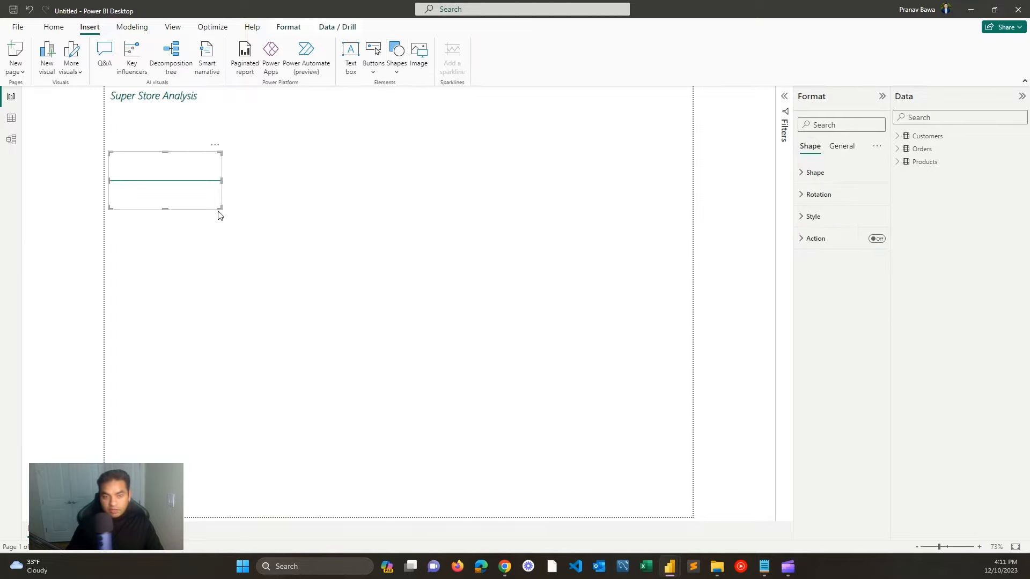
{"action": "left_click_drag", "start_coordinate": [218, 211], "coordinate": [739, 135]}
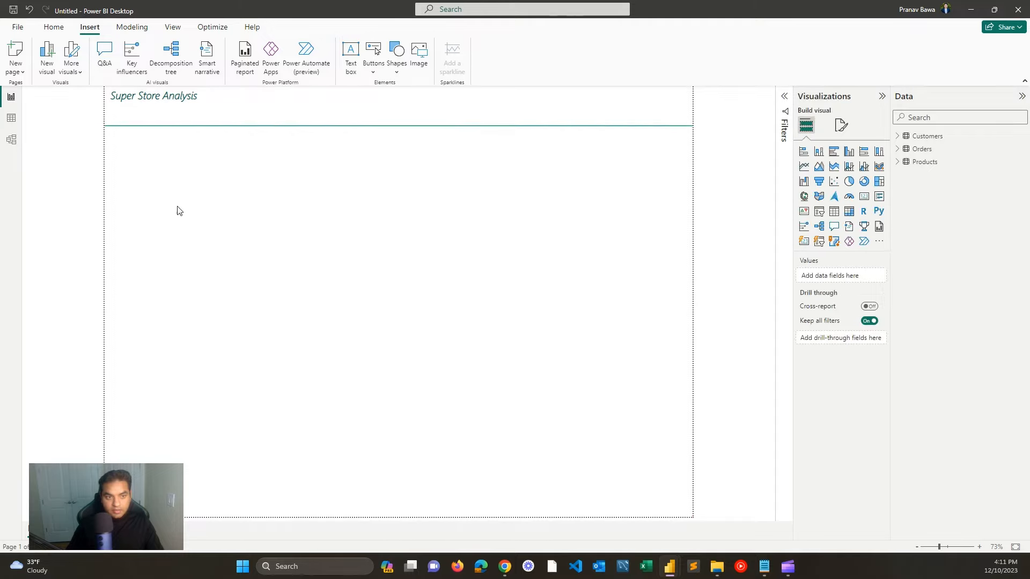
Step: Expand the Orders, Customers and Products tables to show their fields
{"action": "left_click", "coordinate": [897, 149]}
{"action": "left_click", "coordinate": [898, 136]}
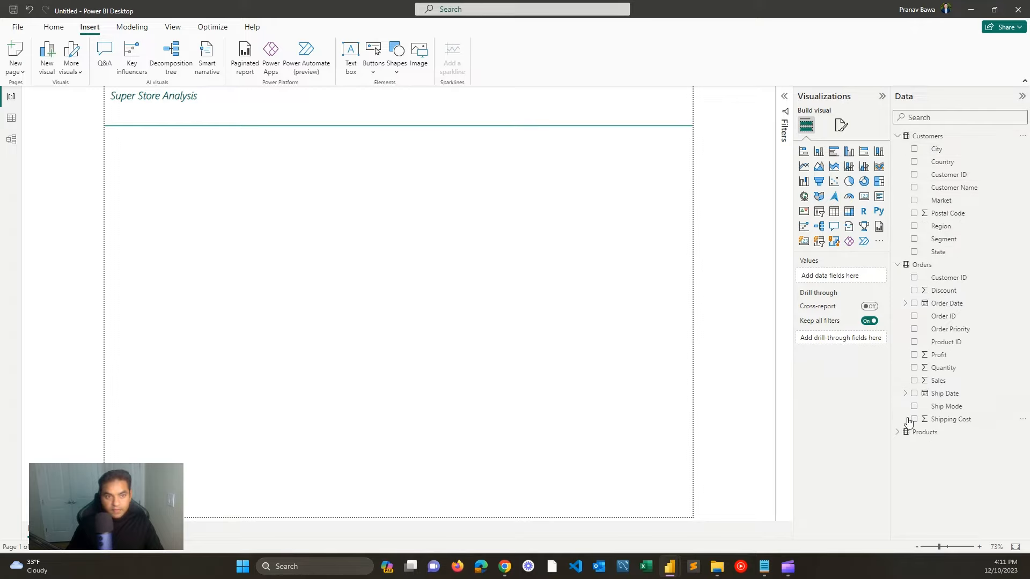
{"action": "left_click", "coordinate": [898, 432]}
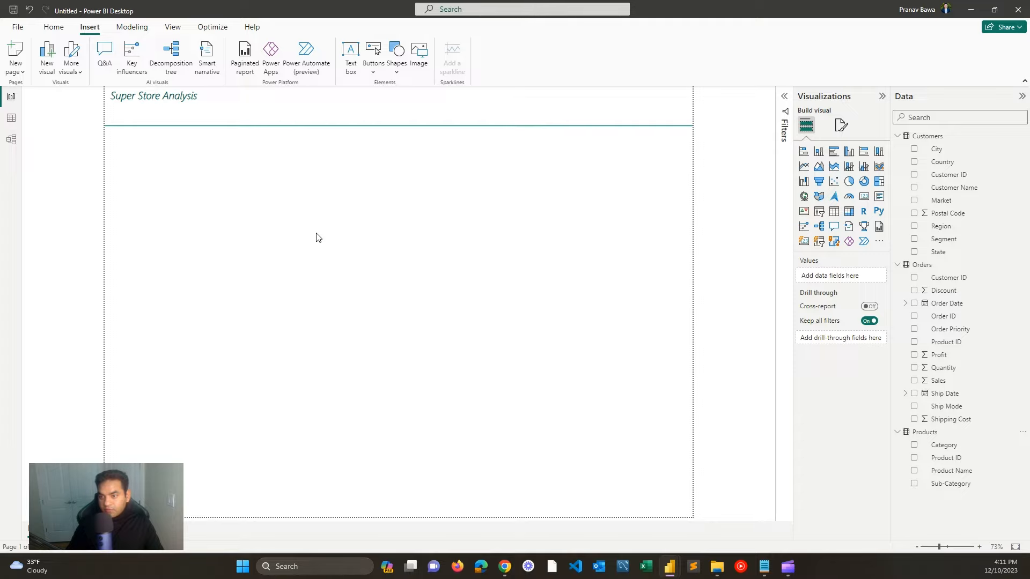
Step: Create a clustered column chart of the Orders table's Sales field and resize it in the middle of the page
{"action": "left_click", "coordinate": [946, 382]}
{"action": "left_click", "coordinate": [940, 355]}
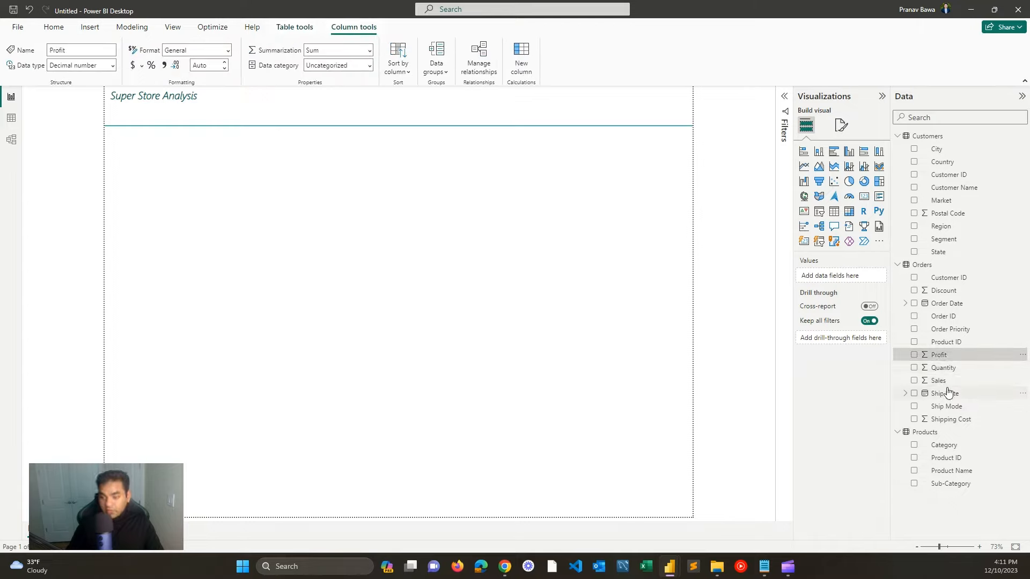
{"action": "left_click_drag", "start_coordinate": [948, 384], "coordinate": [384, 324]}
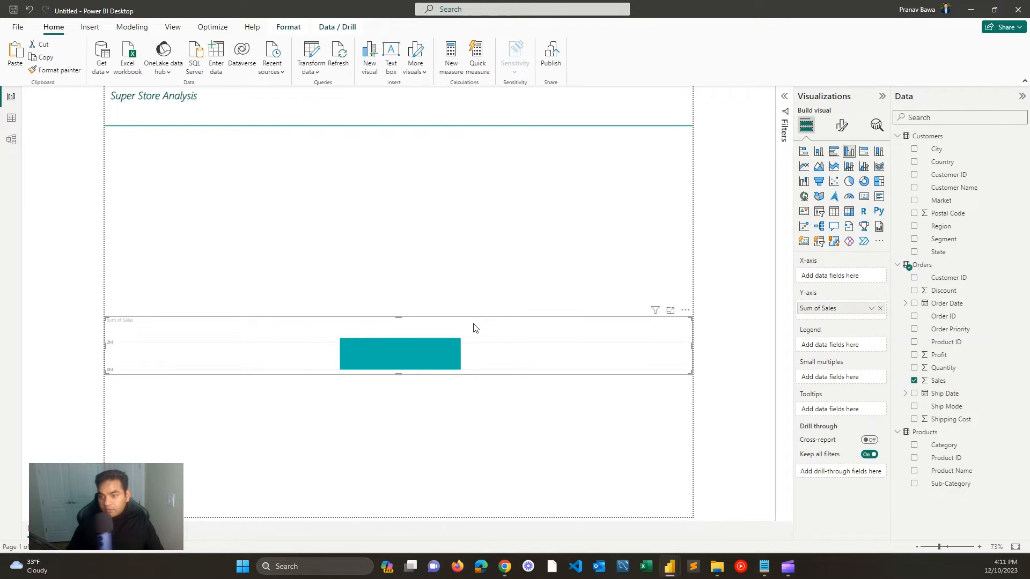
{"action": "left_click_drag", "start_coordinate": [690, 318], "coordinate": [418, 231]}
{"action": "left_click_drag", "start_coordinate": [412, 263], "coordinate": [557, 263]}
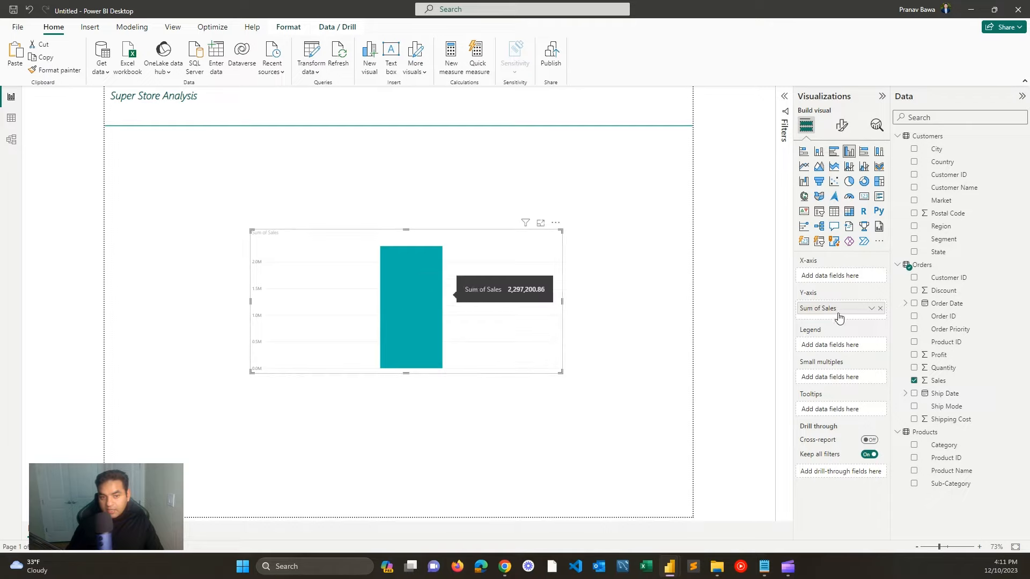
Step: Try the Average aggregation for Sales on the chart's Y-axis and switch it back to Sum
{"action": "left_click", "coordinate": [871, 309]}
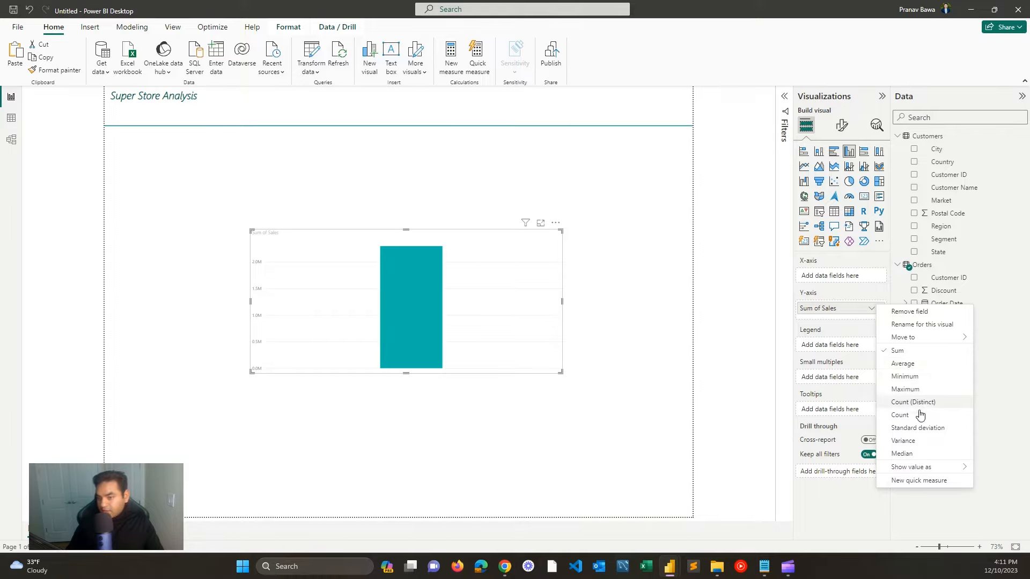
{"action": "left_click", "coordinate": [906, 363]}
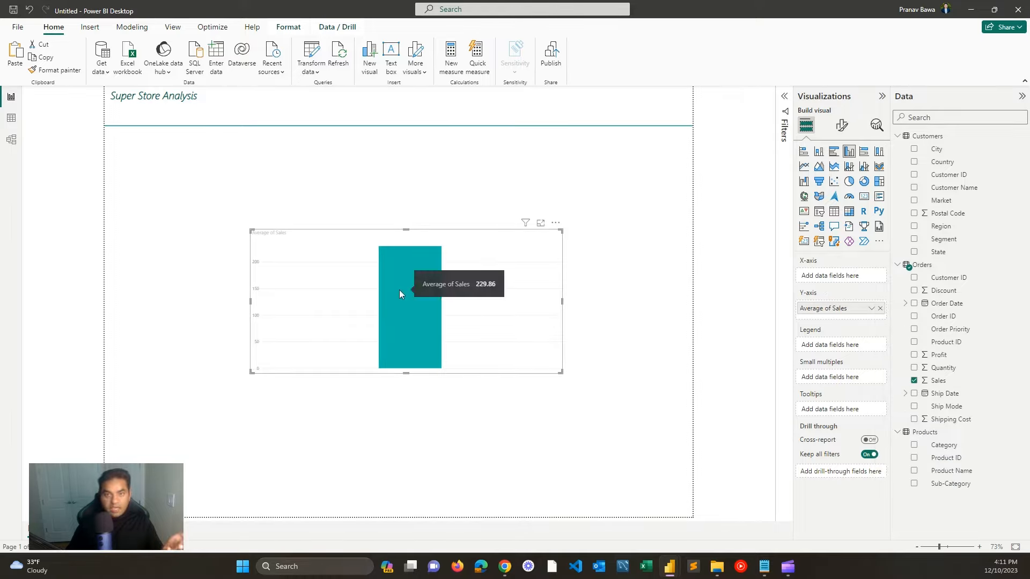
{"action": "left_click", "coordinate": [871, 308]}
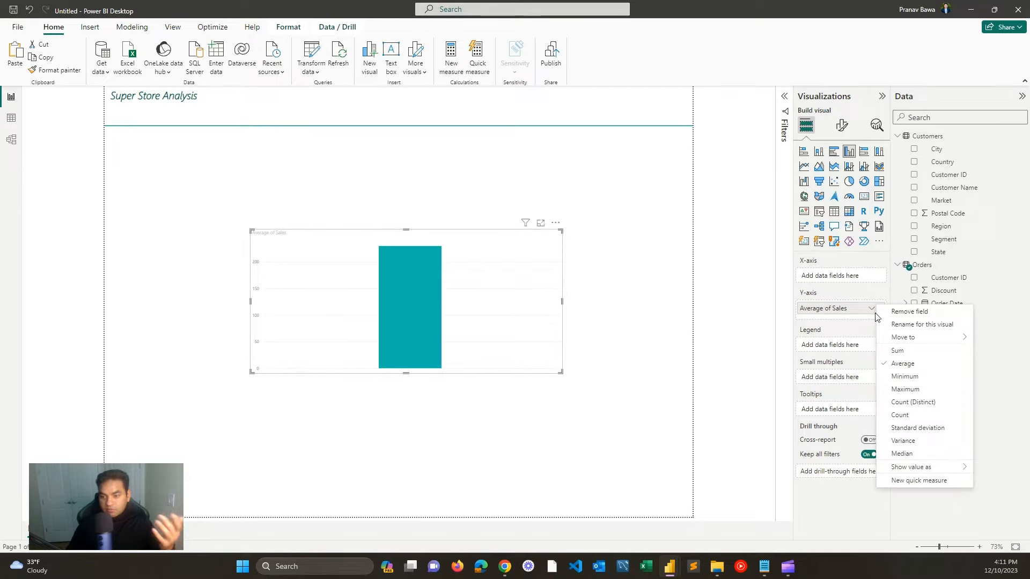
{"action": "left_click", "coordinate": [897, 351]}
{"action": "mouse_move", "coordinate": [436, 289]}
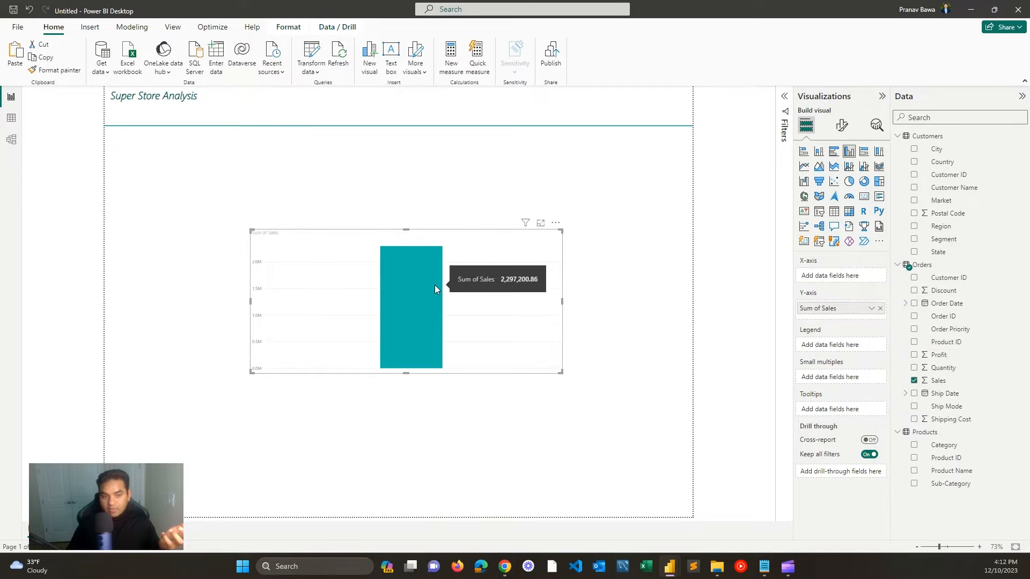
Step: Try the Minimum aggregation for Sales on the chart's Y-axis and switch it back to Sum
{"action": "left_click", "coordinate": [871, 309]}
{"action": "left_click", "coordinate": [904, 377]}
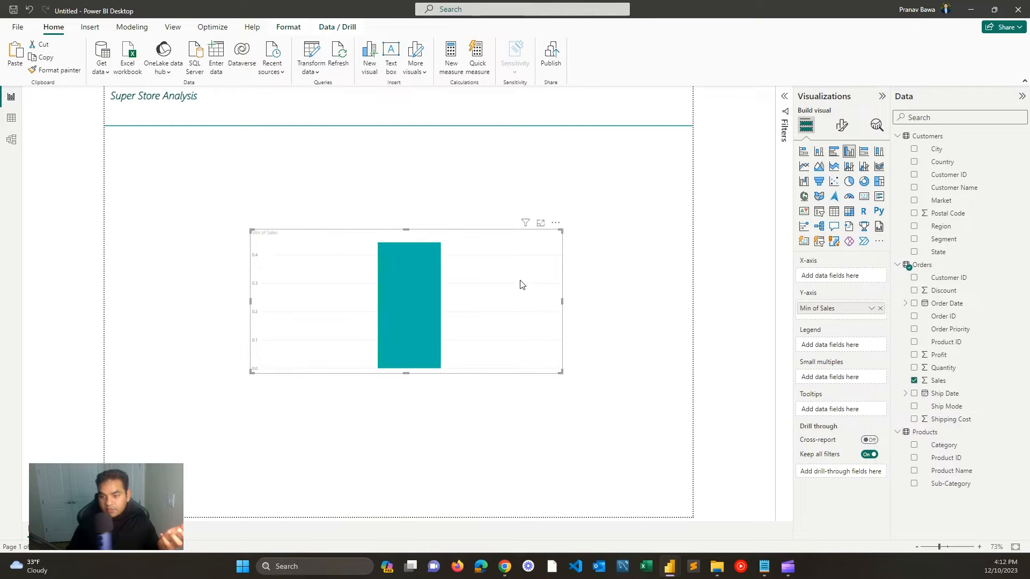
{"action": "left_click", "coordinate": [871, 308]}
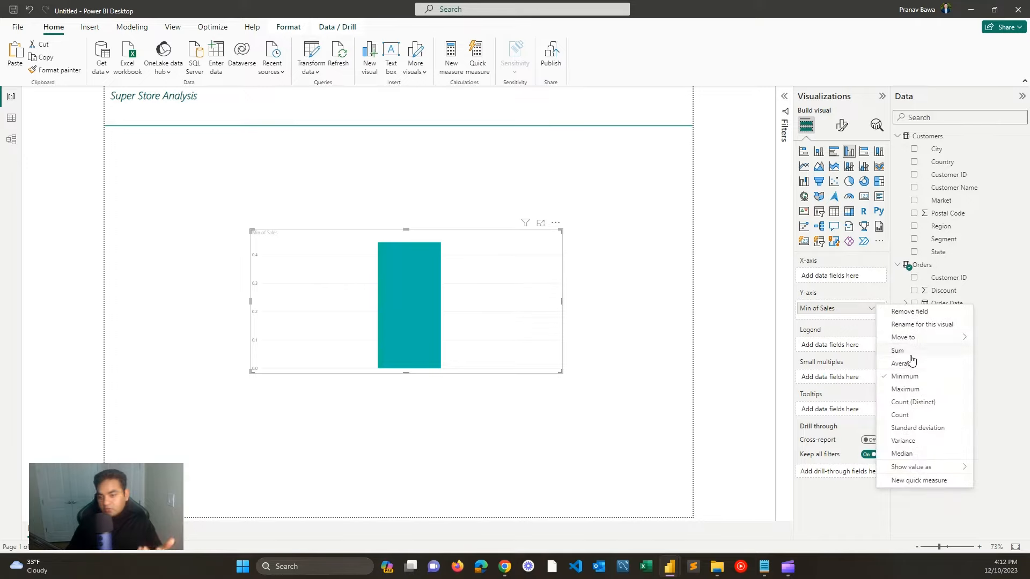
{"action": "left_click", "coordinate": [909, 351]}
{"action": "mouse_move", "coordinate": [399, 277]}
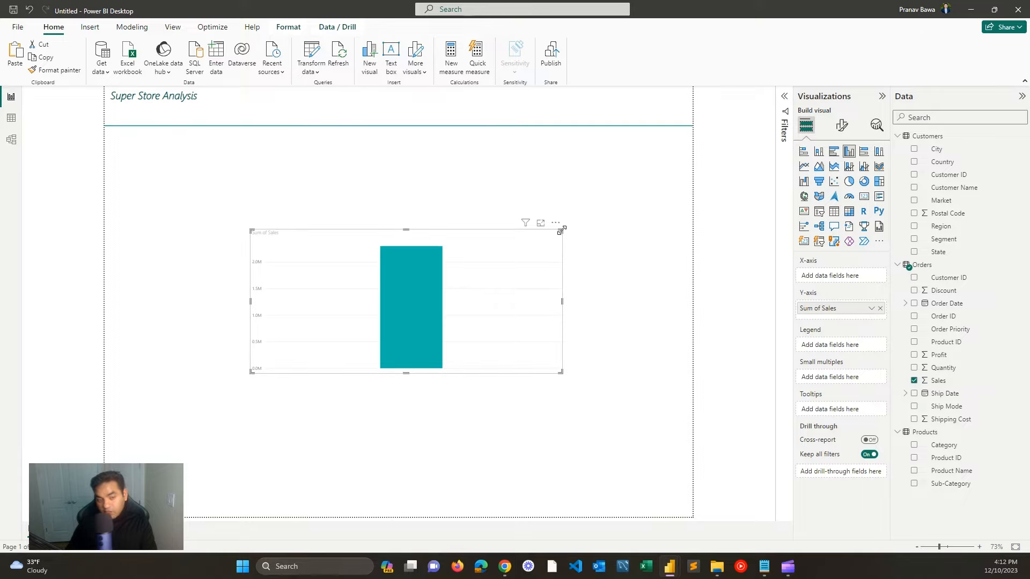
Step: Delete the Sum of Sales column chart from the page
{"action": "left_click_drag", "start_coordinate": [561, 231], "coordinate": [488, 248]}
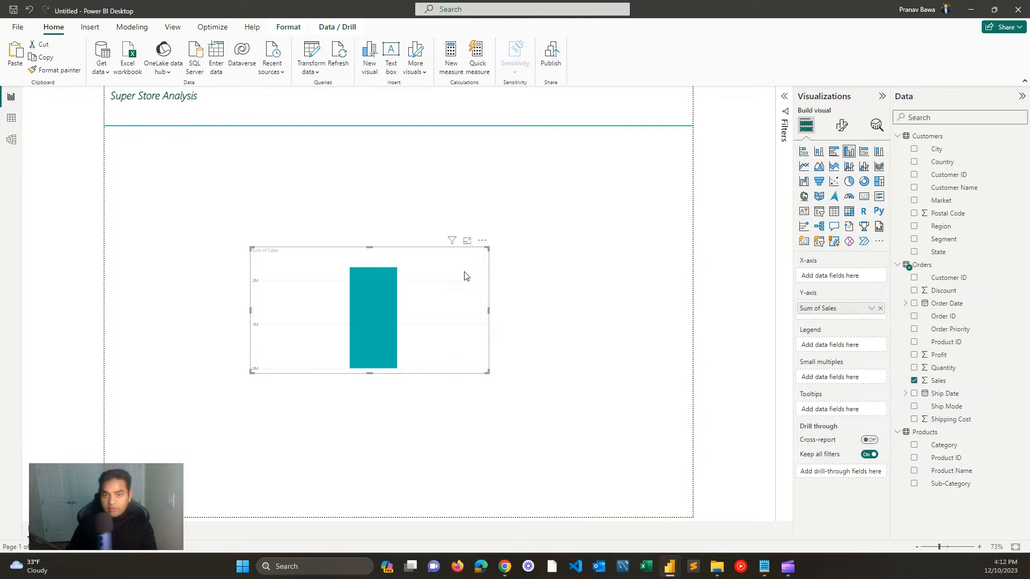
{"action": "key", "text": "Delete"}
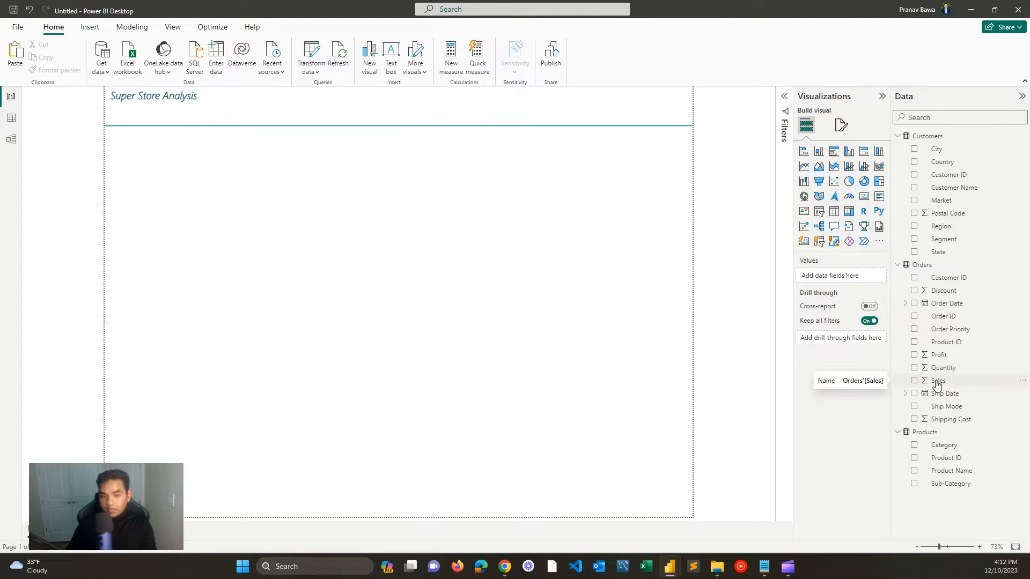
Step: Try to create a new measure in the Orders table with the formula Sales = SUM(Orders[Sales])
{"action": "right_click", "coordinate": [936, 384]}
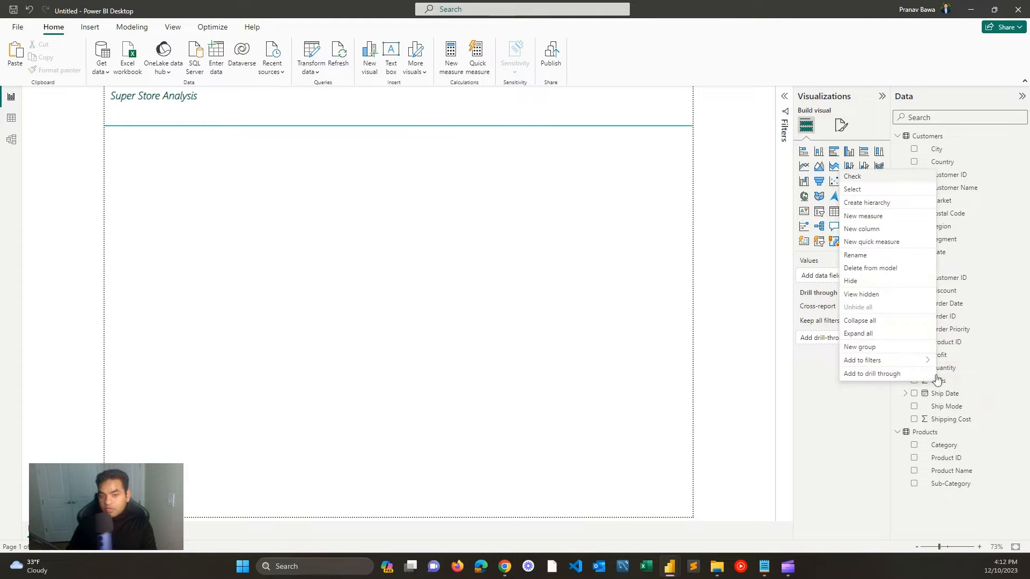
{"action": "right_click", "coordinate": [977, 270]}
{"action": "right_click", "coordinate": [1006, 326]}
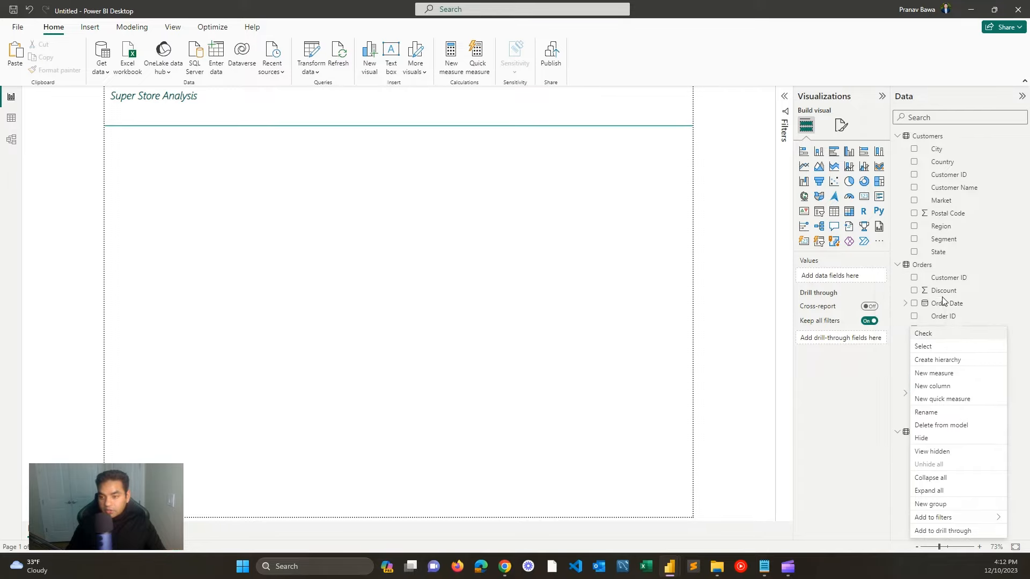
{"action": "right_click", "coordinate": [928, 268]}
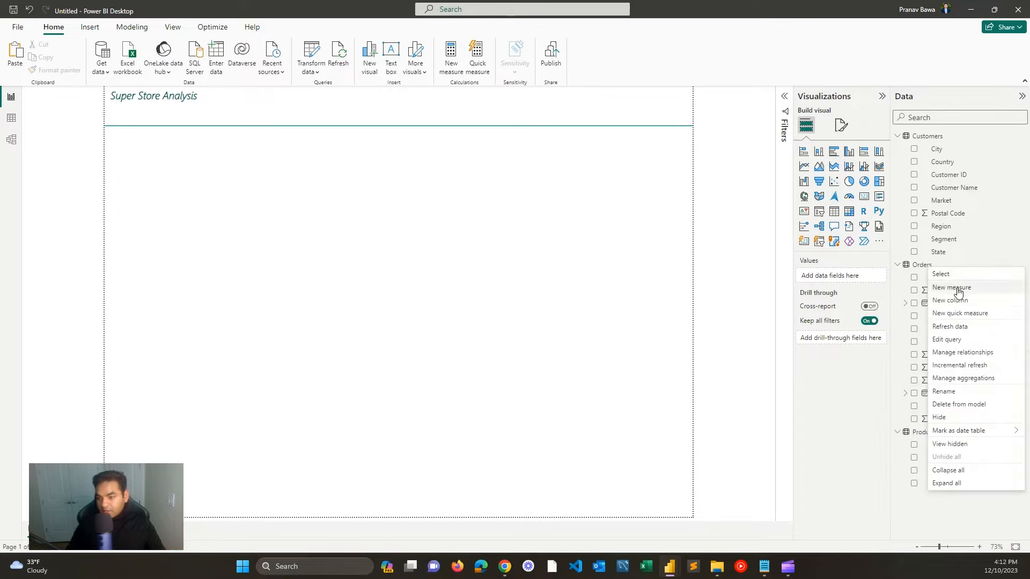
{"action": "left_click", "coordinate": [957, 290]}
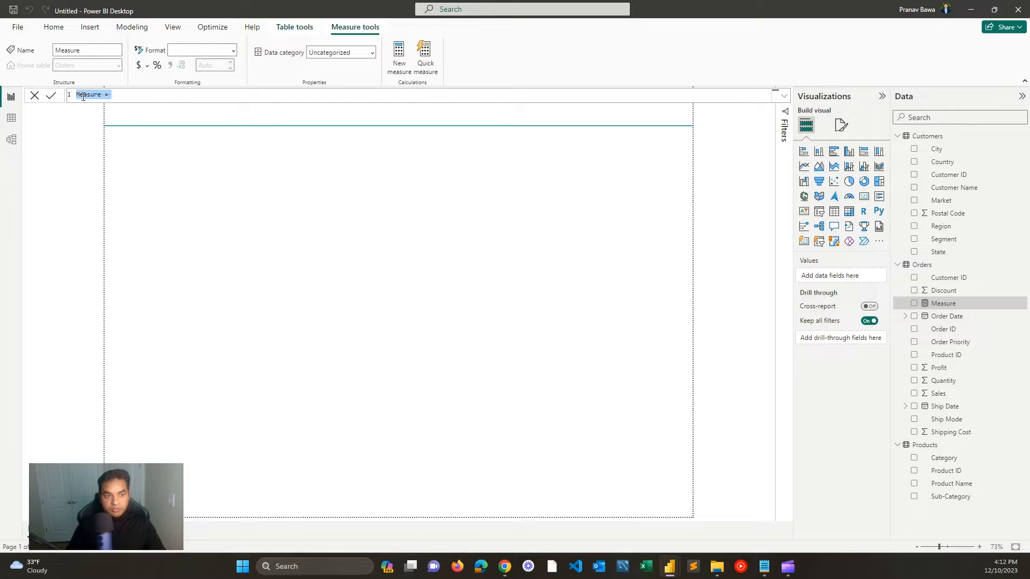
{"action": "type", "text": "Sales"}
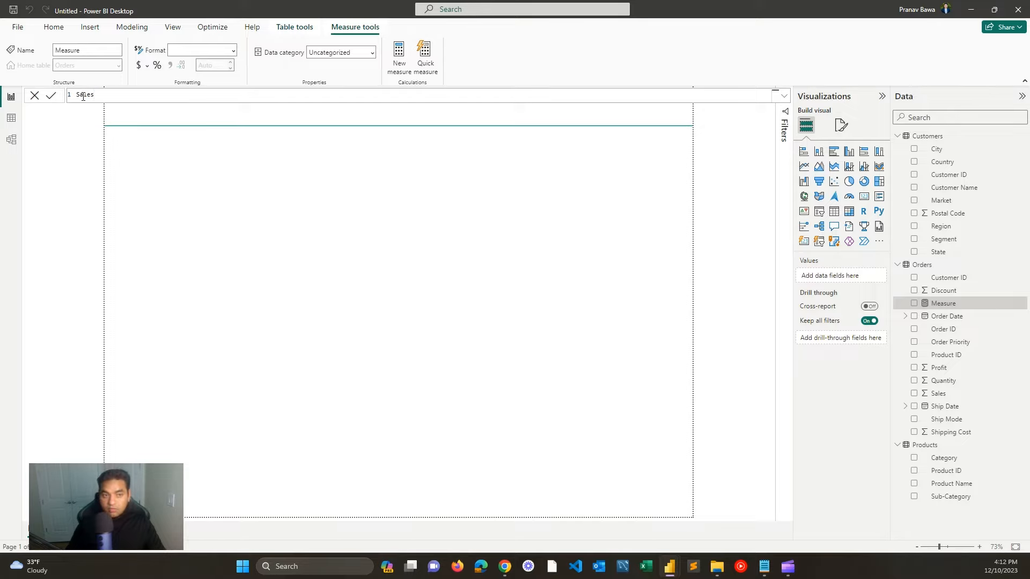
{"action": "type", "text": " ="}
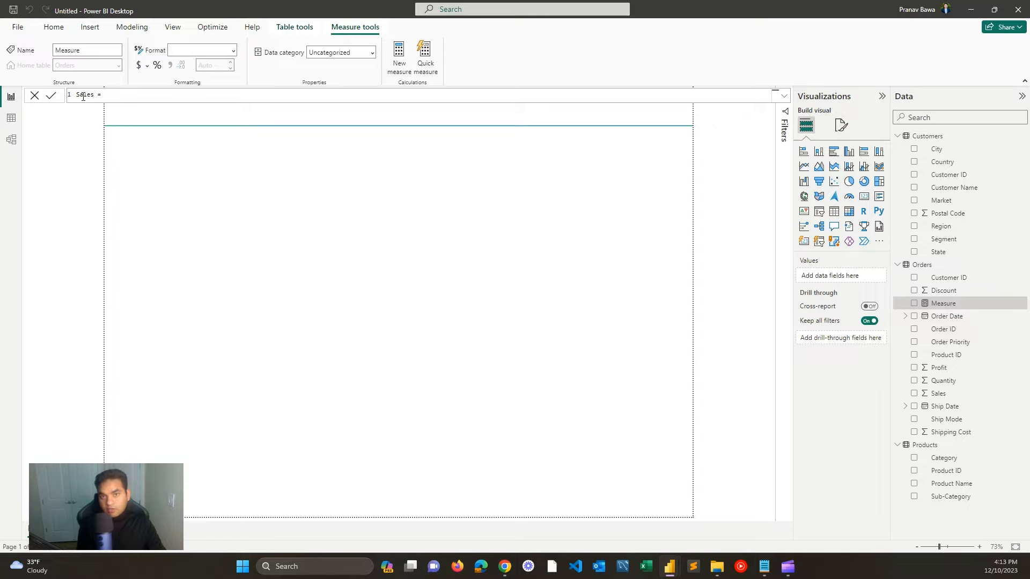
{"action": "type", "text": "SUM"}
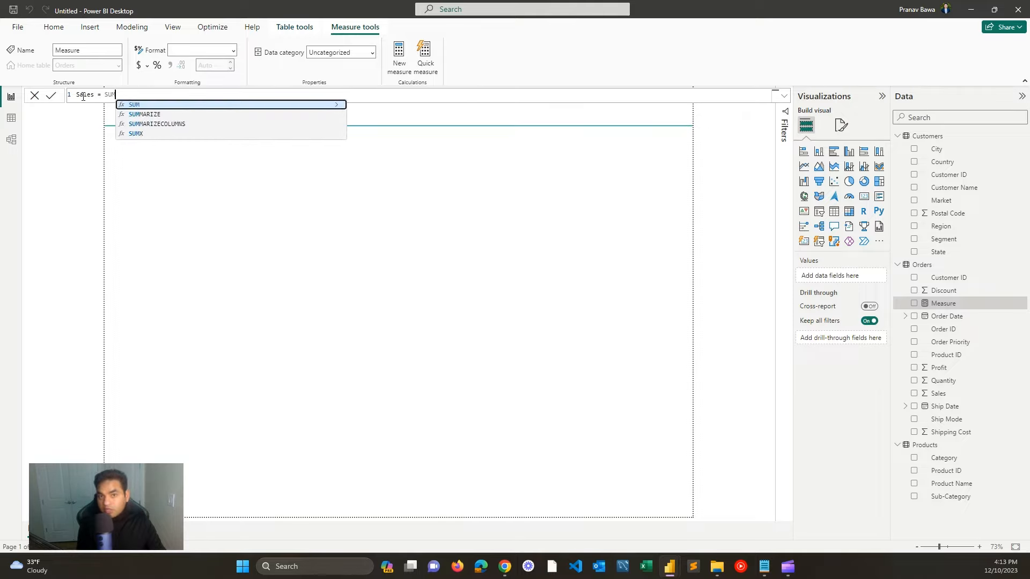
{"action": "type", "text": "(sales"}
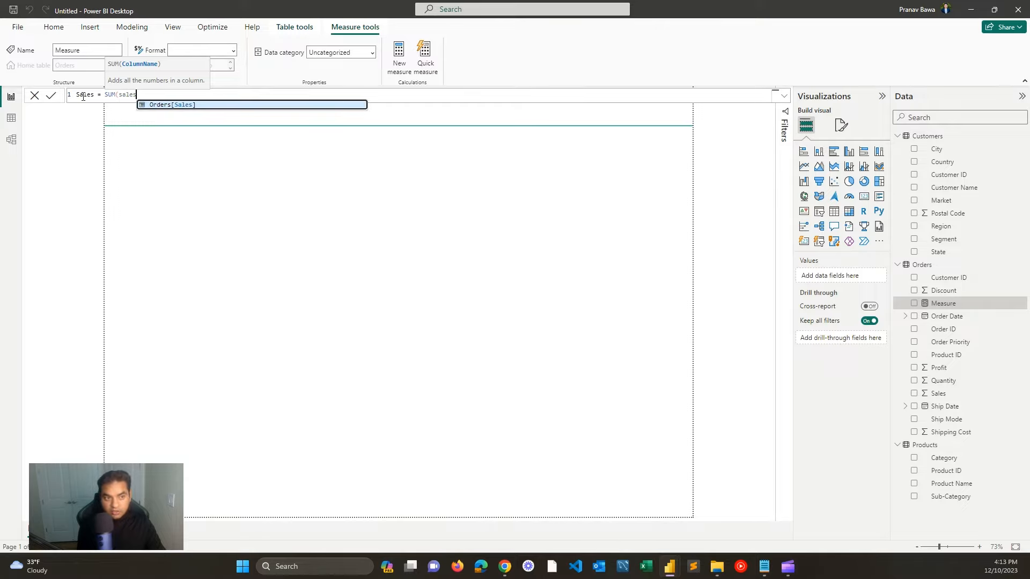
{"action": "key", "text": "Tab"}
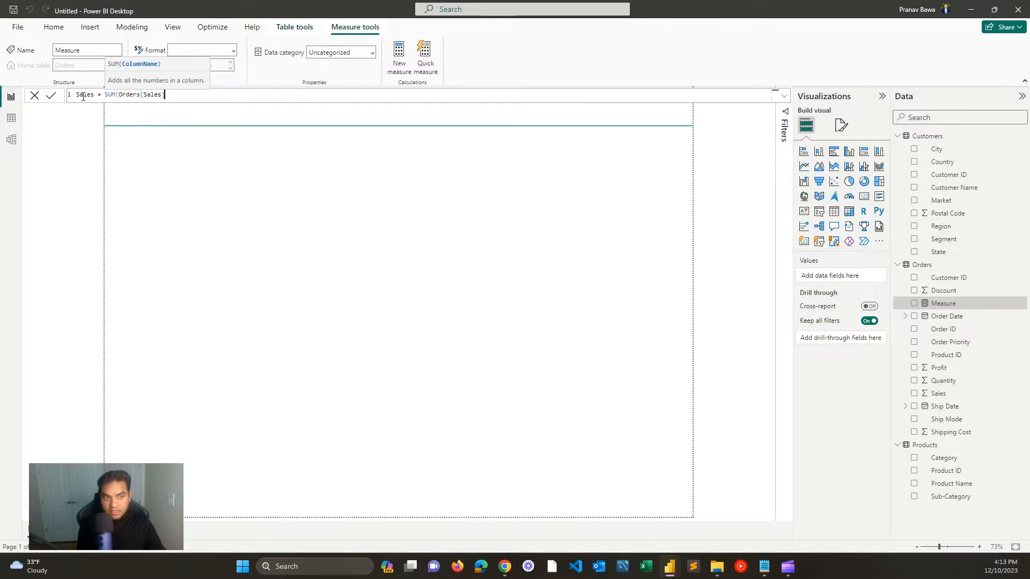
{"action": "type", "text": ")"}
{"action": "key", "text": "Return"}
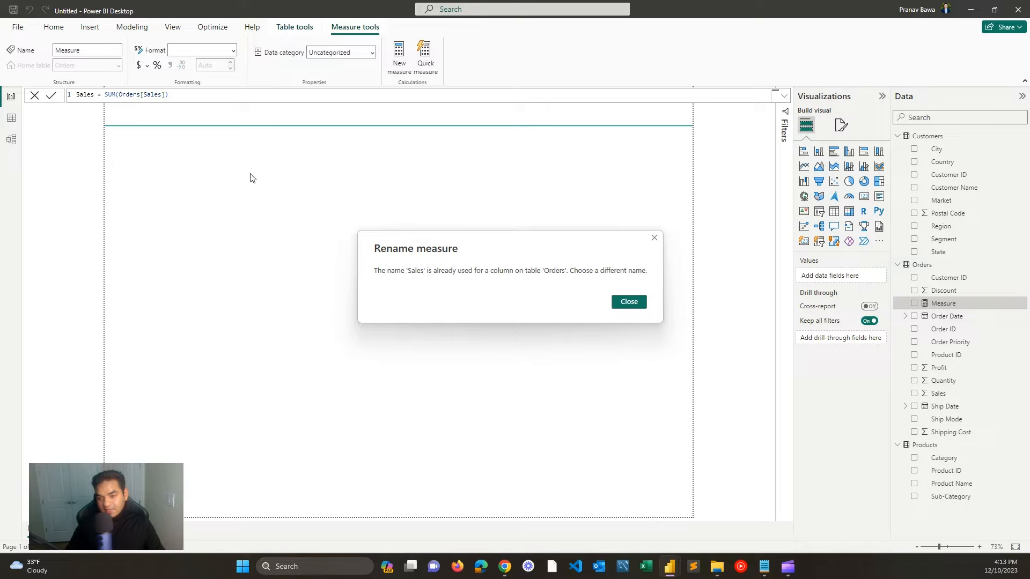
{"action": "left_click", "coordinate": [616, 303]}
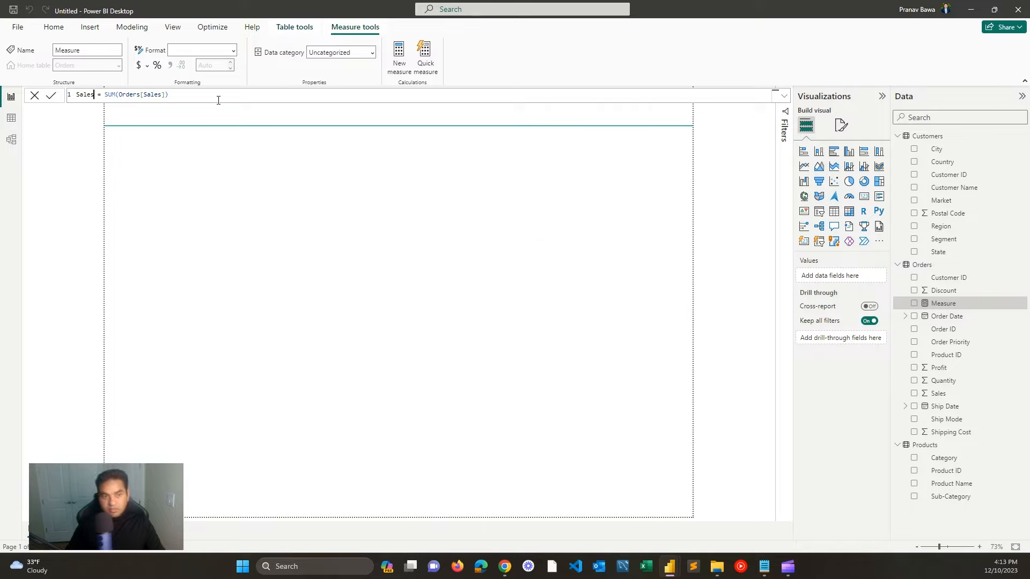
Step: Change the measure's name to Total Sales in its formula and commit it
{"action": "key", "text": "Home"}
{"action": "type", "text": "Total"}
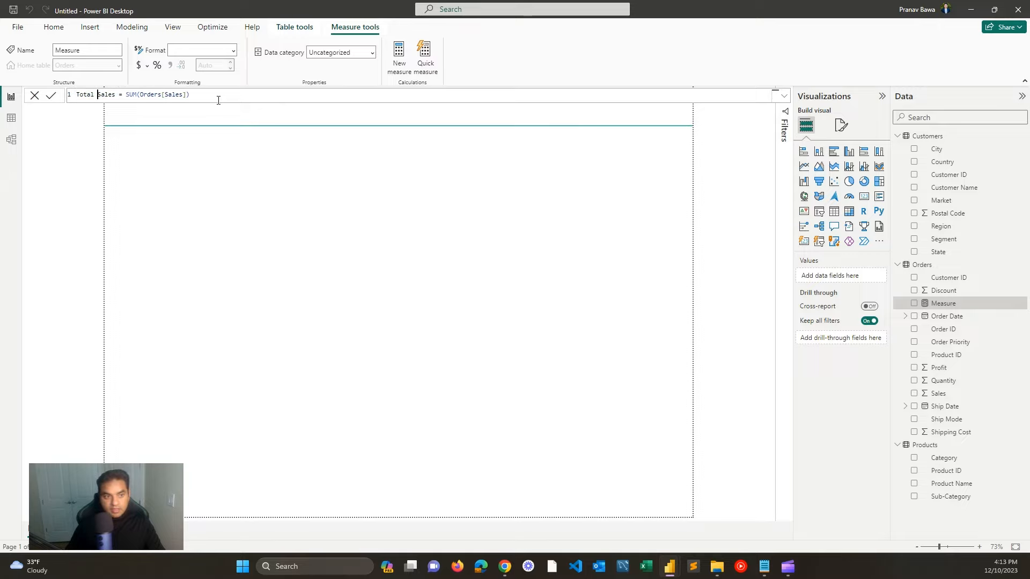
{"action": "key", "text": "Return"}
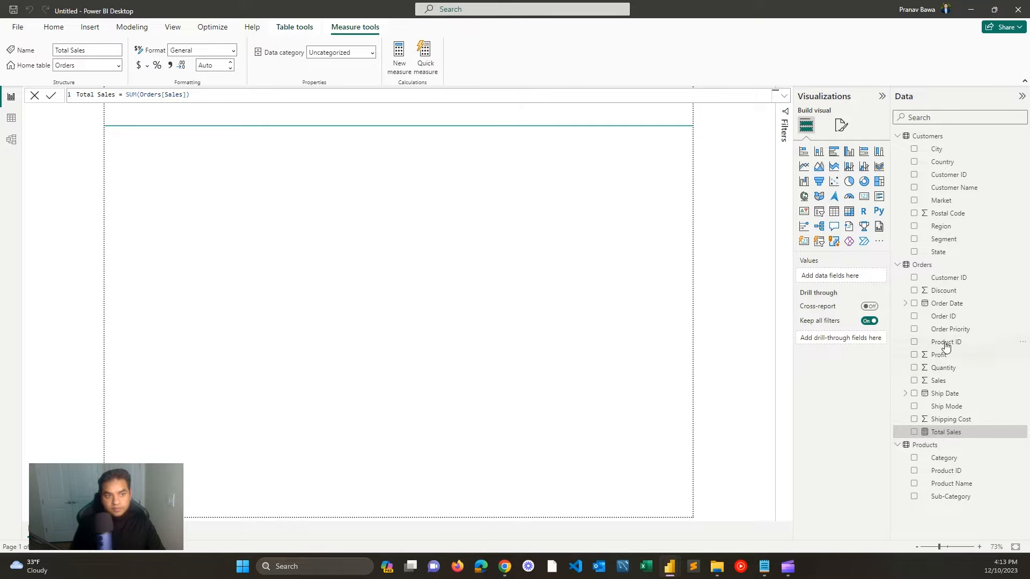
Step: Place column charts of the Orders table's Sales field and the Total Sales measure side by side below the line
{"action": "left_click_drag", "start_coordinate": [939, 380], "coordinate": [236, 292]}
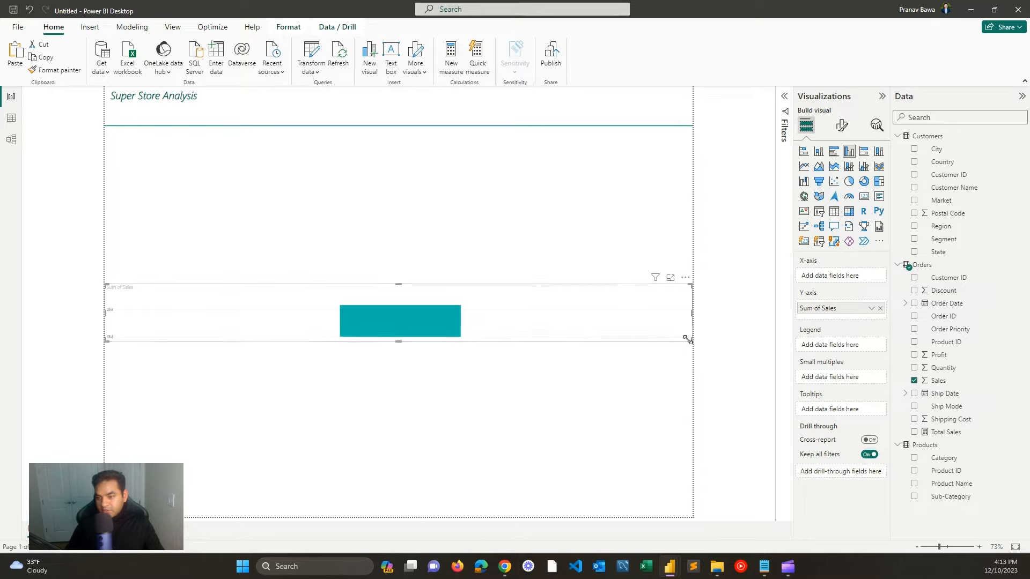
{"action": "left_click_drag", "start_coordinate": [691, 341], "coordinate": [381, 460]}
{"action": "left_click_drag", "start_coordinate": [333, 408], "coordinate": [376, 321]}
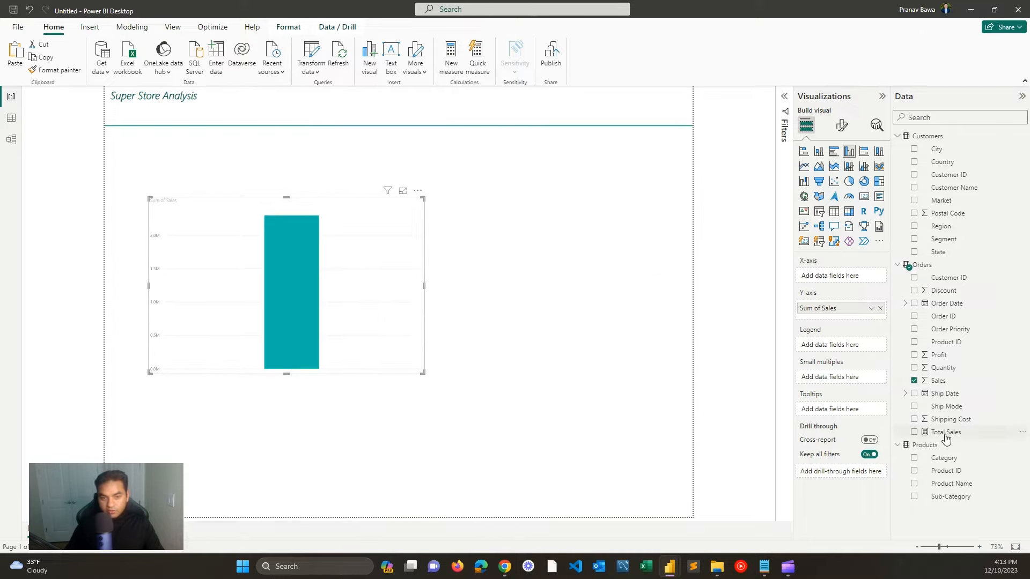
{"action": "left_click_drag", "start_coordinate": [937, 433], "coordinate": [572, 269]}
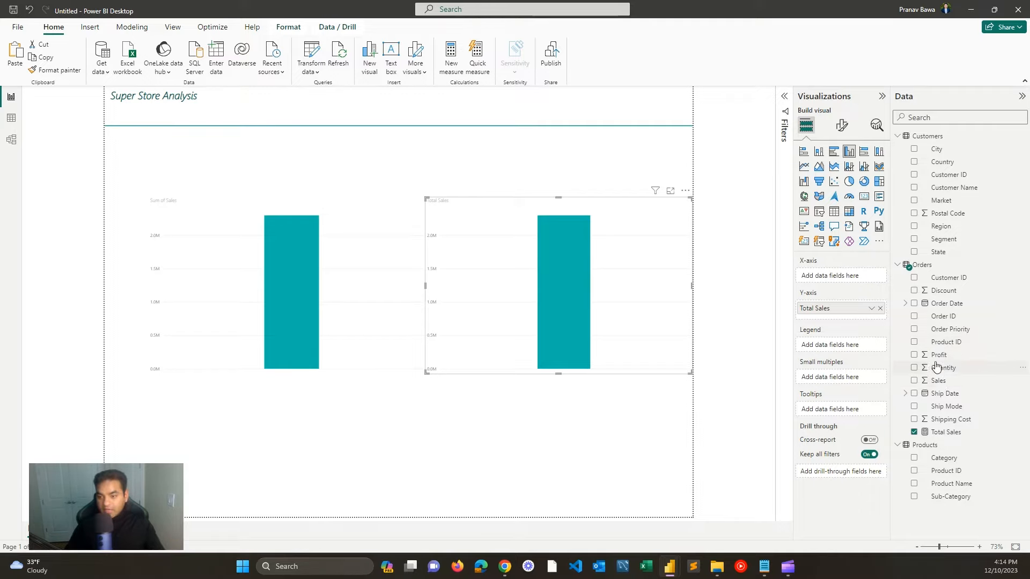
Step: Delete the Sum of Sales chart and move the Total Sales chart towards the centre of the page
{"action": "left_click", "coordinate": [348, 256]}
{"action": "key", "text": "Delete"}
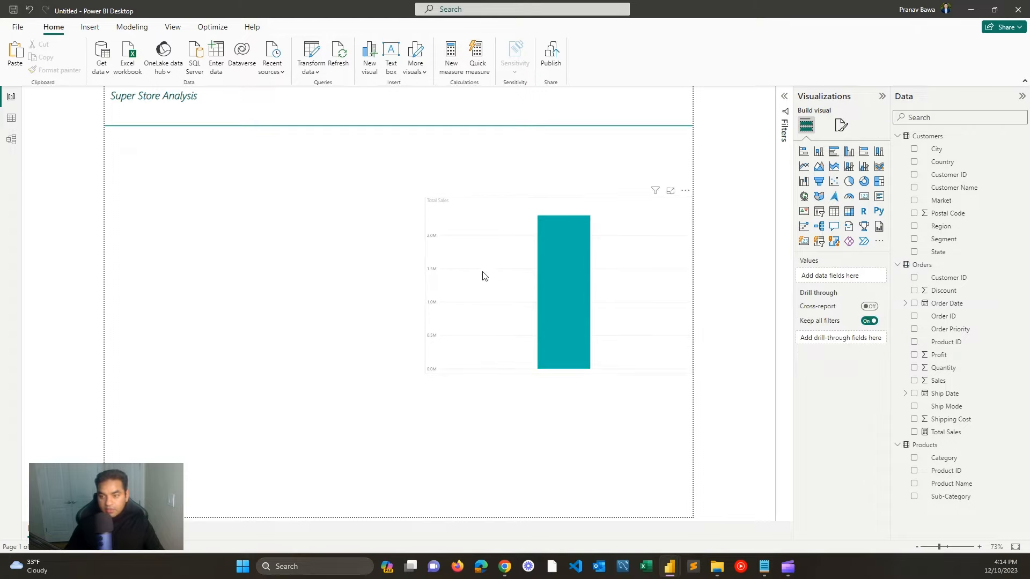
{"action": "left_click_drag", "start_coordinate": [483, 276], "coordinate": [353, 257]}
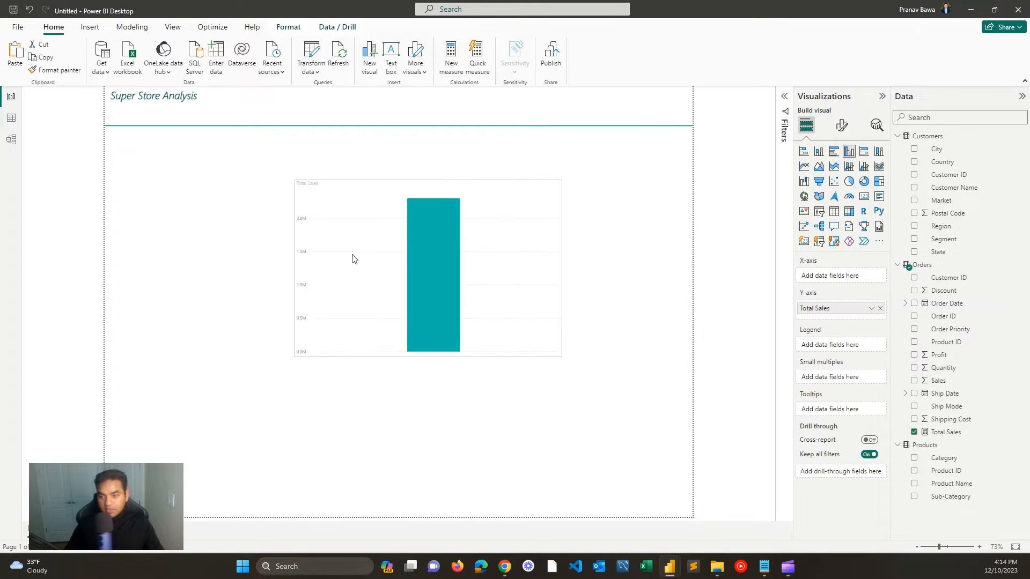
Step: Format the Total Sales measure as Currency with 1 decimal place
{"action": "left_click", "coordinate": [954, 436]}
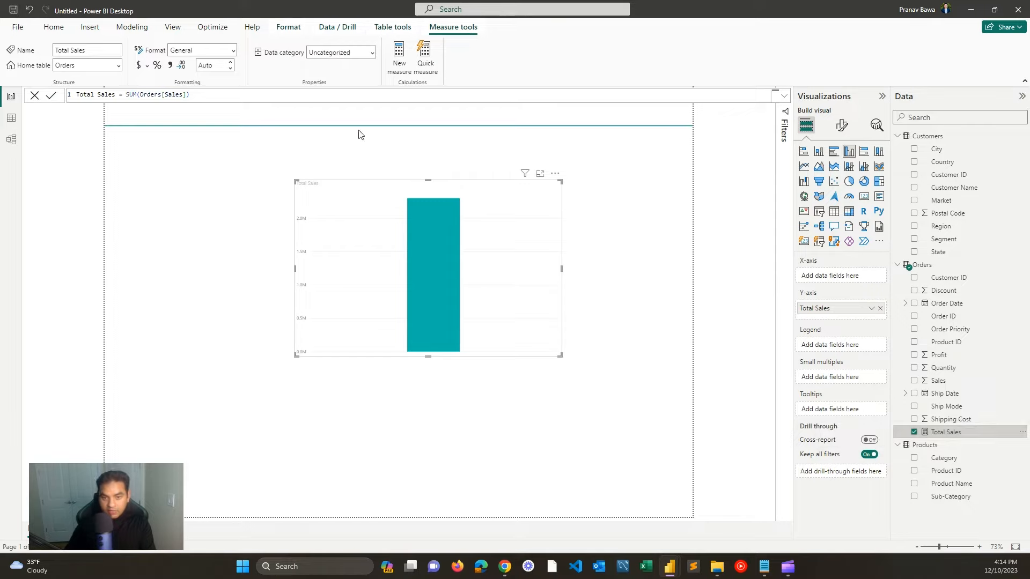
{"action": "left_click", "coordinate": [234, 52]}
{"action": "left_click", "coordinate": [197, 82]}
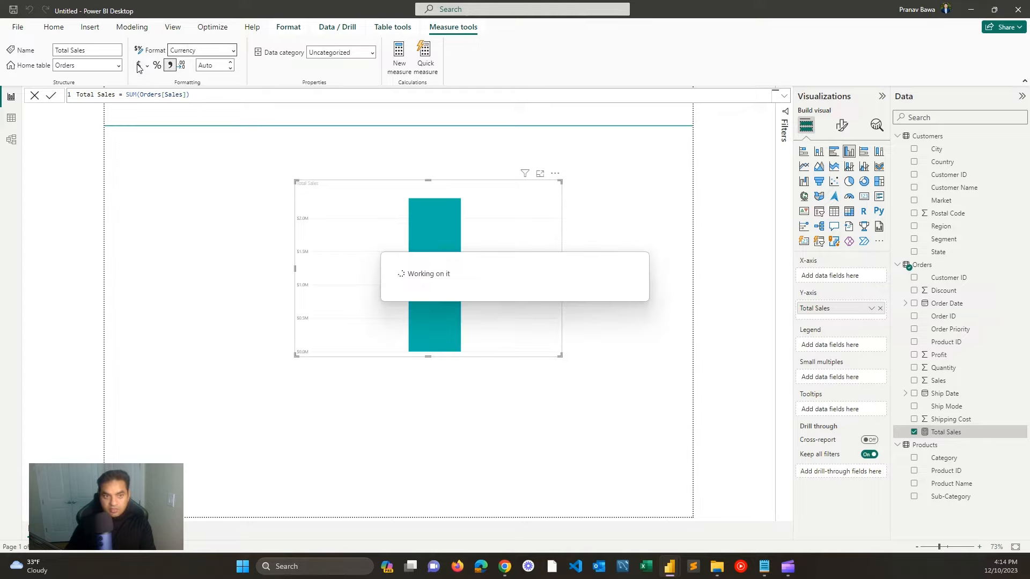
{"action": "mouse_move", "coordinate": [448, 246]}
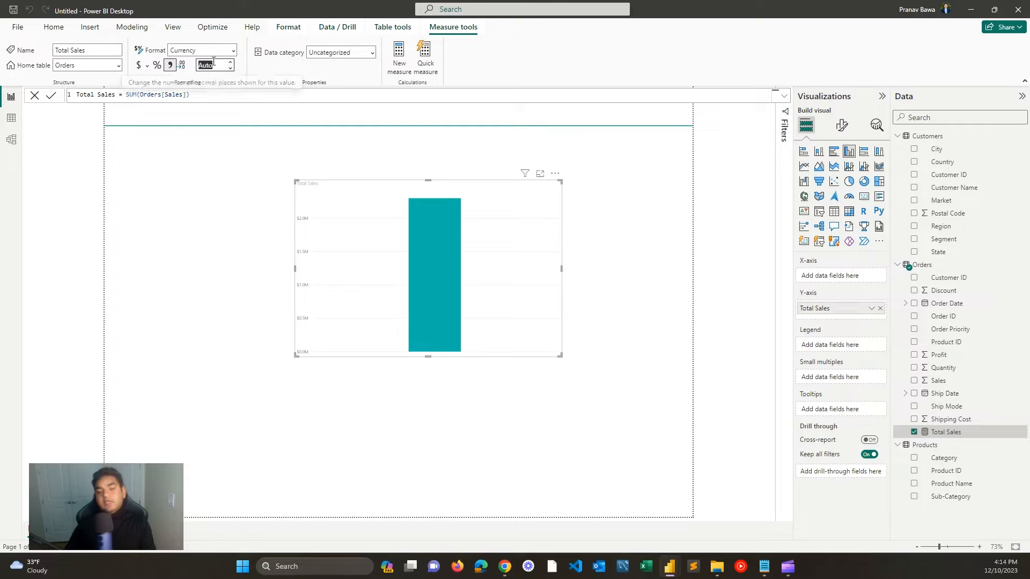
{"action": "type", "text": "1"}
{"action": "key", "text": "BackSpace"}
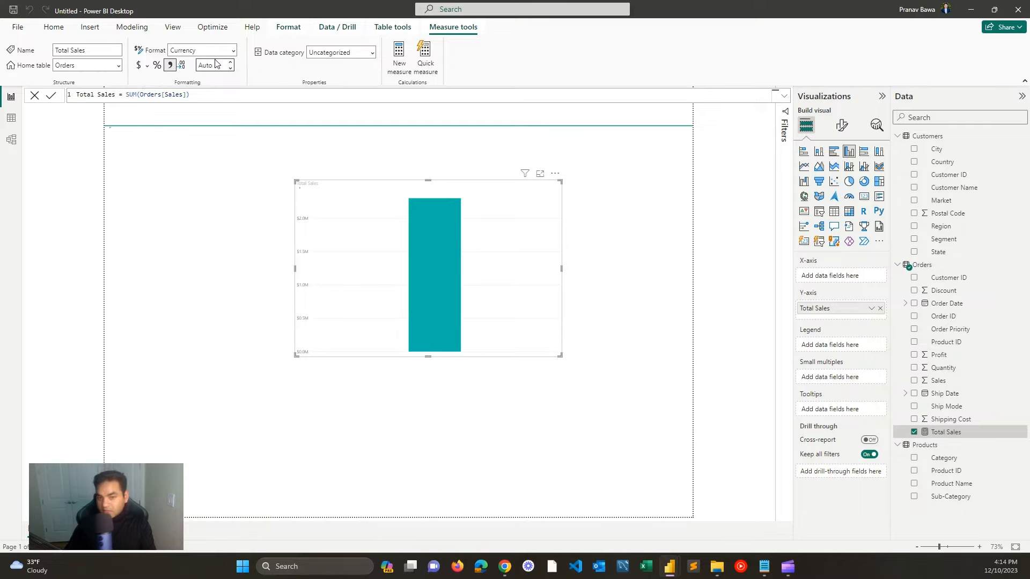
{"action": "type", "text": "1"}
{"action": "mouse_move", "coordinate": [442, 228]}
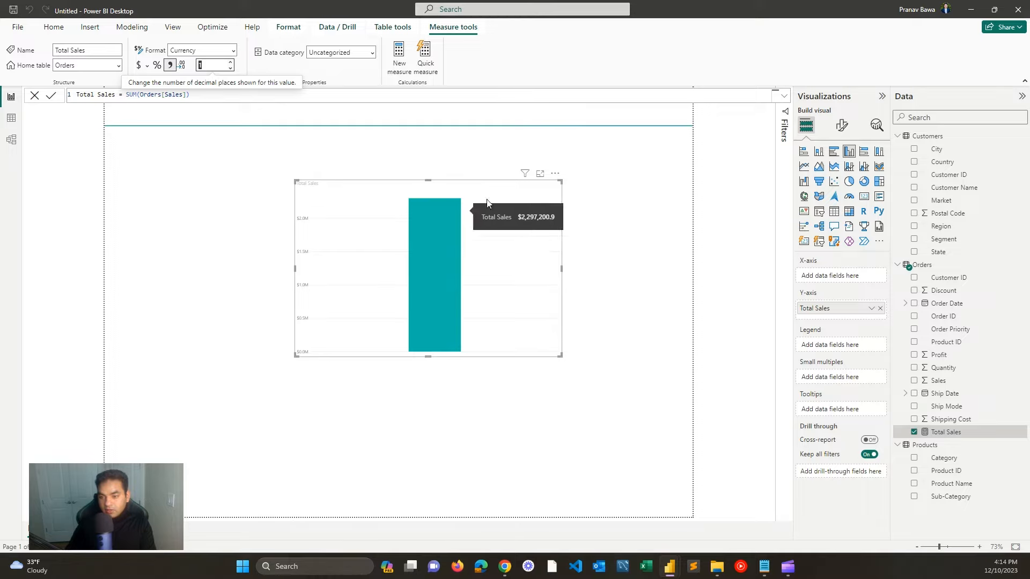
Step: Create a new measure in the Orders table with the formula Total Profit = SUM(Orders[Profit])
{"action": "right_click", "coordinate": [964, 432]}
{"action": "left_click", "coordinate": [924, 288]}
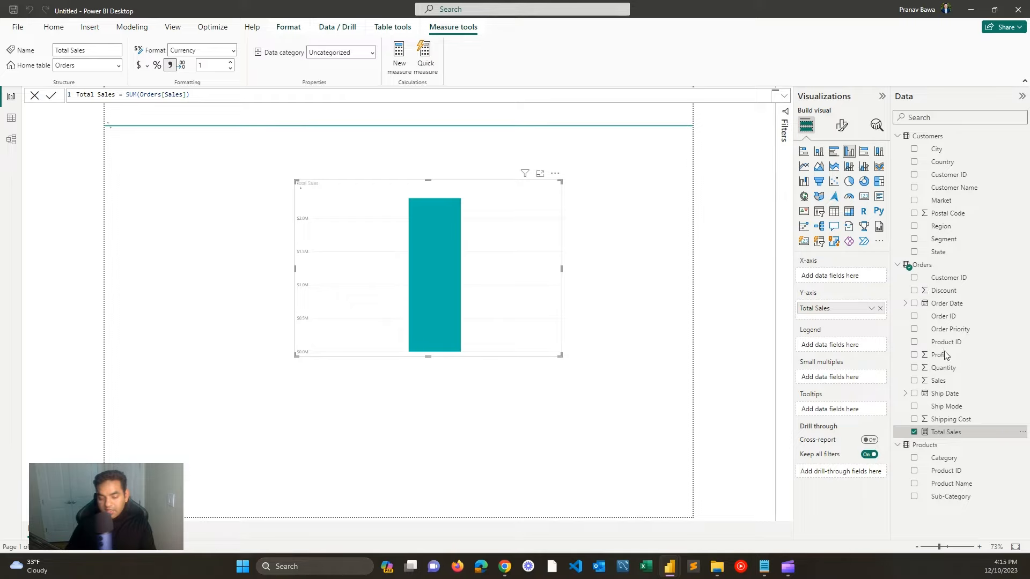
{"action": "type", "text": "Total Prof"}
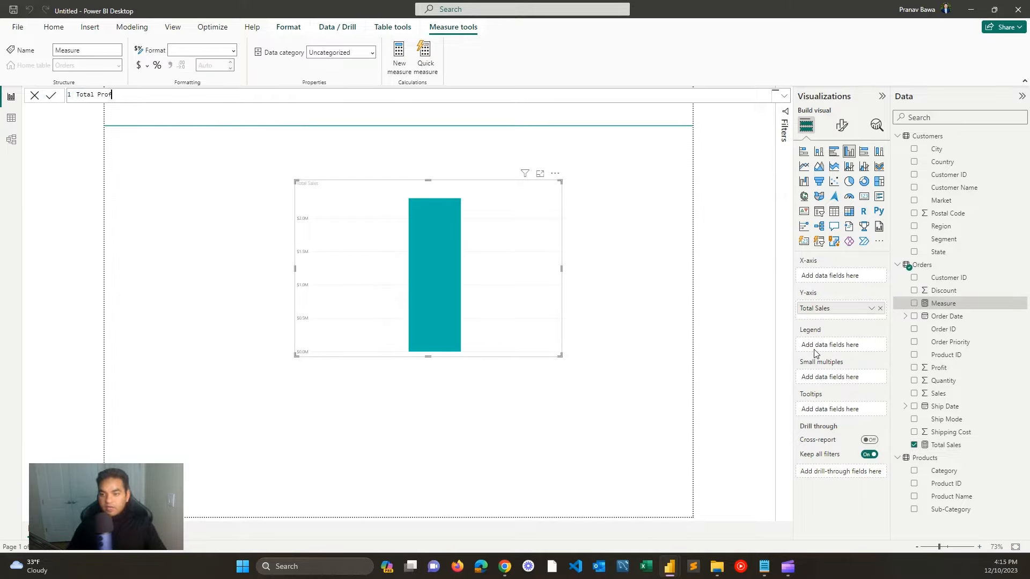
{"action": "type", "text": "it = SUM(Profi"}
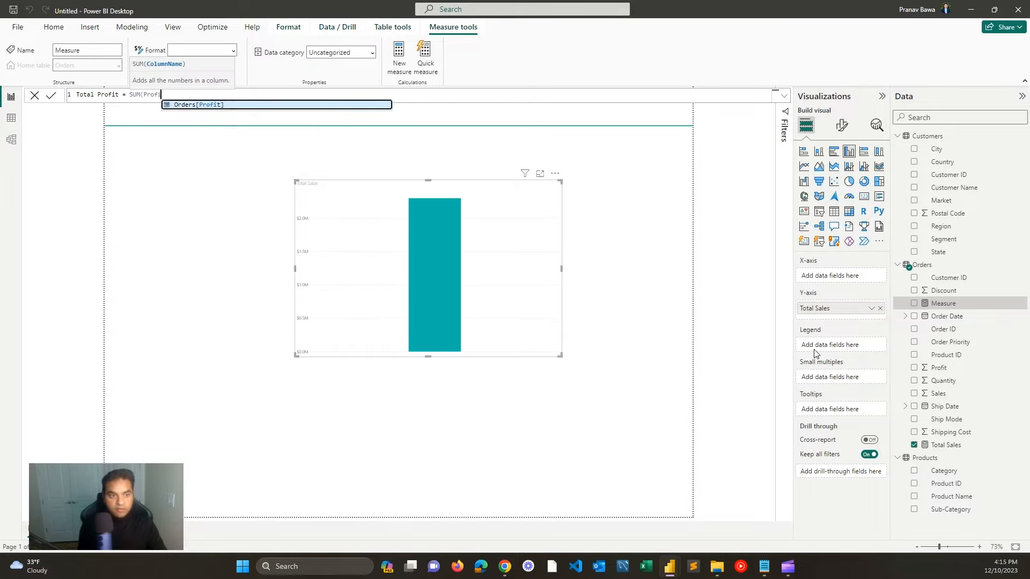
{"action": "key", "text": "Tab"}
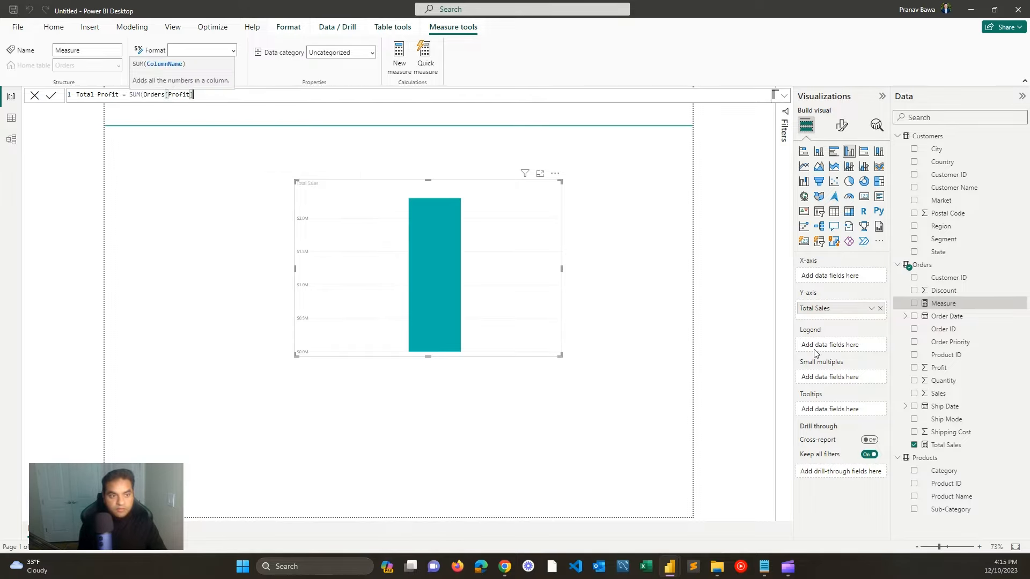
{"action": "type", "text": ")"}
{"action": "key", "text": "Return"}
Step: Move the Total Sales chart towards the page's left side and add the Total Profit measure to it
{"action": "left_click_drag", "start_coordinate": [541, 319], "coordinate": [394, 333]}
{"action": "left_click_drag", "start_coordinate": [960, 432], "coordinate": [357, 286]}
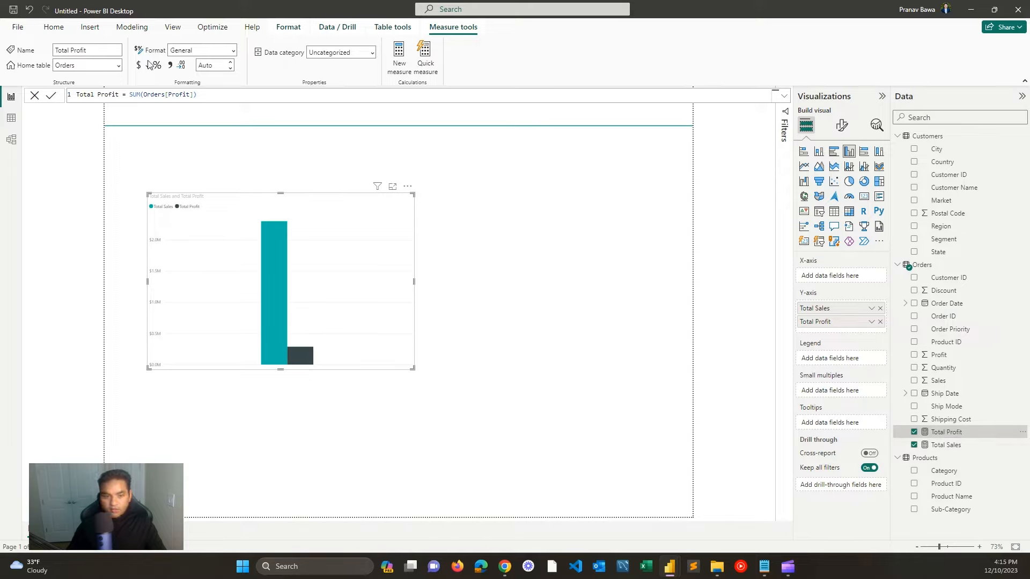
Step: Format the Total Profit measure as Currency
{"action": "left_click", "coordinate": [233, 51]}
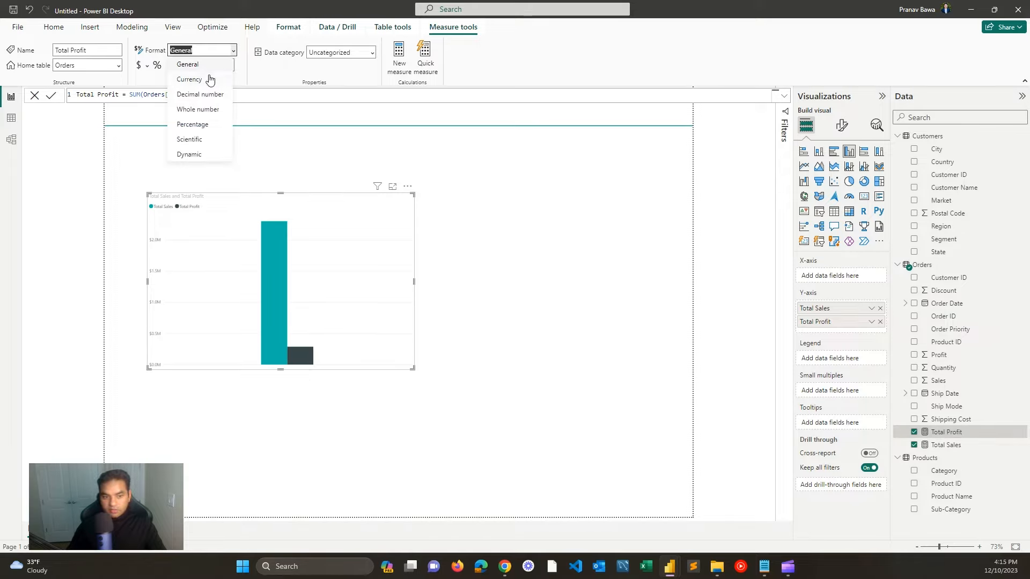
{"action": "left_click", "coordinate": [208, 79]}
{"action": "left_click", "coordinate": [140, 66]}
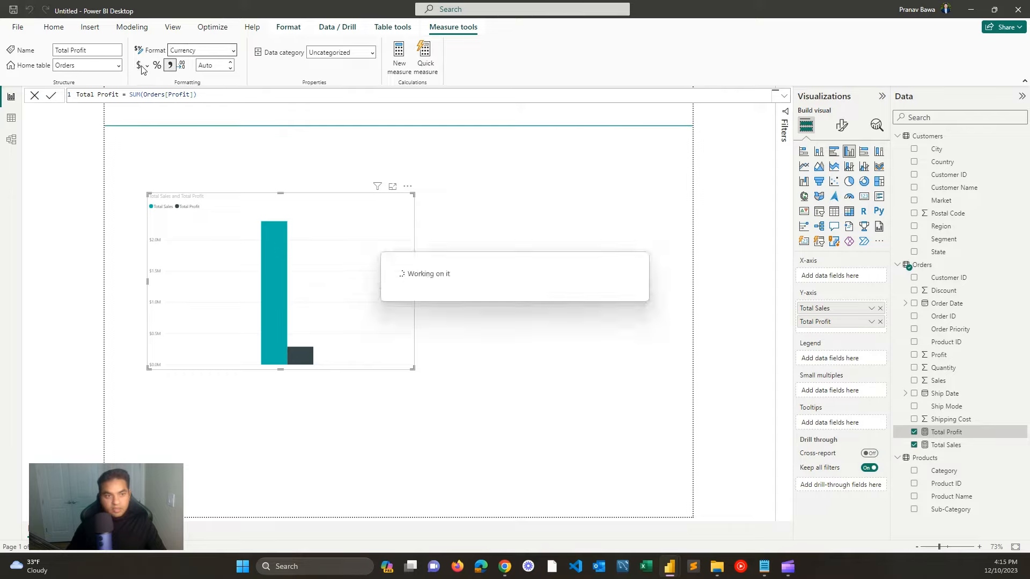
Step: Set the Total Profit measure to display 1 decimal place
{"action": "left_click", "coordinate": [215, 65]}
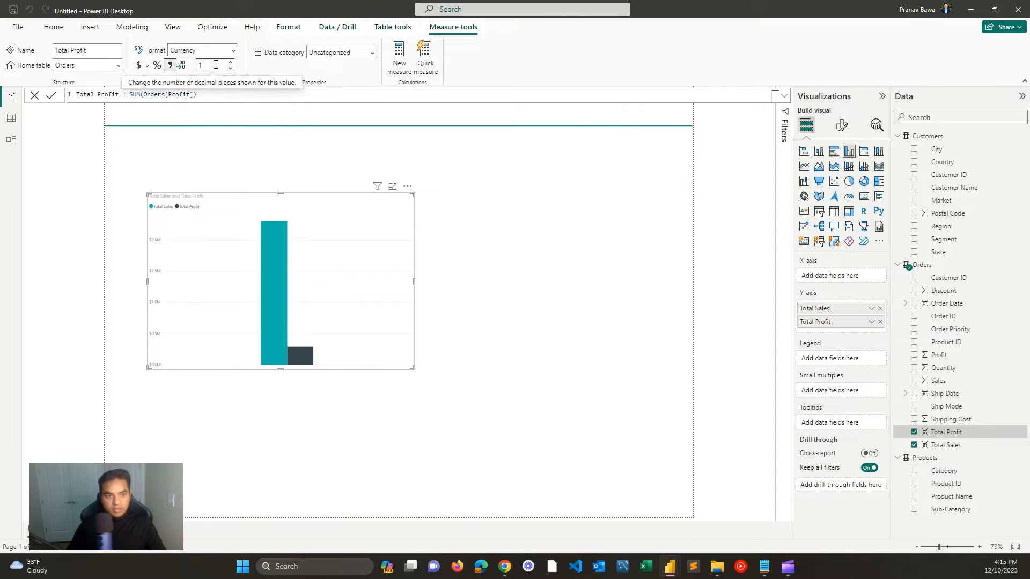
{"action": "type", "text": "1"}
{"action": "key", "text": "Return"}
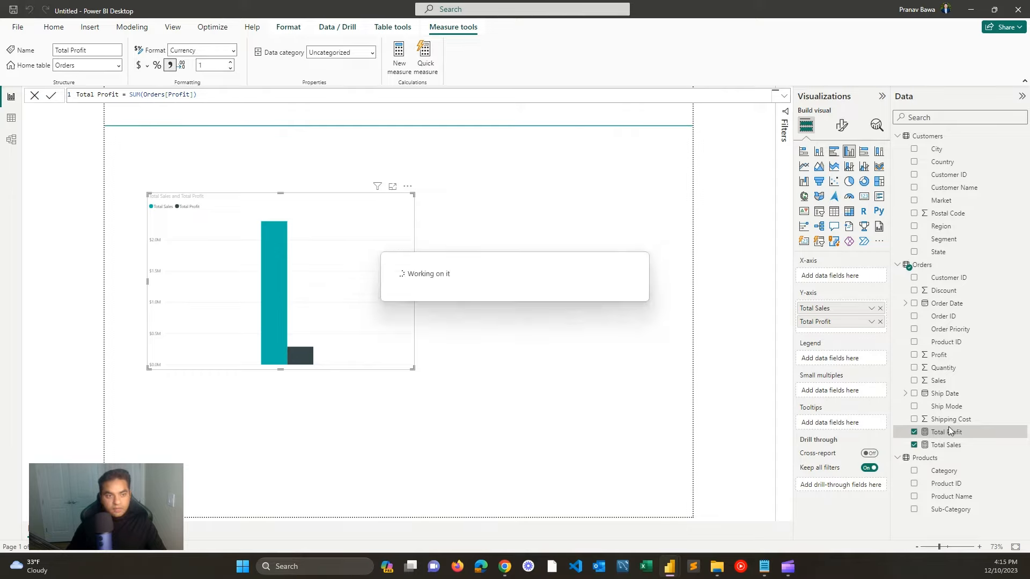
Step: Create a new measure in the Orders table with the formula Profit % = [Total Profit]/[Total Sales]
{"action": "right_click", "coordinate": [949, 435]}
{"action": "left_click", "coordinate": [919, 283]}
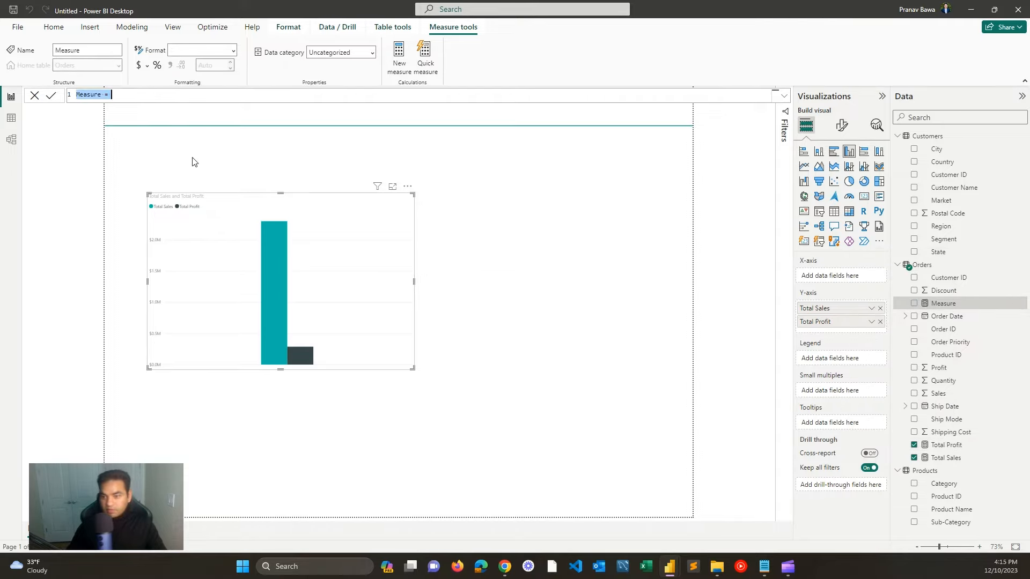
{"action": "type", "text": "Profit"}
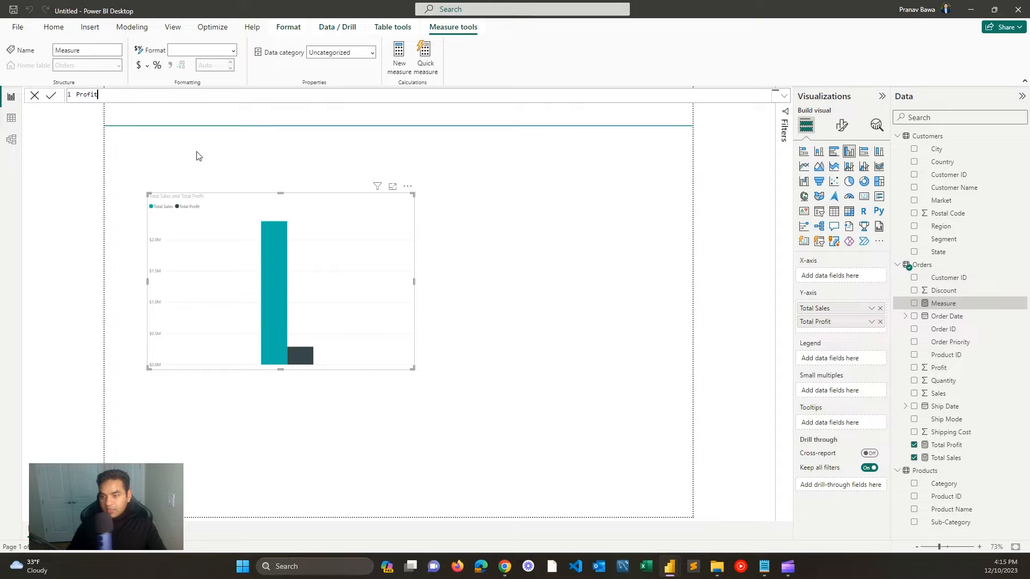
{"action": "type", "text": " %"}
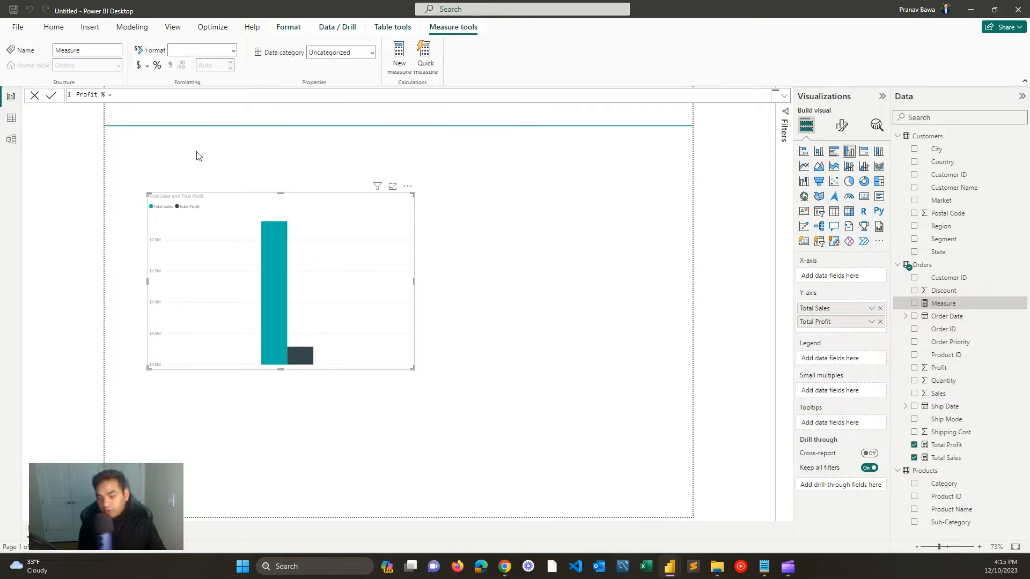
{"action": "type", "text": "= Tota"}
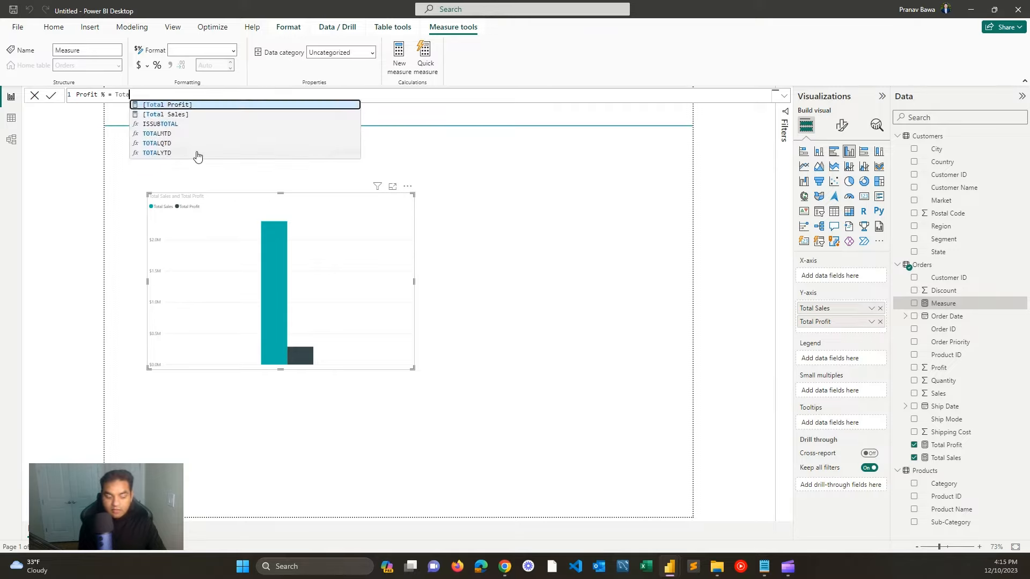
{"action": "key", "text": "Tab"}
{"action": "type", "text": "/Total"}
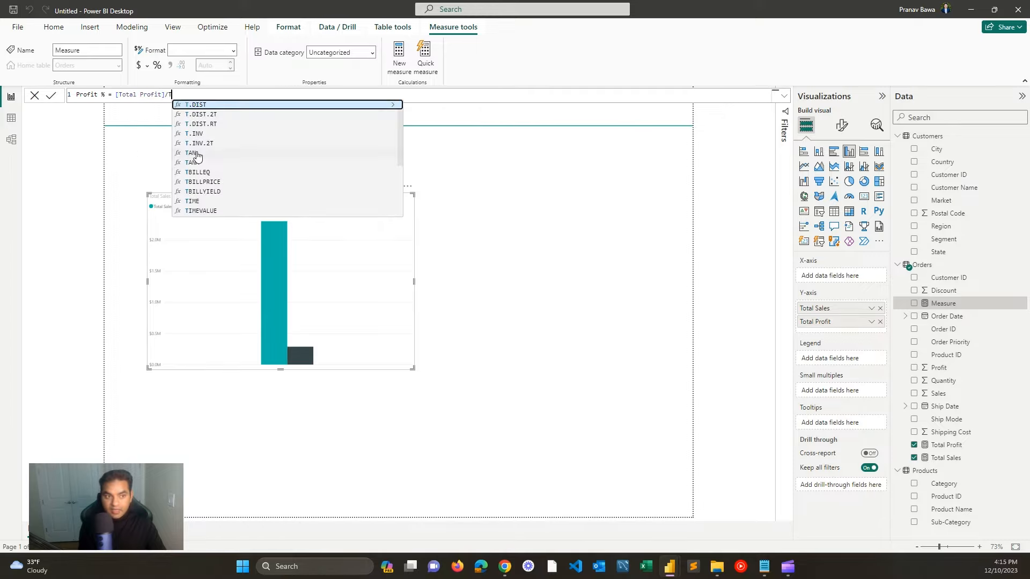
{"action": "key", "text": "Down"}
{"action": "key", "text": "Tab"}
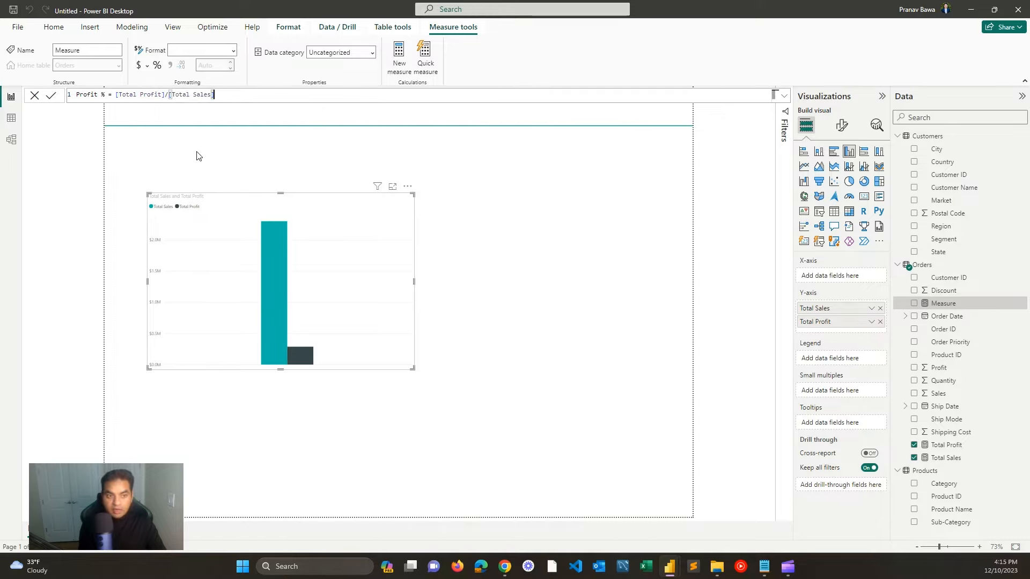
{"action": "key", "text": "Return"}
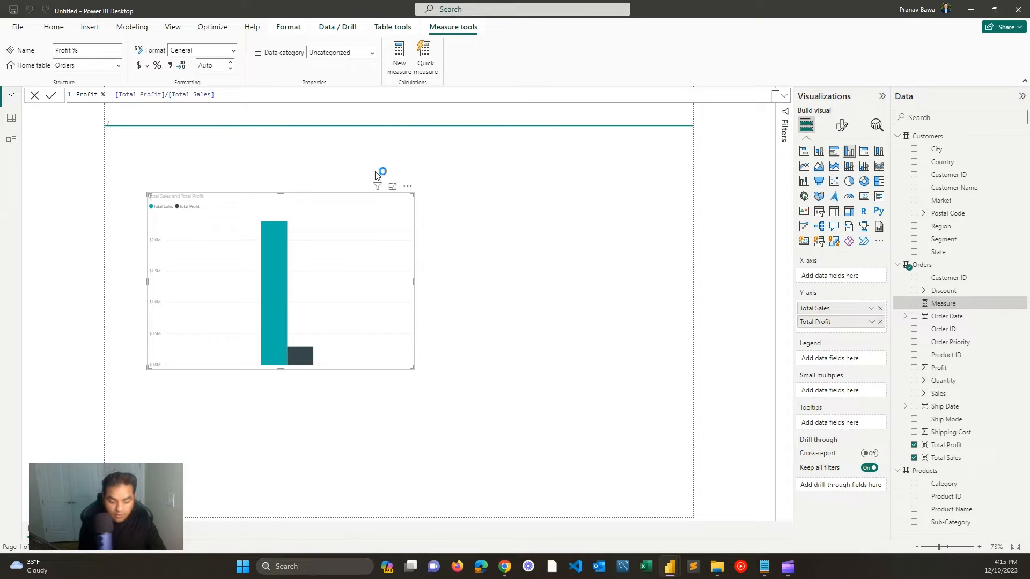
Step: Chart the Profit % measure beside the Total Sales and Total Profit chart and format the measure as Percentage
{"action": "left_click_drag", "start_coordinate": [938, 364], "coordinate": [540, 214]}
{"action": "mouse_move", "coordinate": [563, 279]}
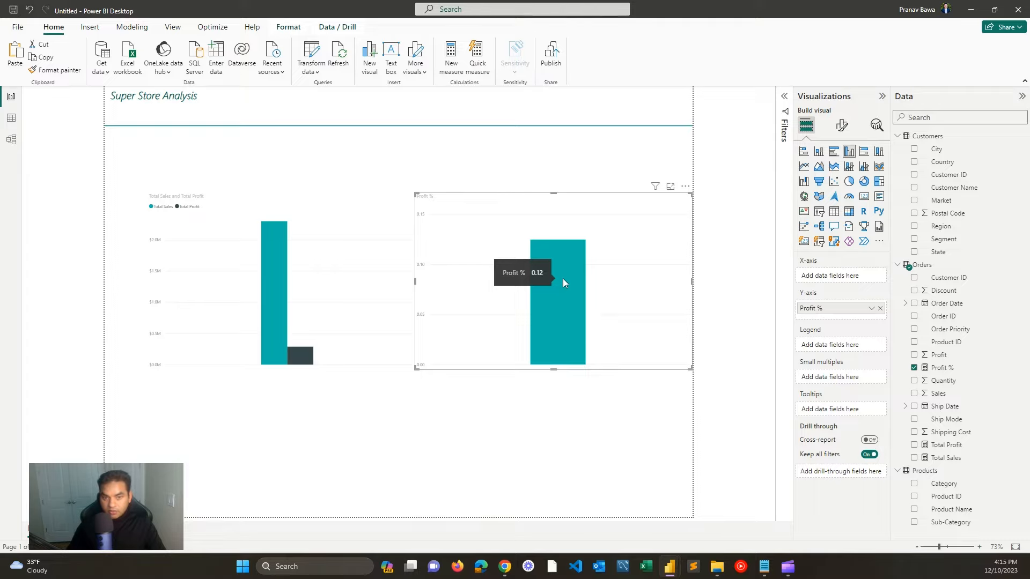
{"action": "left_click", "coordinate": [940, 367]}
{"action": "left_click", "coordinate": [232, 51]}
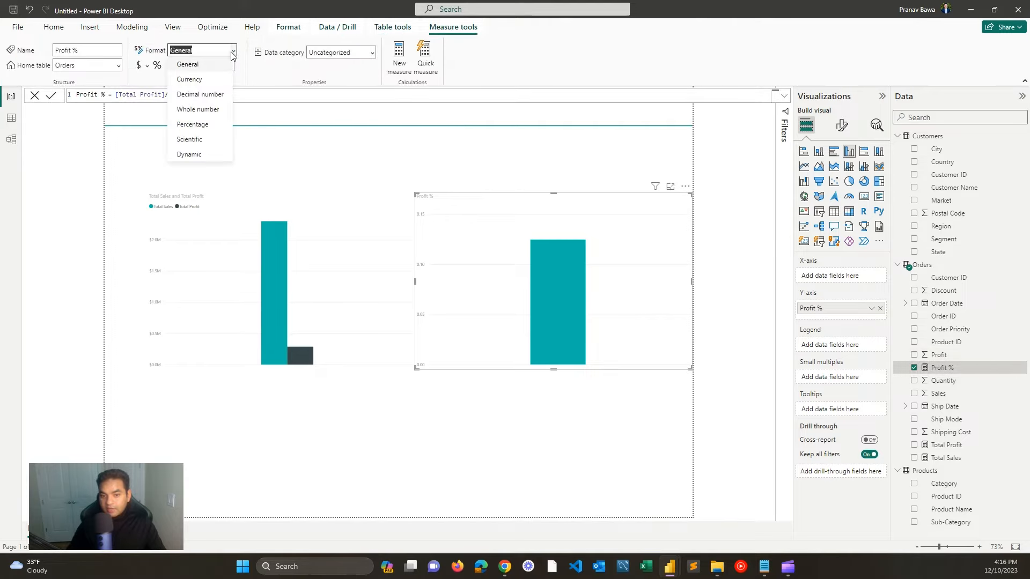
{"action": "left_click", "coordinate": [203, 125]}
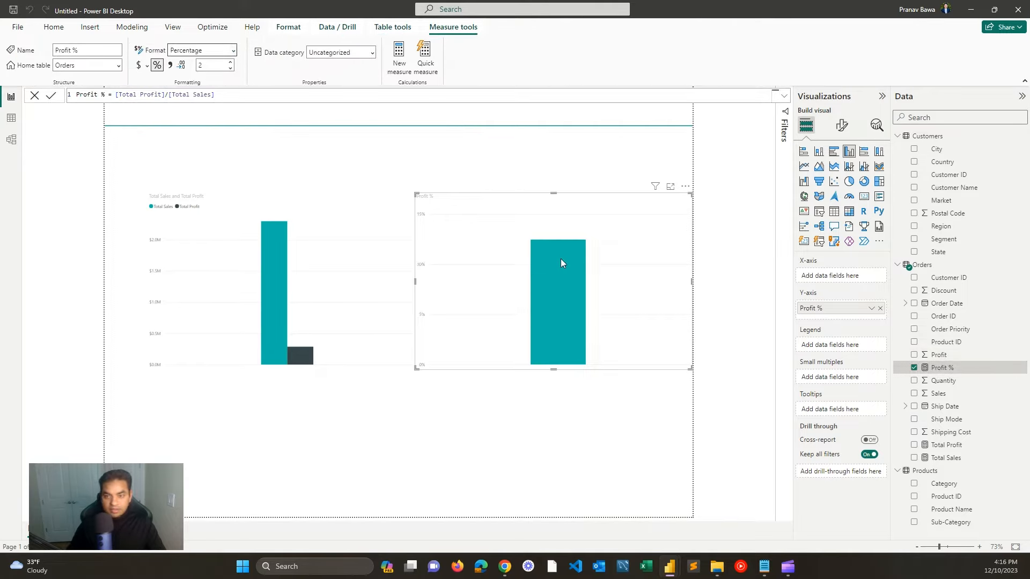
{"action": "mouse_move", "coordinate": [564, 251]}
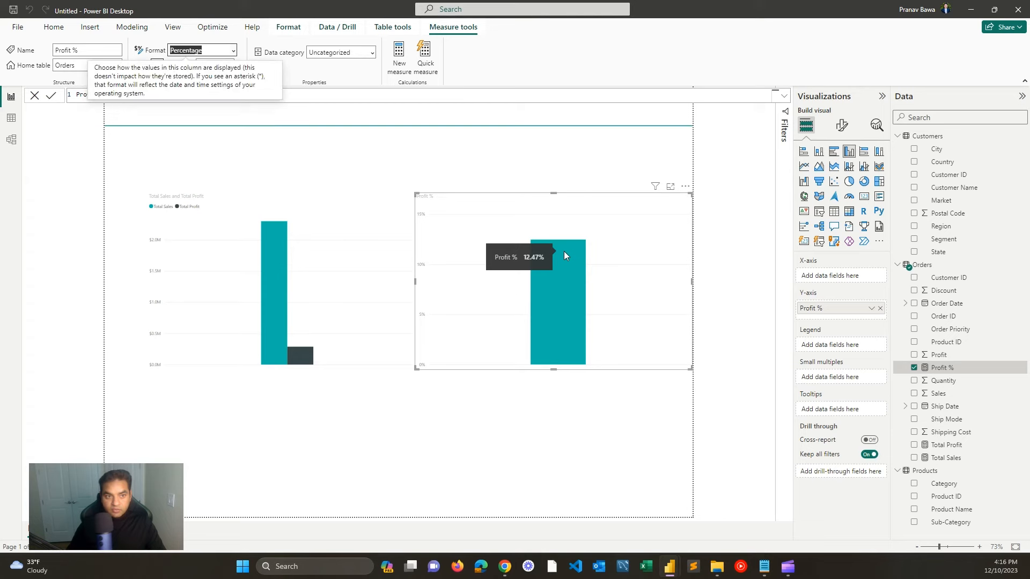
Step: Check the Profit% card in the finished Superstore_v2 report and set the Profit % measure to 1 decimal place
{"action": "mouse_move", "coordinate": [670, 567]}
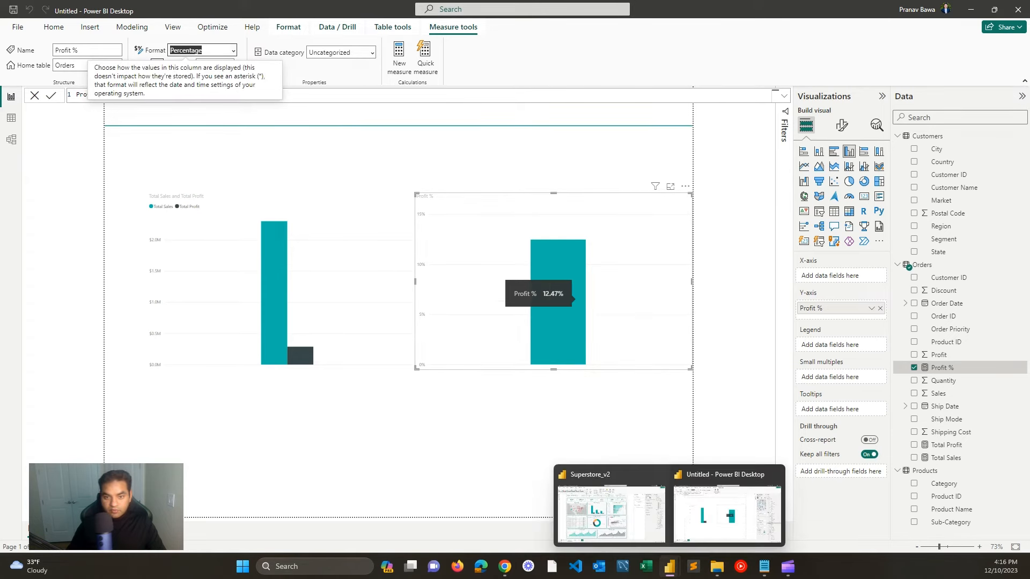
{"action": "left_click", "coordinate": [638, 523]}
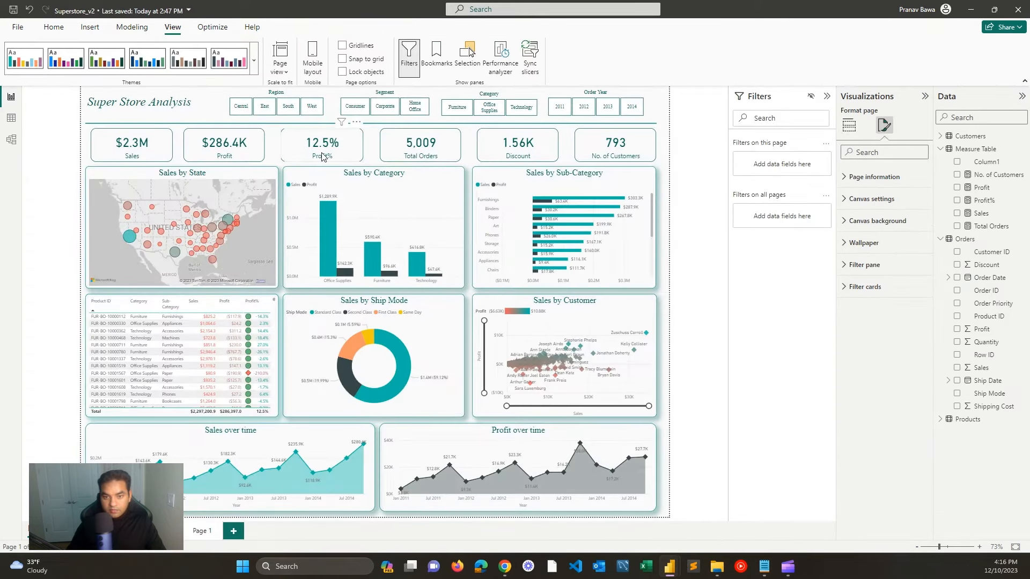
{"action": "left_click", "coordinate": [969, 9]}
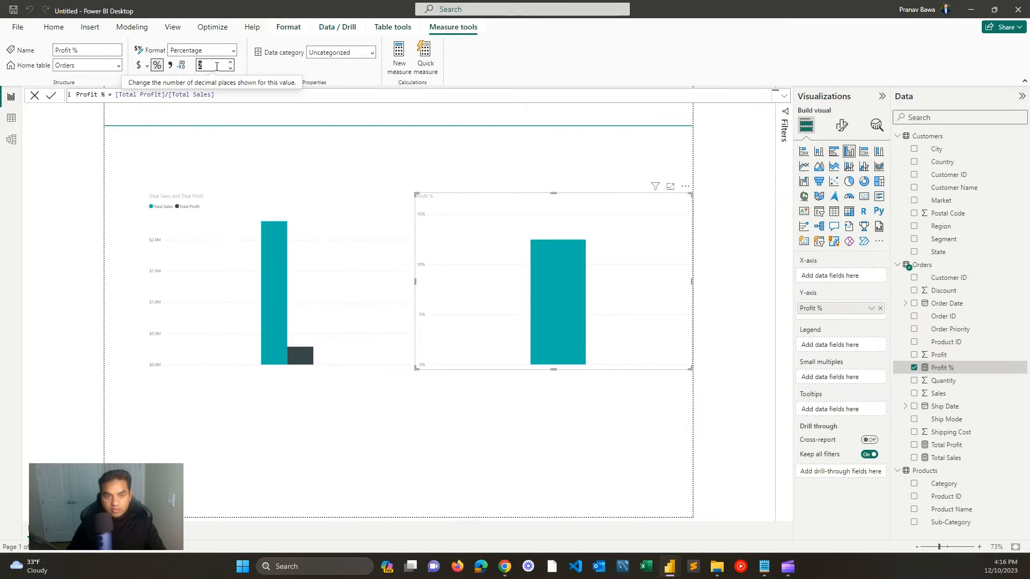
{"action": "key", "text": "Return"}
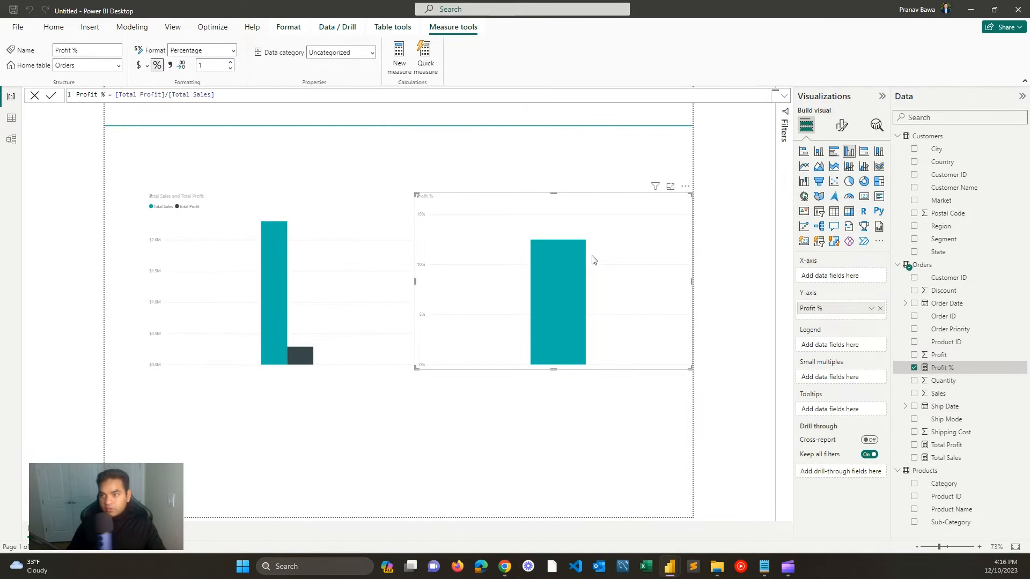
{"action": "mouse_move", "coordinate": [564, 259]}
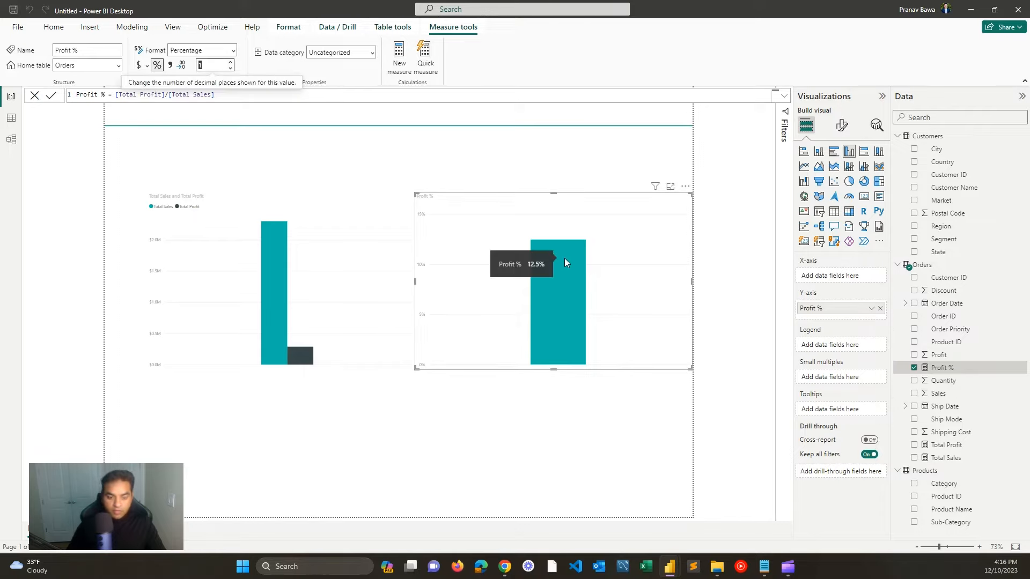
Step: Delete the Profit % chart and the Total Sales and Total Profit chart from the page
{"action": "key", "text": "Delete"}
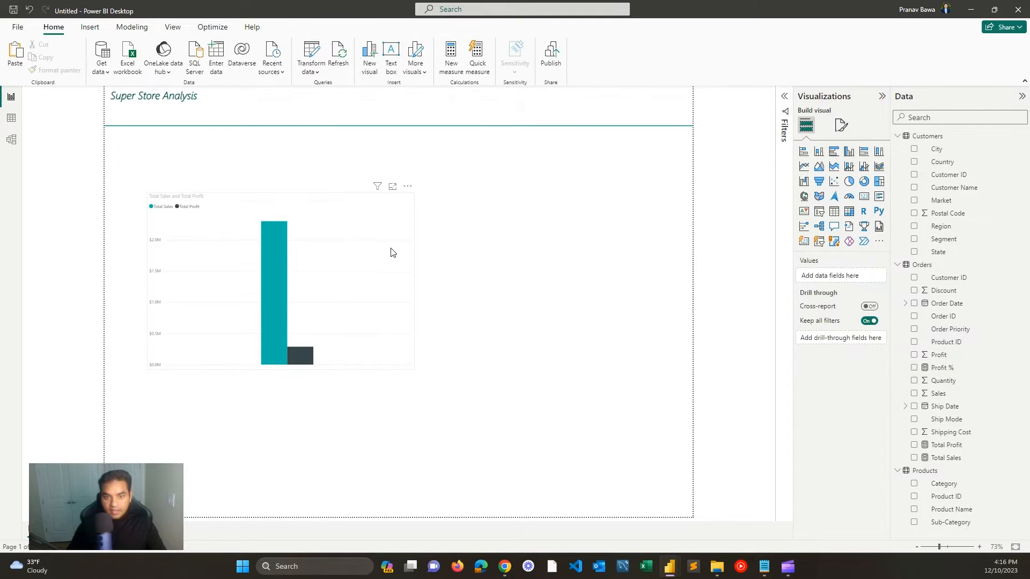
{"action": "right_click", "coordinate": [944, 369]}
Step: Create a new measure in the Customers table with the formula Total Customers = DISTINCTCOUNT(Customers[Customer ID])
{"action": "left_click", "coordinate": [958, 176]}
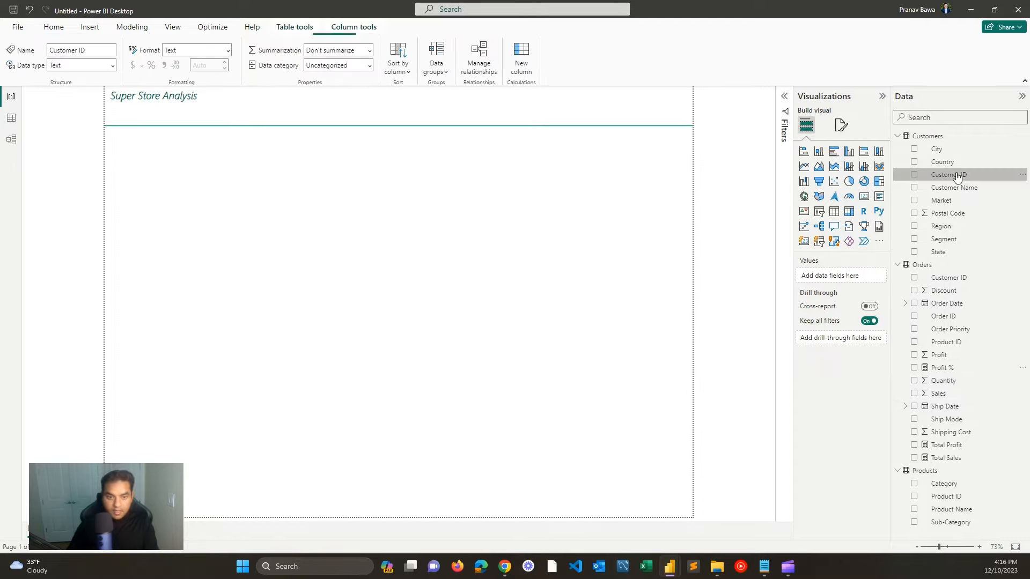
{"action": "right_click", "coordinate": [958, 177]}
{"action": "left_click", "coordinate": [913, 222]}
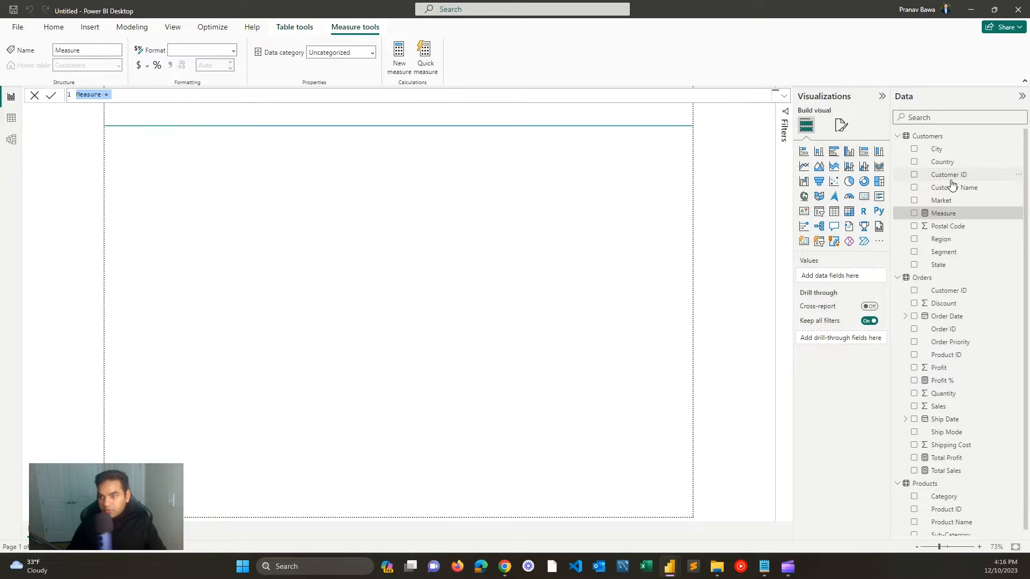
{"action": "type", "text": "Total Customers = DISTIN"}
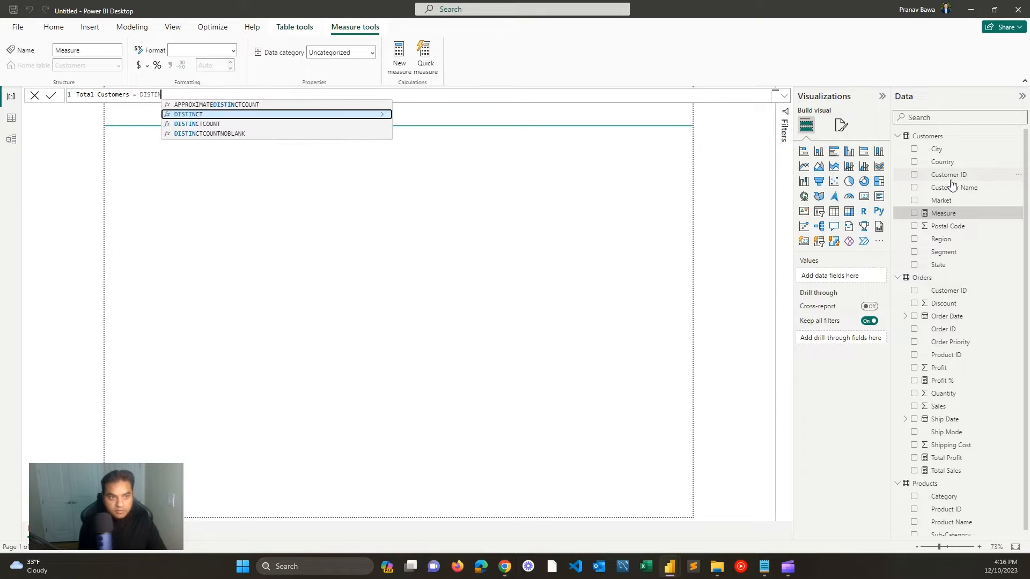
{"action": "key", "text": "Down"}
{"action": "key", "text": "Tab"}
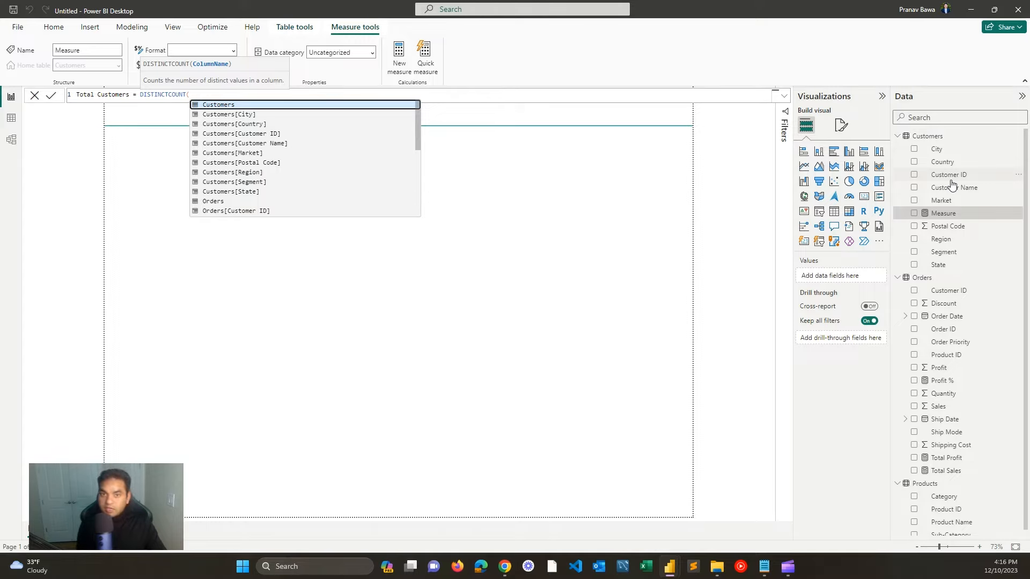
{"action": "type", "text": "Customer"}
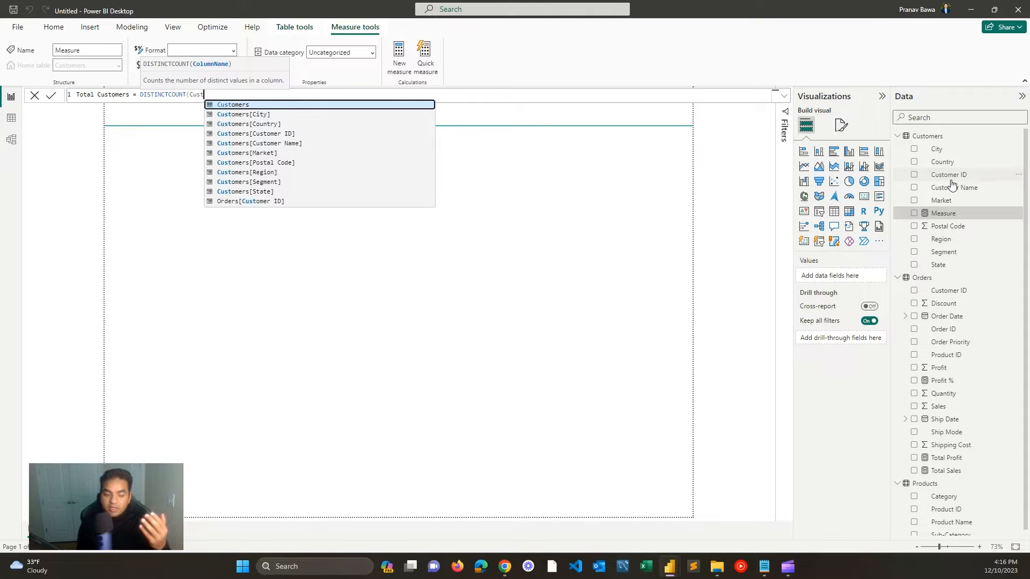
{"action": "type", "text": "s[Customer ID]"}
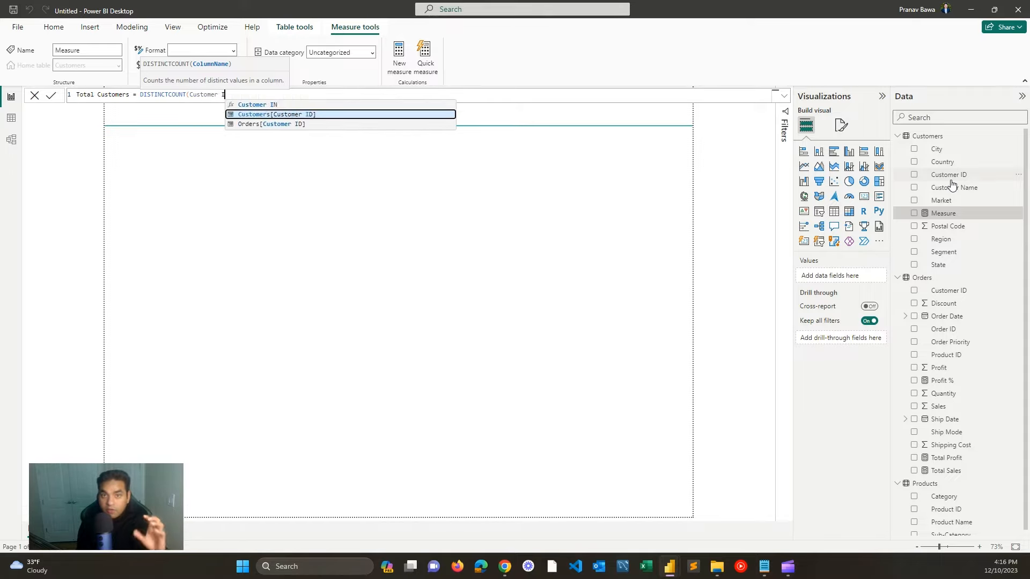
{"action": "type", "text": ")"}
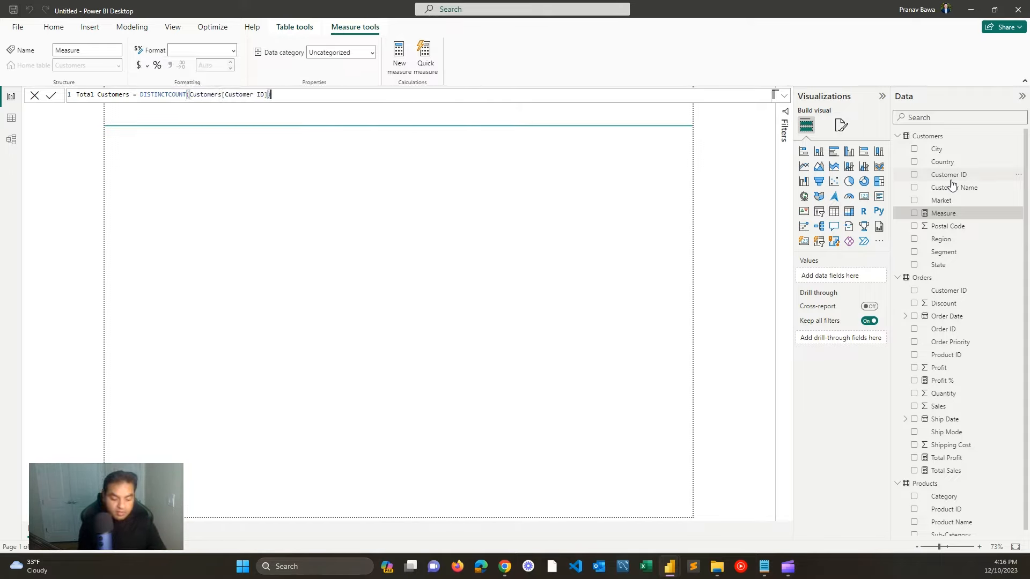
{"action": "key", "text": "Return"}
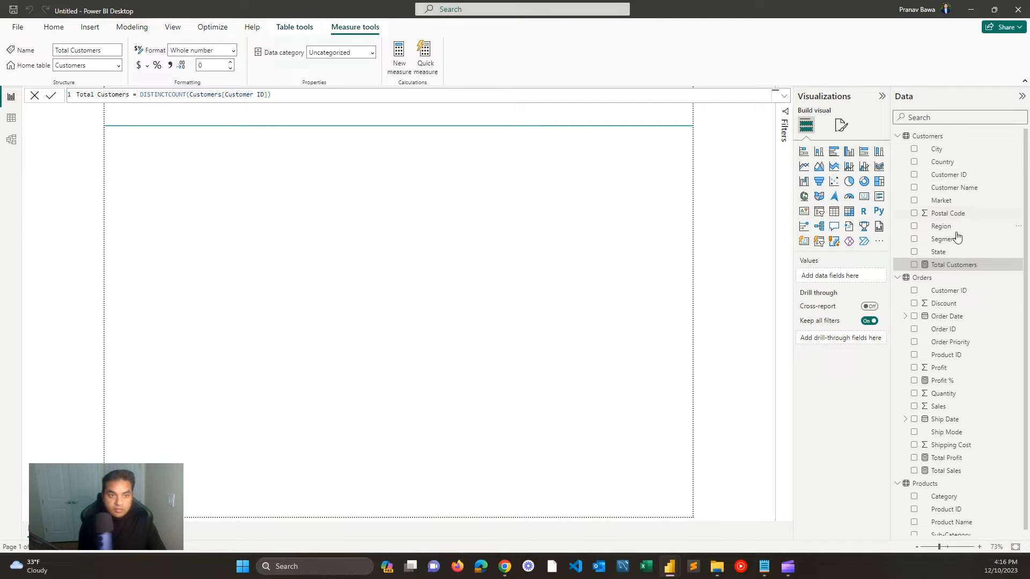
Step: Check the Total Customers measure in a temporary card against the finished Superstore_v2 report, and delete the card
{"action": "left_click_drag", "start_coordinate": [954, 266], "coordinate": [365, 307]}
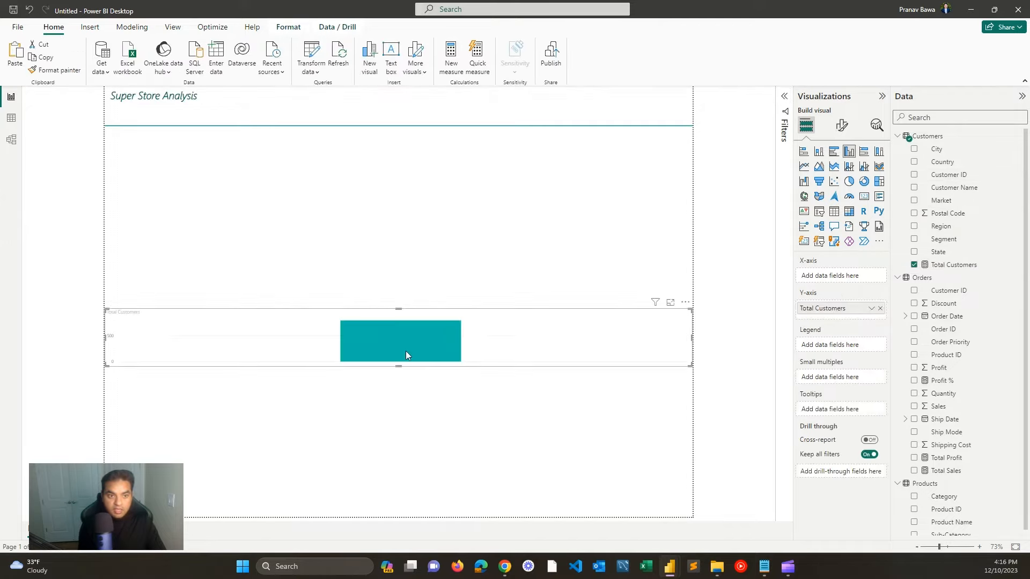
{"action": "left_click", "coordinate": [863, 197]}
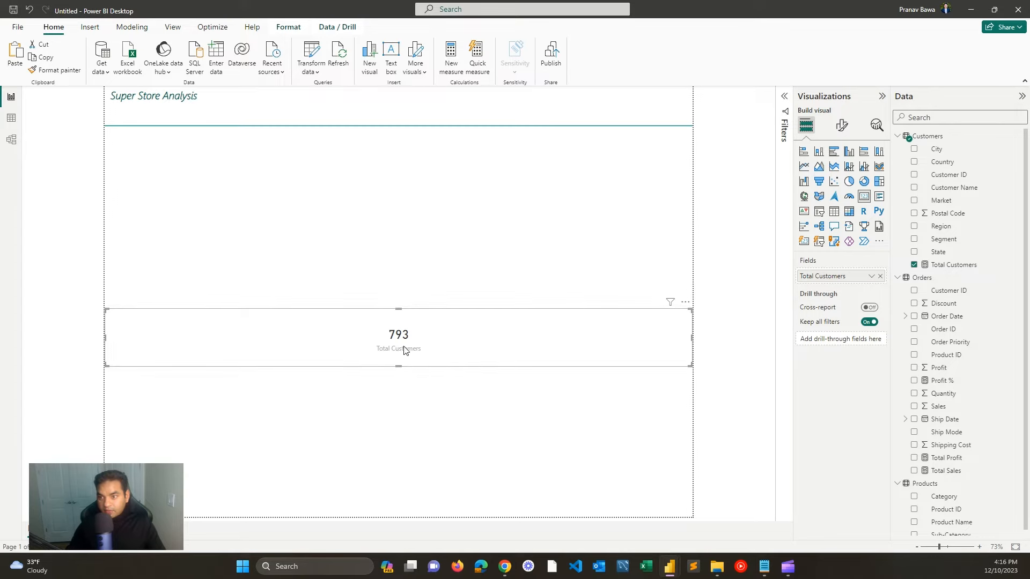
{"action": "mouse_move", "coordinate": [669, 566]}
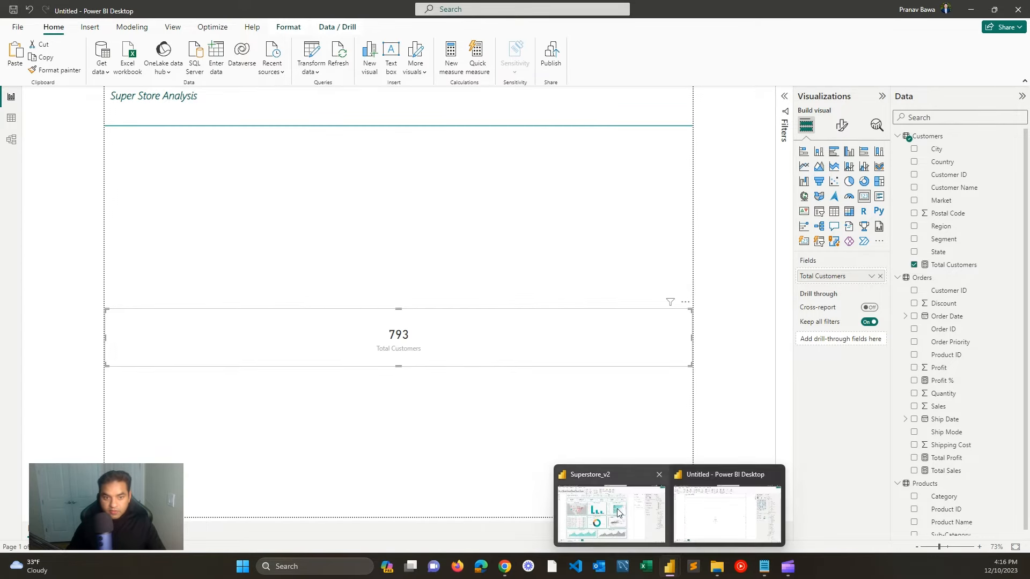
{"action": "left_click", "coordinate": [611, 507]}
{"action": "left_click", "coordinate": [970, 11]}
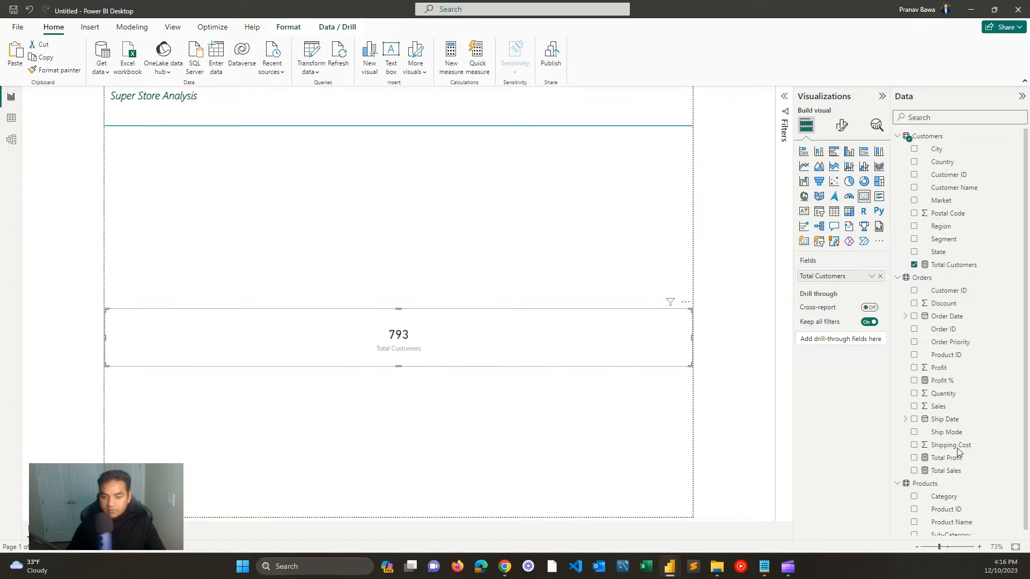
{"action": "key", "text": "Delete"}
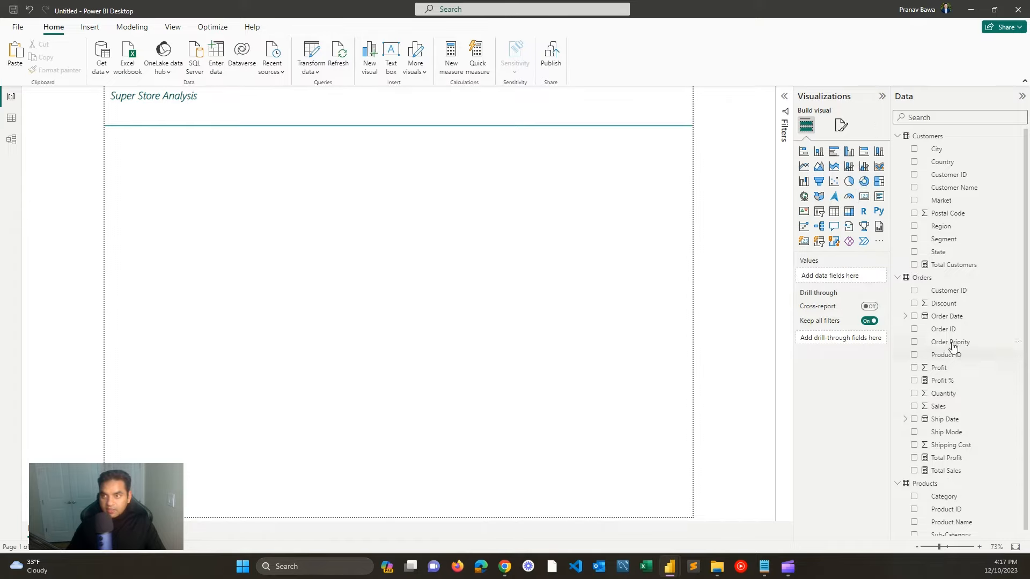
Step: Add a column chart of the Orders table's Discount field to the page, delete it, and add it again
{"action": "left_click_drag", "start_coordinate": [944, 303], "coordinate": [372, 317]}
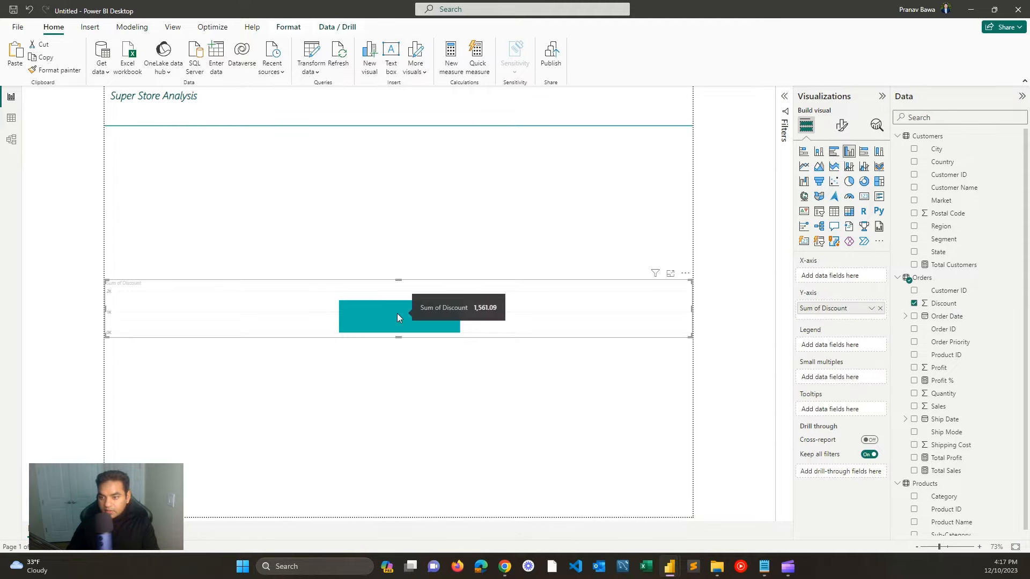
{"action": "key", "text": "Delete"}
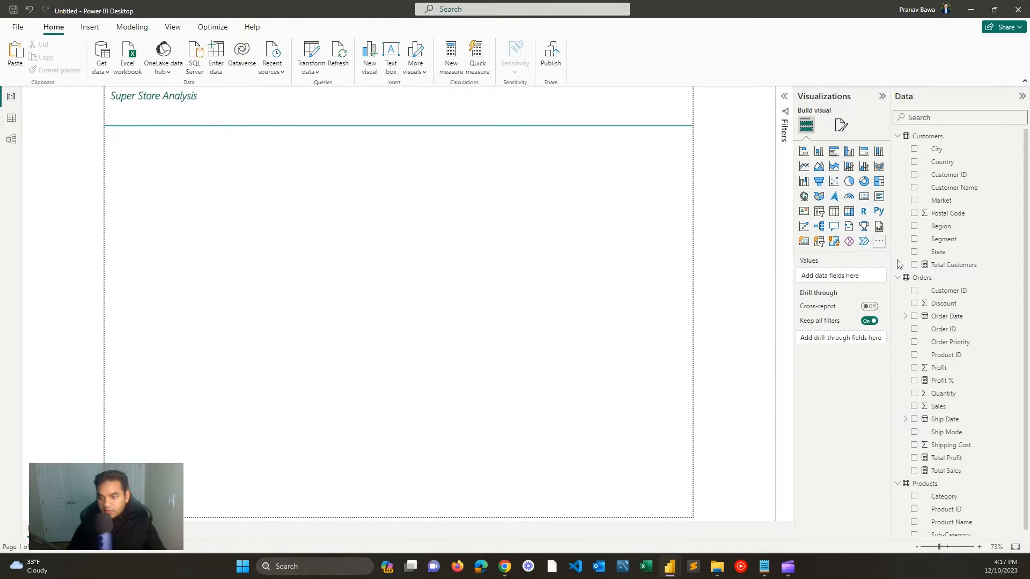
{"action": "right_click", "coordinate": [948, 306]}
{"action": "left_click_drag", "start_coordinate": [986, 309], "coordinate": [415, 310]}
{"action": "mouse_move", "coordinate": [419, 317]}
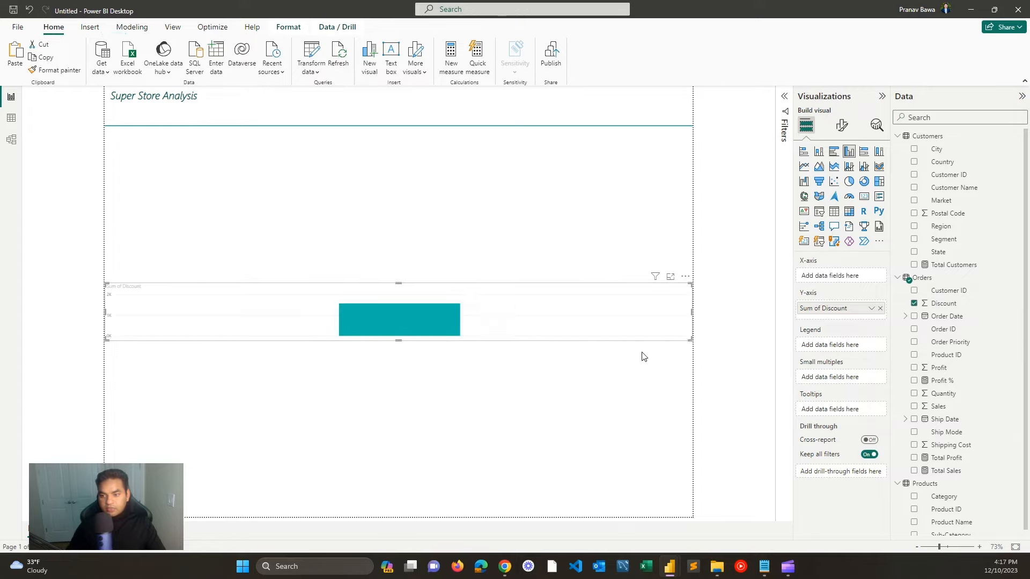
Step: Shrink the Discount column chart and delete it from the page
{"action": "left_click_drag", "start_coordinate": [690, 339], "coordinate": [343, 383]}
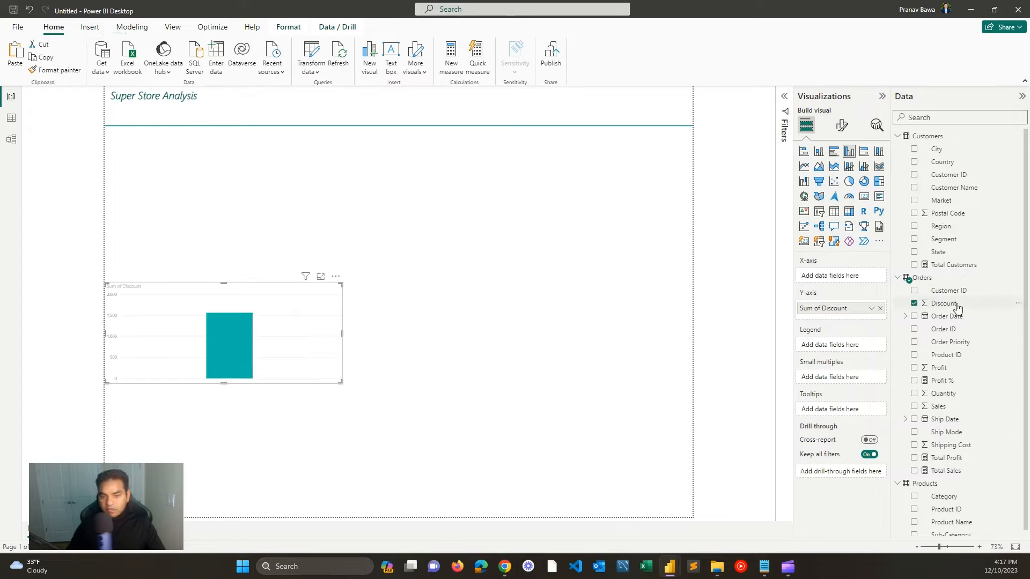
{"action": "key", "text": "Delete"}
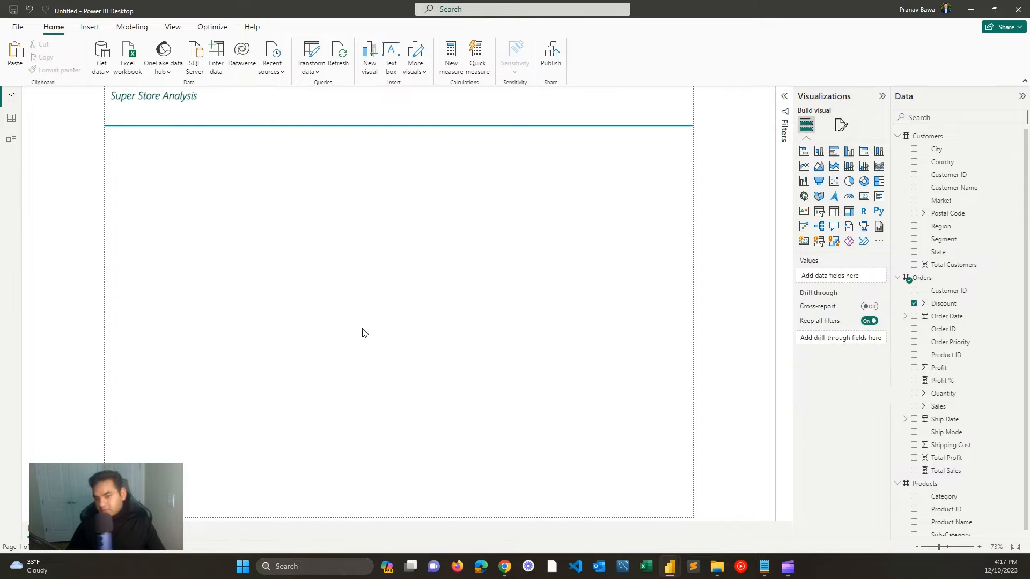
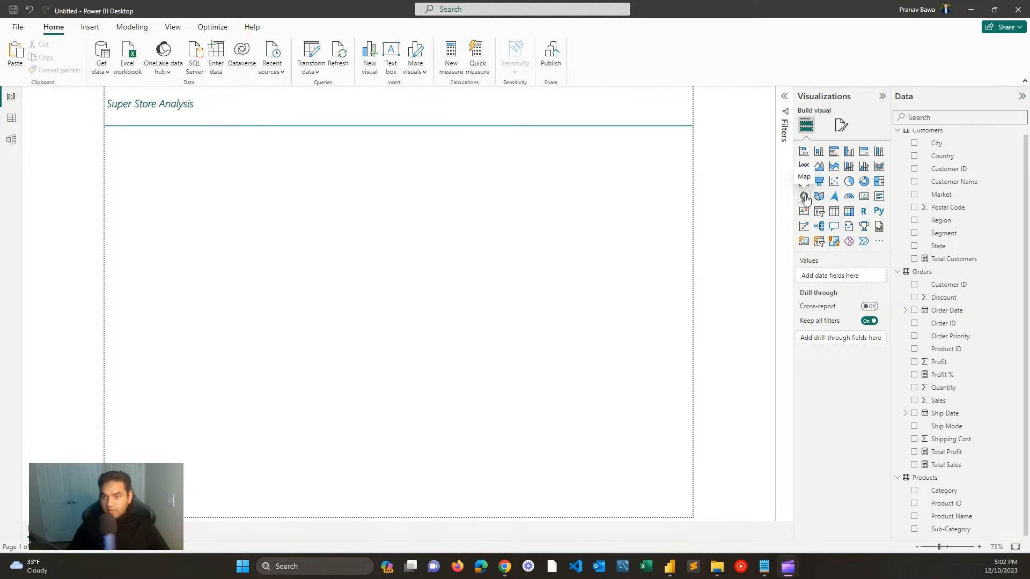
Step: Add a map visual, resize it to less than half the page width, and place it directly below the header line
{"action": "left_click", "coordinate": [804, 197]}
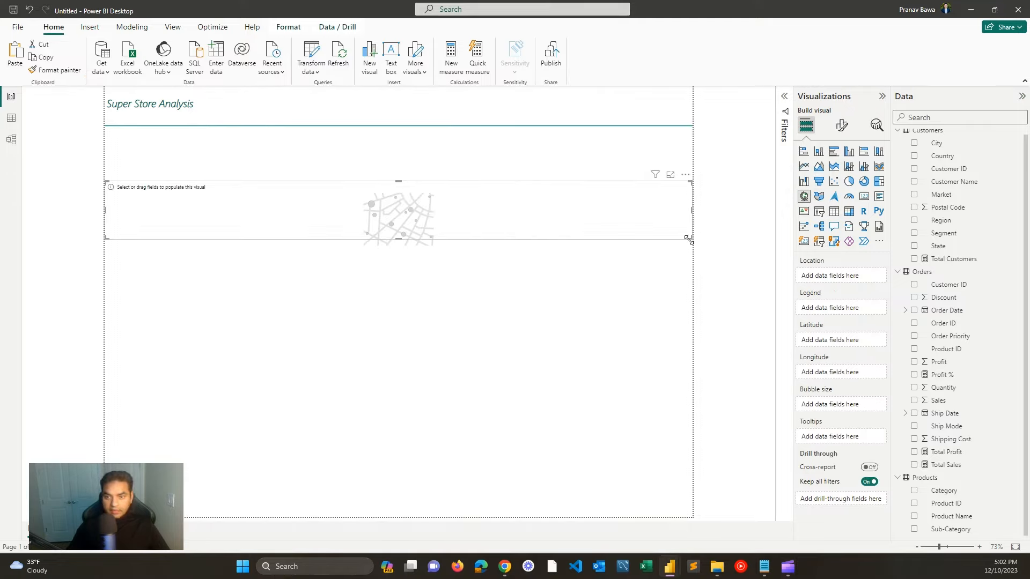
{"action": "left_click_drag", "start_coordinate": [689, 240], "coordinate": [342, 337]}
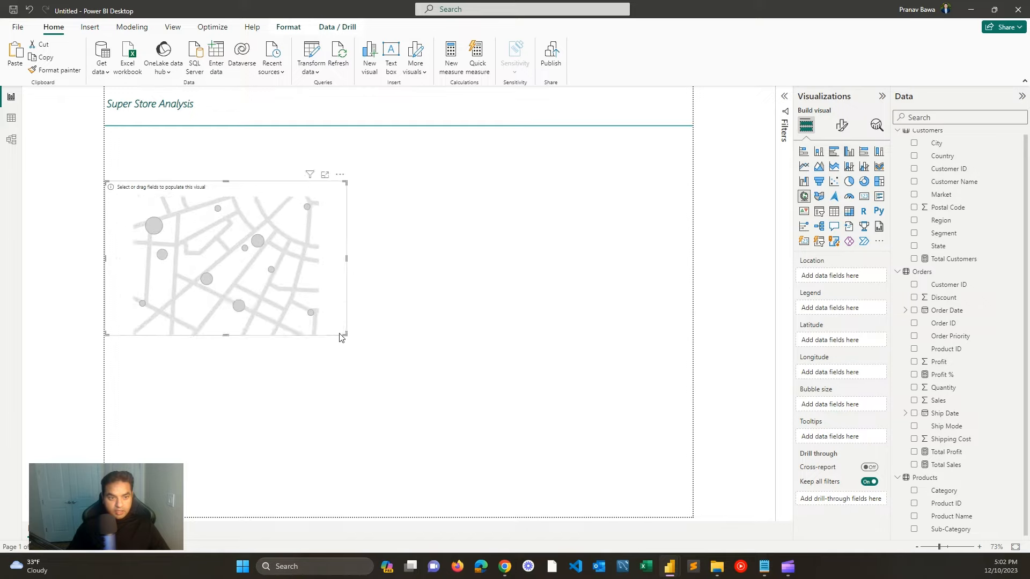
{"action": "left_click_drag", "start_coordinate": [240, 296], "coordinate": [242, 246]}
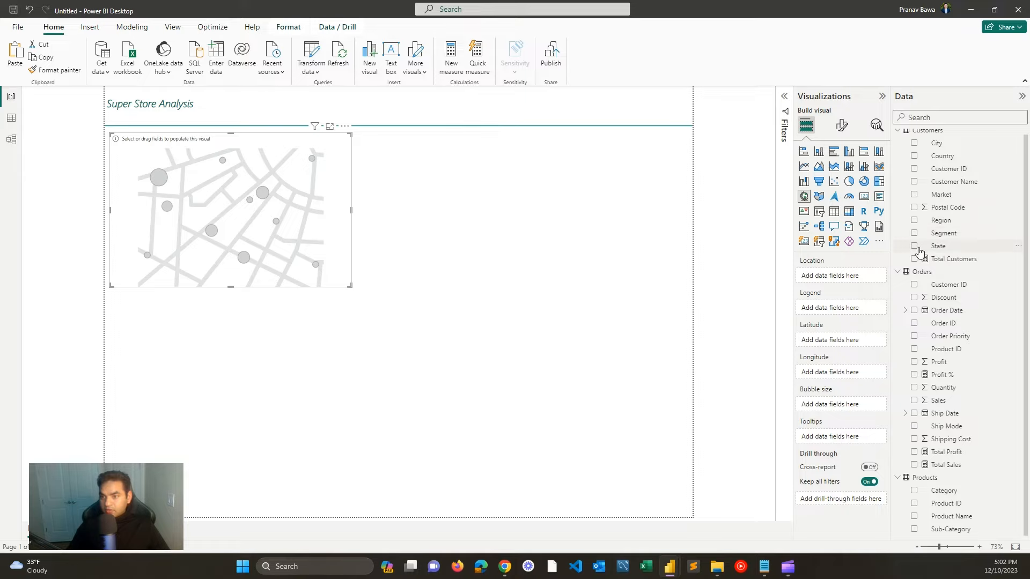
Step: Set the Customers table's State field as the map's location and enlarge the map slightly
{"action": "scroll", "coordinate": [944, 188], "scroll_direction": "up", "scroll_amount": 1}
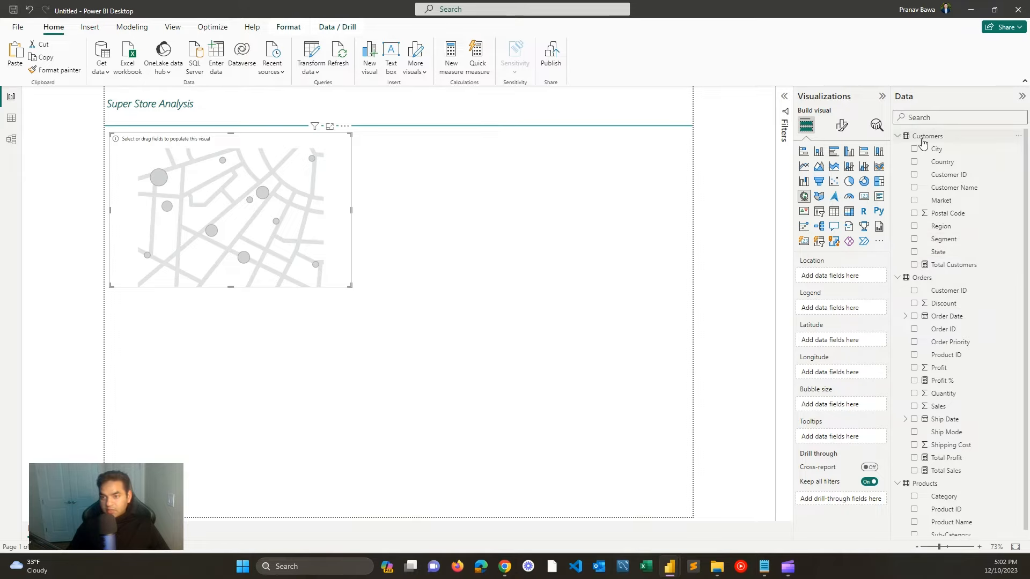
{"action": "left_click_drag", "start_coordinate": [914, 252], "coordinate": [821, 275]}
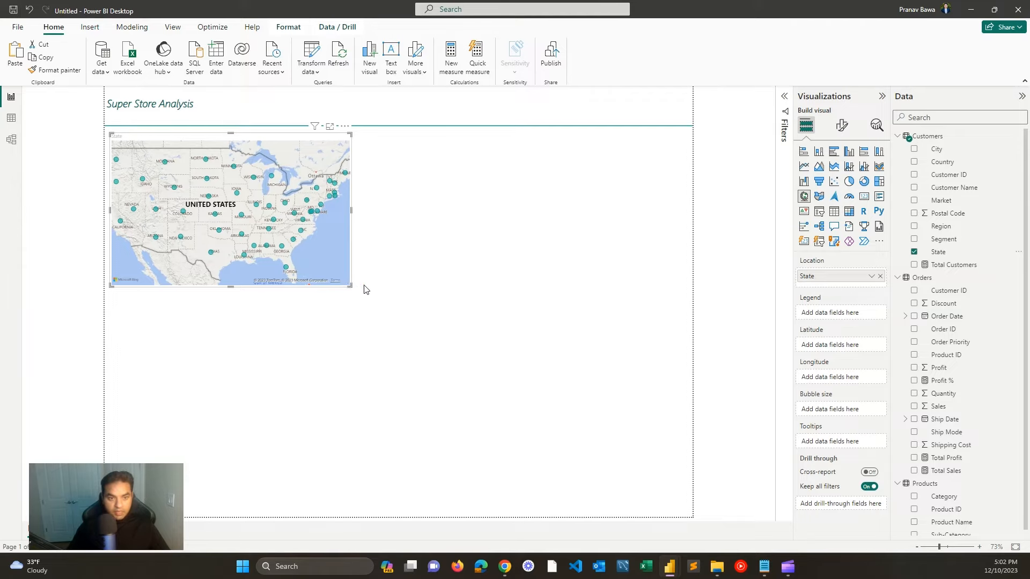
{"action": "left_click_drag", "start_coordinate": [352, 287], "coordinate": [394, 296]}
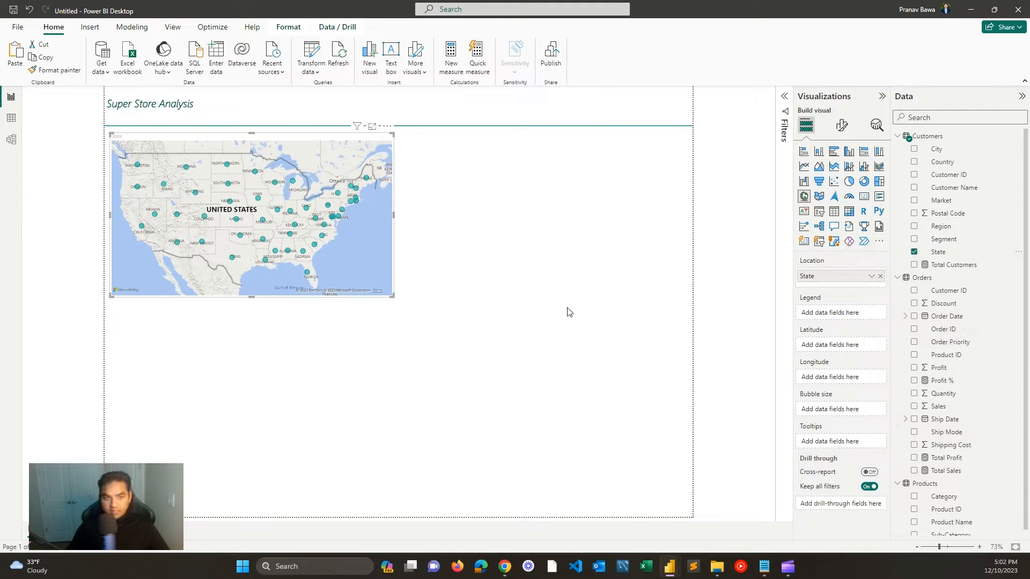
{"action": "mouse_move", "coordinate": [305, 256]}
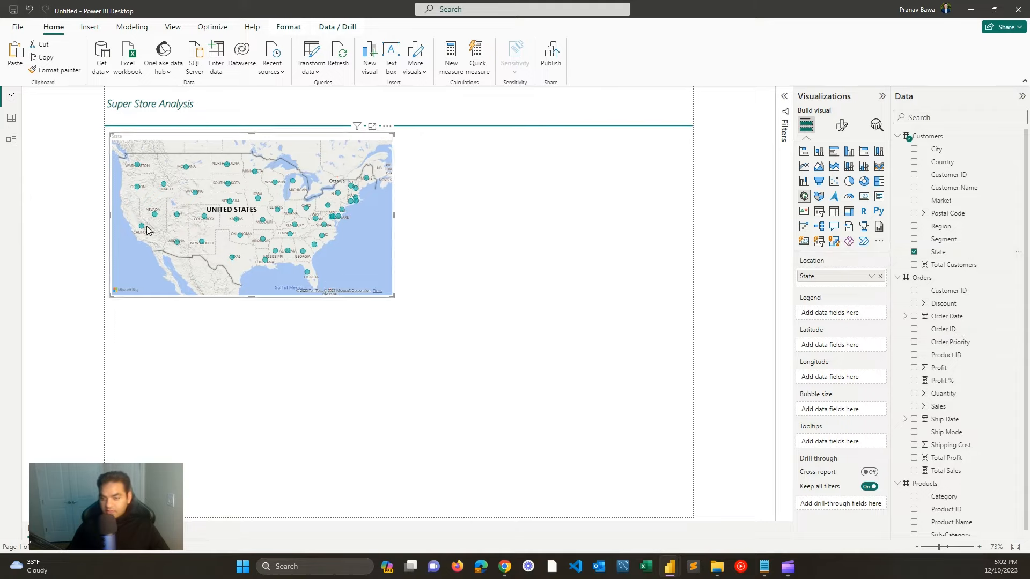
Step: Size the map bubbles by the Total Sales measure and narrow the map slightly
{"action": "left_click", "coordinate": [914, 471]}
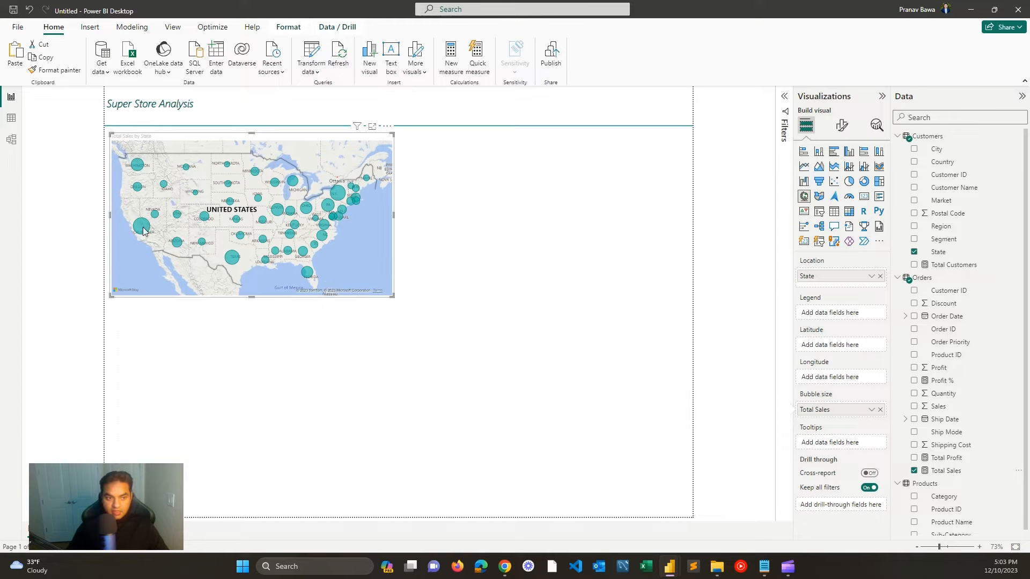
{"action": "mouse_move", "coordinate": [150, 168]}
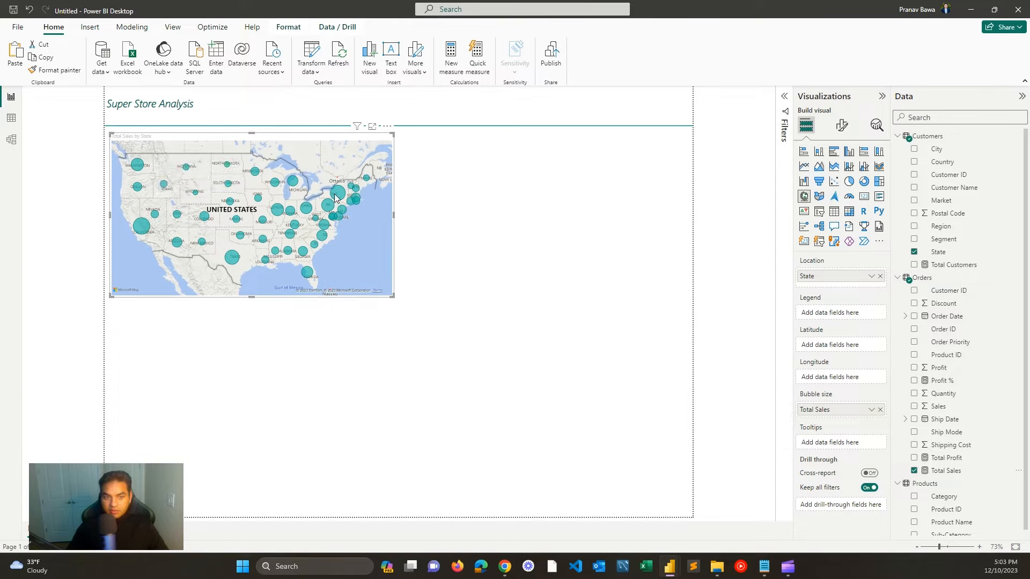
{"action": "left_click_drag", "start_coordinate": [394, 296], "coordinate": [356, 296]}
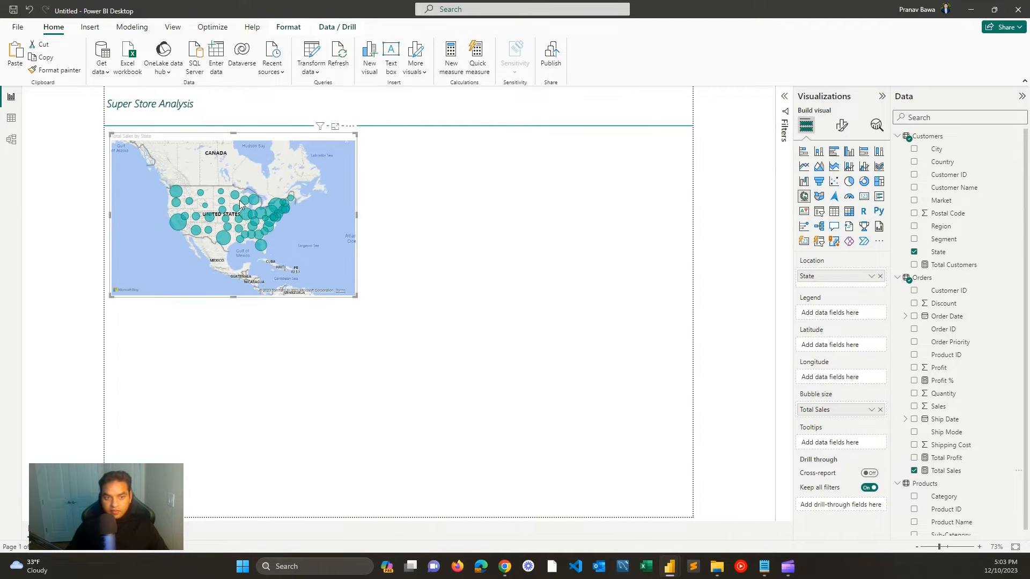
Step: Set the map style to Grayscale
{"action": "left_click", "coordinate": [841, 125]}
{"action": "left_click", "coordinate": [832, 201]}
{"action": "left_click", "coordinate": [873, 268]}
{"action": "left_click", "coordinate": [806, 125]}
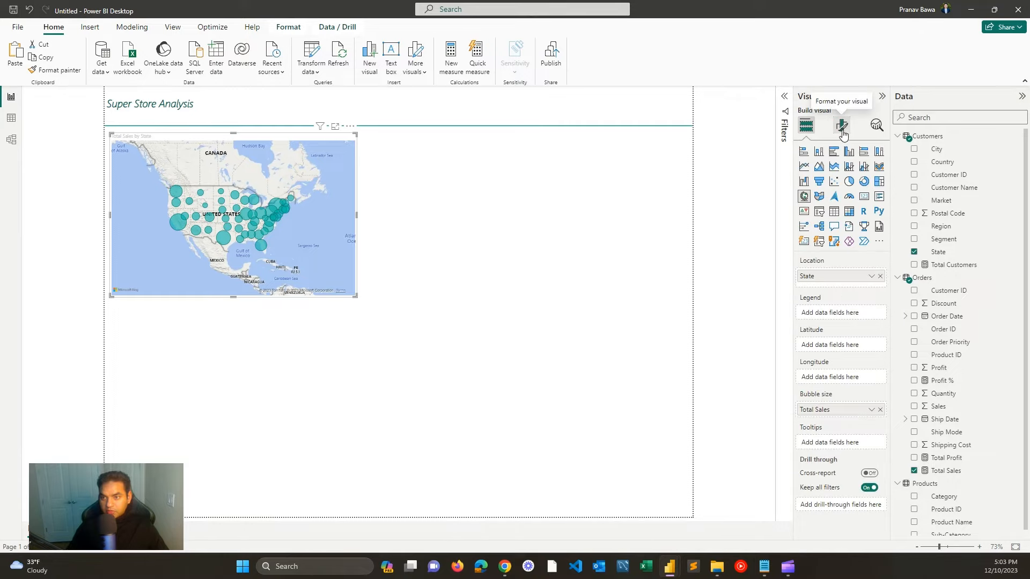
{"action": "left_click", "coordinate": [843, 127]}
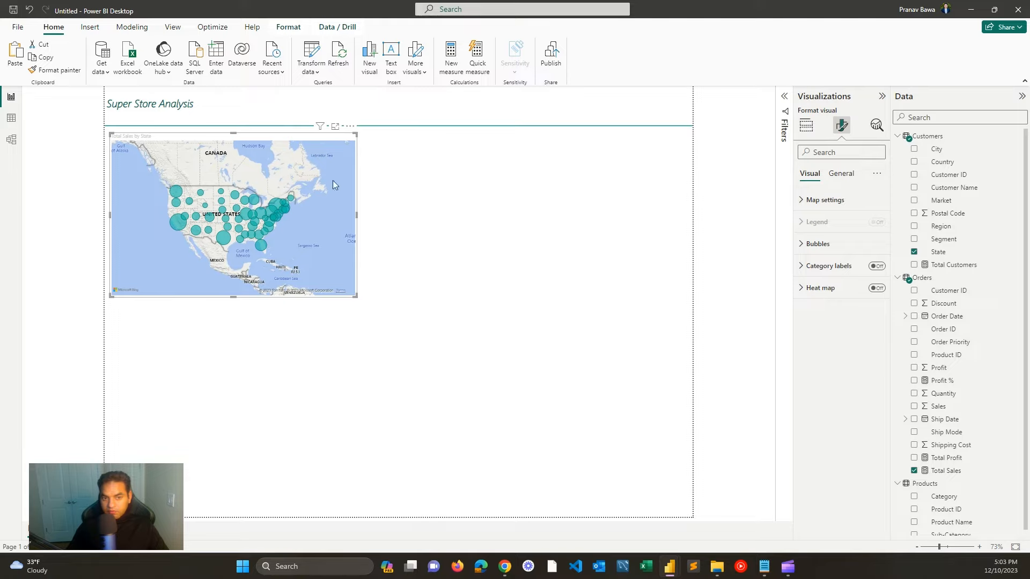
{"action": "left_click", "coordinate": [829, 202]}
{"action": "left_click", "coordinate": [836, 255]}
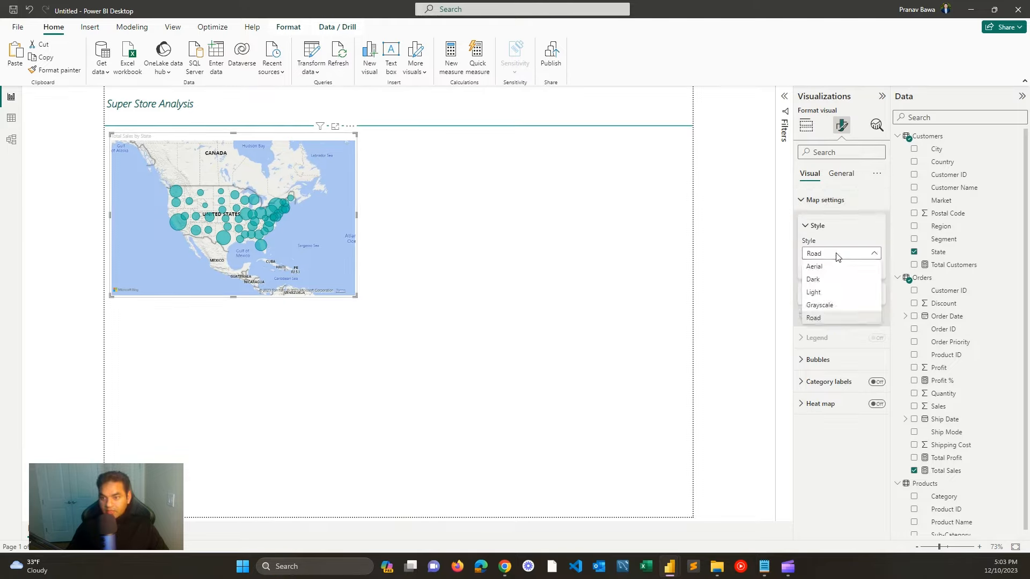
{"action": "left_click", "coordinate": [827, 304]}
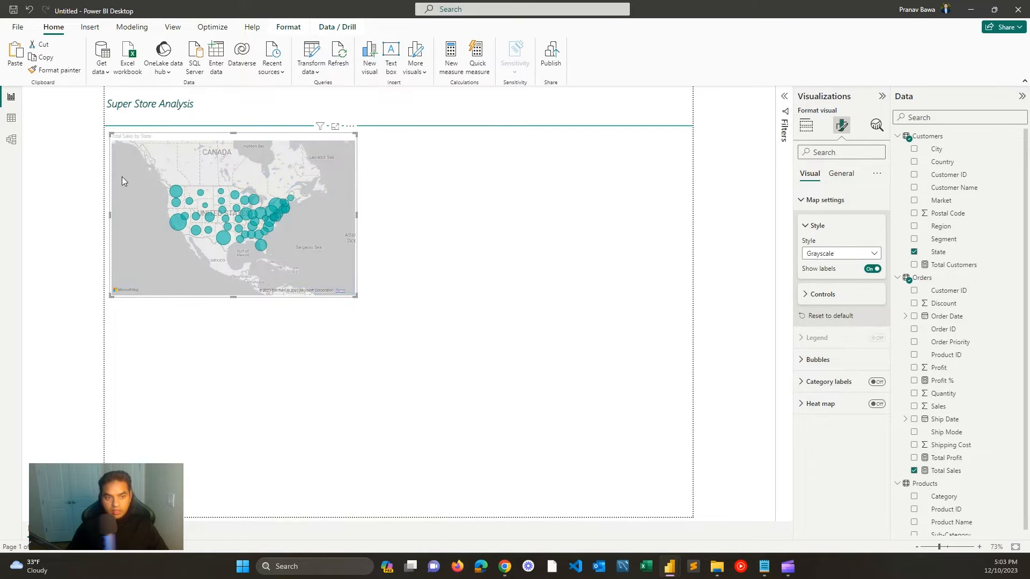
Step: Set the map's bubble size to 3
{"action": "left_click", "coordinate": [806, 125]}
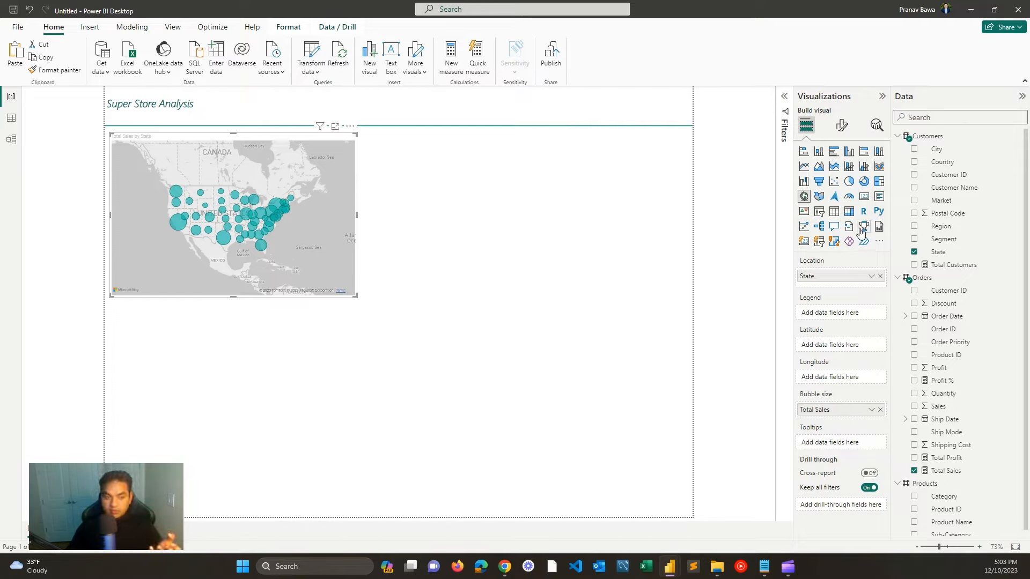
{"action": "left_click", "coordinate": [842, 127]}
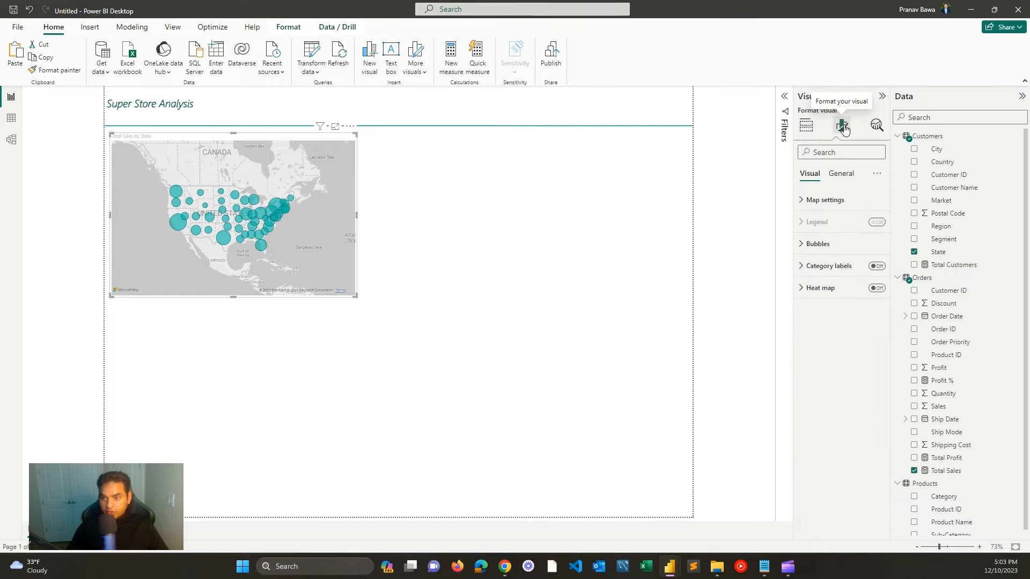
{"action": "left_click", "coordinate": [838, 246]}
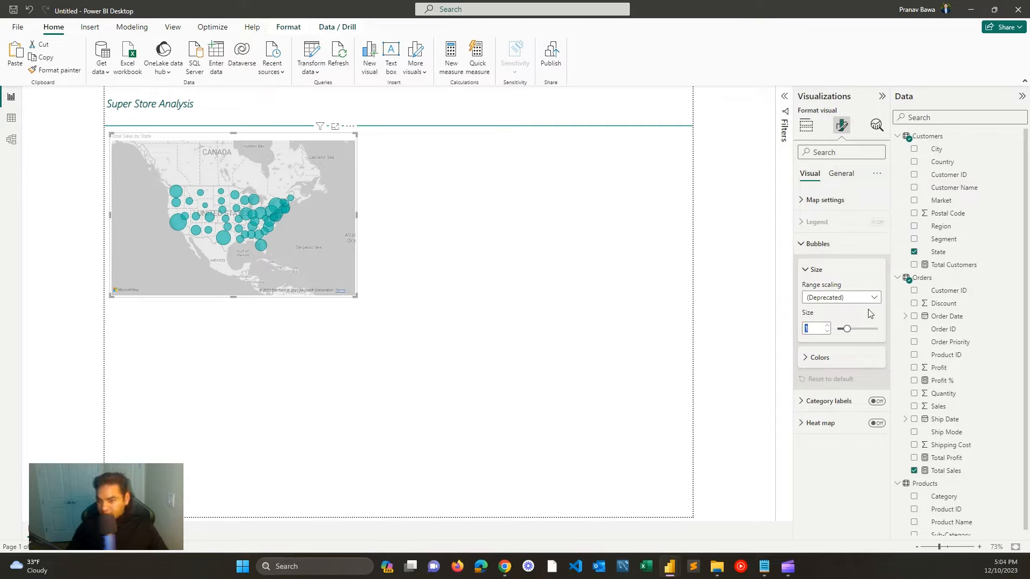
{"action": "type", "text": "3"}
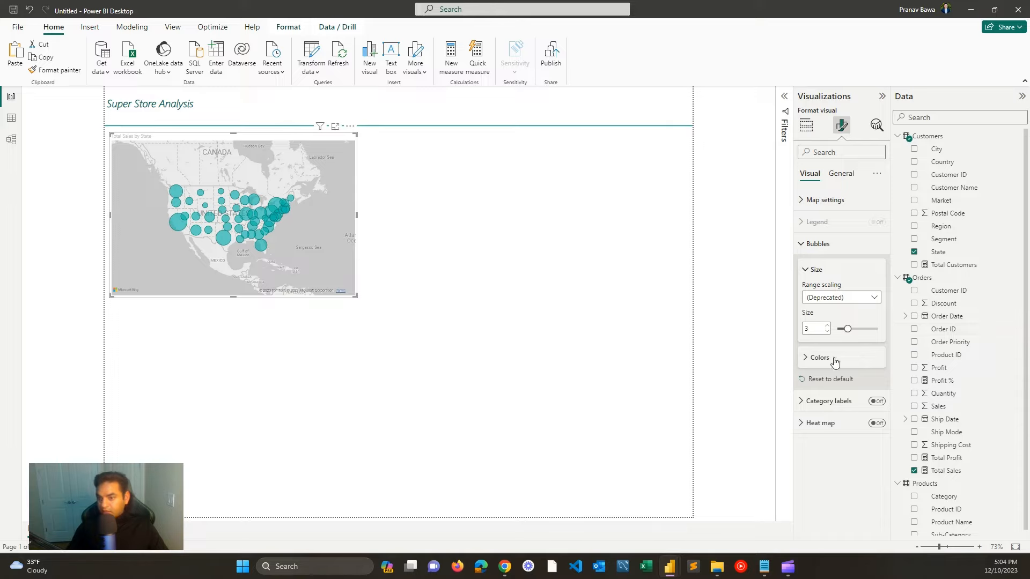
Step: Open conditional formatting for the default bubble color and choose the Gradient format style
{"action": "left_click", "coordinate": [834, 363]}
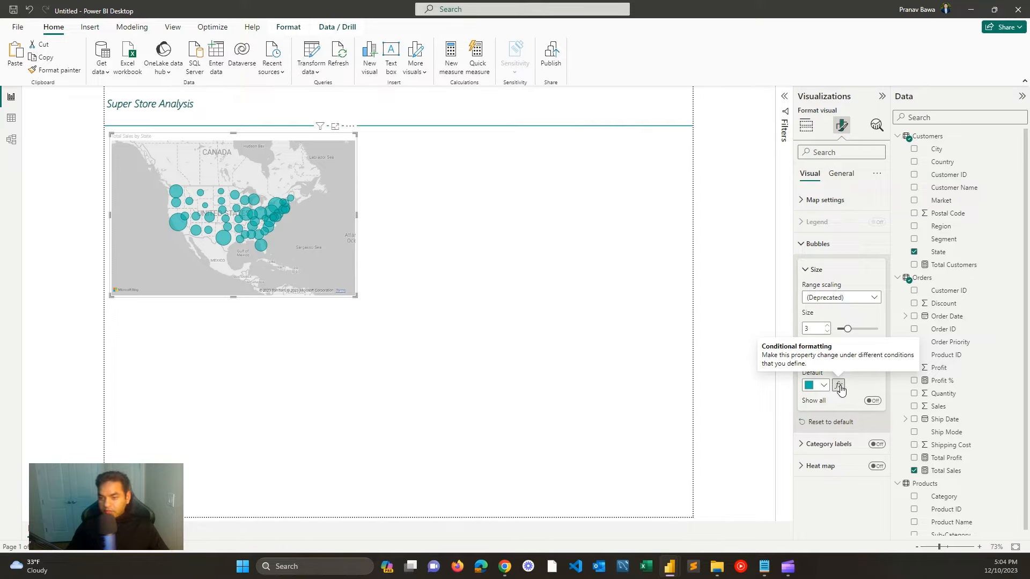
{"action": "left_click", "coordinate": [839, 387]}
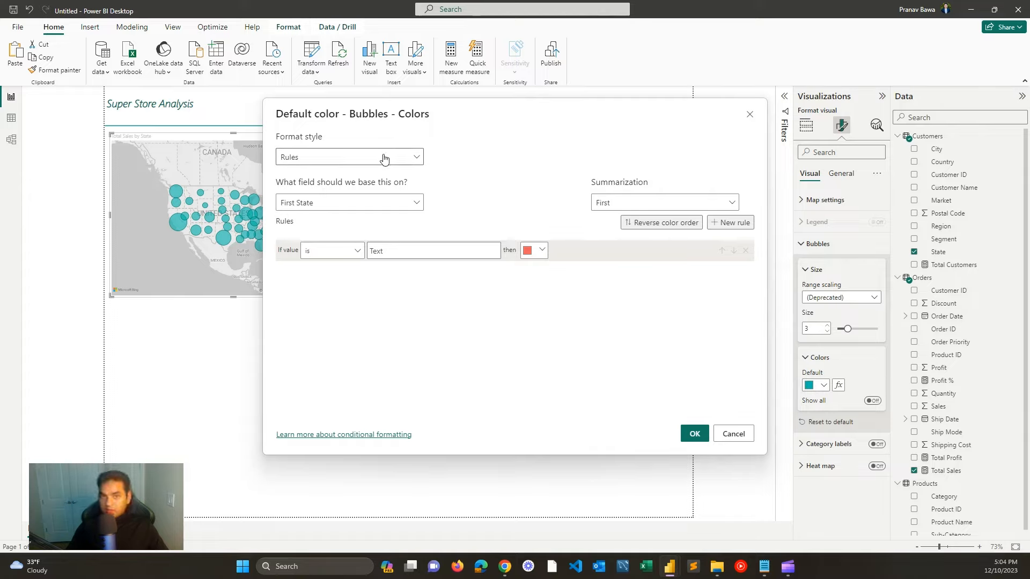
{"action": "left_click", "coordinate": [305, 158]}
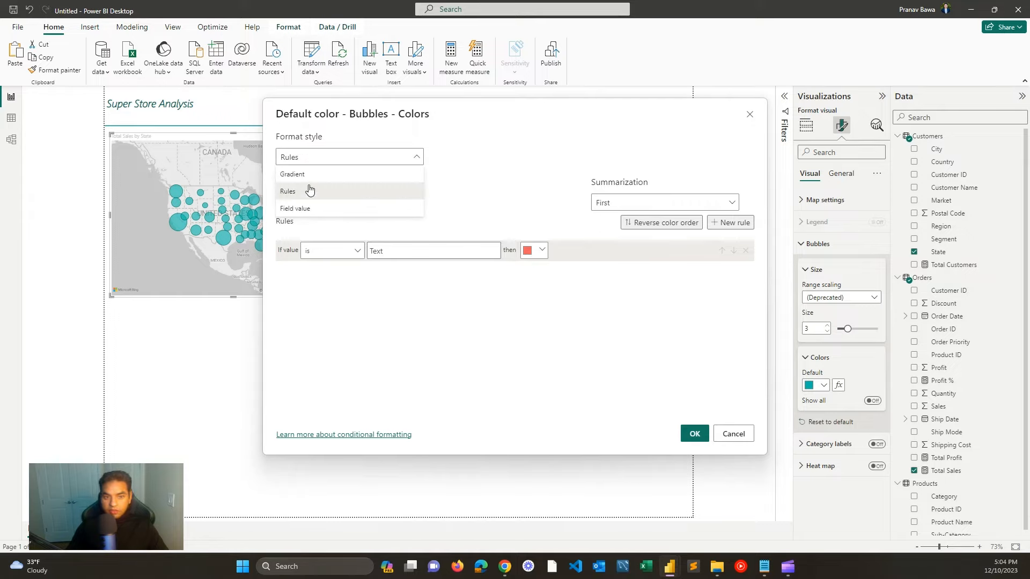
{"action": "left_click", "coordinate": [309, 175]}
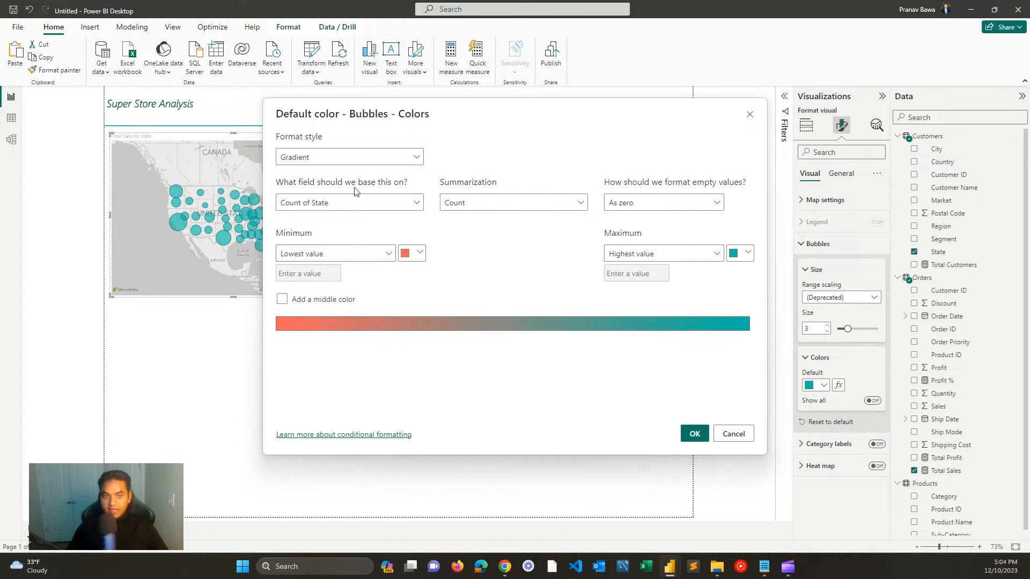
Step: Base the bubble gradient on the Orders table's Total Sales measure, leave out a middle color, and apply it
{"action": "left_click", "coordinate": [358, 203]}
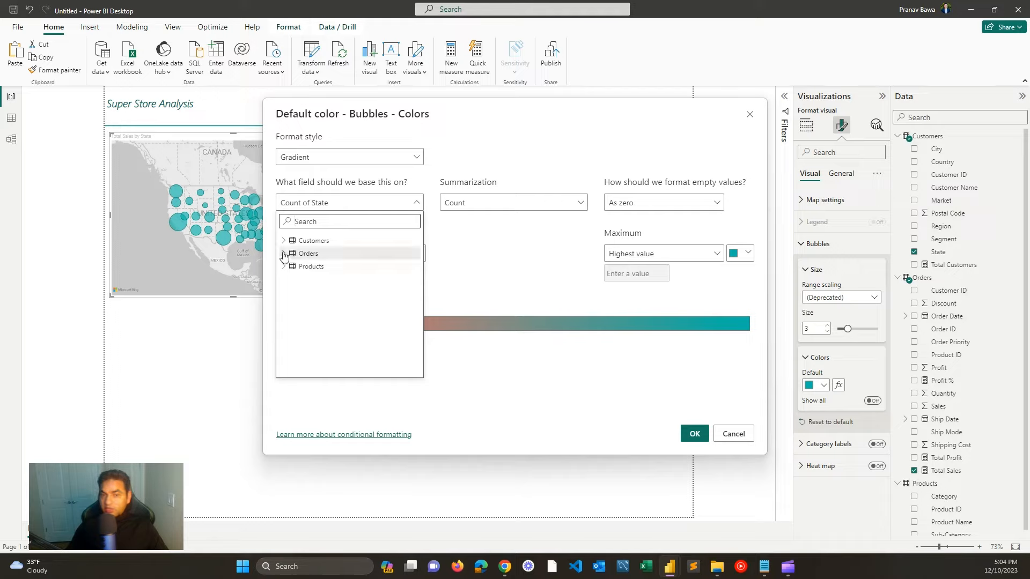
{"action": "left_click", "coordinate": [530, 247]}
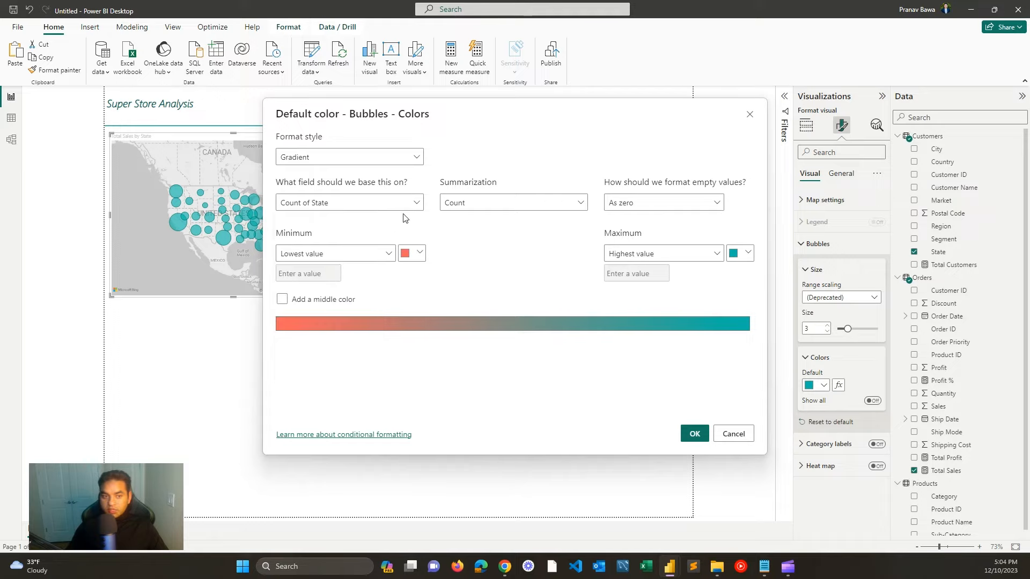
{"action": "left_click", "coordinate": [332, 204]}
{"action": "left_click", "coordinate": [282, 254]}
{"action": "scroll", "coordinate": [314, 268], "scroll_direction": "down", "scroll_amount": 3}
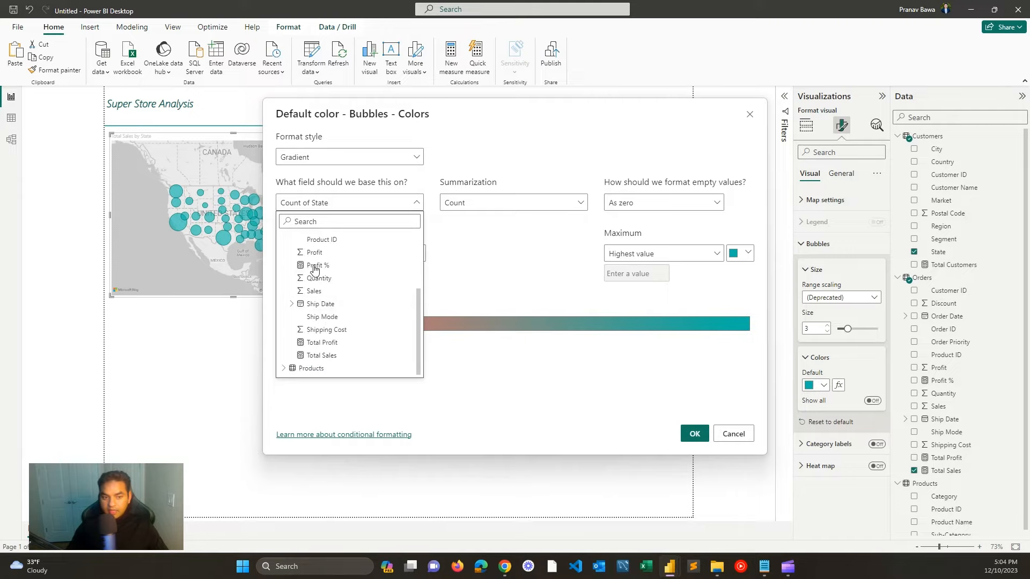
{"action": "left_click", "coordinate": [324, 356]}
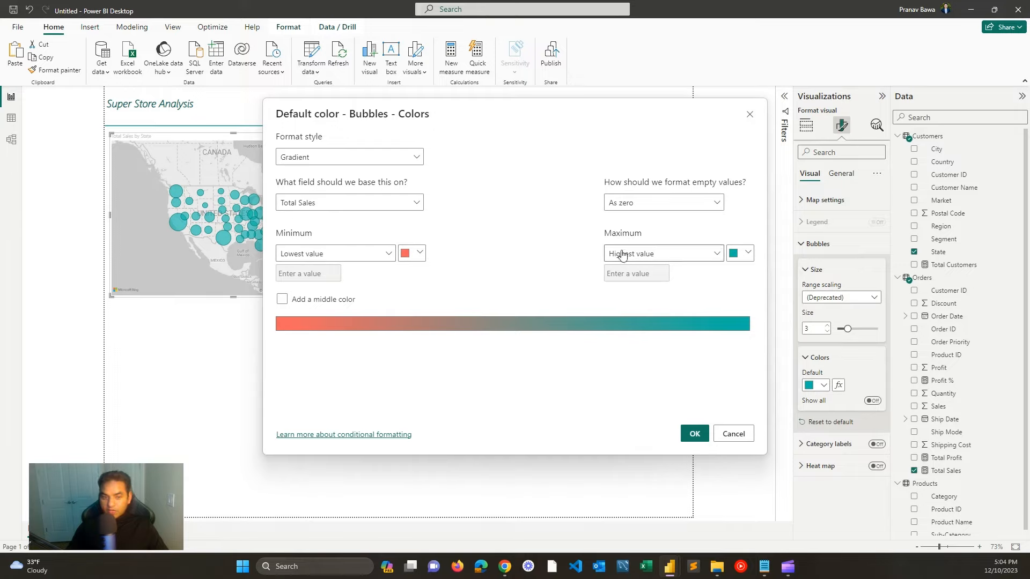
{"action": "left_click", "coordinate": [326, 302]}
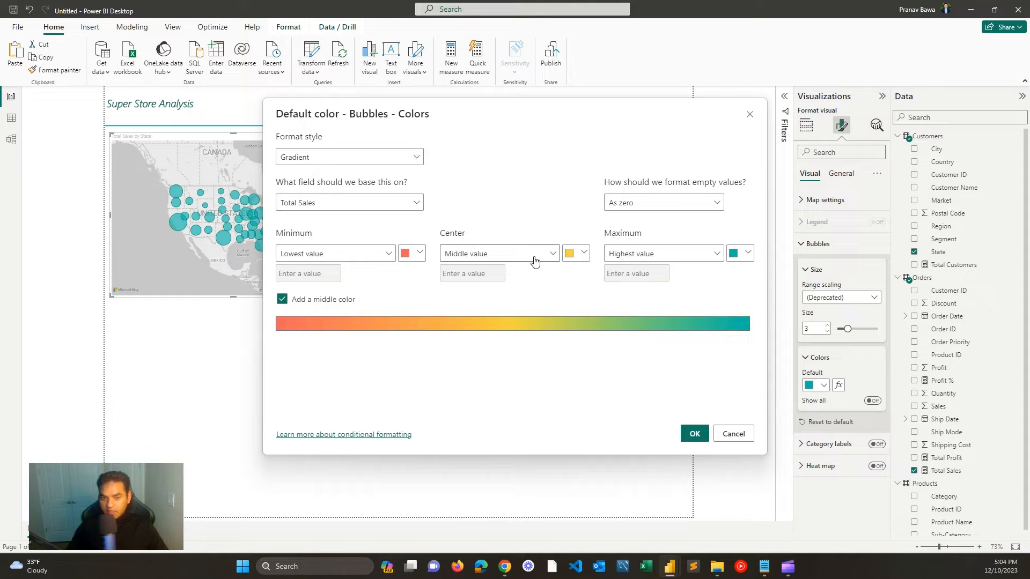
{"action": "left_click", "coordinate": [340, 301]}
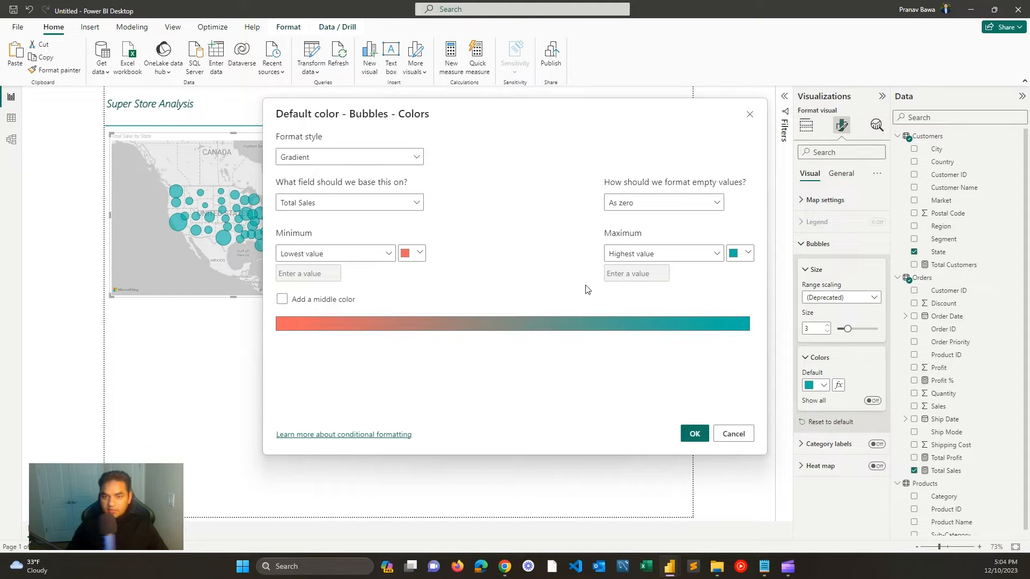
{"action": "left_click", "coordinate": [693, 435]}
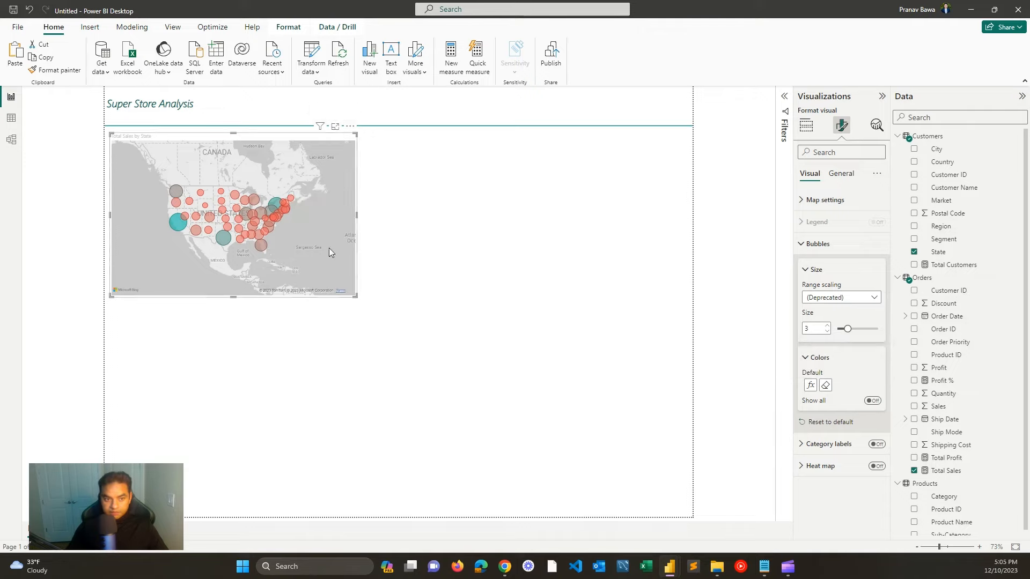
Step: Change the map's title to "Sales by State" and set its text color to dark teal
{"action": "left_click", "coordinate": [840, 174]}
{"action": "left_click", "coordinate": [858, 220]}
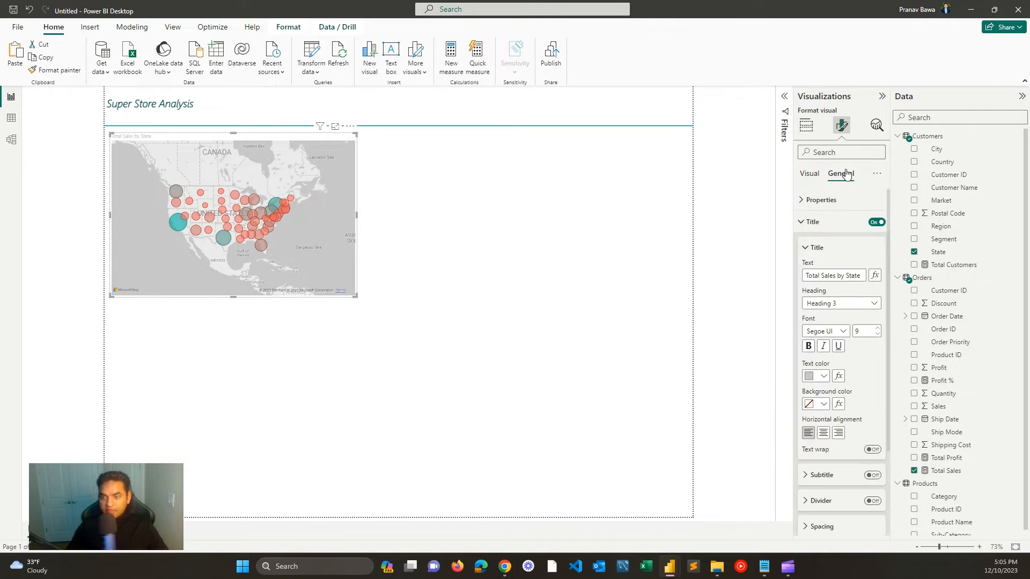
{"action": "left_click", "coordinate": [822, 275]}
{"action": "key", "text": "BackSpace"}
{"action": "key", "text": "BackSpace"}
{"action": "key", "text": "BackSpace"}
{"action": "key", "text": "BackSpace"}
{"action": "key", "text": "BackSpace"}
{"action": "key", "text": "BackSpace"}
{"action": "left_click", "coordinate": [823, 376]}
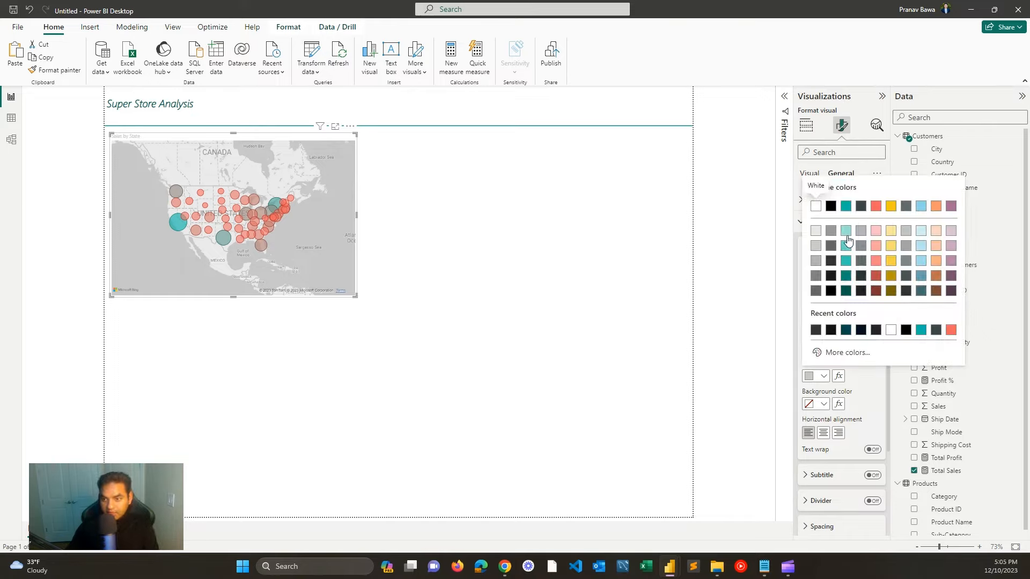
{"action": "left_click", "coordinate": [850, 275]}
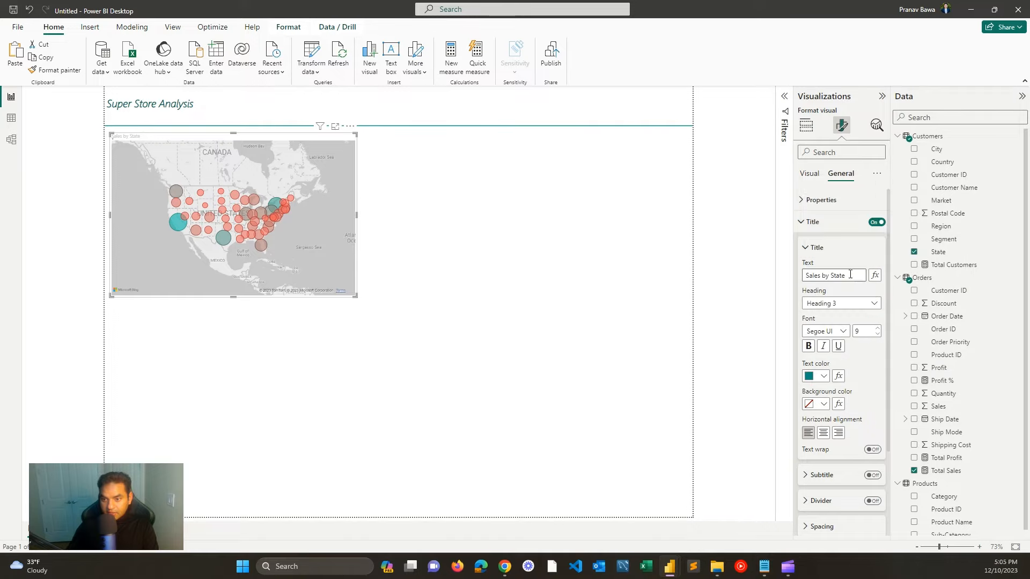
Step: Center the map's title horizontally and set its font size to 14
{"action": "left_click", "coordinate": [824, 432]}
{"action": "left_click", "coordinate": [878, 328]}
{"action": "left_click", "coordinate": [878, 328]}
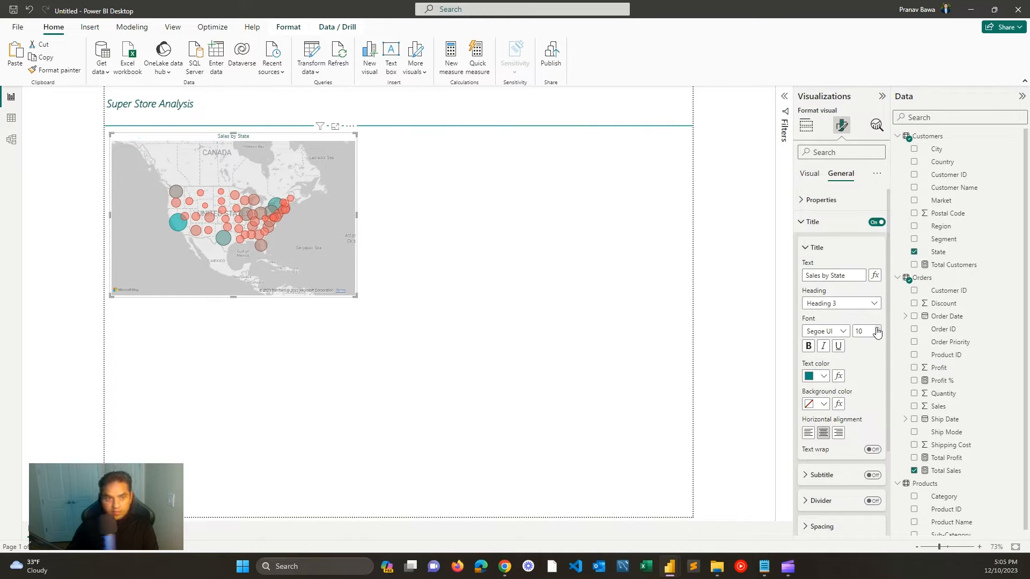
{"action": "left_click", "coordinate": [878, 328]}
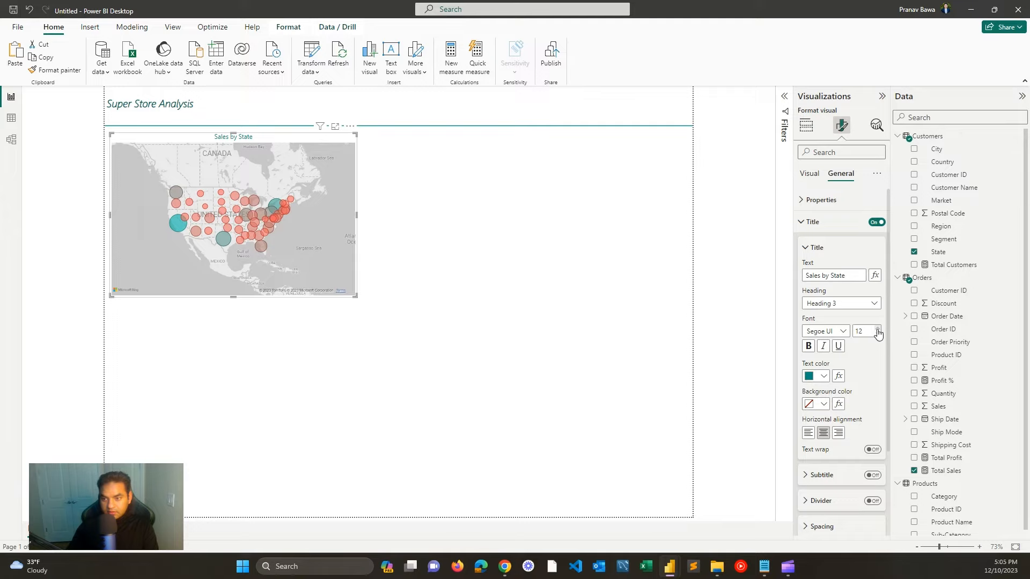
{"action": "left_click", "coordinate": [878, 328]}
{"action": "left_click", "coordinate": [878, 328]}
Step: Apply bold and italic styling to the map's "Sales by State" title
{"action": "left_click", "coordinate": [808, 346]}
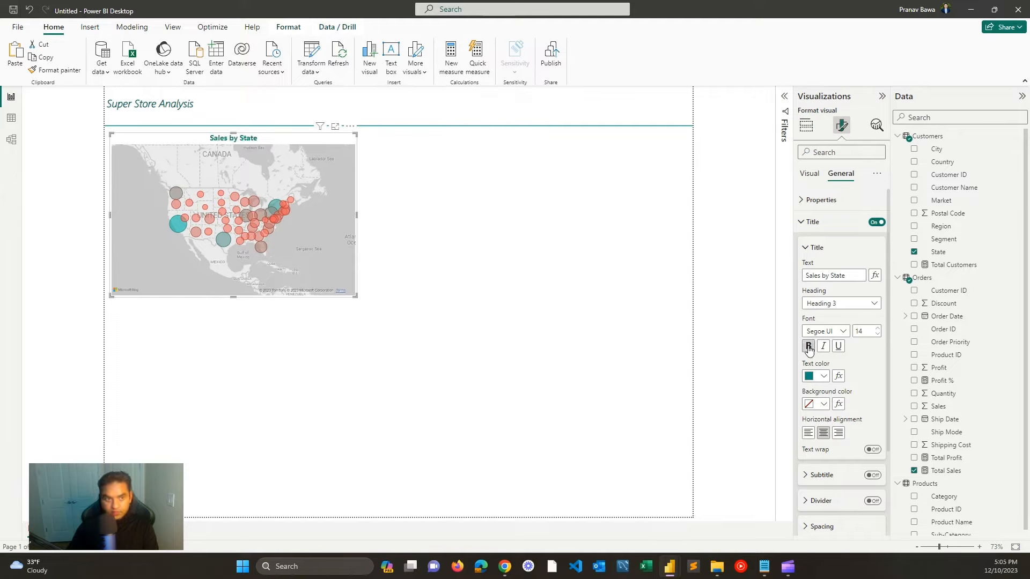
{"action": "left_click", "coordinate": [823, 346]}
{"action": "left_click", "coordinate": [812, 350]}
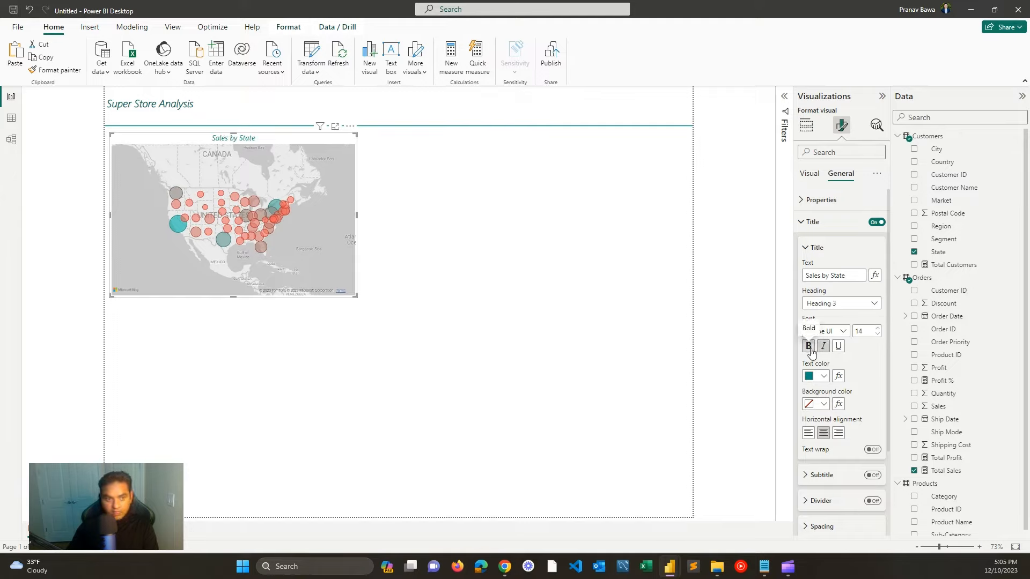
{"action": "left_click", "coordinate": [812, 350]}
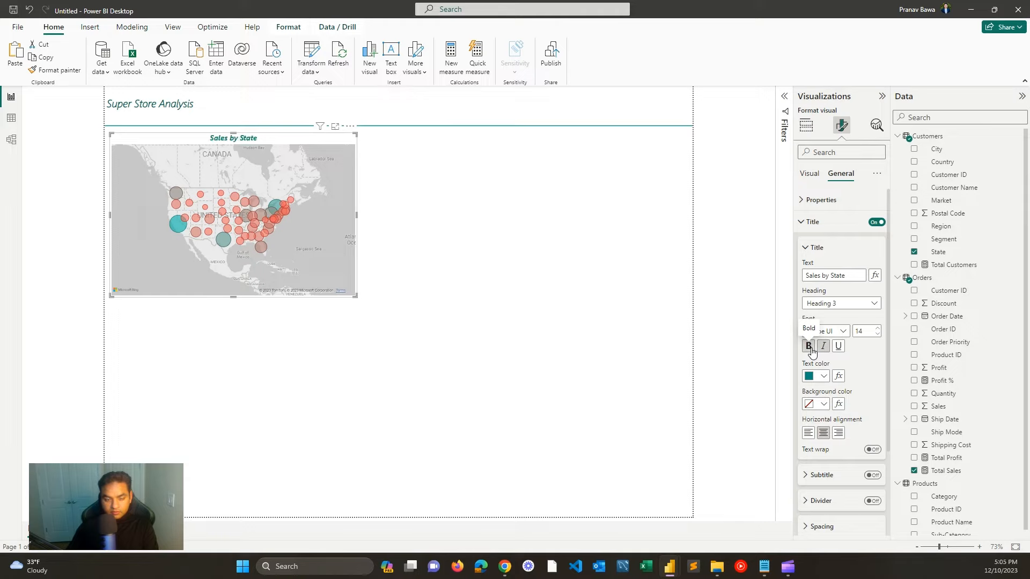
{"action": "left_click", "coordinate": [488, 241]}
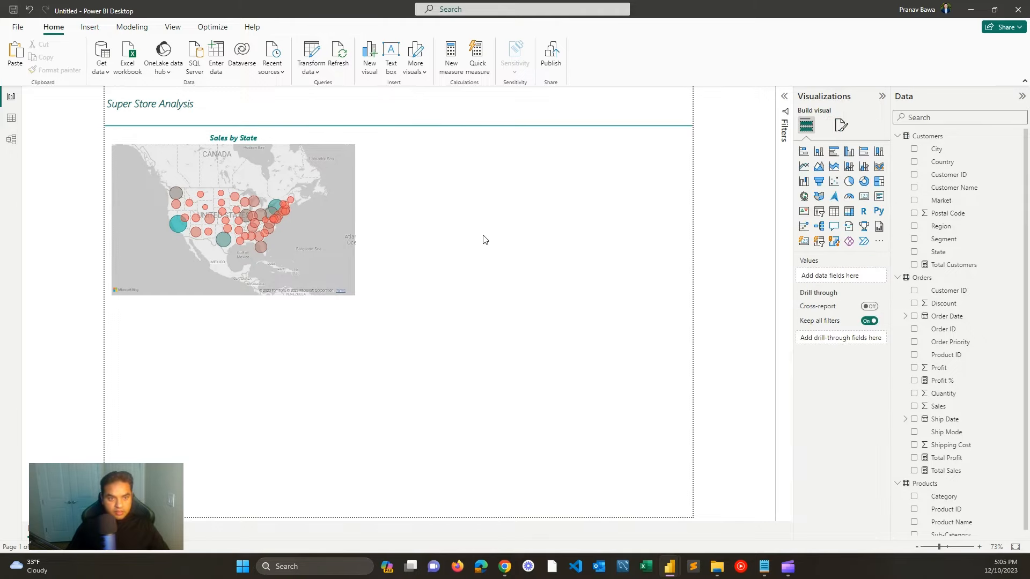
Step: Remove the bold styling from the map's title and set its font to Arial Unicode MS
{"action": "left_click", "coordinate": [242, 140]}
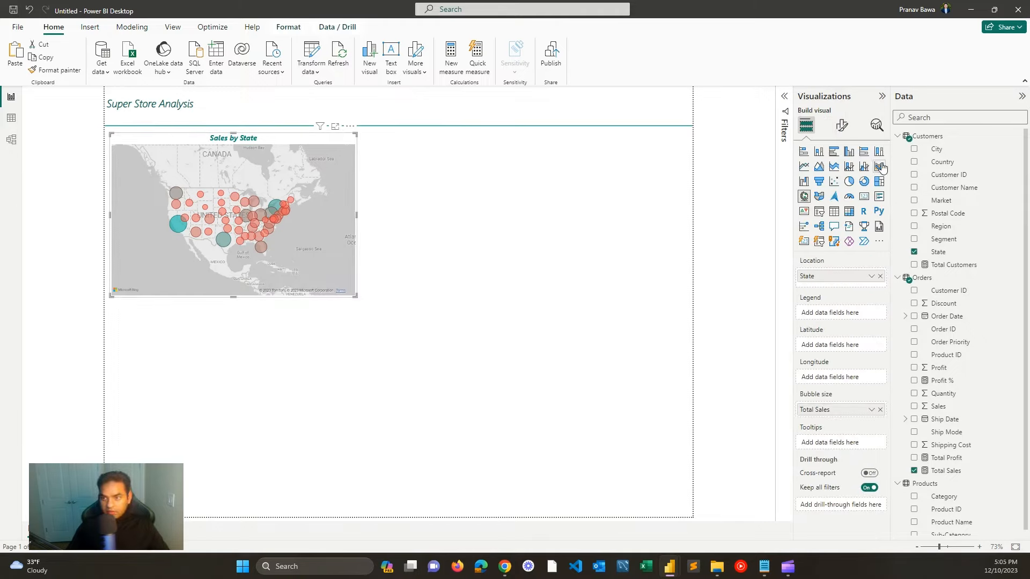
{"action": "left_click", "coordinate": [841, 126]}
{"action": "left_click", "coordinate": [841, 174]}
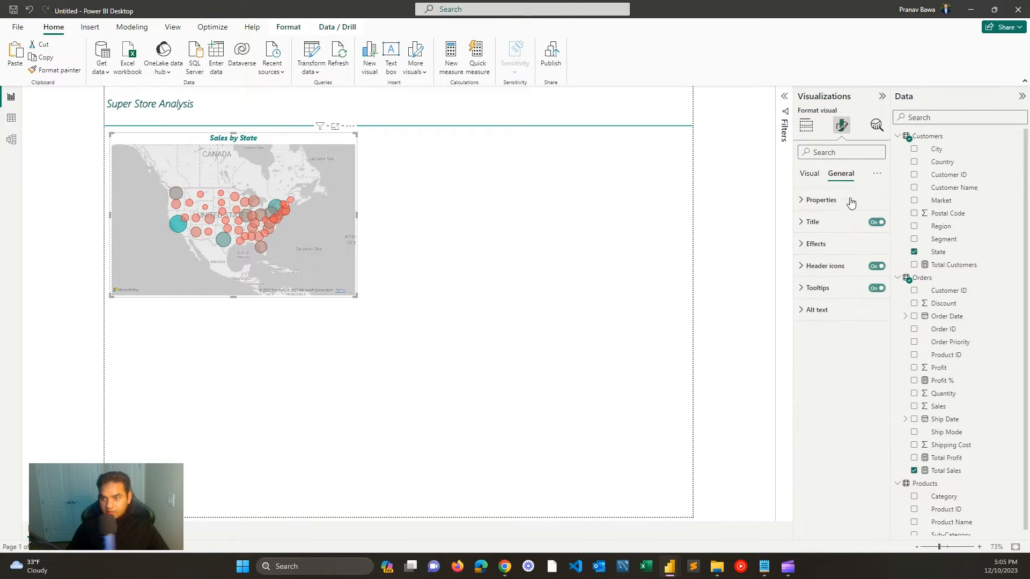
{"action": "left_click", "coordinate": [834, 223]}
{"action": "left_click", "coordinate": [808, 346]}
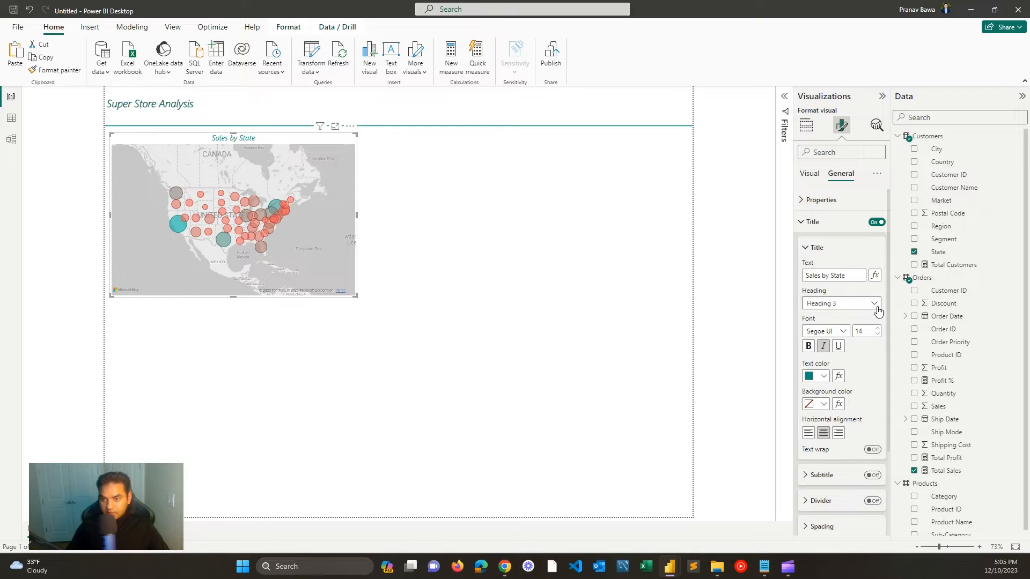
{"action": "left_click", "coordinate": [839, 331]}
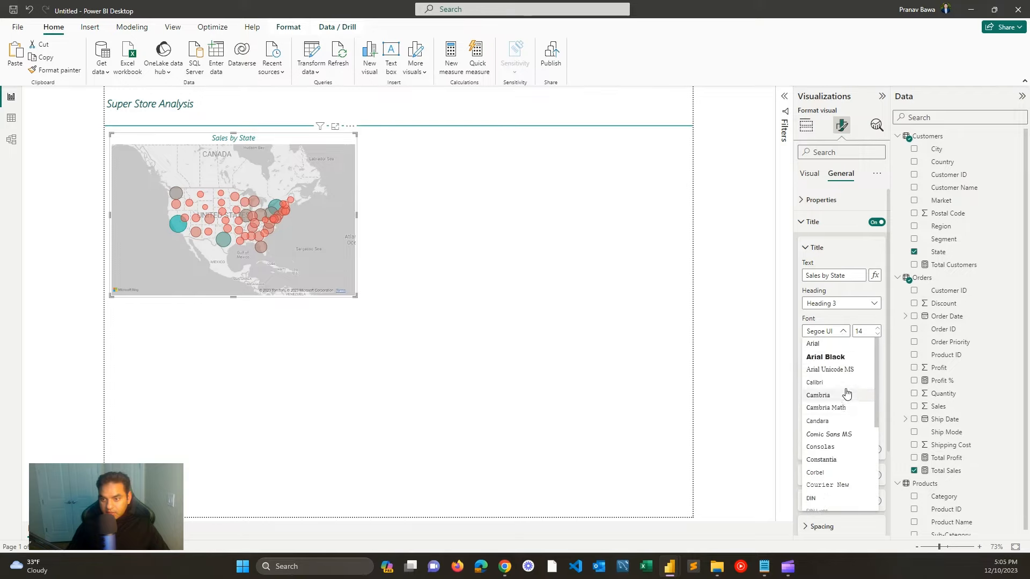
{"action": "left_click", "coordinate": [848, 369]}
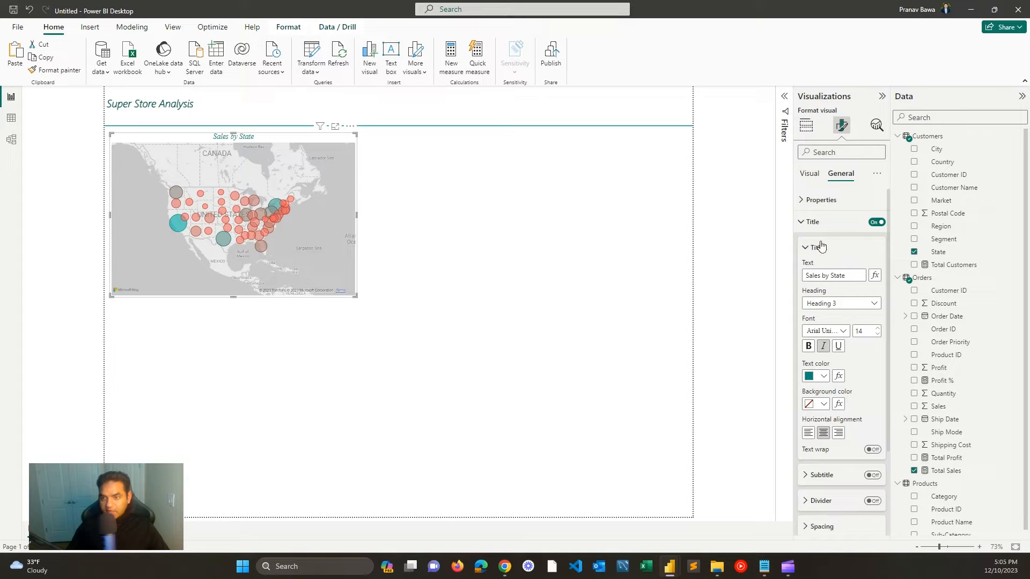
{"action": "left_click", "coordinate": [814, 222]}
Step: Shrink the map visual slightly from its lower-right corner and enable its visual border and shadow
{"action": "left_click", "coordinate": [836, 244]}
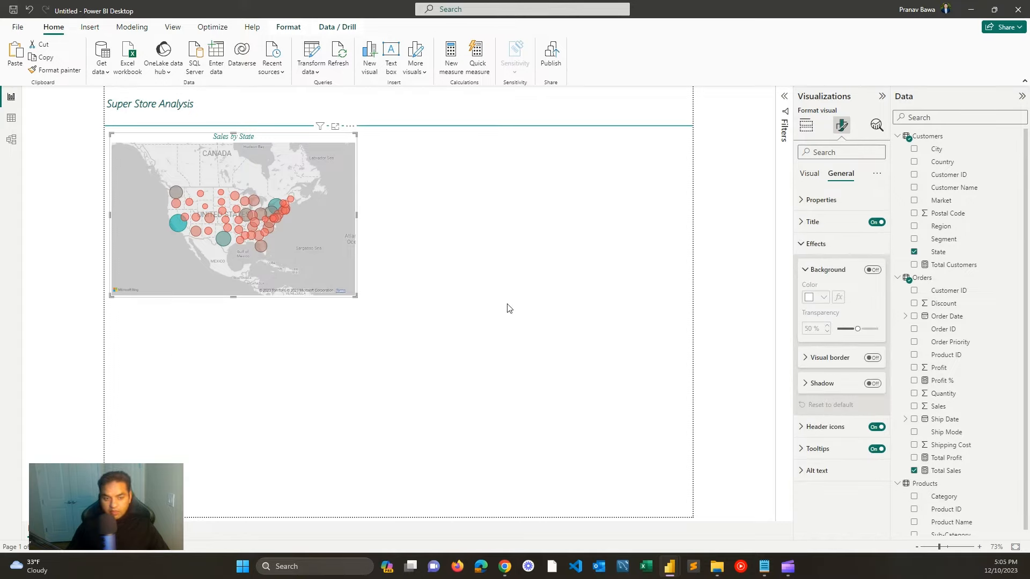
{"action": "left_click_drag", "start_coordinate": [354, 296], "coordinate": [317, 289]}
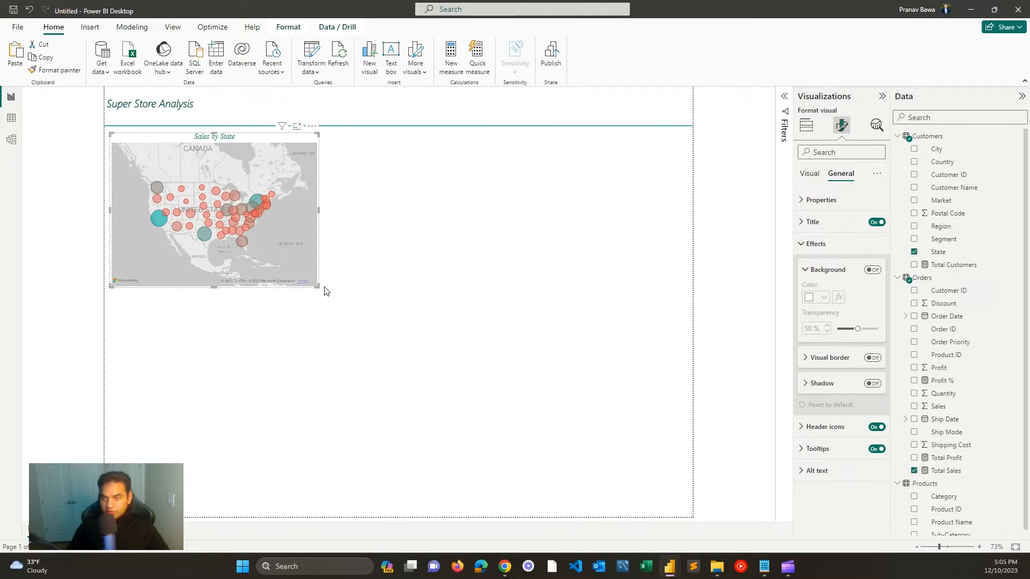
{"action": "left_click", "coordinate": [823, 244]}
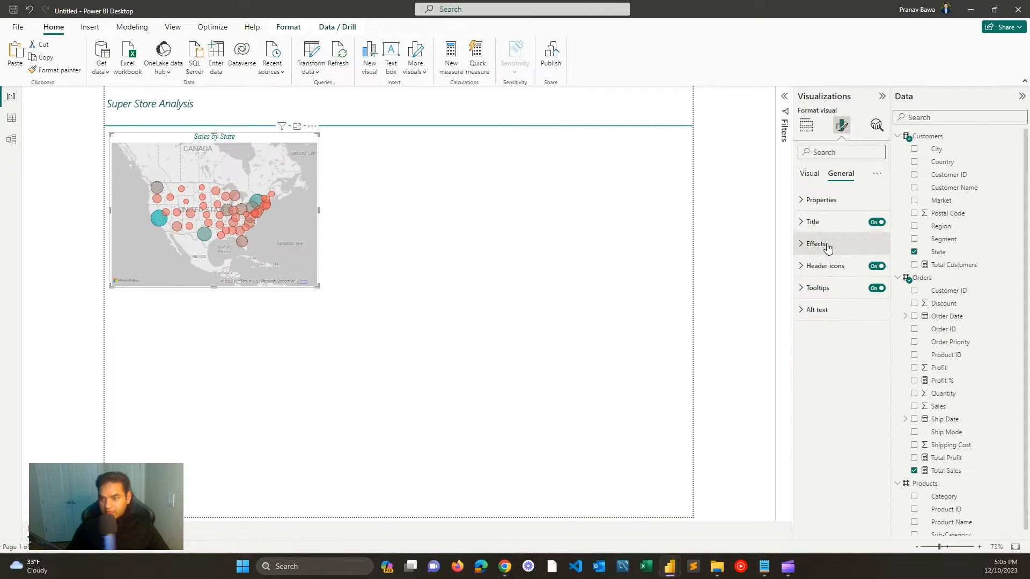
{"action": "left_click", "coordinate": [815, 245]}
{"action": "left_click", "coordinate": [871, 358]}
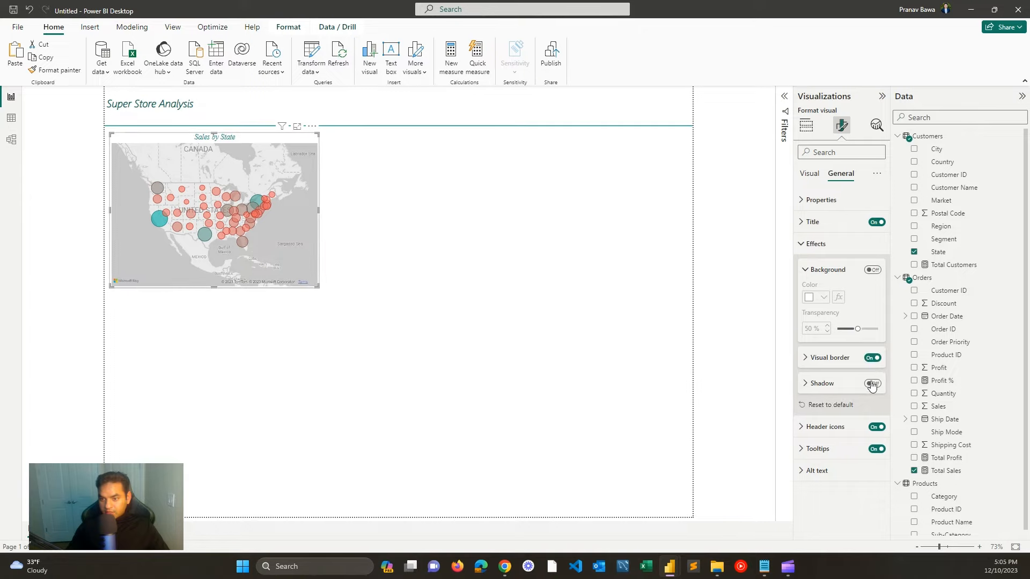
{"action": "left_click", "coordinate": [872, 384]}
Step: Give the map's visual border 16 px rounded corners and a dark teal color
{"action": "left_click", "coordinate": [808, 358]}
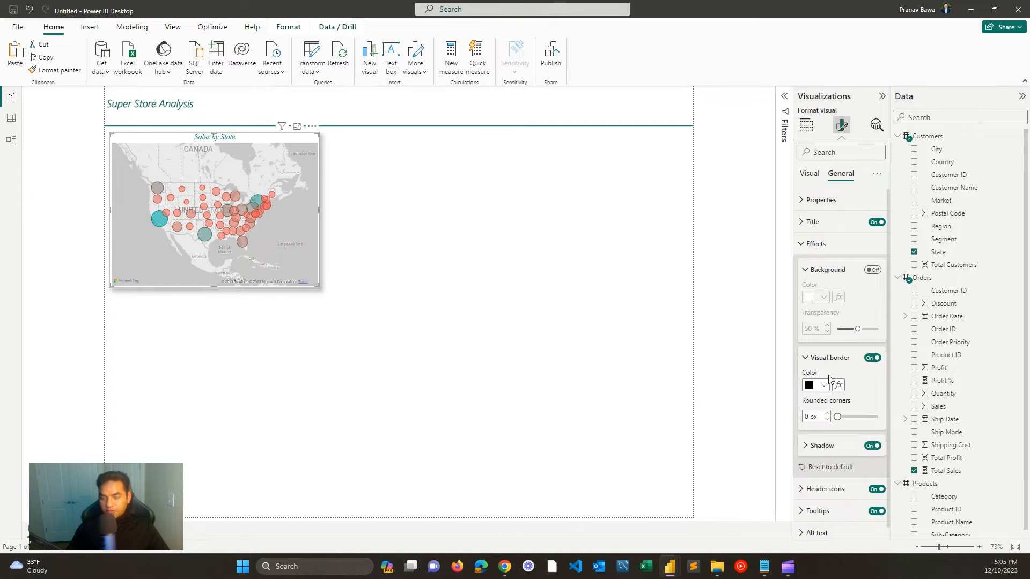
{"action": "scroll", "coordinate": [829, 379], "scroll_direction": "down", "scroll_amount": 1}
{"action": "double_click", "coordinate": [807, 409]}
{"action": "type", "text": "1"}
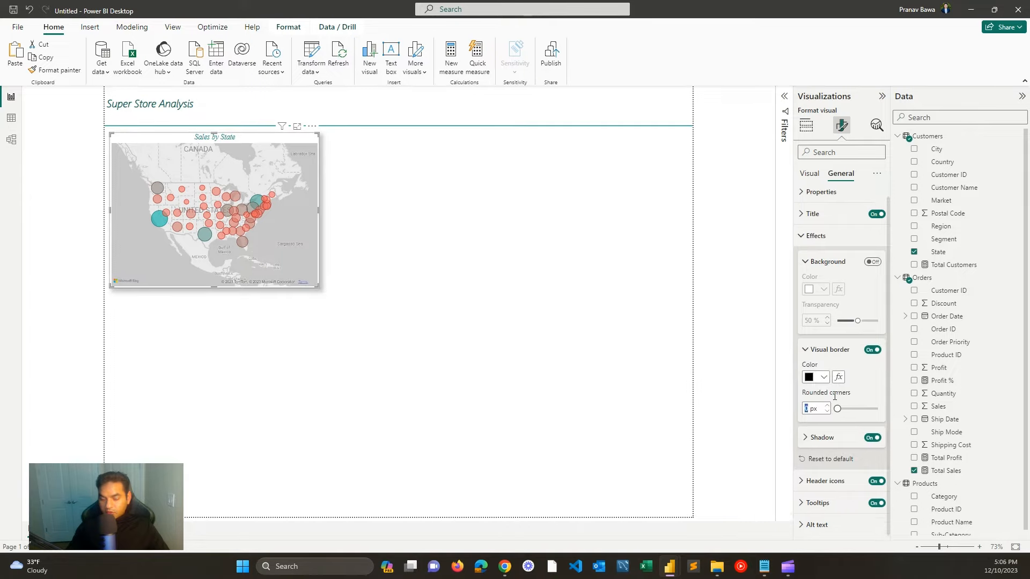
{"action": "type", "text": "6"}
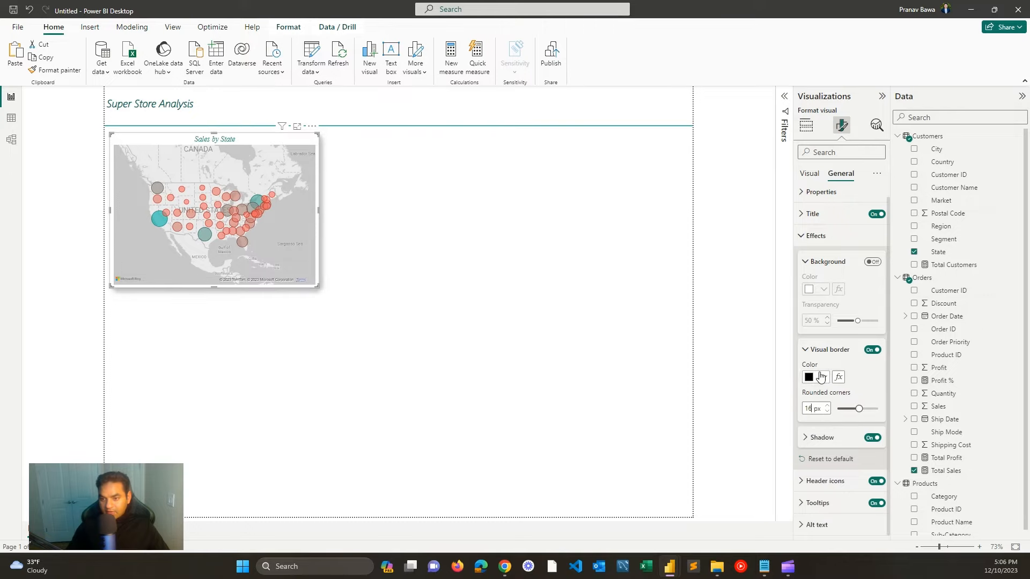
{"action": "left_click", "coordinate": [821, 377]}
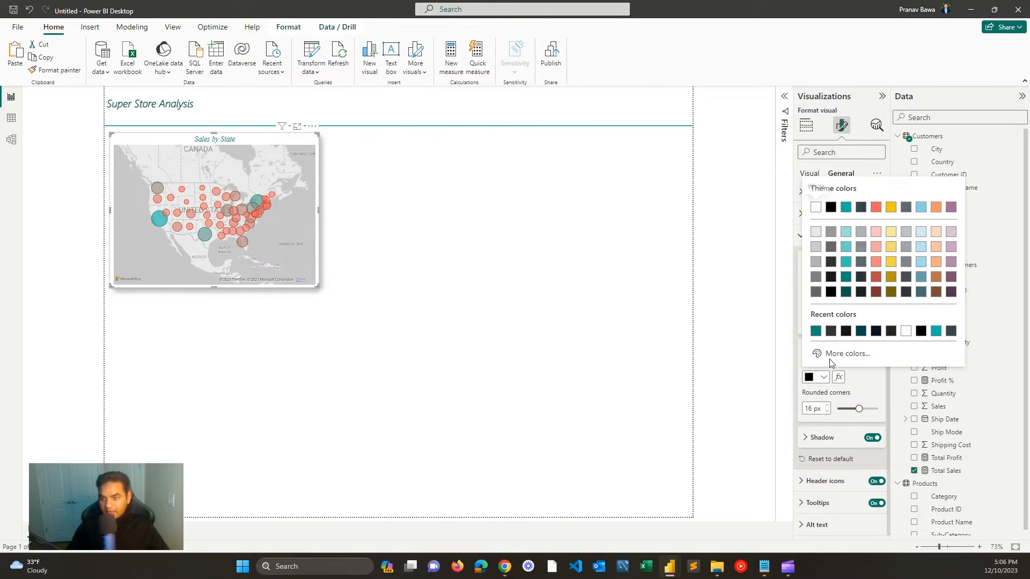
{"action": "left_click", "coordinate": [845, 277]}
Step: Set the map's shadow color to #015c55, Theme color 1, 50% darker
{"action": "left_click", "coordinate": [841, 444]}
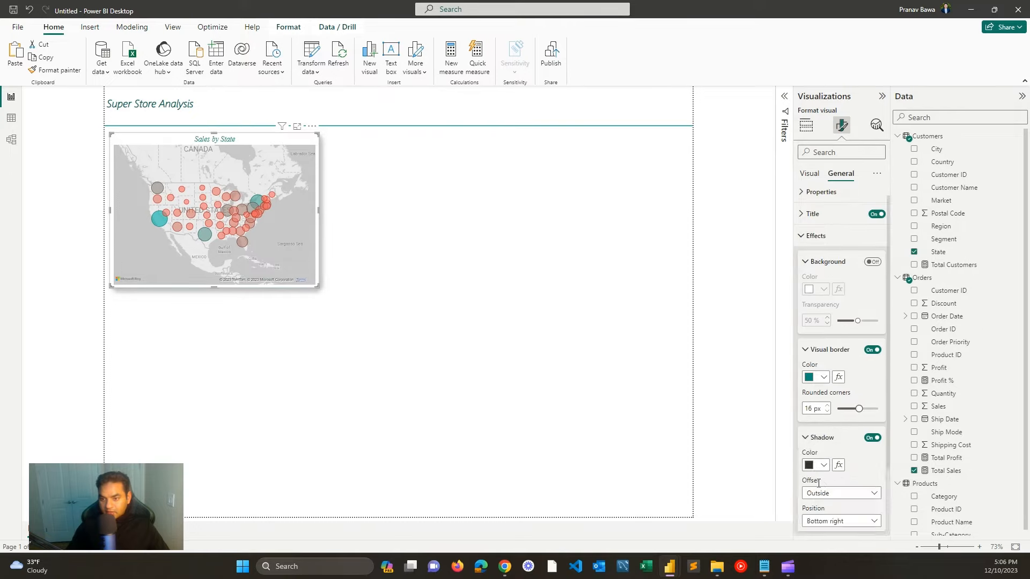
{"action": "left_click", "coordinate": [822, 465]}
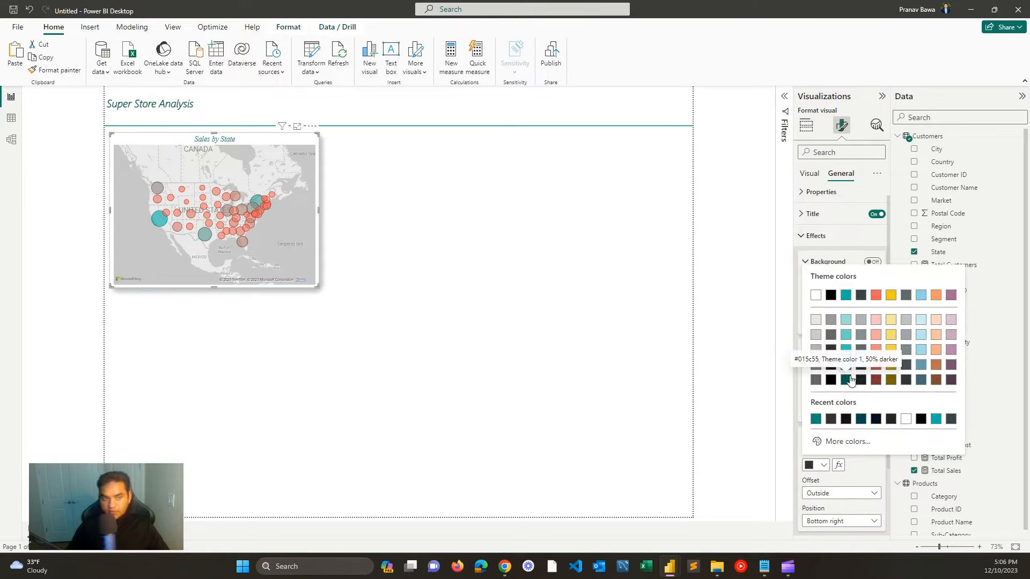
{"action": "left_click", "coordinate": [847, 380]}
{"action": "left_click", "coordinate": [438, 262]}
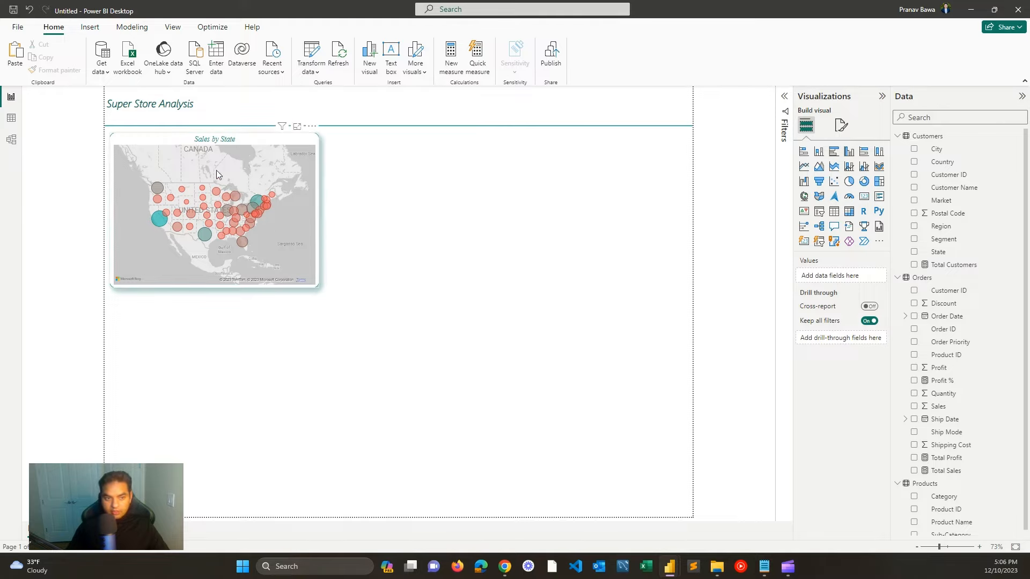
{"action": "left_click", "coordinate": [314, 286]}
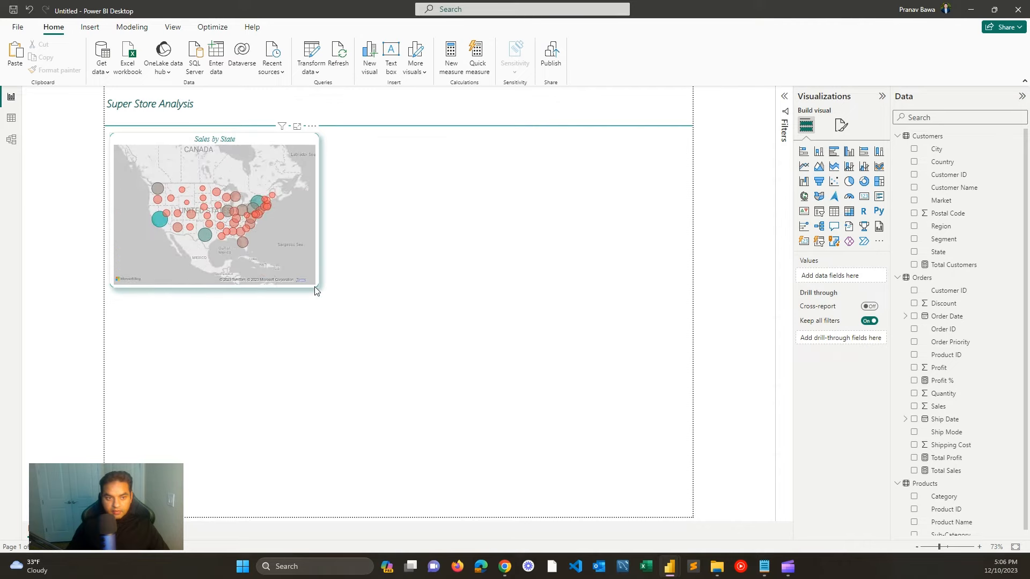
{"action": "left_click", "coordinate": [484, 330]}
{"action": "left_click", "coordinate": [841, 125]}
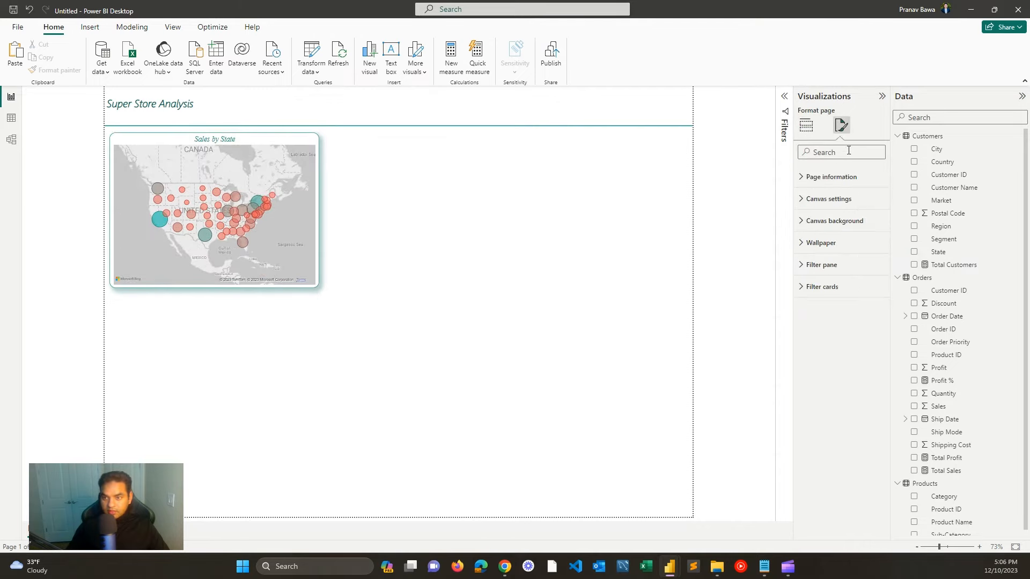
{"action": "left_click", "coordinate": [829, 198]}
{"action": "left_click", "coordinate": [839, 205]}
{"action": "left_click", "coordinate": [806, 125]}
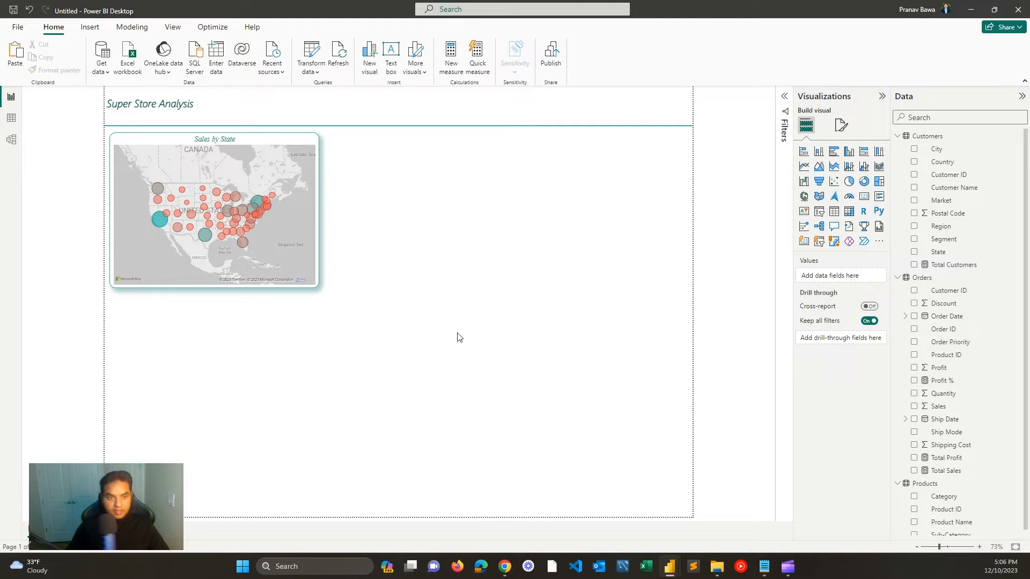
Step: Duplicate the Sales by State map twice and place the copies beside the original in one row
{"action": "left_click", "coordinate": [254, 143]}
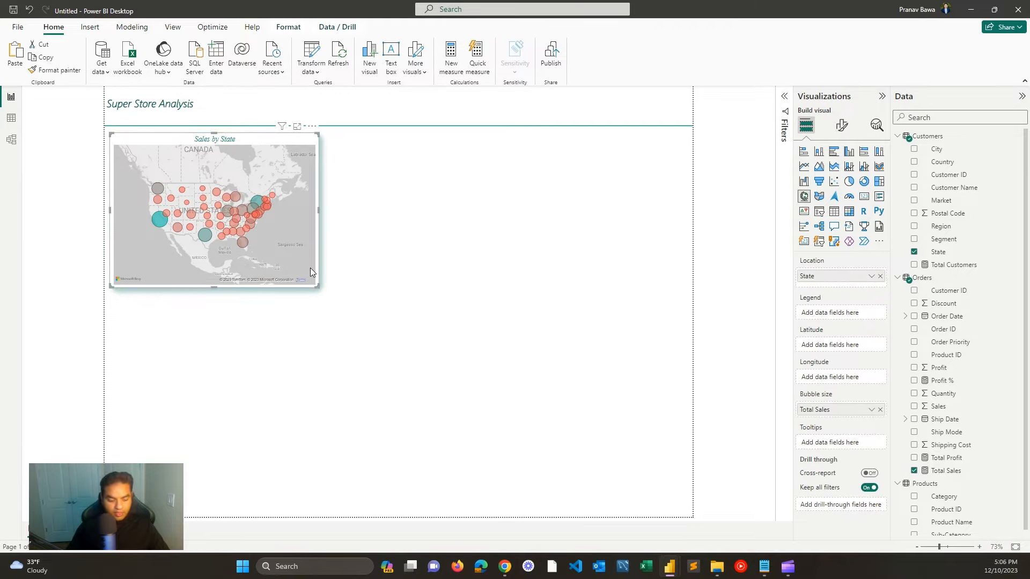
{"action": "key", "text": "ctrl+c"}
{"action": "key", "text": "ctrl+v"}
{"action": "left_click_drag", "start_coordinate": [247, 145], "coordinate": [462, 143]}
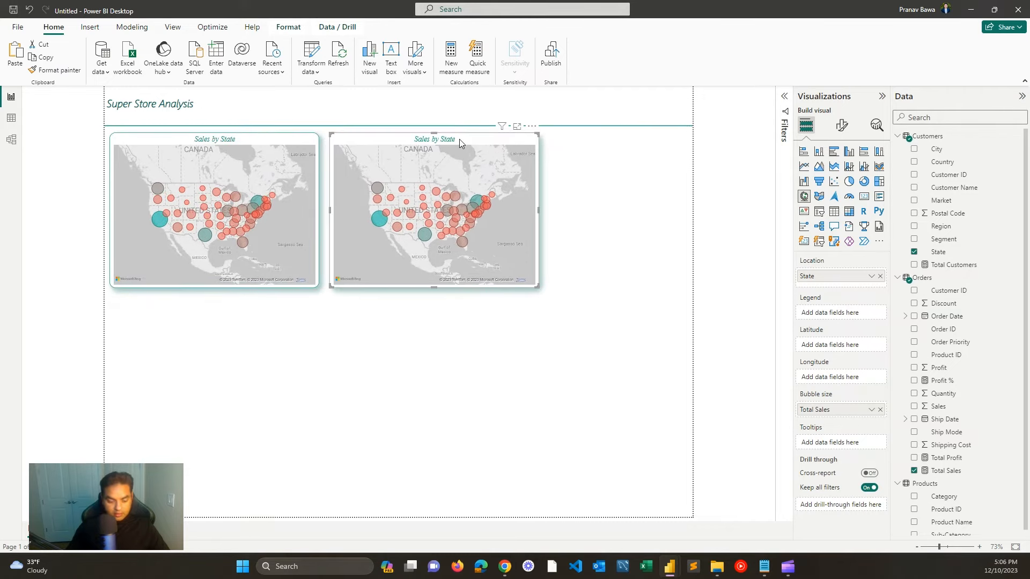
{"action": "key", "text": "ctrl+v"}
{"action": "left_click_drag", "start_coordinate": [308, 142], "coordinate": [682, 147]}
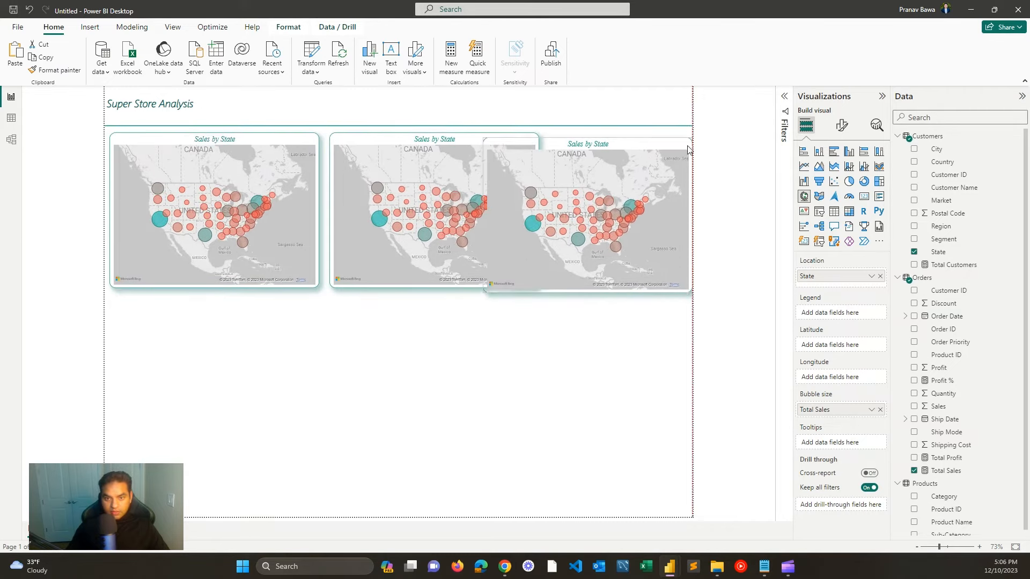
Step: Resize and align the three maps so they fit side by side across the page at matching heights
{"action": "left_click_drag", "start_coordinate": [485, 290], "coordinate": [489, 261]}
{"action": "left_click_drag", "start_coordinate": [315, 291], "coordinate": [308, 263]}
{"action": "left_click_drag", "start_coordinate": [375, 260], "coordinate": [363, 259]}
{"action": "left_click_drag", "start_coordinate": [476, 260], "coordinate": [488, 262]}
{"action": "left_click", "coordinate": [639, 266]}
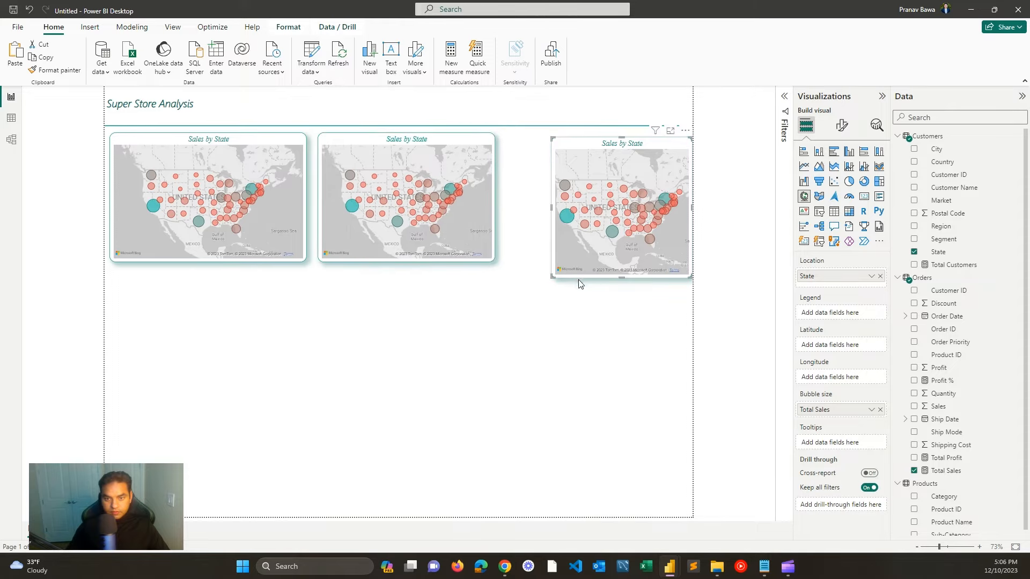
{"action": "left_click_drag", "start_coordinate": [553, 277], "coordinate": [510, 263]}
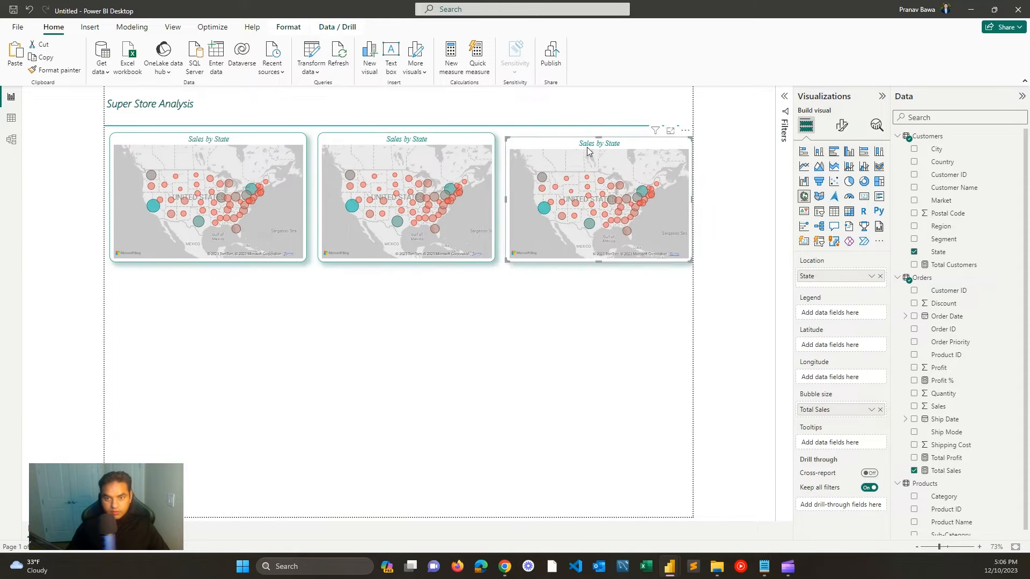
{"action": "left_click_drag", "start_coordinate": [589, 143], "coordinate": [592, 140]}
{"action": "left_click_drag", "start_coordinate": [691, 257], "coordinate": [688, 262]}
Step: Try to duplicate all three maps together, and undo the paste
{"action": "left_click", "coordinate": [296, 259]}
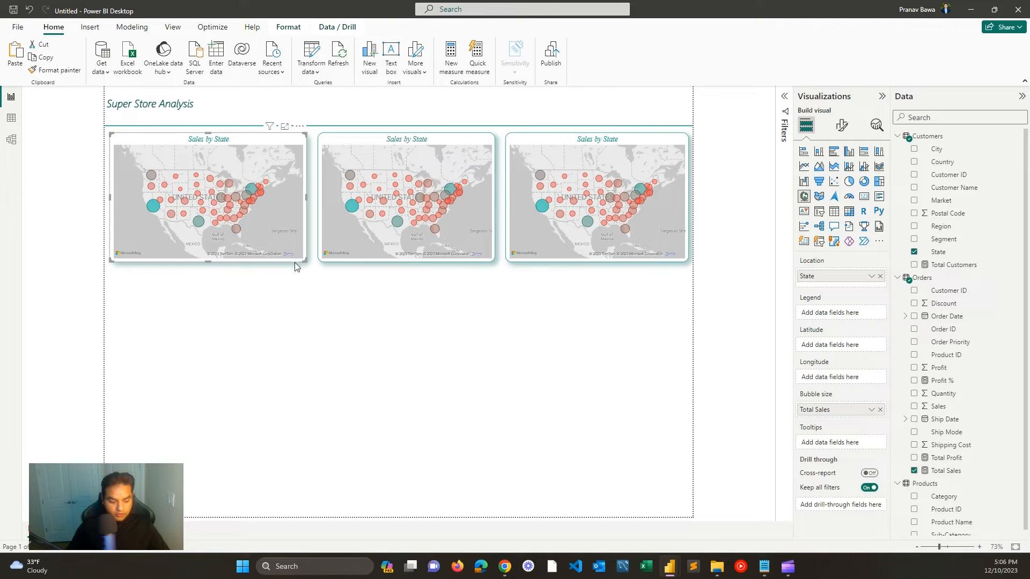
{"action": "left_click", "coordinate": [348, 259], "text": "ctrl"}
{"action": "left_click", "coordinate": [512, 261], "text": "ctrl"}
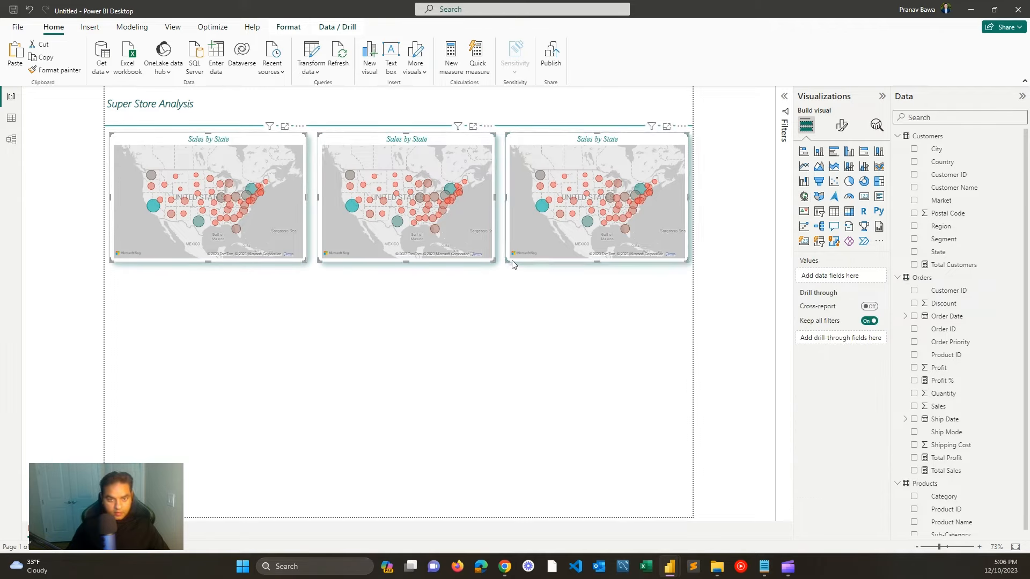
{"action": "key", "text": "ctrl+c"}
{"action": "key", "text": "ctrl+v"}
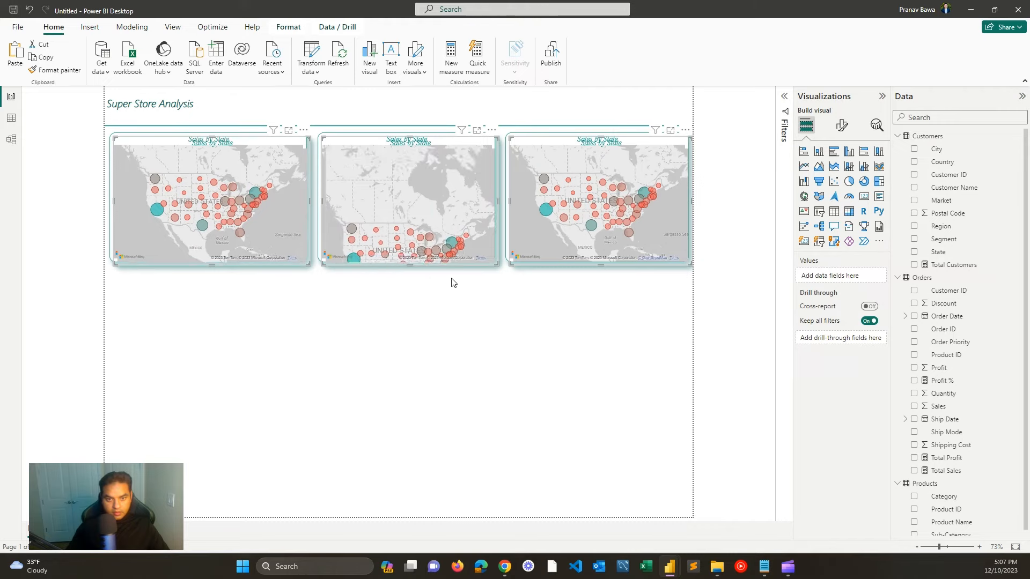
{"action": "left_click", "coordinate": [497, 265]}
{"action": "left_click", "coordinate": [490, 275]}
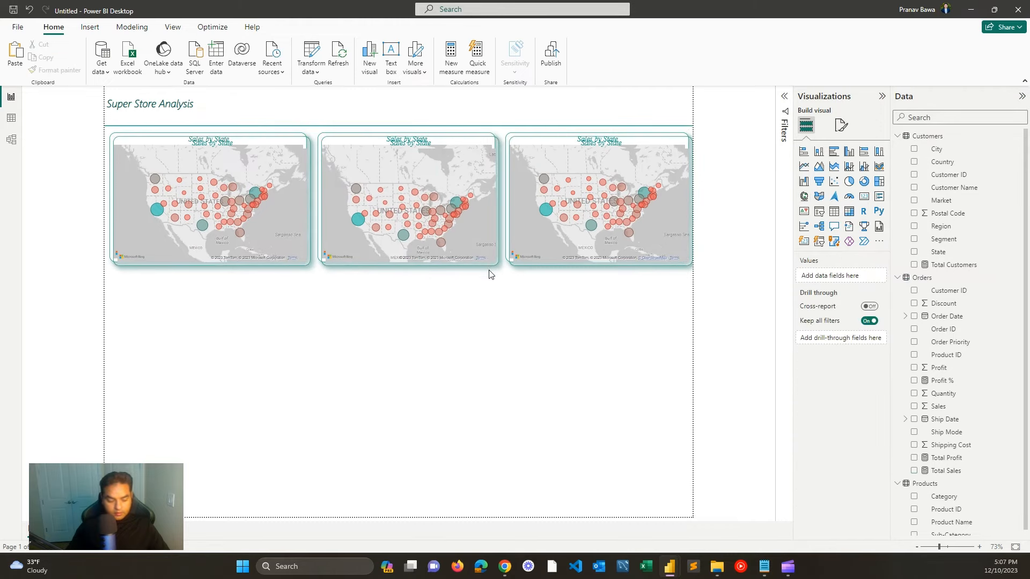
{"action": "key", "text": "ctrl+z"}
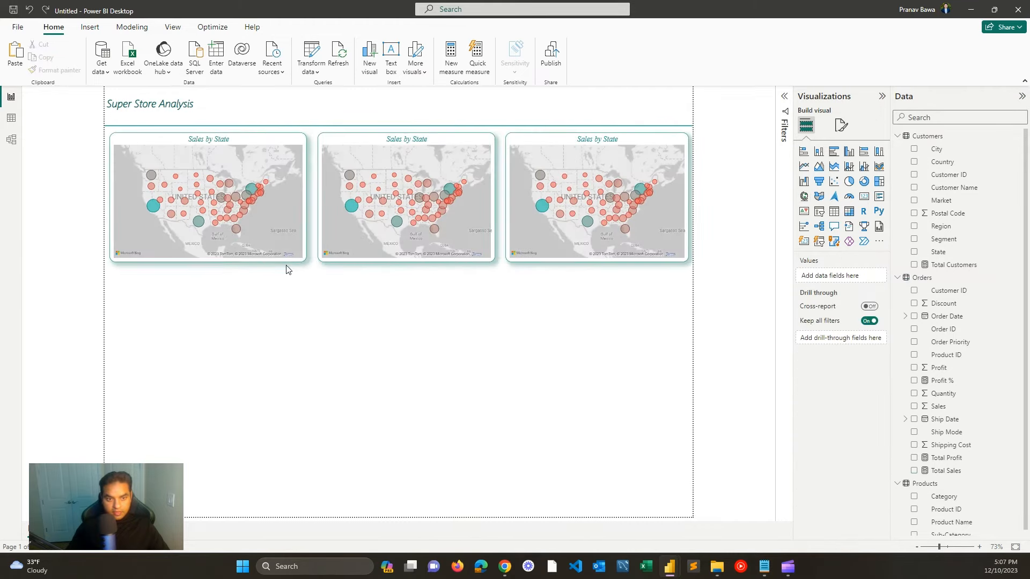
Step: Duplicate the three Sales by State maps together and place the copies in a second row directly below
{"action": "left_click", "coordinate": [304, 265]}
{"action": "left_click", "coordinate": [328, 266], "text": "ctrl"}
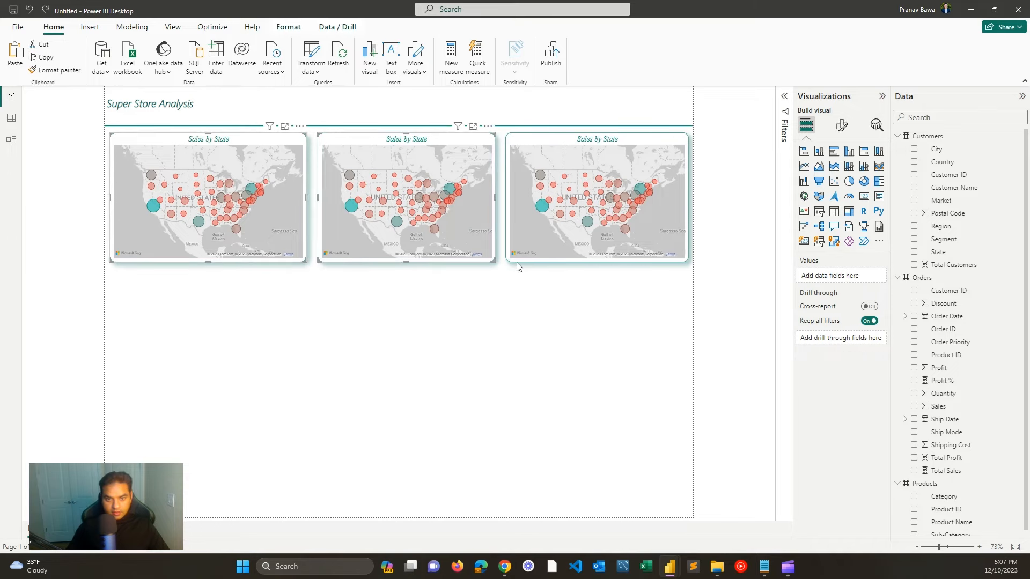
{"action": "left_click", "coordinate": [517, 264]}
{"action": "left_click", "coordinate": [511, 262]}
{"action": "left_click", "coordinate": [476, 262], "text": "ctrl"}
{"action": "left_click", "coordinate": [301, 259], "text": "ctrl"}
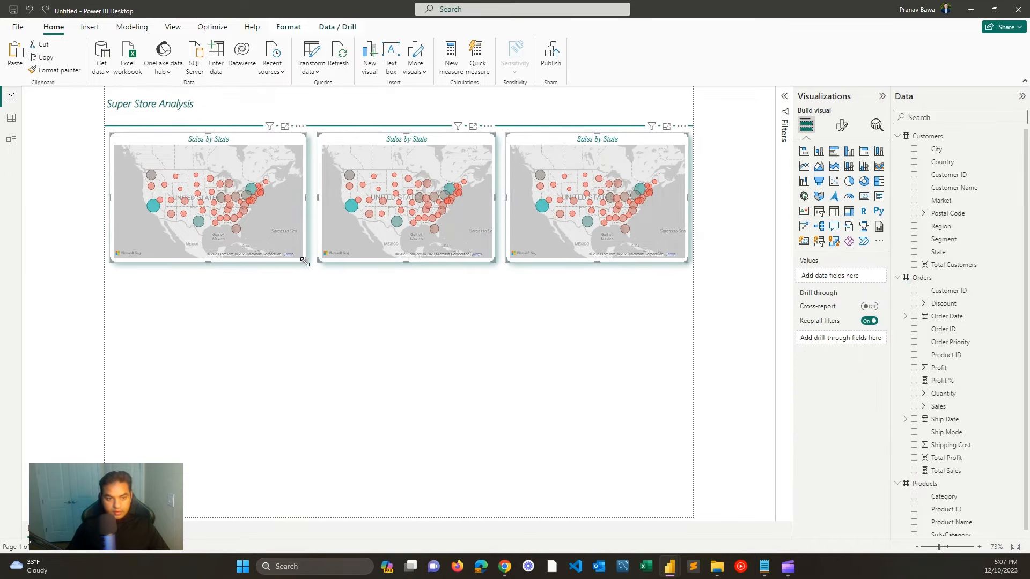
{"action": "left_click_drag", "start_coordinate": [342, 267], "coordinate": [340, 399]}
Step: Duplicate the middle map of the second row twice and widen the copies into a third row of two maps spanning the page
{"action": "left_click", "coordinate": [352, 397]}
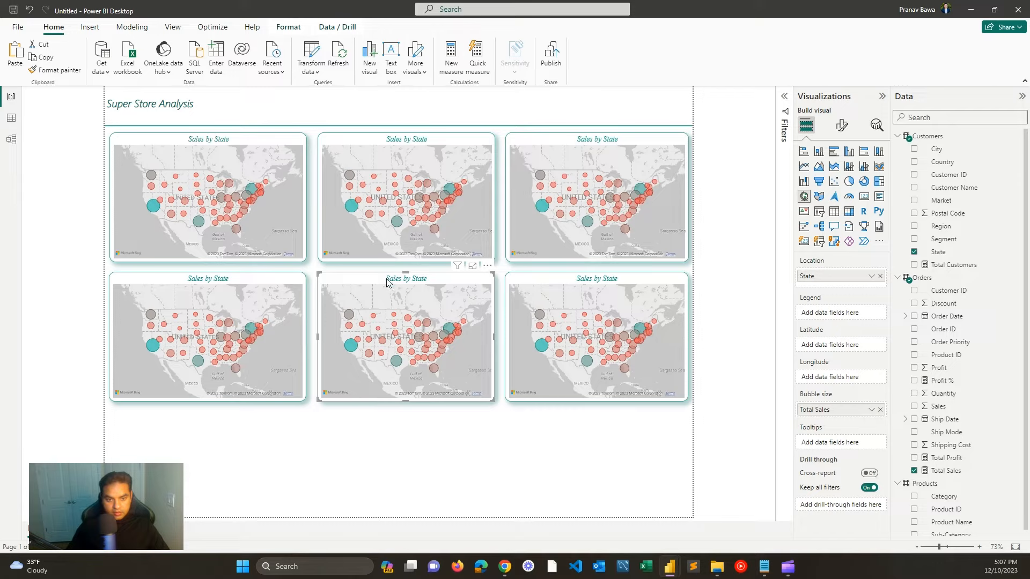
{"action": "left_click_drag", "start_coordinate": [389, 282], "coordinate": [159, 409]}
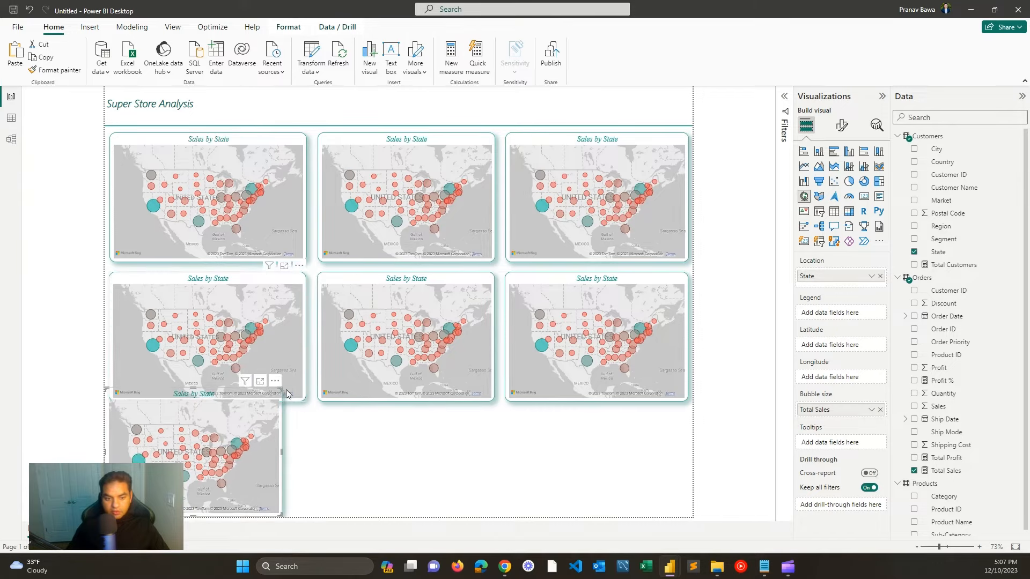
{"action": "left_click_drag", "start_coordinate": [281, 391], "coordinate": [366, 413]}
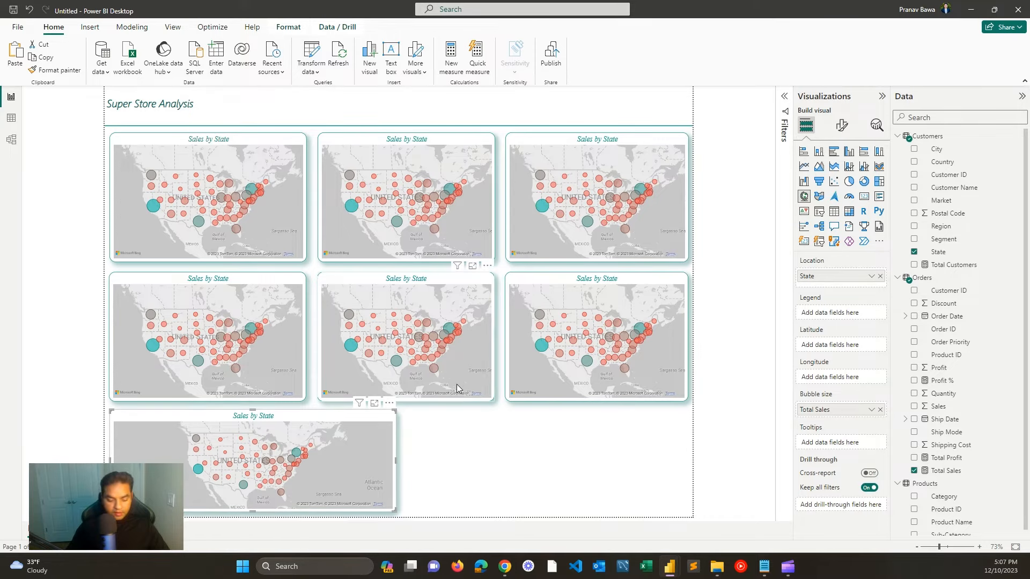
{"action": "key", "text": "ctrl+v"}
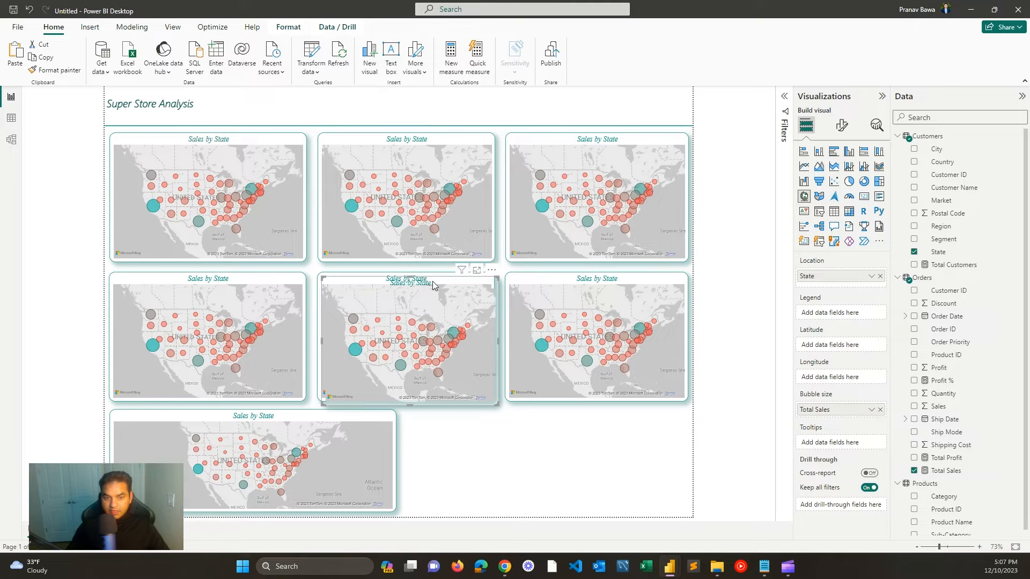
{"action": "left_click_drag", "start_coordinate": [432, 281], "coordinate": [501, 393]}
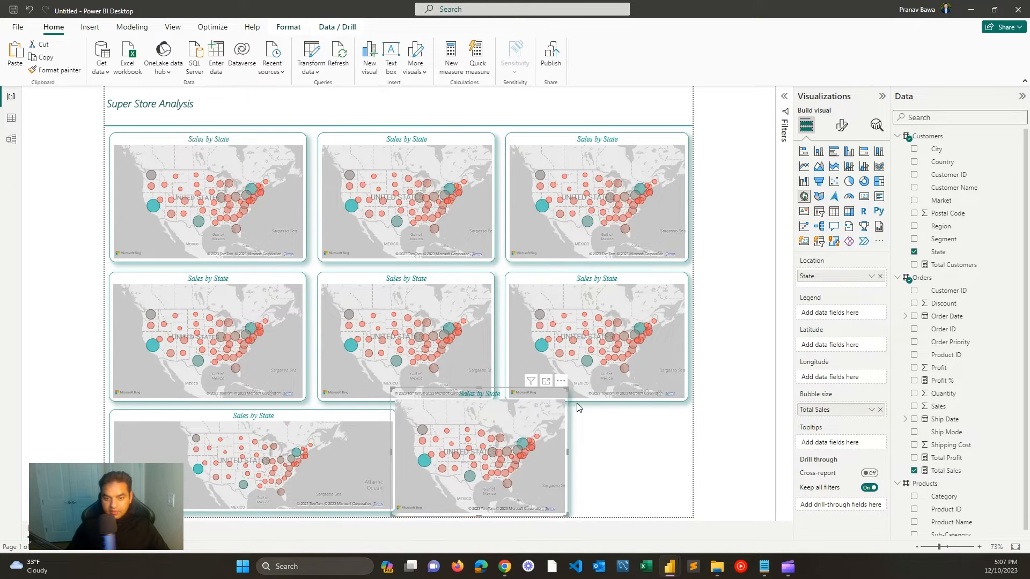
{"action": "left_click_drag", "start_coordinate": [578, 407], "coordinate": [688, 412]}
Step: Set the report page's canvas height to 1300 px
{"action": "left_click", "coordinate": [200, 143]}
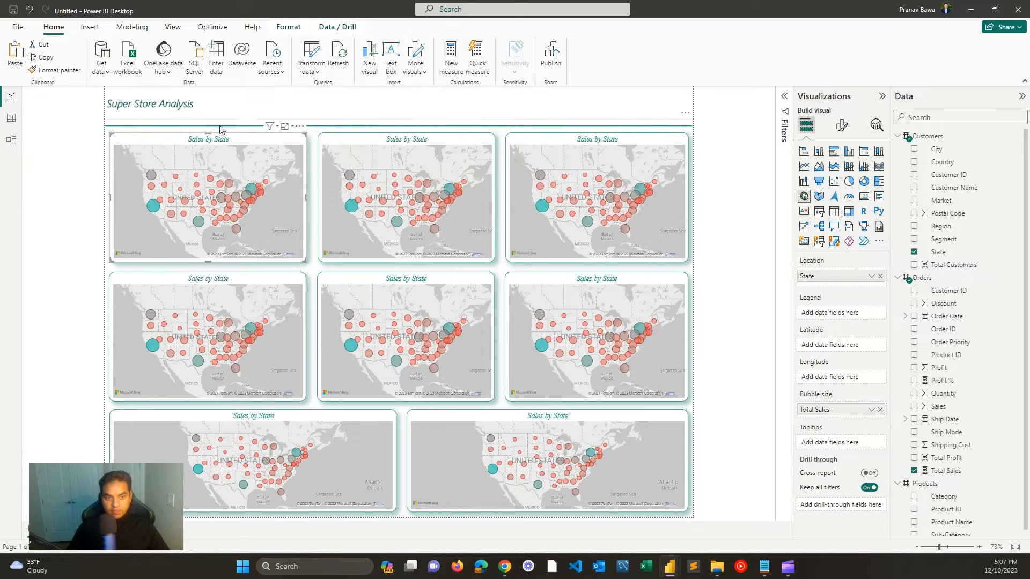
{"action": "left_click", "coordinate": [622, 114]}
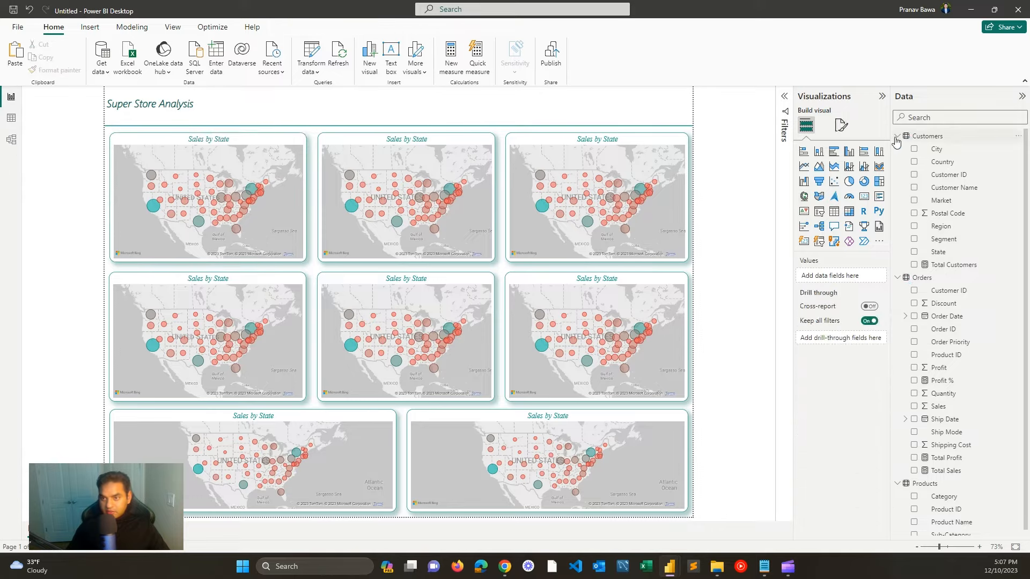
{"action": "left_click", "coordinate": [842, 125]}
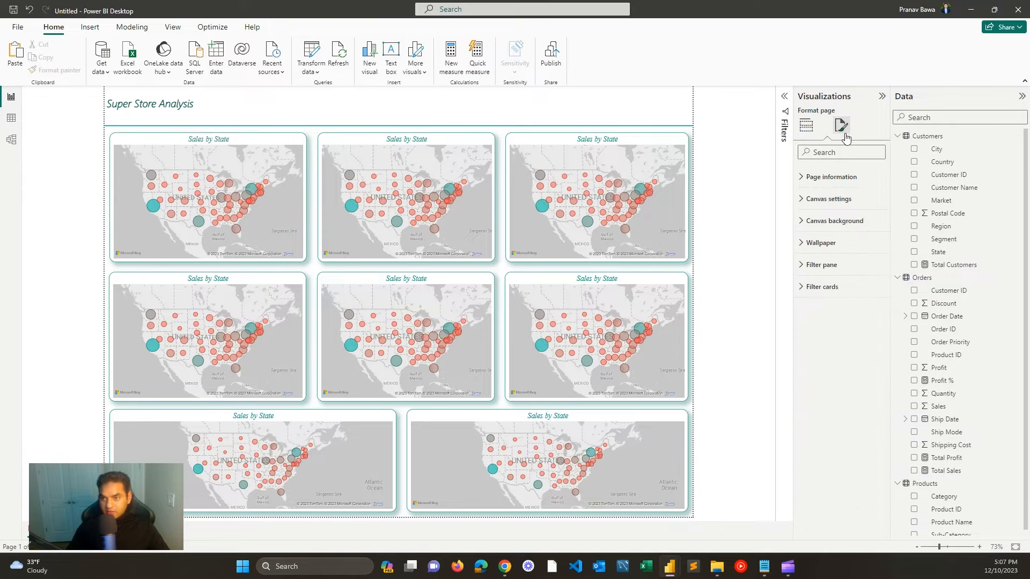
{"action": "left_click", "coordinate": [842, 197]}
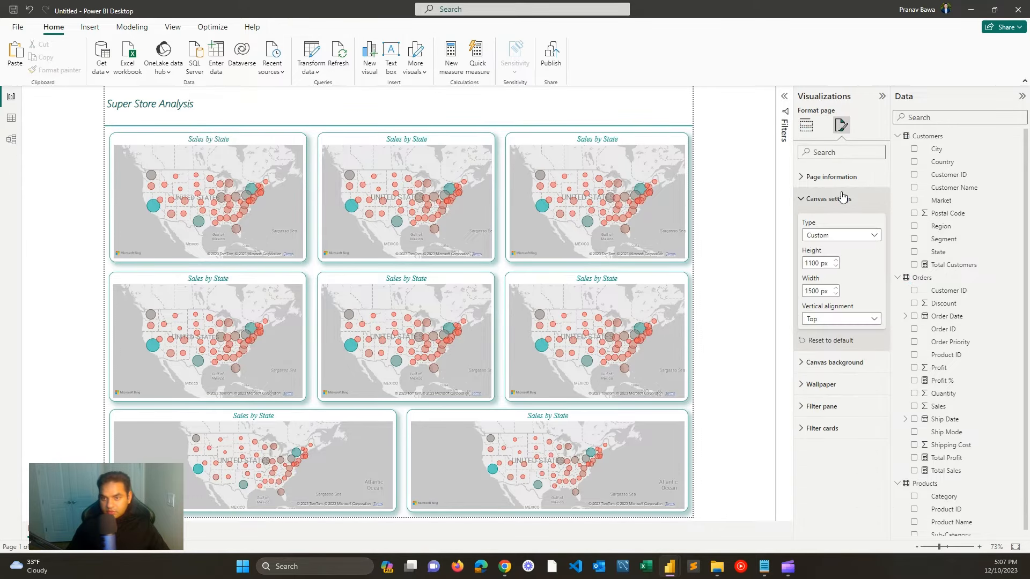
{"action": "double_click", "coordinate": [815, 263]}
{"action": "type", "text": "1300"}
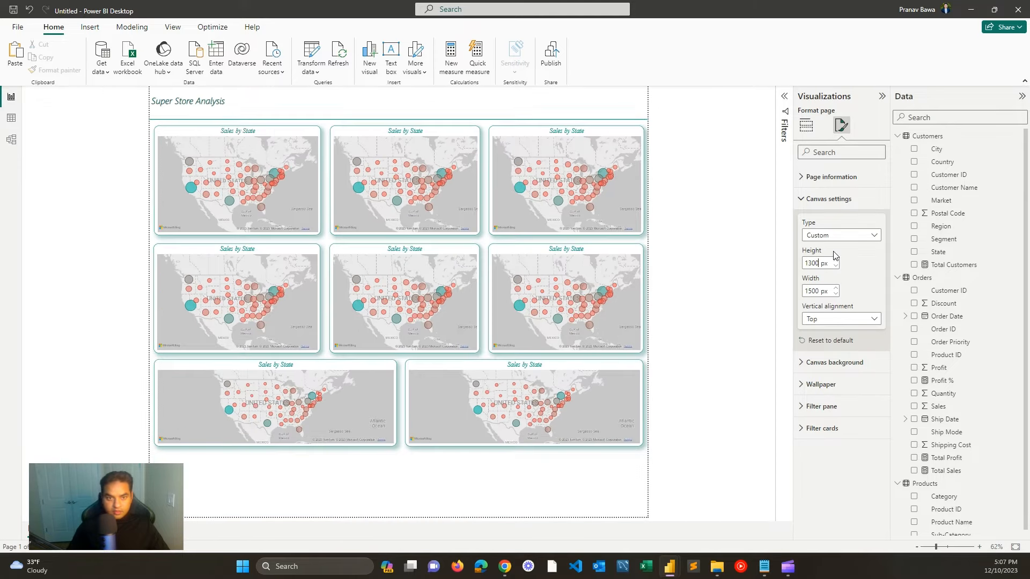
Step: Select all eight maps and move them down together, leaving an empty band below the title line
{"action": "left_click", "coordinate": [290, 136]}
{"action": "left_click", "coordinate": [368, 130], "text": "ctrl"}
{"action": "left_click", "coordinate": [507, 134], "text": "ctrl"}
{"action": "left_click", "coordinate": [493, 249], "text": "ctrl"}
{"action": "left_click", "coordinate": [398, 252], "text": "ctrl"}
{"action": "left_click", "coordinate": [258, 249], "text": "ctrl"}
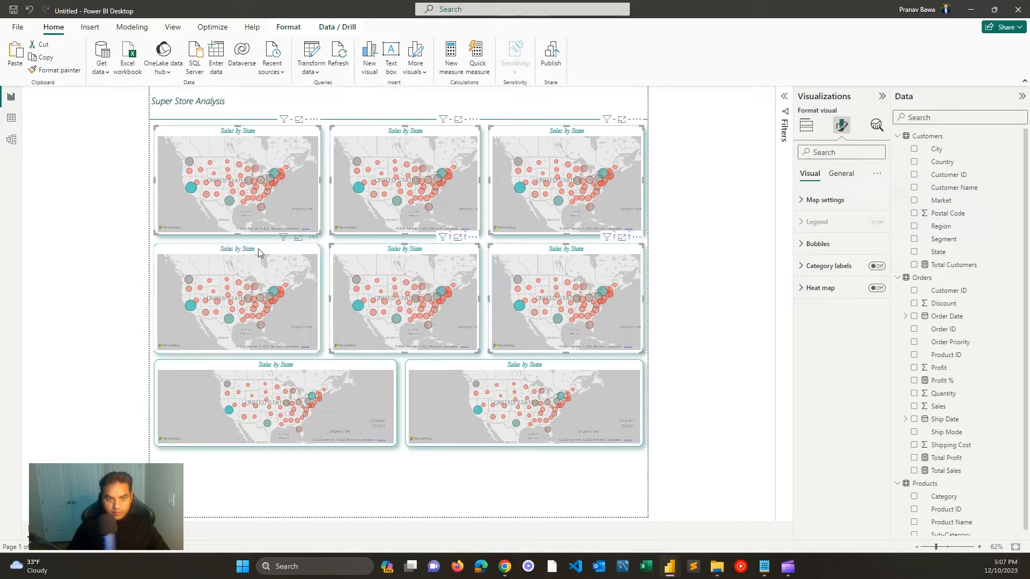
{"action": "left_click", "coordinate": [310, 368], "text": "ctrl"}
{"action": "left_click", "coordinate": [421, 372], "text": "ctrl"}
{"action": "left_click", "coordinate": [494, 367], "text": "ctrl"}
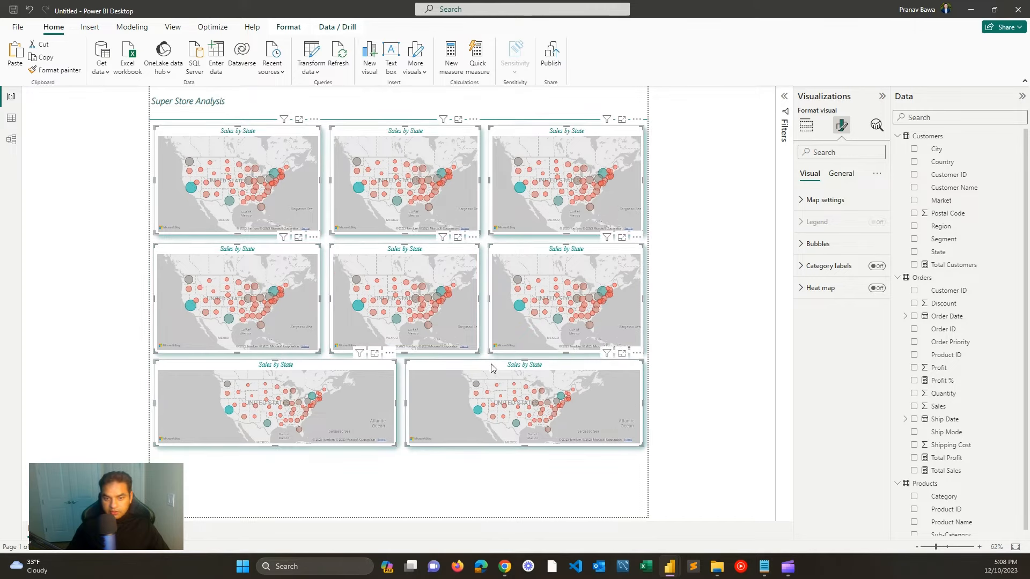
{"action": "left_click_drag", "start_coordinate": [485, 365], "coordinate": [487, 421]}
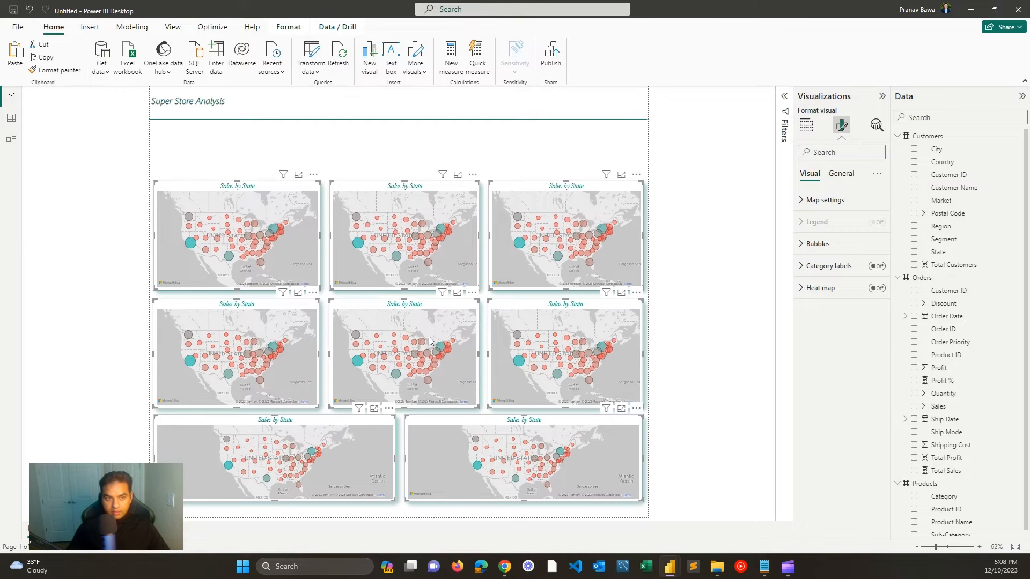
Step: Add a card showing Total Sales and size it to fit at the start of the empty band below the title line
{"action": "left_click", "coordinate": [227, 155]}
{"action": "left_click", "coordinate": [863, 198]}
{"action": "left_click_drag", "start_coordinate": [644, 189], "coordinate": [255, 158]}
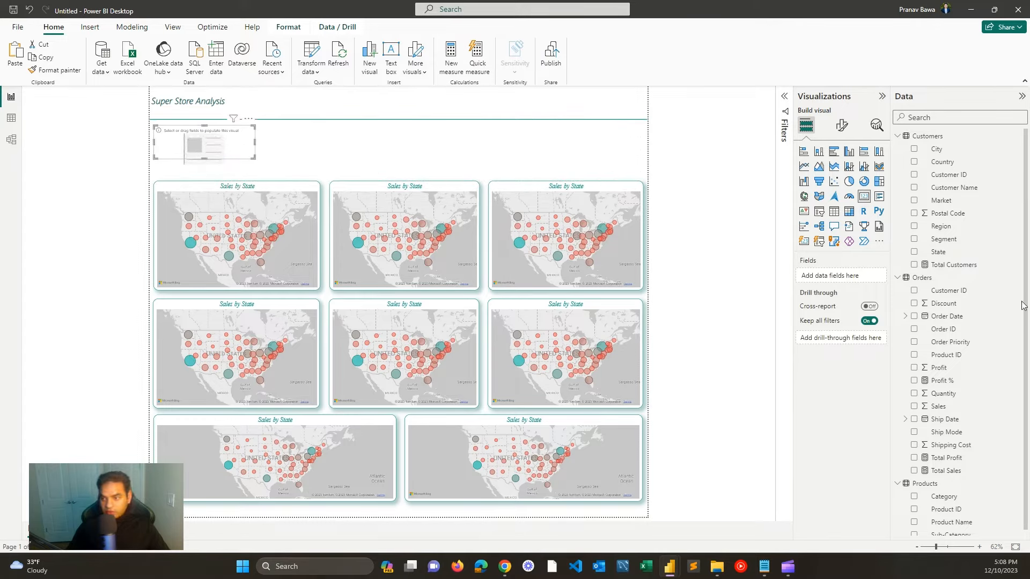
{"action": "left_click", "coordinate": [914, 472]}
{"action": "left_click_drag", "start_coordinate": [211, 144], "coordinate": [248, 161]}
{"action": "key", "text": "Delete"}
{"action": "left_click", "coordinate": [224, 145]}
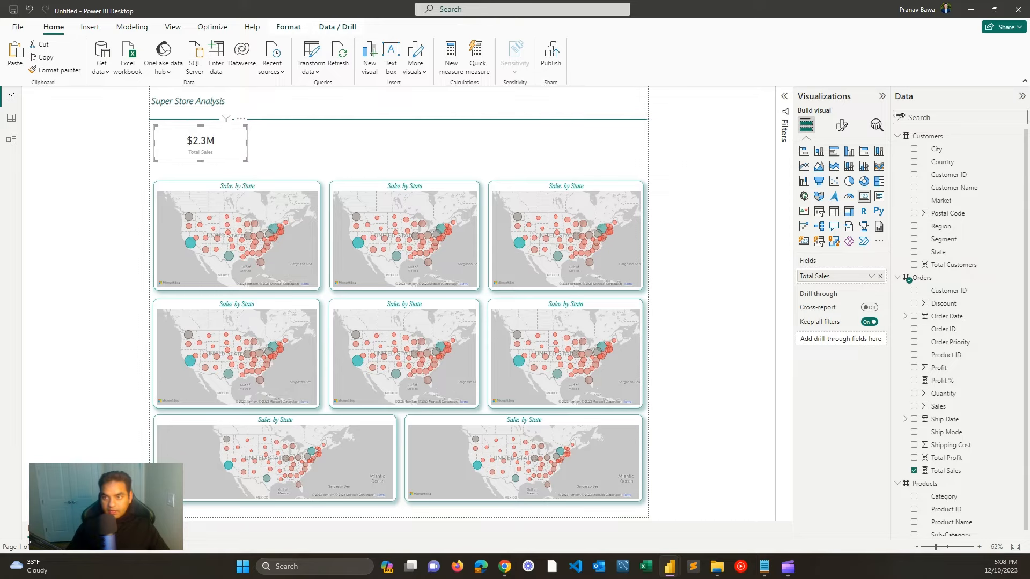
Step: Set the Total Sales card's callout value color to a darker shade of the teal theme color
{"action": "left_click", "coordinate": [842, 125]}
{"action": "left_click", "coordinate": [820, 199]}
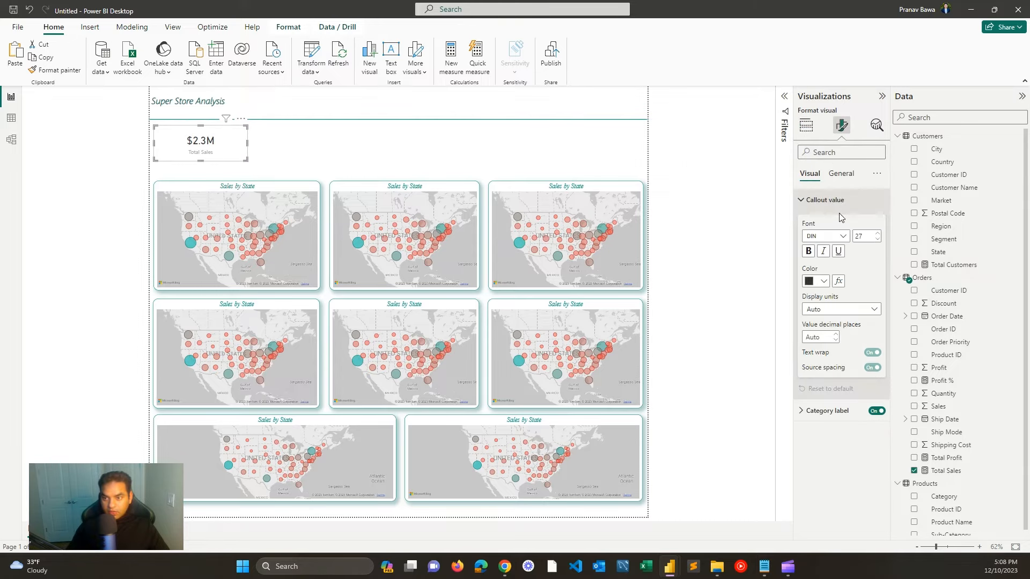
{"action": "left_click", "coordinate": [817, 281]}
{"action": "left_click", "coordinate": [846, 319]}
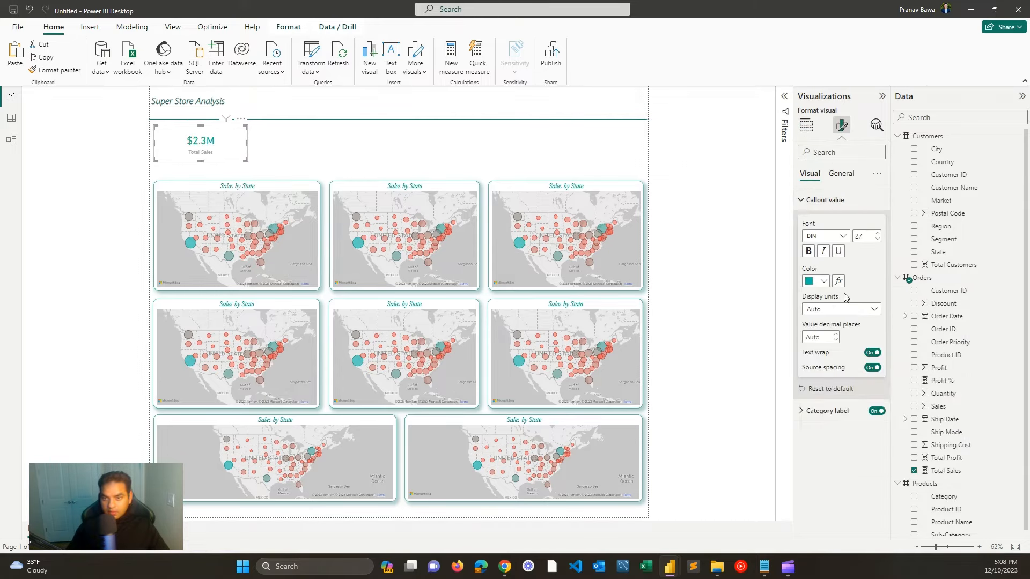
{"action": "left_click", "coordinate": [814, 283]}
{"action": "left_click", "coordinate": [849, 397]}
Step: Set the card's category label color to the darkest teal theme shade and make the label italic
{"action": "left_click", "coordinate": [825, 412]}
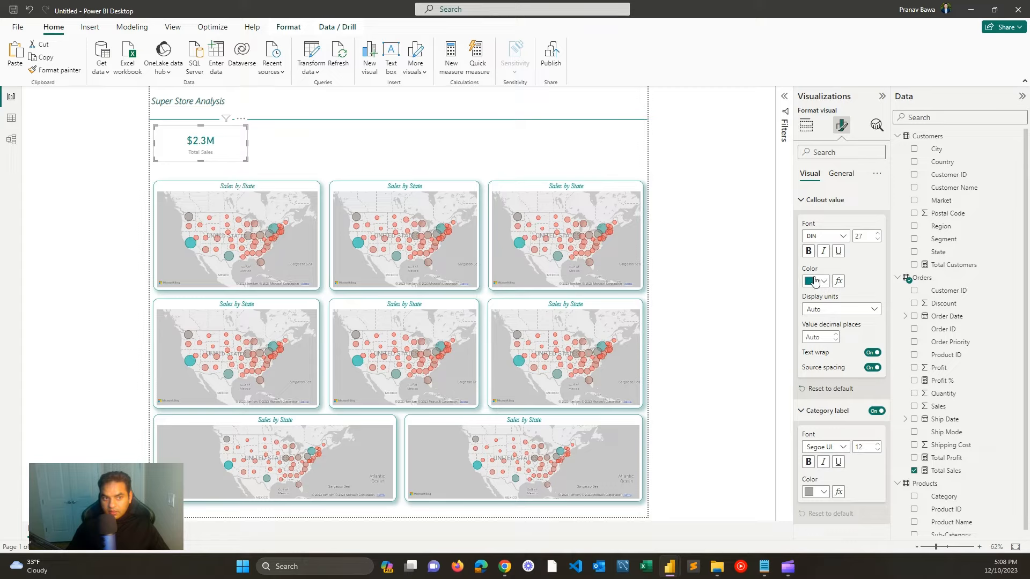
{"action": "left_click", "coordinate": [822, 494]}
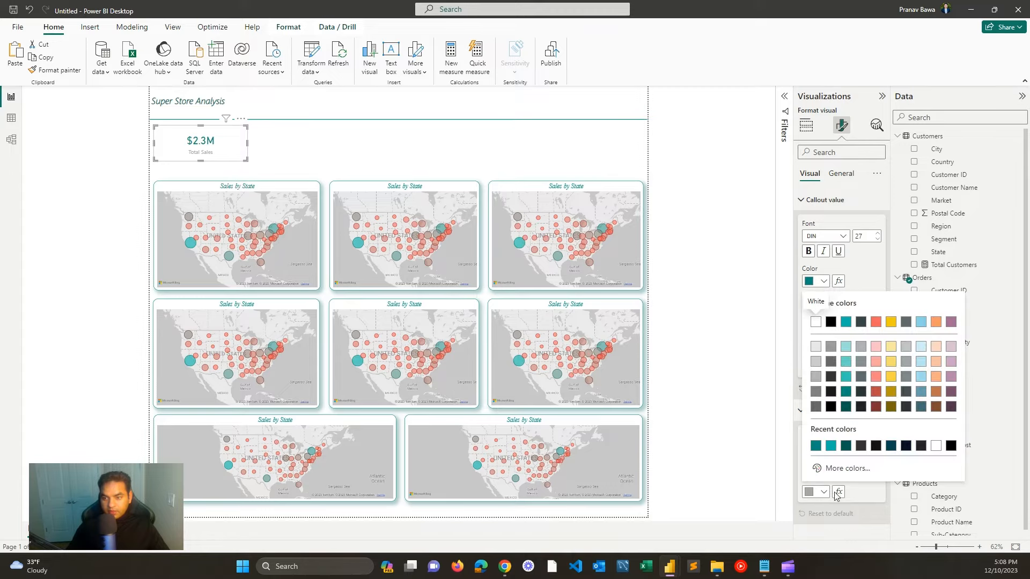
{"action": "left_click", "coordinate": [846, 406]}
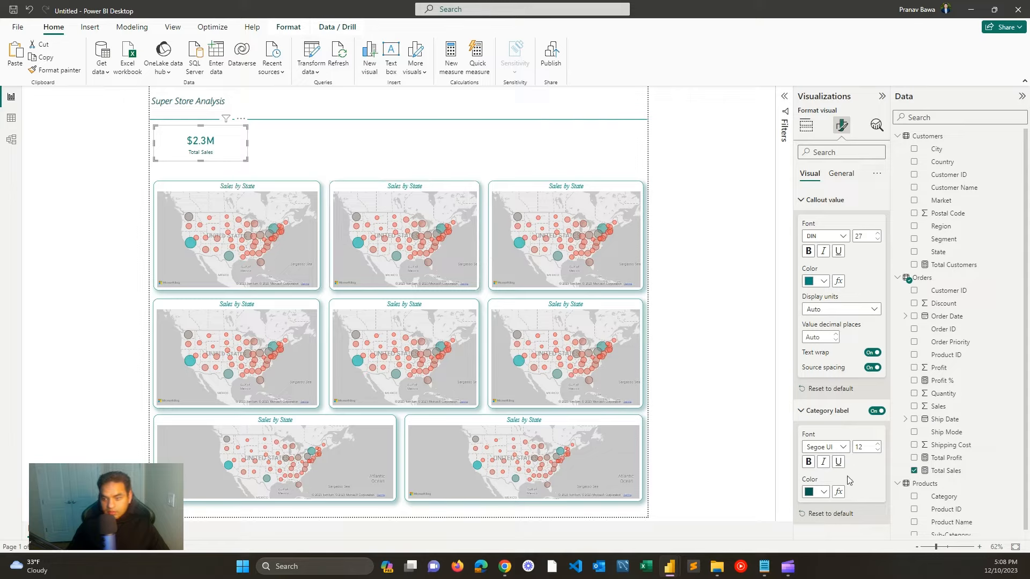
{"action": "left_click", "coordinate": [824, 463]}
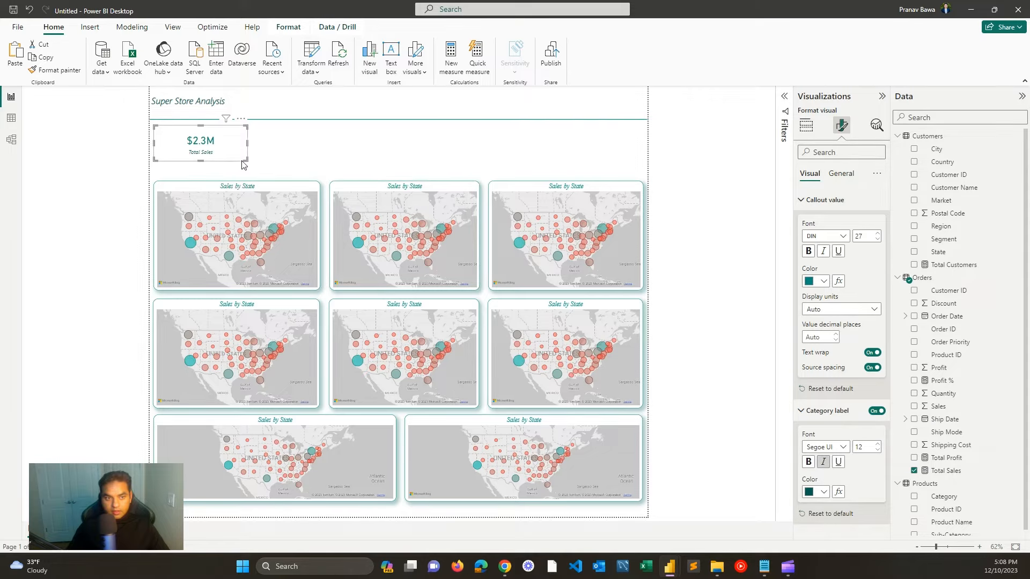
Step: Turn on the card's visual border and shadow, and give the border a dark teal color with 16 px rounded corners
{"action": "left_click", "coordinate": [840, 174]}
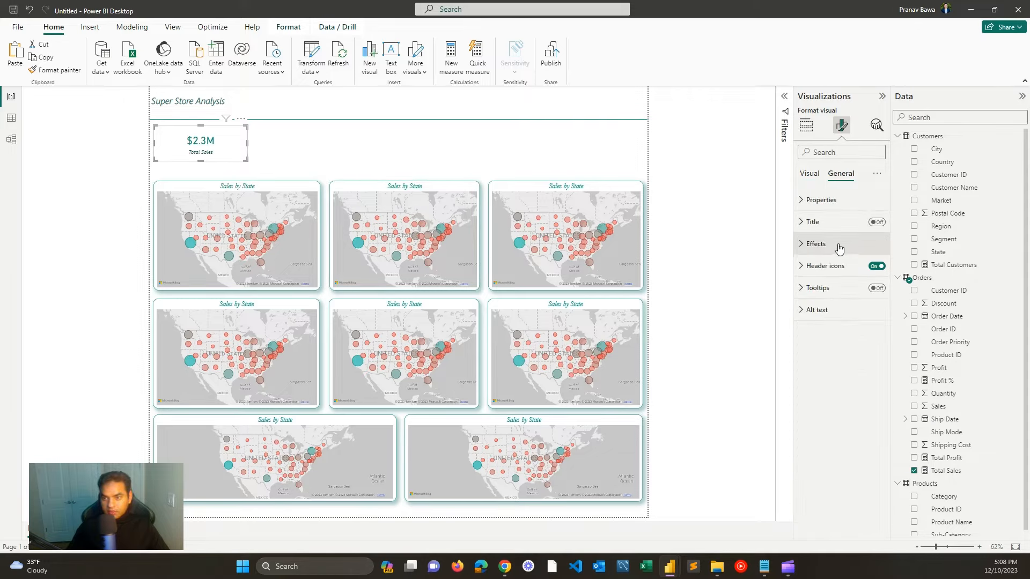
{"action": "left_click", "coordinate": [843, 243]}
{"action": "left_click", "coordinate": [873, 357]}
{"action": "left_click", "coordinate": [872, 383]}
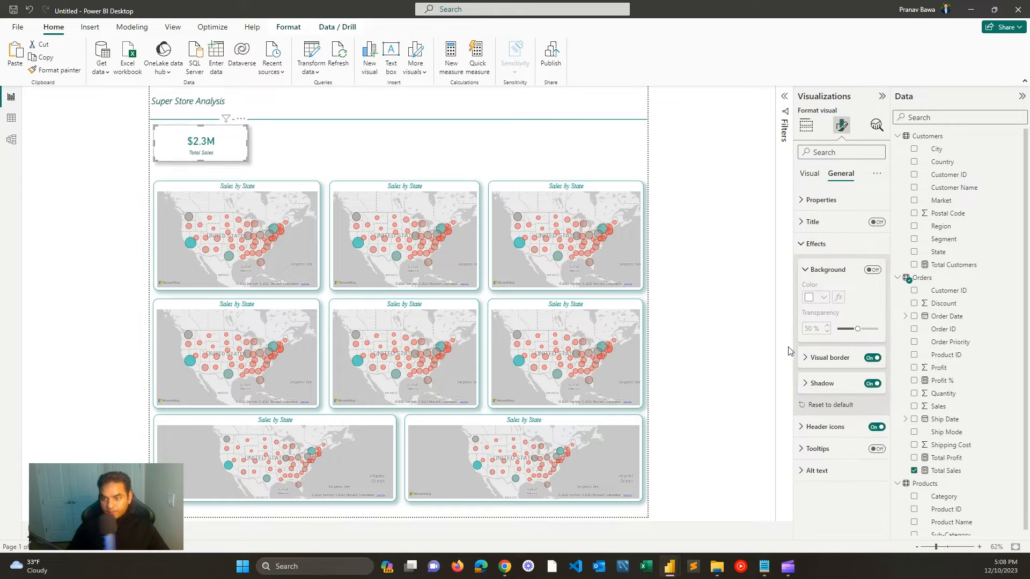
{"action": "left_click", "coordinate": [830, 358]}
{"action": "left_click", "coordinate": [819, 388]}
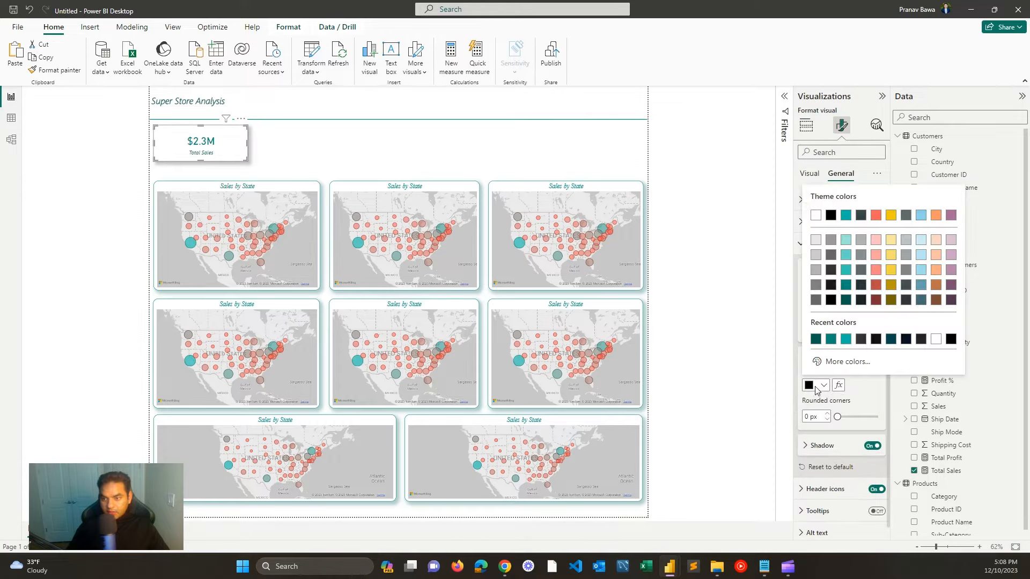
{"action": "left_click", "coordinate": [845, 301]}
{"action": "type", "text": "16"}
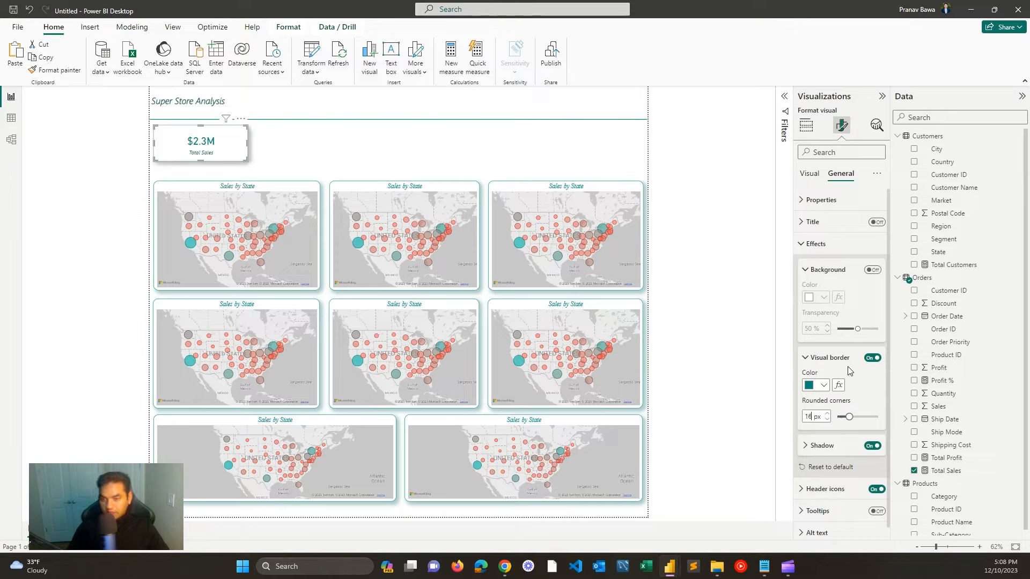
Step: Set the card's shadow color to dark teal, and switch the shadow off
{"action": "left_click", "coordinate": [819, 445]}
{"action": "left_click", "coordinate": [815, 473]}
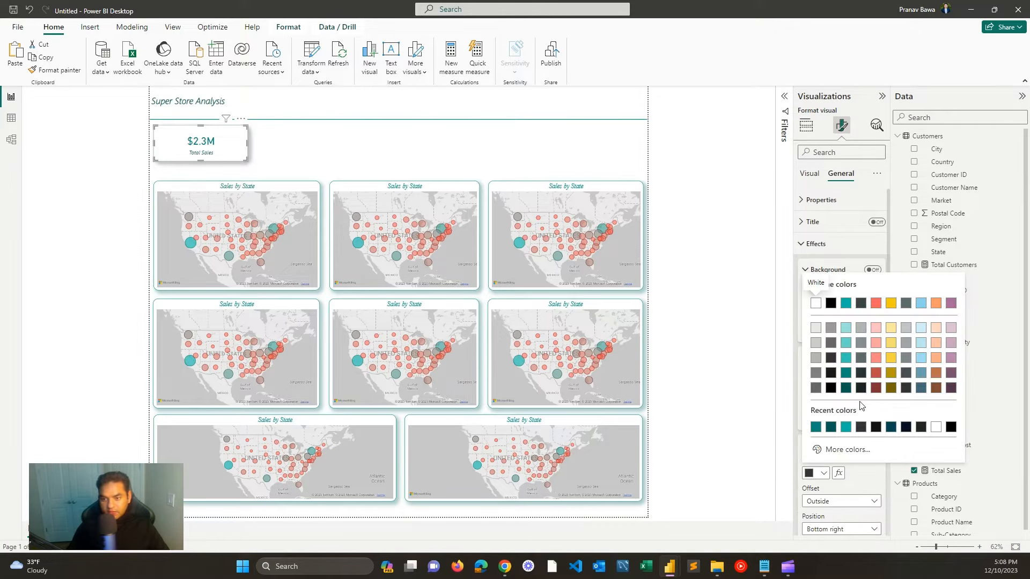
{"action": "left_click", "coordinate": [846, 375]}
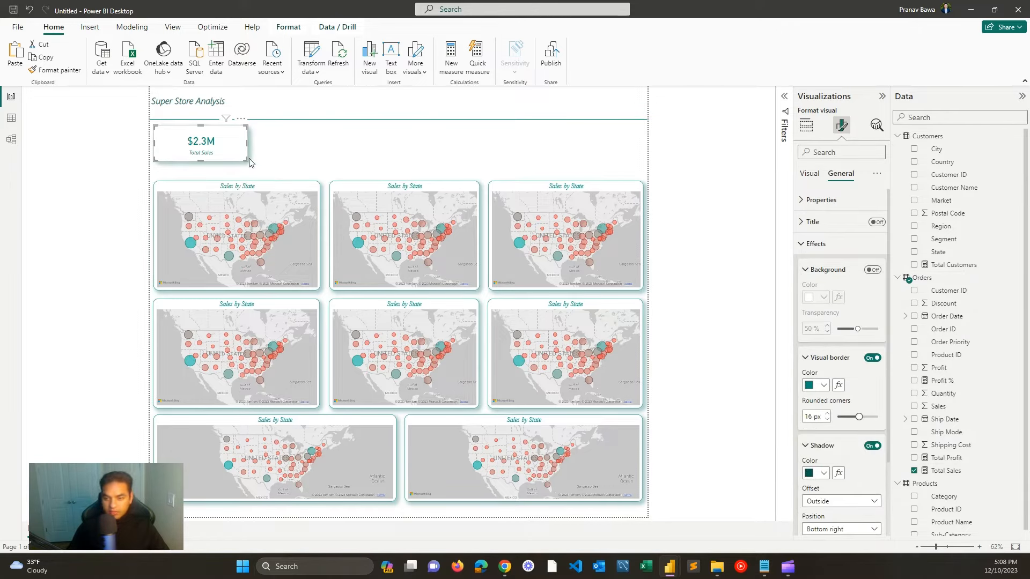
{"action": "left_click", "coordinate": [875, 448]}
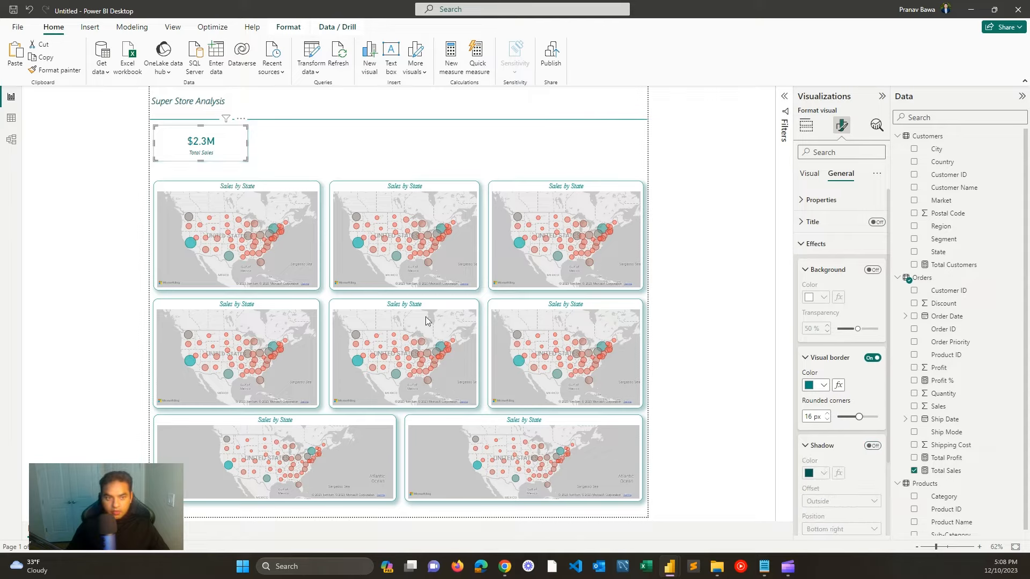
Step: Narrow the Total Sales card slightly and duplicate it four times, placing the copies beside it in a row of five cards
{"action": "left_click_drag", "start_coordinate": [246, 160], "coordinate": [236, 160]}
{"action": "left_click", "coordinate": [329, 173]}
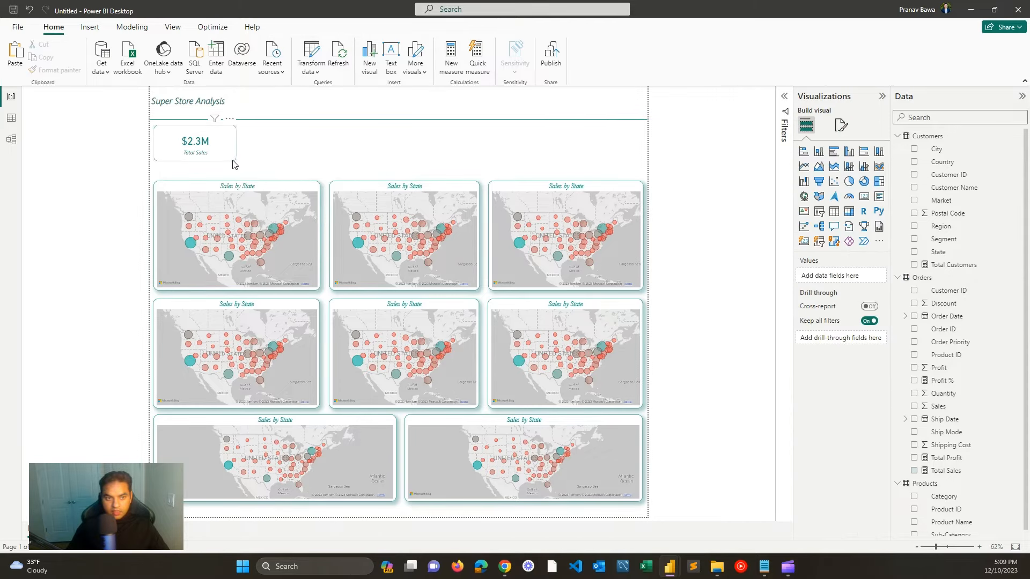
{"action": "left_click", "coordinate": [239, 159]}
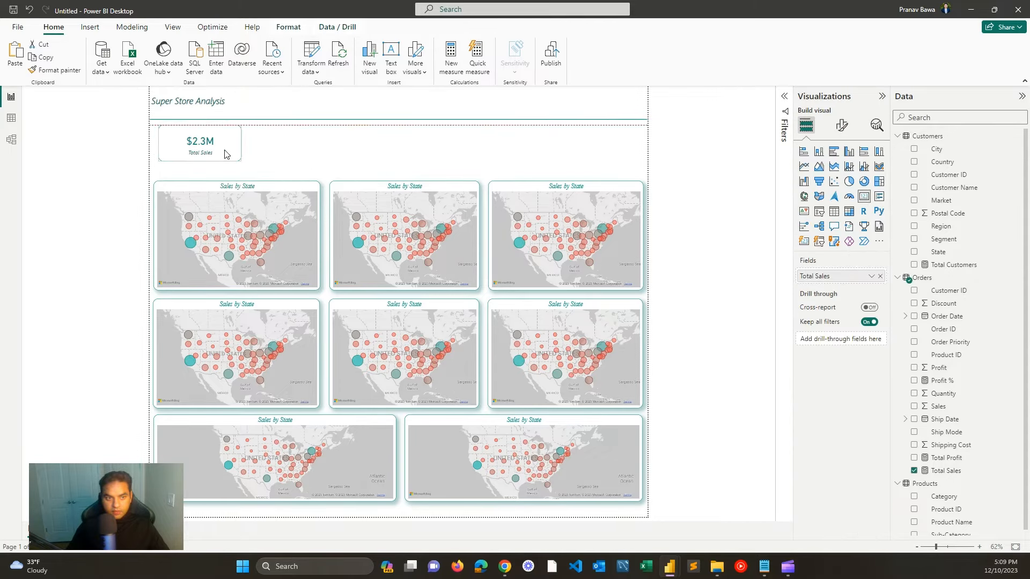
{"action": "key", "text": "ctrl+c"}
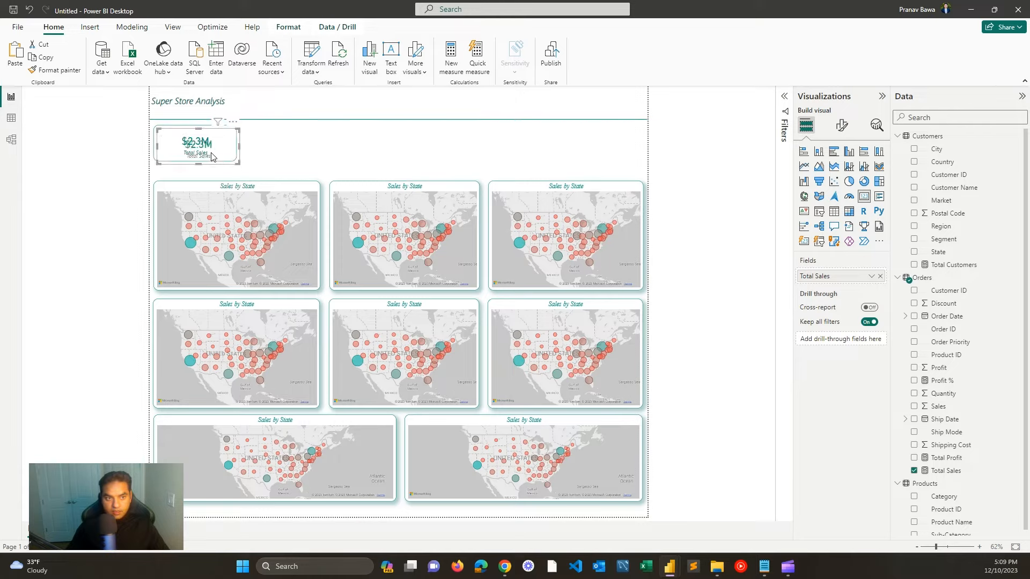
{"action": "key", "text": "ctrl+v"}
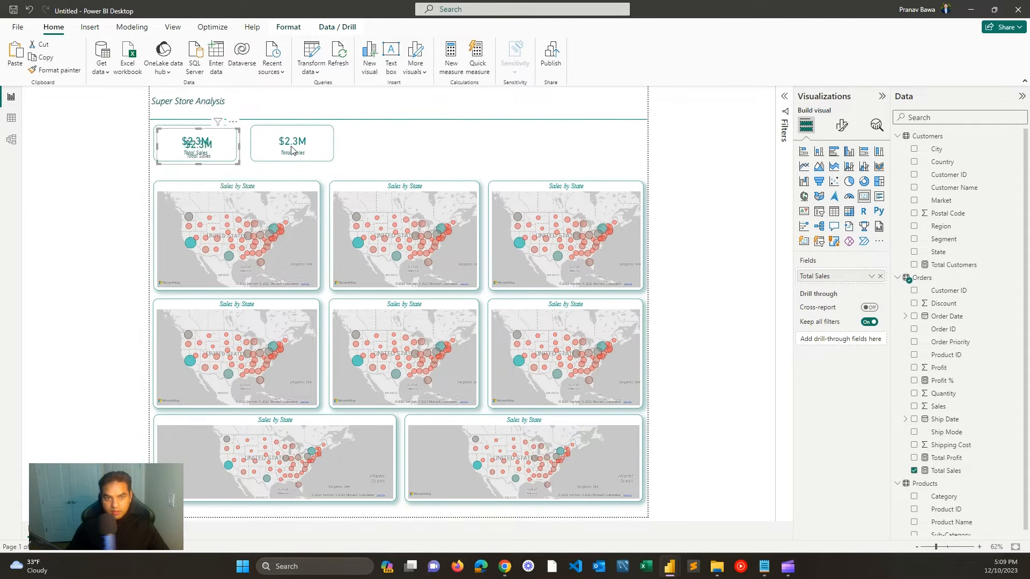
{"action": "key", "text": "ctrl+v"}
{"action": "key", "text": "ctrl+v"}
{"action": "left_click_drag", "start_coordinate": [236, 152], "coordinate": [492, 155]}
{"action": "key", "text": "ctrl+v"}
{"action": "left_click_drag", "start_coordinate": [209, 158], "coordinate": [609, 156]}
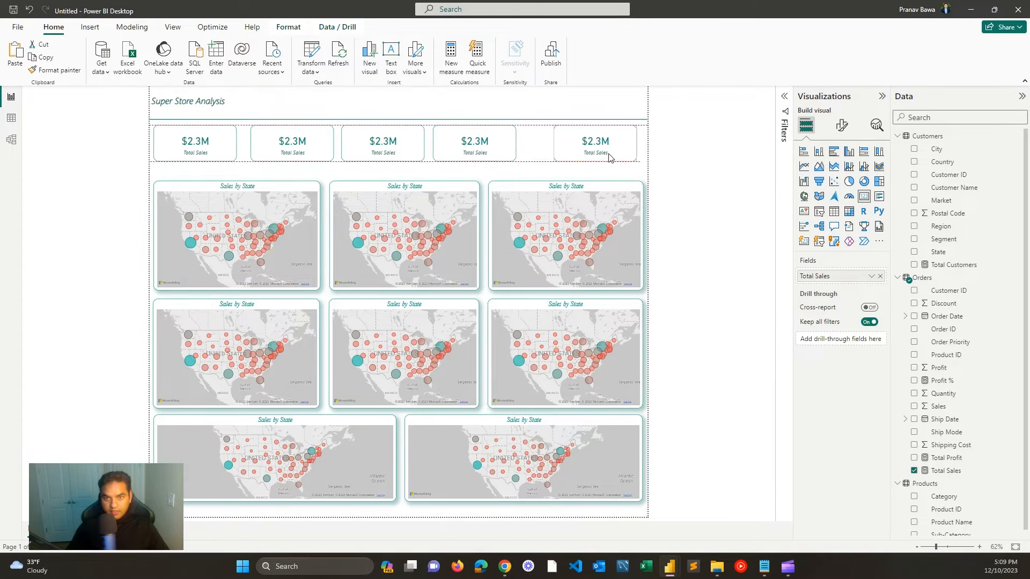
Step: Select all five KPI cards and distribute them horizontally across the row
{"action": "left_click", "coordinate": [472, 153], "text": "ctrl"}
{"action": "left_click", "coordinate": [383, 153], "text": "ctrl"}
{"action": "left_click", "coordinate": [294, 148], "text": "ctrl"}
{"action": "left_click", "coordinate": [232, 150], "text": "ctrl"}
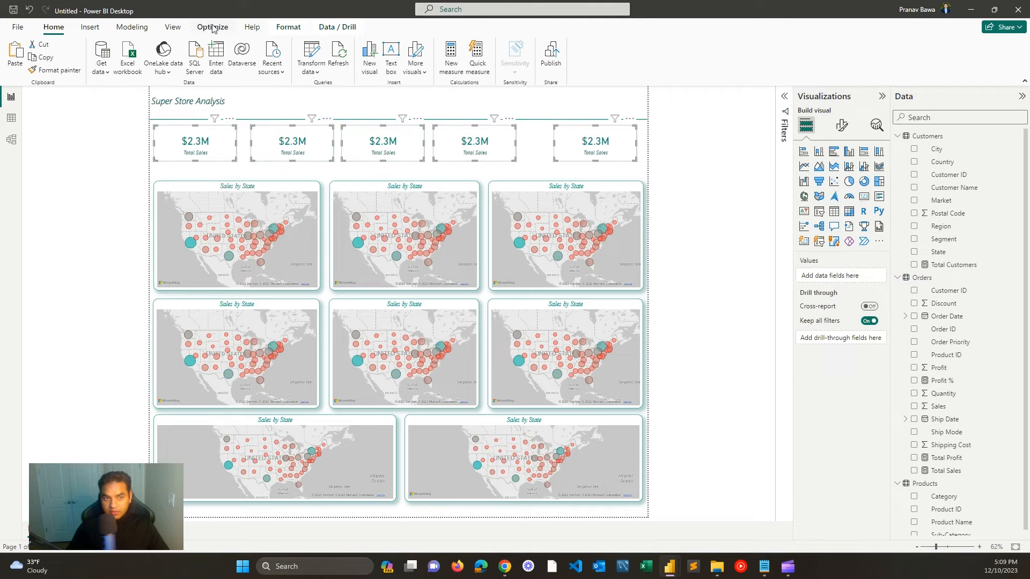
{"action": "left_click", "coordinate": [288, 28]}
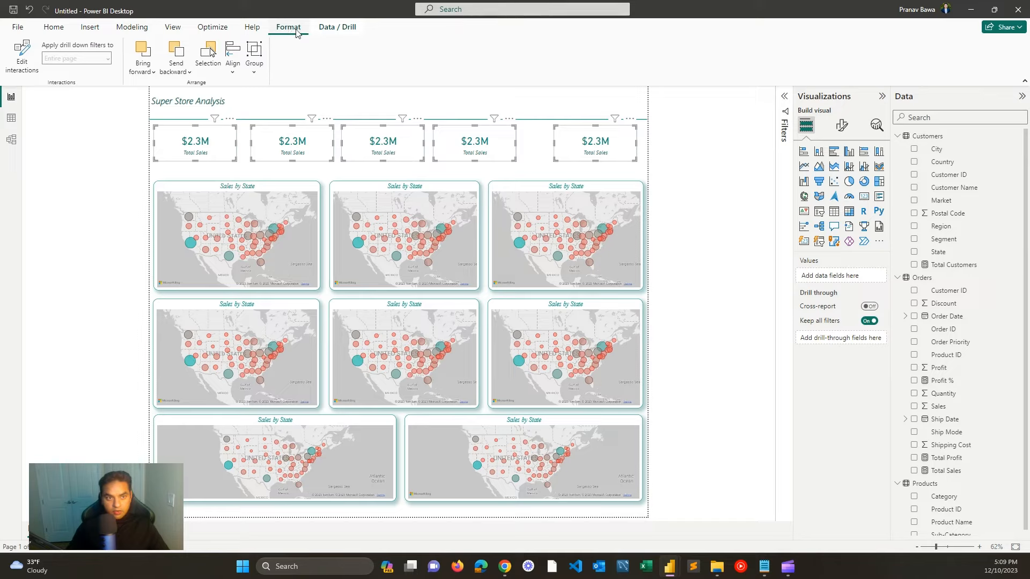
{"action": "left_click", "coordinate": [233, 61]}
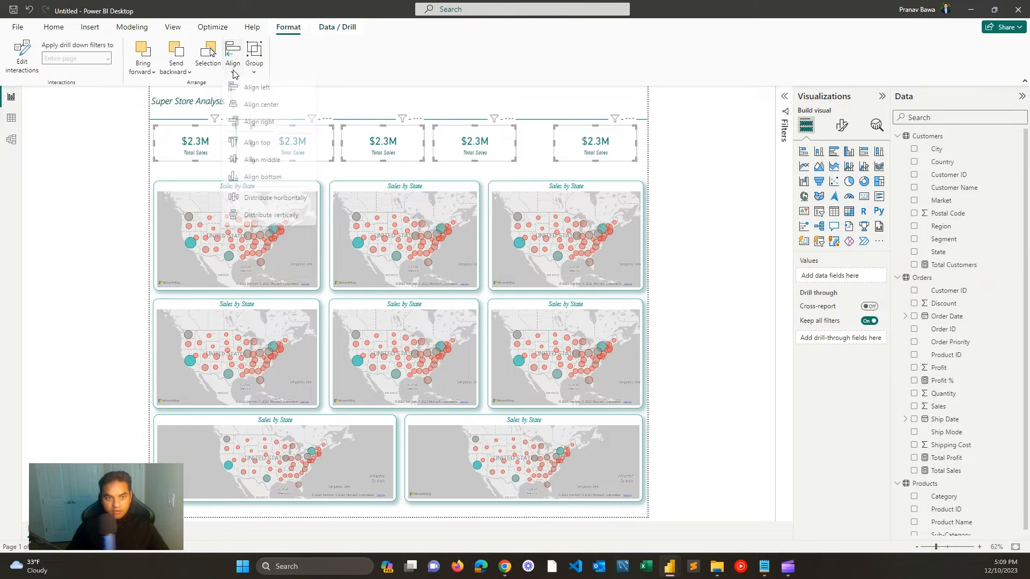
{"action": "left_click", "coordinate": [289, 201]}
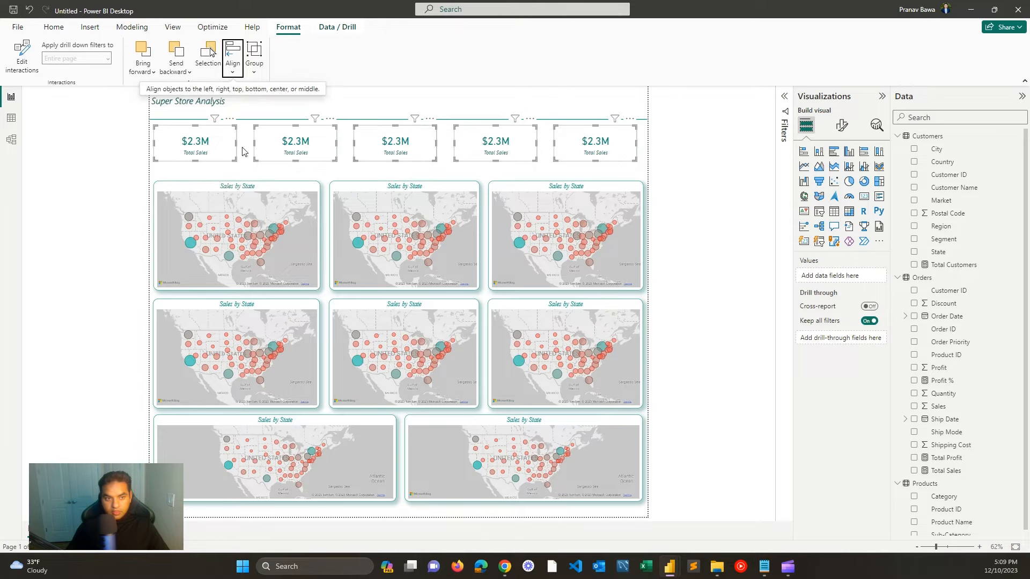
{"action": "left_click", "coordinate": [536, 170]}
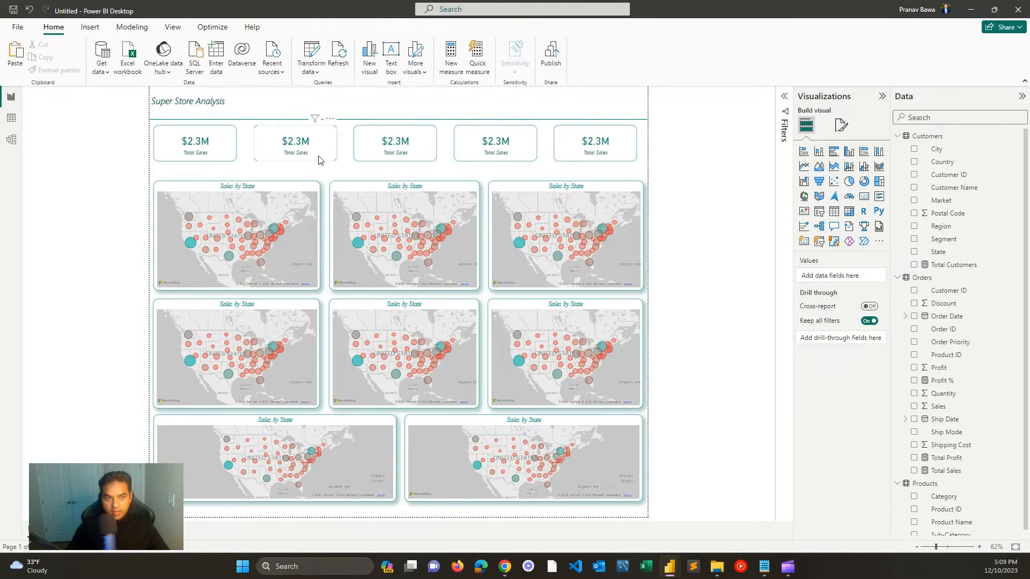
Step: Replace Total Sales with Total Profit in the second KPI card and with Profit % in the third card
{"action": "left_click", "coordinate": [318, 157]}
{"action": "left_click", "coordinate": [914, 471]}
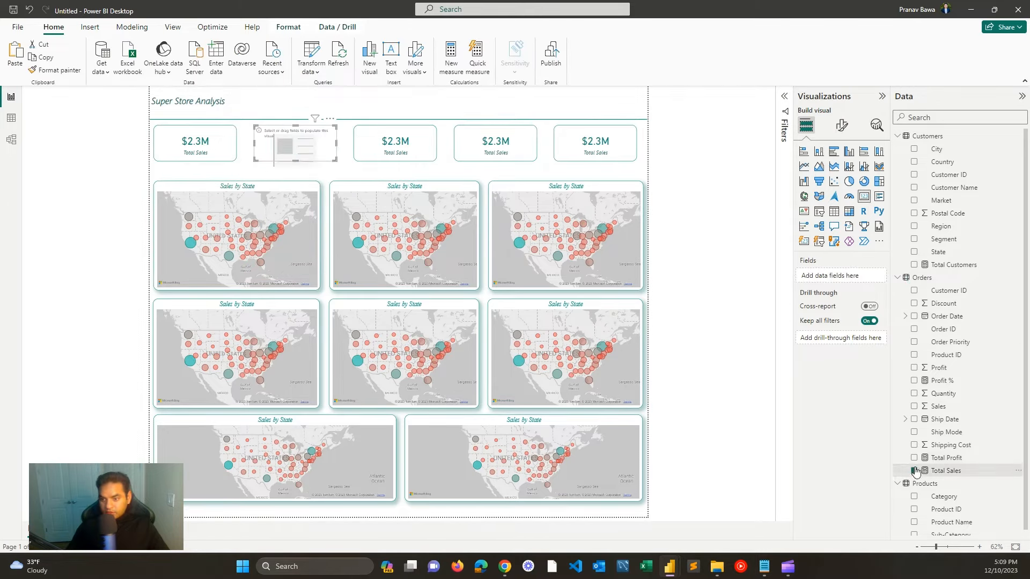
{"action": "left_click", "coordinate": [915, 457]}
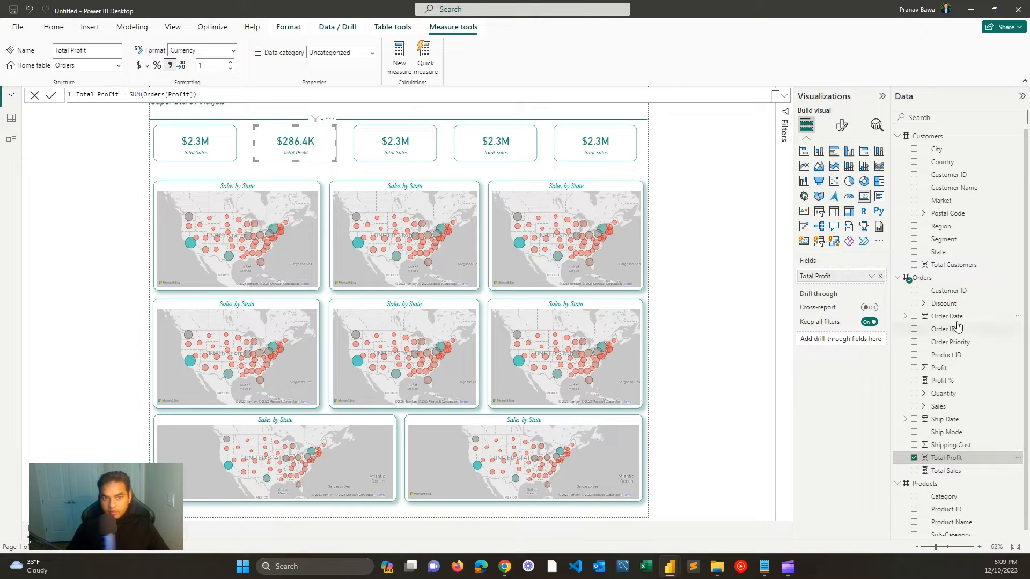
{"action": "left_click", "coordinate": [401, 154]}
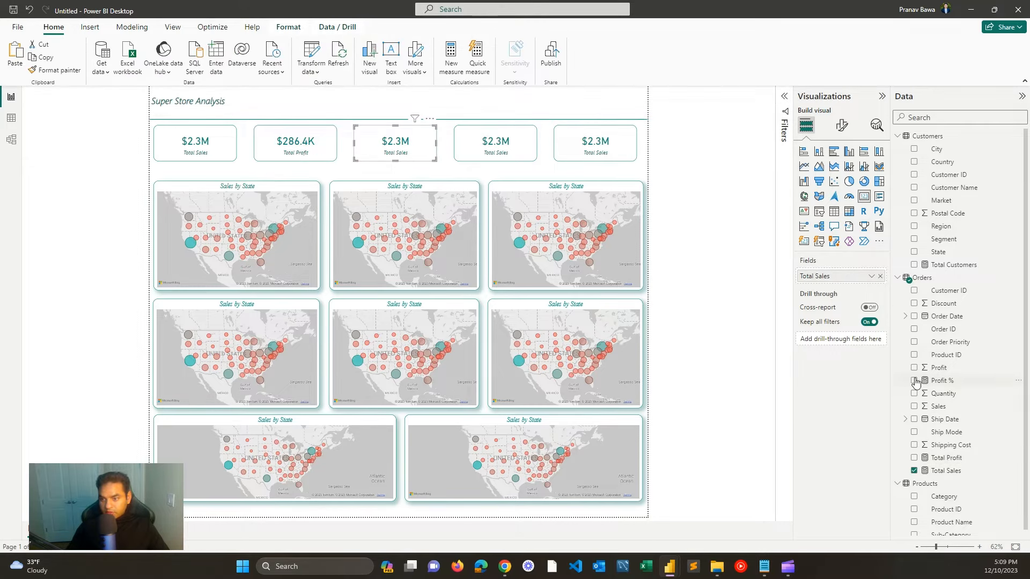
{"action": "left_click", "coordinate": [913, 470]}
{"action": "left_click", "coordinate": [913, 381]}
Step: Replace Total Sales with the Orders Discount field in the fourth KPI card and rename the field Discount for this visual
{"action": "left_click", "coordinate": [511, 146]}
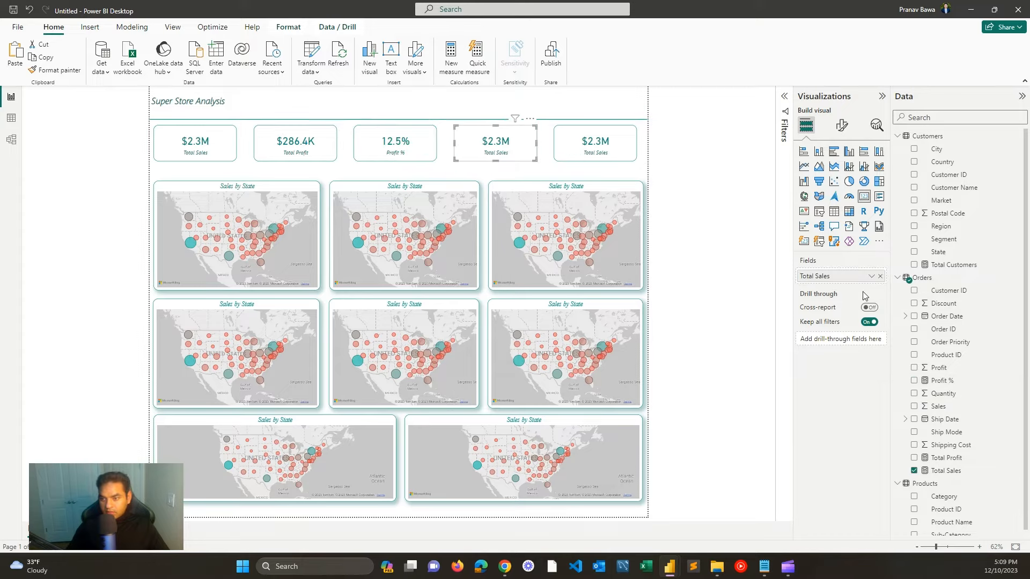
{"action": "left_click", "coordinate": [914, 470]}
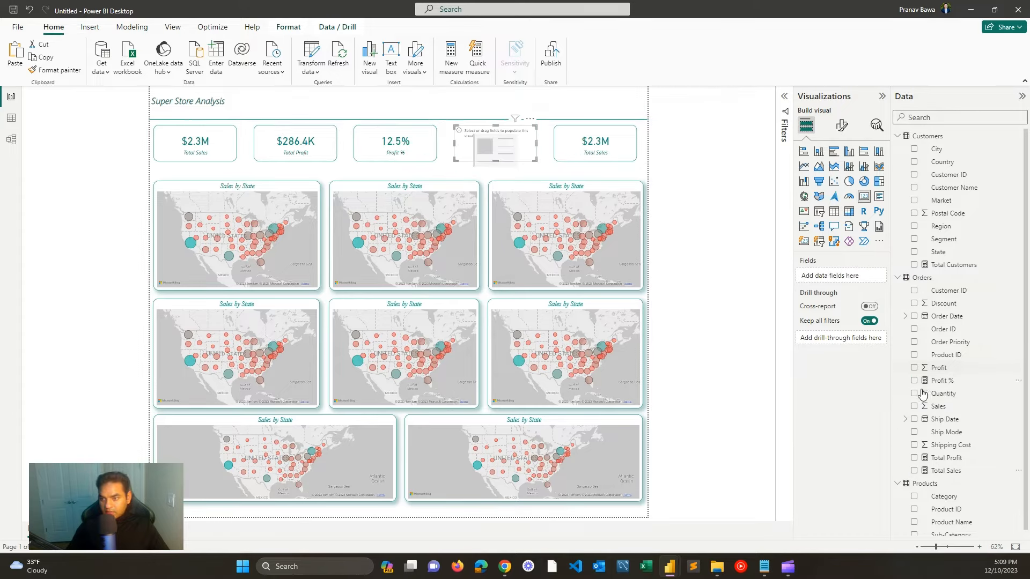
{"action": "left_click", "coordinate": [914, 304]}
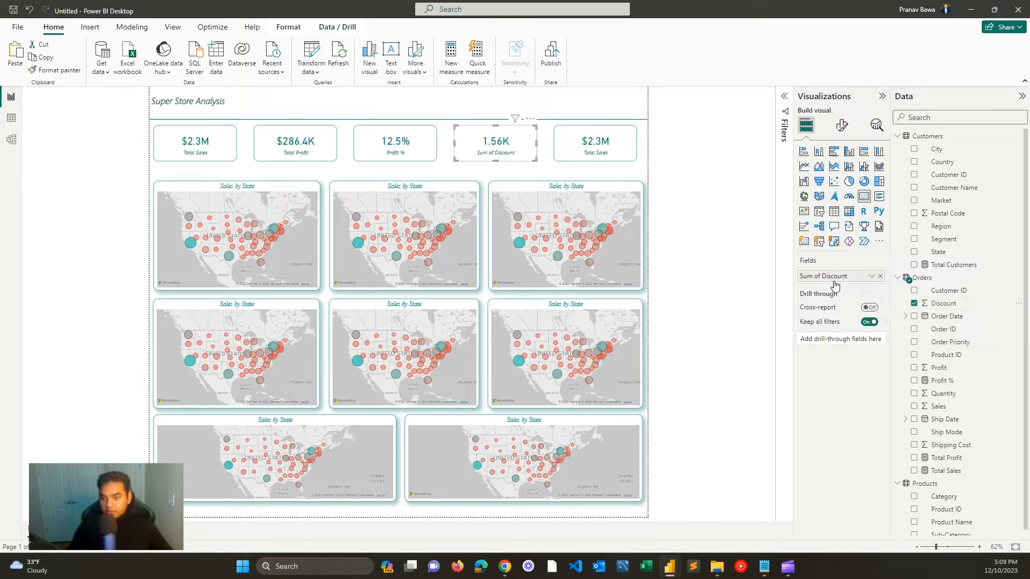
{"action": "left_click", "coordinate": [871, 277]}
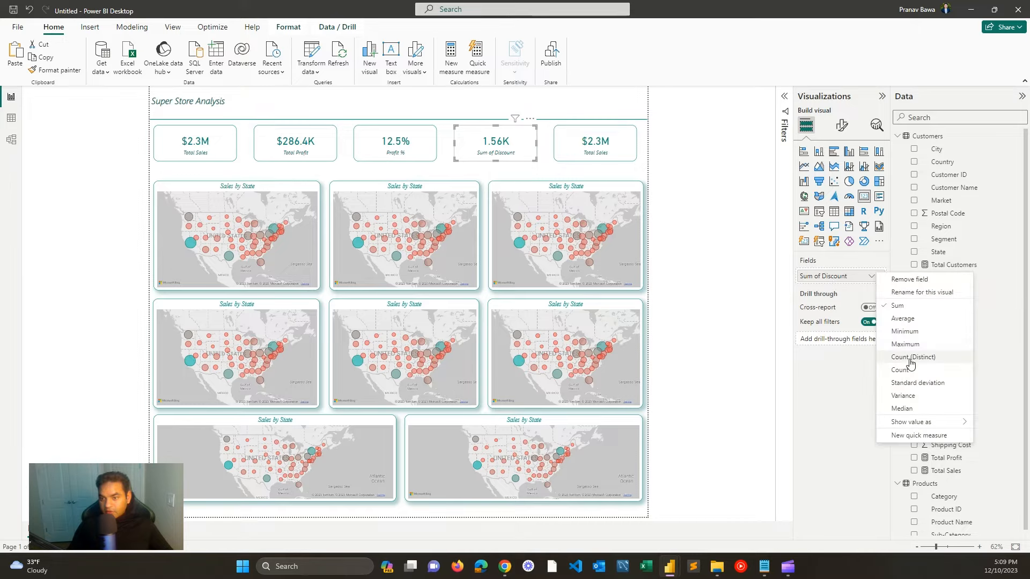
{"action": "left_click", "coordinate": [826, 282]}
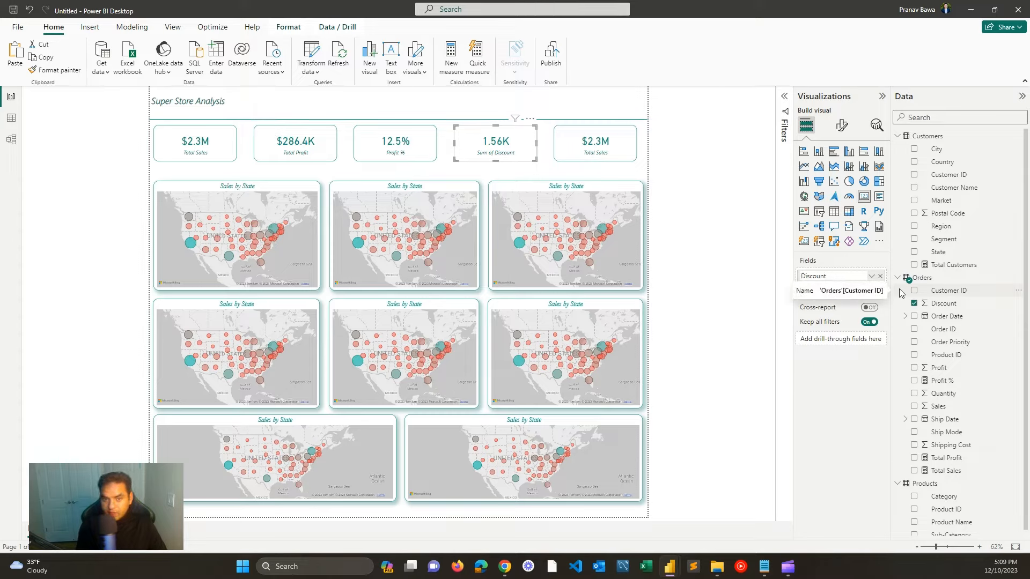
{"action": "key", "text": "Return"}
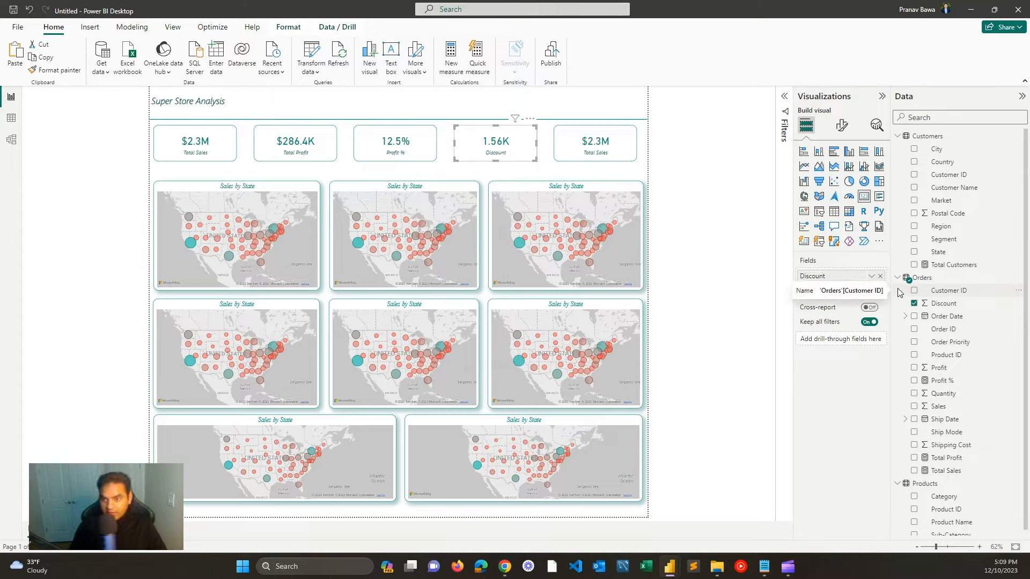
Step: Format the Orders table's Discount column as Currency with 1 decimal place
{"action": "left_click", "coordinate": [943, 304]}
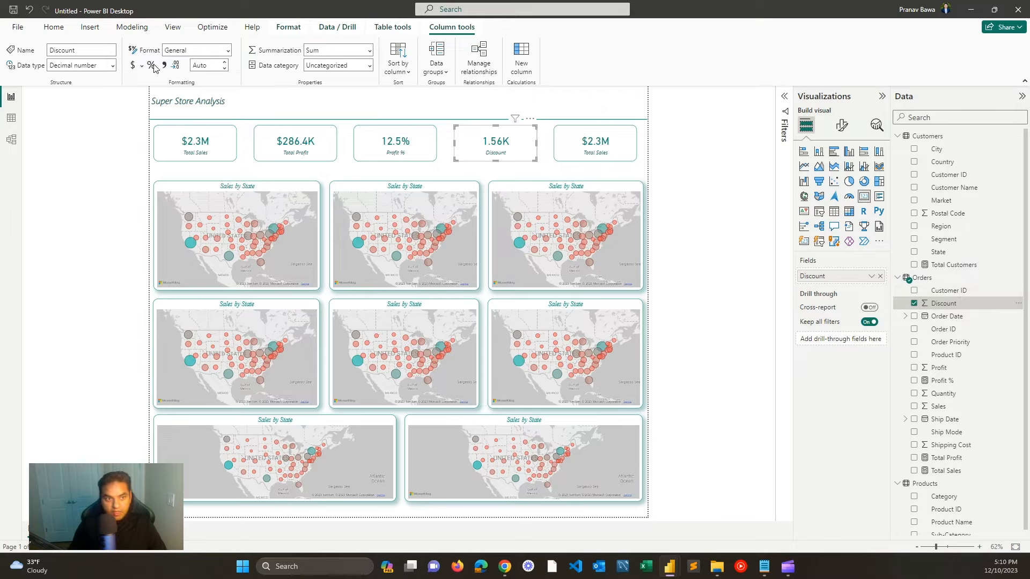
{"action": "left_click", "coordinate": [228, 51]}
{"action": "left_click", "coordinate": [199, 80]}
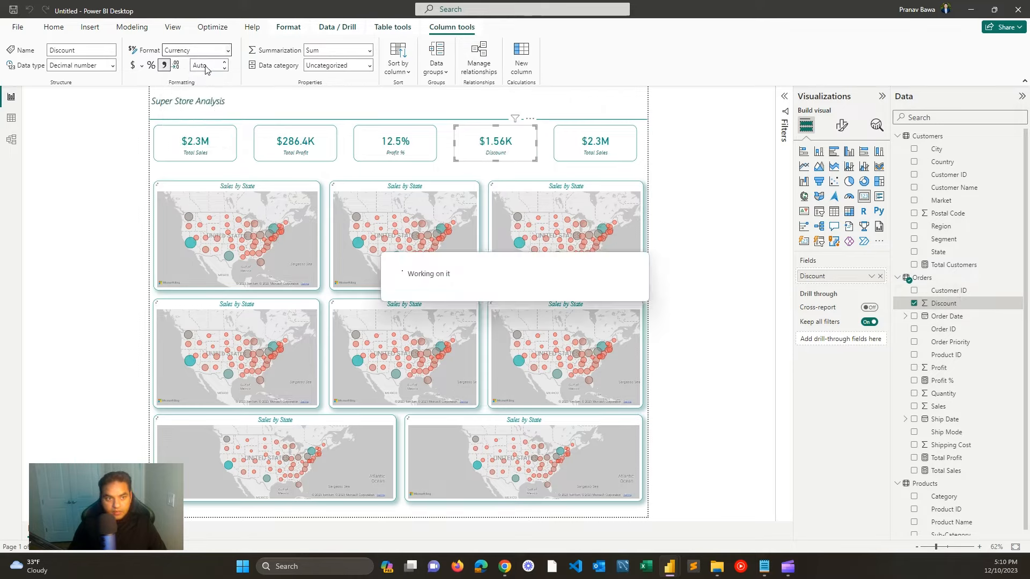
{"action": "type", "text": "1"}
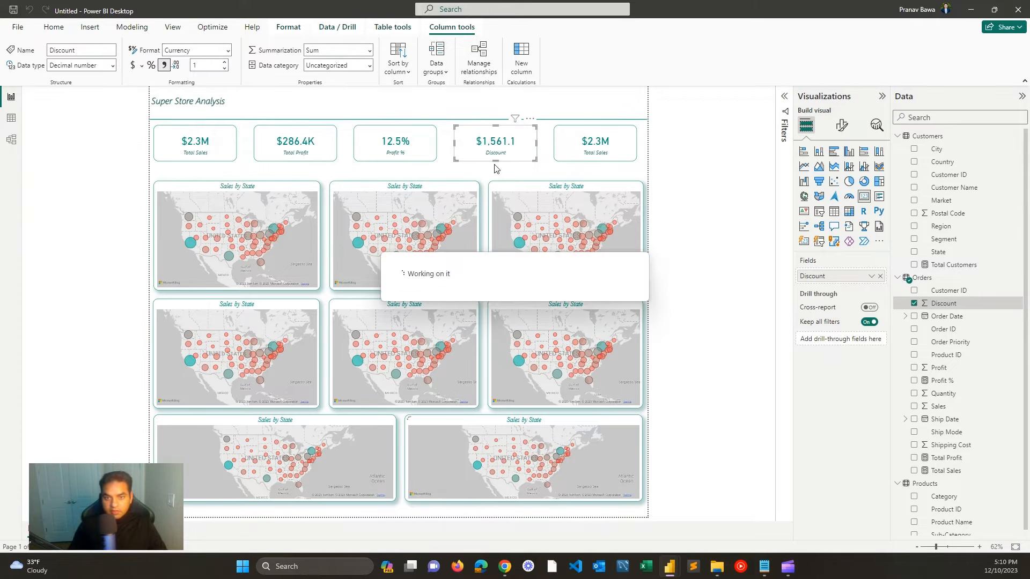
Step: Replace Total Sales with the Total Customers measure in the fifth KPI card
{"action": "left_click", "coordinate": [594, 153]}
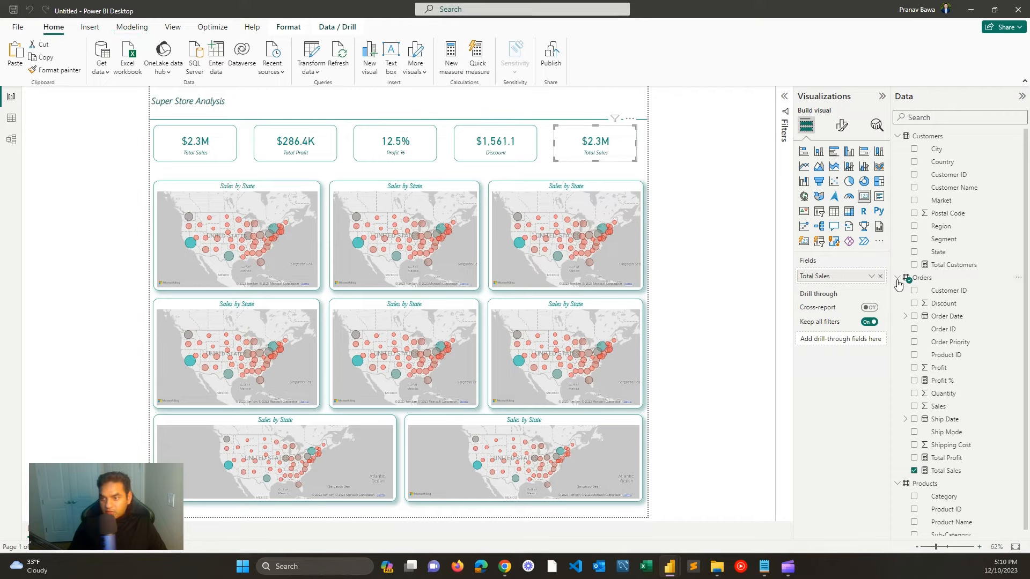
{"action": "left_click", "coordinate": [881, 276]}
{"action": "left_click", "coordinate": [914, 265]}
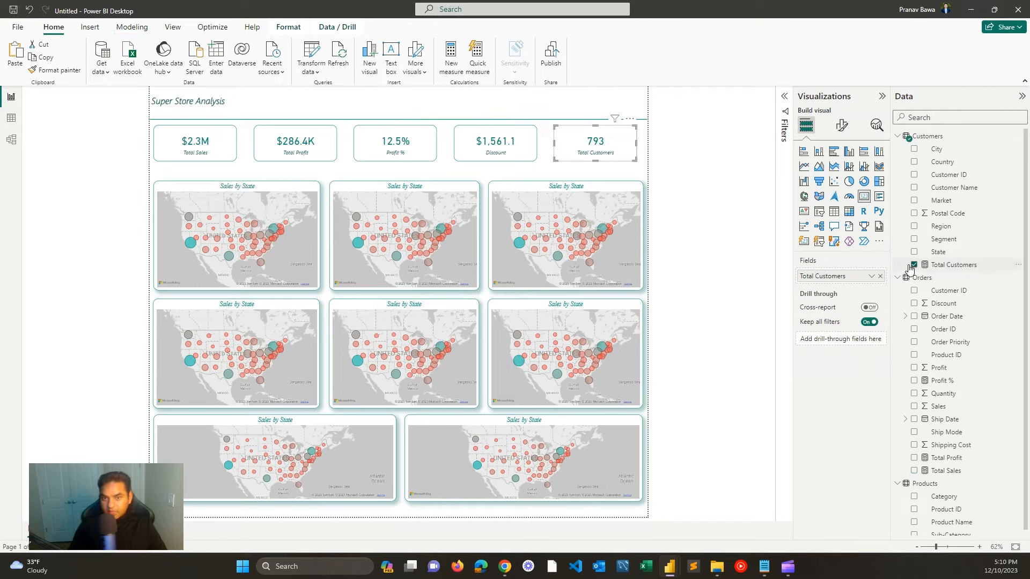
{"action": "left_click", "coordinate": [530, 170]}
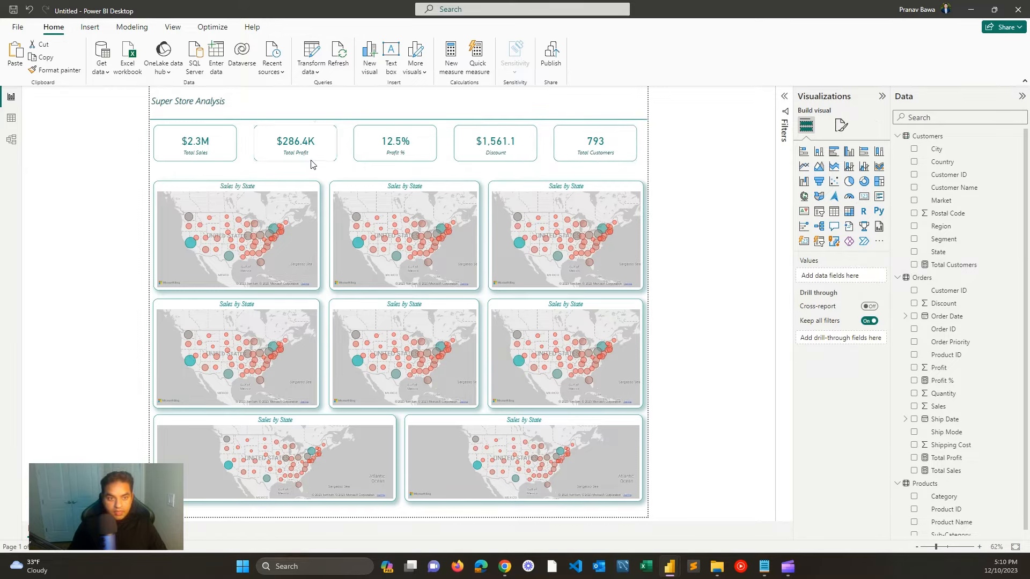
{"action": "left_click", "coordinate": [271, 189]}
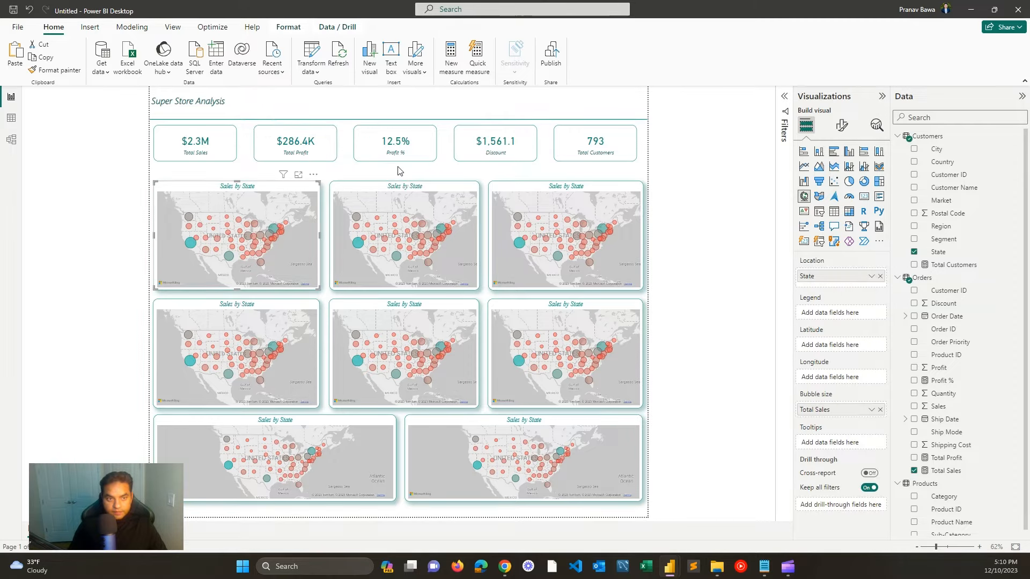
{"action": "left_click", "coordinate": [260, 108]}
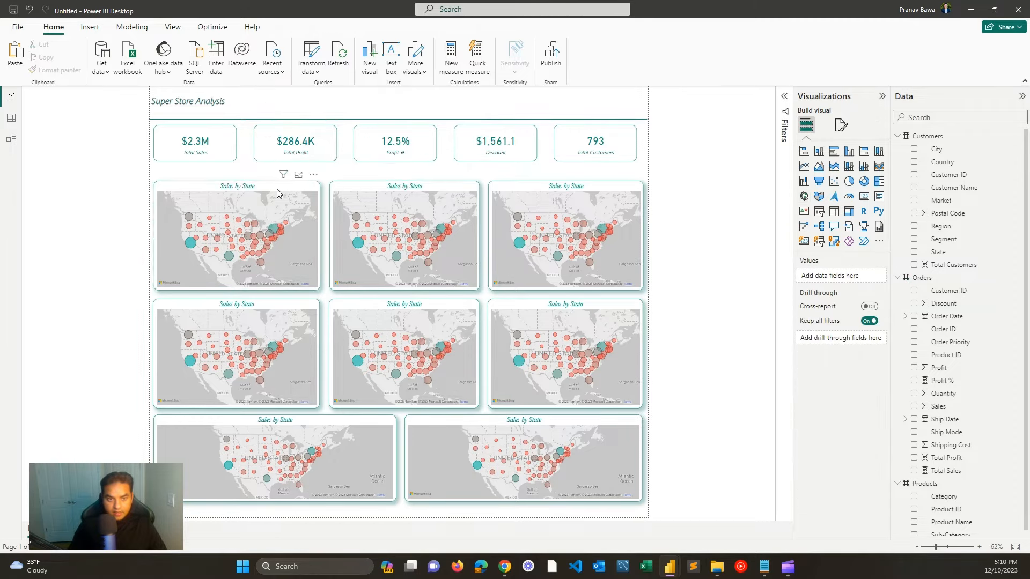
{"action": "left_click", "coordinate": [261, 196]}
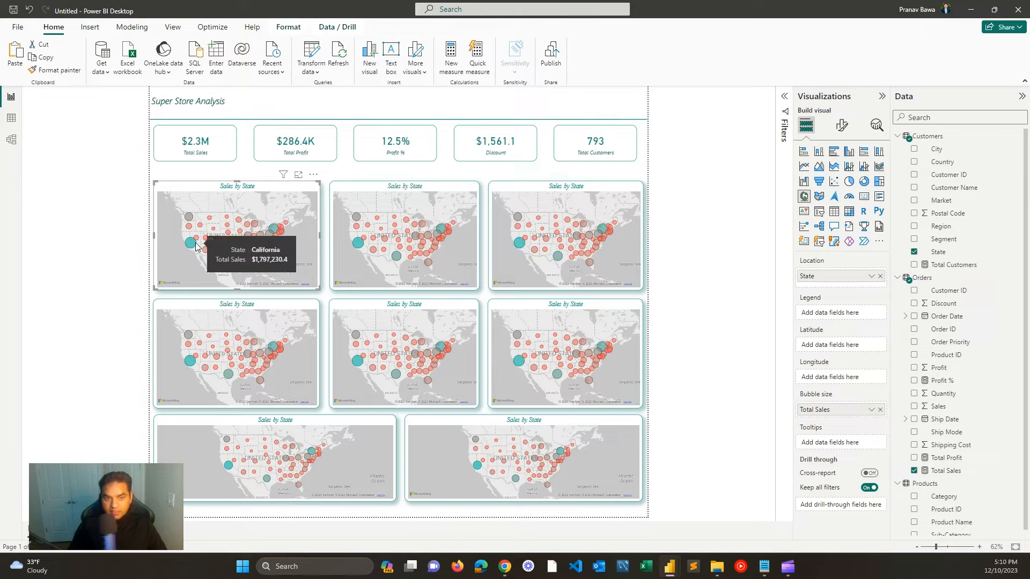
{"action": "left_click", "coordinate": [383, 200]}
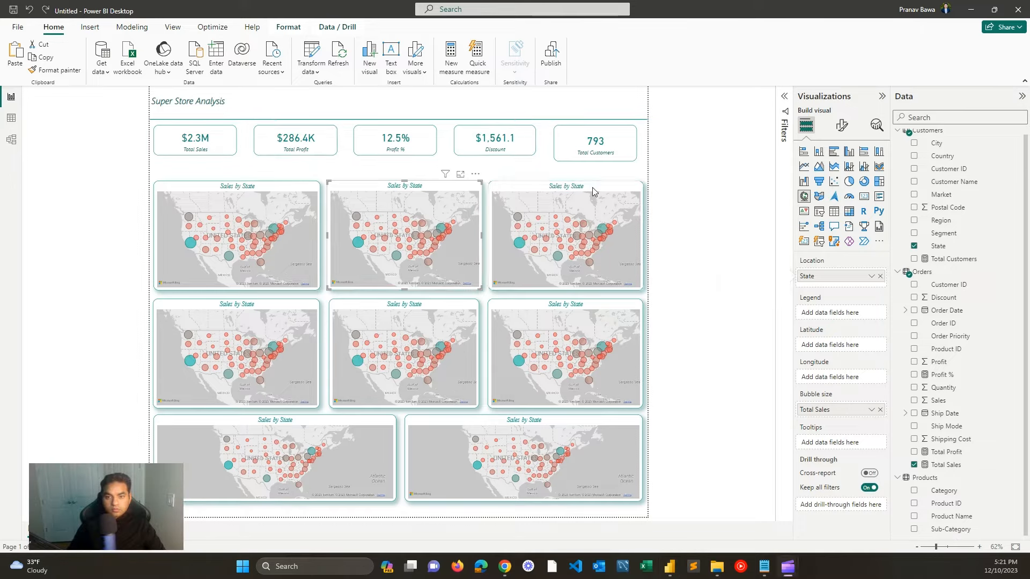
{"action": "left_click", "coordinate": [329, 186]}
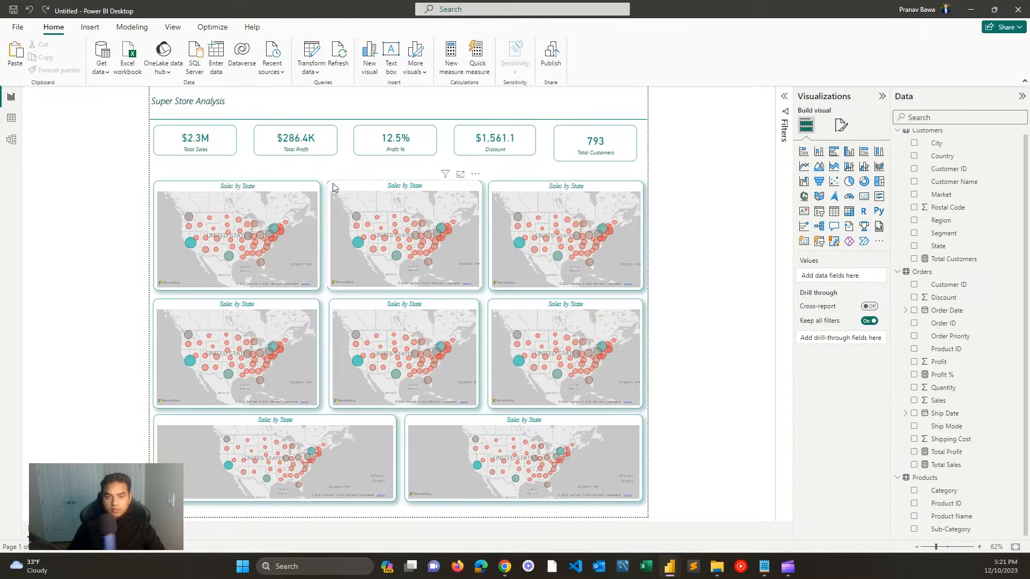
Step: Remove State and Total Sales from the middle map in the first map row and convert it to a clustered column chart
{"action": "left_click", "coordinate": [399, 193]}
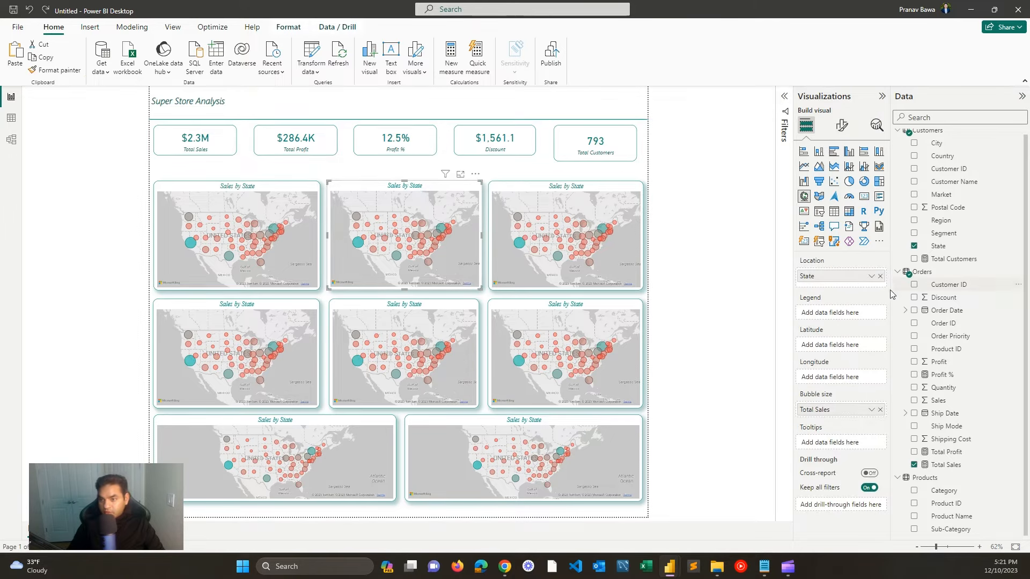
{"action": "left_click", "coordinate": [880, 276]}
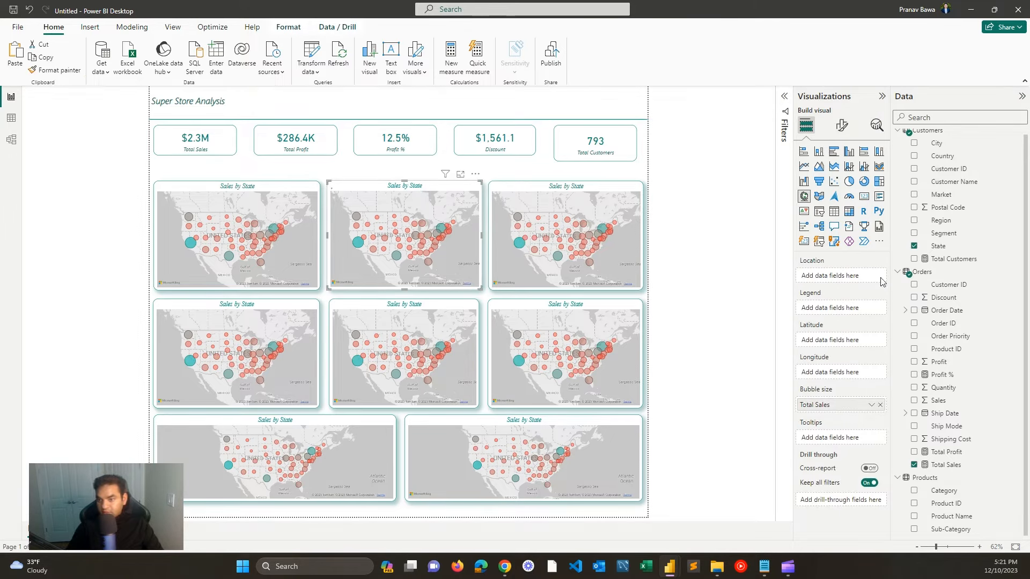
{"action": "left_click", "coordinate": [880, 404]}
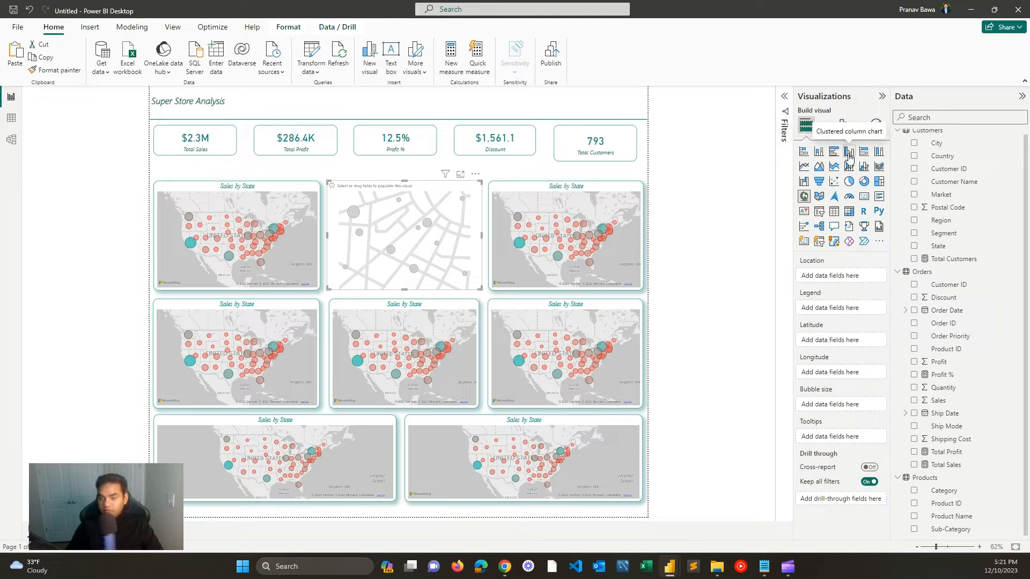
{"action": "left_click", "coordinate": [849, 152]}
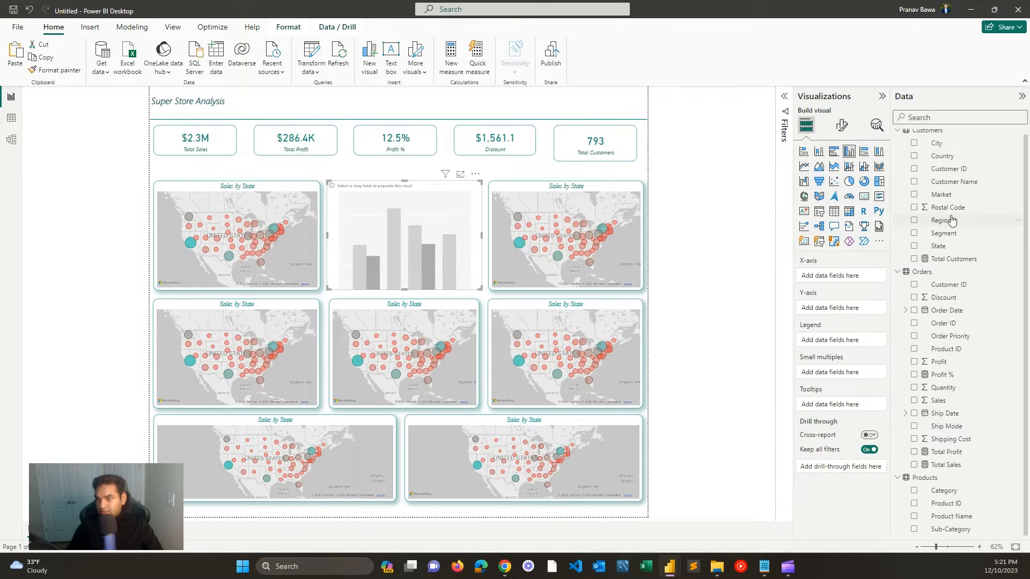
Step: Plot Total Sales and Total Profit by product Category in the column chart, with Total Sales as the first series
{"action": "scroll", "coordinate": [952, 219], "scroll_direction": "up", "scroll_amount": 1}
{"action": "scroll", "coordinate": [927, 322], "scroll_direction": "down", "scroll_amount": 1}
{"action": "left_click", "coordinate": [914, 491]}
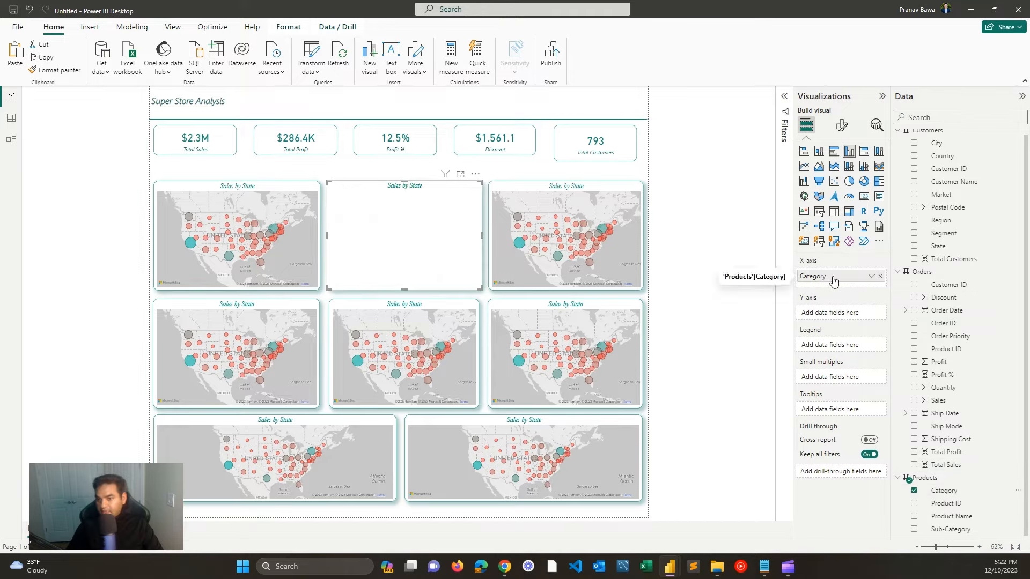
{"action": "left_click", "coordinate": [914, 452]}
{"action": "left_click", "coordinate": [915, 465]}
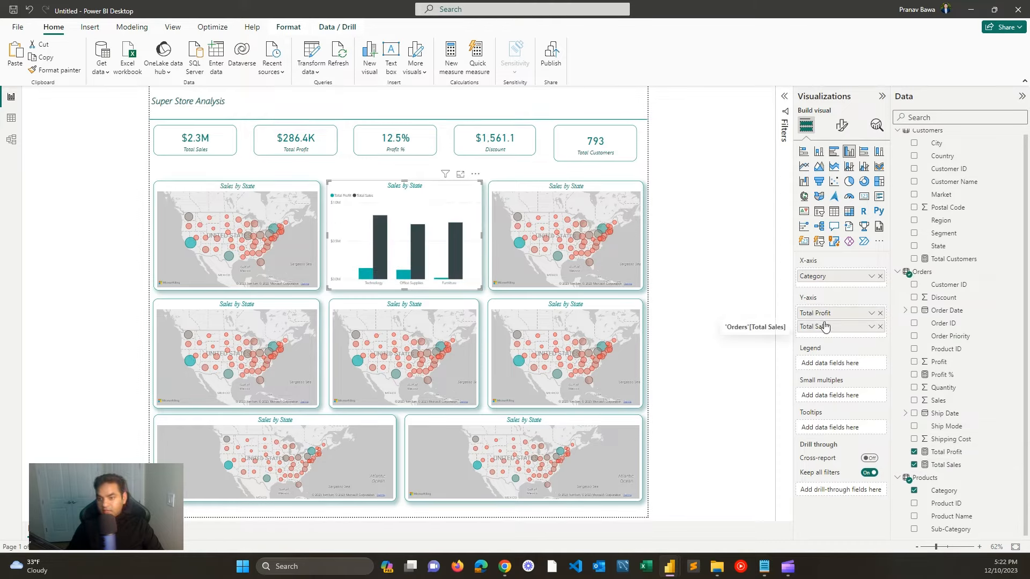
{"action": "left_click_drag", "start_coordinate": [822, 326], "coordinate": [826, 312]}
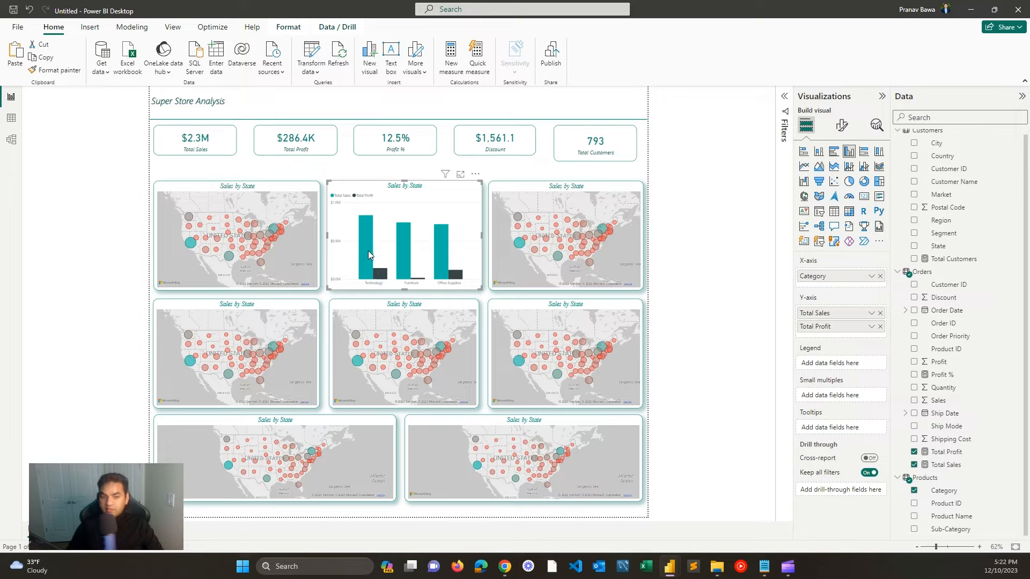
Step: Change the column chart's title text to "Sales by Category"
{"action": "left_click", "coordinate": [841, 125]}
{"action": "left_click", "coordinate": [840, 173]}
{"action": "left_click", "coordinate": [830, 225]}
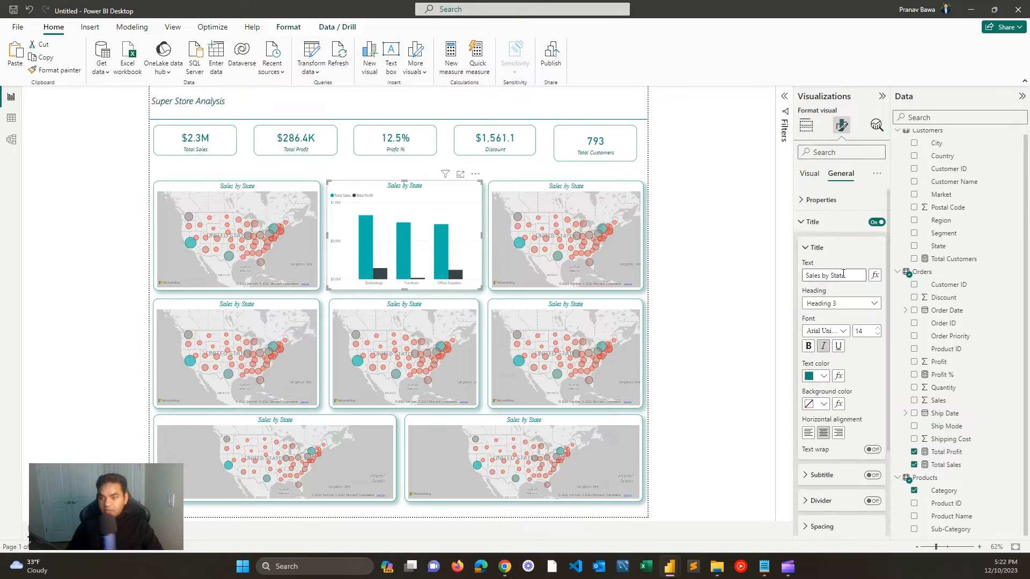
{"action": "type", "text": "Categ"}
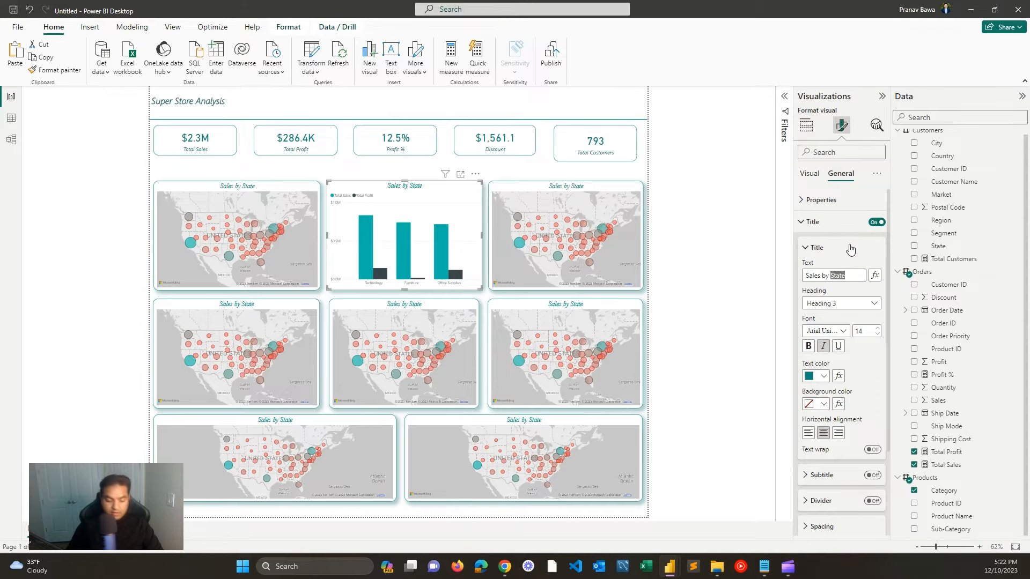
{"action": "type", "text": "ory"}
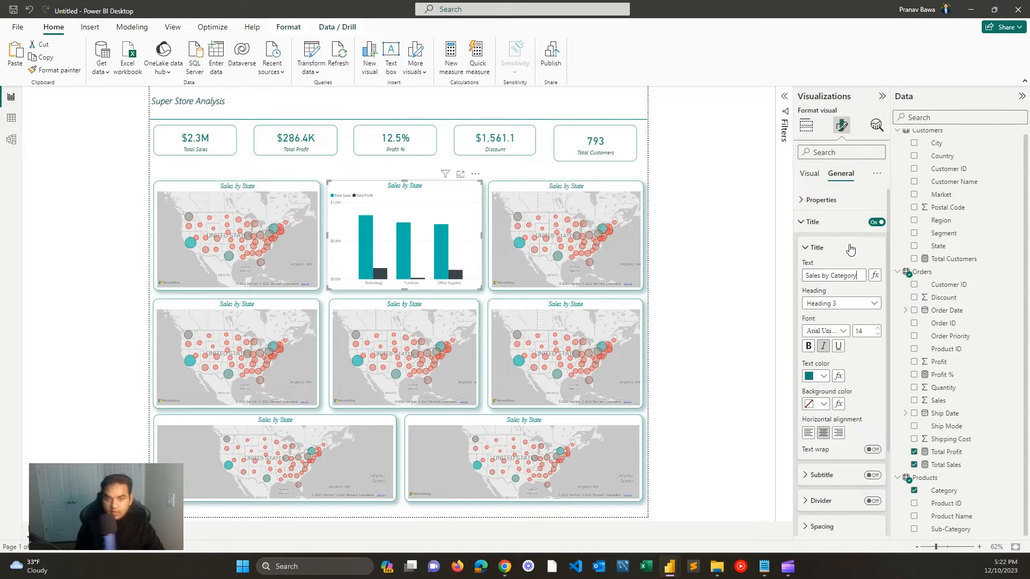
Step: Convert the third map in the first map row to a clustered bar chart and remove its State and Total Sales fields
{"action": "left_click", "coordinate": [518, 193]}
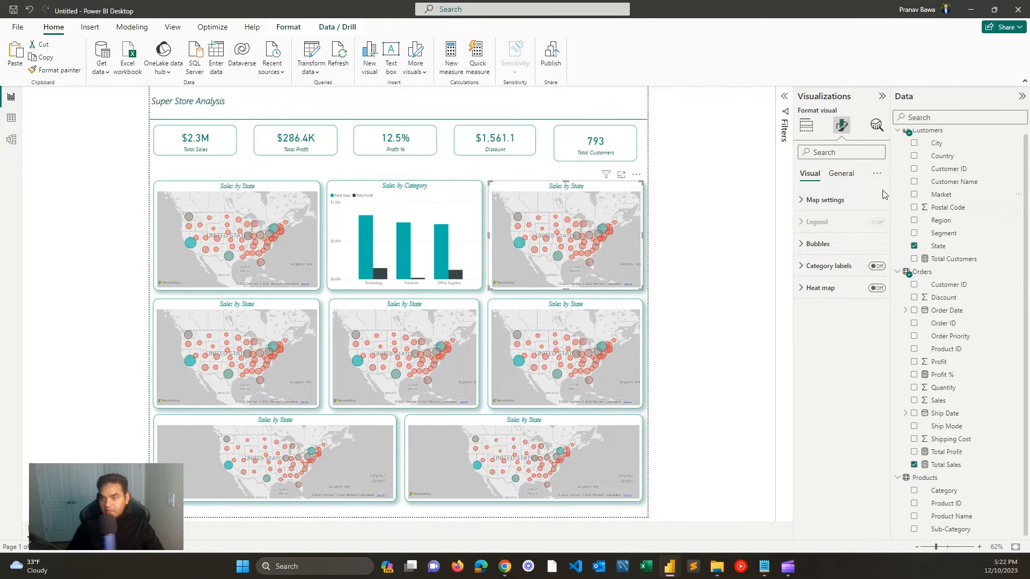
{"action": "left_click", "coordinate": [806, 125]}
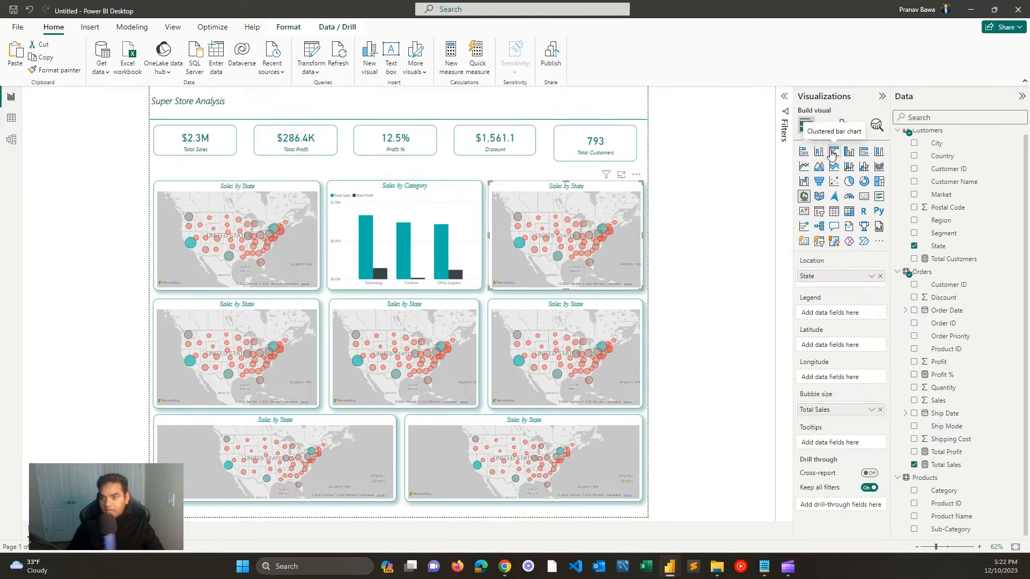
{"action": "left_click", "coordinate": [833, 153]}
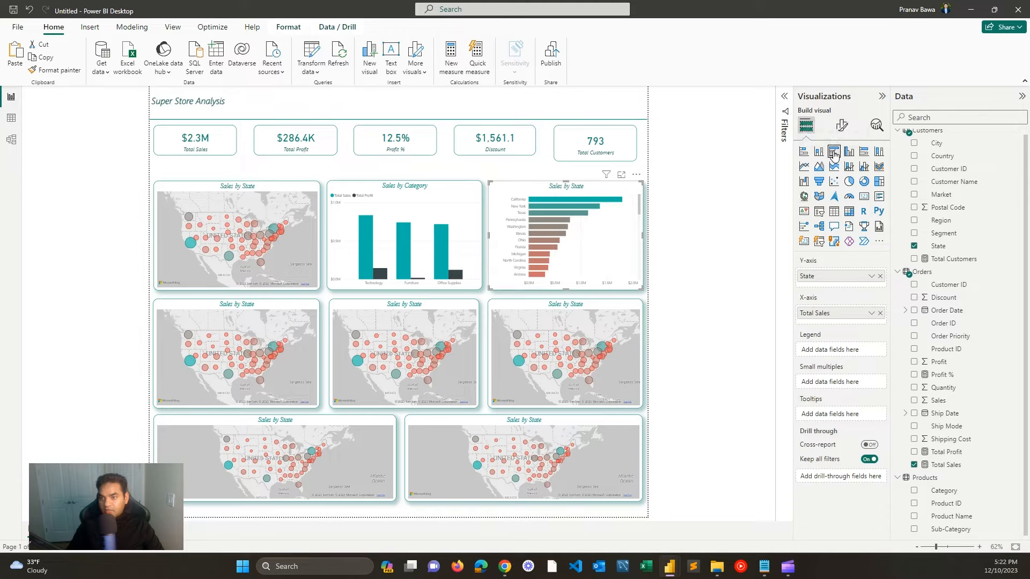
{"action": "left_click", "coordinate": [880, 277]}
{"action": "left_click", "coordinate": [881, 309]}
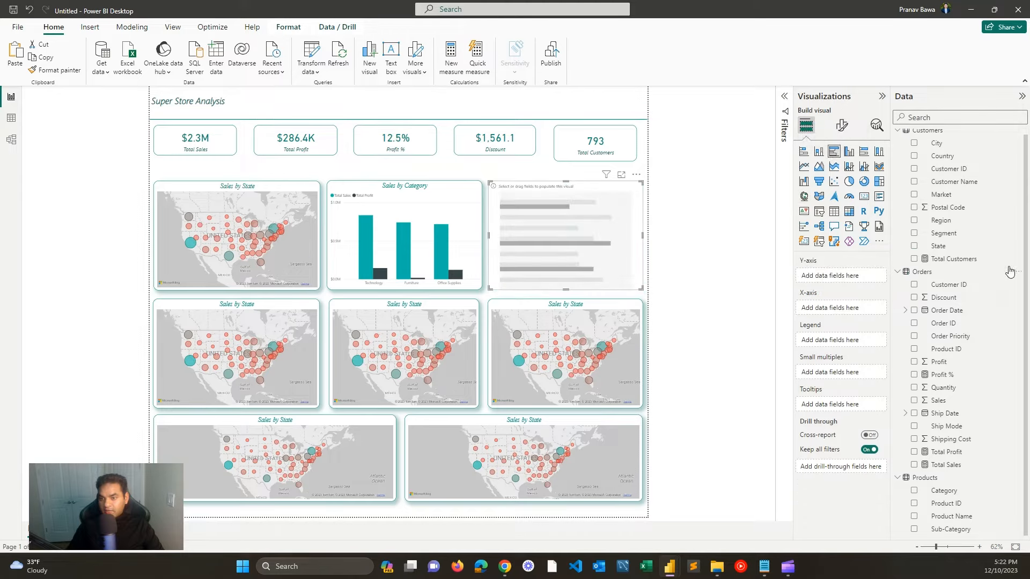
Step: Plot Total Sales and Total Profit by product Sub-Category in the clustered bar chart, with Total Sales as the first series
{"action": "left_click", "coordinate": [915, 530]}
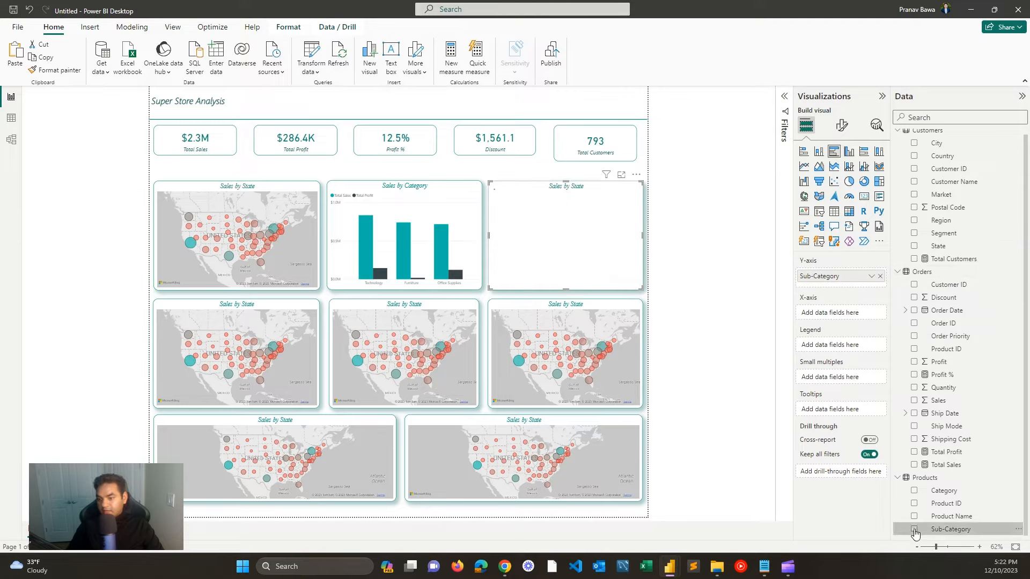
{"action": "left_click", "coordinate": [914, 465]}
{"action": "left_click", "coordinate": [914, 452]}
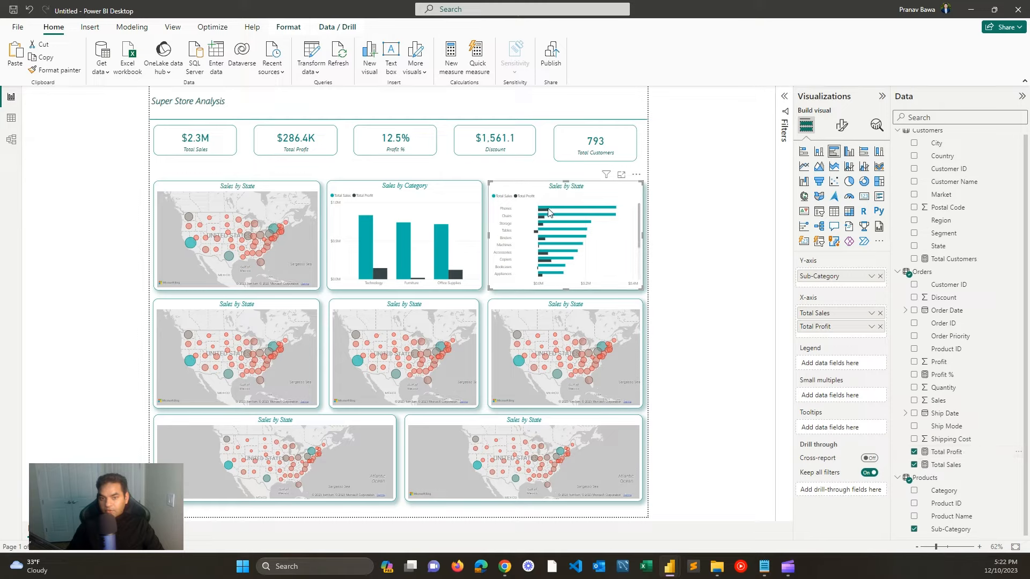
Step: View the Sub-Category bar chart in focus mode, sort it by Total Profit in descending order, and return to the report page
{"action": "mouse_move", "coordinate": [545, 214]}
{"action": "mouse_move", "coordinate": [537, 235]}
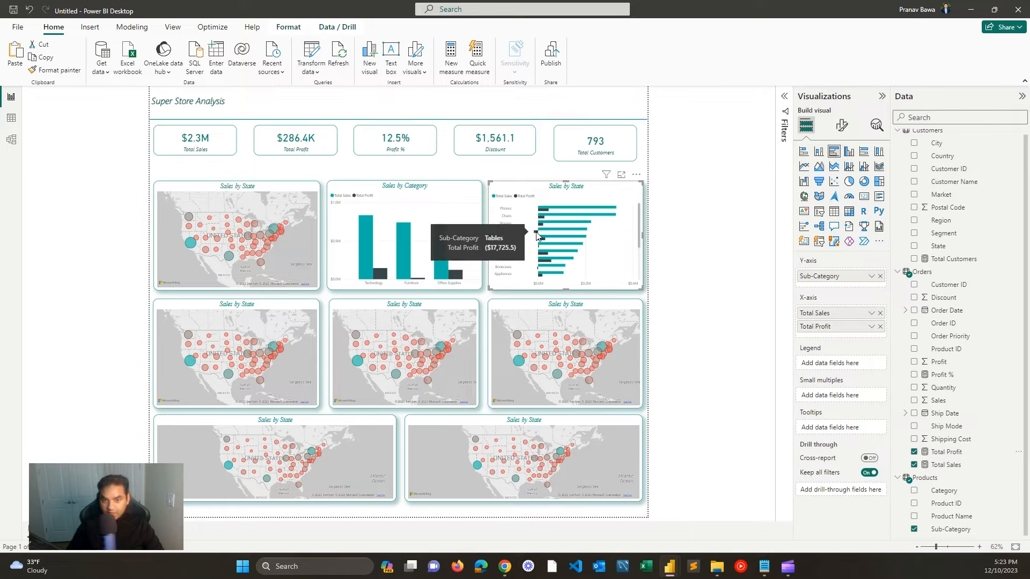
{"action": "mouse_move", "coordinate": [539, 283]}
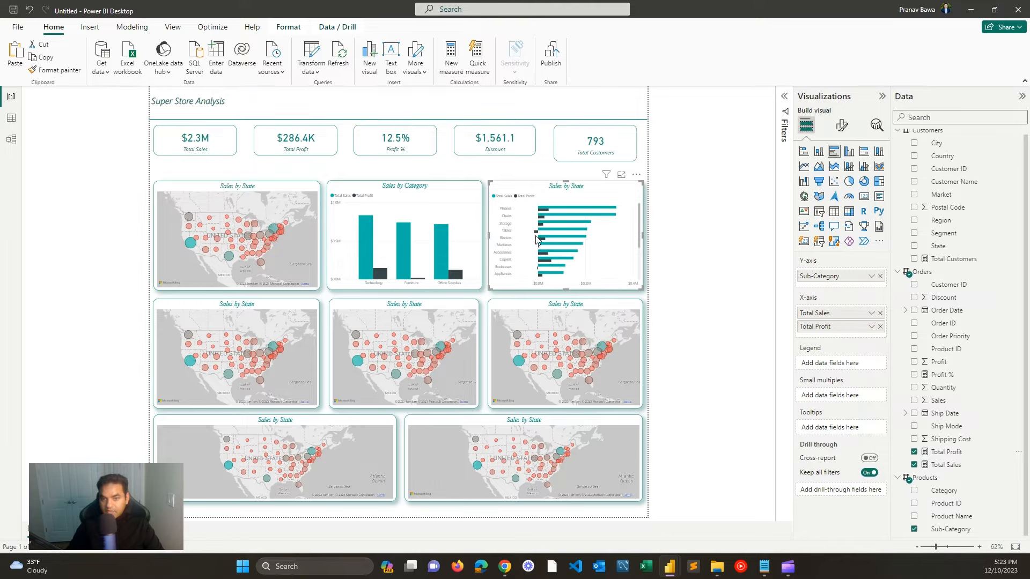
{"action": "left_click", "coordinate": [622, 174]}
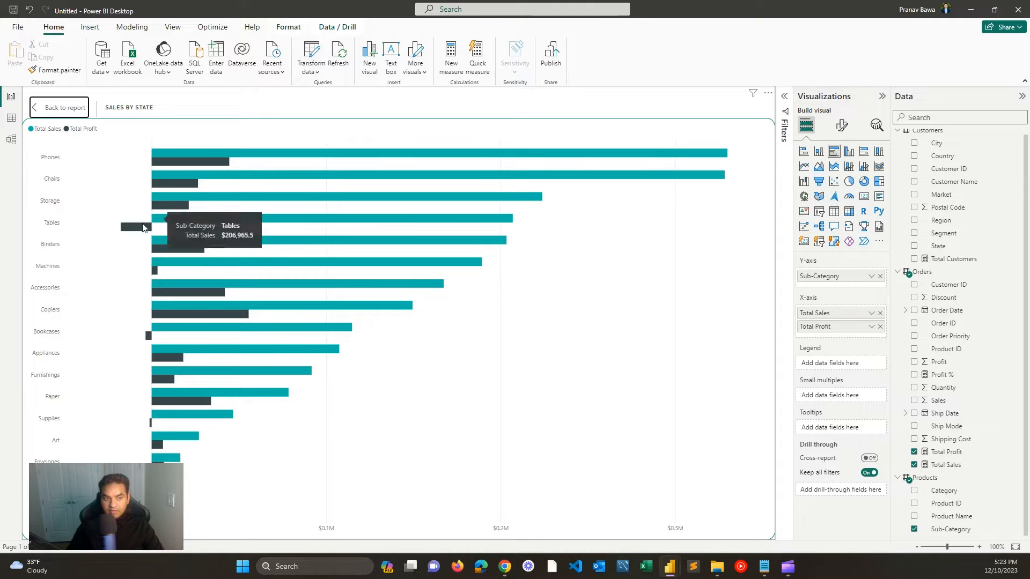
{"action": "mouse_move", "coordinate": [134, 230]}
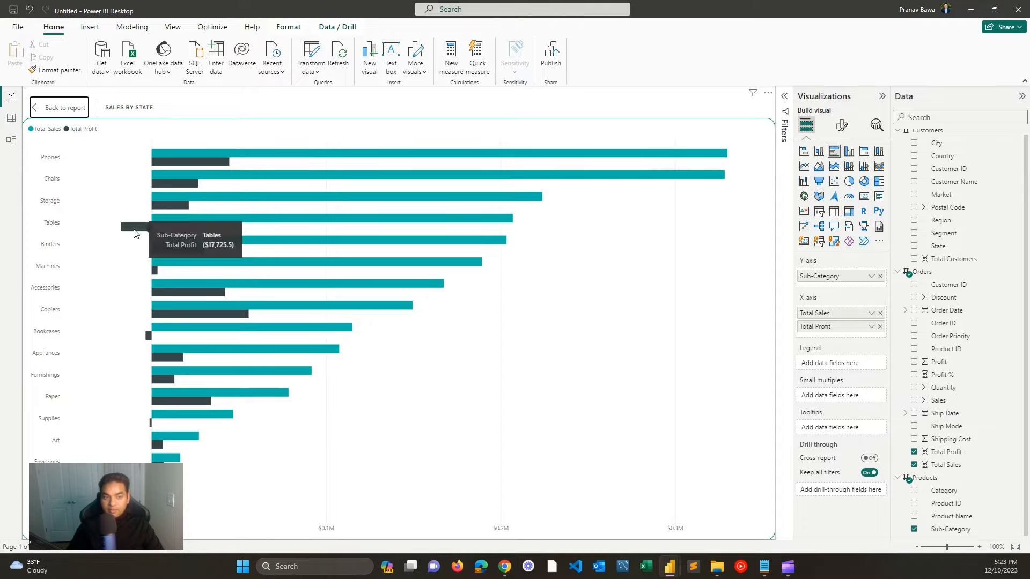
{"action": "mouse_move", "coordinate": [164, 220]}
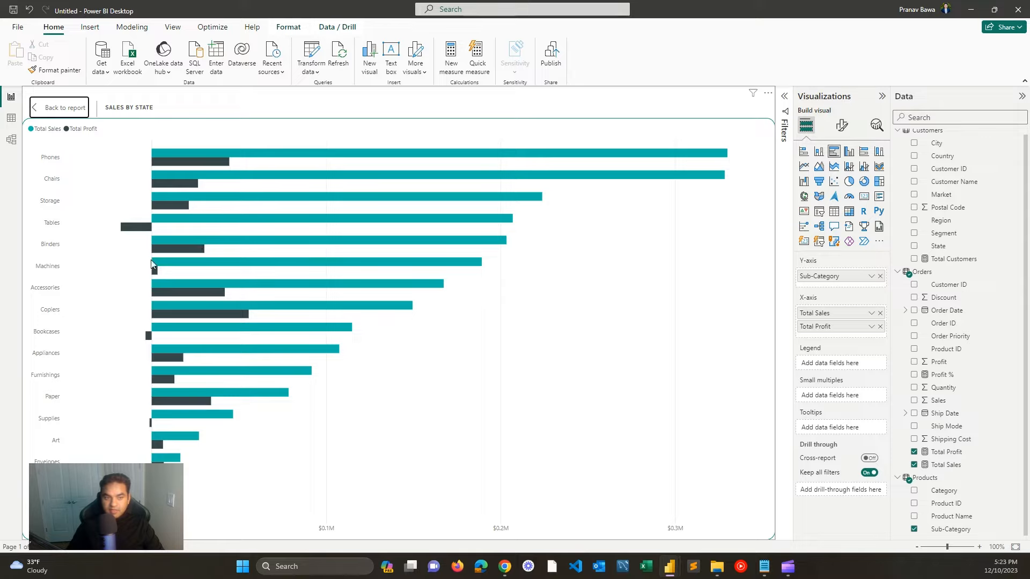
{"action": "left_click", "coordinate": [768, 94]}
{"action": "mouse_move", "coordinate": [788, 144]}
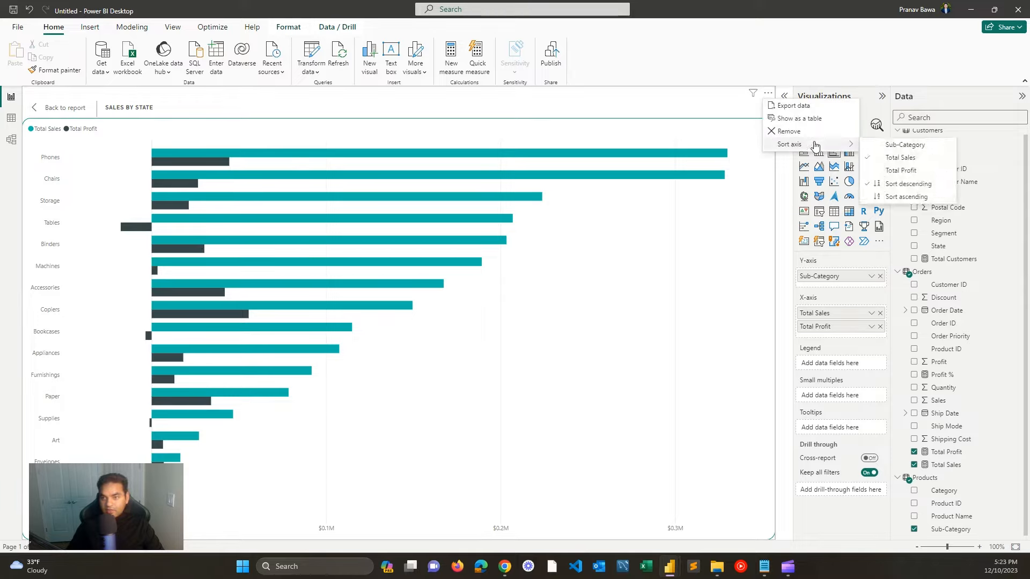
{"action": "left_click", "coordinate": [906, 172]}
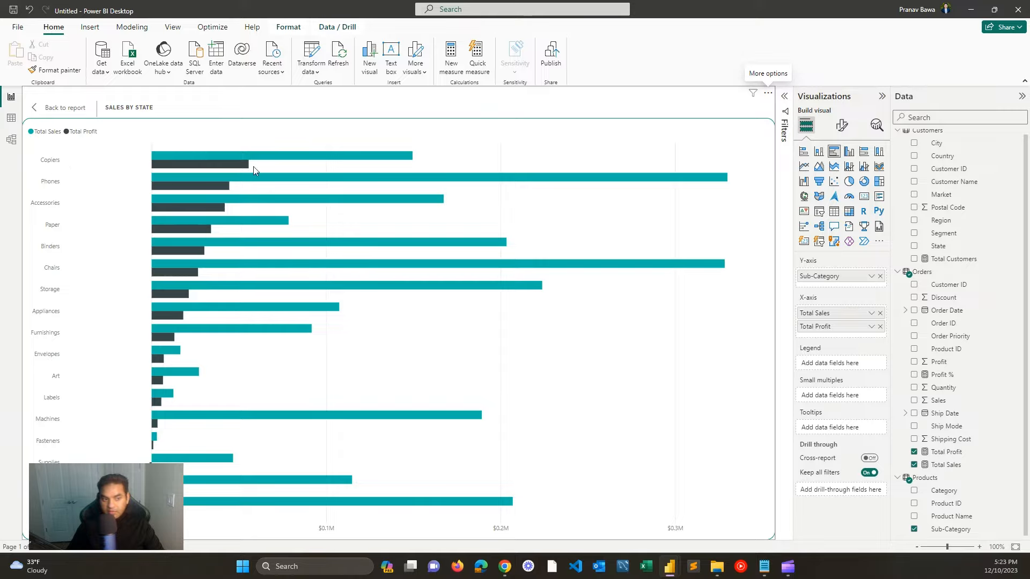
{"action": "left_click", "coordinate": [60, 107]}
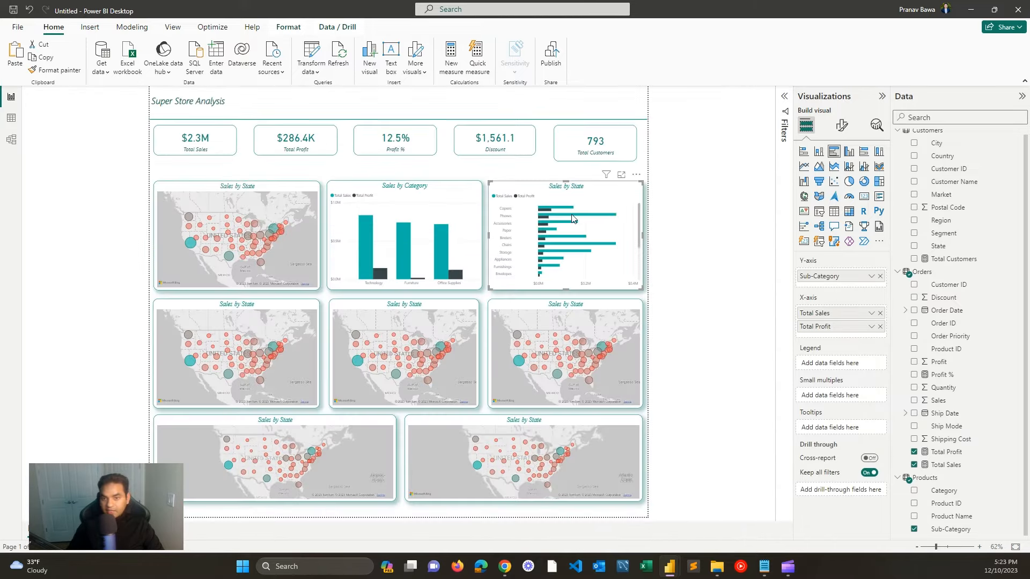
Step: Open the additional options of the Sub-Category bar chart on the report page
{"action": "left_click", "coordinate": [636, 174]}
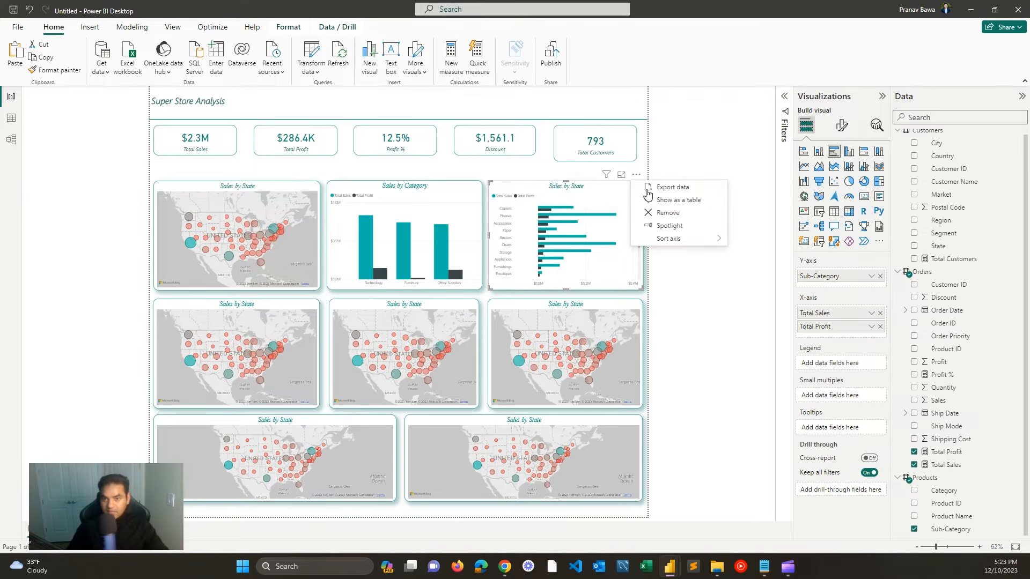
Step: Sort the sub-category bar chart by Total Sales
{"action": "mouse_move", "coordinate": [681, 239]}
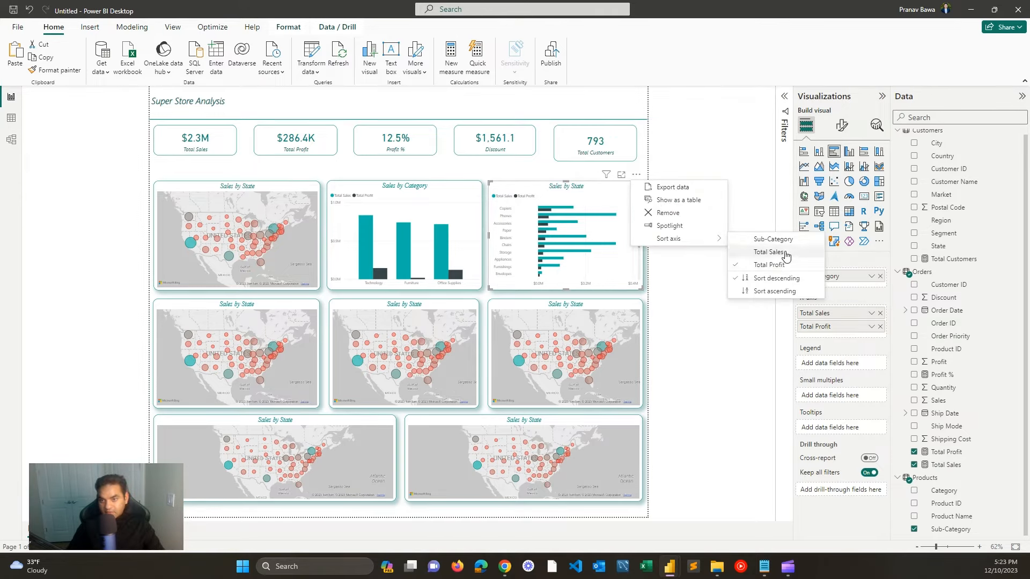
{"action": "left_click", "coordinate": [784, 253]}
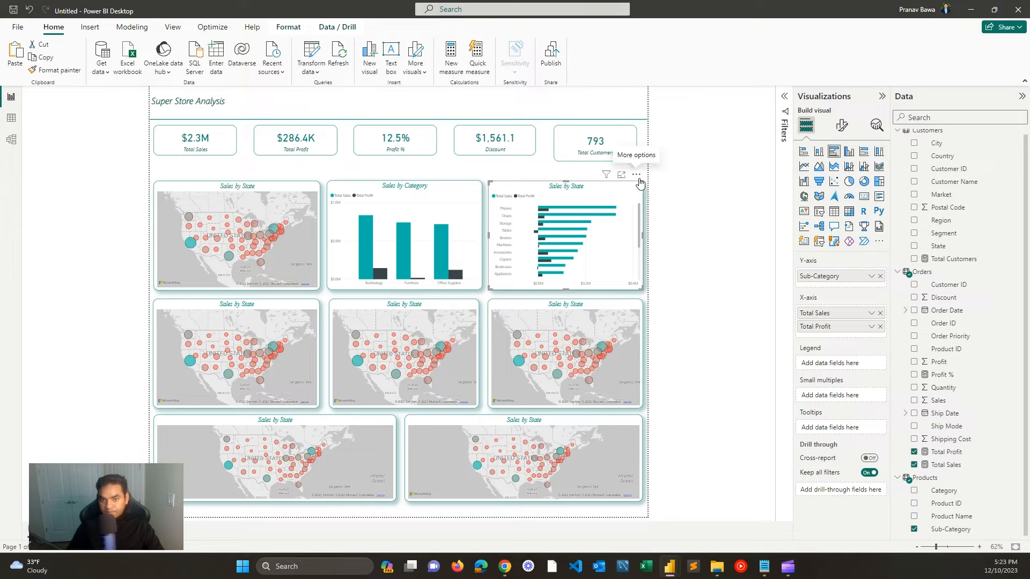
Step: Turn on data labels for the Sales by Category column chart
{"action": "left_click", "coordinate": [394, 213]}
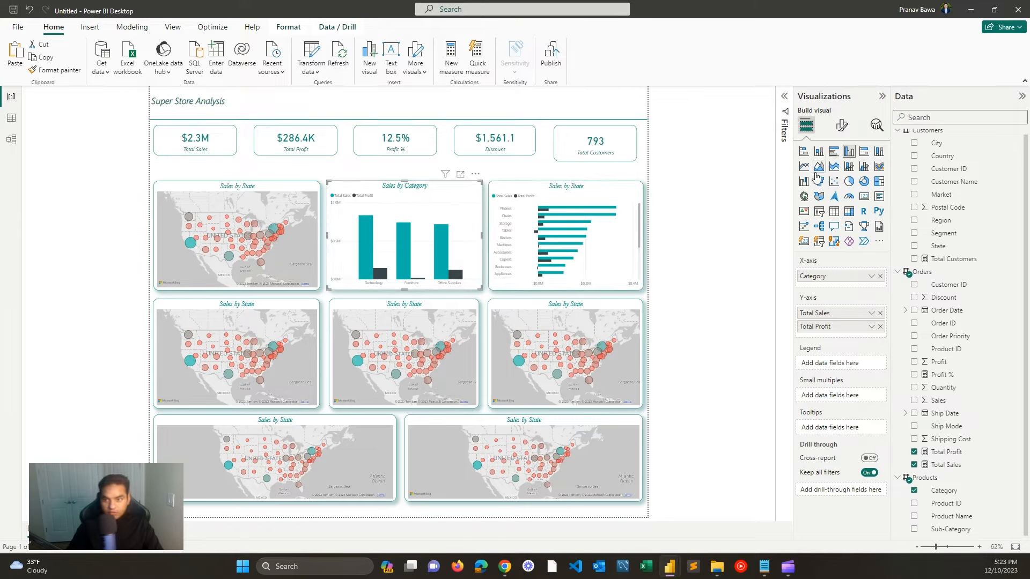
{"action": "left_click", "coordinate": [841, 125]}
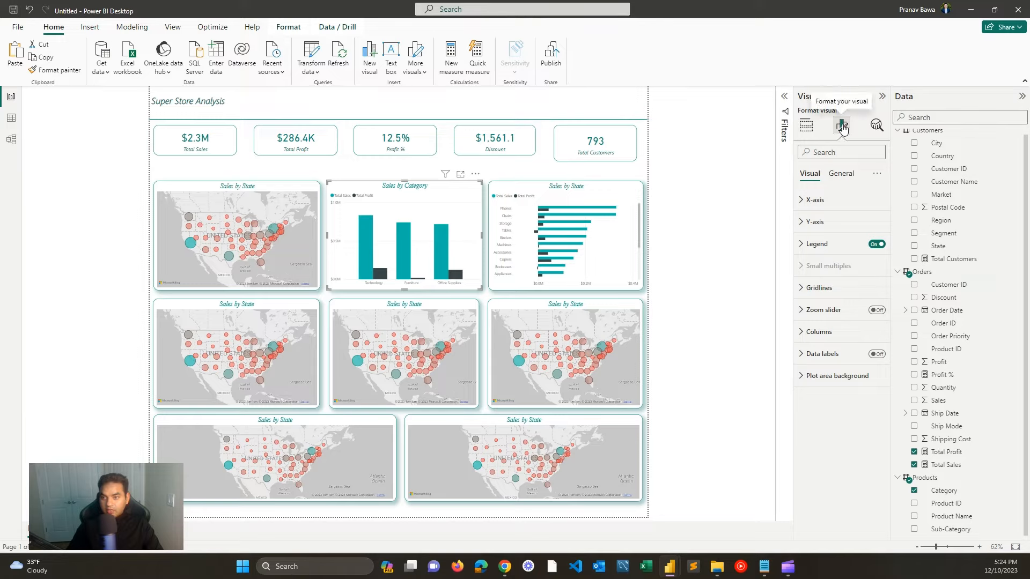
{"action": "left_click", "coordinate": [876, 354]}
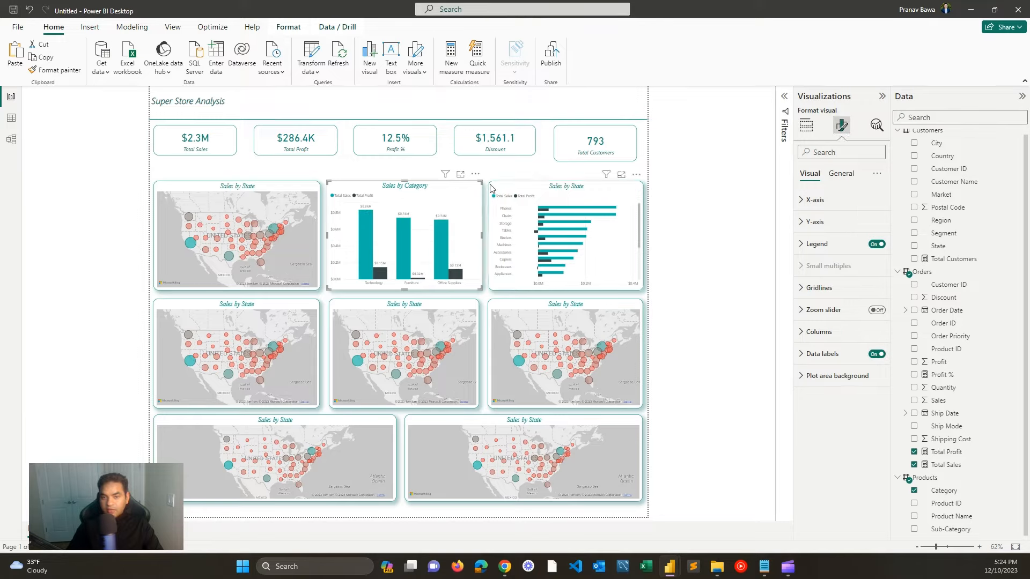
Step: In the enlarged Sales by Category chart, set the data labels' display units to Thousands and return to the report
{"action": "left_click", "coordinate": [461, 173]}
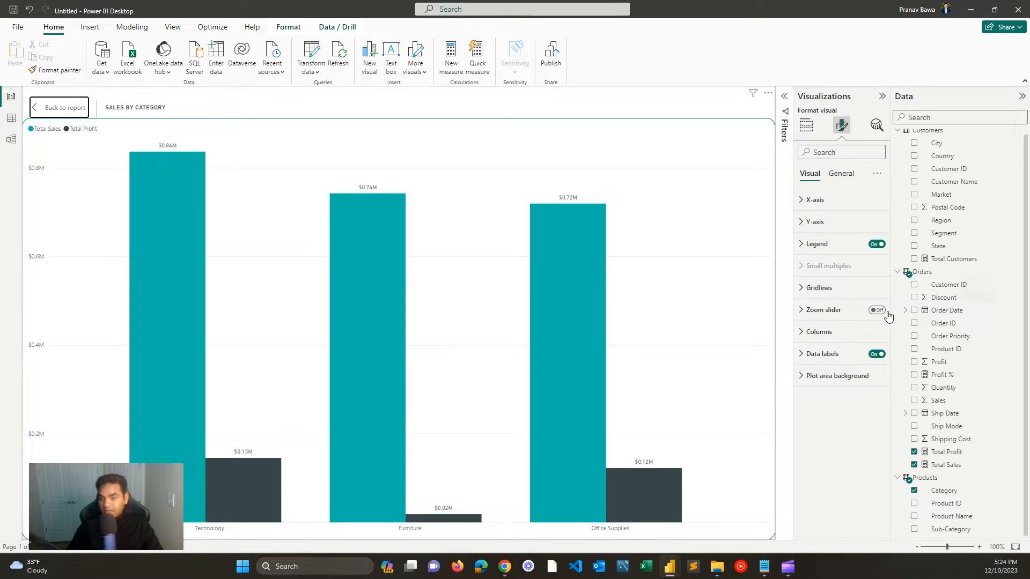
{"action": "left_click", "coordinate": [836, 355]}
{"action": "scroll", "coordinate": [844, 343], "scroll_direction": "down", "scroll_amount": 2}
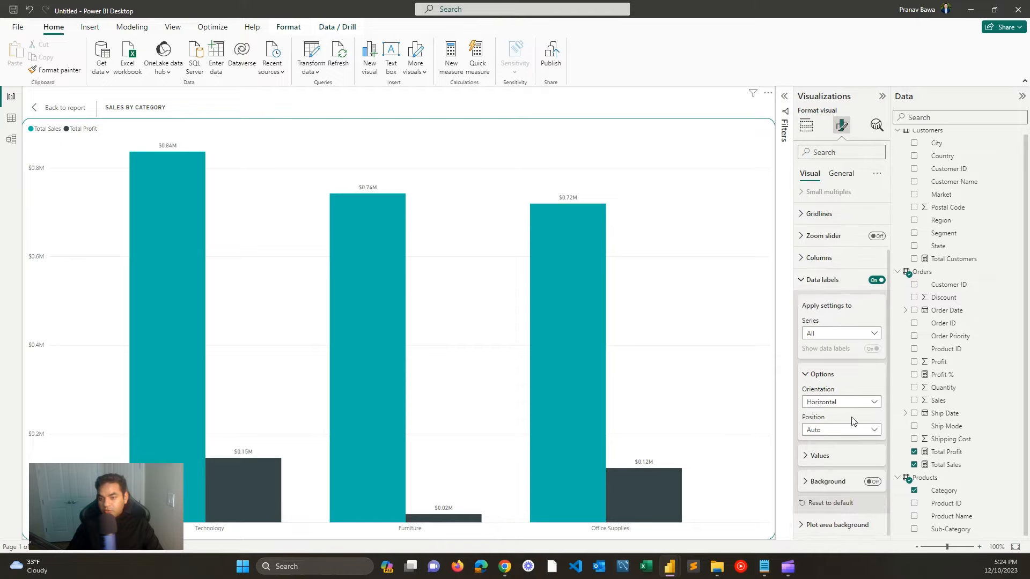
{"action": "left_click", "coordinate": [820, 456]}
{"action": "scroll", "coordinate": [842, 448], "scroll_direction": "down", "scroll_amount": 5}
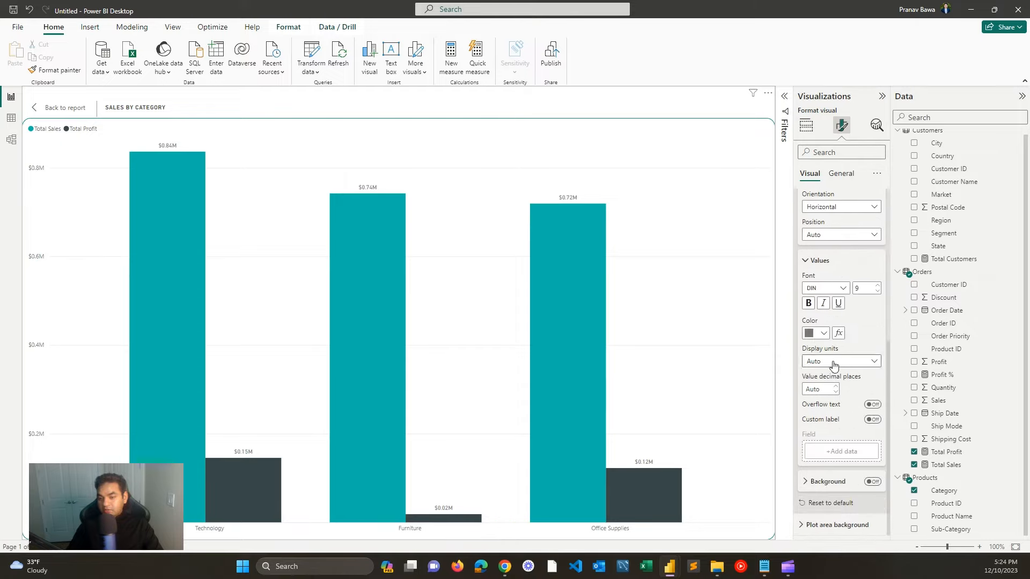
{"action": "scroll", "coordinate": [833, 365], "scroll_direction": "up", "scroll_amount": 7}
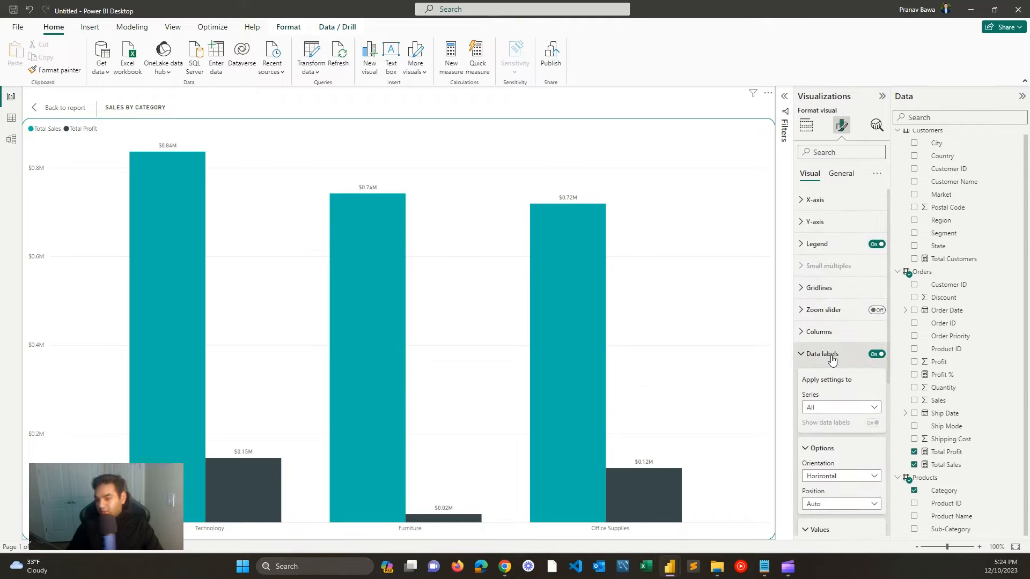
{"action": "scroll", "coordinate": [832, 358], "scroll_direction": "down", "scroll_amount": 6}
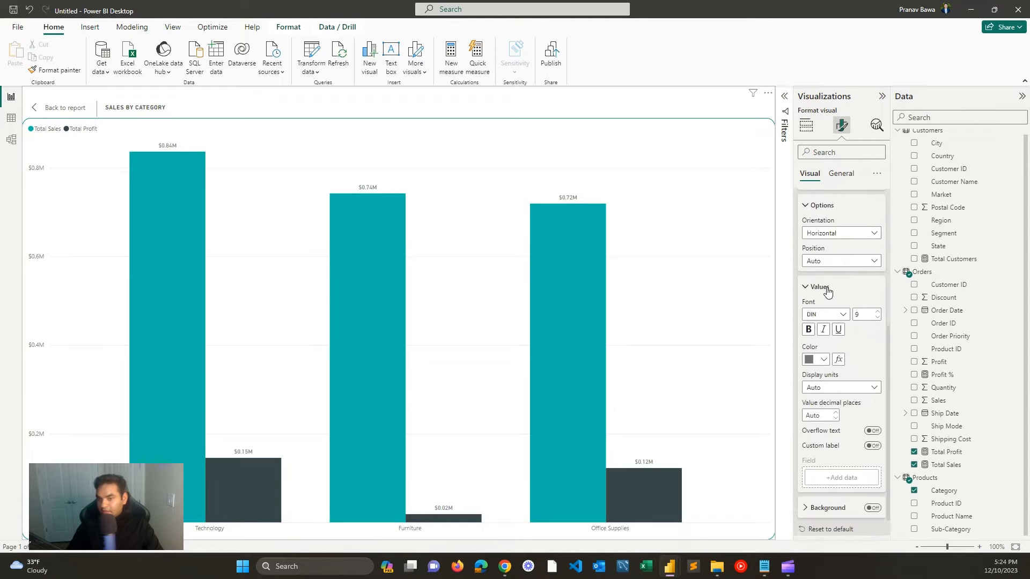
{"action": "left_click", "coordinate": [828, 388]}
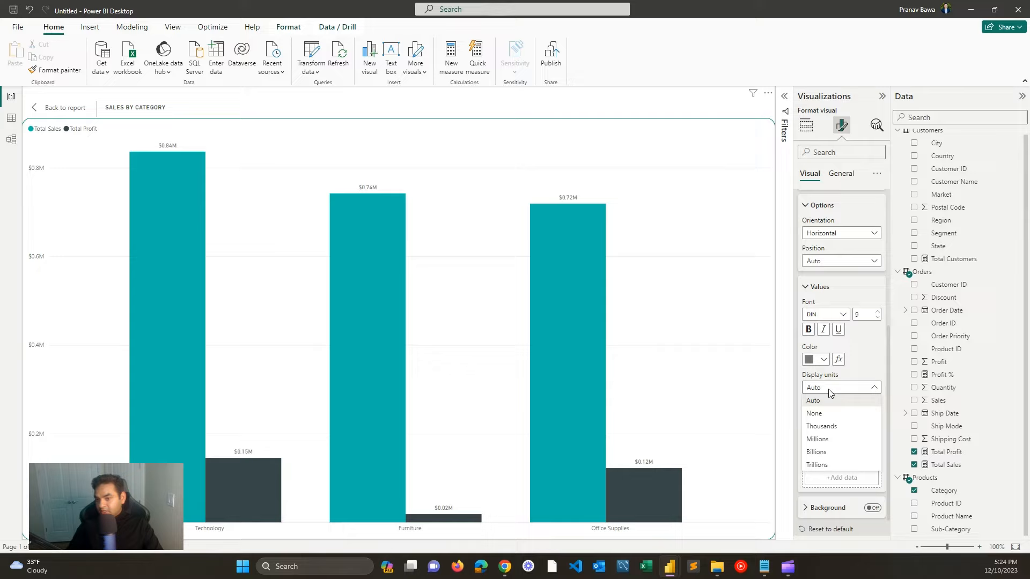
{"action": "left_click", "coordinate": [832, 427]}
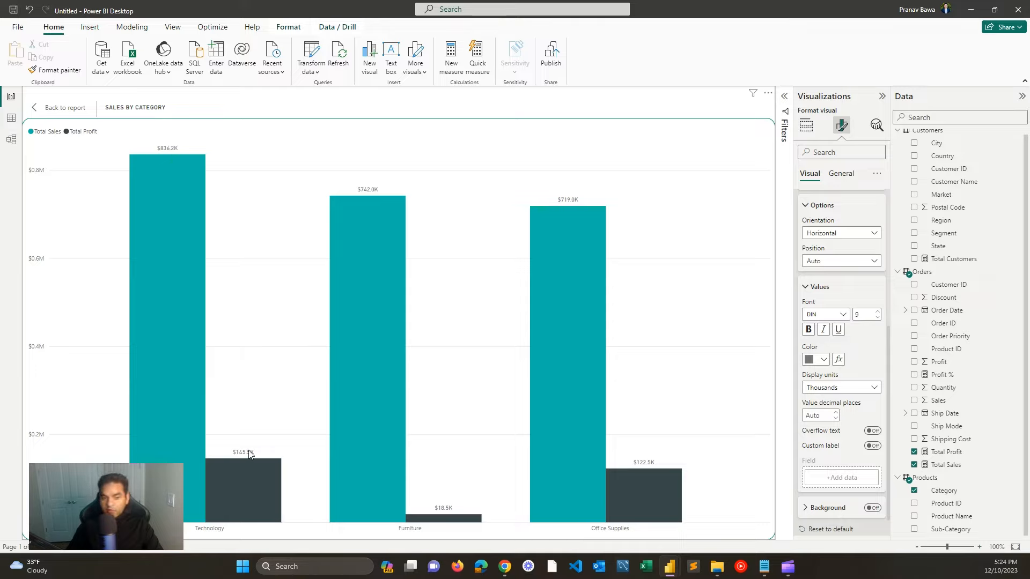
{"action": "left_click", "coordinate": [79, 107]}
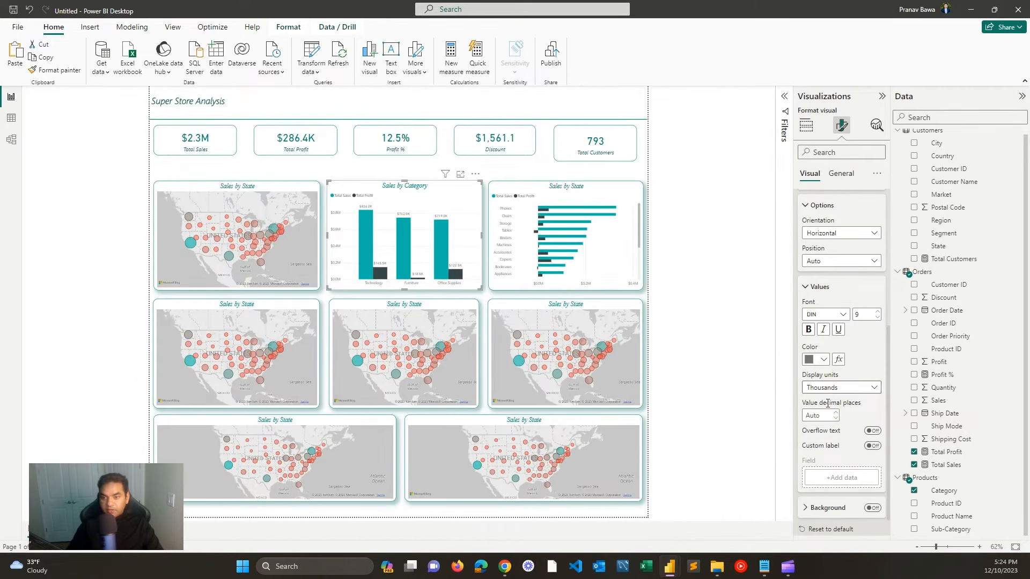
Step: Turn on data labels for the sub-category bar chart and set their display units to Thousands
{"action": "left_click", "coordinate": [539, 204]}
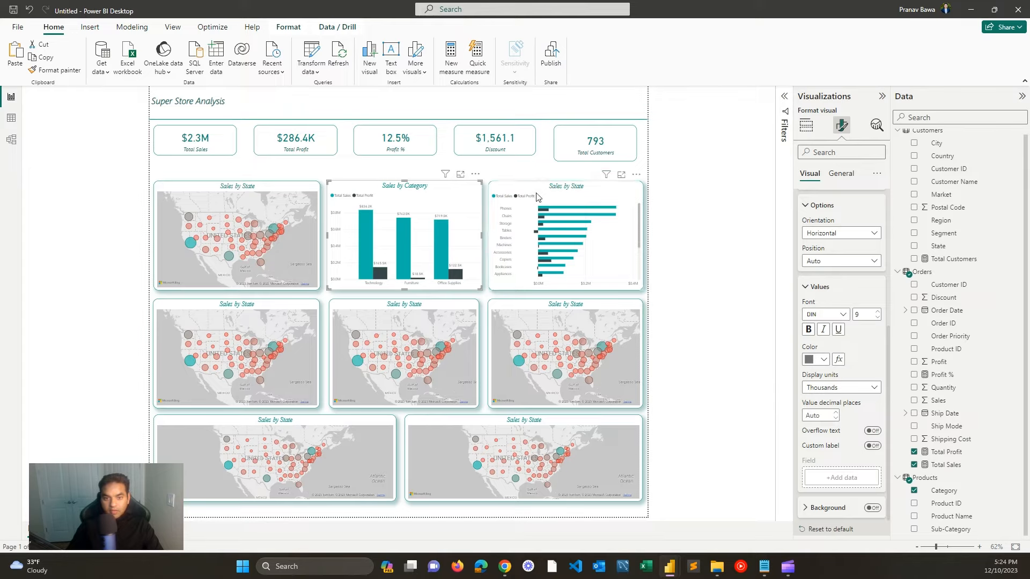
{"action": "left_click", "coordinate": [554, 207]}
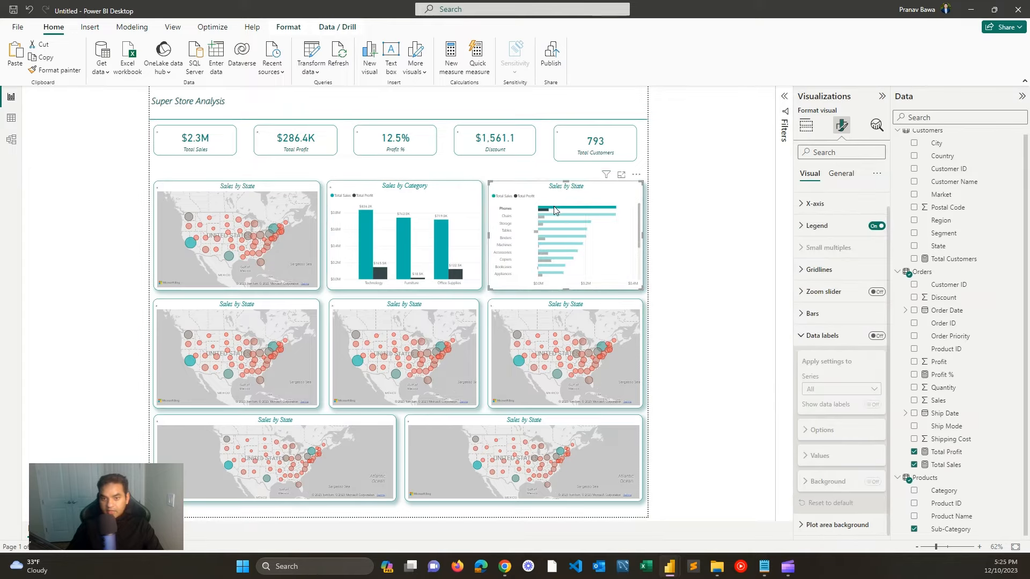
{"action": "left_click", "coordinate": [595, 212]}
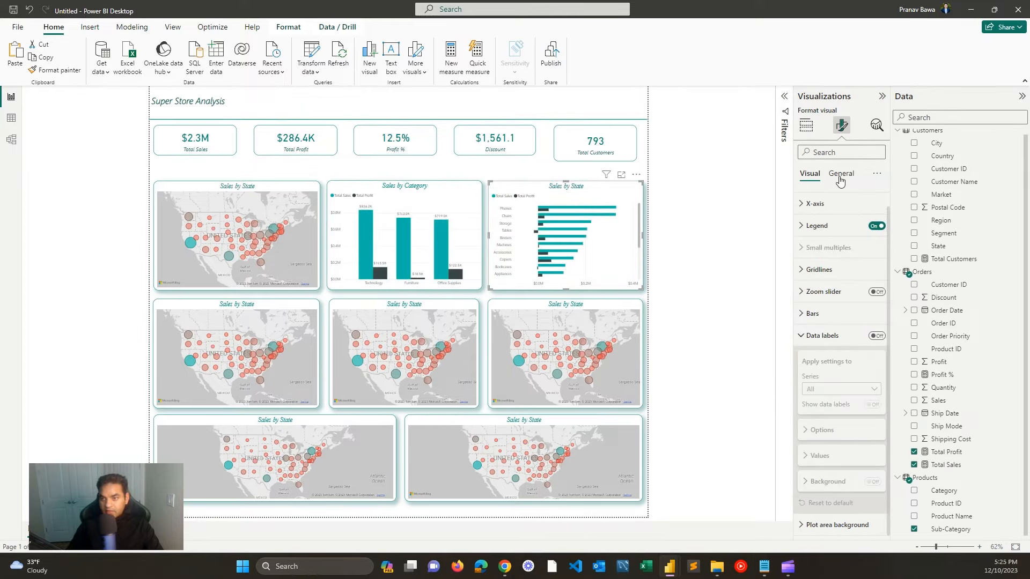
{"action": "left_click", "coordinate": [877, 336]}
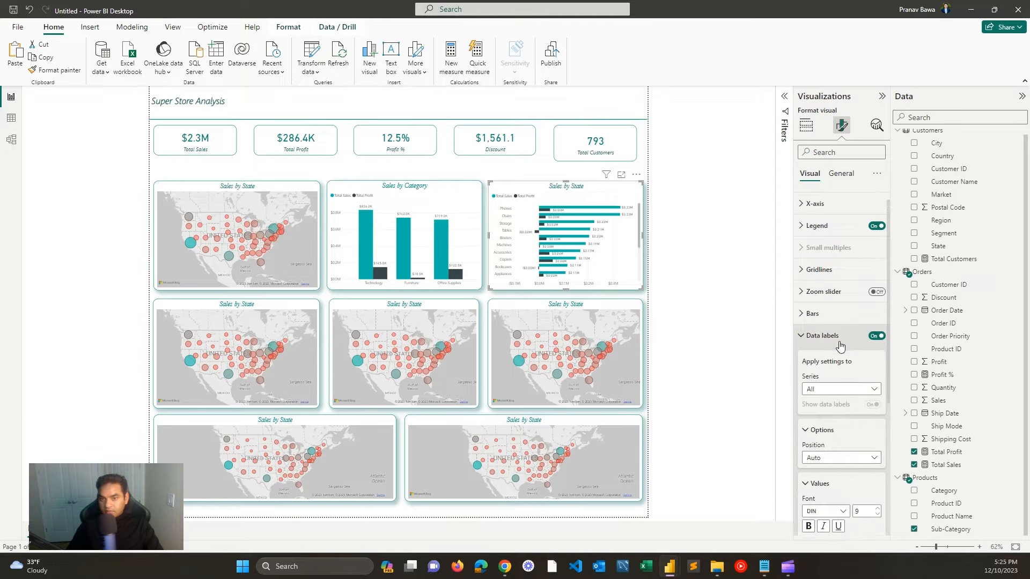
{"action": "scroll", "coordinate": [843, 386], "scroll_direction": "down", "scroll_amount": 4}
{"action": "left_click", "coordinate": [842, 360]}
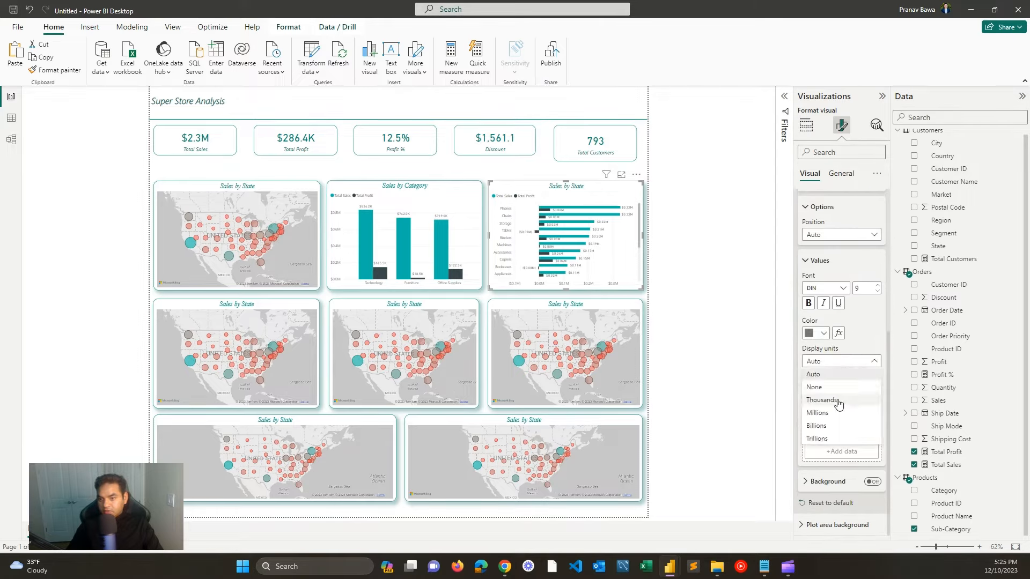
{"action": "left_click", "coordinate": [821, 401]}
{"action": "left_click", "coordinate": [840, 264]}
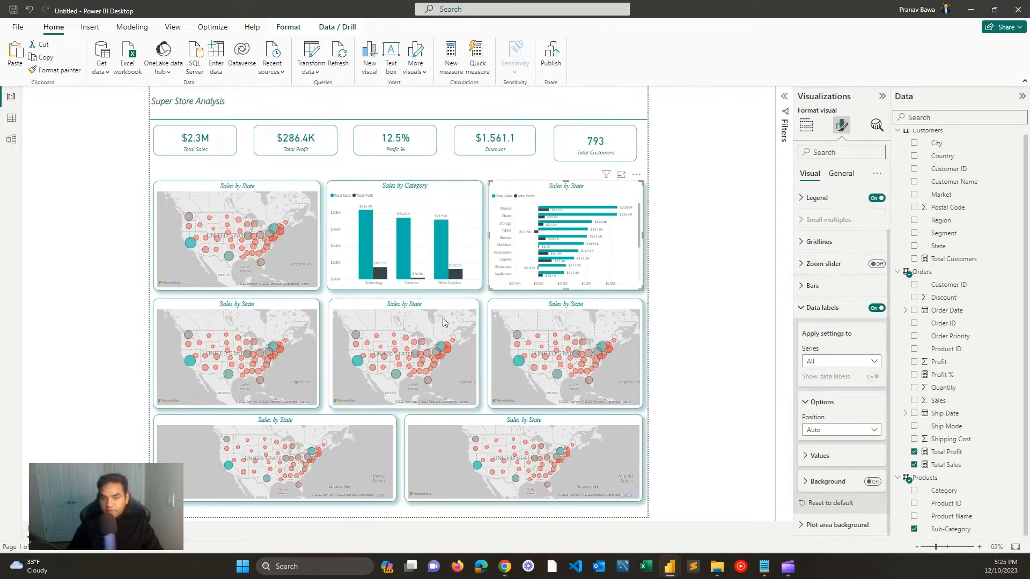
Step: Change the title of the sub-category bar chart to "Sales by Sub-Category"
{"action": "left_click", "coordinate": [242, 306]}
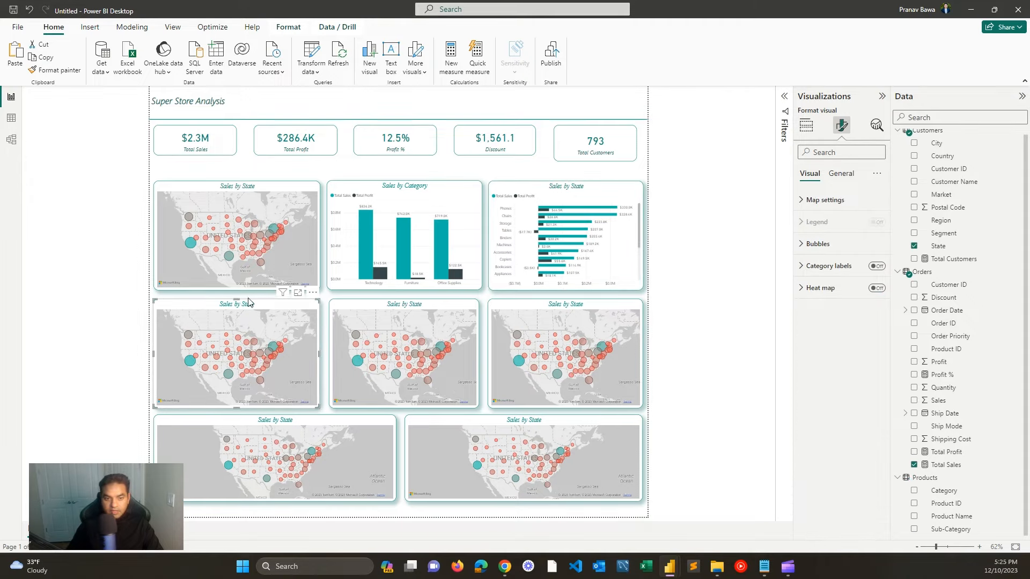
{"action": "left_click", "coordinate": [549, 193]}
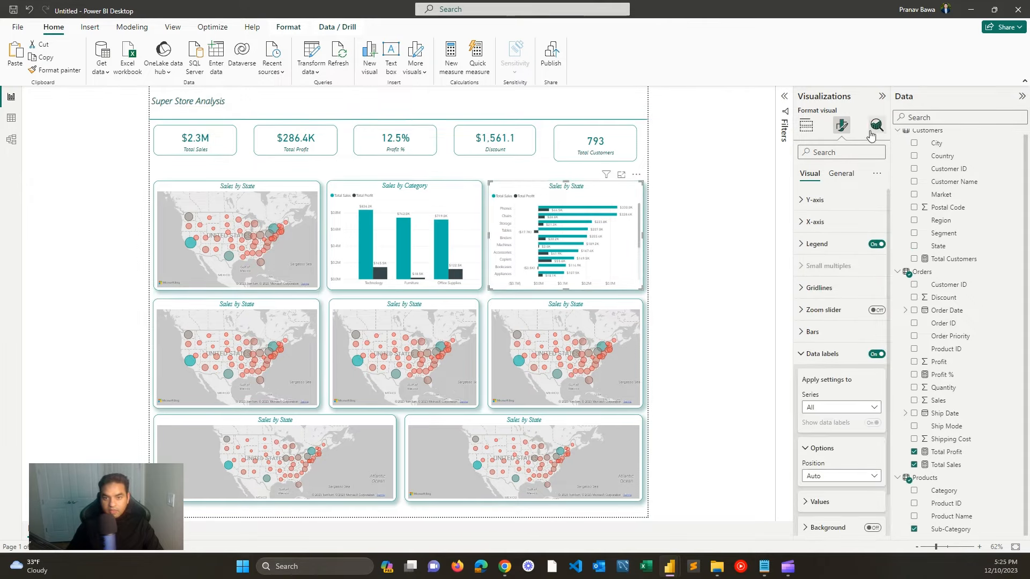
{"action": "left_click", "coordinate": [822, 354]}
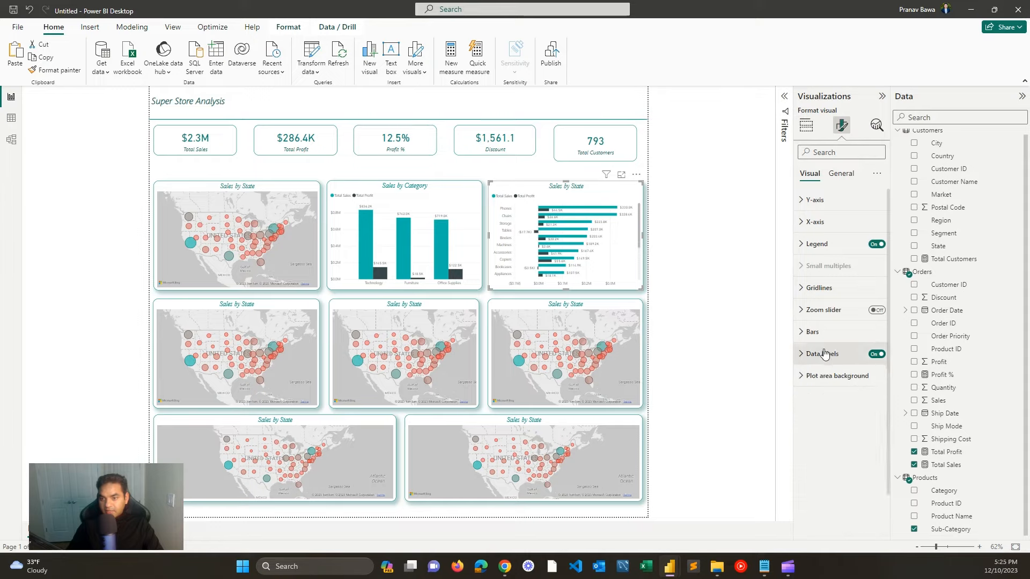
{"action": "left_click", "coordinate": [841, 173]}
{"action": "left_click", "coordinate": [828, 225]}
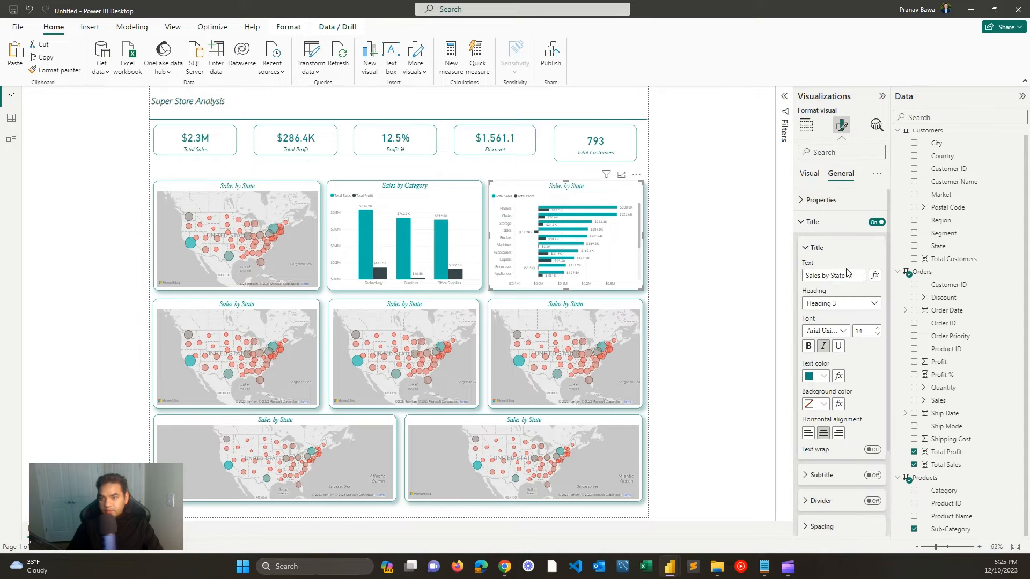
{"action": "double_click", "coordinate": [836, 275]}
{"action": "type", "text": "Sub-Ca"}
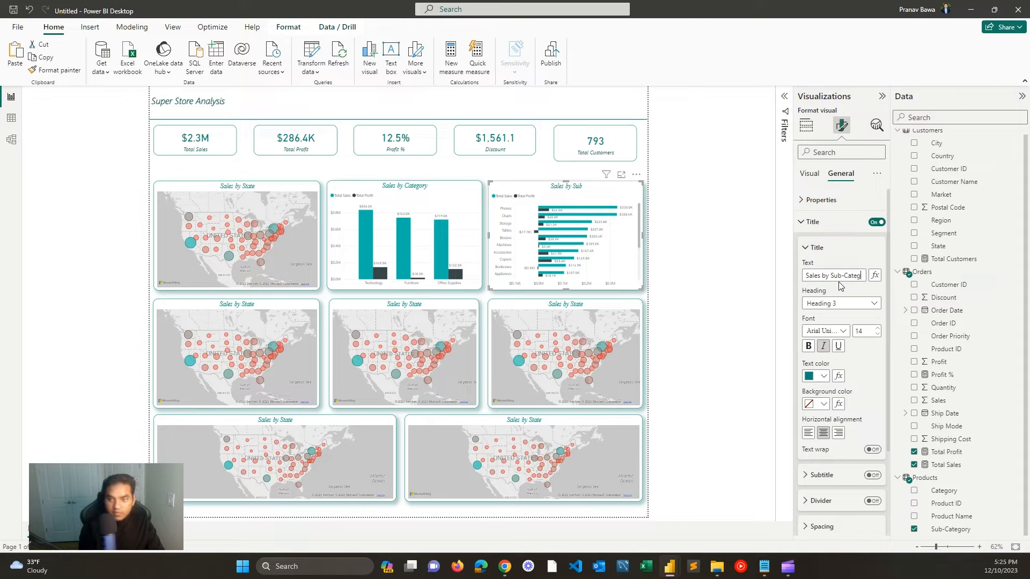
{"action": "type", "text": "tegory"}
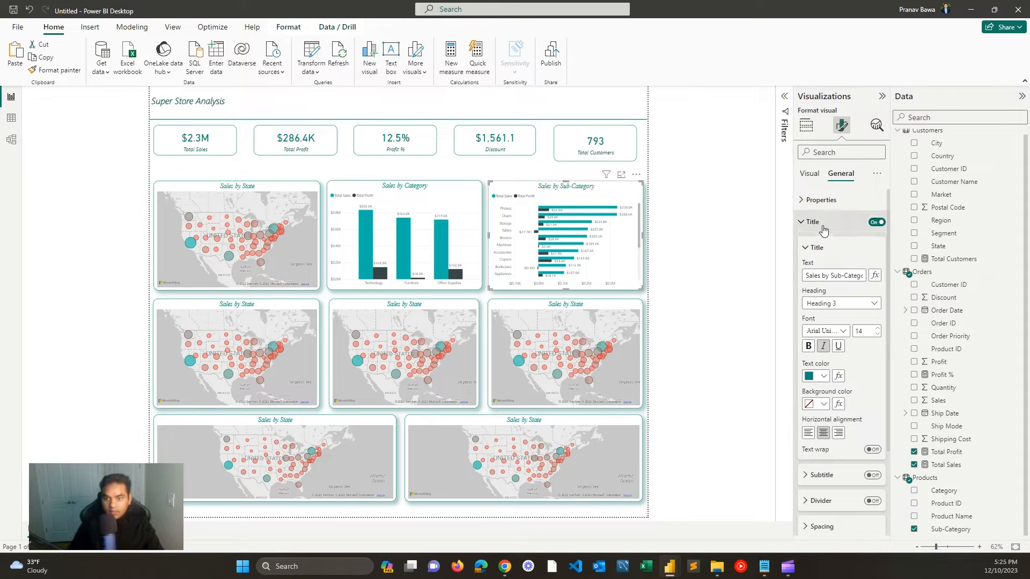
{"action": "left_click", "coordinate": [823, 230]}
Step: Convert the first map in the middle row into a table and remove its State and Total Sales fields
{"action": "left_click", "coordinate": [262, 301]}
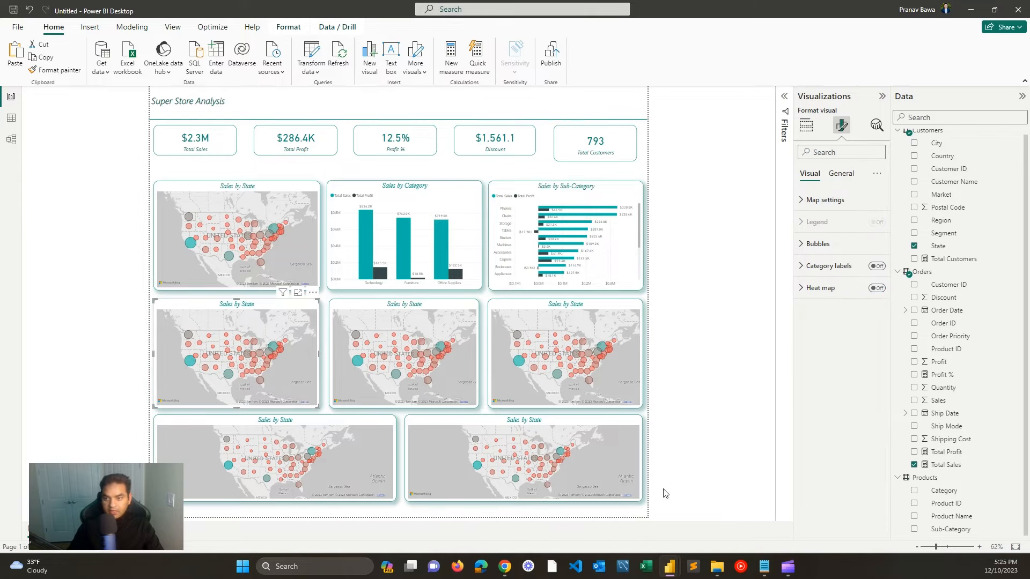
{"action": "mouse_move", "coordinate": [669, 566]}
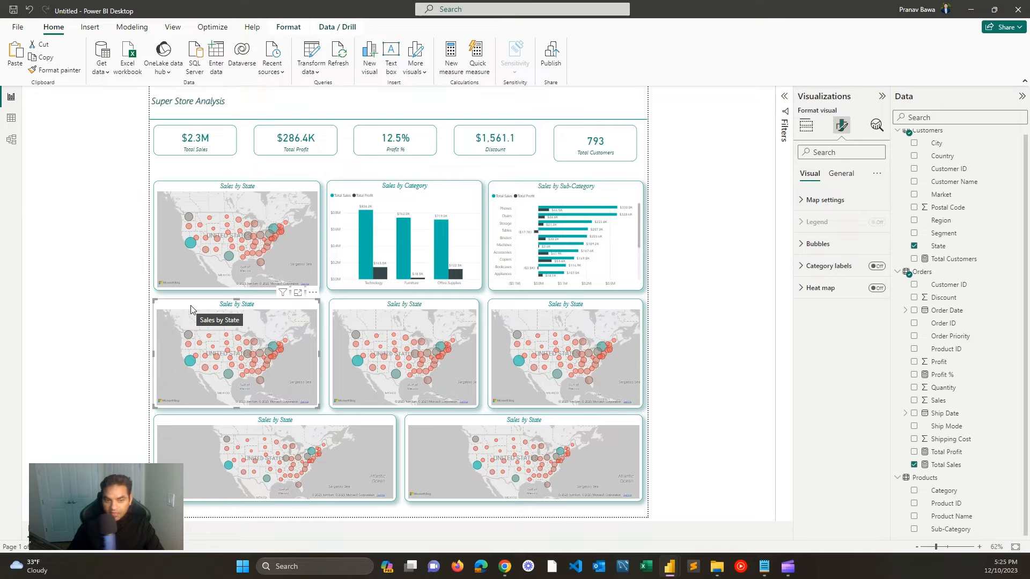
{"action": "left_click", "coordinate": [806, 125]}
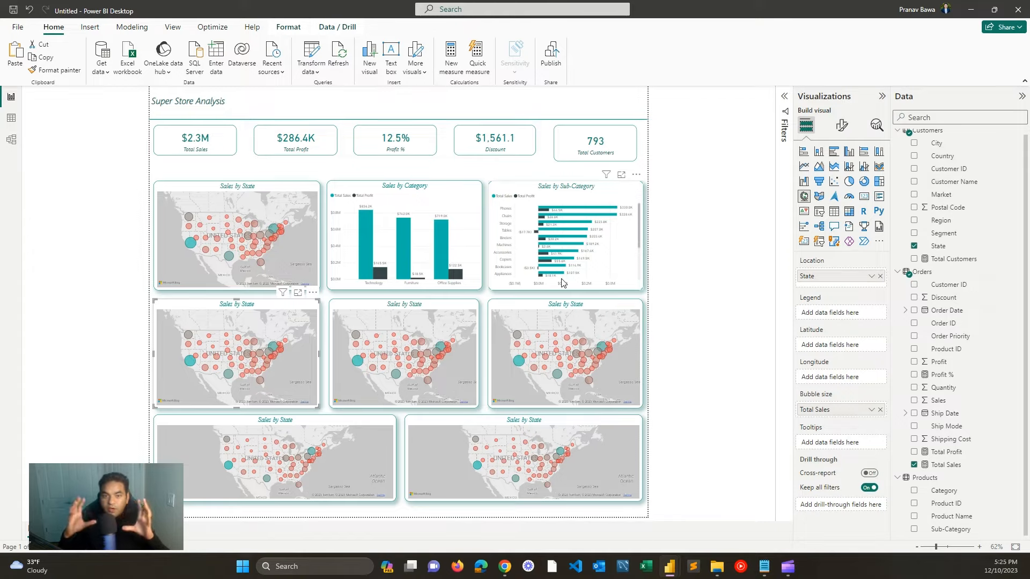
{"action": "left_click", "coordinate": [835, 215]}
{"action": "left_click", "coordinate": [880, 276]}
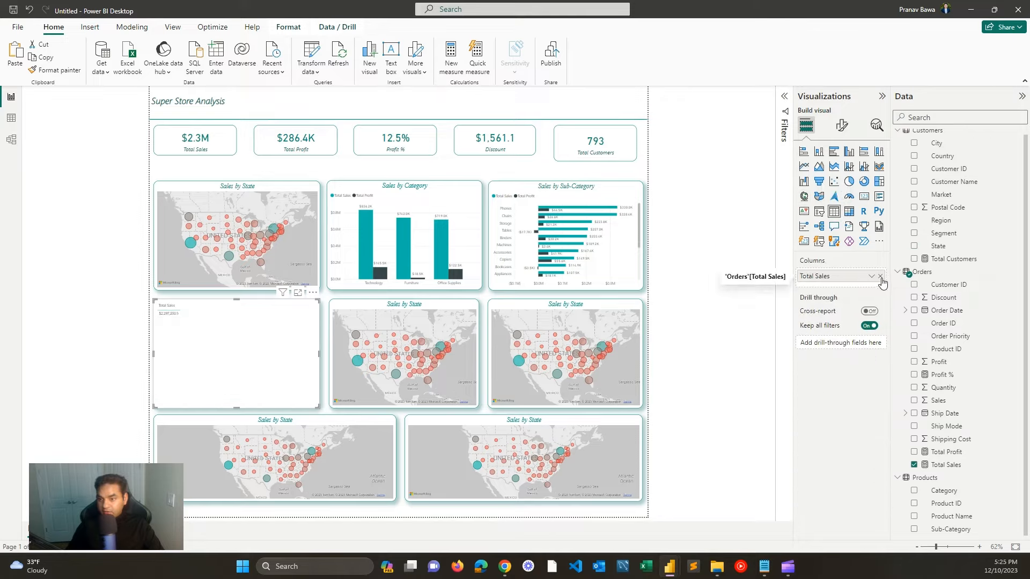
{"action": "left_click", "coordinate": [880, 277]}
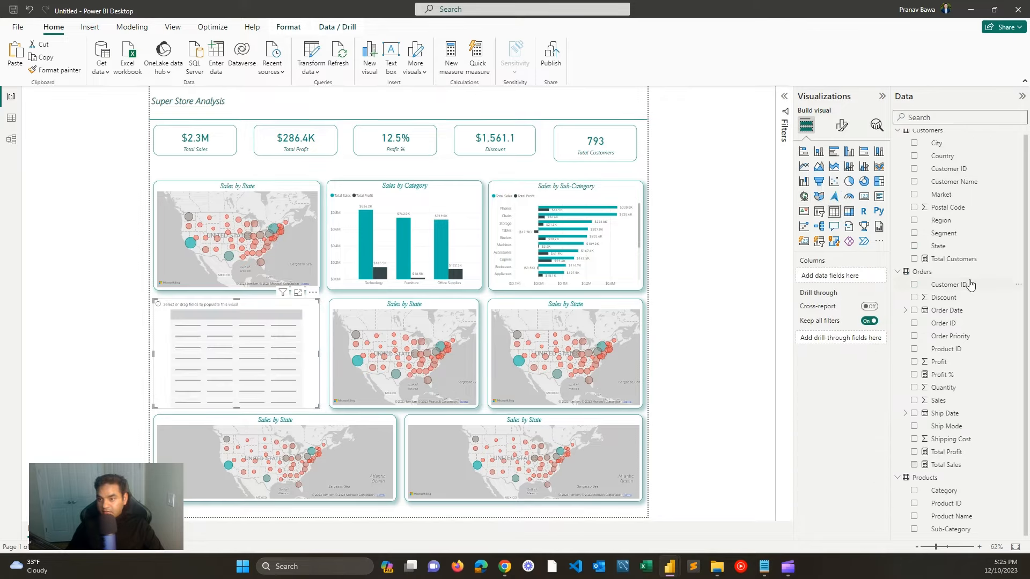
Step: Fill the empty table with Product ID from Products, Category, Sub-Category, Total Sales, Total Profit and Profit %
{"action": "left_click", "coordinate": [915, 505]}
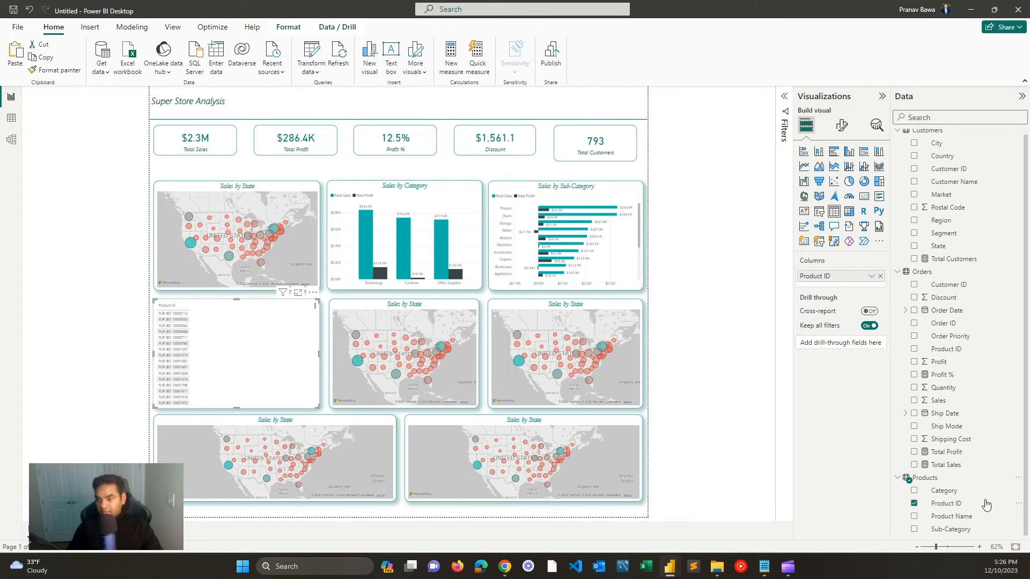
{"action": "left_click", "coordinate": [914, 490]}
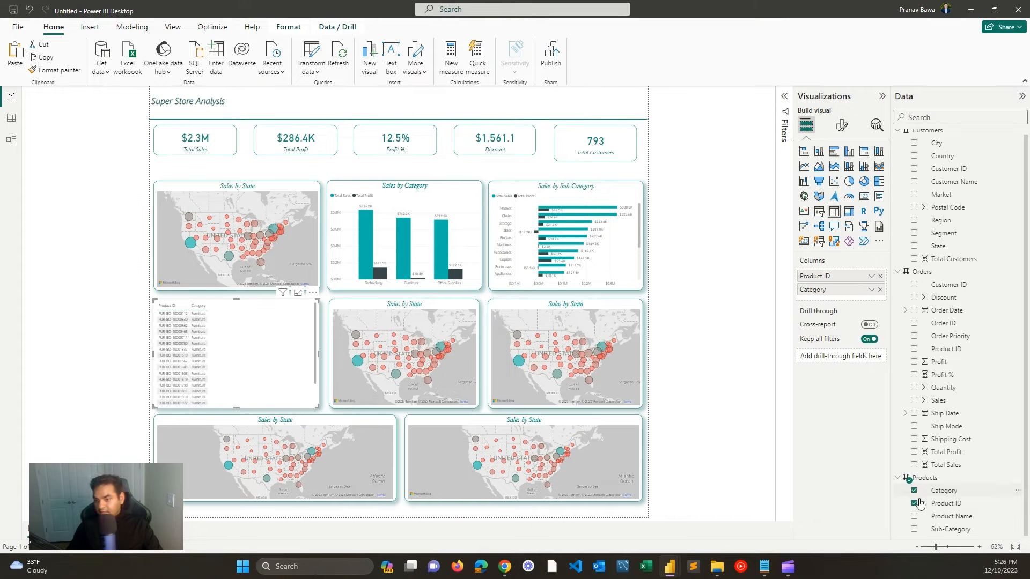
{"action": "left_click", "coordinate": [915, 529]}
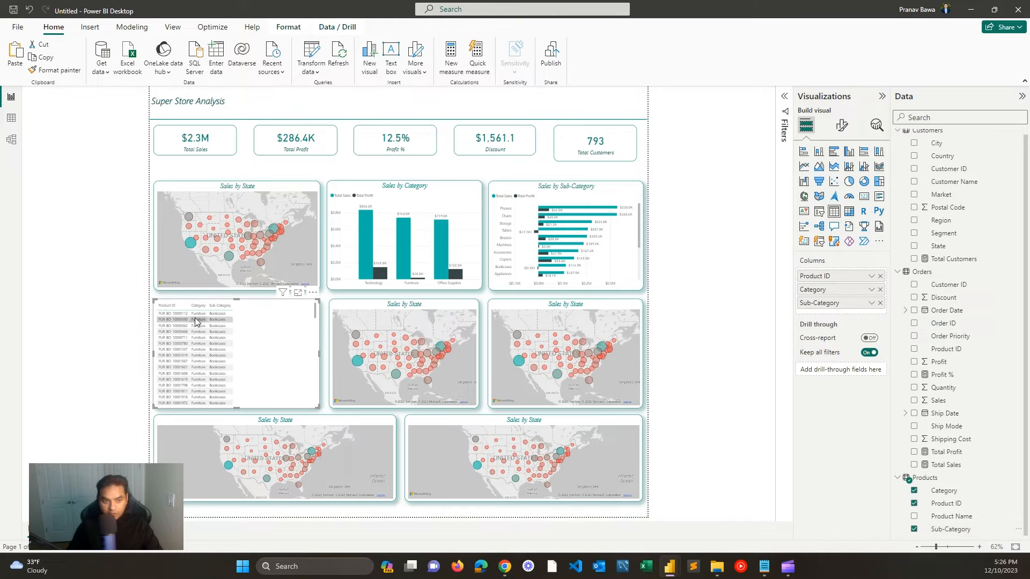
{"action": "left_click", "coordinate": [914, 465]}
{"action": "left_click", "coordinate": [914, 452]}
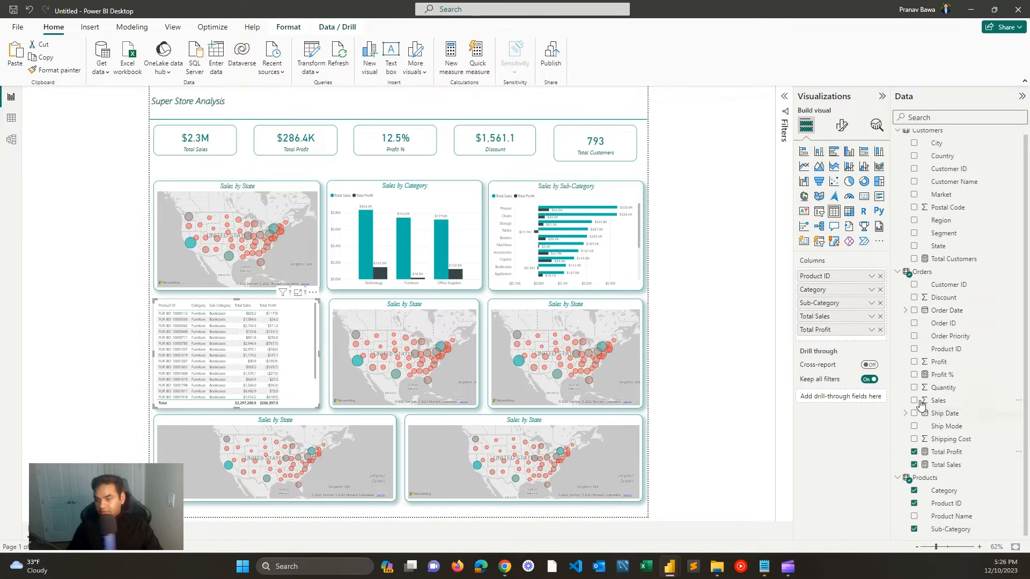
{"action": "left_click", "coordinate": [914, 376]}
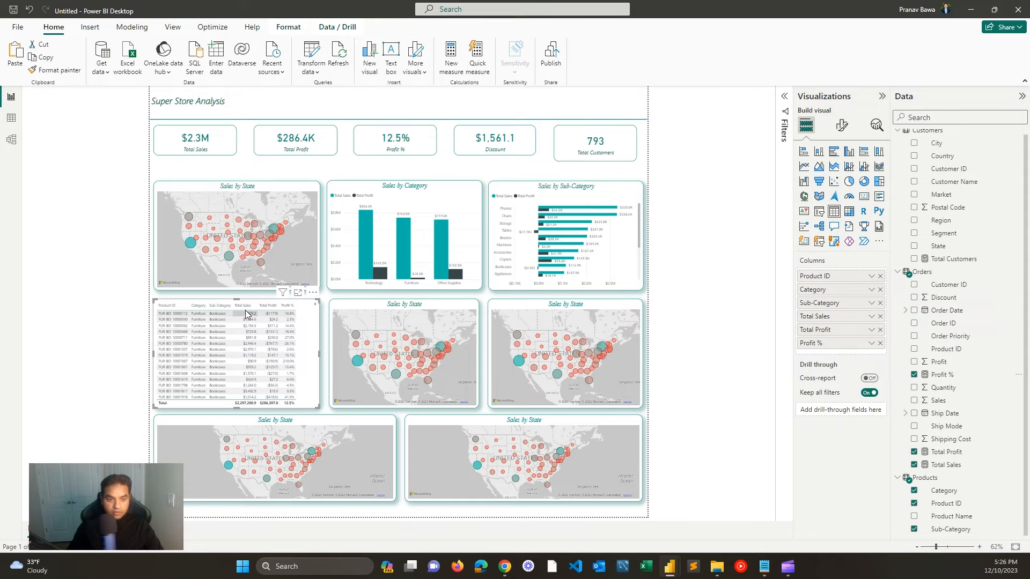
Step: Open the product table in focus mode and examine the value formatting options for its Total Sales column
{"action": "left_click", "coordinate": [298, 292]}
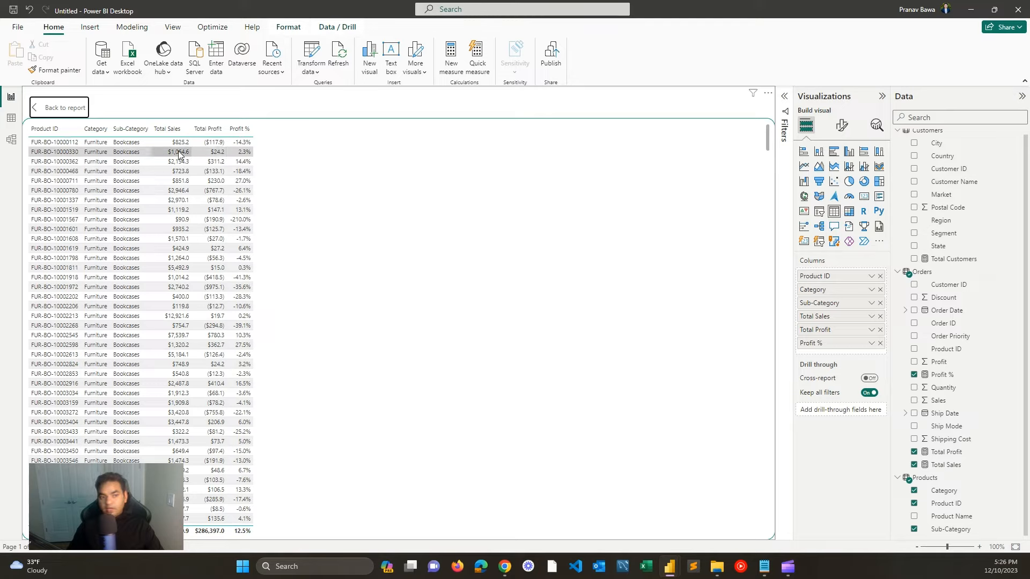
{"action": "left_click", "coordinate": [842, 125]}
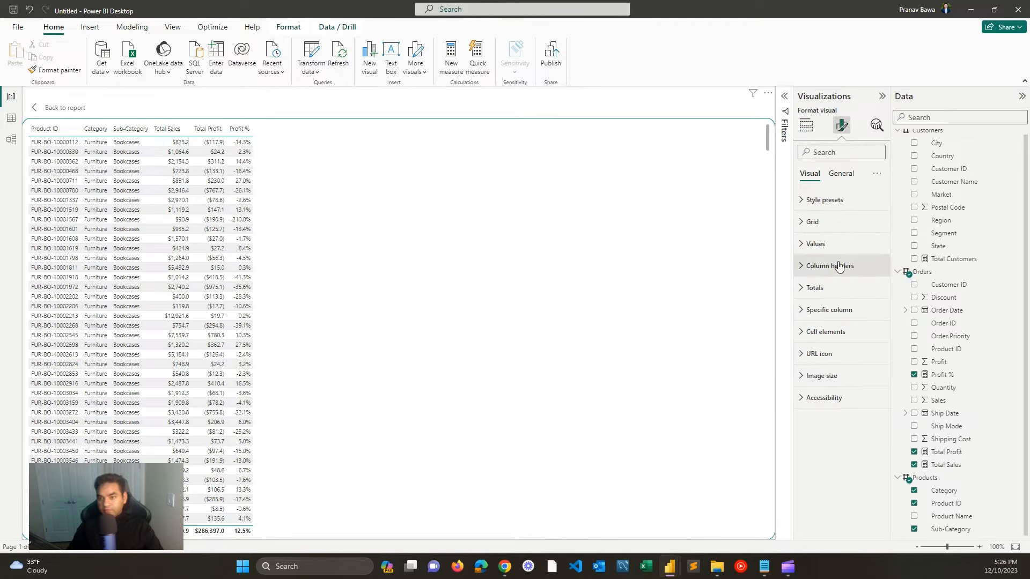
{"action": "left_click", "coordinate": [836, 310]}
{"action": "left_click", "coordinate": [838, 364]}
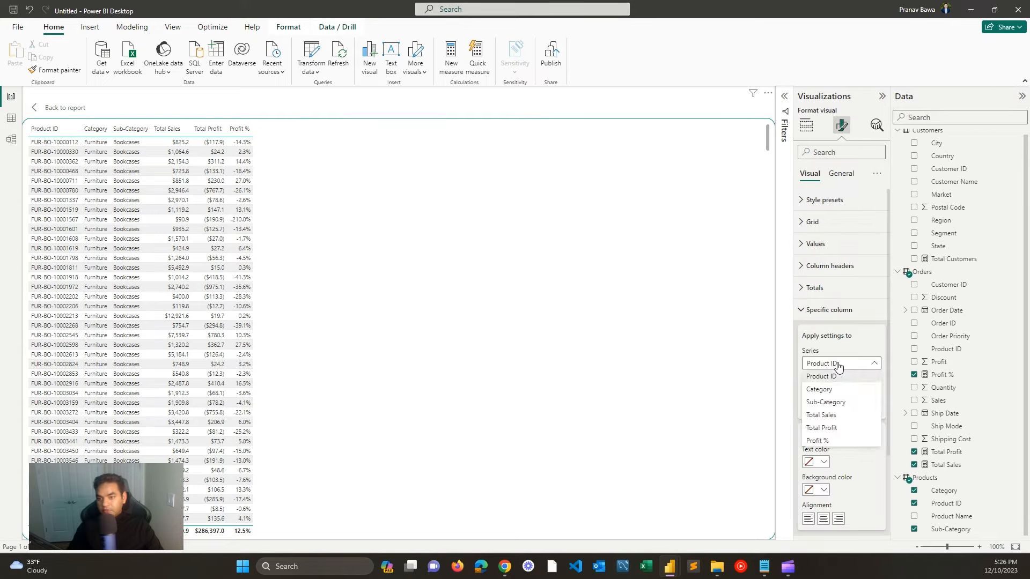
{"action": "left_click", "coordinate": [821, 415]}
{"action": "scroll", "coordinate": [853, 367], "scroll_direction": "down", "scroll_amount": 5}
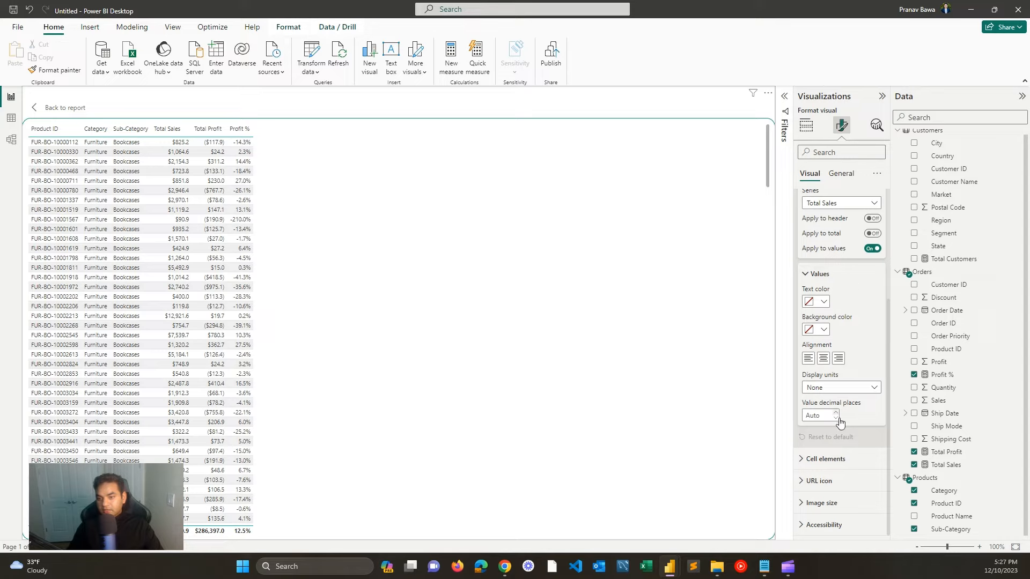
{"action": "left_click", "coordinate": [806, 125]}
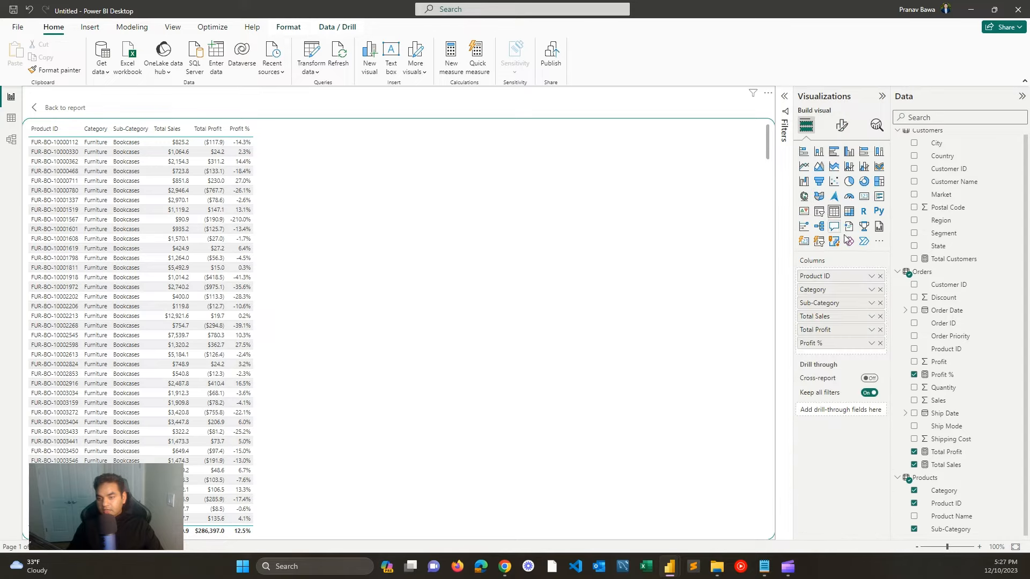
Step: Apply a red-to-teal gradient font color from lowest to highest value to Total Sales, and sort the table by Total Sales descending
{"action": "left_click", "coordinate": [871, 317]}
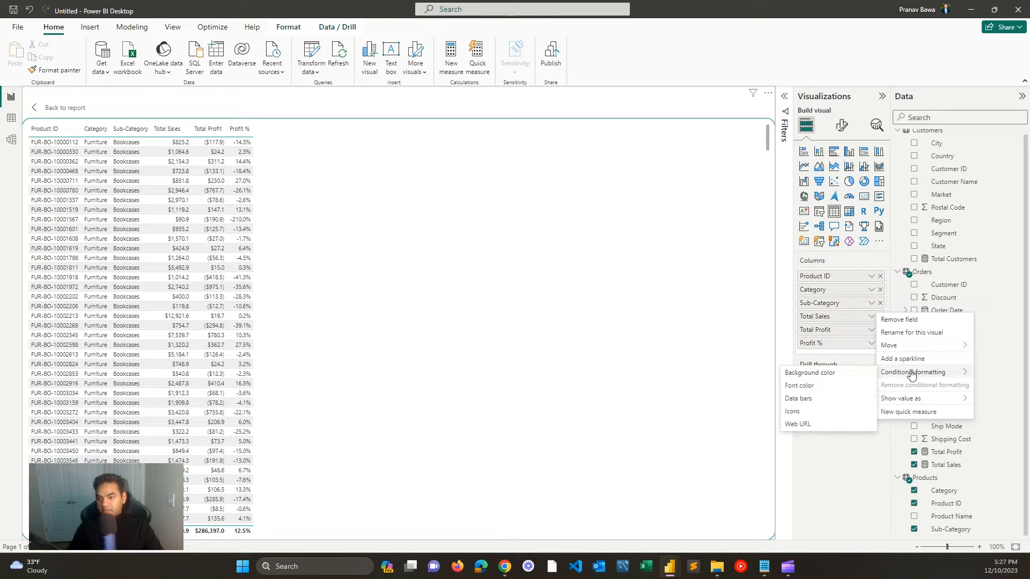
{"action": "left_click", "coordinate": [688, 394]}
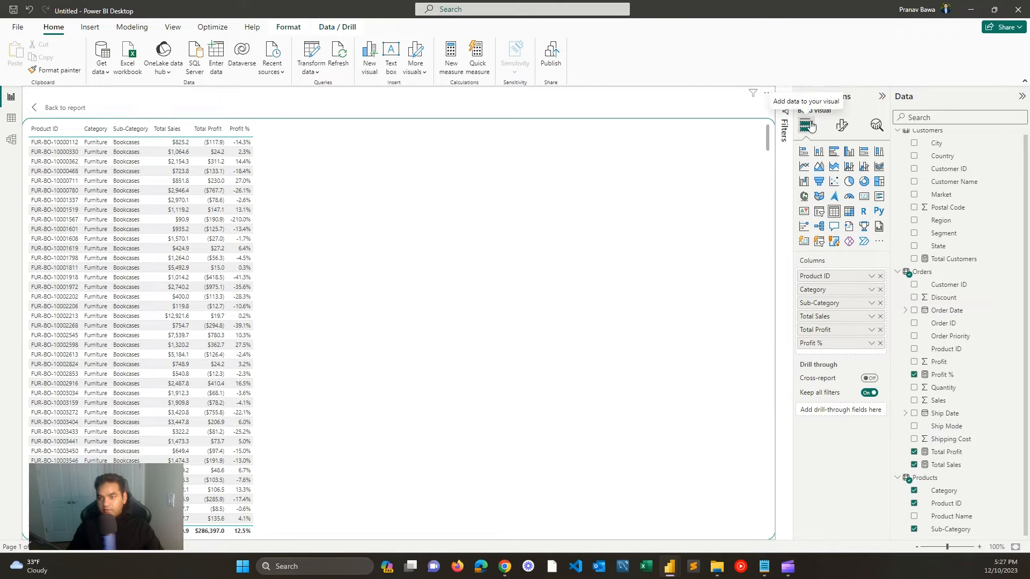
{"action": "left_click", "coordinate": [870, 321]}
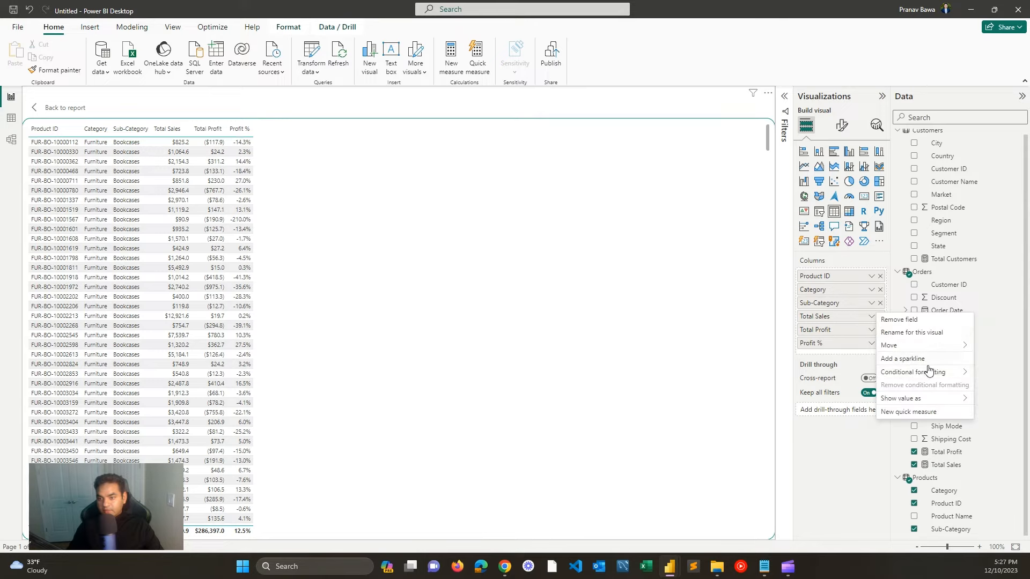
{"action": "mouse_move", "coordinate": [927, 373]}
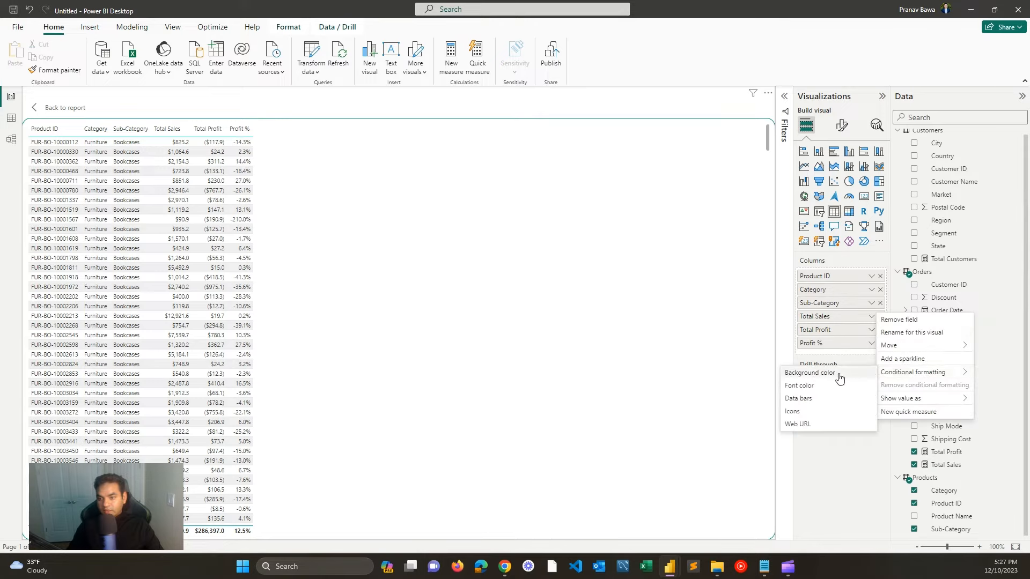
{"action": "left_click", "coordinate": [806, 389]}
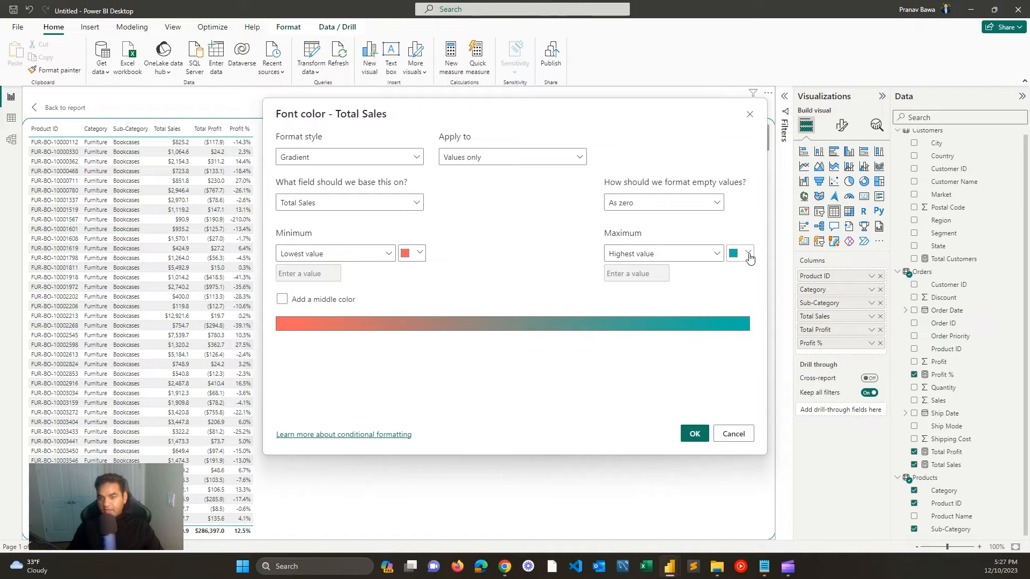
{"action": "left_click", "coordinate": [694, 433]}
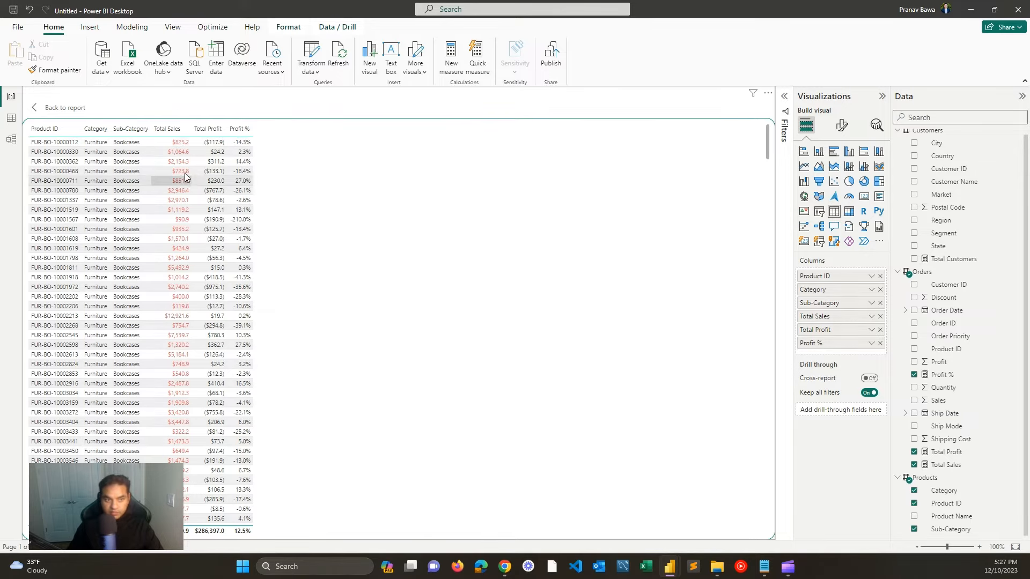
{"action": "left_click", "coordinate": [181, 132]}
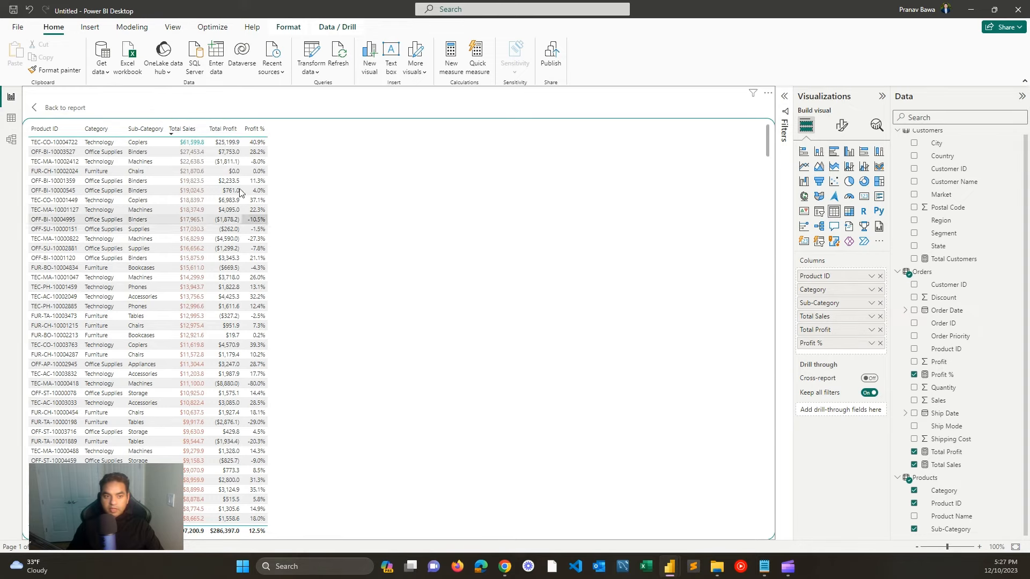
Step: Apply the default gradient font color to the values of the Total Profit and Profit % columns
{"action": "left_click", "coordinate": [871, 330]}
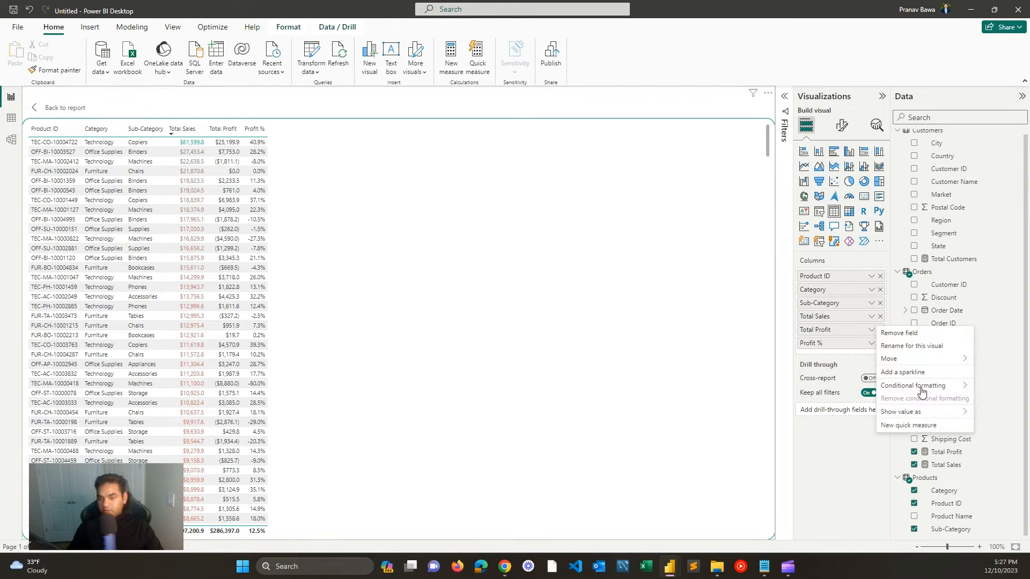
{"action": "mouse_move", "coordinate": [872, 384]}
{"action": "left_click", "coordinate": [823, 398]}
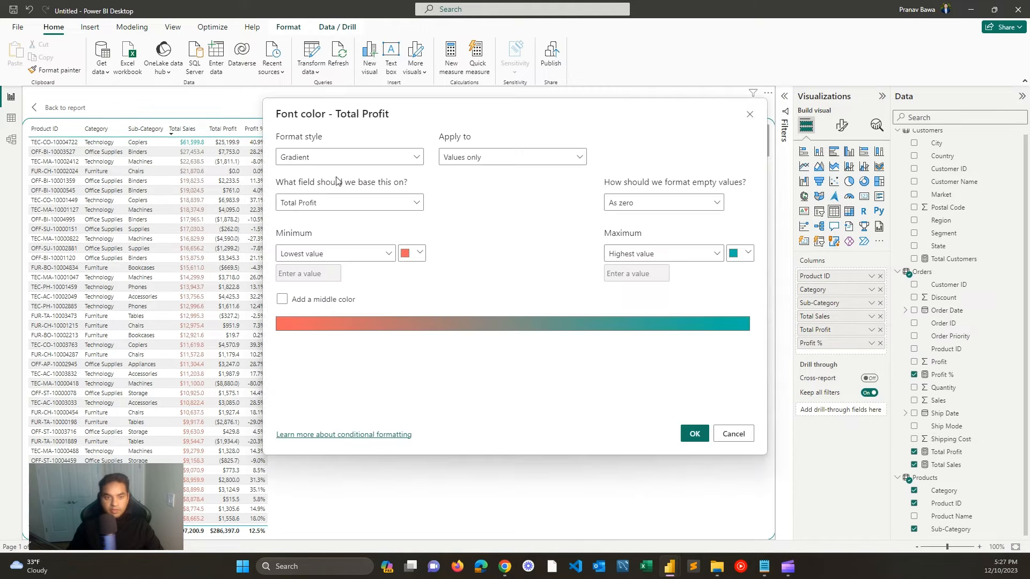
{"action": "left_click", "coordinate": [694, 434]}
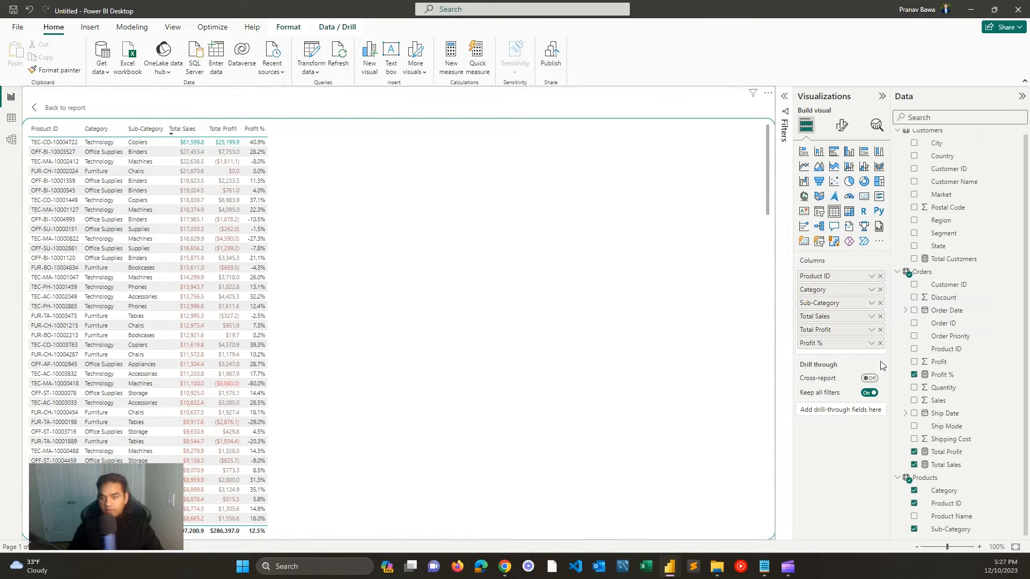
{"action": "left_click", "coordinate": [871, 343]}
{"action": "mouse_move", "coordinate": [919, 405]}
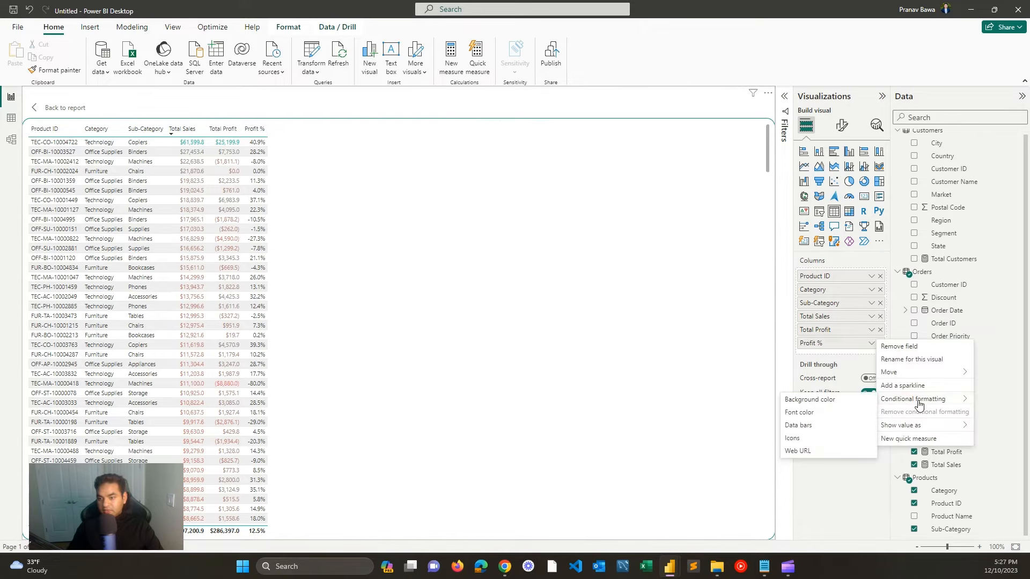
{"action": "left_click", "coordinate": [823, 417]}
{"action": "left_click", "coordinate": [692, 434]}
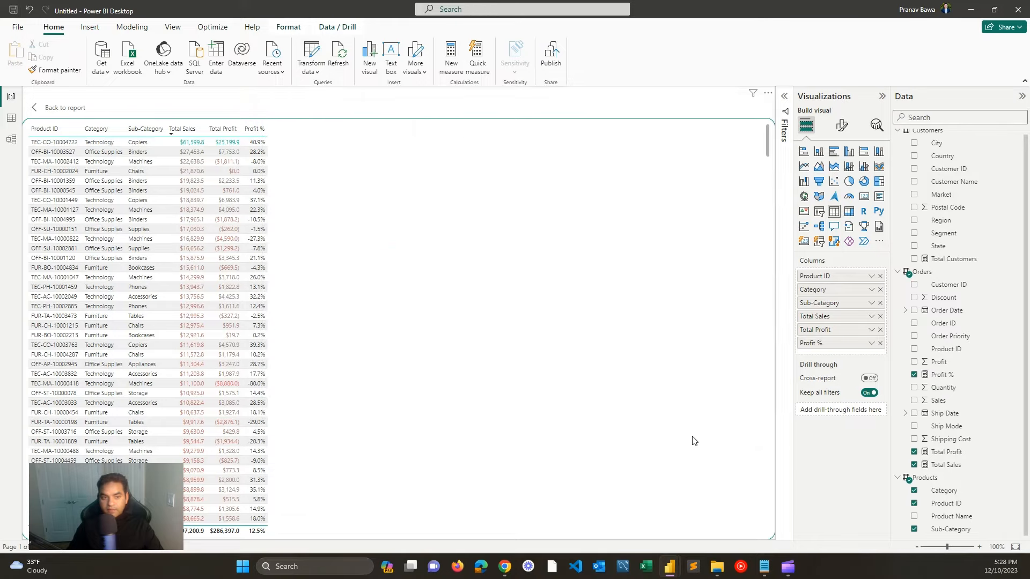
Step: Add conditional formatting icons to the left of the Profit % values, using the 33 and 67 percent rules with diamond, triangle and circle
{"action": "left_click", "coordinate": [871, 344]}
{"action": "mouse_move", "coordinate": [929, 413]}
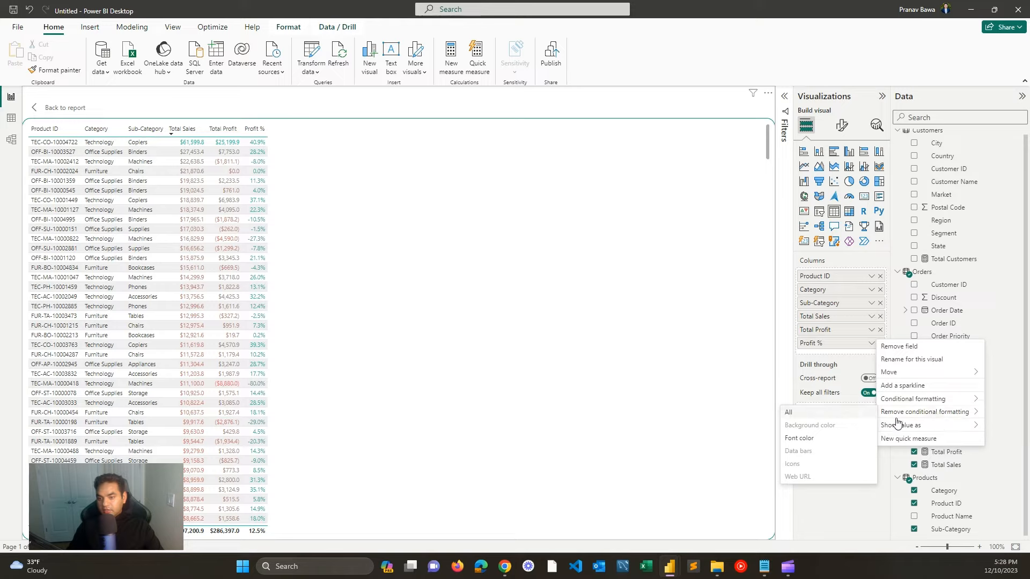
{"action": "mouse_move", "coordinate": [898, 423]}
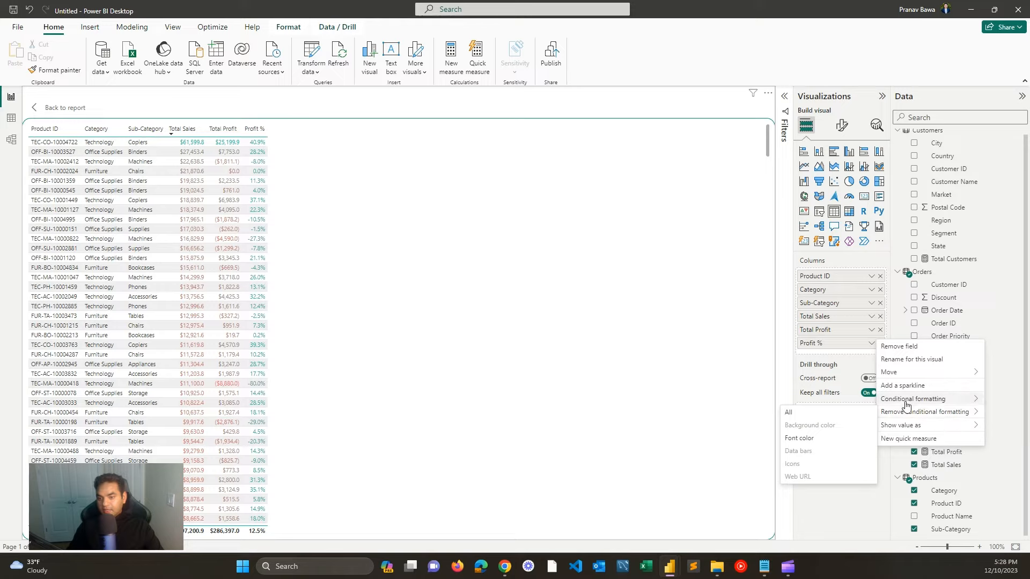
{"action": "mouse_move", "coordinate": [907, 399]}
{"action": "left_click", "coordinate": [792, 439]}
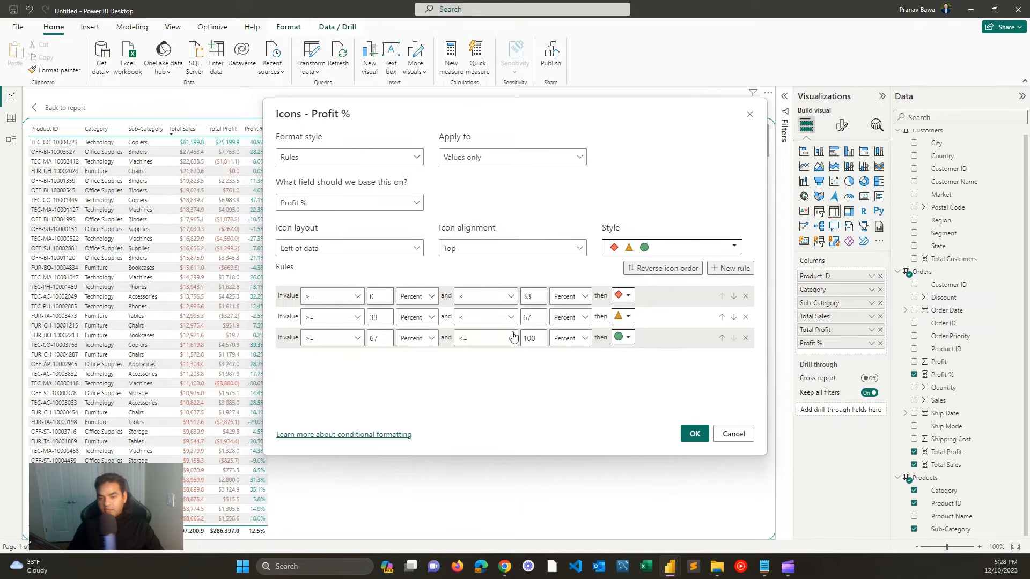
{"action": "left_click", "coordinate": [692, 432]}
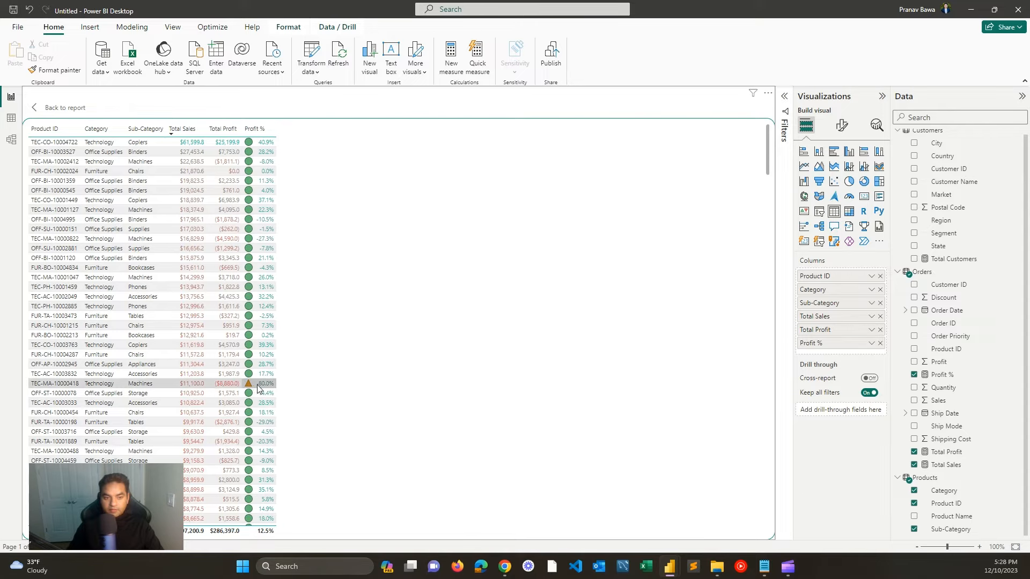
Step: Sort the table by Product ID ascending and return to the full report page
{"action": "scroll", "coordinate": [265, 398], "scroll_direction": "down", "scroll_amount": 8}
{"action": "scroll", "coordinate": [156, 209], "scroll_direction": "up", "scroll_amount": 8}
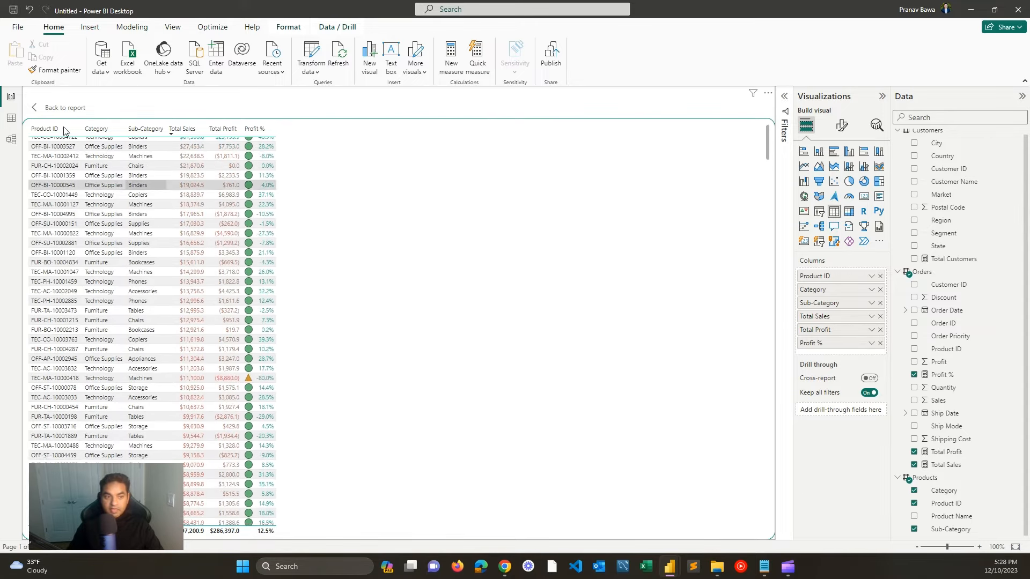
{"action": "left_click", "coordinate": [65, 124]}
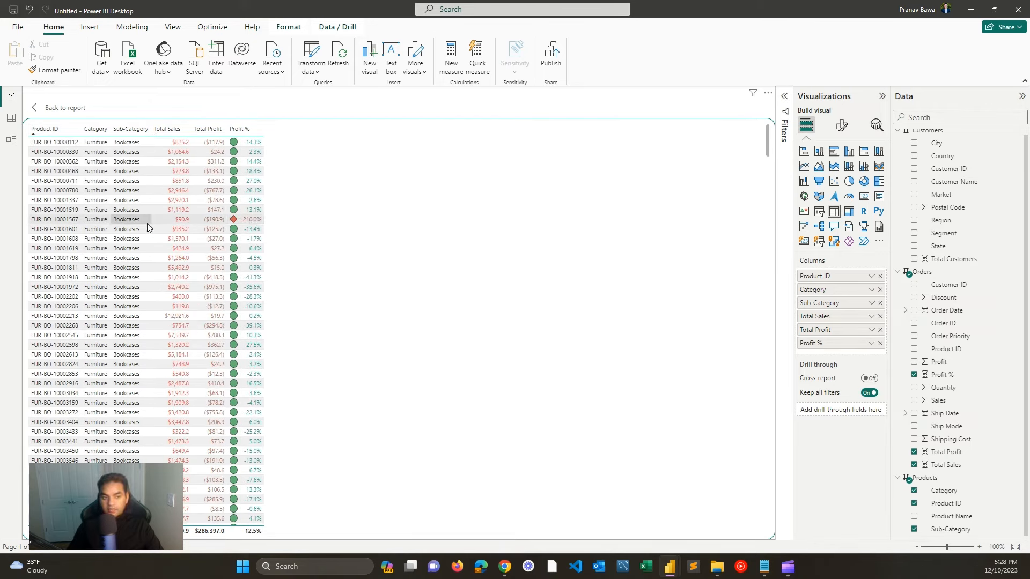
{"action": "left_click", "coordinate": [57, 109]}
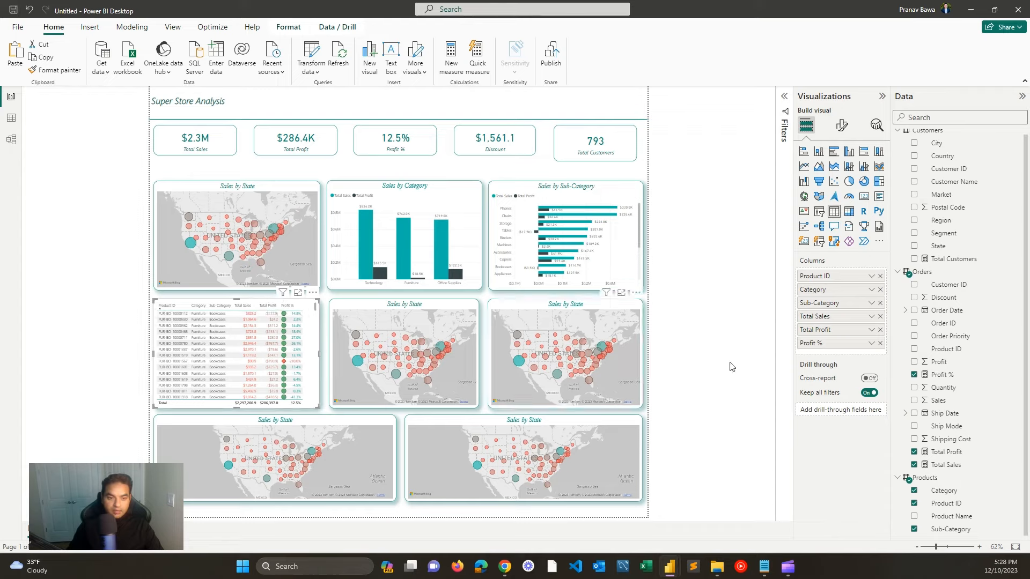
Step: Set the text color of the table's column headers to a dark teal theme color
{"action": "left_click", "coordinate": [851, 125]}
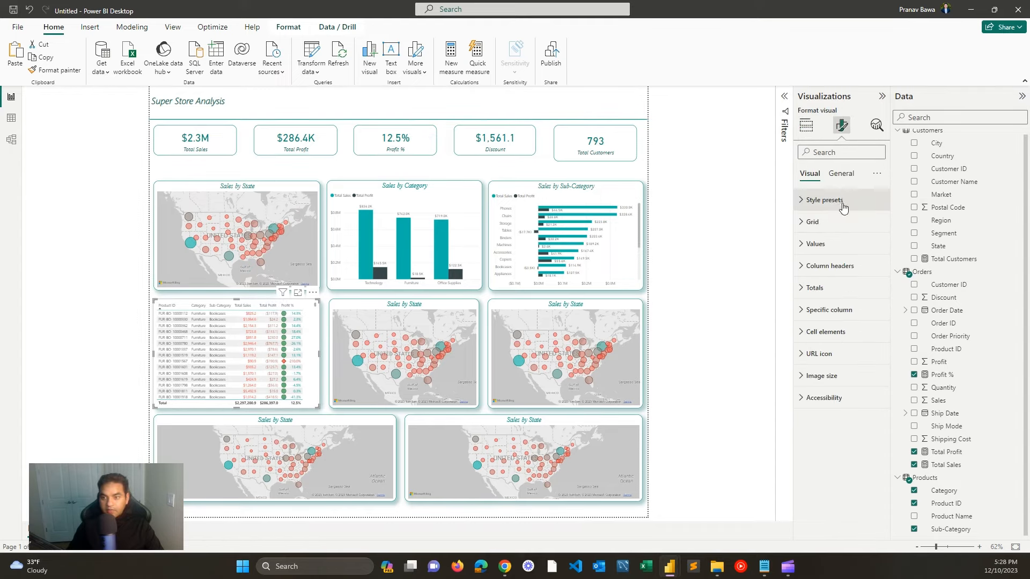
{"action": "left_click", "coordinate": [847, 266]}
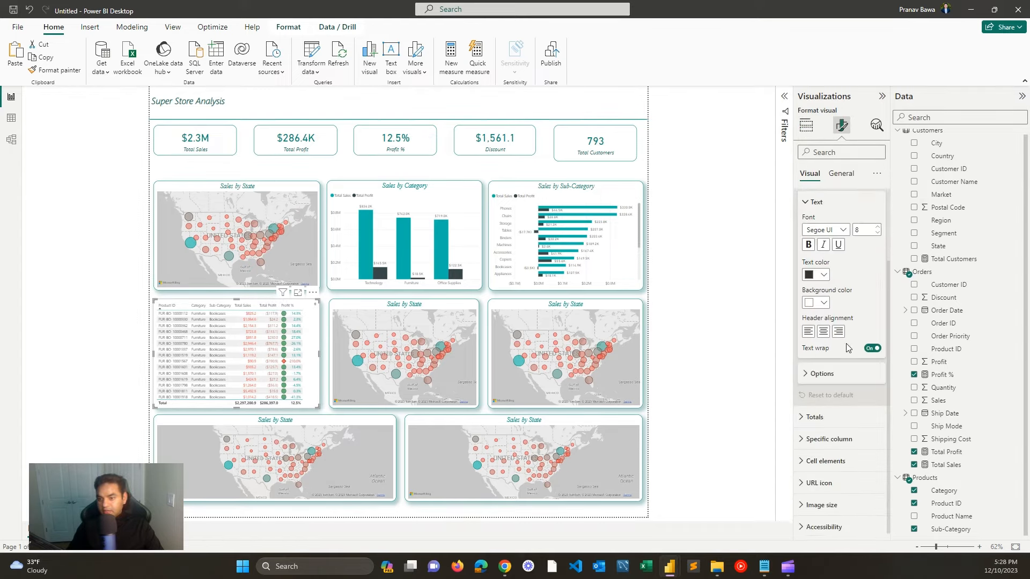
{"action": "left_click", "coordinate": [823, 365]}
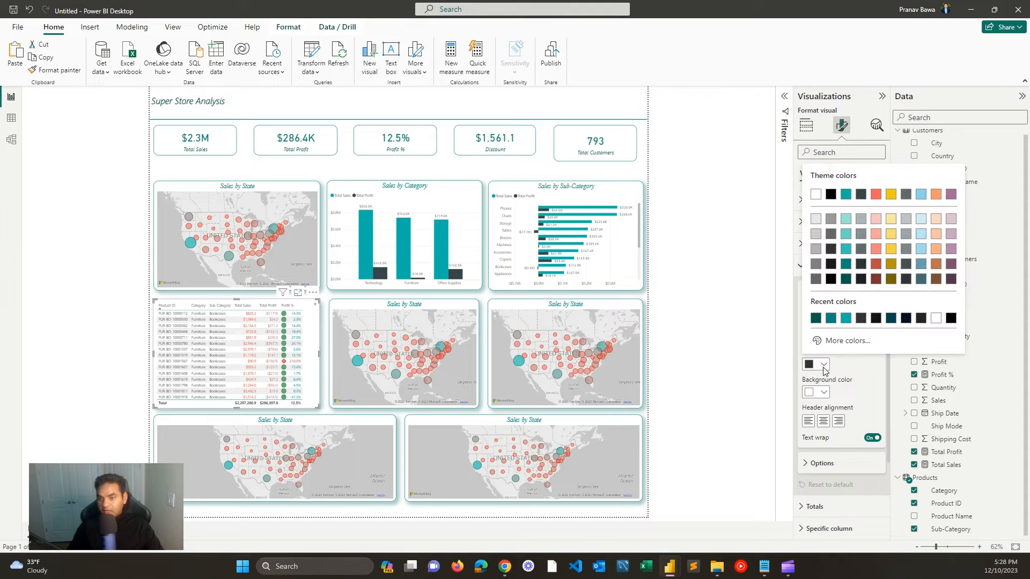
{"action": "left_click", "coordinate": [846, 265]}
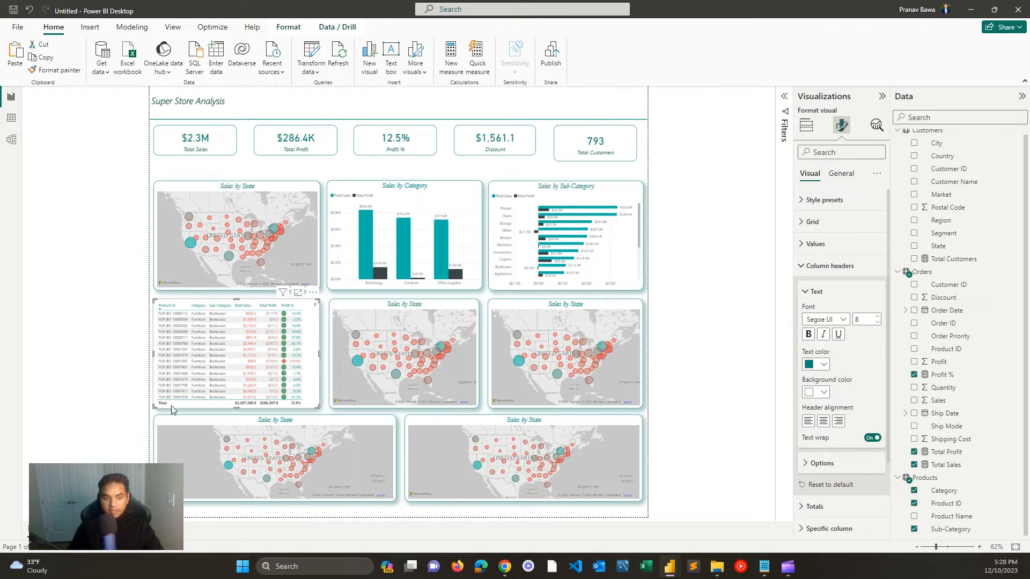
Step: Convert the middle map in the middle row into a donut chart and remove its State and Total Sales fields
{"action": "left_click", "coordinate": [417, 306]}
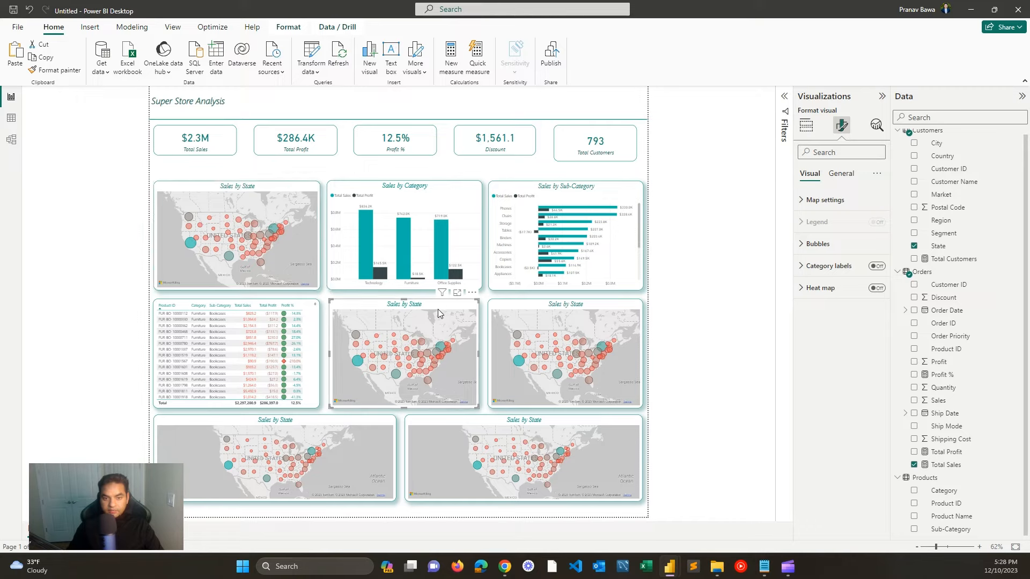
{"action": "left_click", "coordinate": [805, 125]}
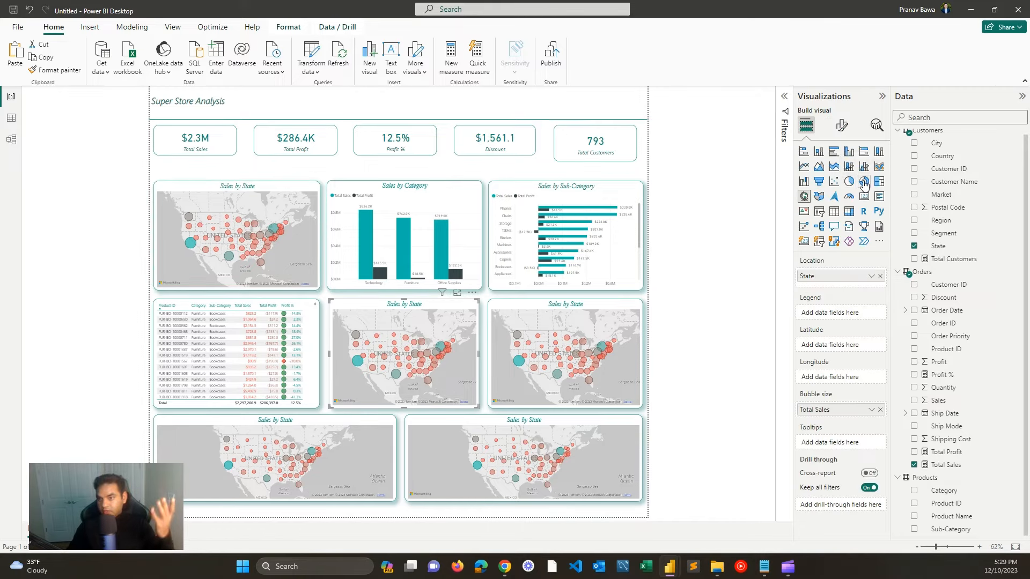
{"action": "left_click", "coordinate": [863, 182]}
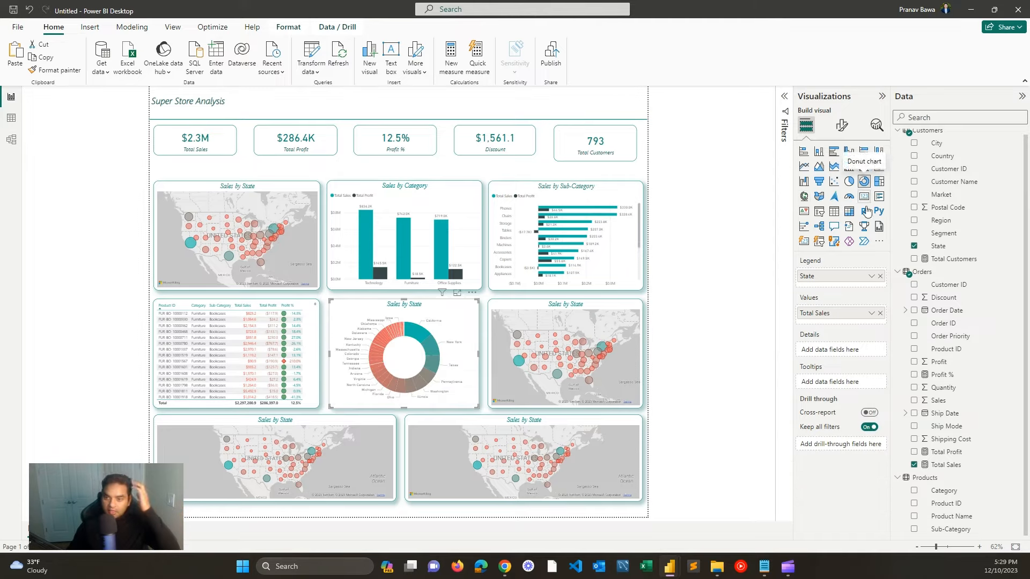
{"action": "left_click", "coordinate": [880, 308]}
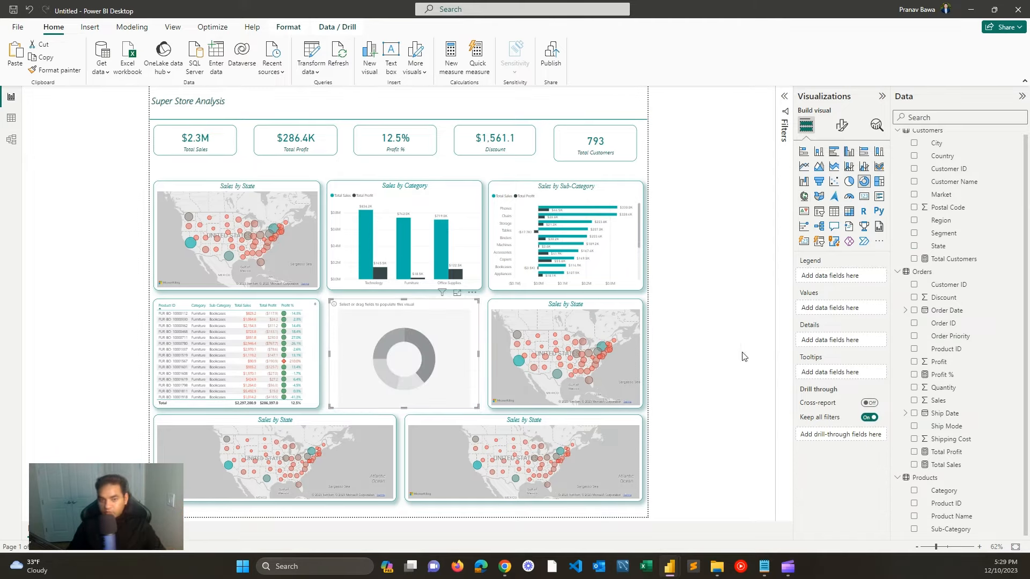
Step: Fill the empty donut chart with Ship Mode as the legend and Total Sales as the values
{"action": "left_click", "coordinate": [913, 426]}
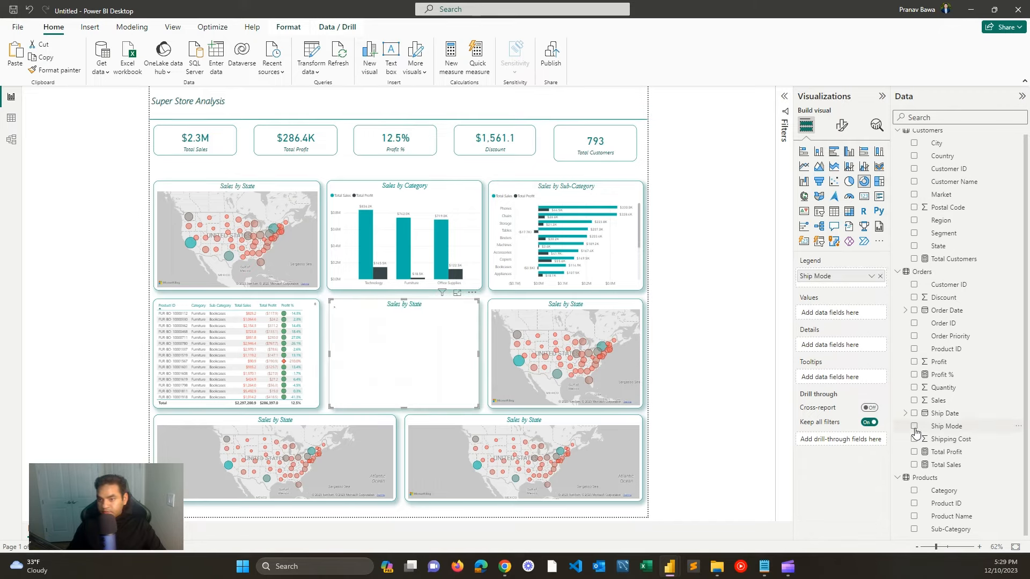
{"action": "left_click", "coordinate": [914, 465]}
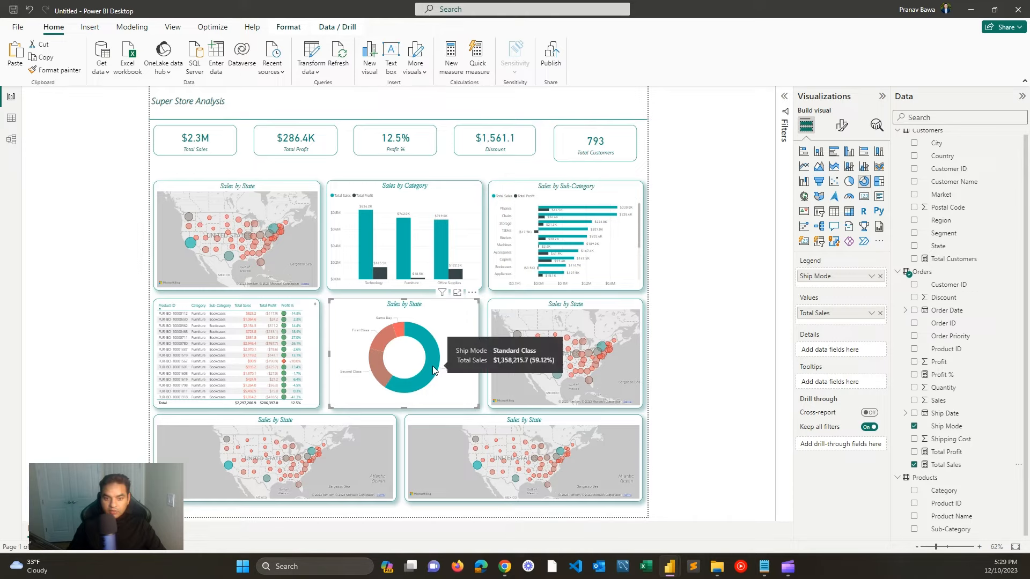
{"action": "left_click", "coordinate": [979, 548]}
{"action": "left_click", "coordinate": [979, 549]}
{"action": "left_click", "coordinate": [980, 548]}
{"action": "scroll", "coordinate": [616, 247], "scroll_direction": "down", "scroll_amount": 5}
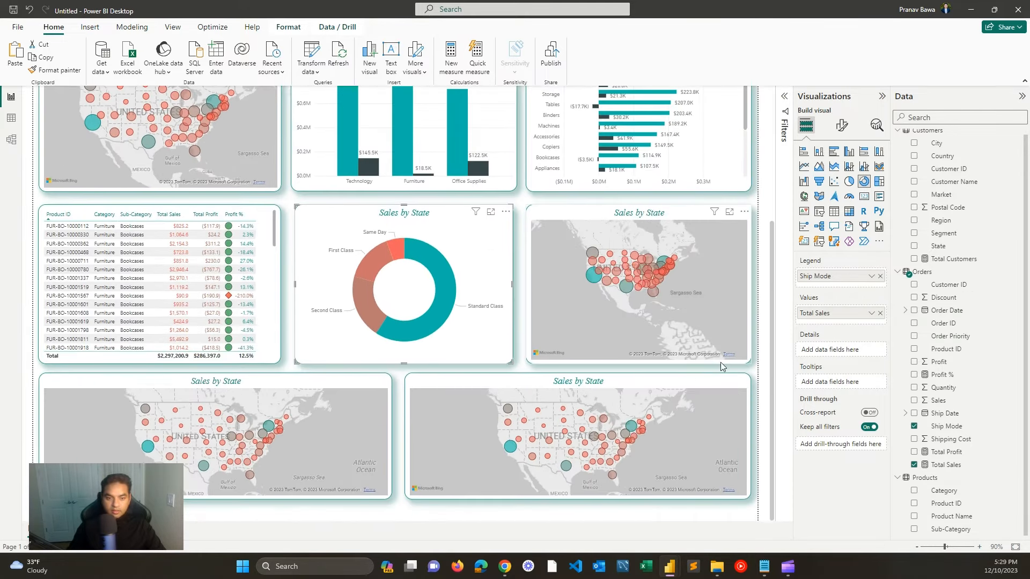
Step: Reset the donut chart's slice colors to the default distinct color for each ship mode
{"action": "left_click", "coordinate": [979, 548]}
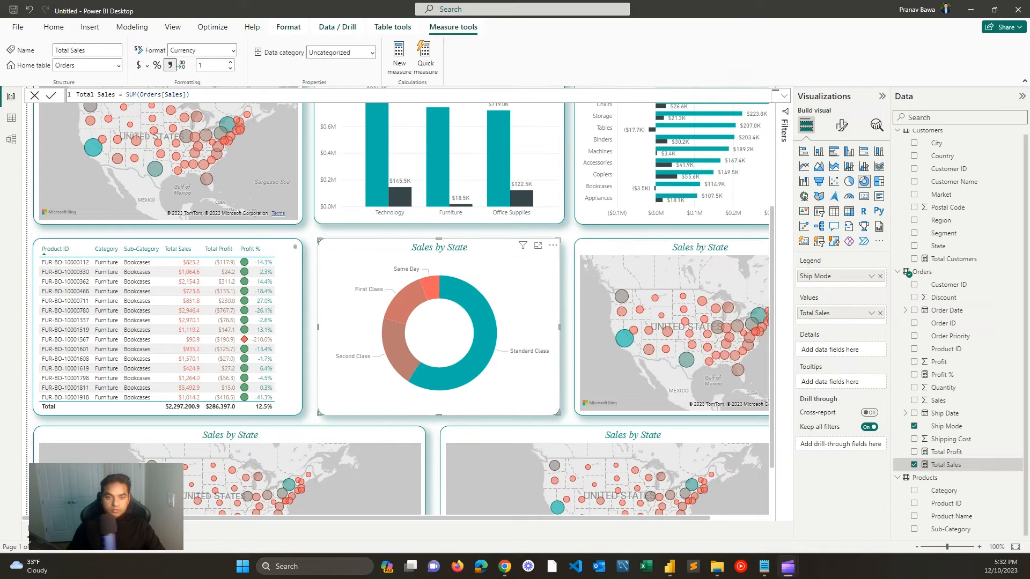
{"action": "left_click", "coordinate": [417, 234]}
{"action": "left_click", "coordinate": [451, 251]}
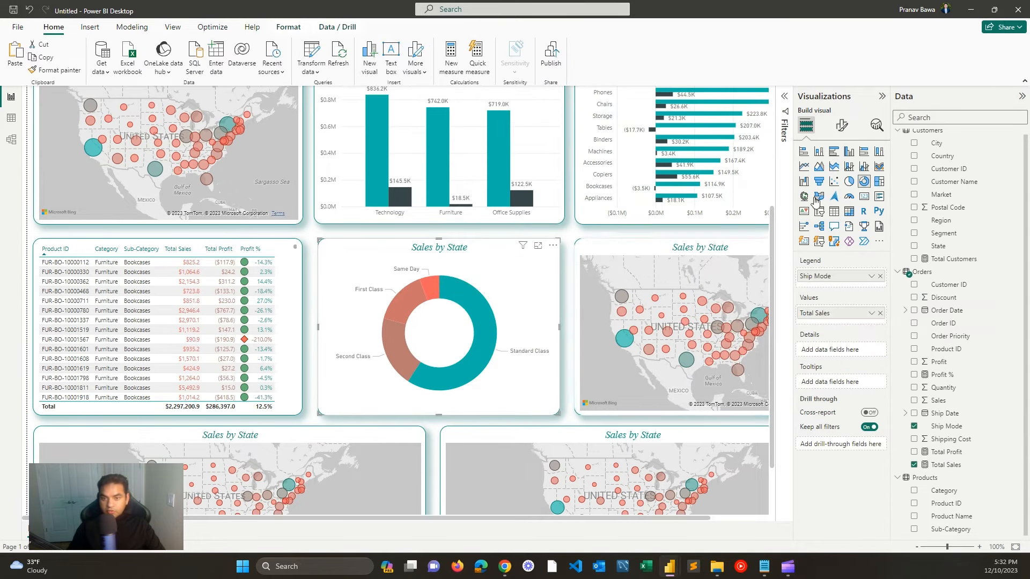
{"action": "left_click", "coordinate": [841, 125]}
{"action": "left_click", "coordinate": [814, 222]}
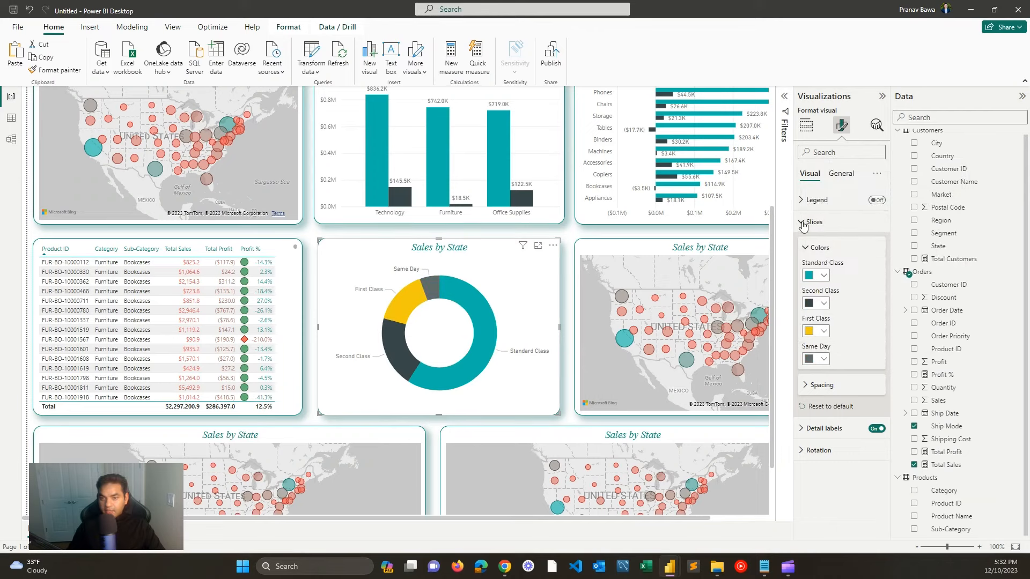
{"action": "left_click", "coordinate": [825, 223]}
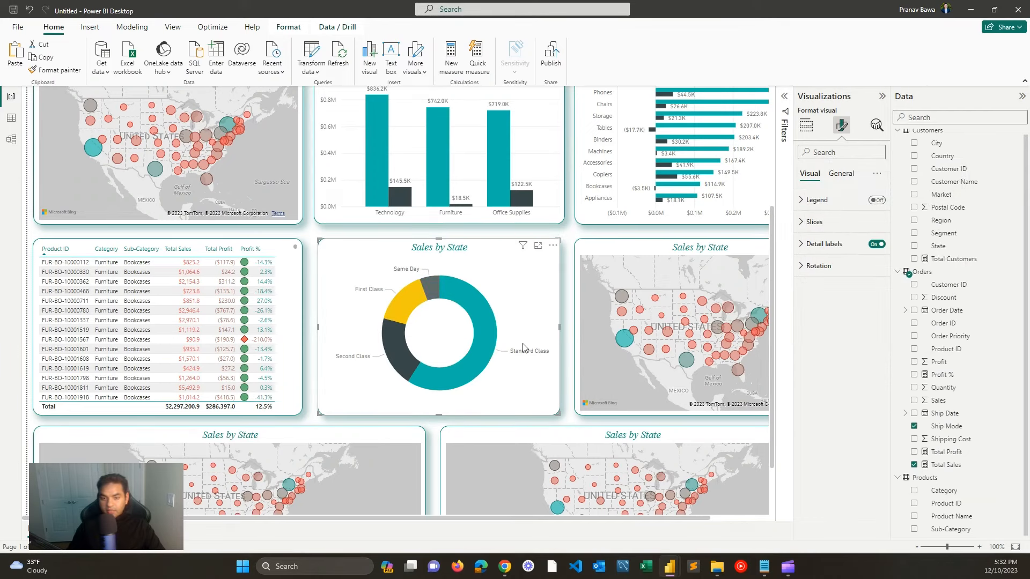
Step: Turn on the donut chart's legend and hide the legend title
{"action": "left_click", "coordinate": [877, 200]}
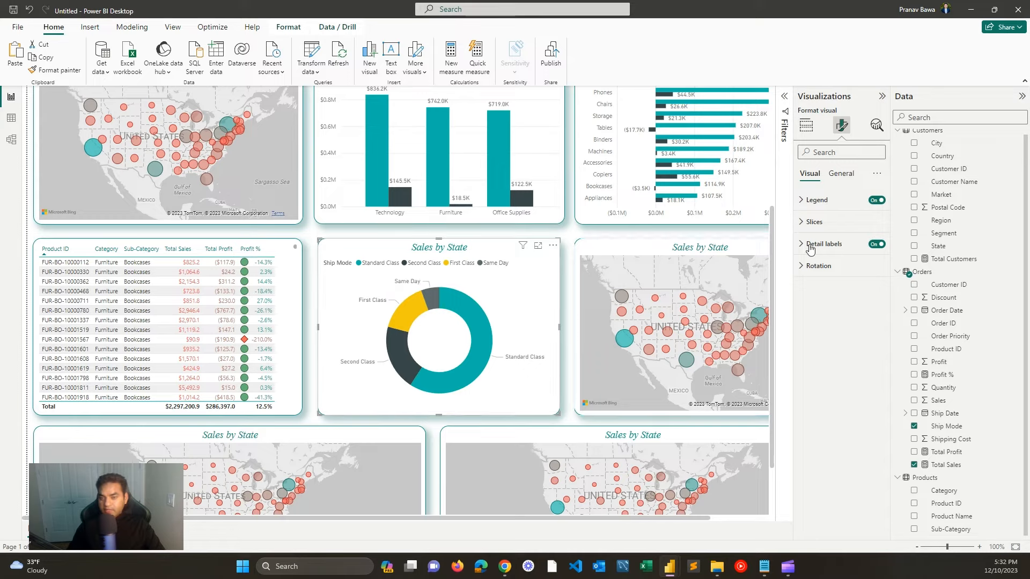
{"action": "left_click", "coordinate": [847, 199]}
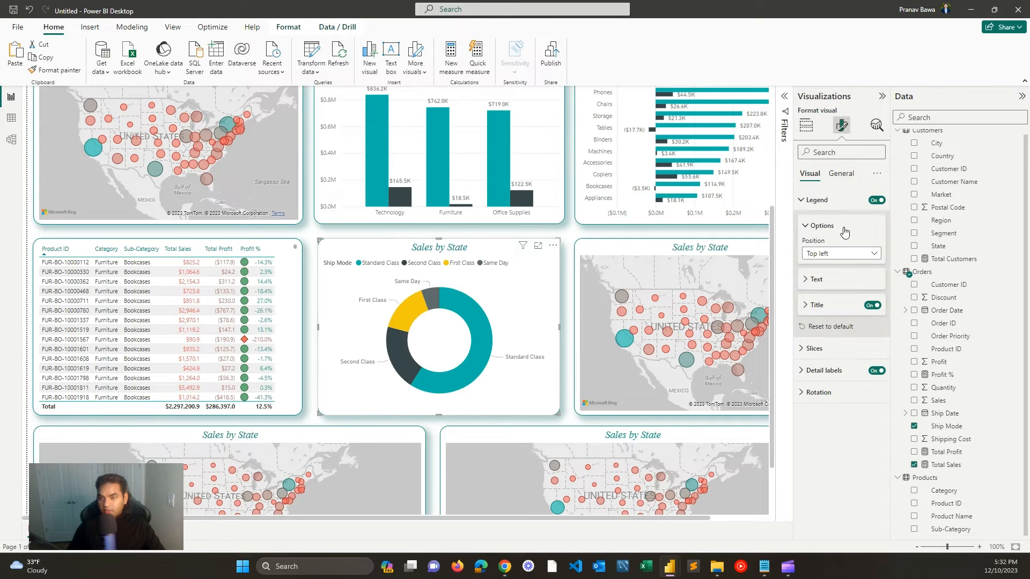
{"action": "left_click", "coordinate": [871, 306]}
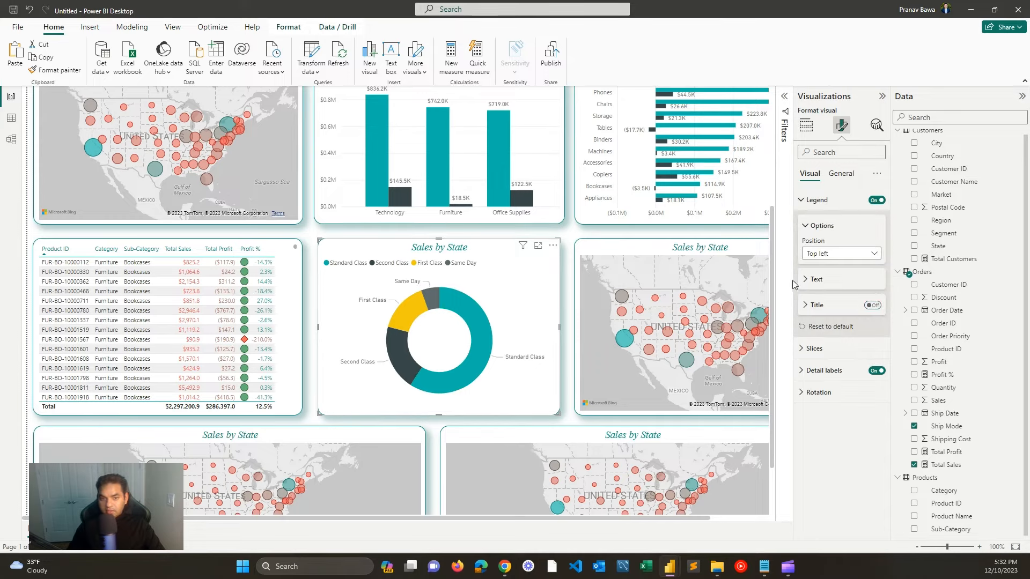
Step: Set the donut chart's detail labels to show data value and percent of total
{"action": "left_click", "coordinate": [820, 200]}
{"action": "left_click", "coordinate": [839, 248]}
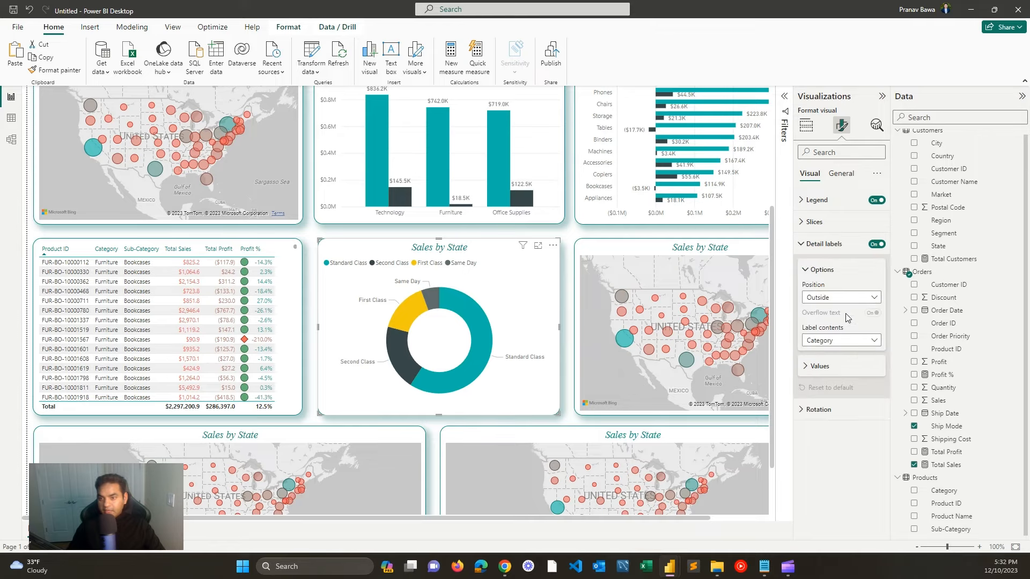
{"action": "left_click", "coordinate": [841, 340]}
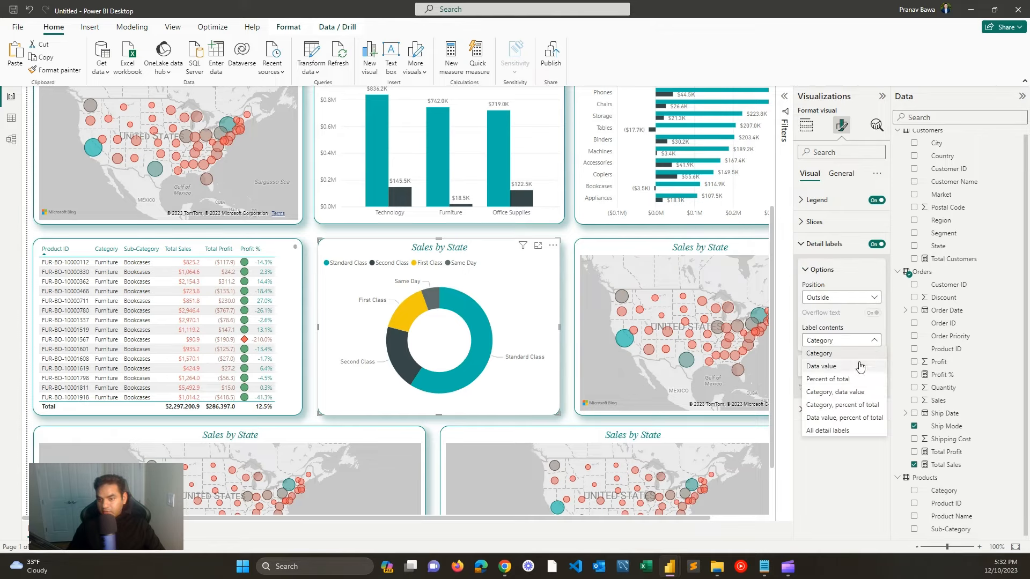
{"action": "left_click", "coordinate": [846, 419]}
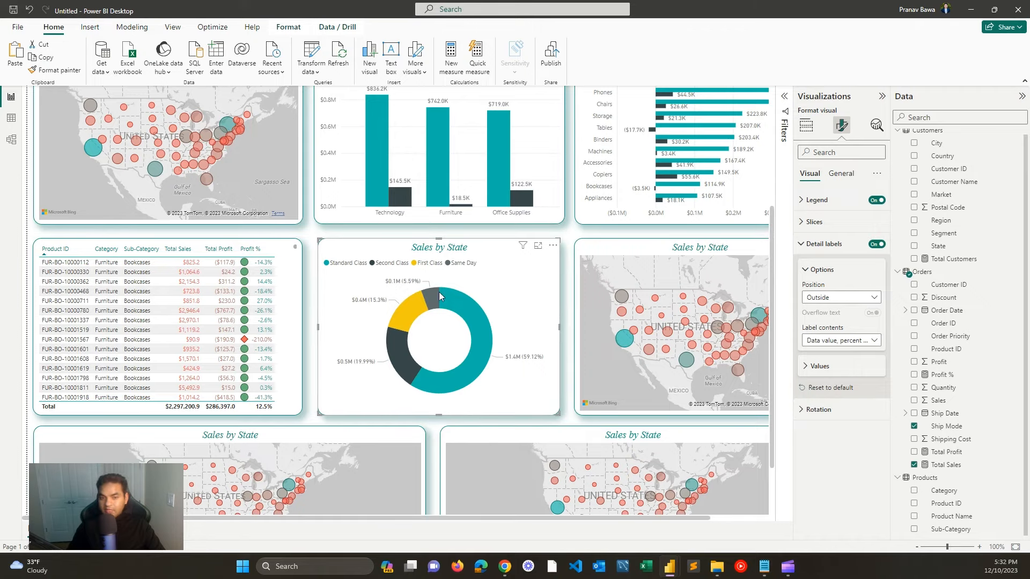
Step: Add Total Profit and Profit % to the donut chart's tooltips and check them on the Standard Class slice
{"action": "mouse_move", "coordinate": [445, 293]}
{"action": "mouse_move", "coordinate": [533, 362]}
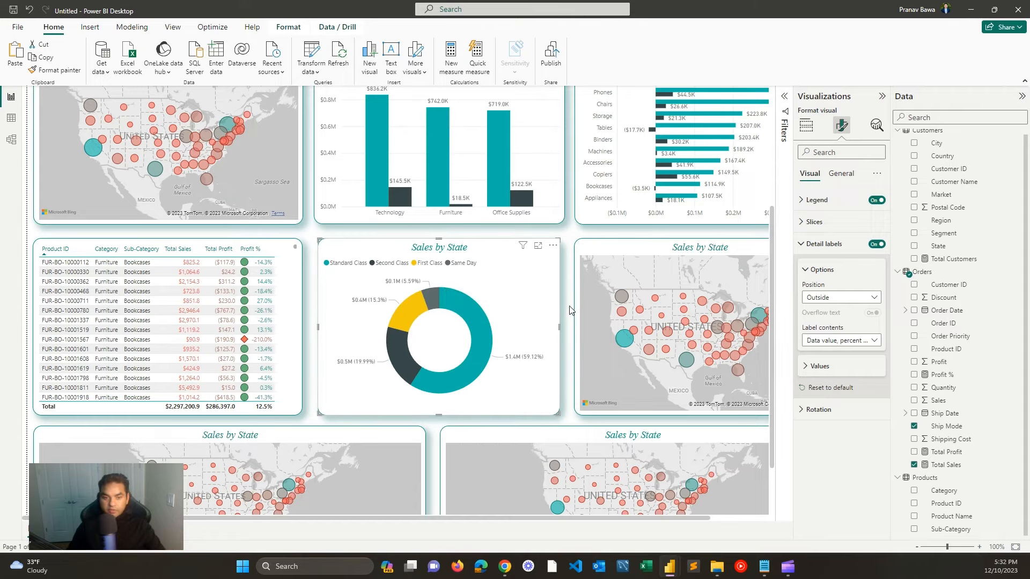
{"action": "left_click", "coordinate": [806, 125]}
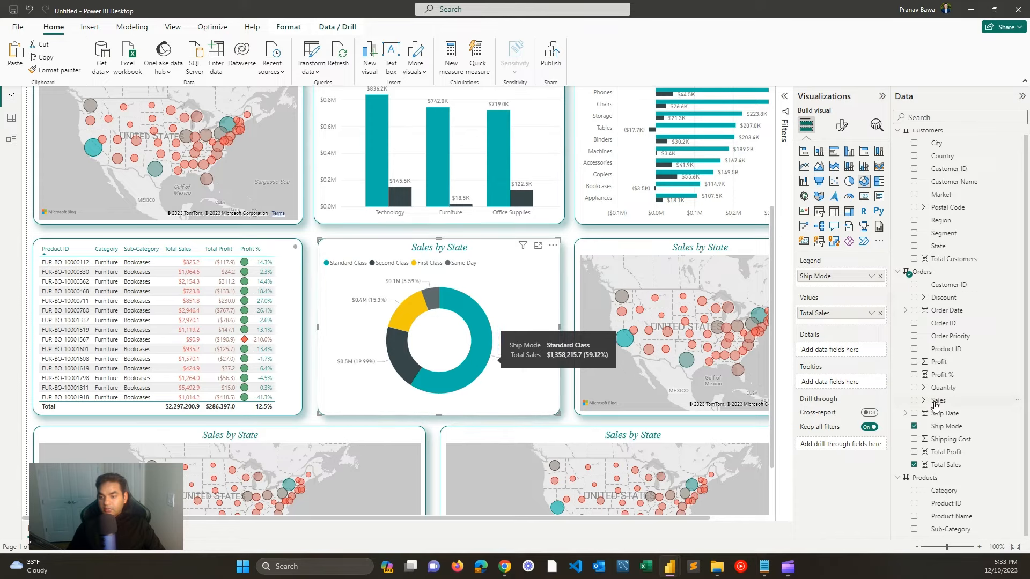
{"action": "left_click_drag", "start_coordinate": [952, 366], "coordinate": [837, 386]}
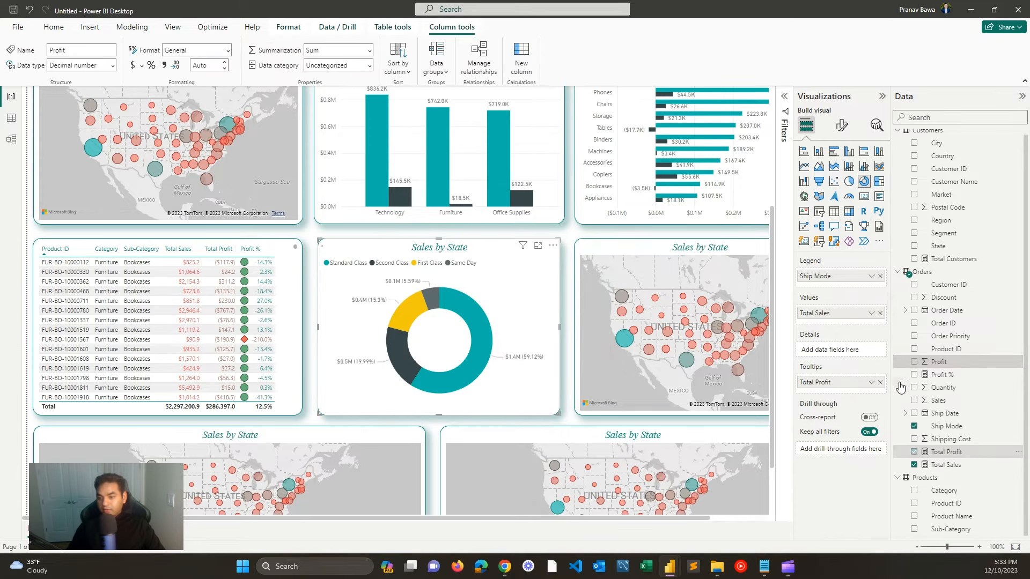
{"action": "left_click_drag", "start_coordinate": [938, 374], "coordinate": [830, 389]}
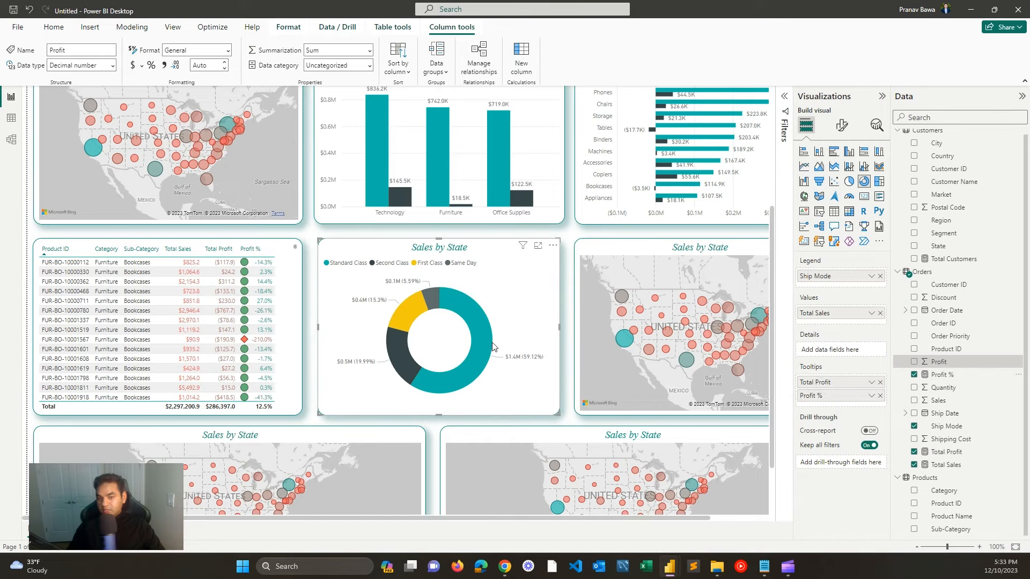
{"action": "mouse_move", "coordinate": [485, 338]}
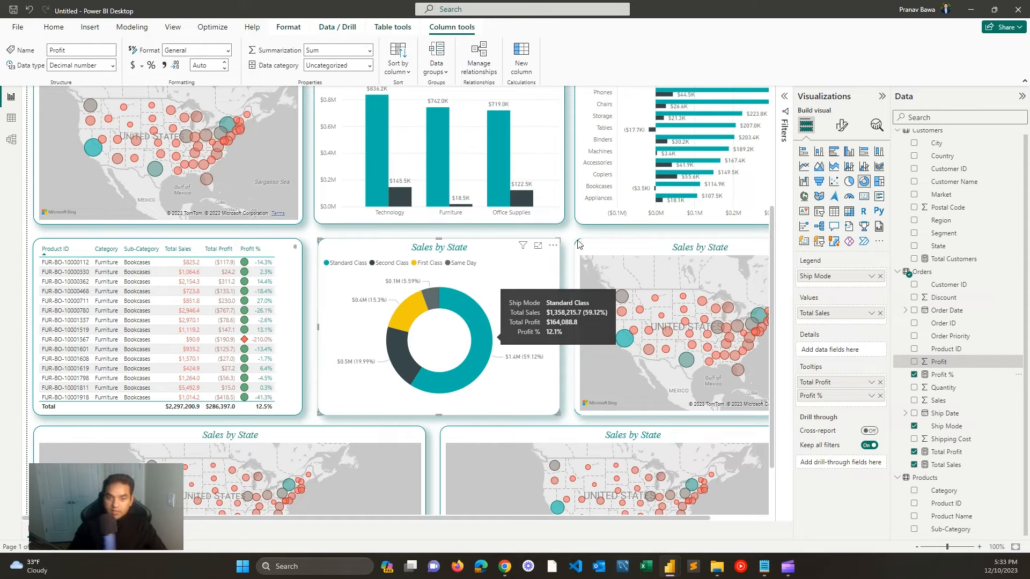
Step: Change the donut chart's title to "Sales by Ship Mode"
{"action": "left_click", "coordinate": [842, 125]}
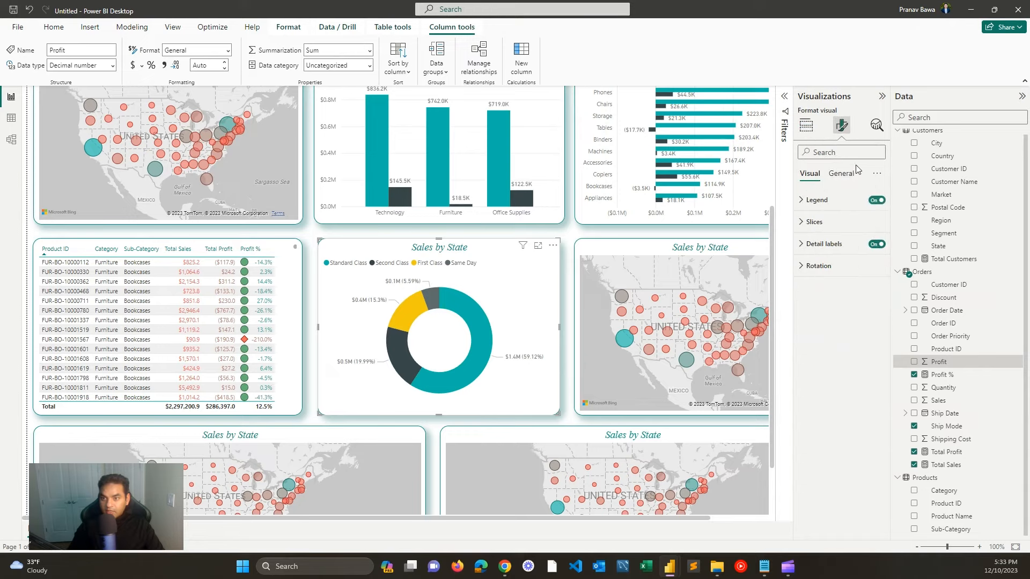
{"action": "left_click", "coordinate": [847, 173]}
{"action": "left_click", "coordinate": [831, 228]}
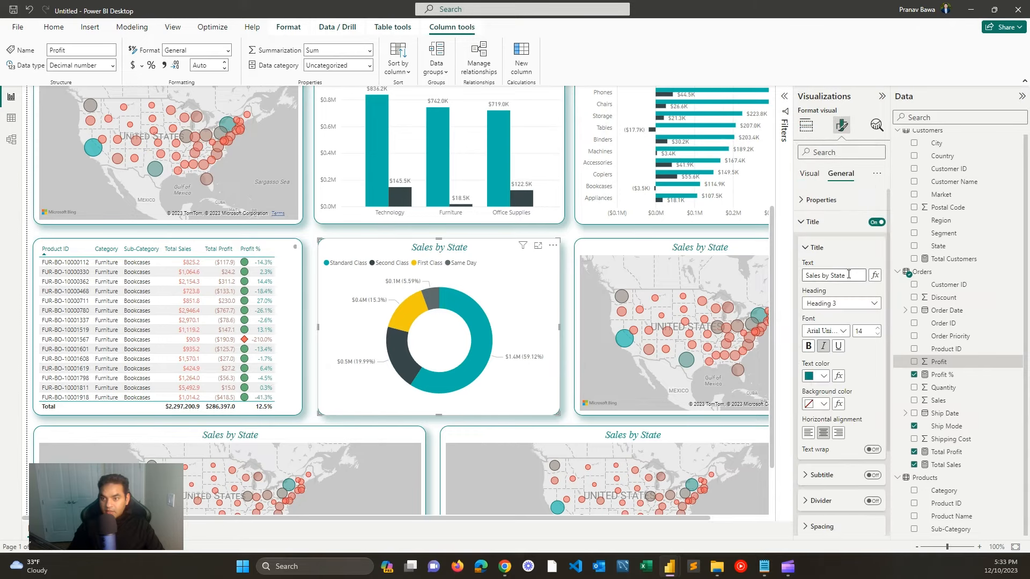
{"action": "key", "text": "BackSpace"}
{"action": "key", "text": "BackSpace"}
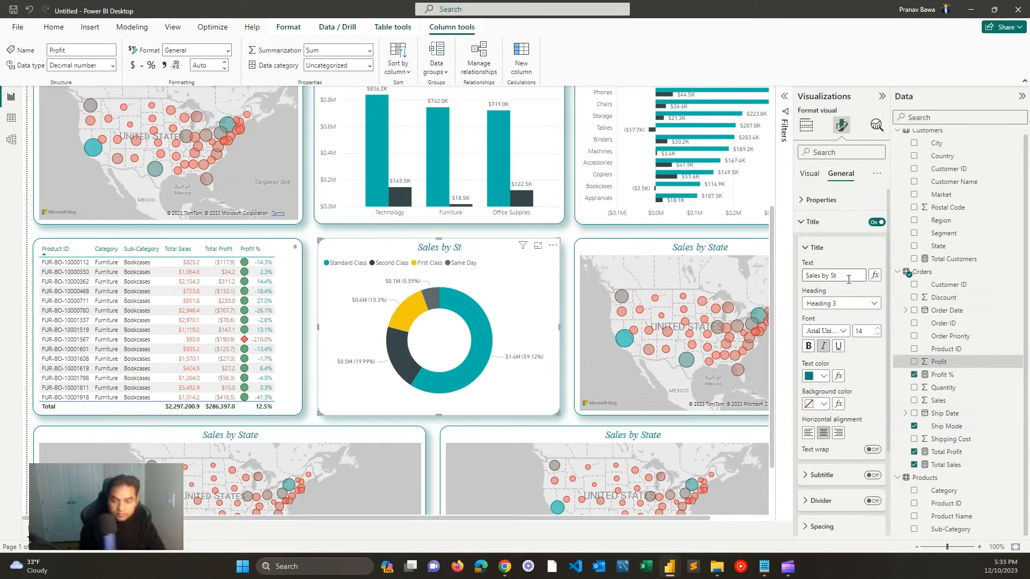
{"action": "type", "text": "hip Mode"}
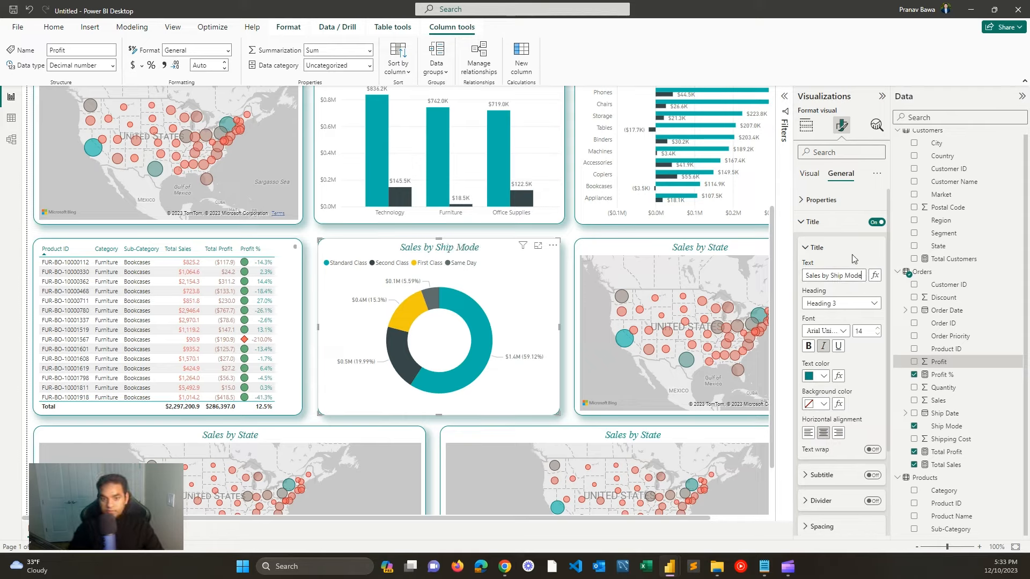
{"action": "left_click", "coordinate": [816, 221]}
Step: Convert the map beside the donut chart into a scatter chart and remove its State and Total Sales fields
{"action": "left_click", "coordinate": [680, 245]}
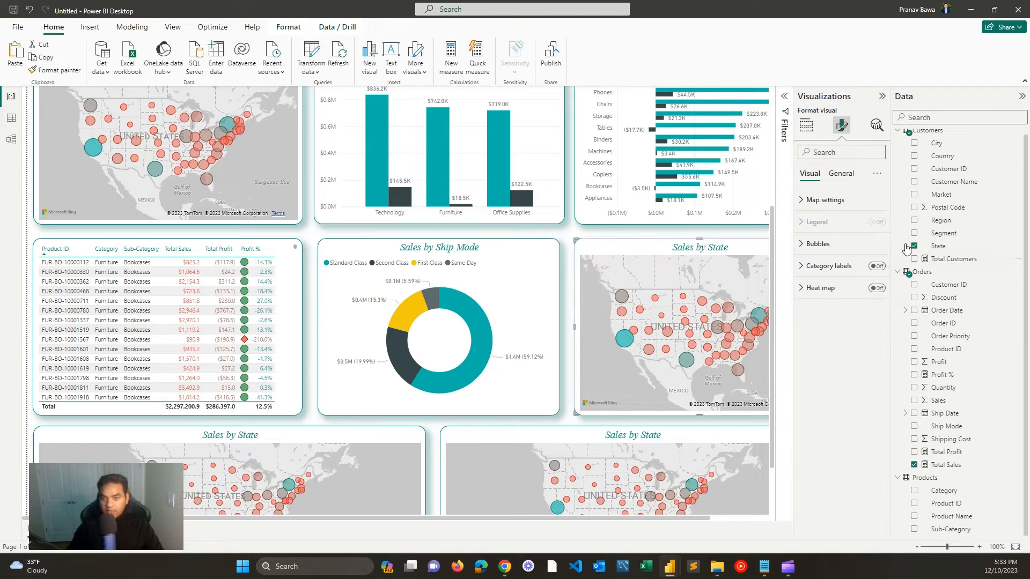
{"action": "left_click", "coordinate": [806, 127]}
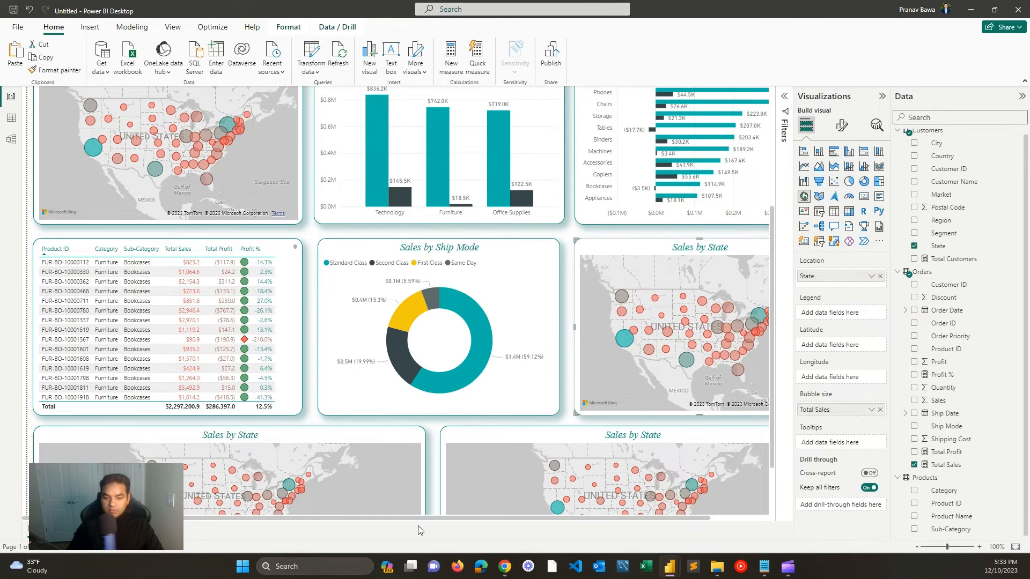
{"action": "left_click_drag", "start_coordinate": [425, 517], "coordinate": [483, 517]}
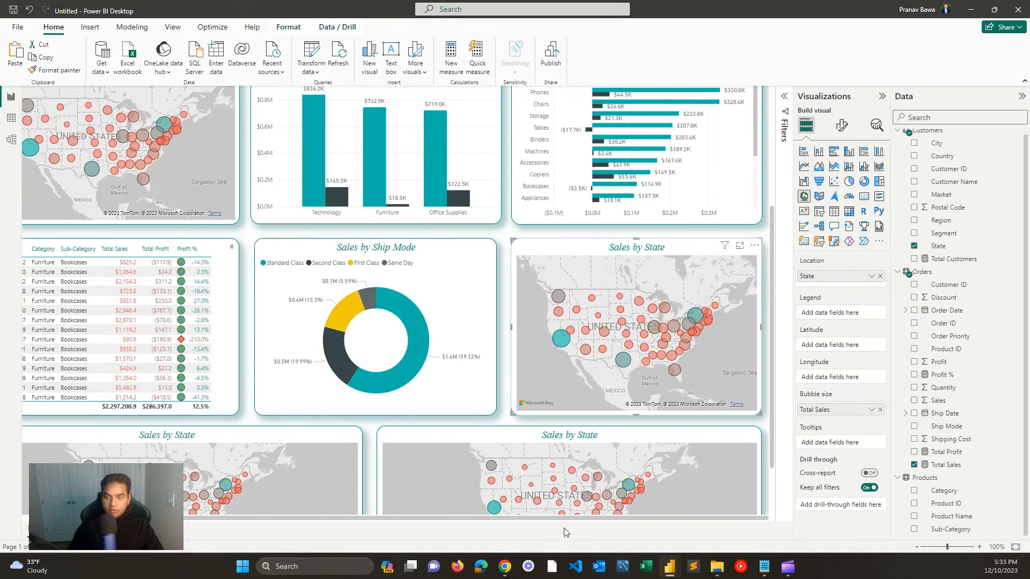
{"action": "left_click", "coordinate": [835, 183]}
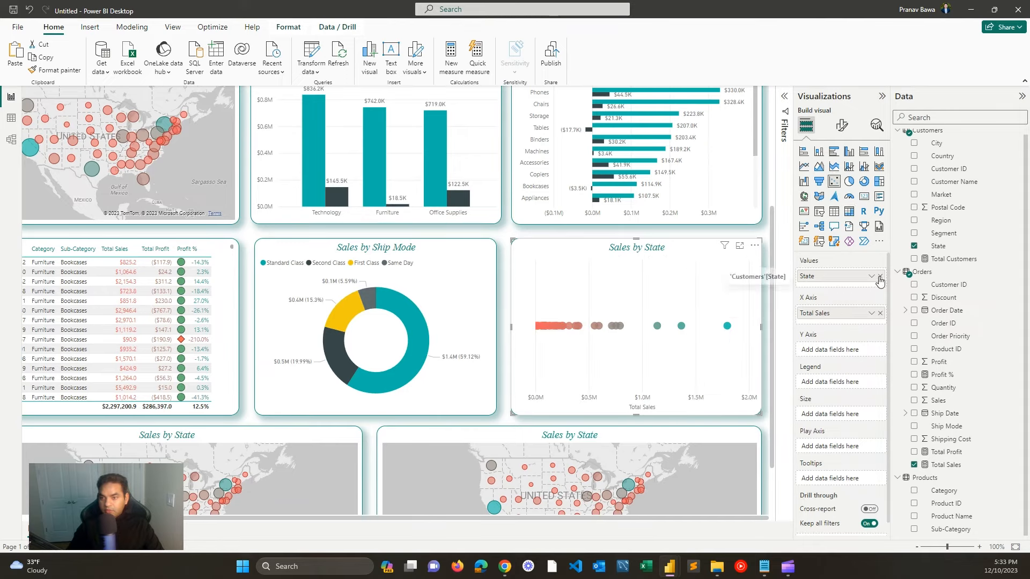
{"action": "left_click", "coordinate": [880, 309]}
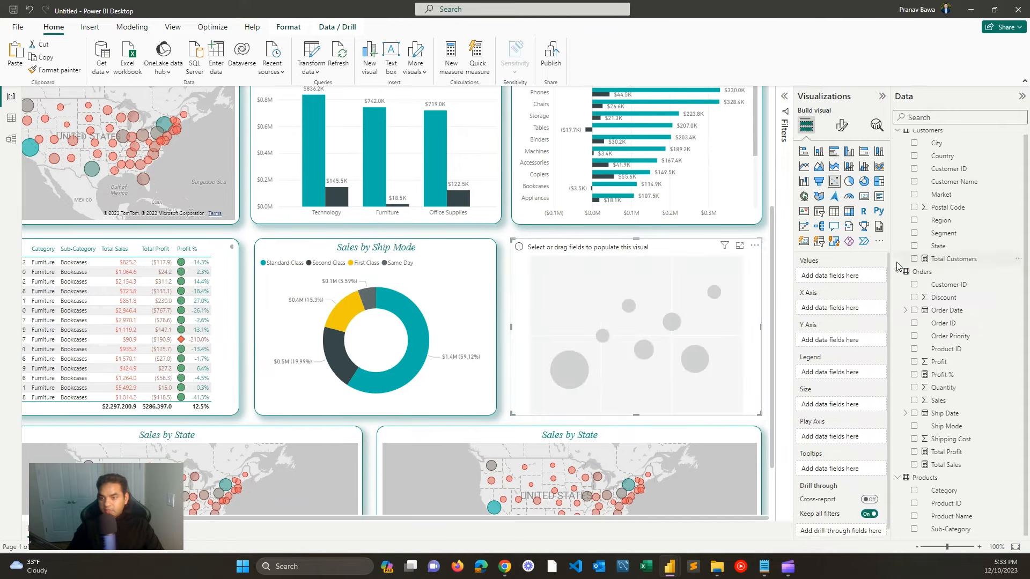
Step: Fill the scatter chart with Customer ID as values, Total Sales on the X axis and Total Profit on the Y axis
{"action": "scroll", "coordinate": [945, 236], "scroll_direction": "up", "scroll_amount": 1}
{"action": "left_click", "coordinate": [913, 176]}
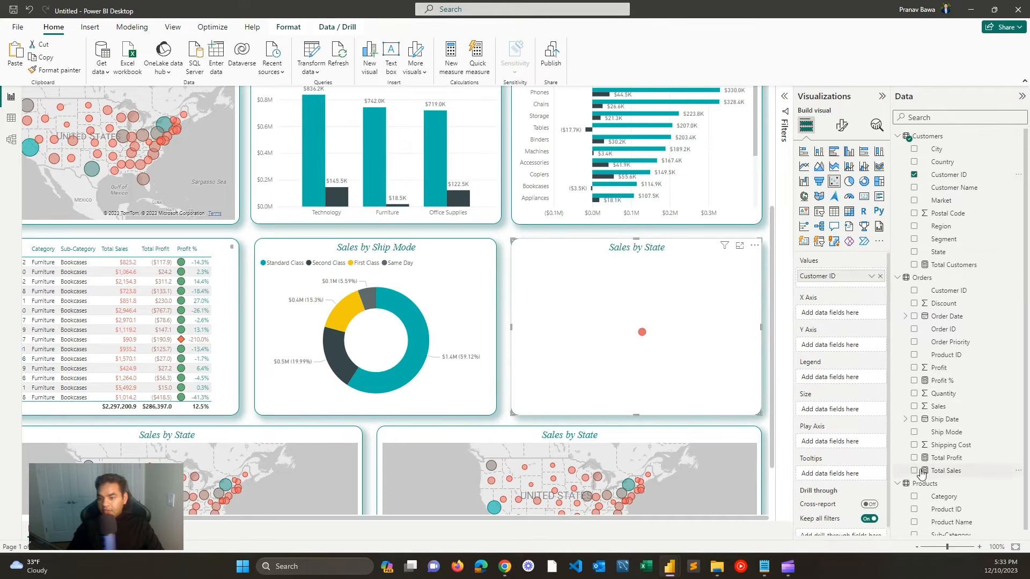
{"action": "left_click_drag", "start_coordinate": [949, 474], "coordinate": [826, 316]}
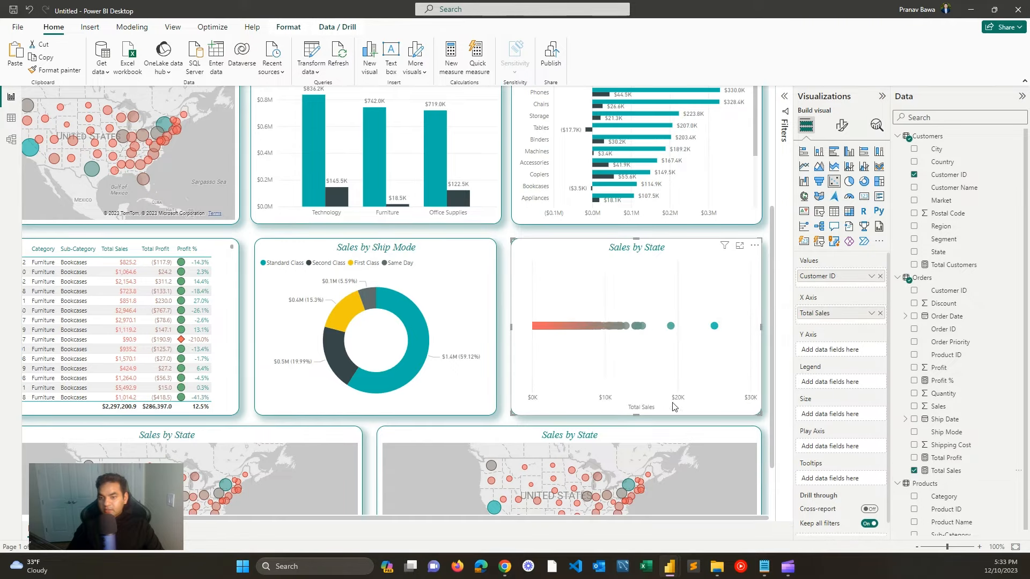
{"action": "left_click_drag", "start_coordinate": [947, 458], "coordinate": [839, 349]}
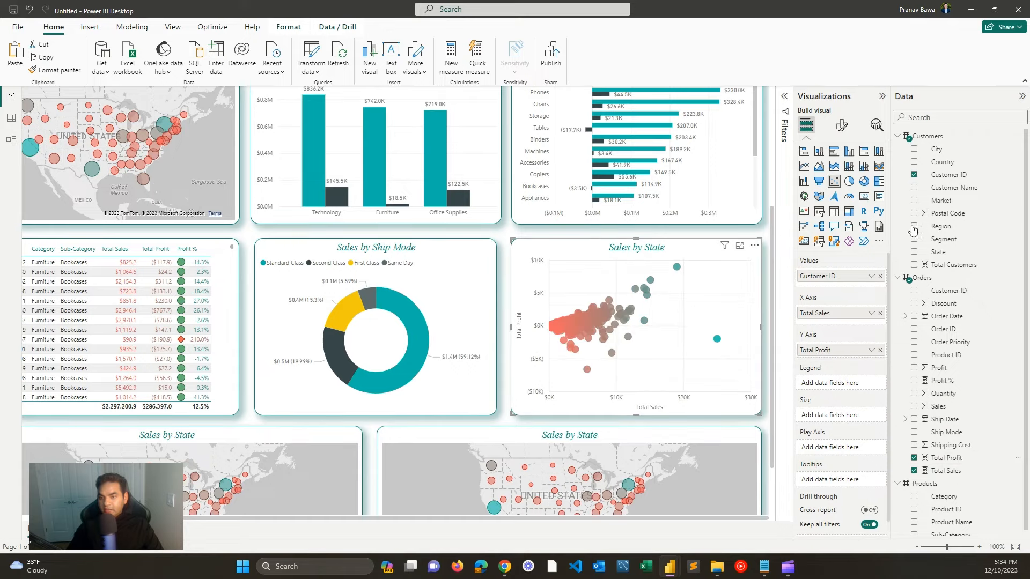
Step: Turn on the scatter chart's category labels and replace Customer ID with Customer Name in its values
{"action": "left_click", "coordinate": [841, 126]}
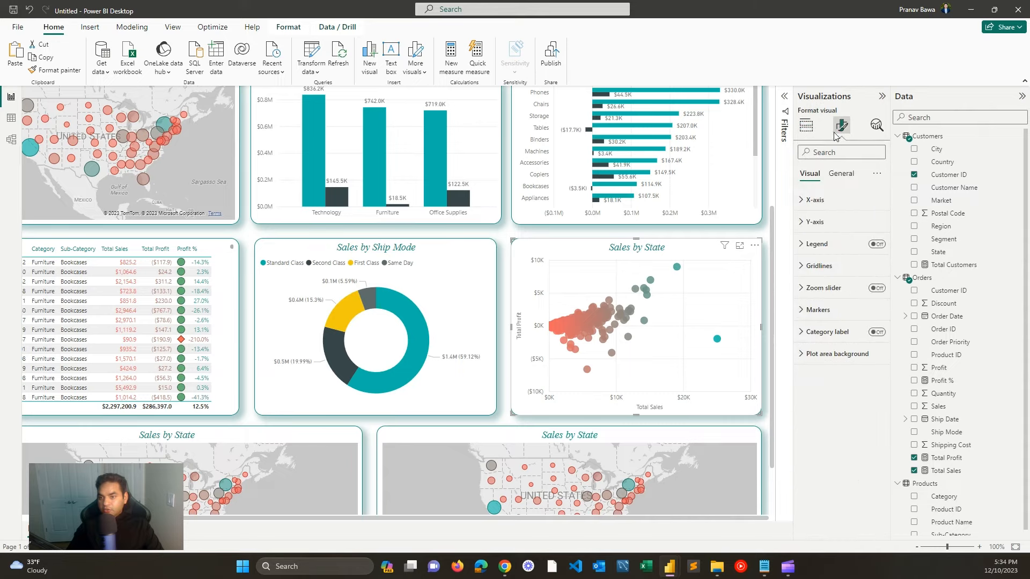
{"action": "left_click", "coordinate": [875, 333]}
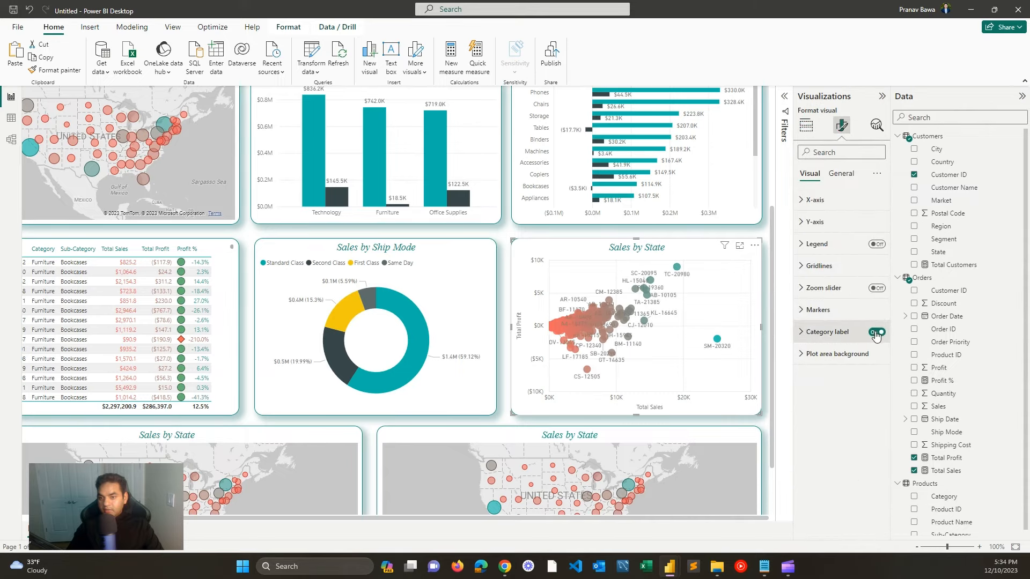
{"action": "left_click", "coordinate": [806, 125]}
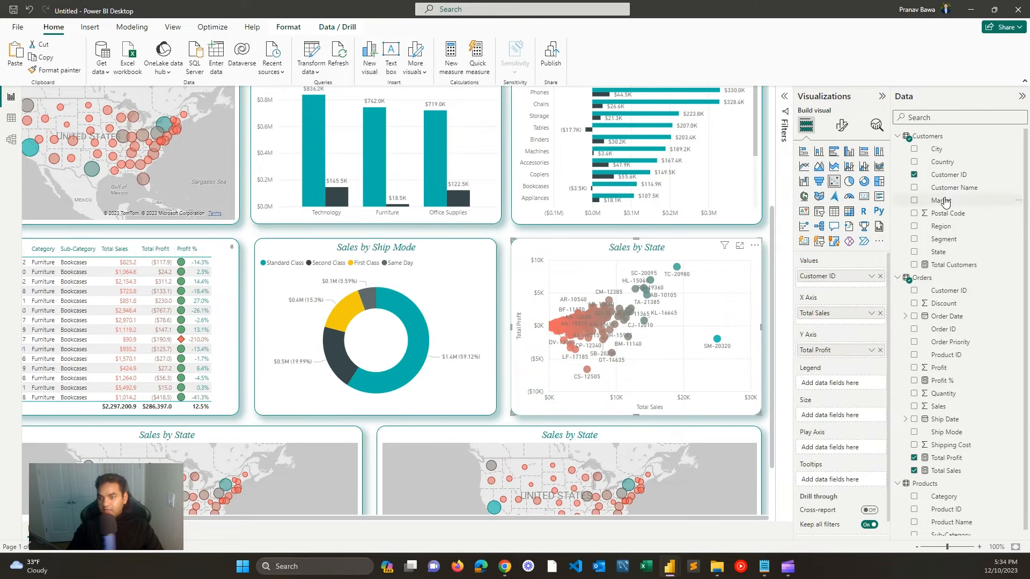
{"action": "left_click_drag", "start_coordinate": [954, 187], "coordinate": [879, 283]}
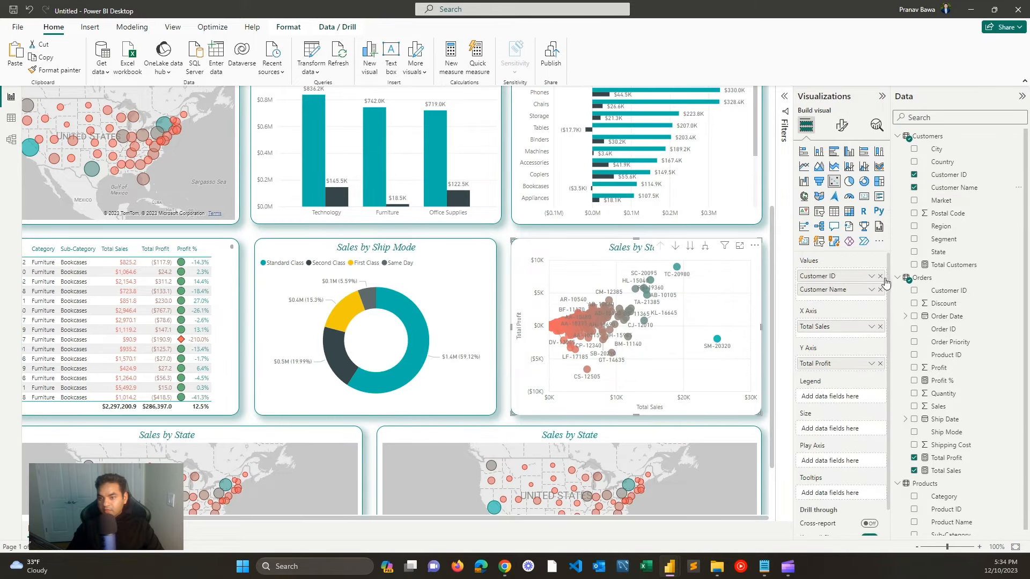
{"action": "left_click", "coordinate": [880, 276]}
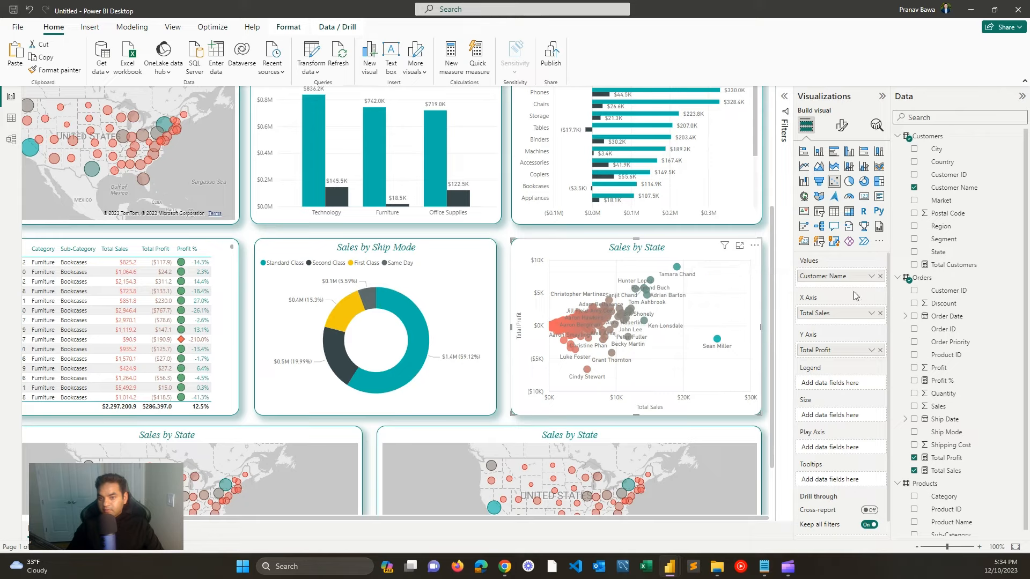
Step: Turn on the zoom slider for the scatter chart
{"action": "left_click", "coordinate": [841, 125]}
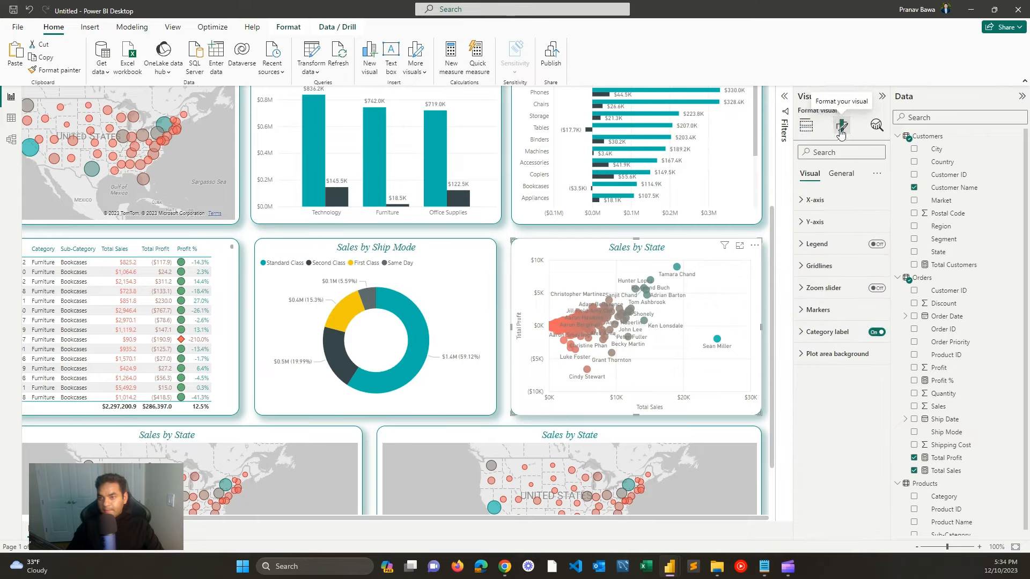
{"action": "left_click", "coordinate": [848, 340]}
{"action": "left_click", "coordinate": [846, 335]}
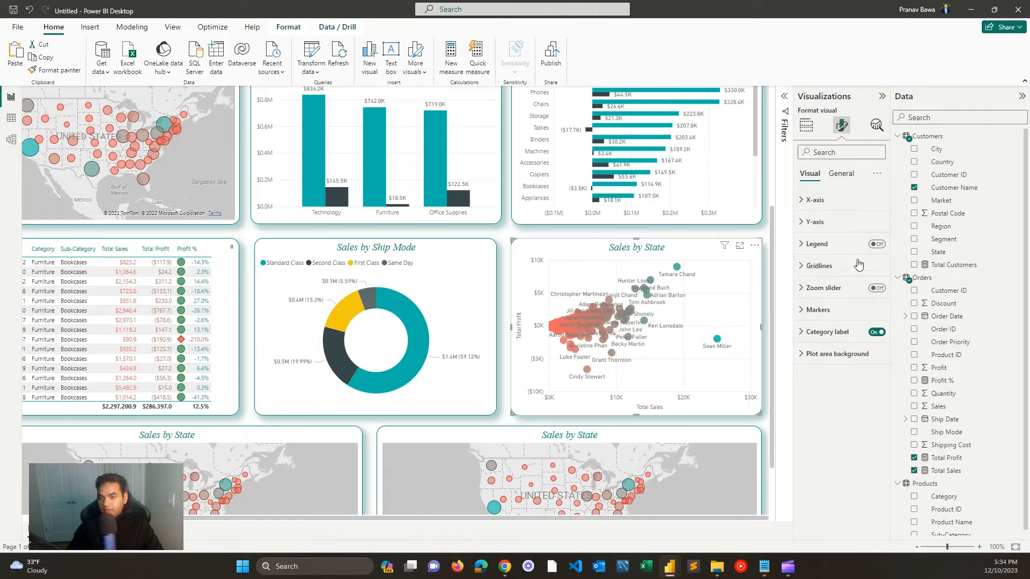
{"action": "left_click", "coordinate": [878, 289]}
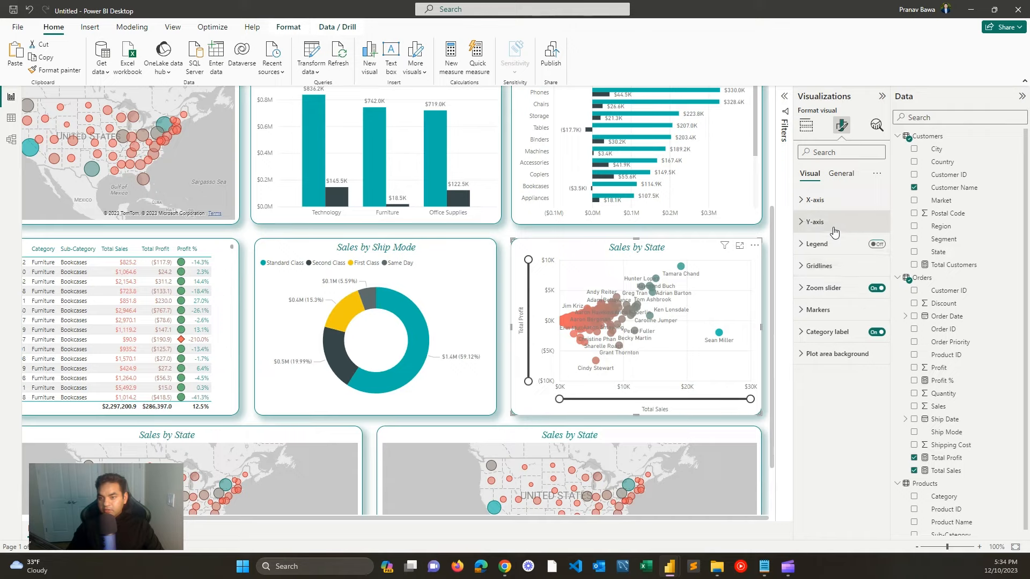
Step: Change the scatter chart's marker shape from circles to diamonds
{"action": "left_click", "coordinate": [838, 309]}
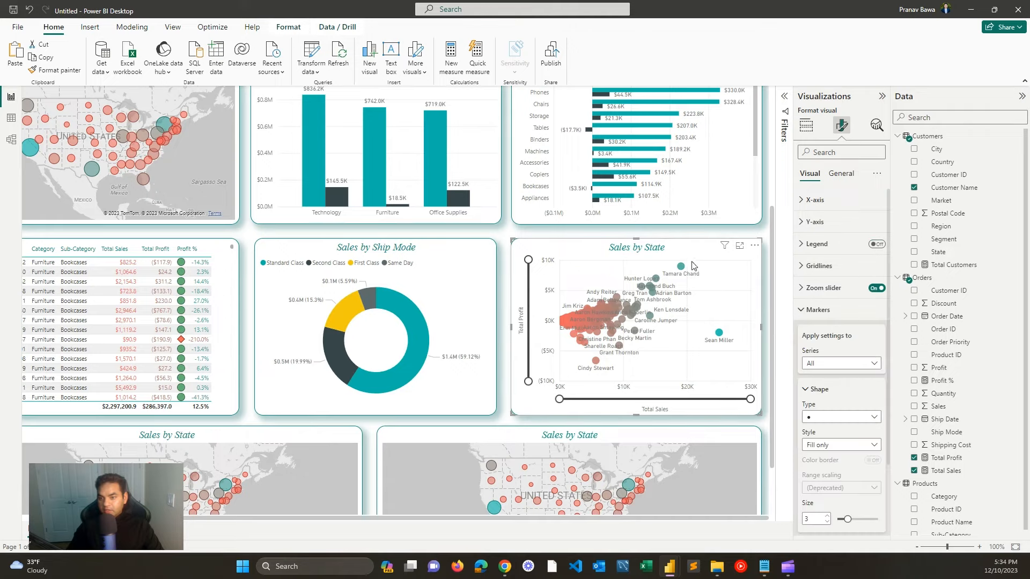
{"action": "scroll", "coordinate": [840, 407], "scroll_direction": "down", "scroll_amount": 3}
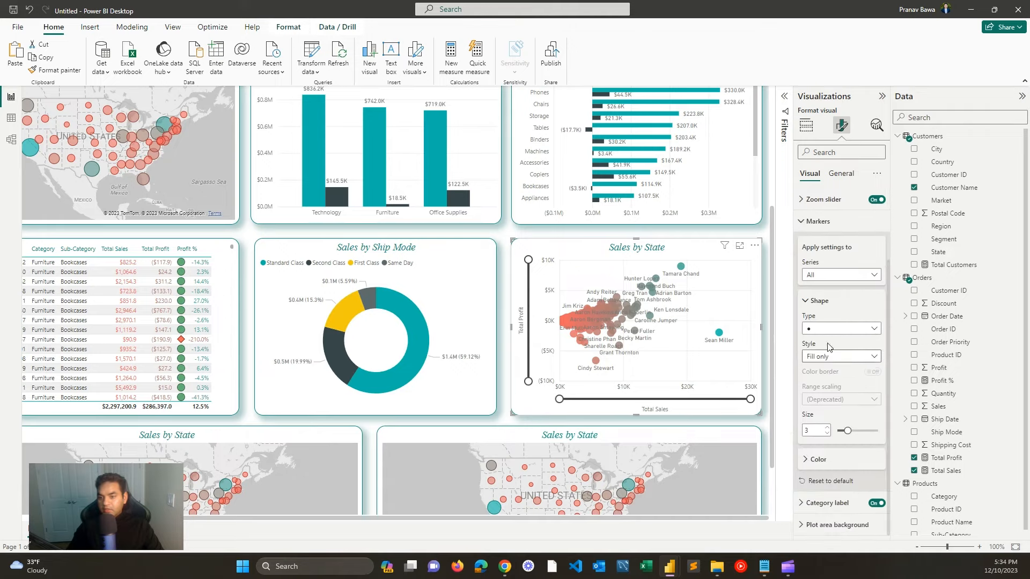
{"action": "left_click", "coordinate": [829, 330]}
{"action": "left_click", "coordinate": [820, 368]}
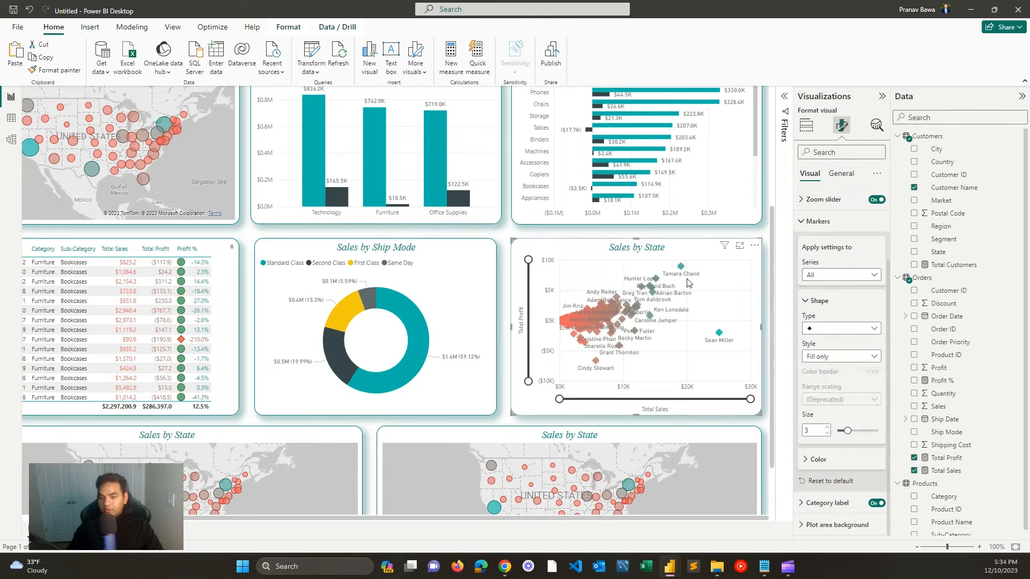
Step: Retitle the scatter chart "Sales vs Profit by Customer"
{"action": "left_click", "coordinate": [805, 125]}
{"action": "left_click", "coordinate": [841, 124]}
{"action": "left_click", "coordinate": [841, 173]}
{"action": "left_click", "coordinate": [812, 221]}
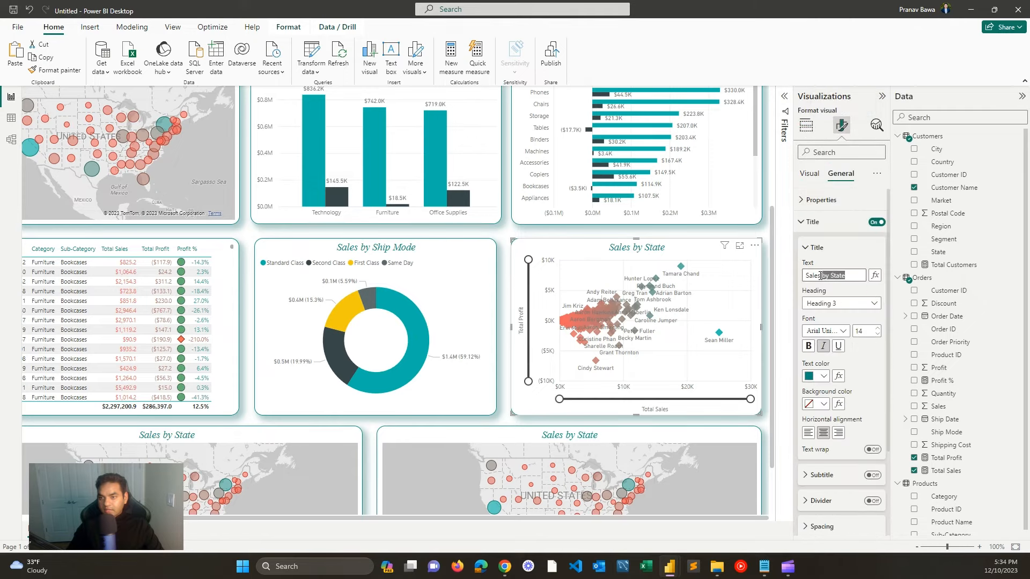
{"action": "key", "text": "BackSpace"}
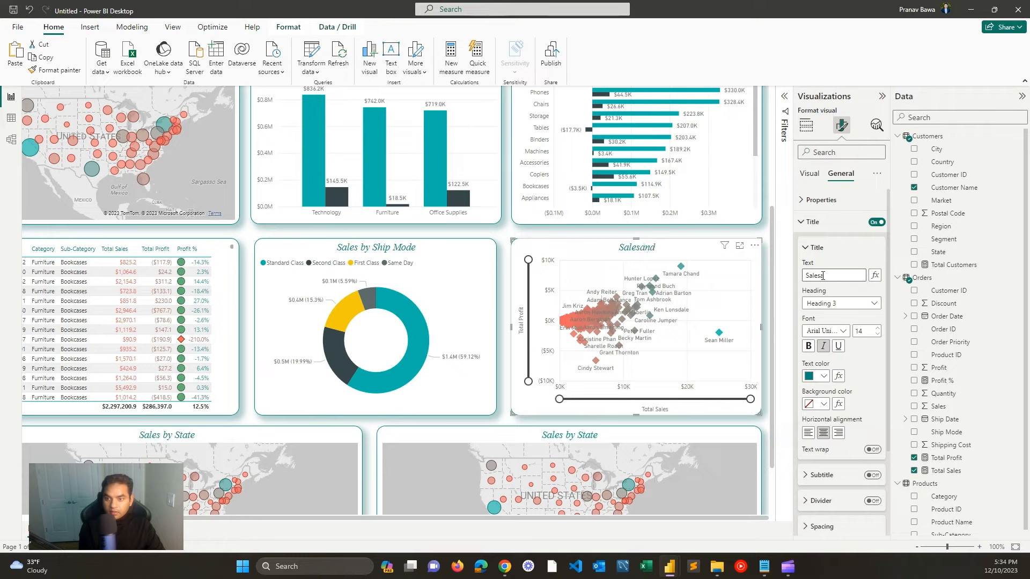
{"action": "type", "text": "vs Pr"}
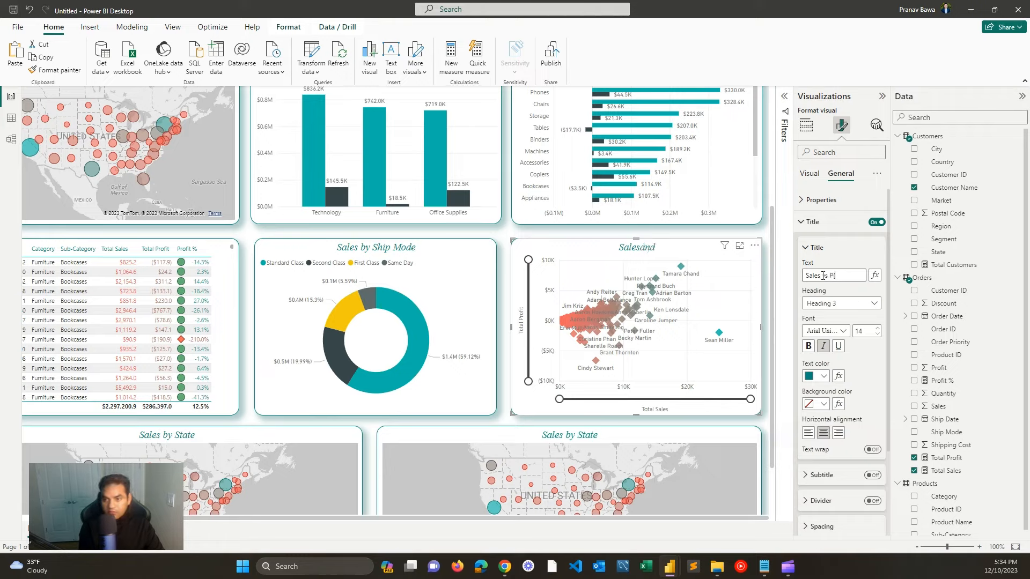
{"action": "type", "text": "ofit by Customer"}
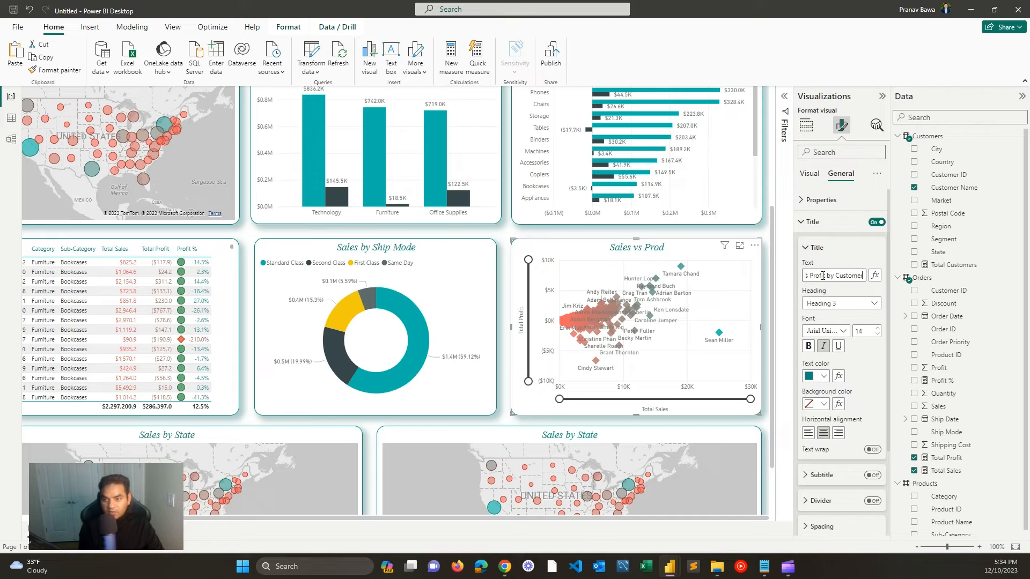
{"action": "left_click", "coordinate": [716, 232]}
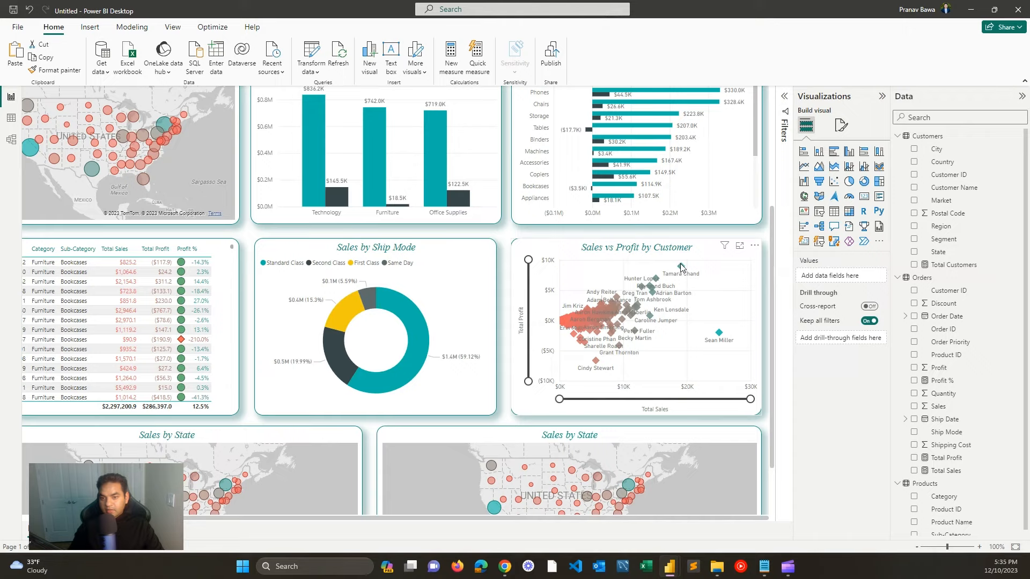
{"action": "mouse_move", "coordinate": [681, 267]}
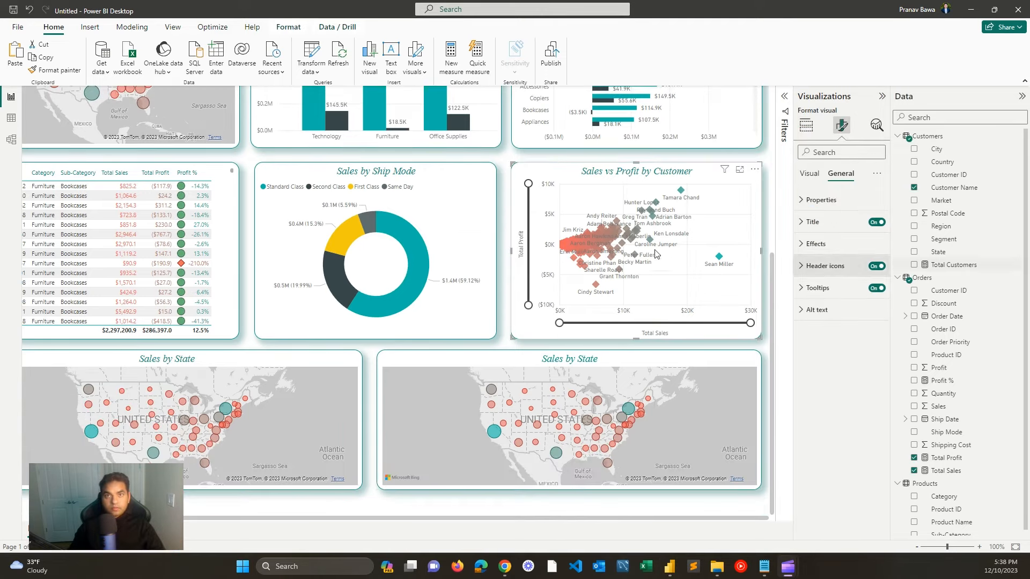
{"action": "left_click", "coordinate": [183, 151]}
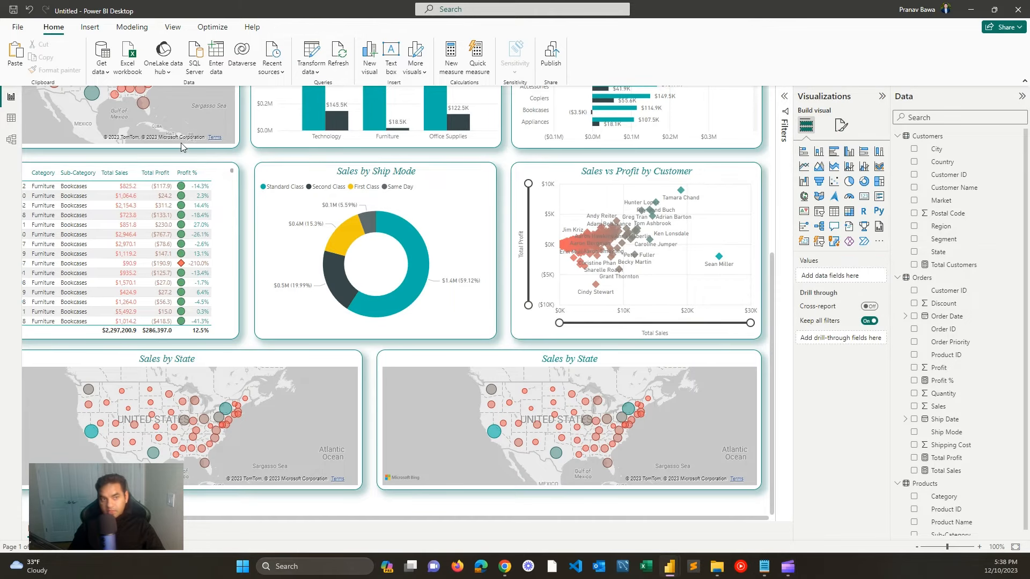
{"action": "scroll", "coordinate": [184, 150], "scroll_direction": "up", "scroll_amount": 5}
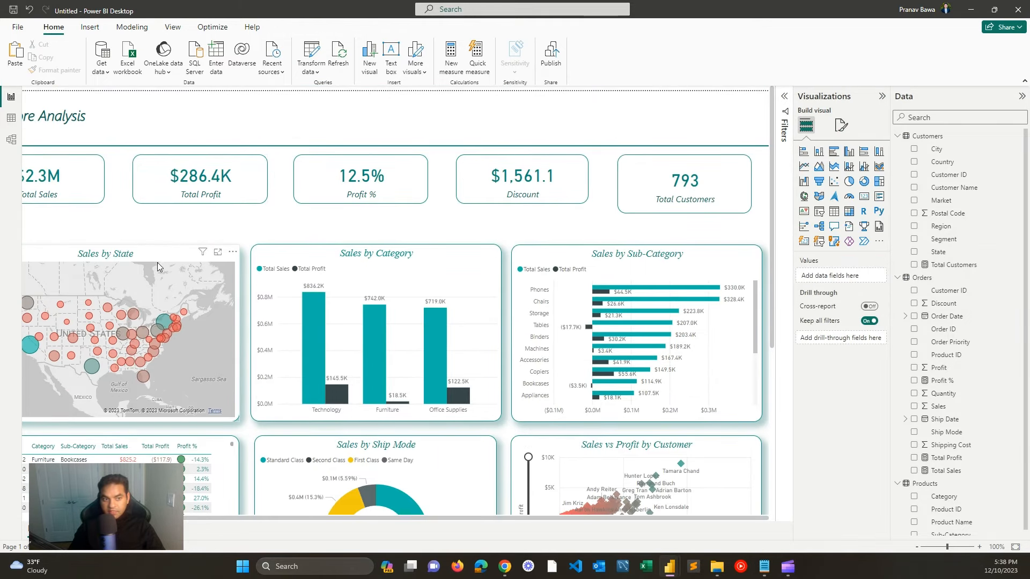
{"action": "scroll", "coordinate": [157, 264], "scroll_direction": "down", "scroll_amount": 3}
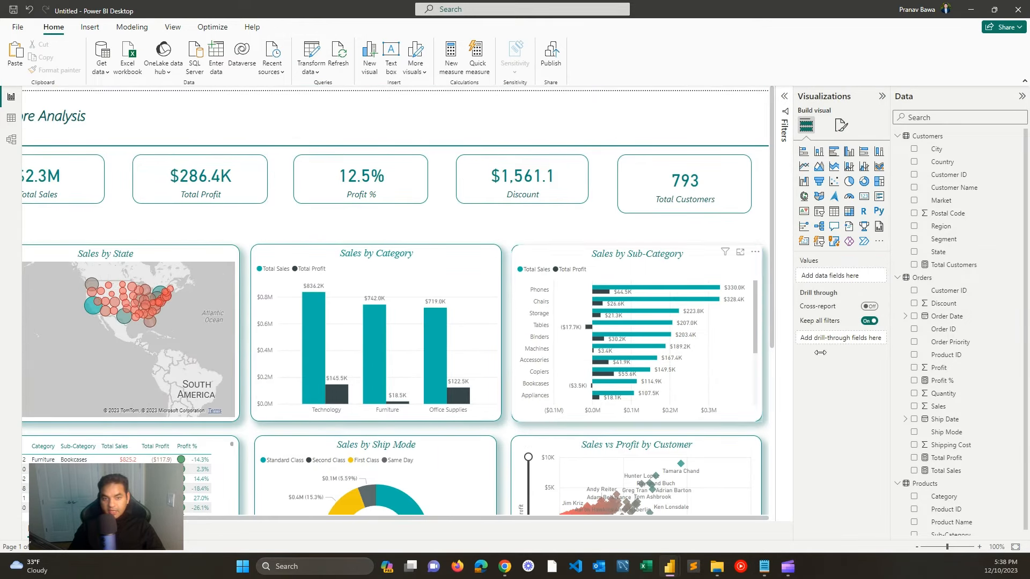
{"action": "scroll", "coordinate": [761, 324], "scroll_direction": "down", "scroll_amount": 5}
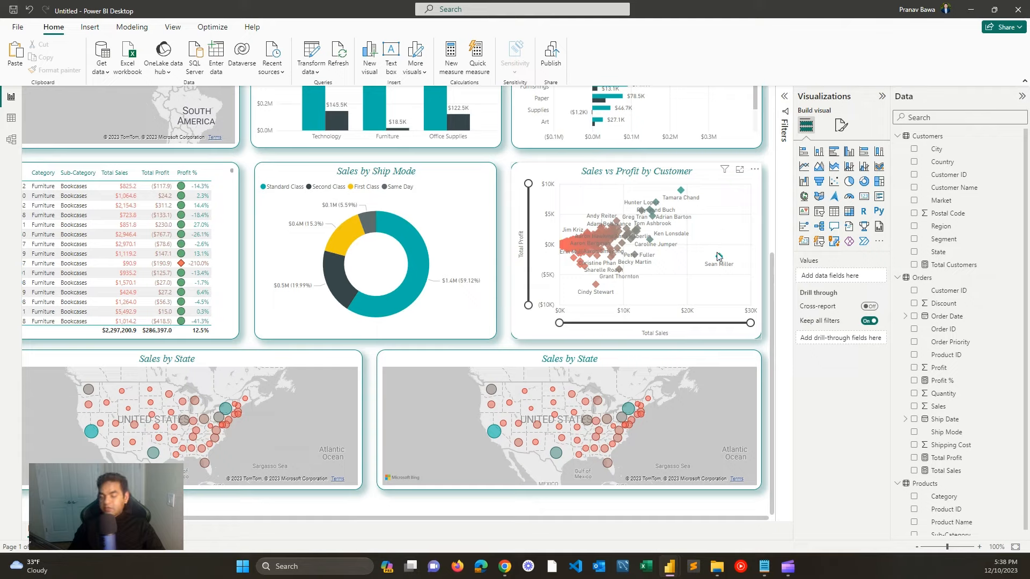
Step: Base the gradient colour of the scatter chart's markers on Total Profit from the Orders table
{"action": "left_click", "coordinate": [713, 225]}
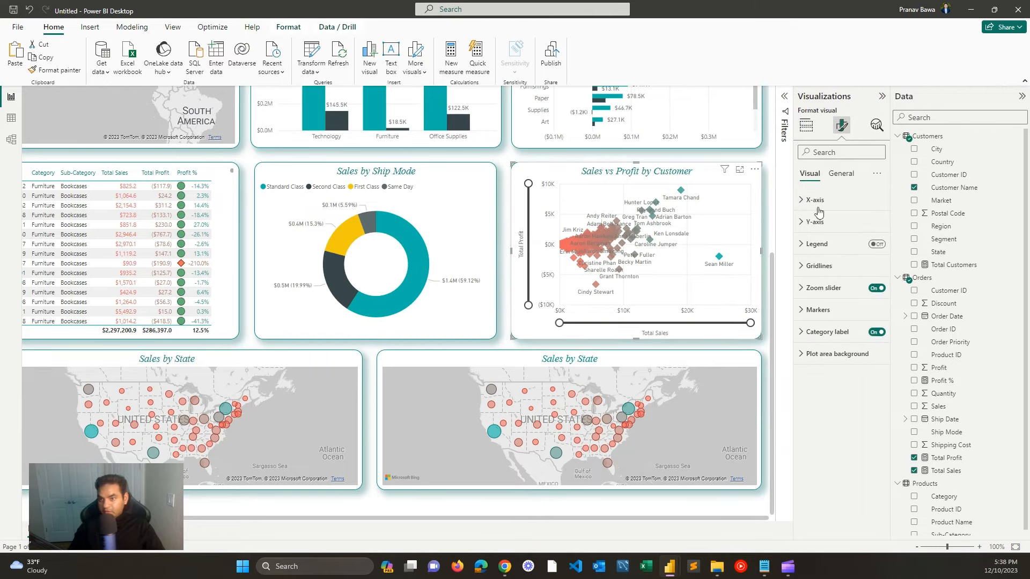
{"action": "left_click", "coordinate": [816, 310]}
{"action": "left_click", "coordinate": [826, 462]}
{"action": "left_click", "coordinate": [809, 444]}
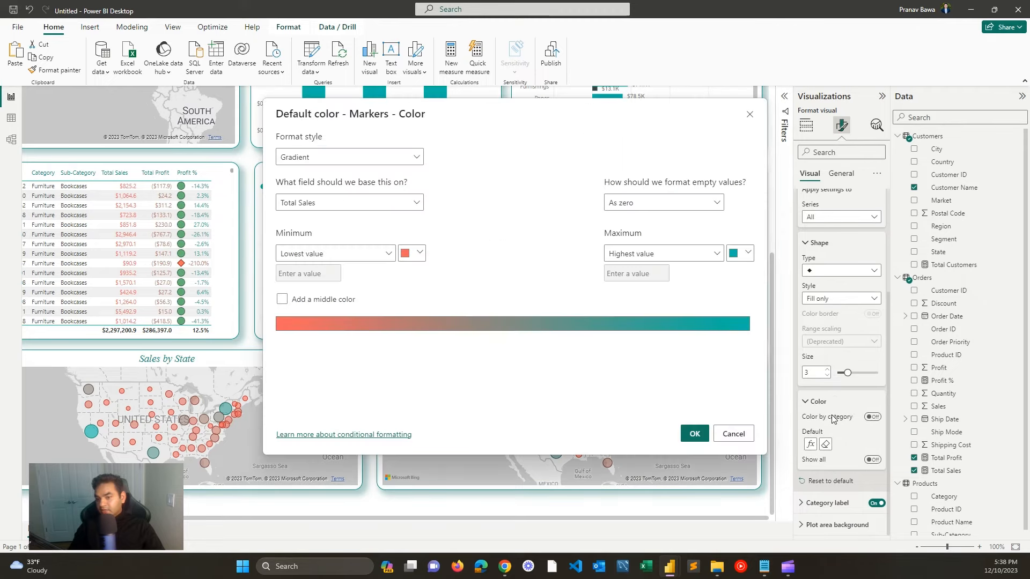
{"action": "left_click", "coordinate": [321, 203]}
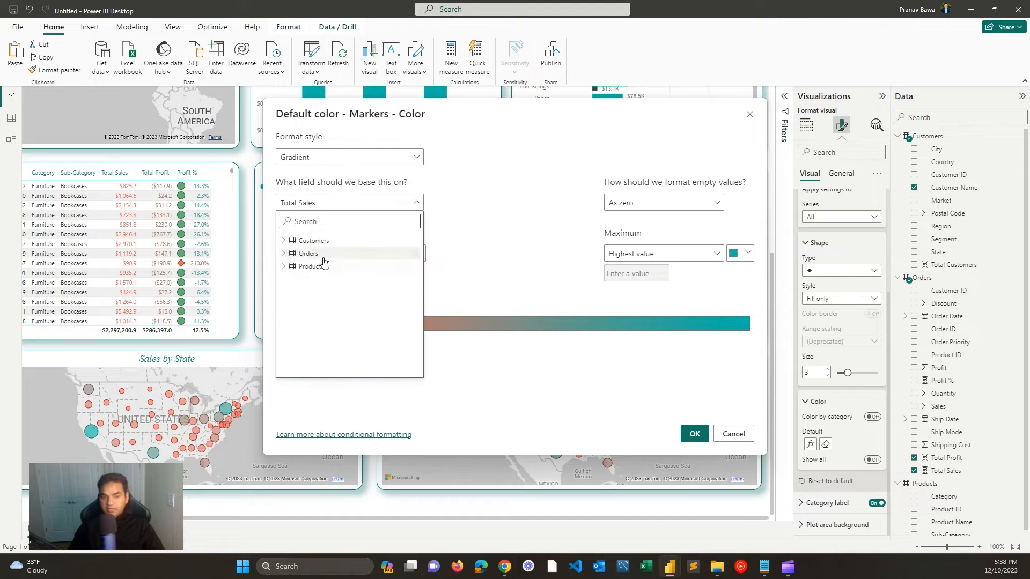
{"action": "left_click", "coordinate": [284, 253]}
{"action": "scroll", "coordinate": [324, 318], "scroll_direction": "down", "scroll_amount": 3}
{"action": "left_click", "coordinate": [326, 355]}
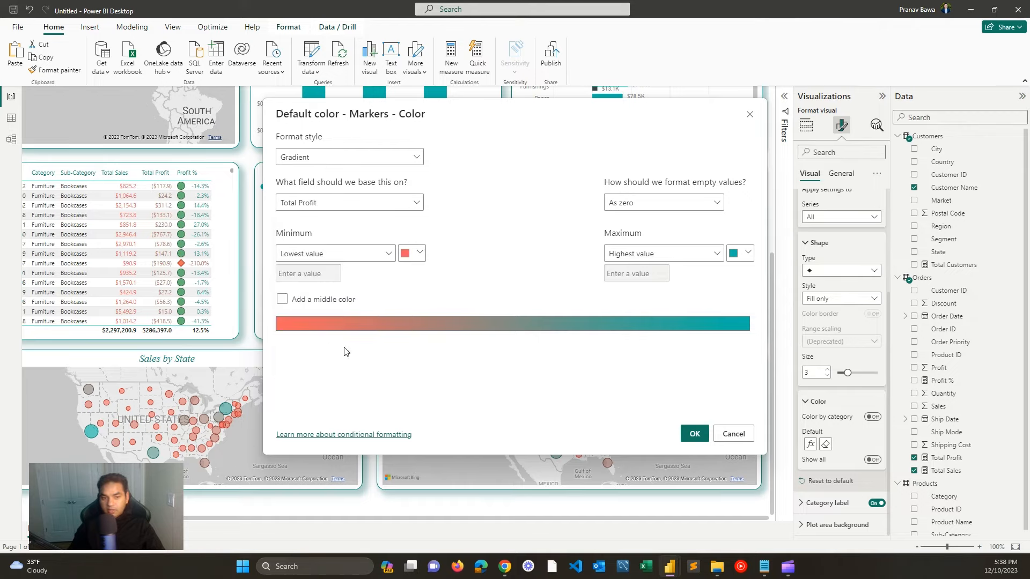
{"action": "left_click", "coordinate": [694, 434]}
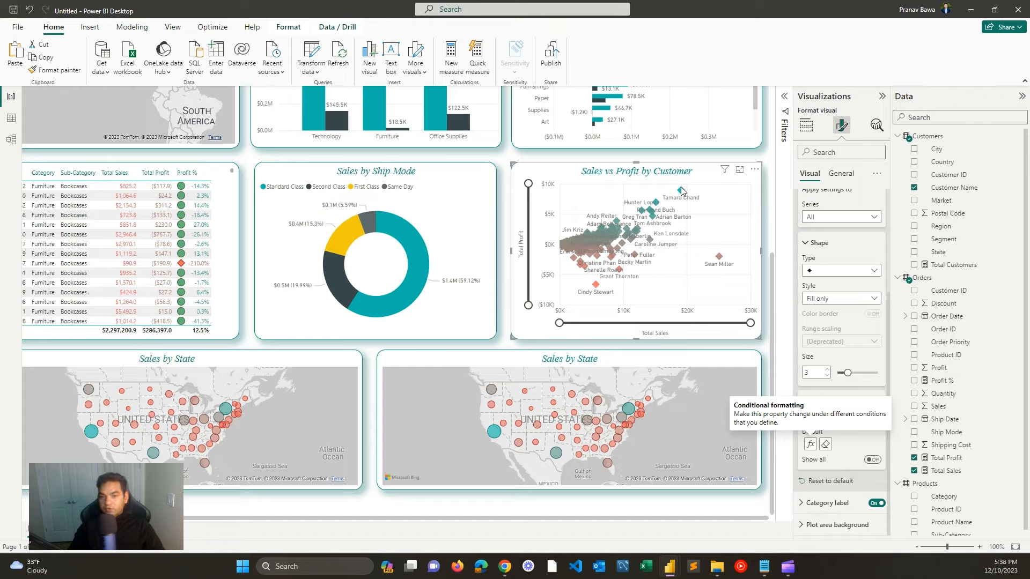
Step: Turn on the legend for the Sales vs Profit by Customer scatter chart
{"action": "scroll", "coordinate": [829, 239], "scroll_direction": "up", "scroll_amount": 1}
{"action": "scroll", "coordinate": [828, 239], "scroll_direction": "up", "scroll_amount": 3}
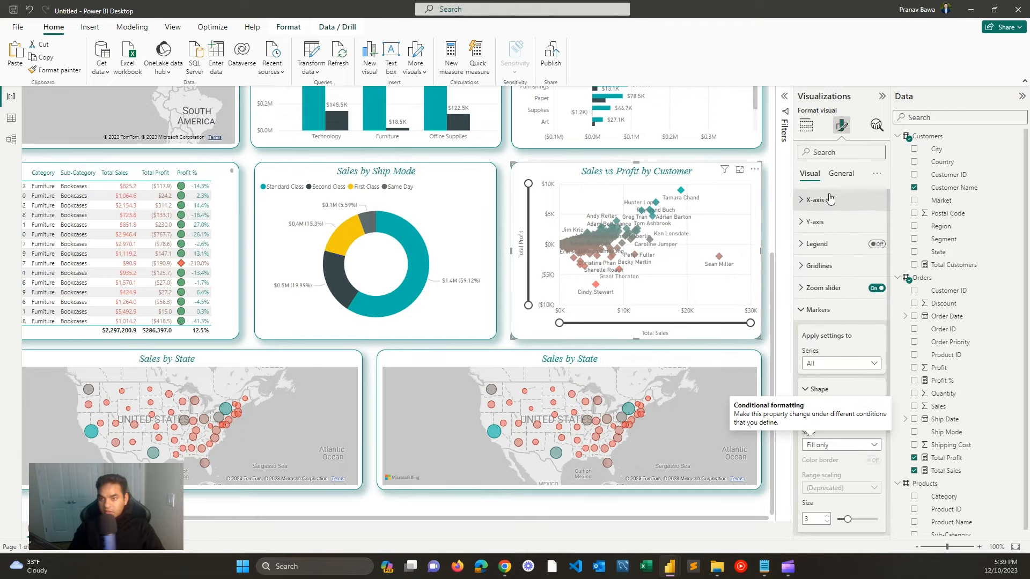
{"action": "left_click", "coordinate": [842, 125]}
{"action": "left_click", "coordinate": [840, 173]}
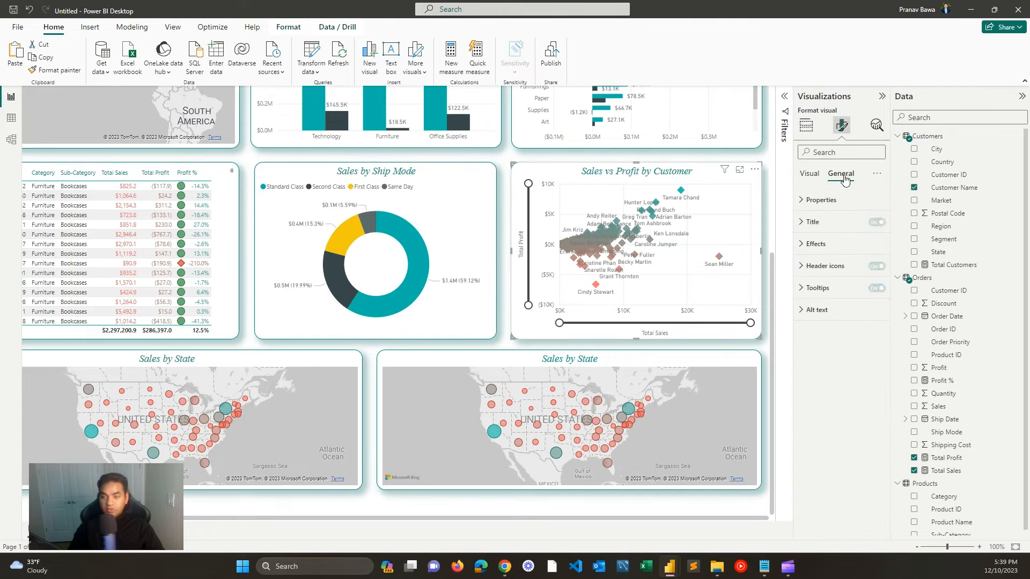
{"action": "left_click", "coordinate": [810, 174]}
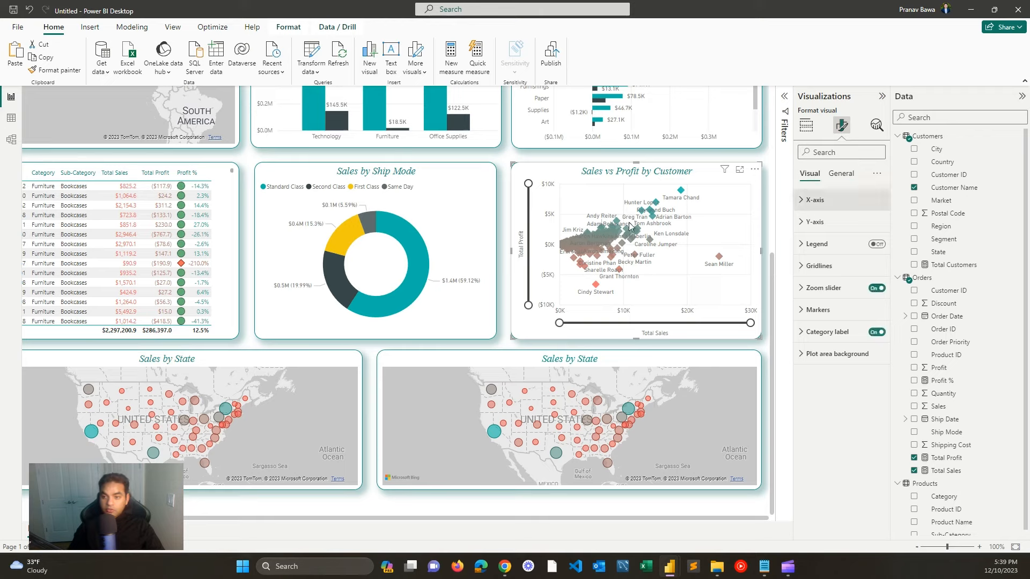
{"action": "left_click", "coordinate": [876, 245]}
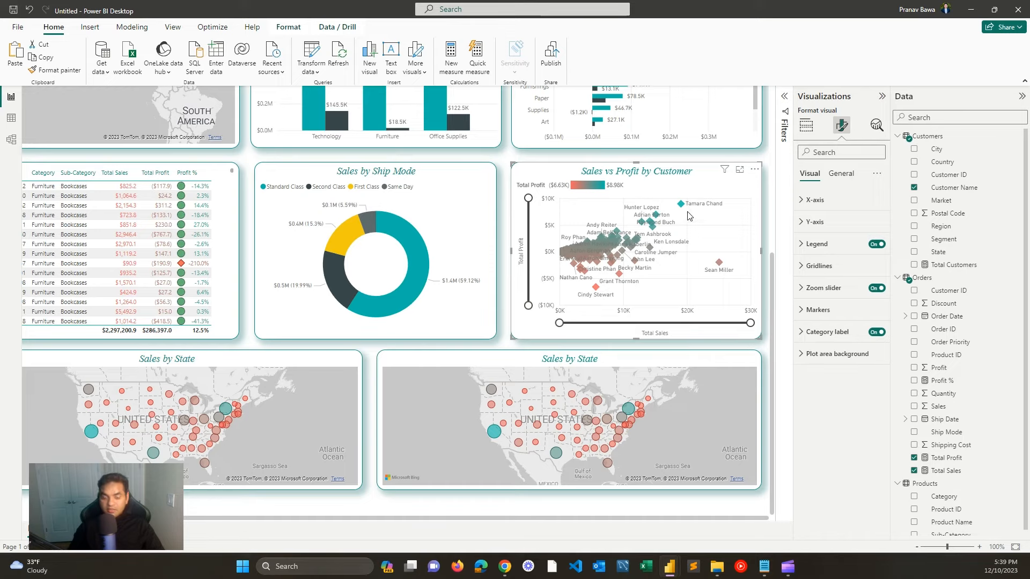
Step: Convert the Sales by State map below the product table into an area chart and remove its State and Total Sales fields
{"action": "left_click", "coordinate": [217, 357]}
{"action": "left_click_drag", "start_coordinate": [333, 517], "coordinate": [212, 522]}
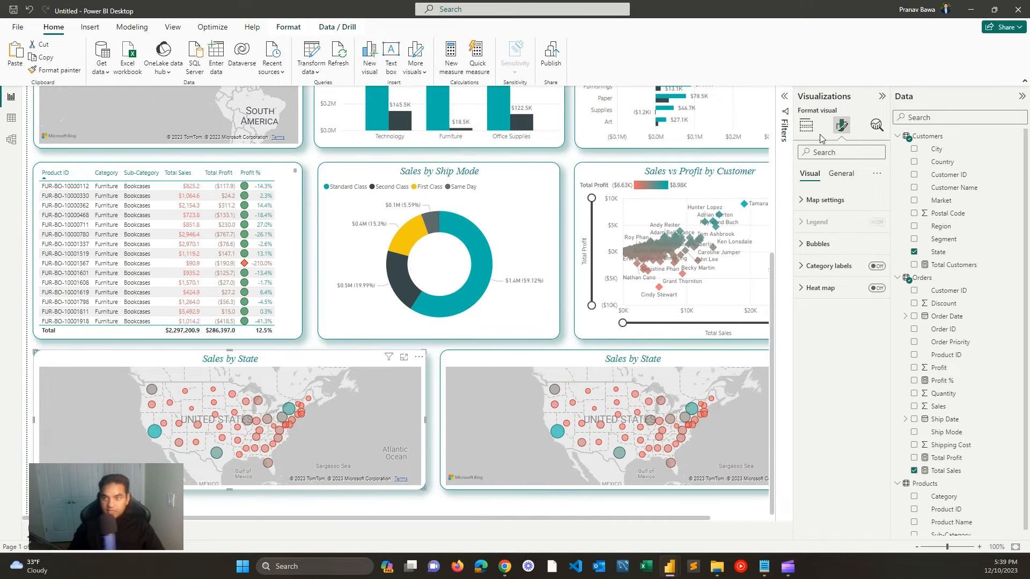
{"action": "left_click", "coordinate": [806, 125]}
{"action": "left_click", "coordinate": [820, 168]}
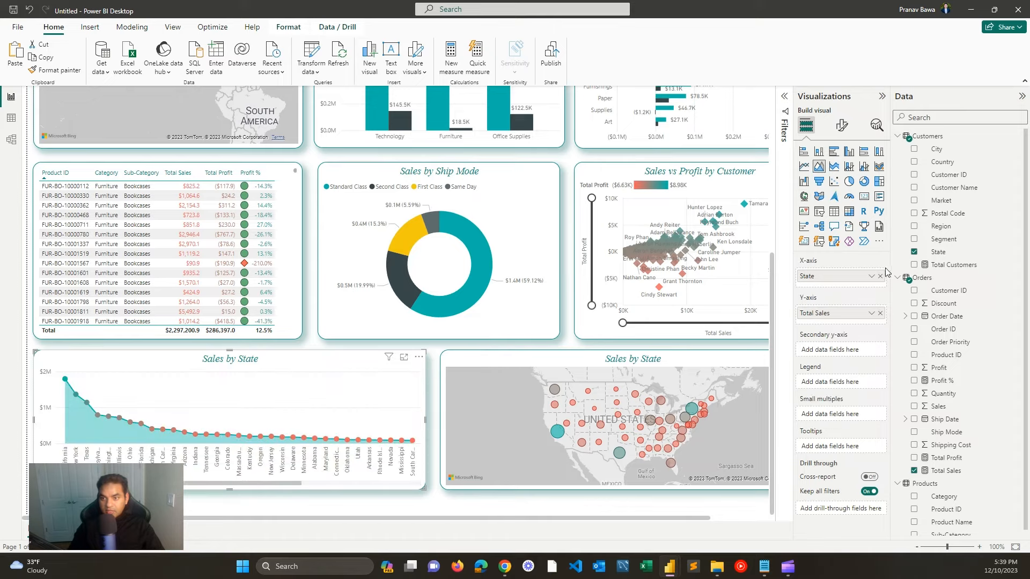
{"action": "left_click", "coordinate": [880, 276]}
{"action": "left_click", "coordinate": [881, 307]}
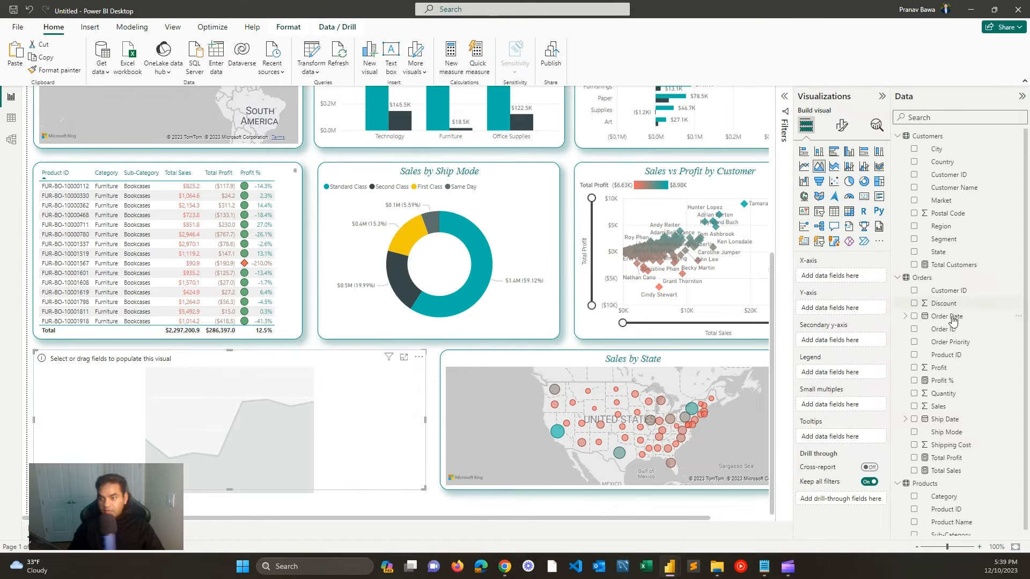
Step: Fill the area chart with the Order Date hierarchy on the X-axis and Total Sales on the Y-axis
{"action": "left_click", "coordinate": [915, 317]}
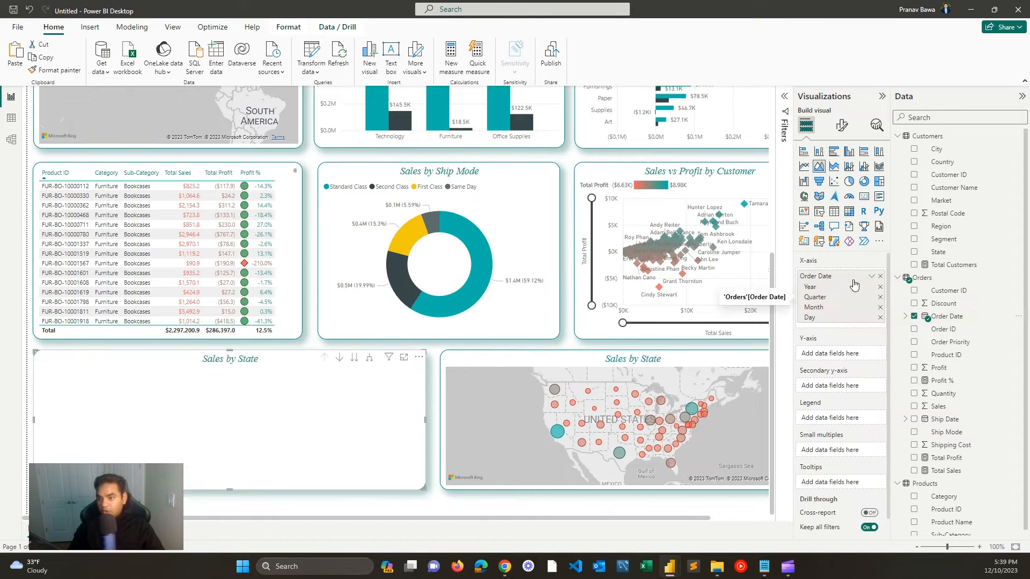
{"action": "left_click", "coordinate": [905, 320]}
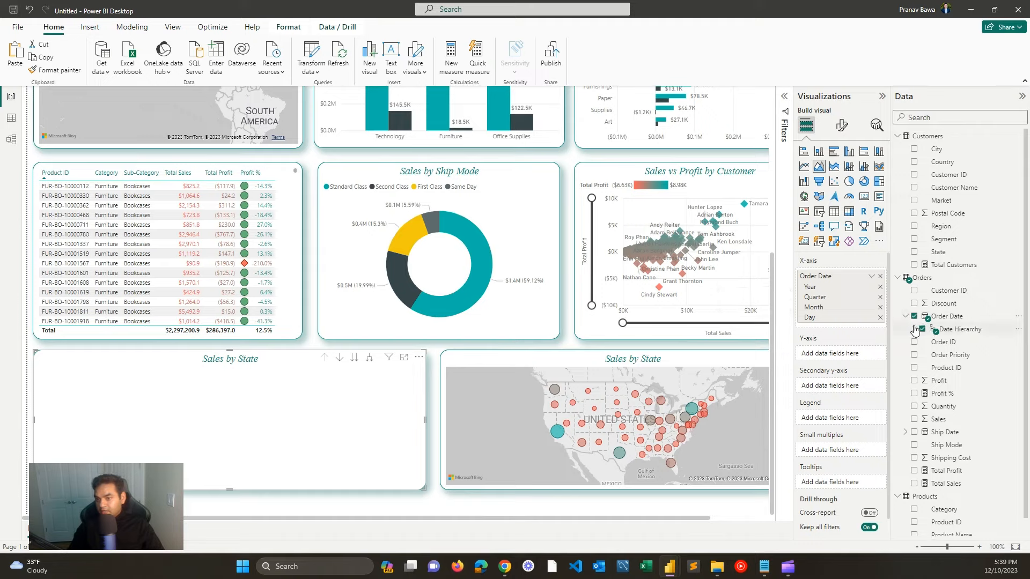
{"action": "left_click", "coordinate": [914, 329]}
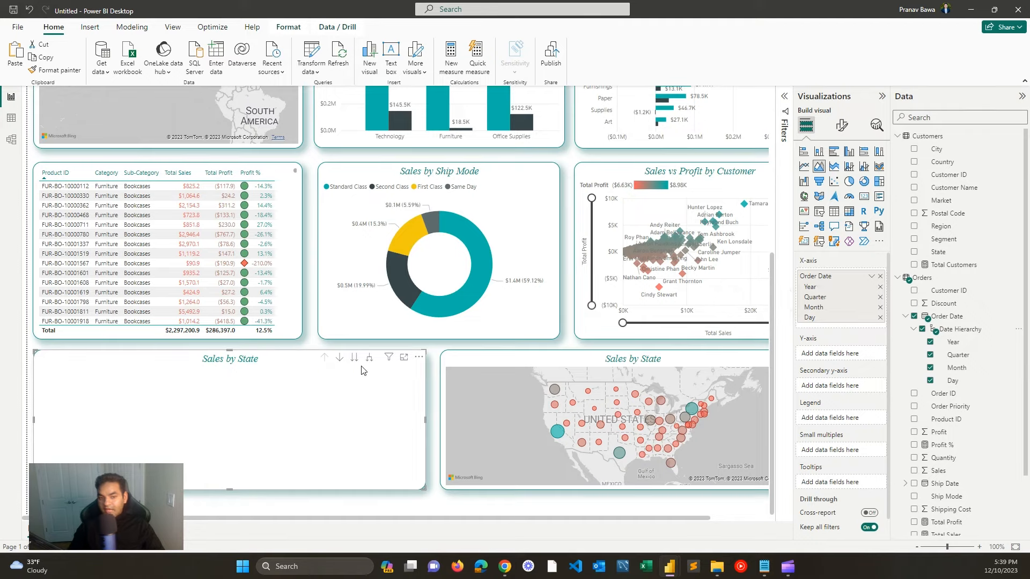
{"action": "scroll", "coordinate": [953, 396], "scroll_direction": "down", "scroll_amount": 2}
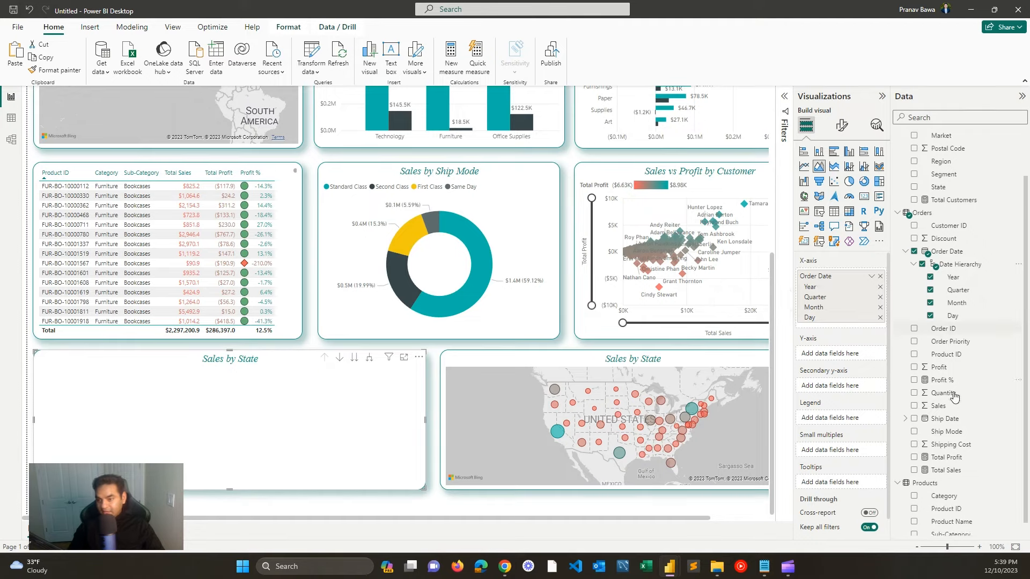
{"action": "left_click", "coordinate": [914, 465]}
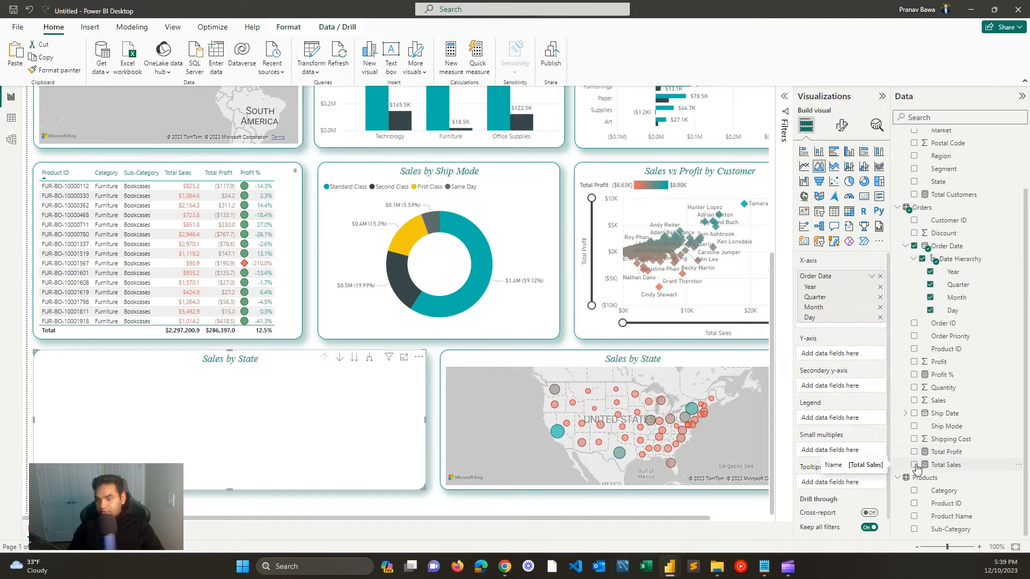
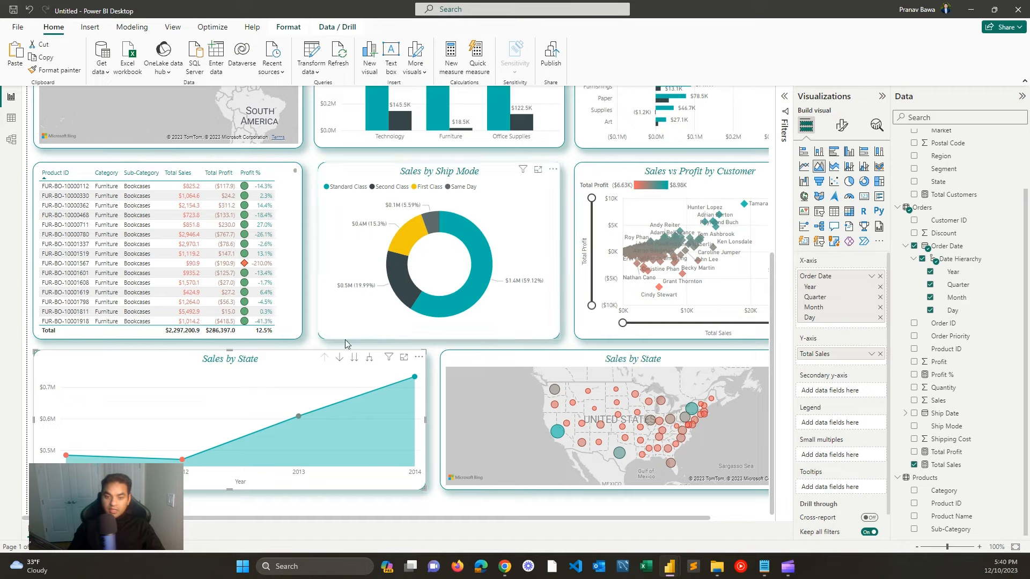
Step: Expand the area chart's Order Date hierarchy through quarter to month level and open the chart's formatting options
{"action": "left_click", "coordinate": [370, 358]}
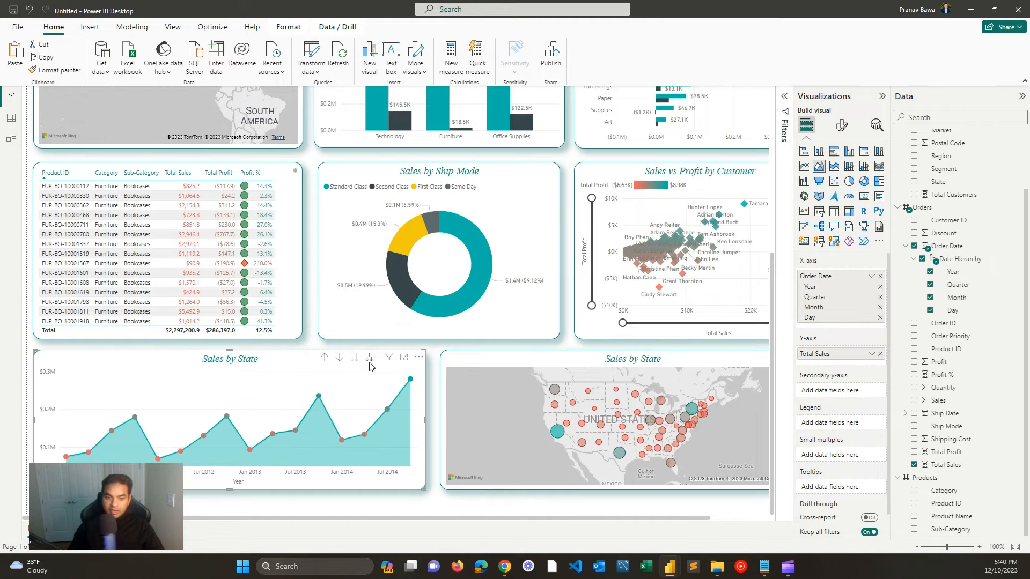
{"action": "mouse_move", "coordinate": [70, 472]}
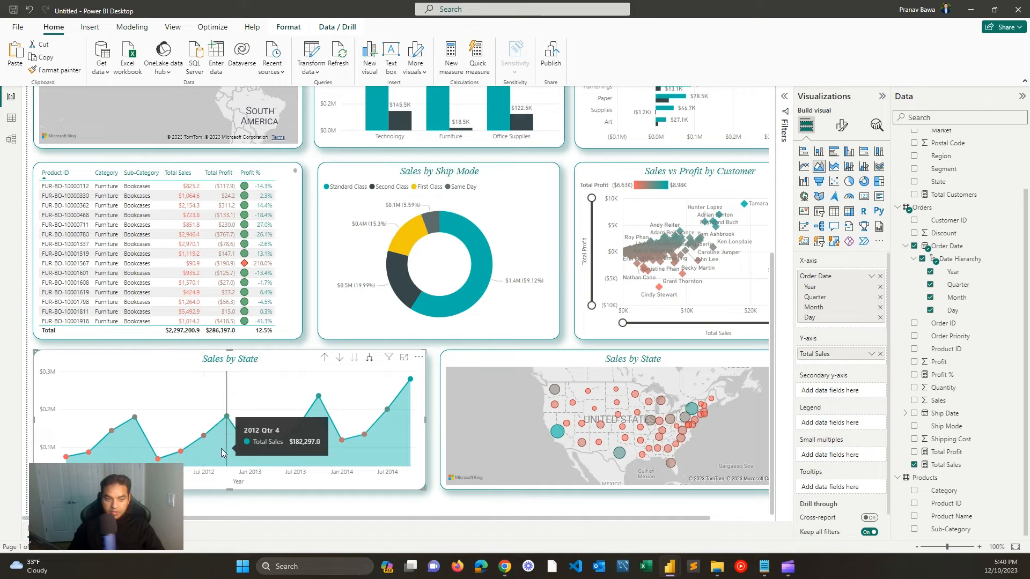
{"action": "left_click", "coordinate": [367, 364]}
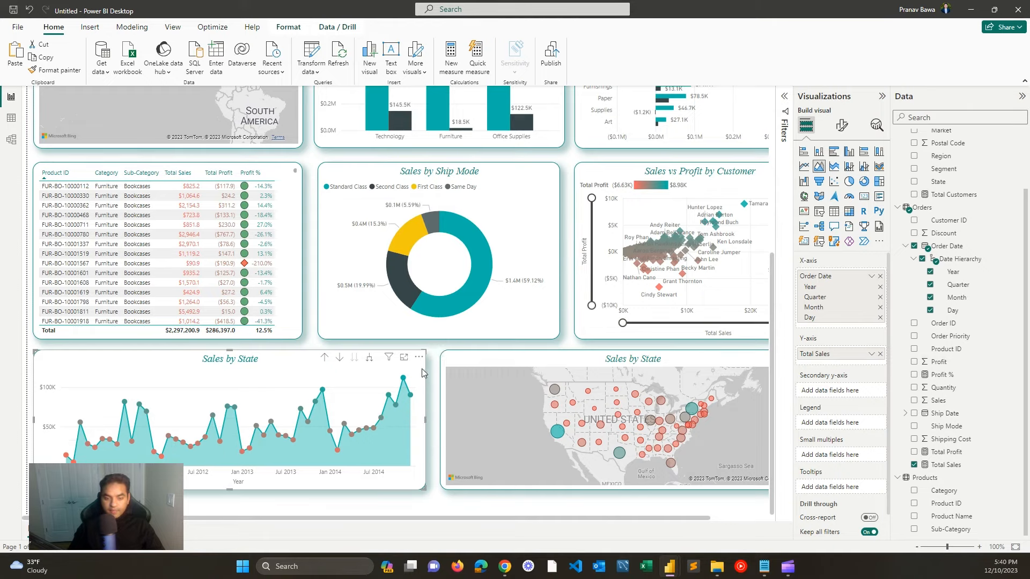
{"action": "left_click", "coordinate": [840, 127]}
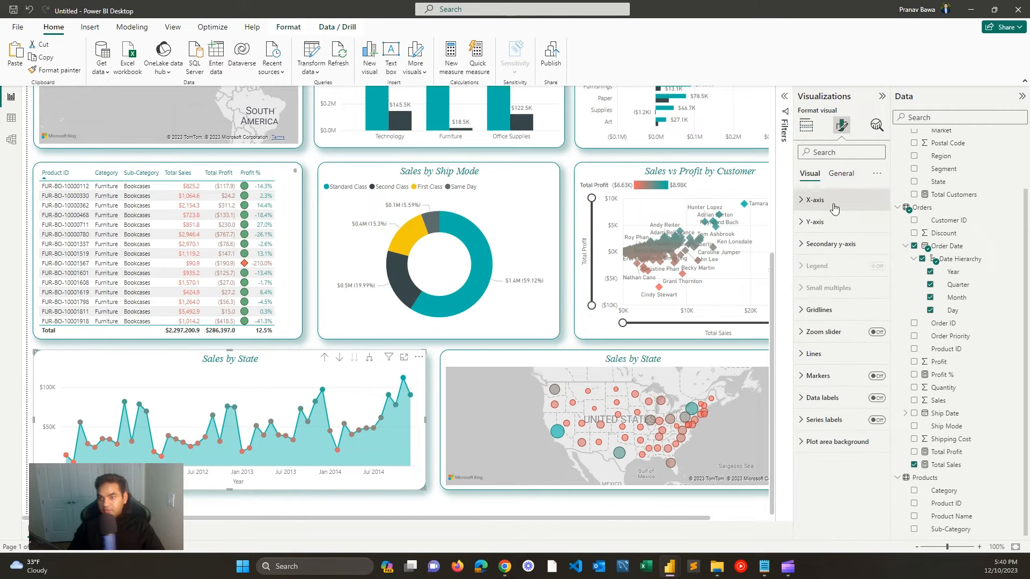
Step: Try diamond-shaped markers at 12 px on the area chart below the product table
{"action": "left_click", "coordinate": [815, 354]}
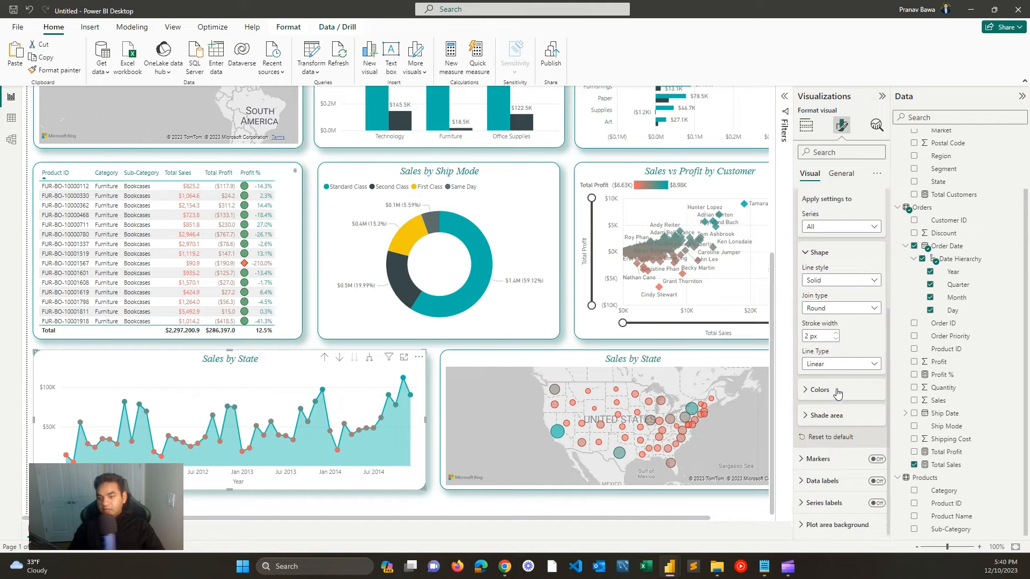
{"action": "left_click", "coordinate": [837, 392]}
{"action": "left_click", "coordinate": [842, 392]}
{"action": "left_click", "coordinate": [875, 459]}
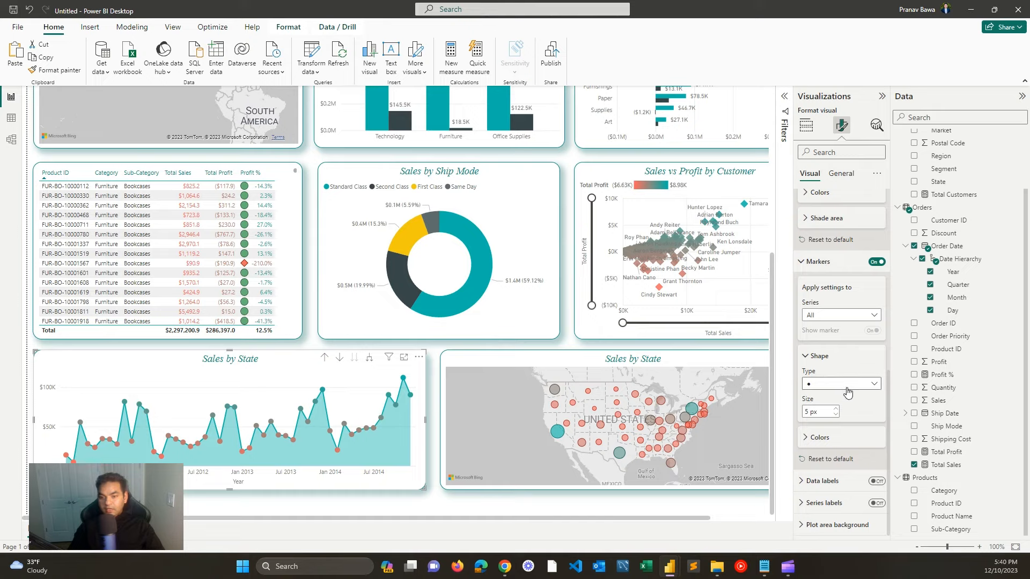
{"action": "left_click", "coordinate": [847, 393]}
{"action": "left_click", "coordinate": [844, 414]}
{"action": "left_click", "coordinate": [836, 383]}
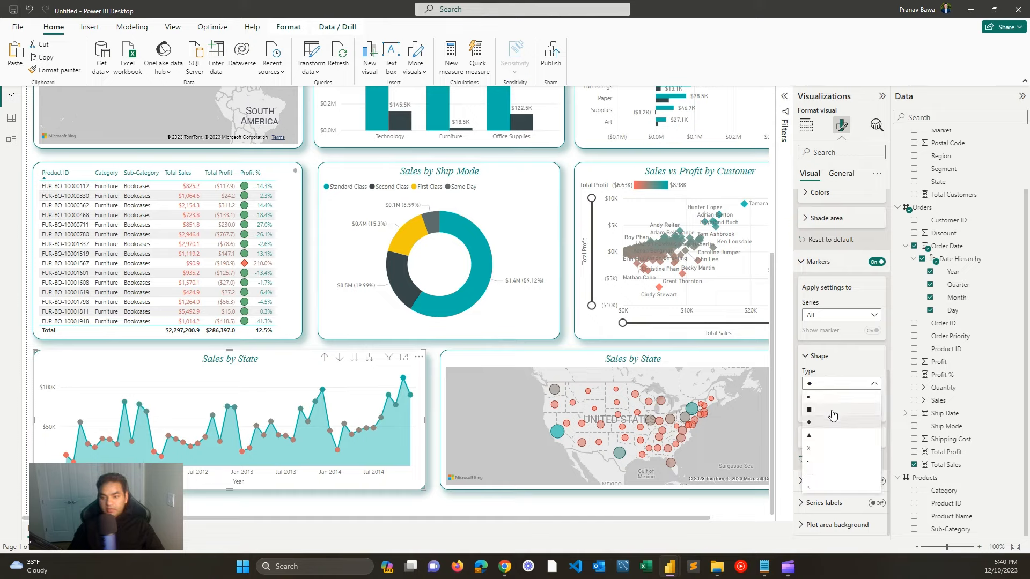
{"action": "left_click", "coordinate": [837, 383]}
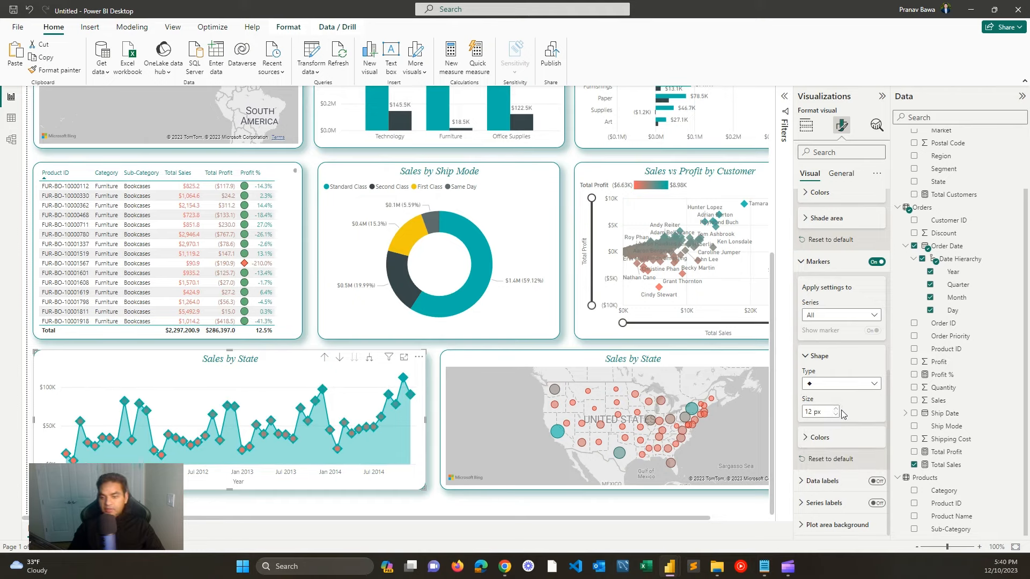
{"action": "left_click", "coordinate": [877, 262]}
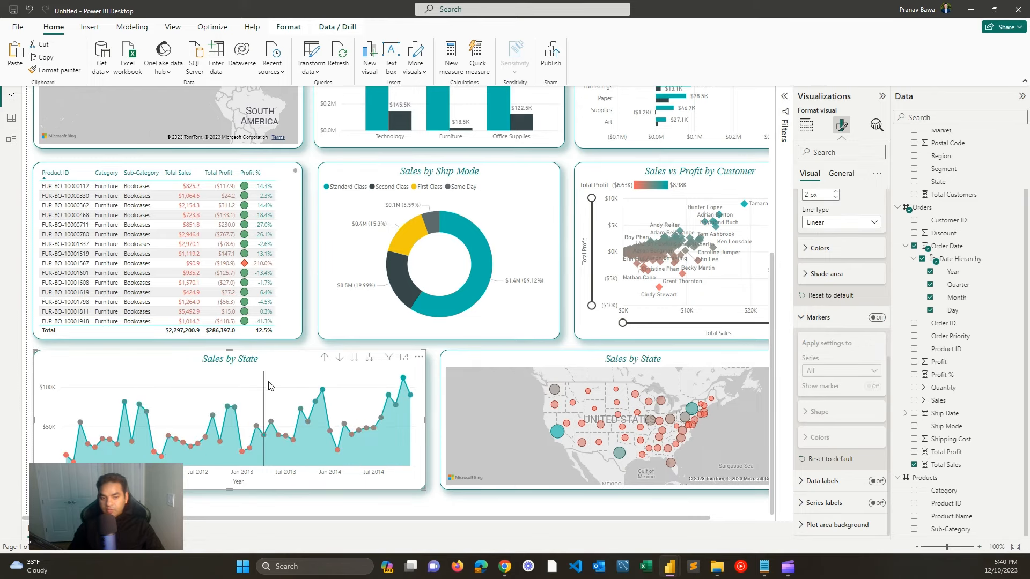
Step: Change the area chart's title to "Sales over time"
{"action": "left_click", "coordinate": [465, 353]}
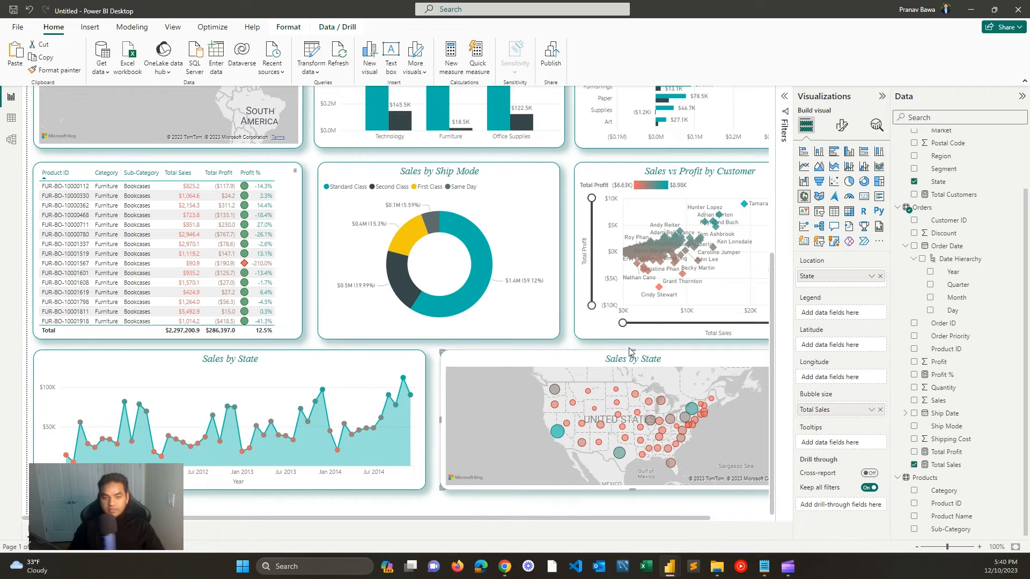
{"action": "left_click", "coordinate": [229, 365]}
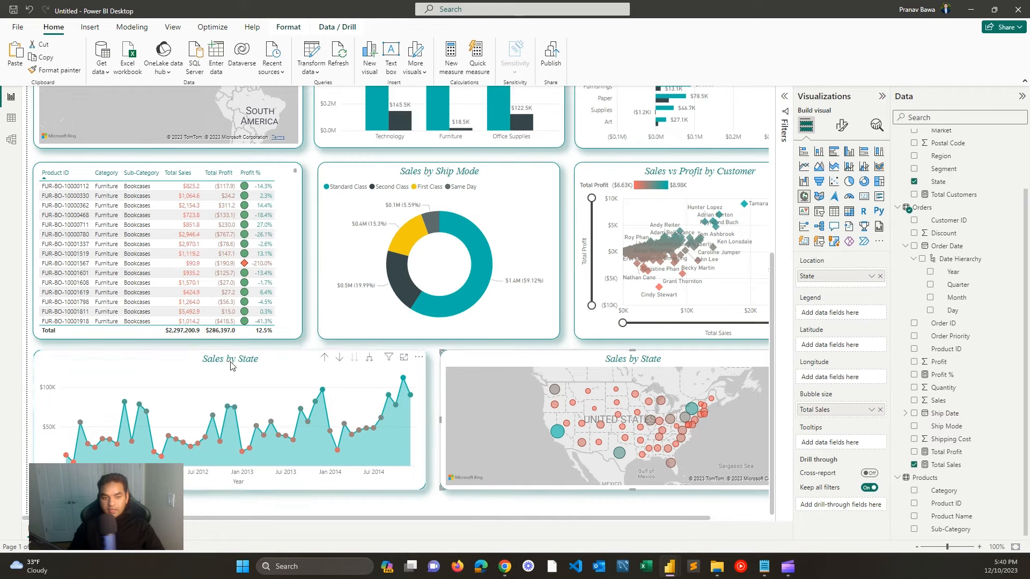
{"action": "left_click", "coordinate": [841, 125]}
{"action": "left_click", "coordinate": [841, 173]}
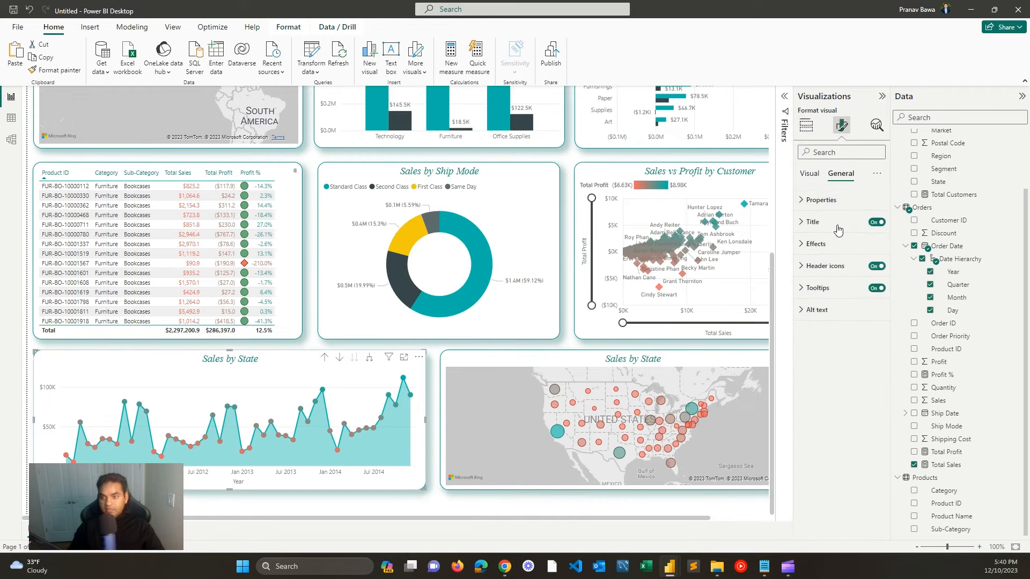
{"action": "left_click", "coordinate": [836, 222]}
{"action": "left_click_drag", "start_coordinate": [848, 275], "coordinate": [729, 277]}
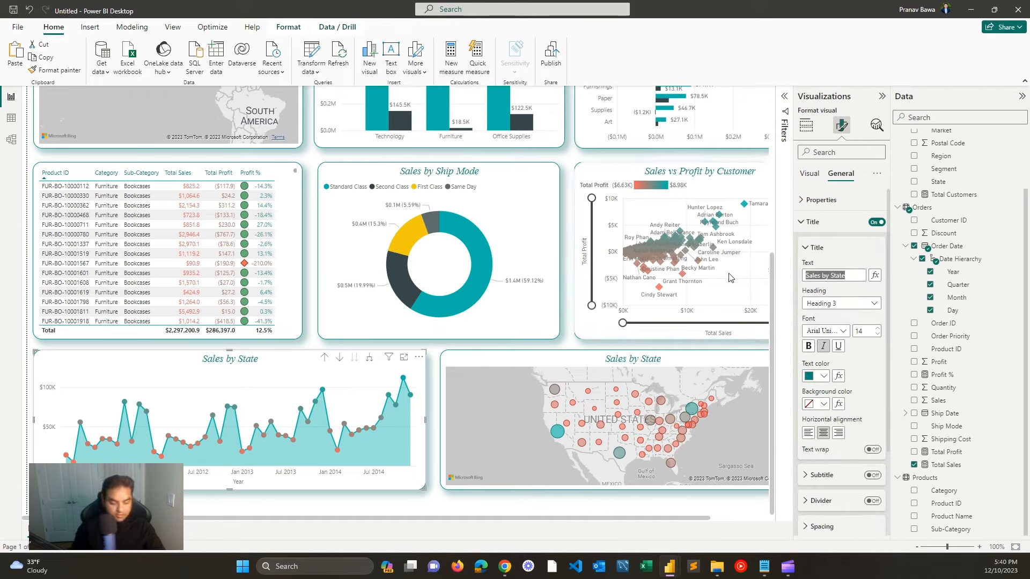
{"action": "type", "text": "Sal"}
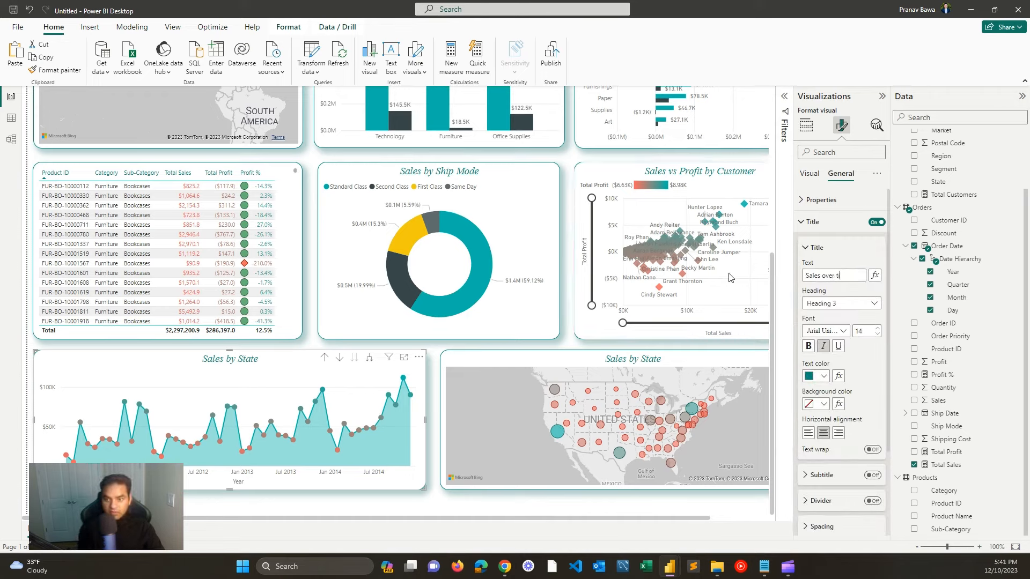
Step: Replace the remaining lower Sales by State map with a copy of the Sales over time chart, placed beside the original
{"action": "left_click", "coordinate": [507, 360]}
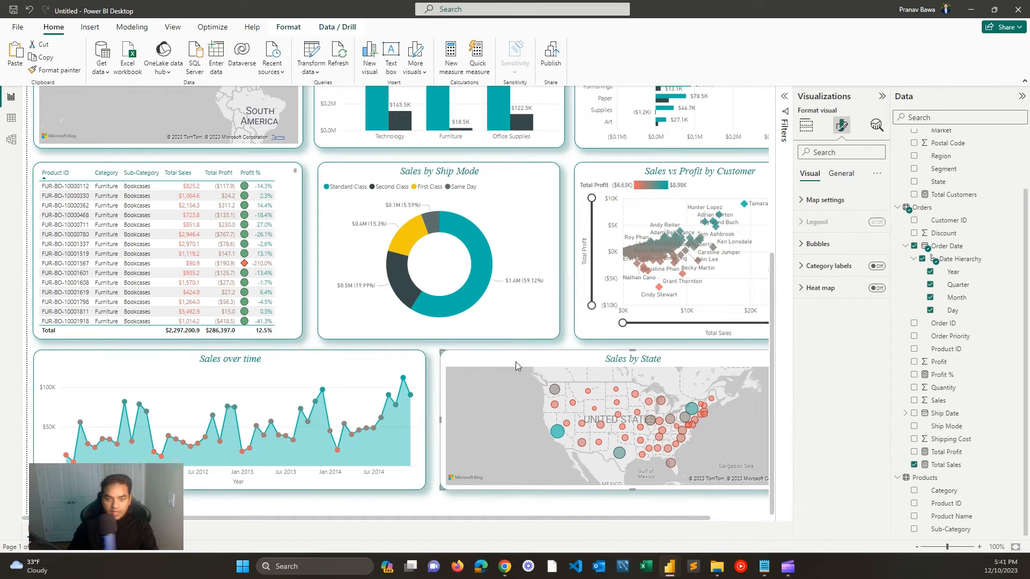
{"action": "key", "text": "Delete"}
{"action": "left_click", "coordinate": [272, 360]}
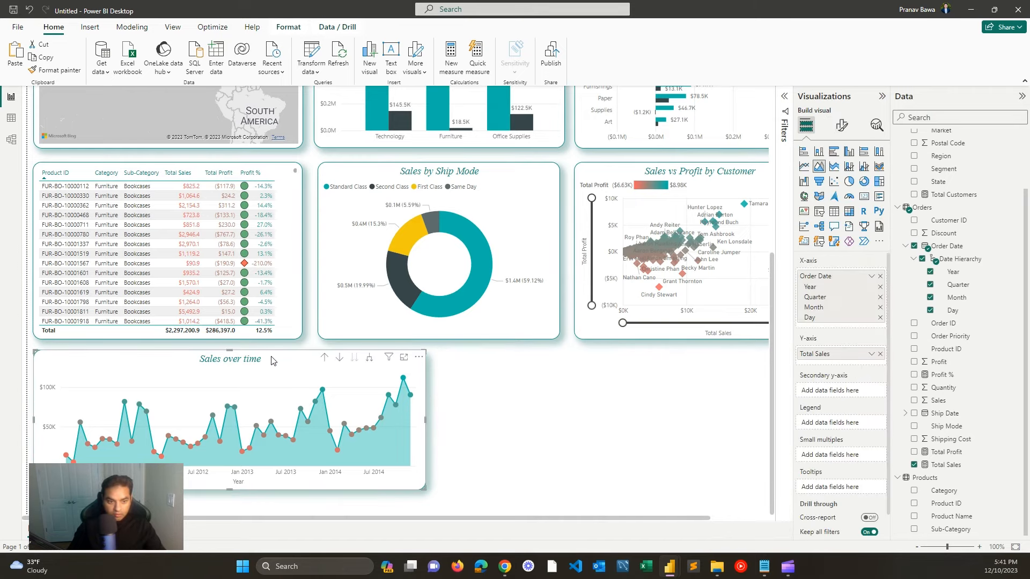
{"action": "key", "text": "ctrl+c"}
{"action": "key", "text": "ctrl+v"}
{"action": "left_click_drag", "start_coordinate": [271, 361], "coordinate": [665, 362]}
Step: Replace Total Sales with Total Profit on the copied area chart's Y-axis
{"action": "left_click", "coordinate": [842, 128]}
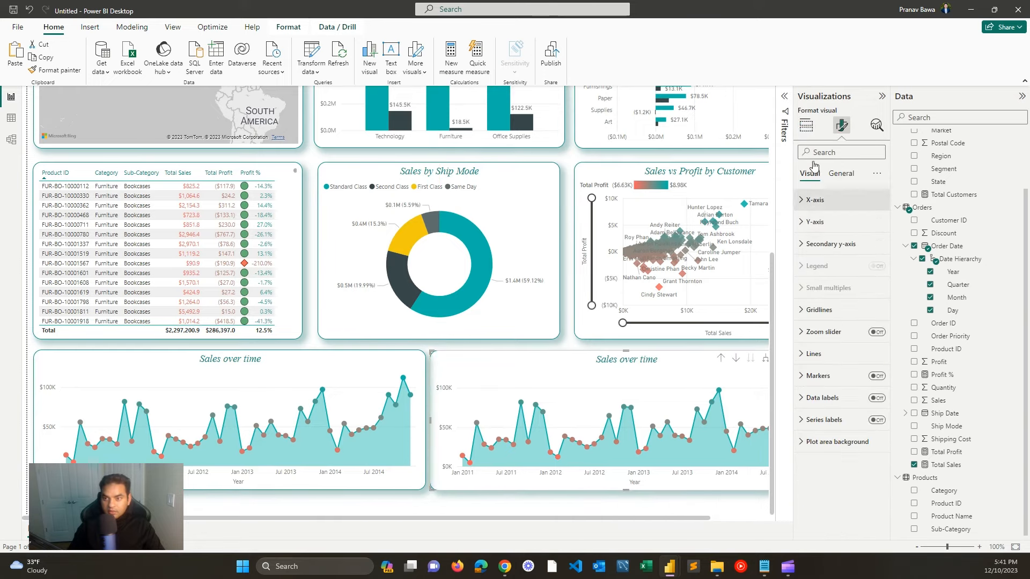
{"action": "left_click", "coordinate": [805, 126]}
{"action": "scroll", "coordinate": [692, 510], "scroll_direction": "right", "scroll_amount": 3}
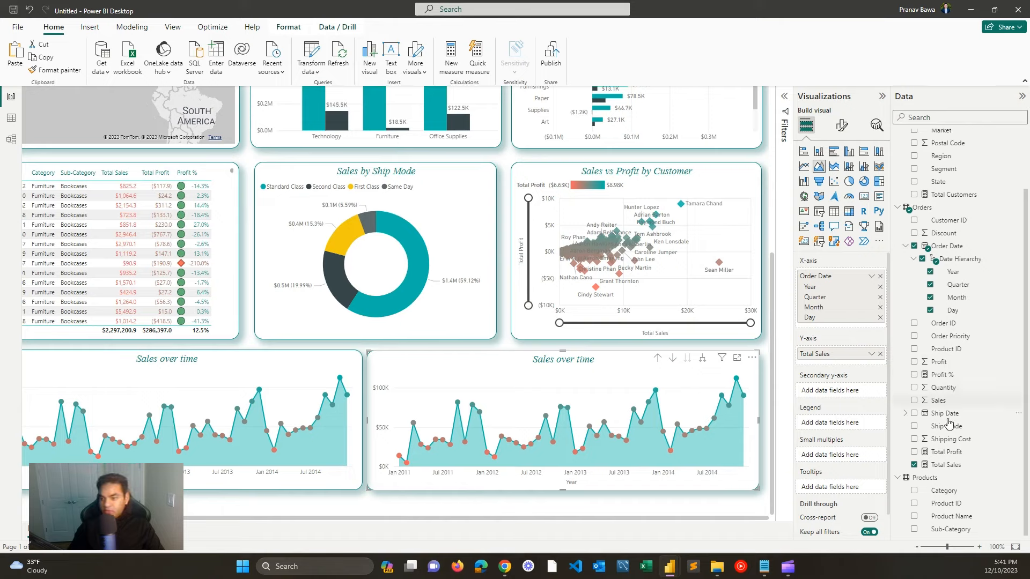
{"action": "left_click_drag", "start_coordinate": [945, 452], "coordinate": [858, 363]}
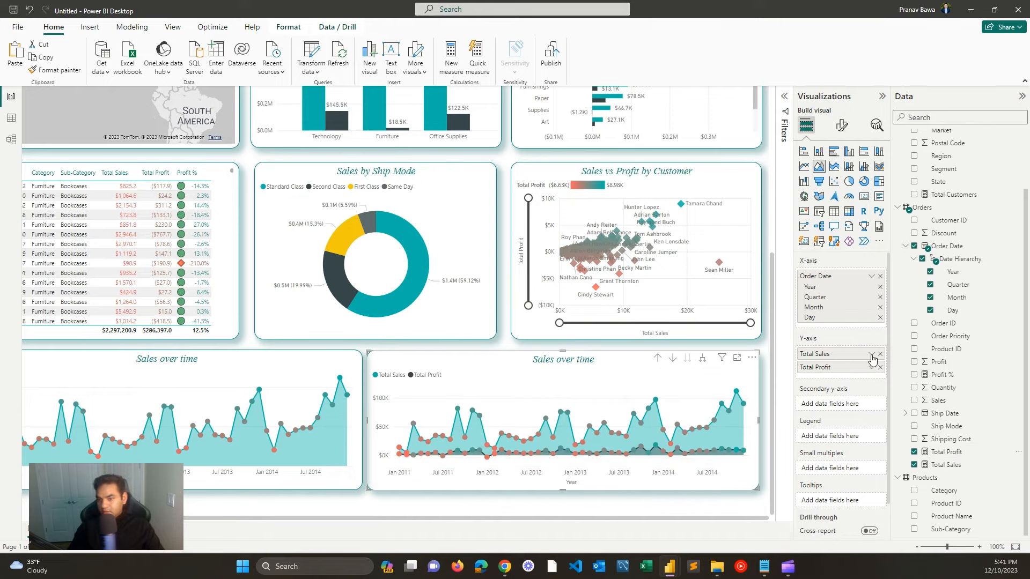
{"action": "left_click", "coordinate": [879, 354]}
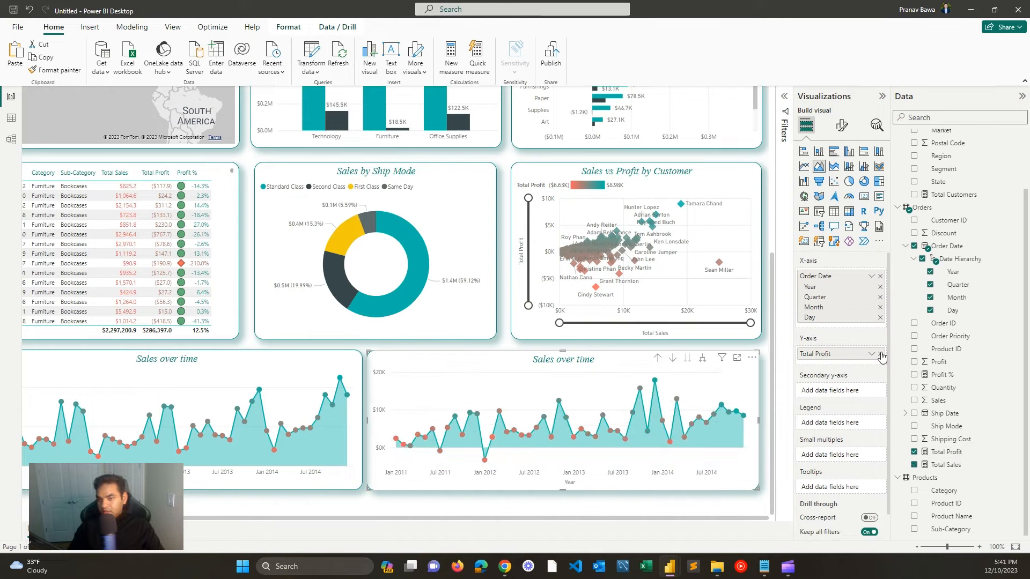
Step: Change the Total Profit line color to the dark gray theme color in the copied area chart
{"action": "left_click", "coordinate": [842, 125]}
{"action": "left_click", "coordinate": [848, 369]}
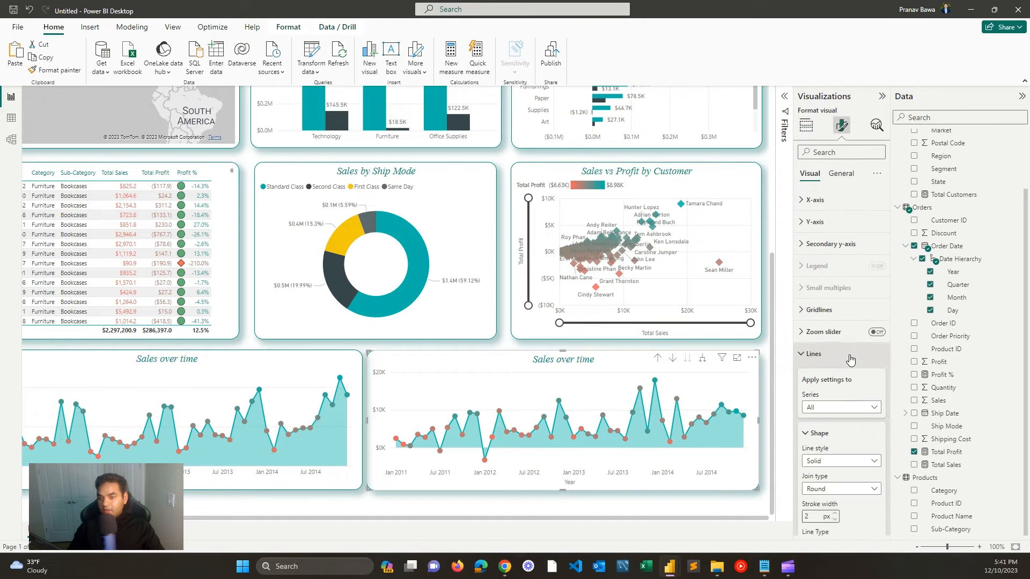
{"action": "scroll", "coordinate": [846, 389], "scroll_direction": "down", "scroll_amount": 3}
{"action": "left_click", "coordinate": [846, 398]}
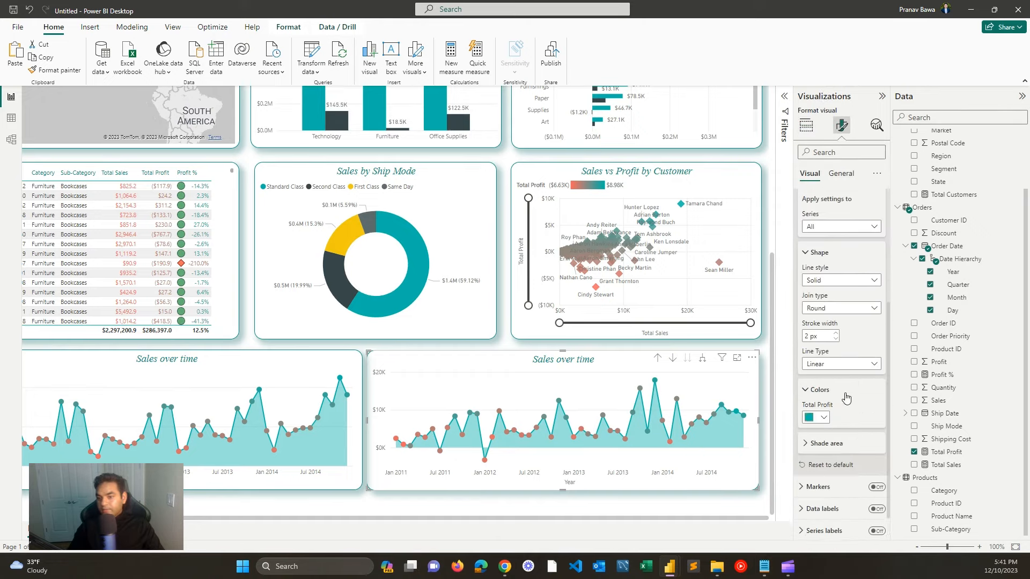
{"action": "left_click", "coordinate": [833, 443]}
{"action": "scroll", "coordinate": [834, 441], "scroll_direction": "down", "scroll_amount": 2}
{"action": "left_click", "coordinate": [823, 355]}
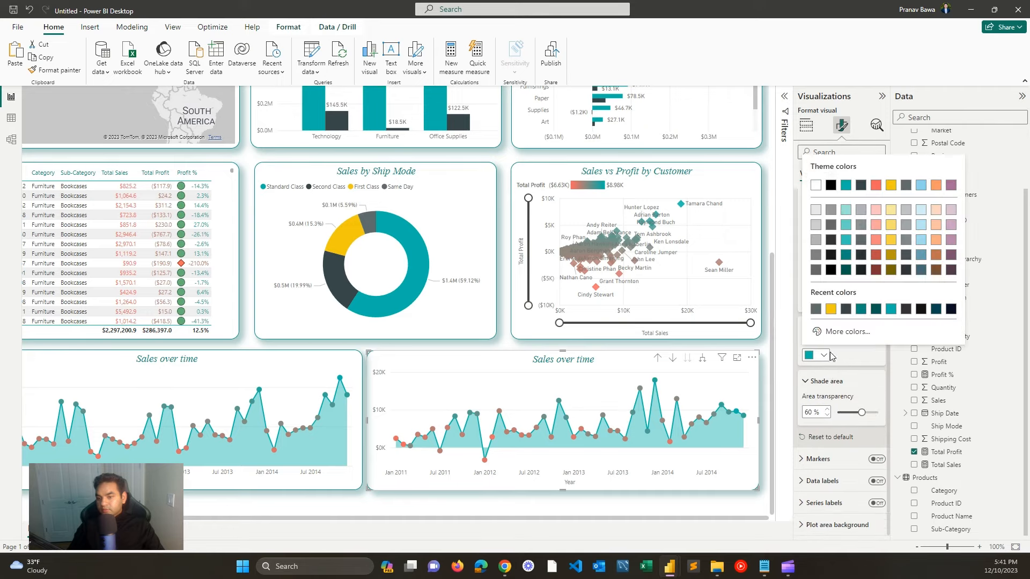
{"action": "left_click", "coordinate": [860, 186]}
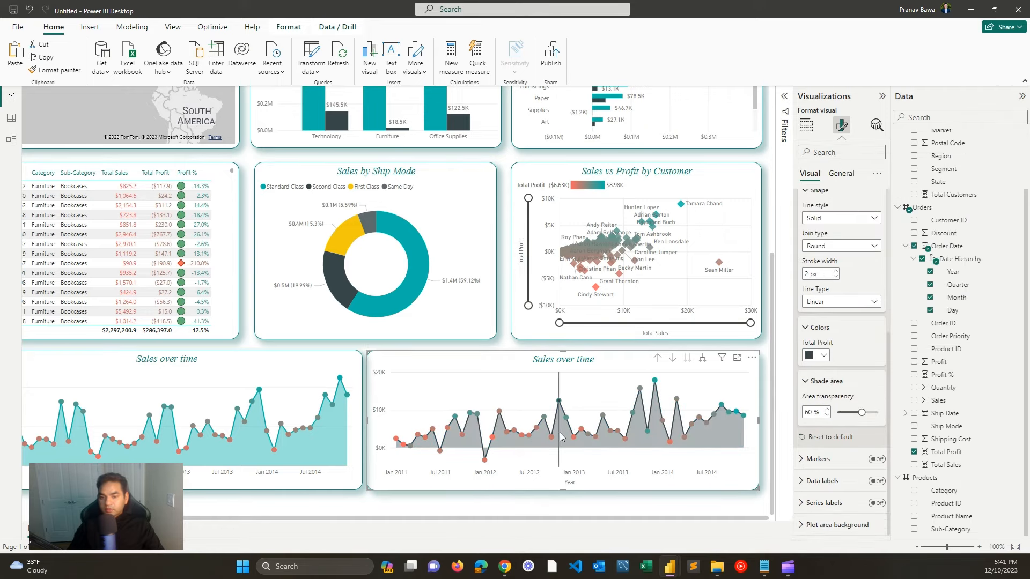
{"action": "scroll", "coordinate": [462, 380], "scroll_direction": "up", "scroll_amount": 5}
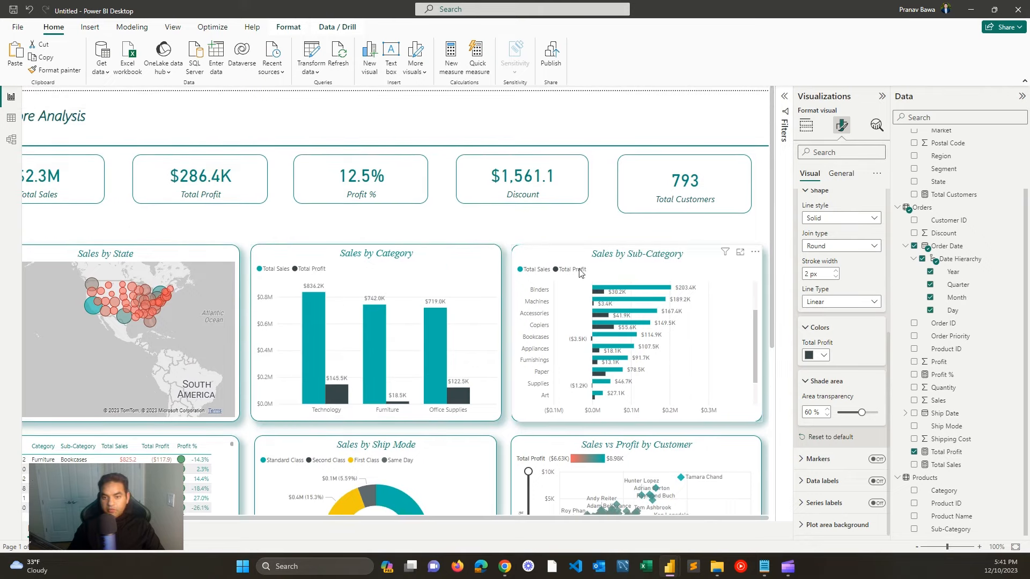
{"action": "scroll", "coordinate": [472, 257], "scroll_direction": "down", "scroll_amount": 5}
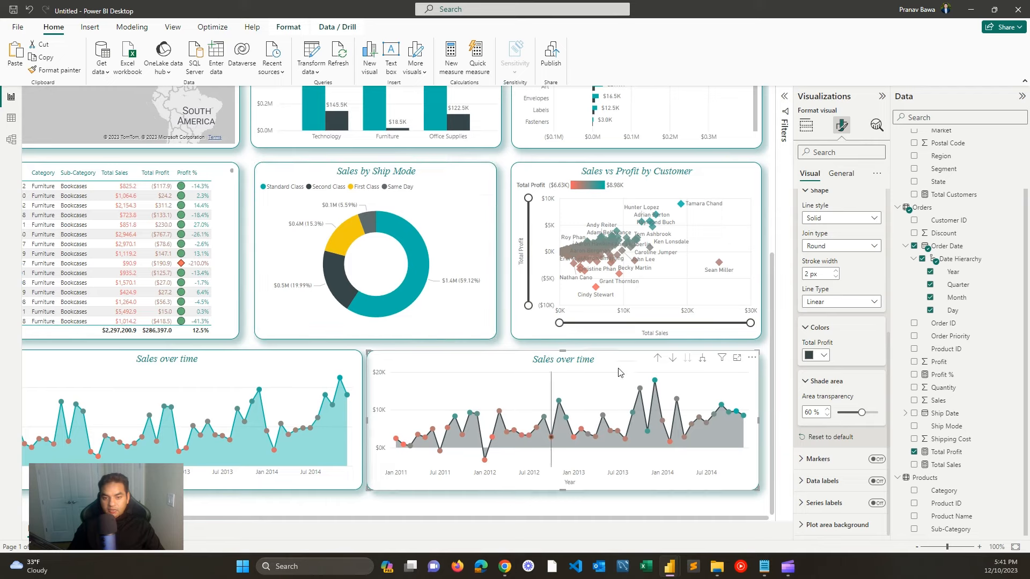
Step: Change the Total Profit area chart's title to "Profit over time"
{"action": "left_click", "coordinate": [841, 173]}
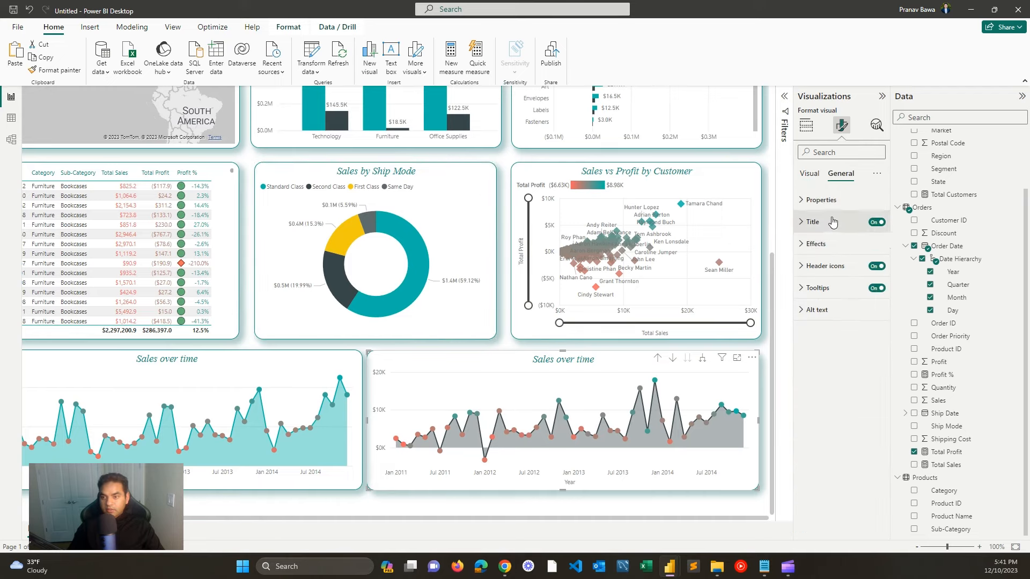
{"action": "left_click", "coordinate": [834, 221]}
{"action": "type", "text": "Pric"}
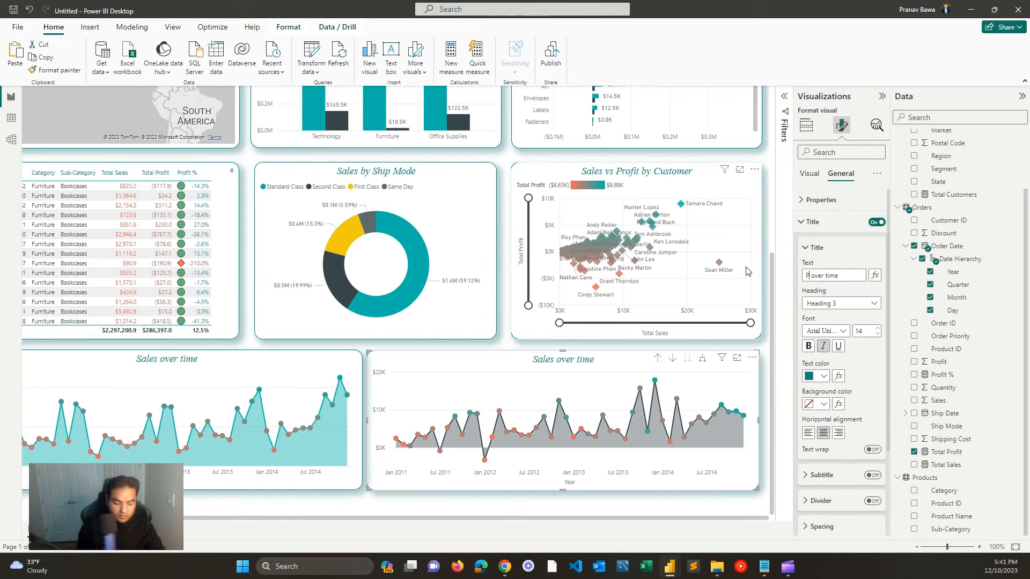
{"action": "key", "text": "BackSpace"}
{"action": "key", "text": "BackSpace"}
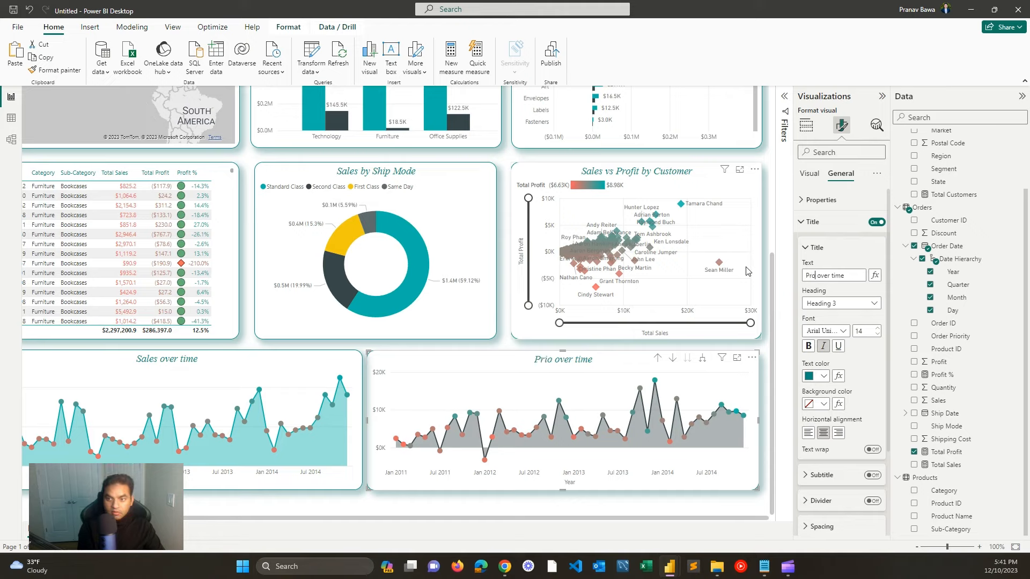
{"action": "left_click", "coordinate": [472, 343]}
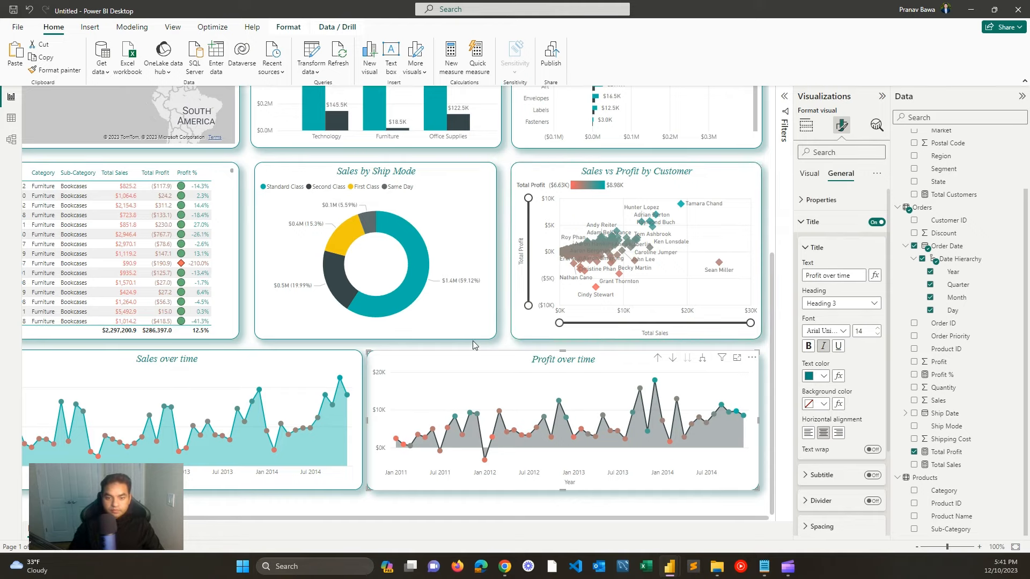
Step: Fit the whole report page in view and zoom the Sales by State map in on the United States
{"action": "left_click_drag", "start_coordinate": [609, 516], "coordinate": [506, 504]}
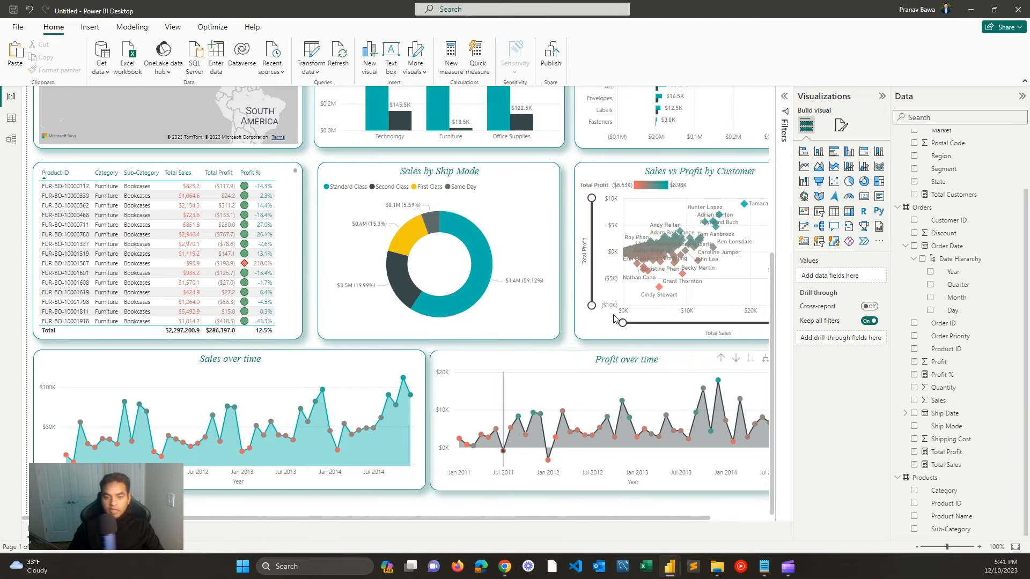
{"action": "left_click", "coordinate": [1015, 547]}
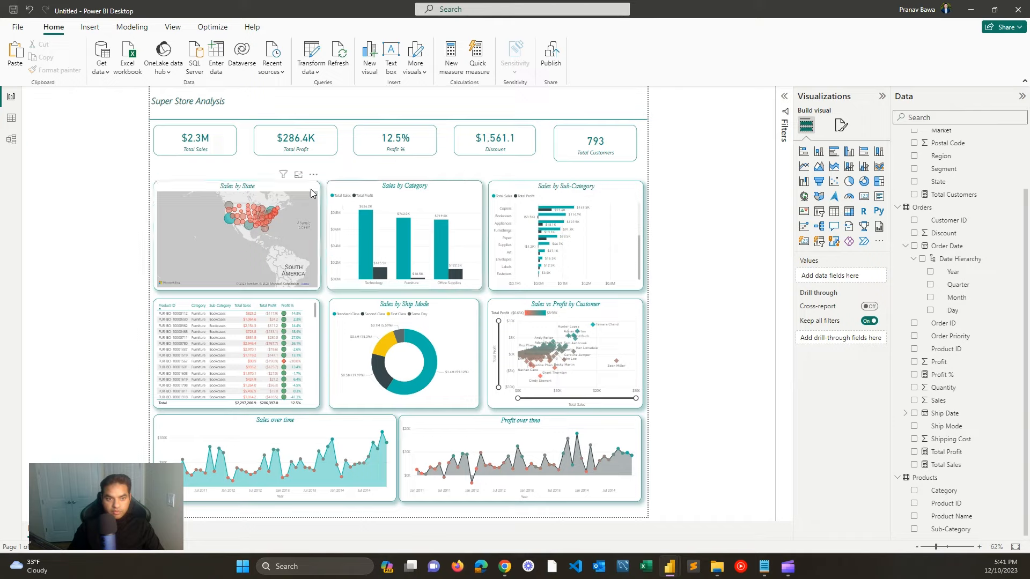
{"action": "scroll", "coordinate": [242, 234], "scroll_direction": "up", "scroll_amount": 4}
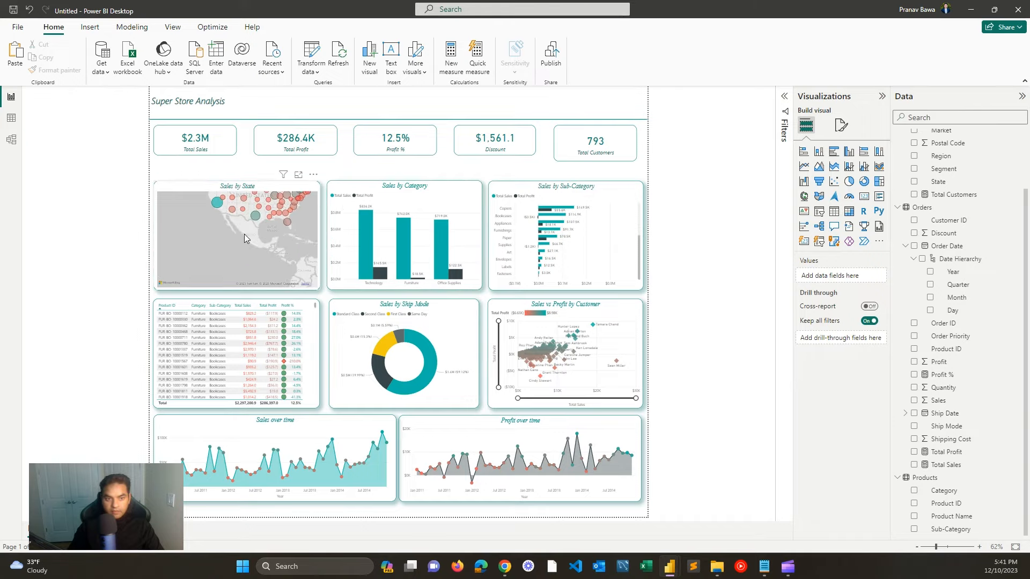
{"action": "scroll", "coordinate": [253, 237], "scroll_direction": "down", "scroll_amount": 3}
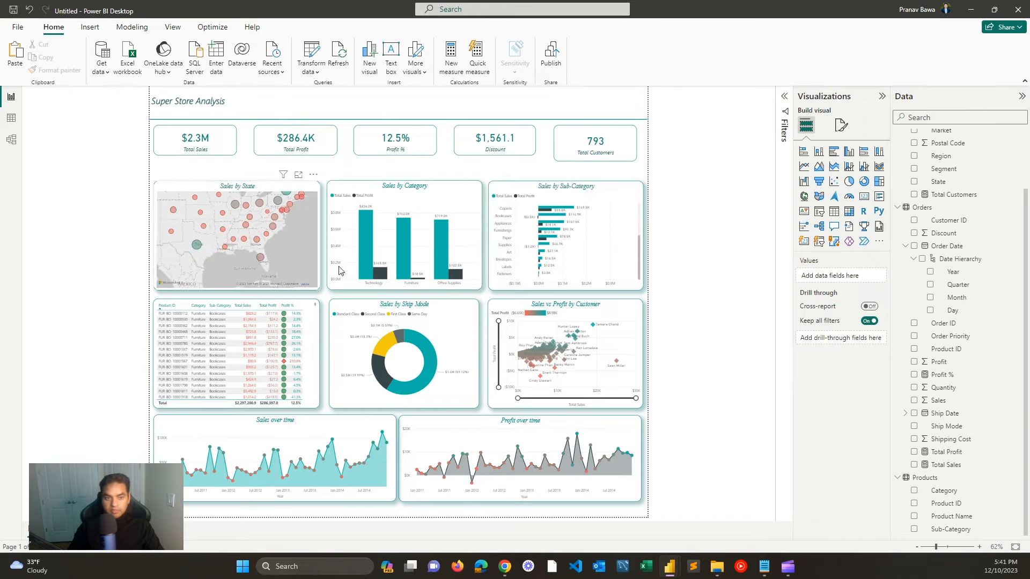
{"action": "left_click", "coordinate": [275, 242]}
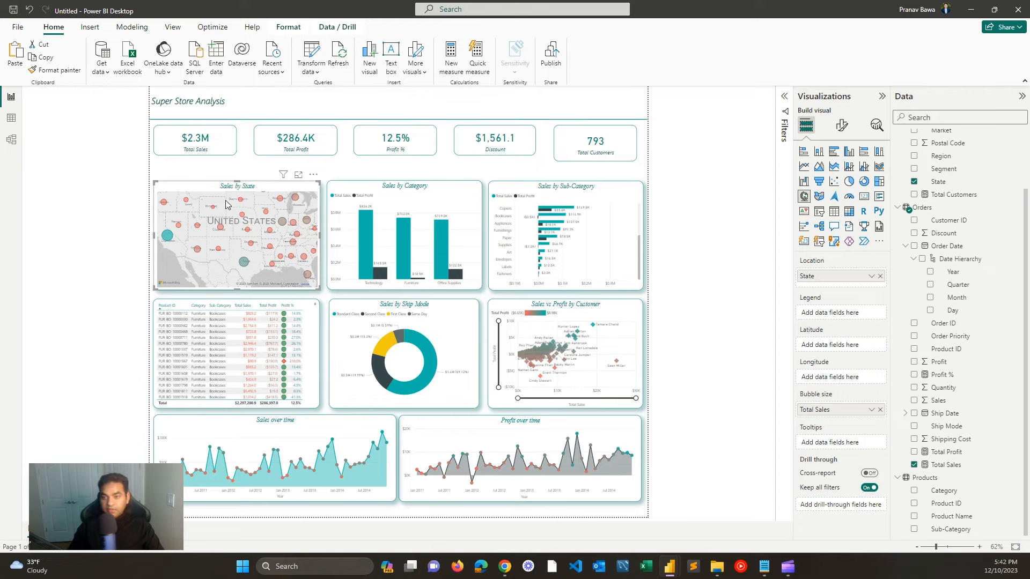
Step: Add a blank second page to the report and return to the dashboard page
{"action": "left_click", "coordinate": [124, 531]}
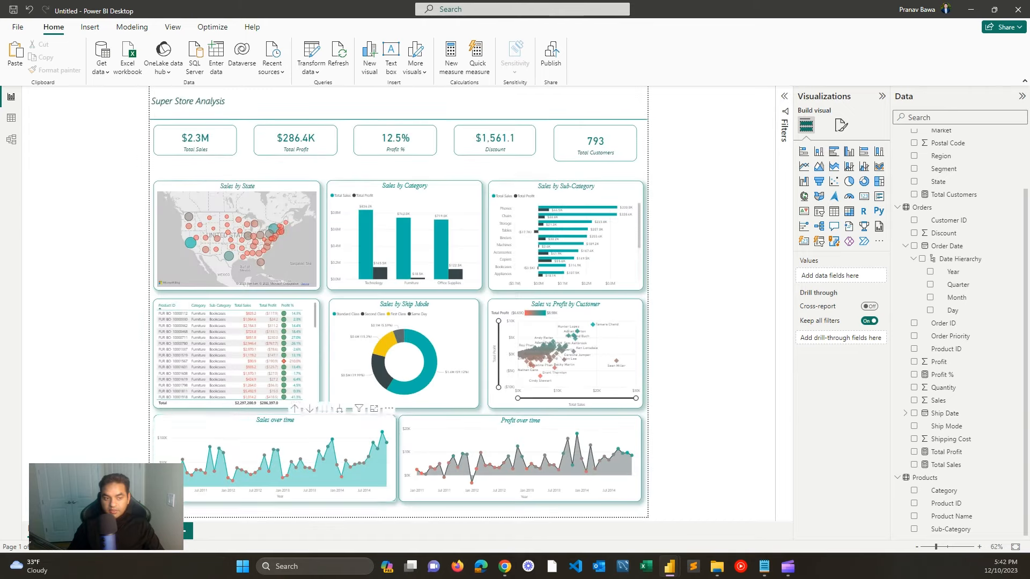
{"action": "left_click", "coordinate": [135, 531]}
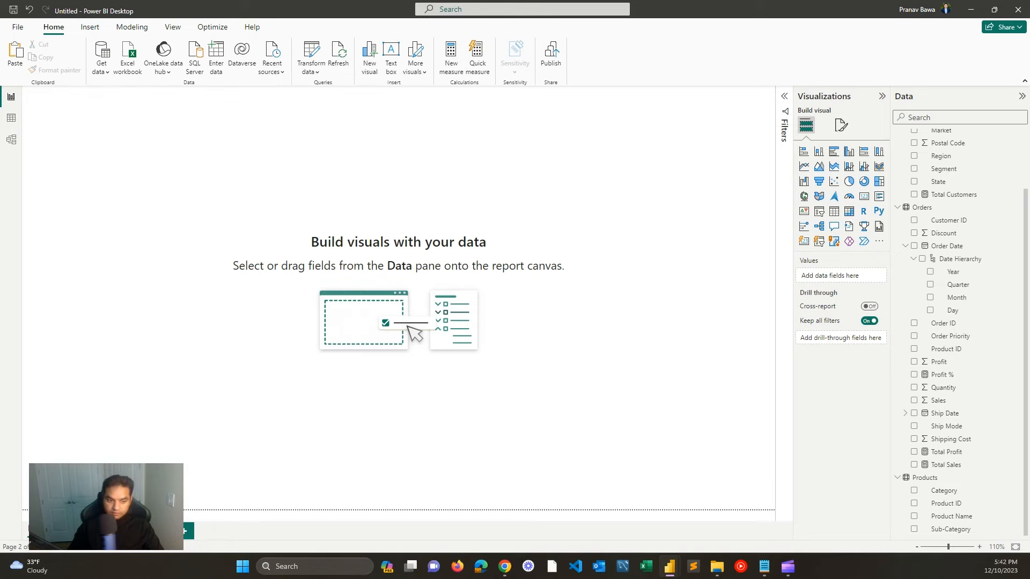
{"action": "left_click", "coordinate": [88, 531]}
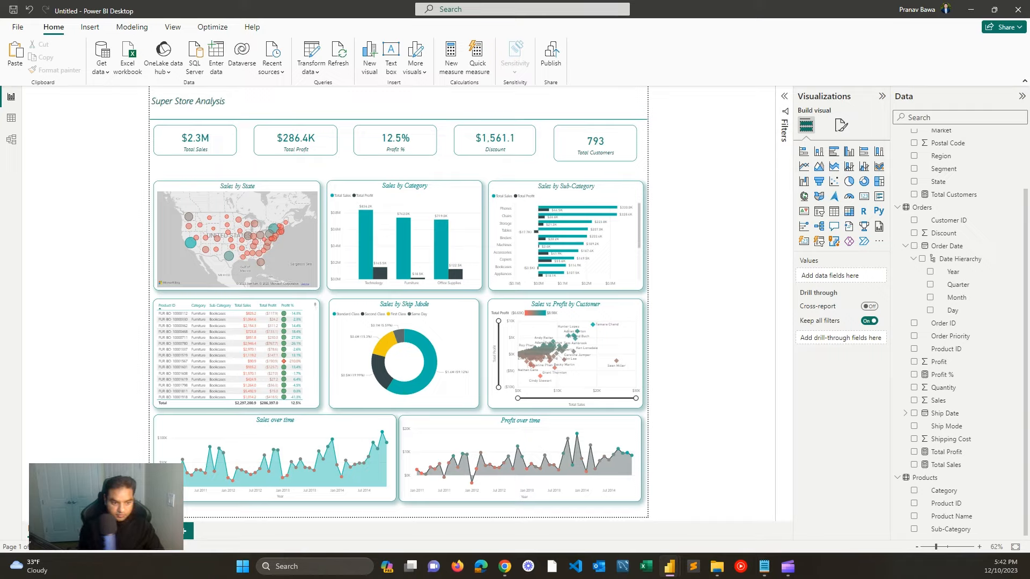
{"action": "left_click", "coordinate": [182, 531]}
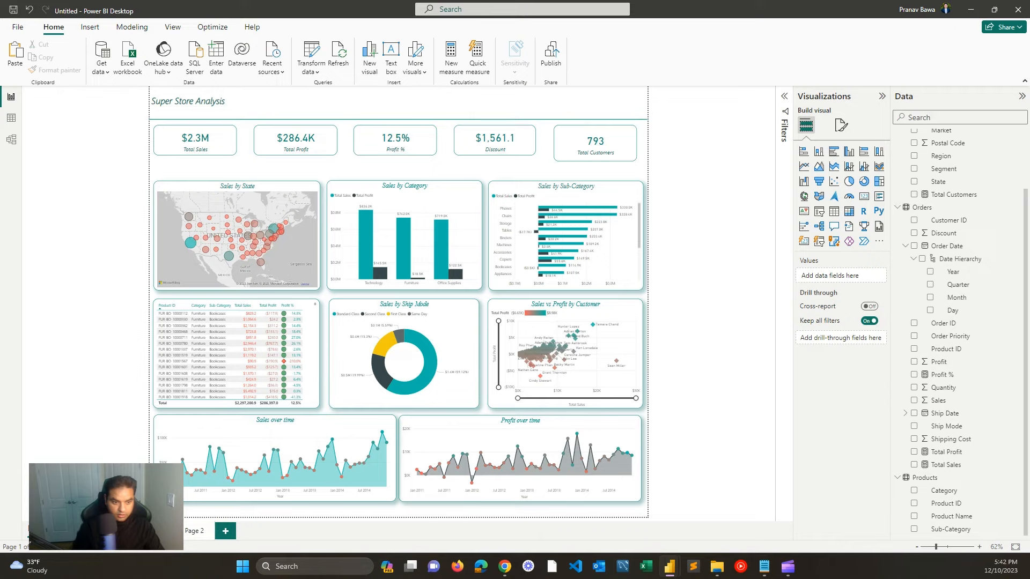
Step: Rename the report's second page as Tooltip
{"action": "left_click", "coordinate": [194, 531]}
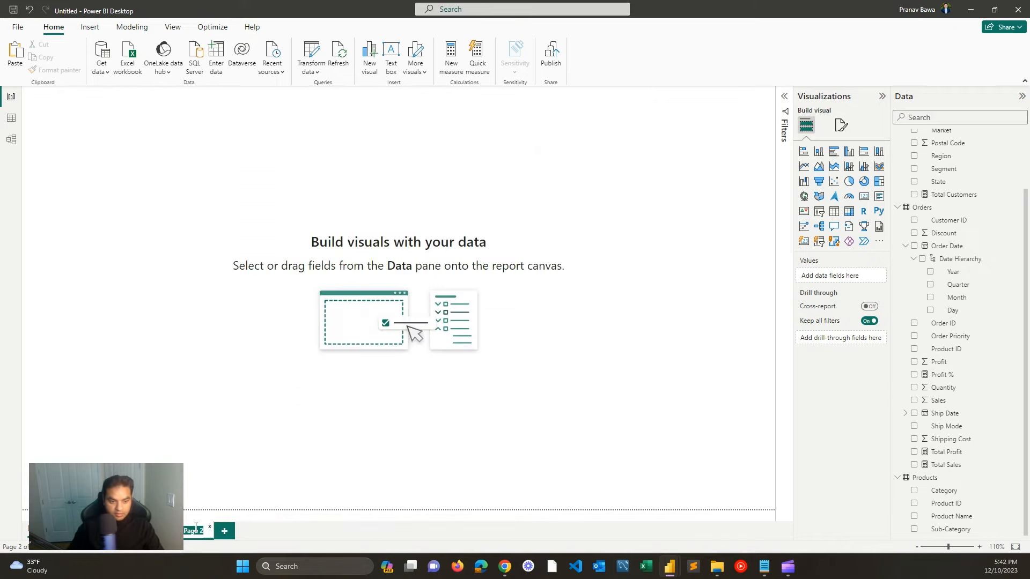
{"action": "type", "text": "Toolt"}
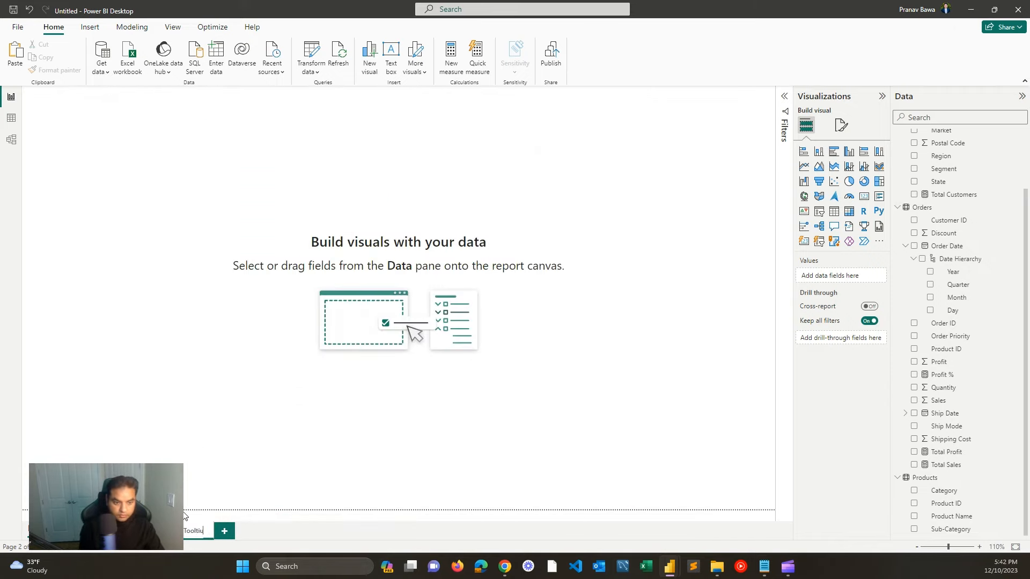
{"action": "type", "text": "ip"}
{"action": "key", "text": "Return"}
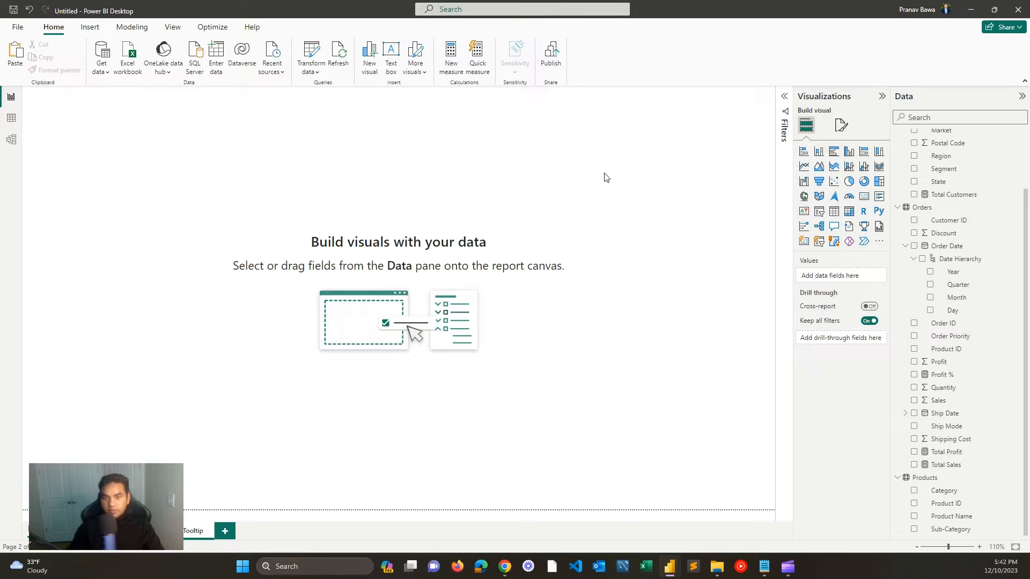
Step: Set the Tooltip page's canvas type to Tooltip
{"action": "left_click", "coordinate": [840, 125]}
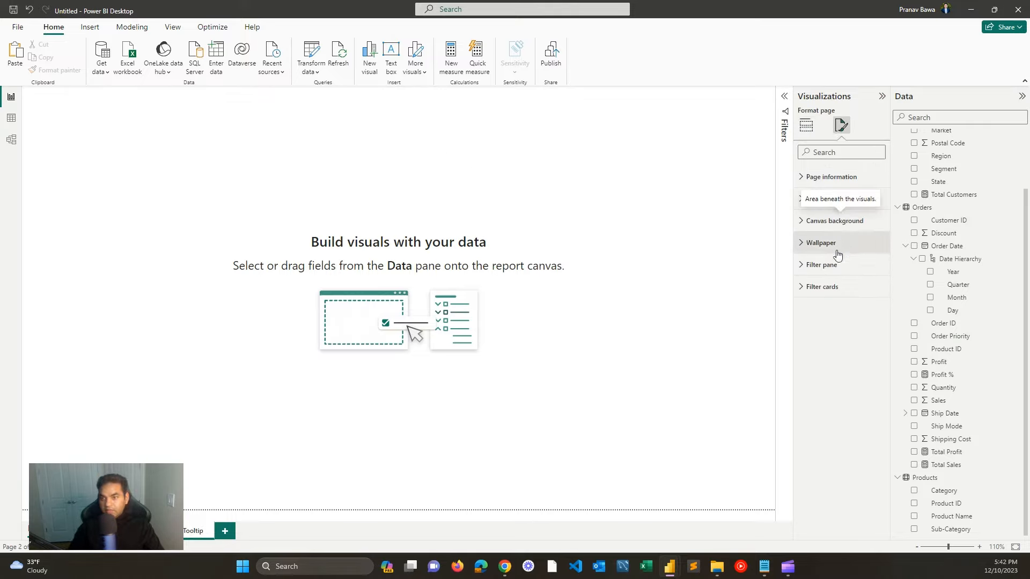
{"action": "left_click", "coordinate": [842, 198]}
{"action": "left_click", "coordinate": [837, 235]}
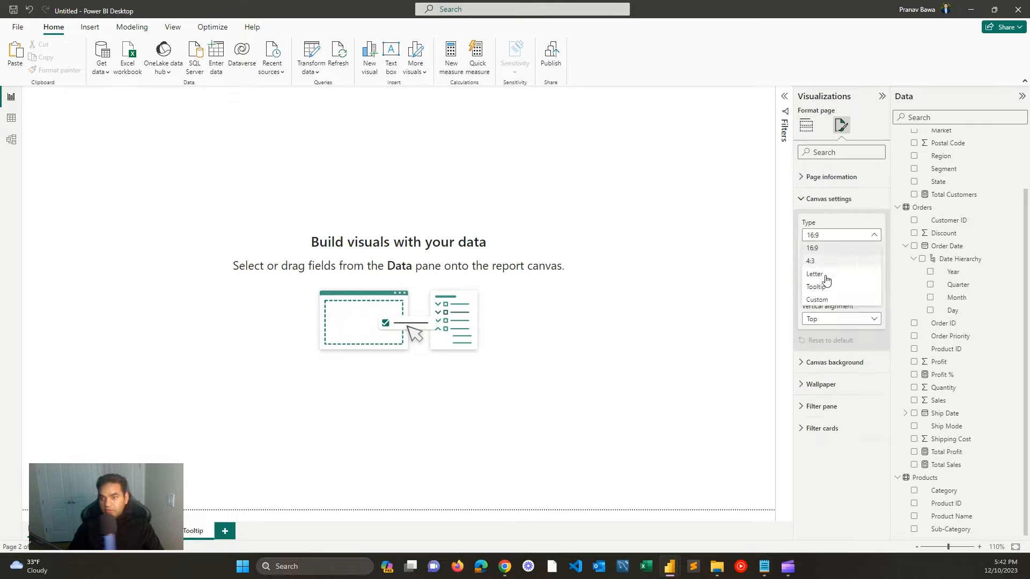
{"action": "left_click", "coordinate": [827, 289]}
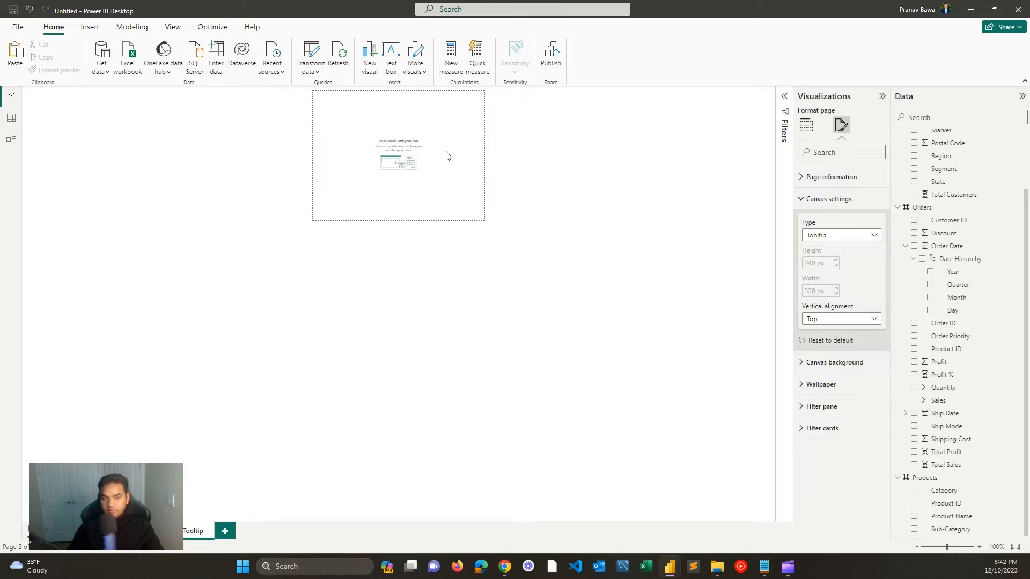
Step: Add a card showing the State field to the Tooltip page, shrunk and centered along the page's upper edge
{"action": "left_click", "coordinate": [979, 547]}
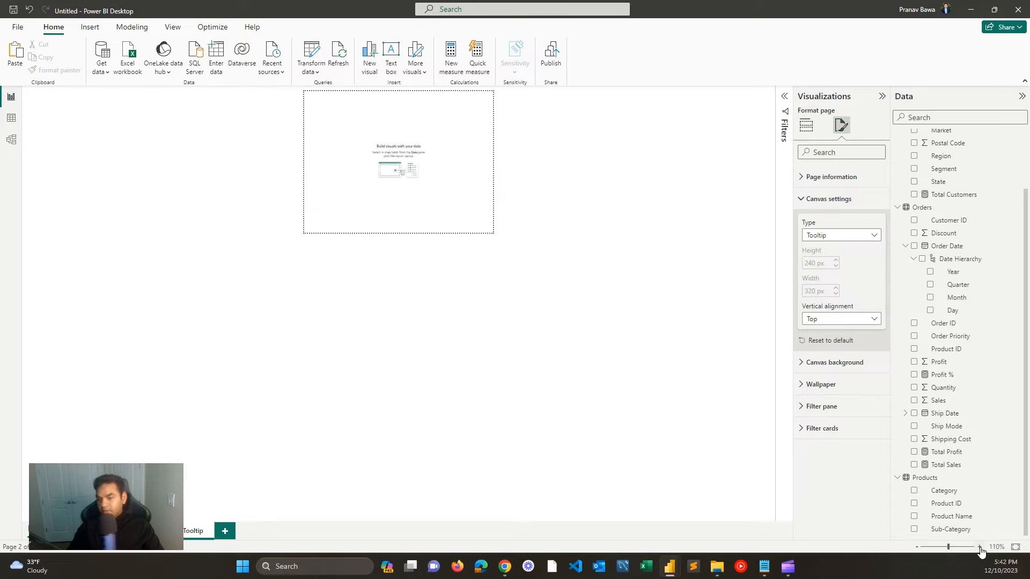
{"action": "left_click", "coordinate": [979, 547]}
{"action": "left_click", "coordinate": [979, 547]}
{"action": "left_click", "coordinate": [979, 547]}
{"action": "left_click", "coordinate": [979, 548]}
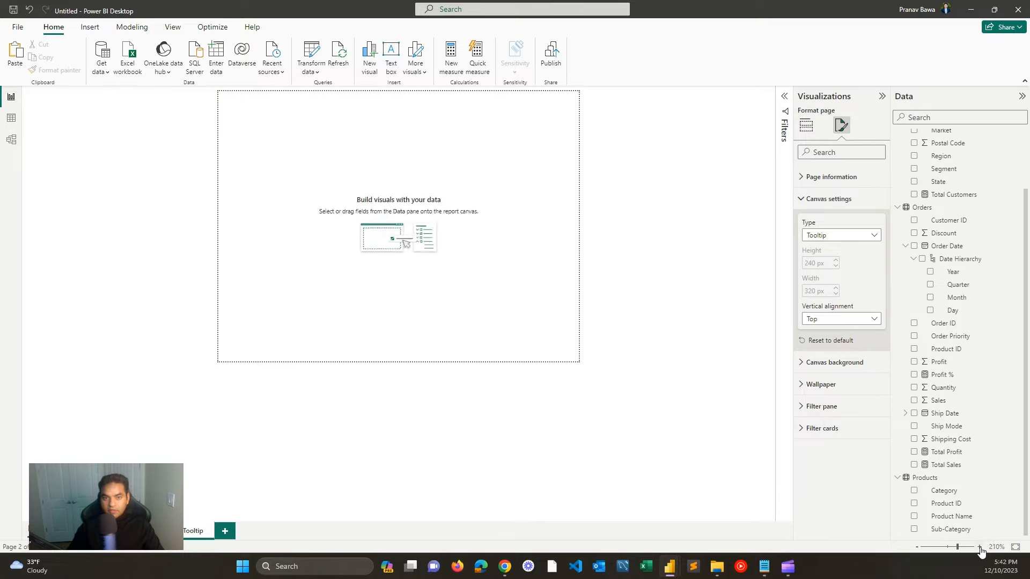
{"action": "left_click", "coordinate": [979, 547]}
{"action": "left_click", "coordinate": [979, 547]}
{"action": "left_click", "coordinate": [980, 547]}
{"action": "left_click", "coordinate": [980, 547]}
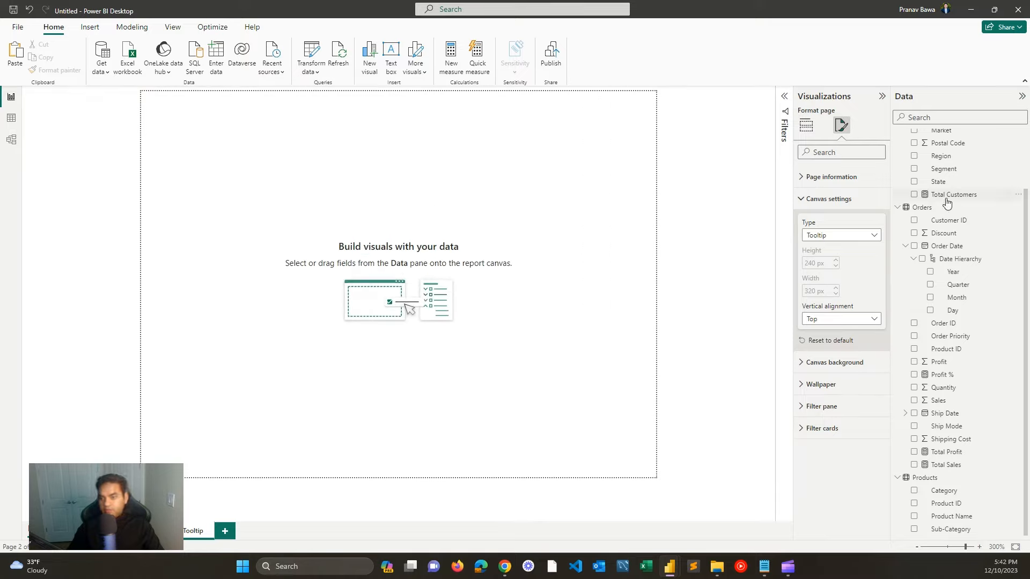
{"action": "left_click", "coordinate": [916, 182]}
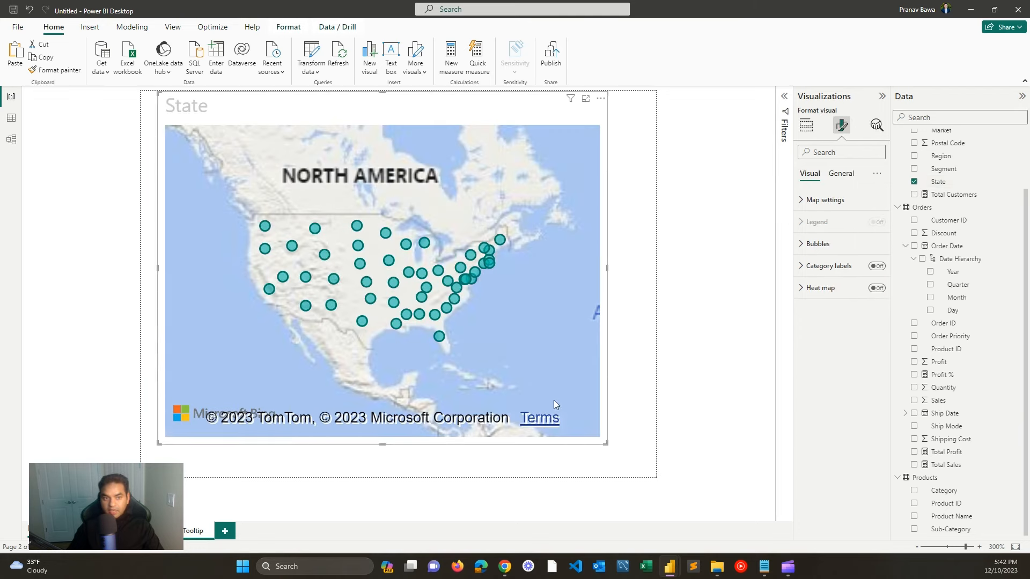
{"action": "left_click", "coordinate": [807, 126]}
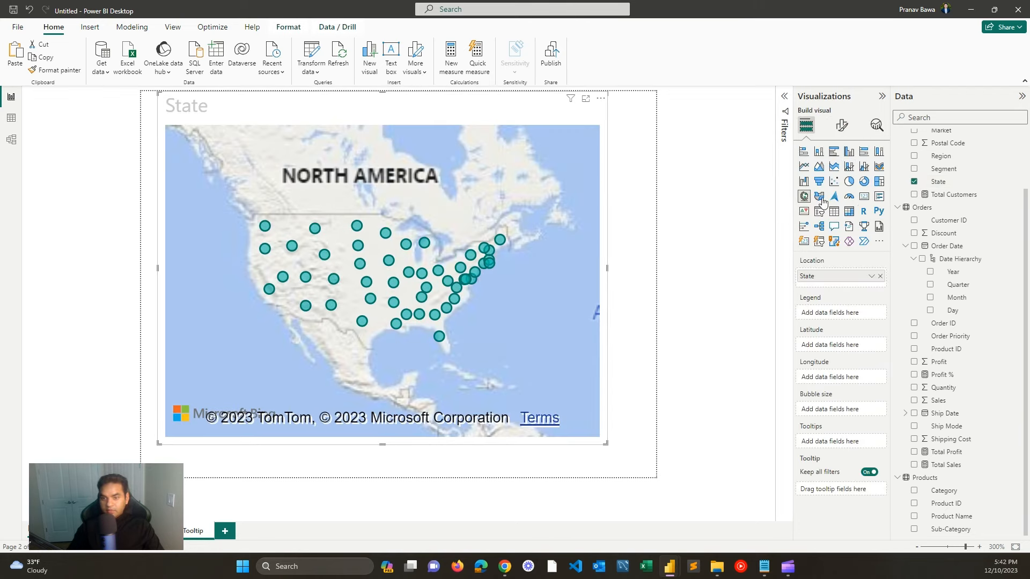
{"action": "left_click", "coordinate": [864, 197]}
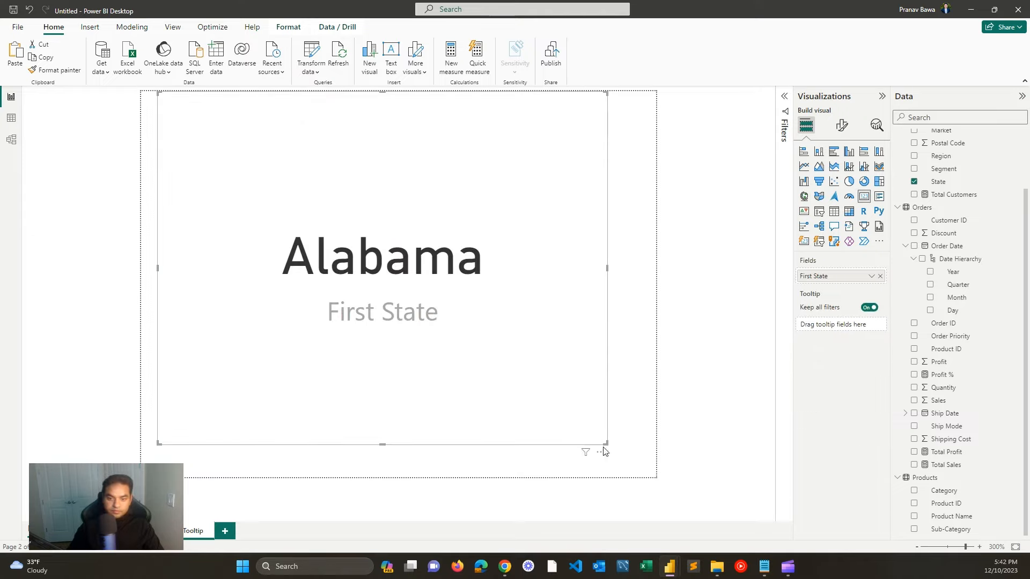
{"action": "left_click_drag", "start_coordinate": [606, 442], "coordinate": [436, 168]}
{"action": "left_click_drag", "start_coordinate": [377, 156], "coordinate": [474, 160]}
Step: Set the State card's callout value to size 20 in a dark teal theme color and turn off its category label
{"action": "left_click", "coordinate": [841, 126]}
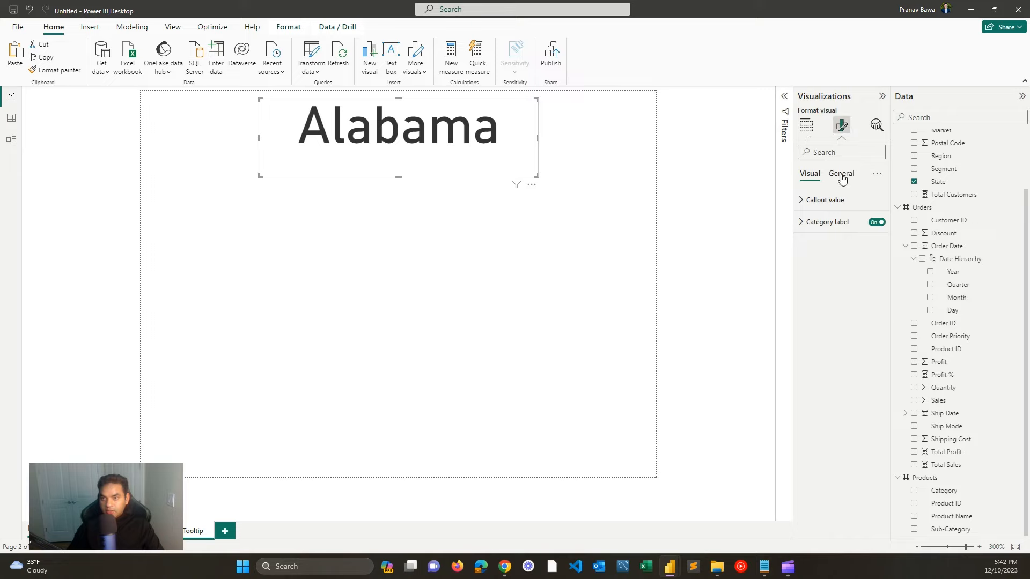
{"action": "left_click", "coordinate": [839, 200]}
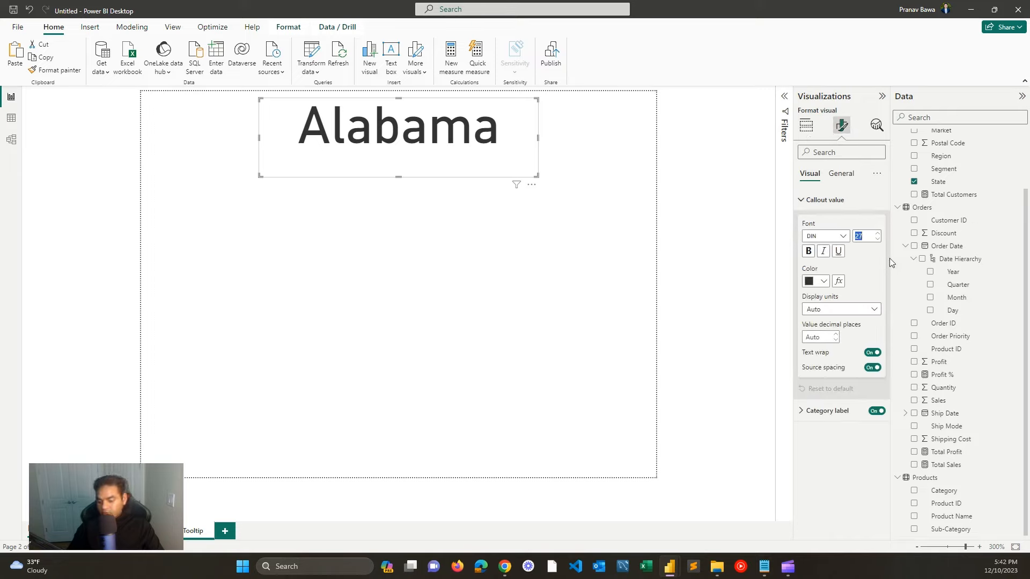
{"action": "type", "text": "20"}
{"action": "left_click", "coordinate": [813, 282]}
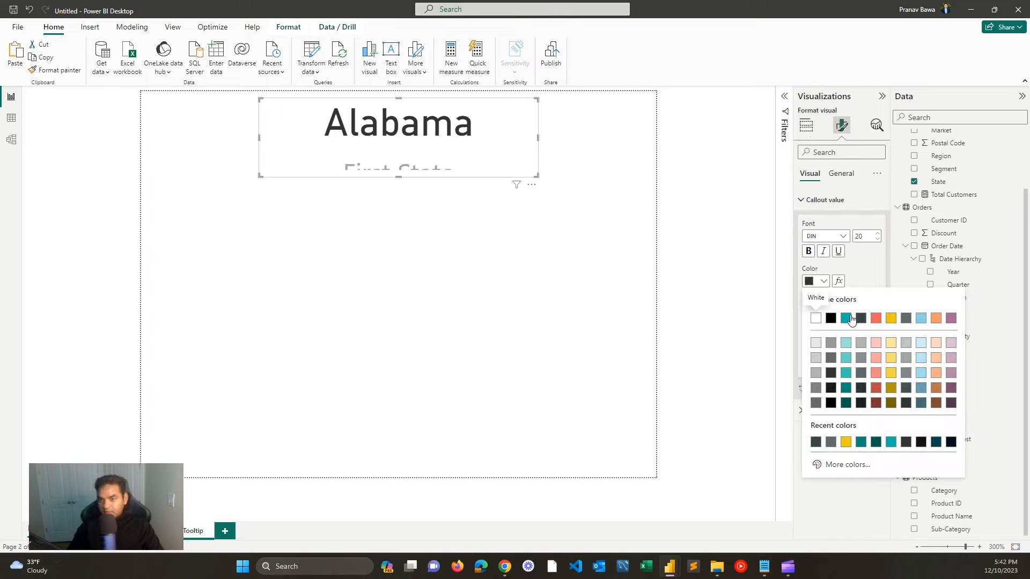
{"action": "left_click", "coordinate": [848, 402]}
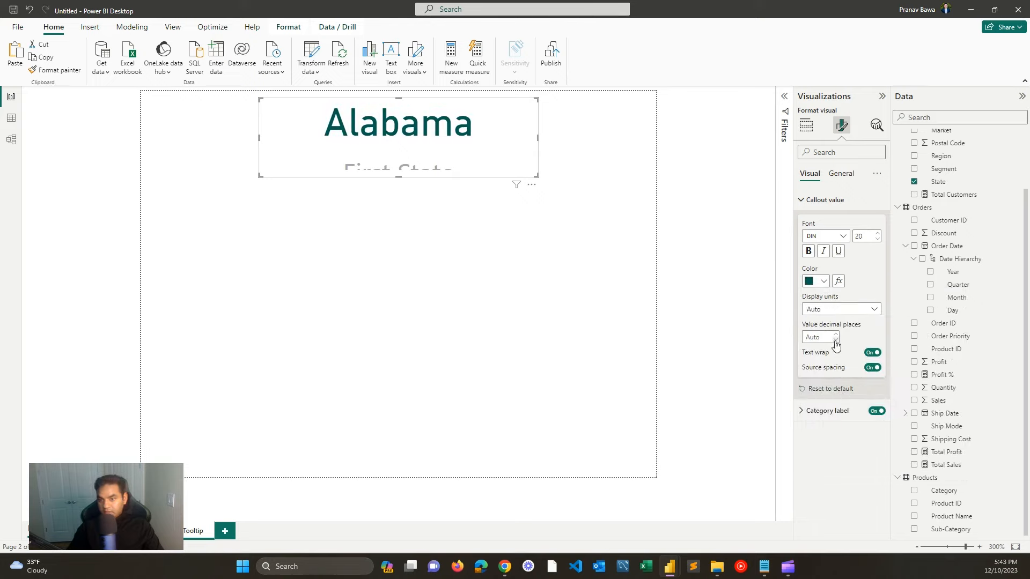
{"action": "left_click", "coordinate": [825, 287]}
{"action": "left_click", "coordinate": [848, 353]}
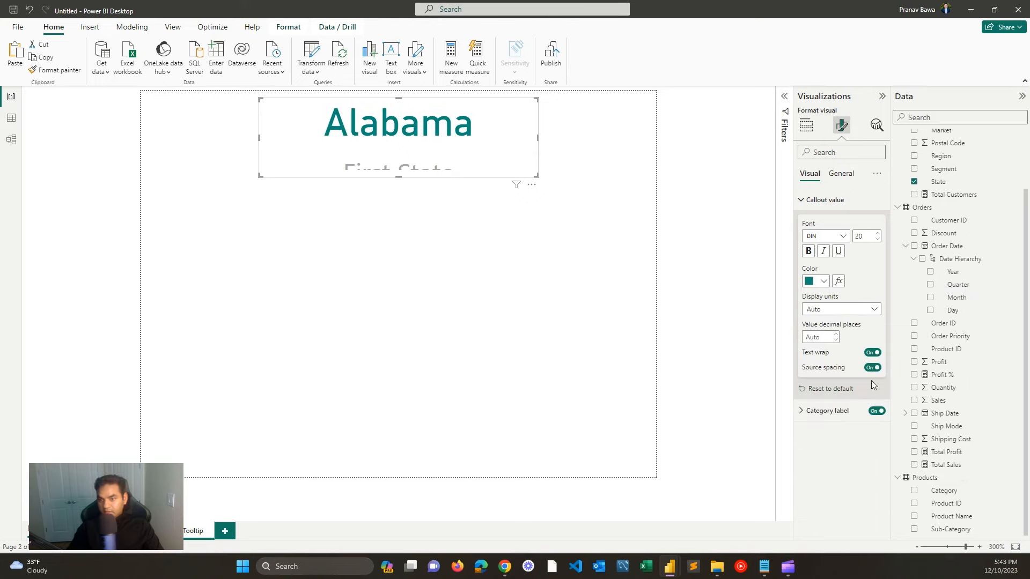
{"action": "left_click", "coordinate": [872, 412]}
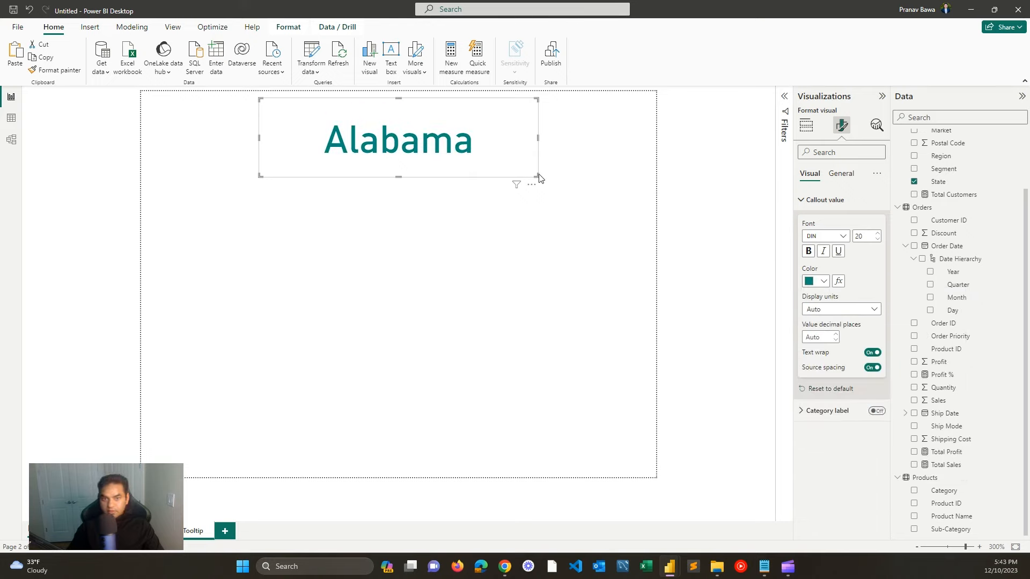
Step: Shrink the State card slightly and set its callout value font to Arial Unicode MS
{"action": "left_click_drag", "start_coordinate": [537, 175], "coordinate": [492, 156]}
{"action": "left_click", "coordinate": [826, 236]}
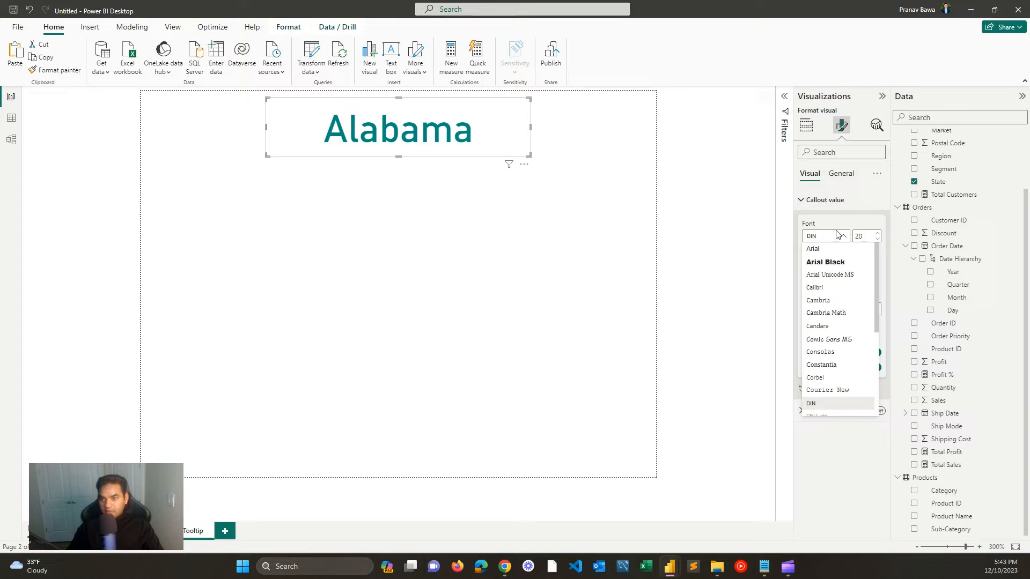
{"action": "left_click", "coordinate": [846, 274]}
{"action": "left_click_drag", "start_coordinate": [527, 154], "coordinate": [524, 153]}
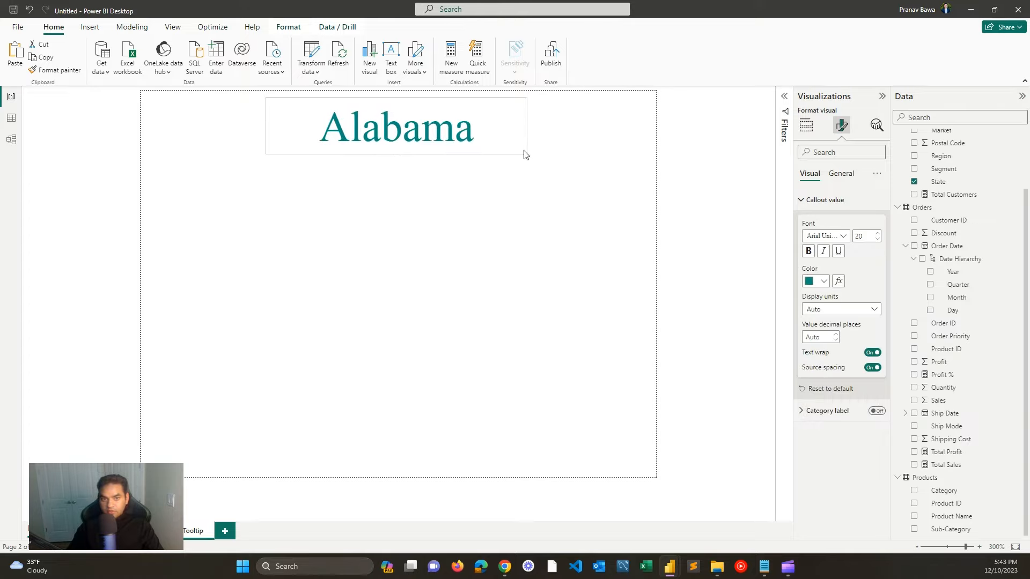
Step: Duplicate the State card, place a narrower copy below it at the page's left edge, and set its callout font size to 14
{"action": "key", "text": "ctrl+c"}
{"action": "key", "text": "ctrl+v"}
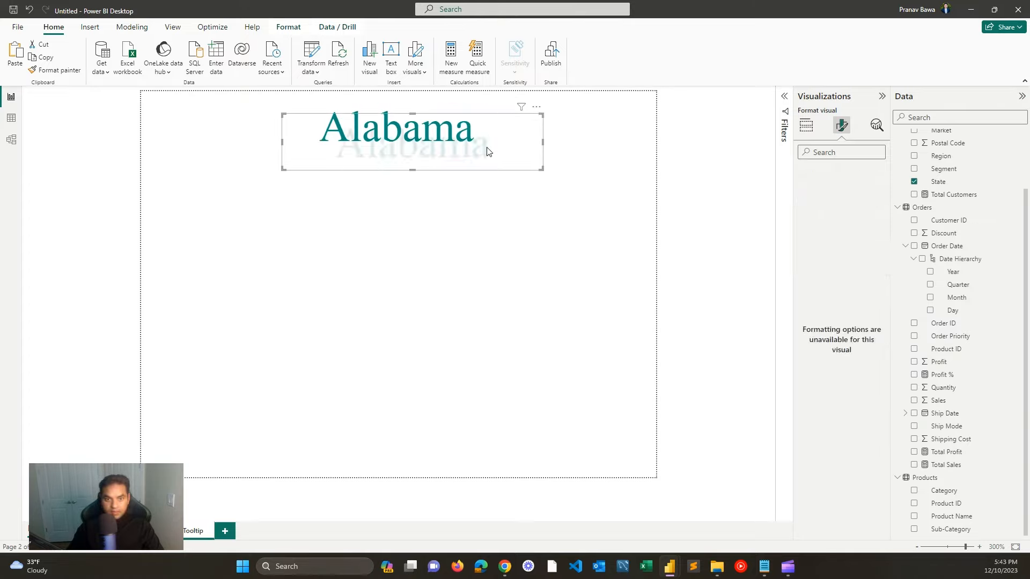
{"action": "left_click_drag", "start_coordinate": [389, 219], "coordinate": [331, 192]}
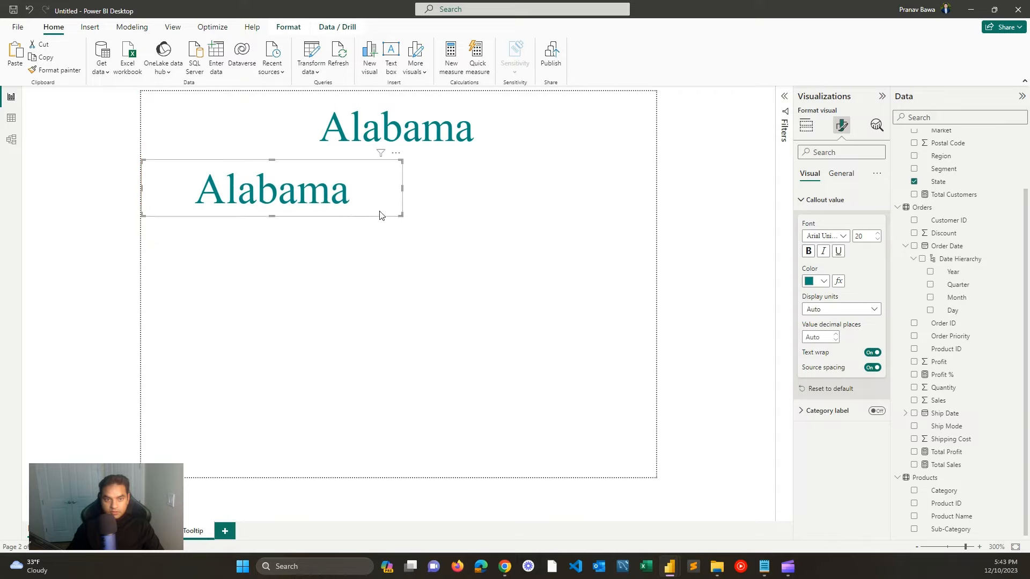
{"action": "left_click_drag", "start_coordinate": [402, 221], "coordinate": [309, 225]}
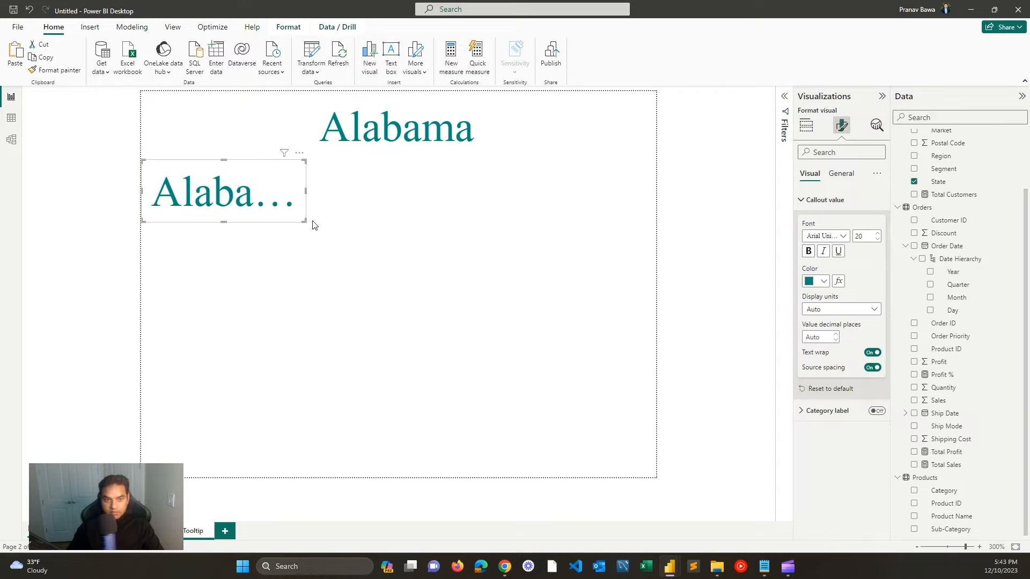
{"action": "left_click", "coordinate": [864, 240]}
{"action": "type", "text": "14"}
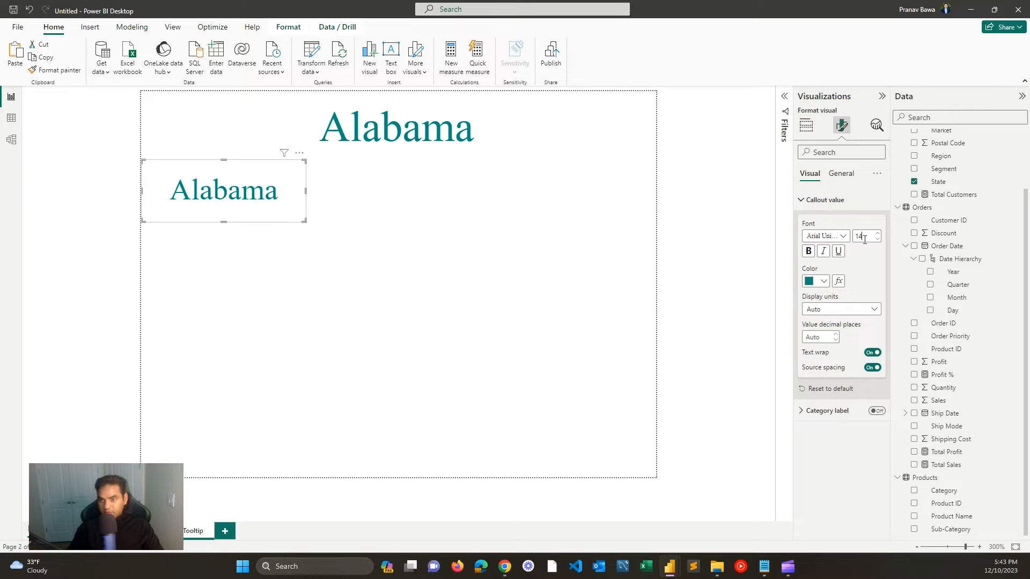
Step: Duplicate the smaller card twice and space the three small cards in a row beneath the State card
{"action": "left_click_drag", "start_coordinate": [295, 222], "coordinate": [433, 204]}
{"action": "key", "text": "ctrl+c"}
{"action": "key", "text": "ctrl+v"}
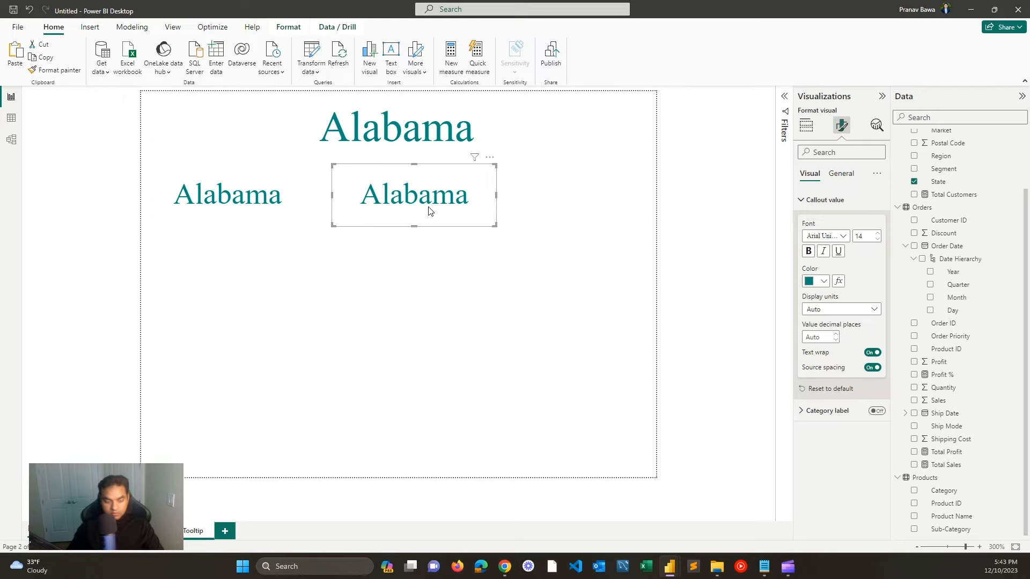
{"action": "key", "text": "ctrl+v"}
{"action": "left_click_drag", "start_coordinate": [300, 211], "coordinate": [622, 214]}
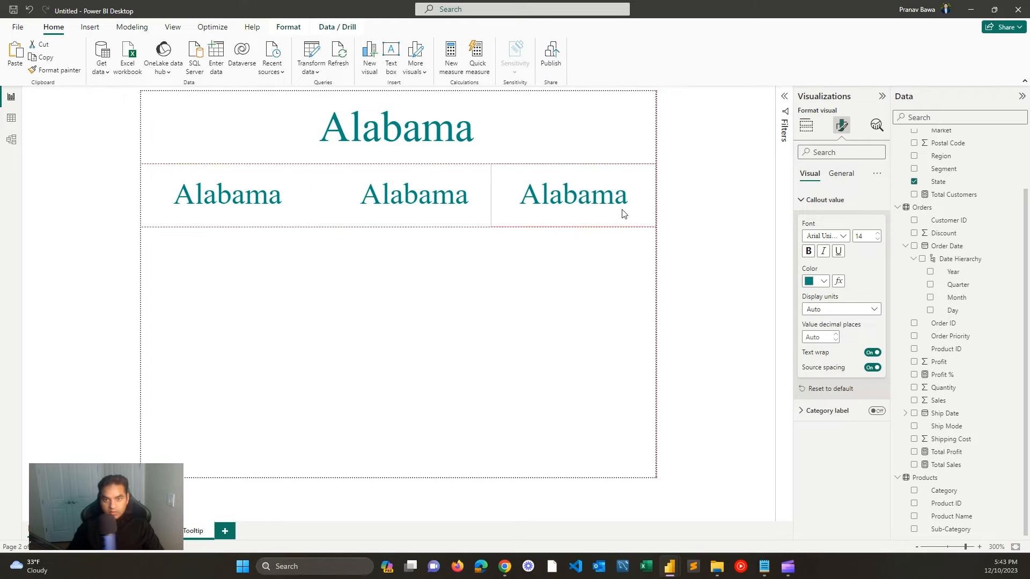
{"action": "left_click_drag", "start_coordinate": [420, 199], "coordinate": [392, 198]}
{"action": "left_click_drag", "start_coordinate": [531, 207], "coordinate": [523, 207]}
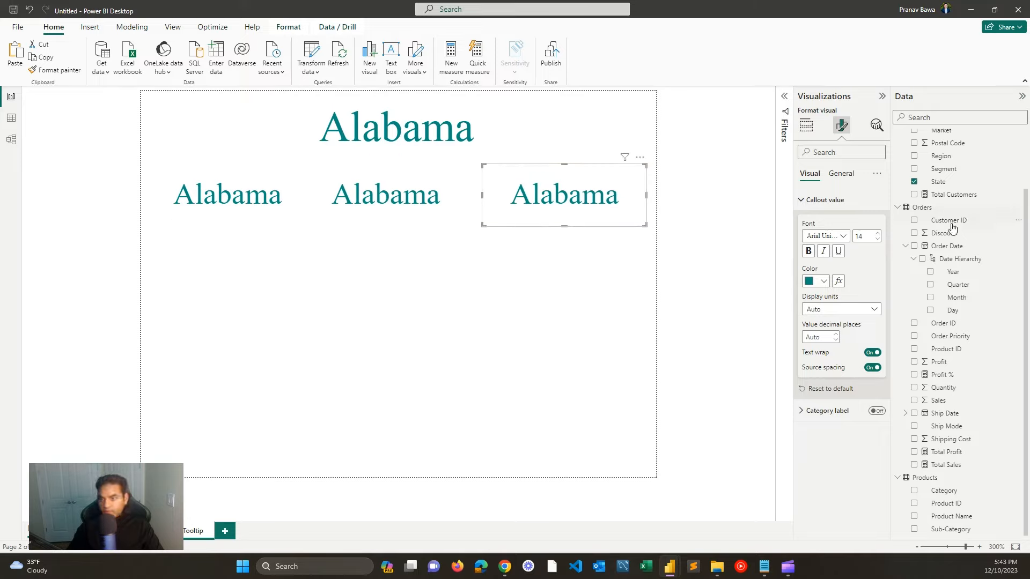
Step: Replace State with Total Sales in the first small card and with Total Profit in the middle one
{"action": "left_click", "coordinate": [256, 194]}
{"action": "left_click", "coordinate": [815, 134]}
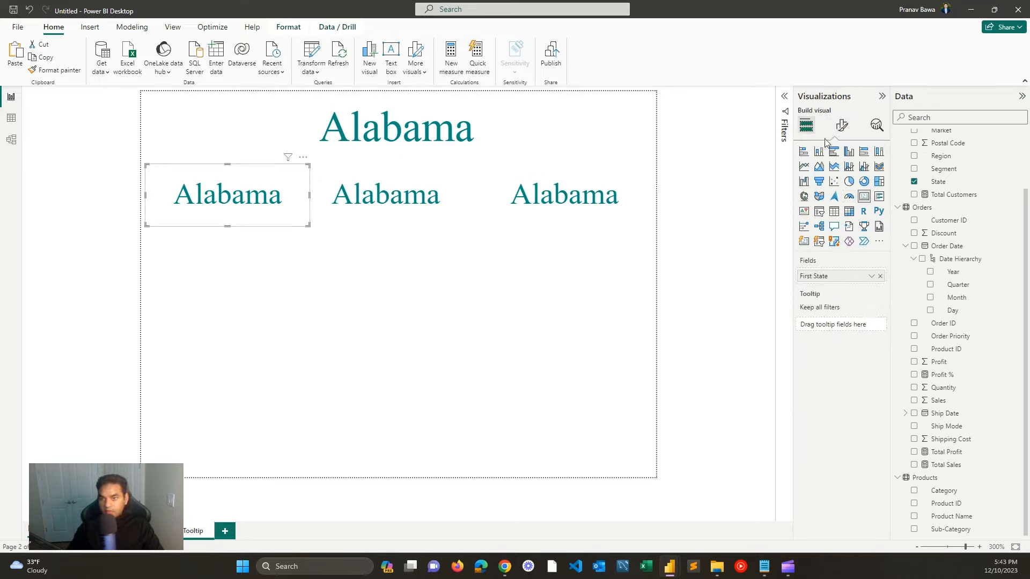
{"action": "left_click", "coordinate": [879, 275]}
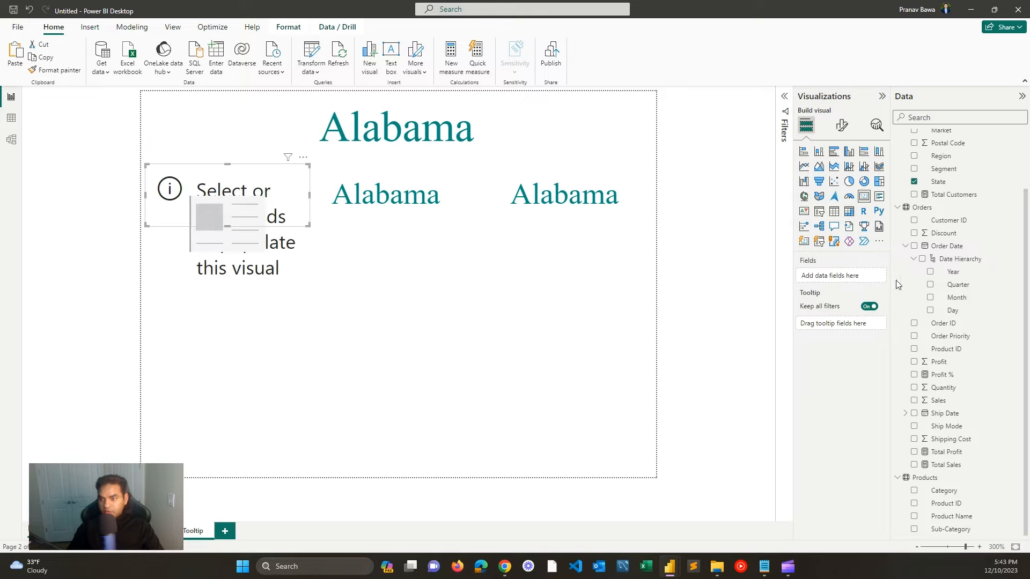
{"action": "left_click", "coordinate": [913, 465]}
{"action": "left_click", "coordinate": [444, 190]}
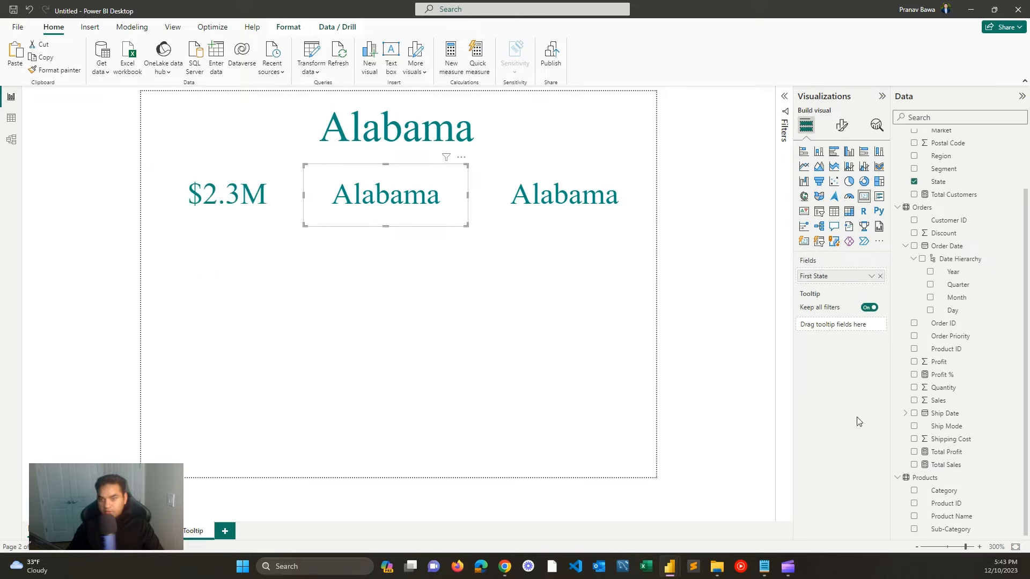
{"action": "left_click", "coordinate": [880, 276]}
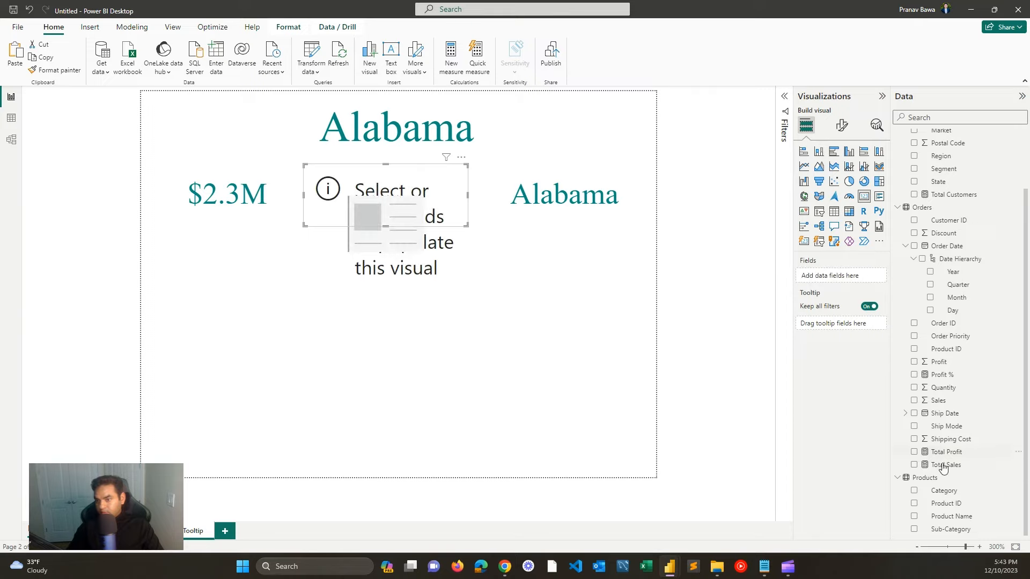
{"action": "left_click", "coordinate": [914, 452]}
Step: Remove the State field from the third small card and collapse the Order Date hierarchy in the Orders table
{"action": "key", "text": "Tab"}
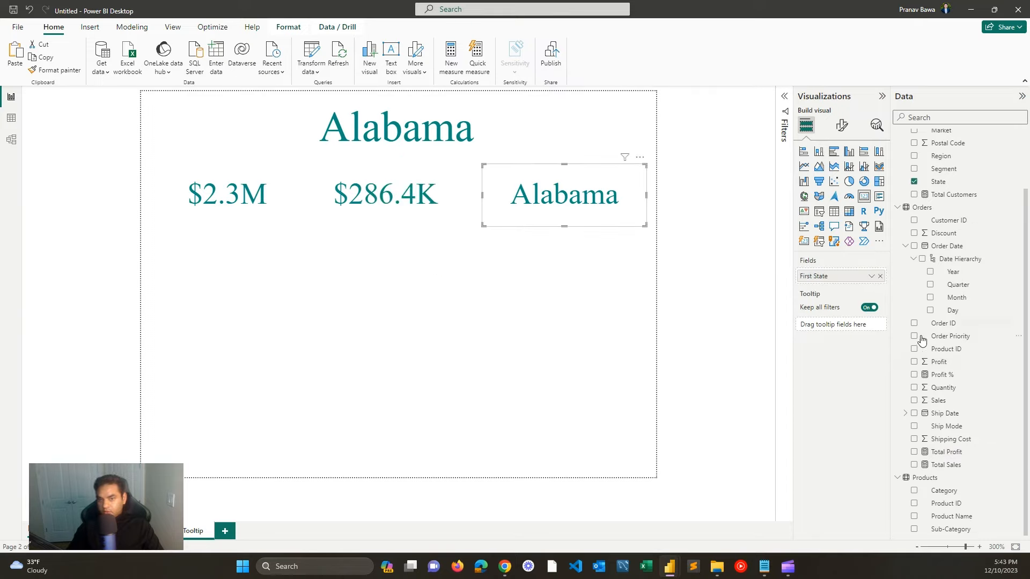
{"action": "left_click", "coordinate": [880, 277]}
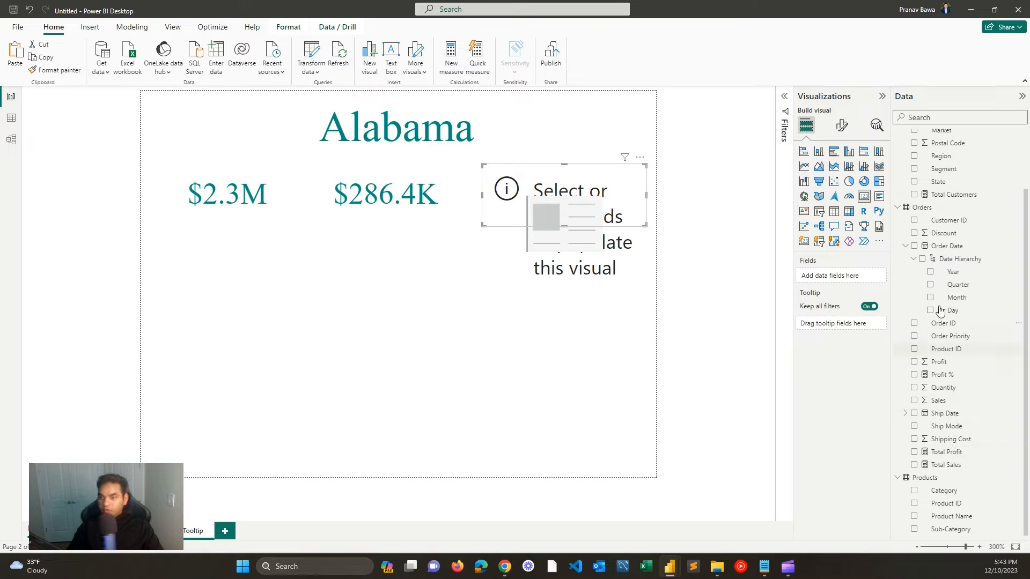
{"action": "left_click", "coordinate": [906, 248]}
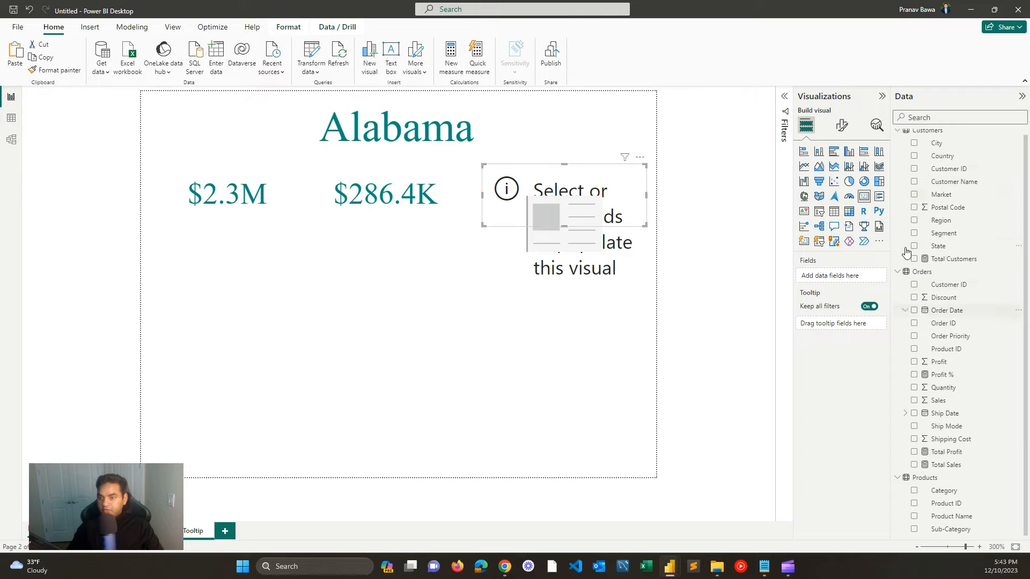
Step: Create the measure Total Orders = DISTINCTCOUNT(Orders[Order ID]) in the Orders table and add it to the third small card
{"action": "right_click", "coordinate": [943, 337]}
{"action": "key", "text": "Escape"}
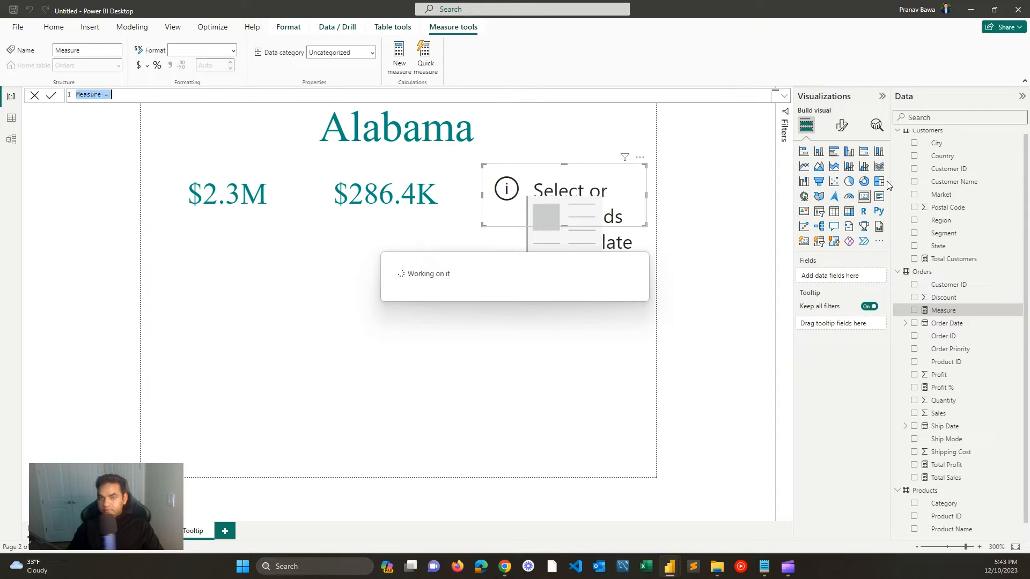
{"action": "type", "text": "Total"}
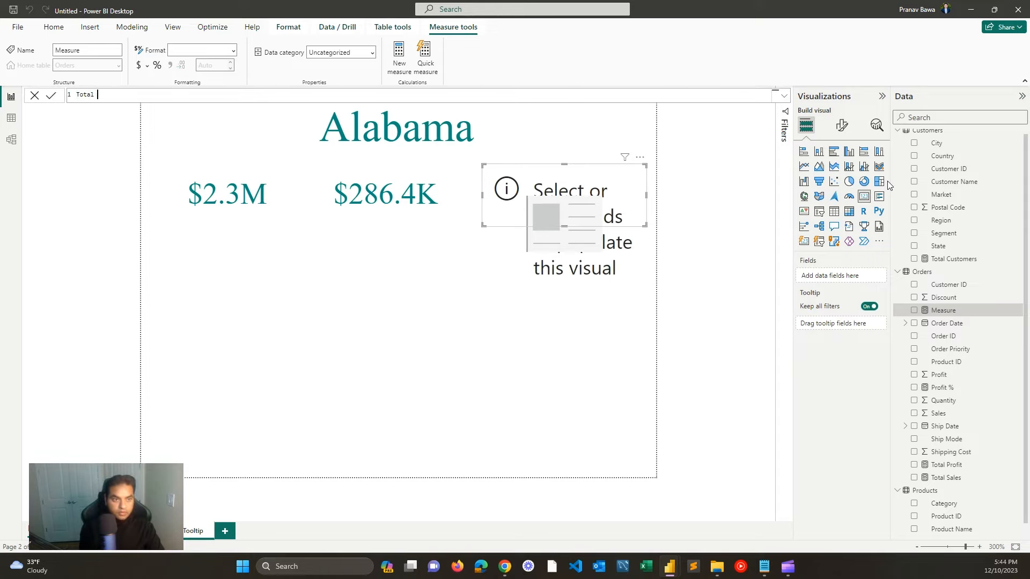
{"action": "type", "text": " Orders = DIST"}
{"action": "key", "text": "Down"}
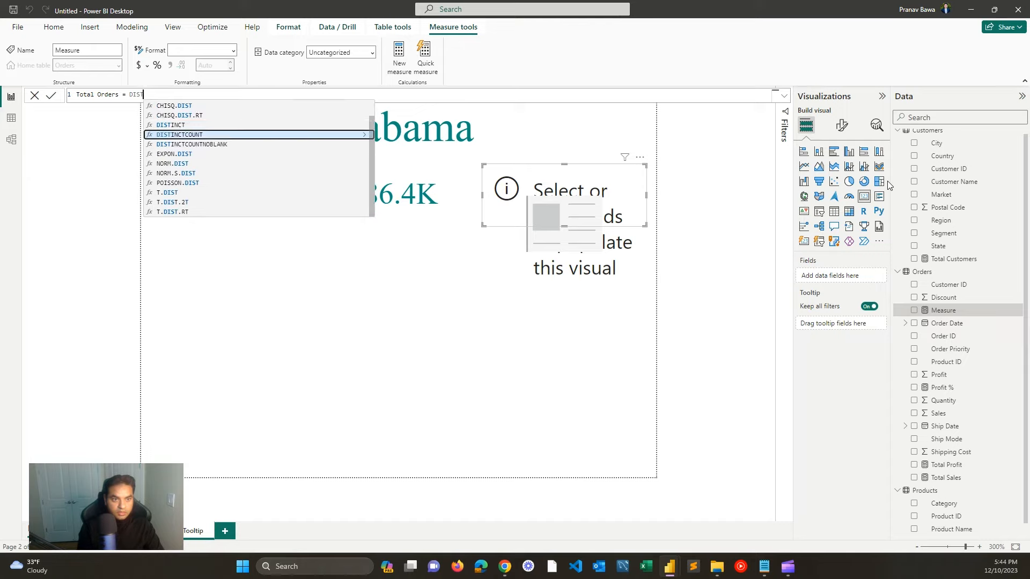
{"action": "key", "text": "Tab"}
{"action": "type", "text": "Order"}
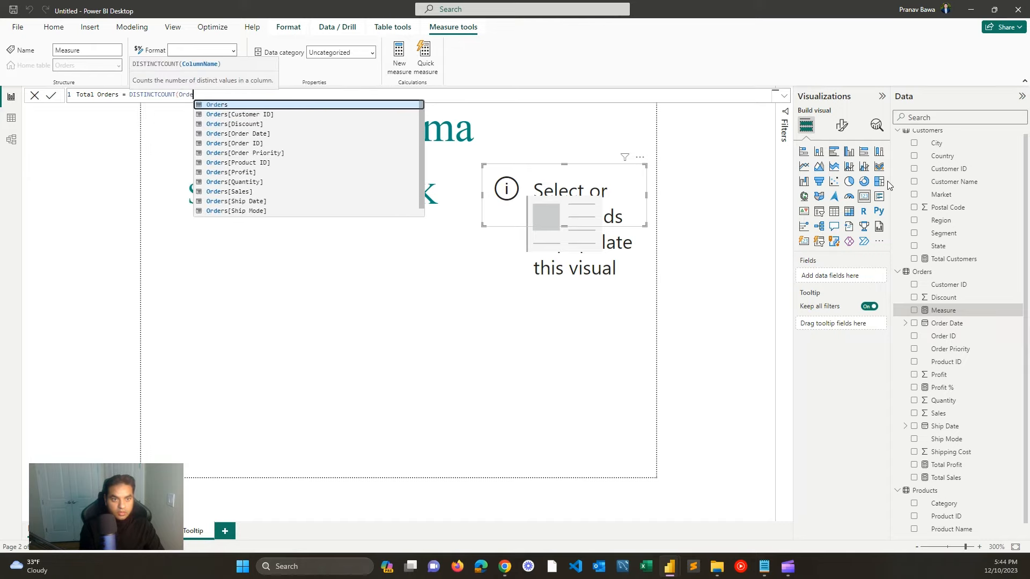
{"action": "key", "text": "BackSpace"}
{"action": "key", "text": "Down"}
{"action": "key", "text": "Down"}
{"action": "key", "text": "Down"}
{"action": "key", "text": "Down"}
{"action": "key", "text": "Tab"}
{"action": "type", "text": ")"}
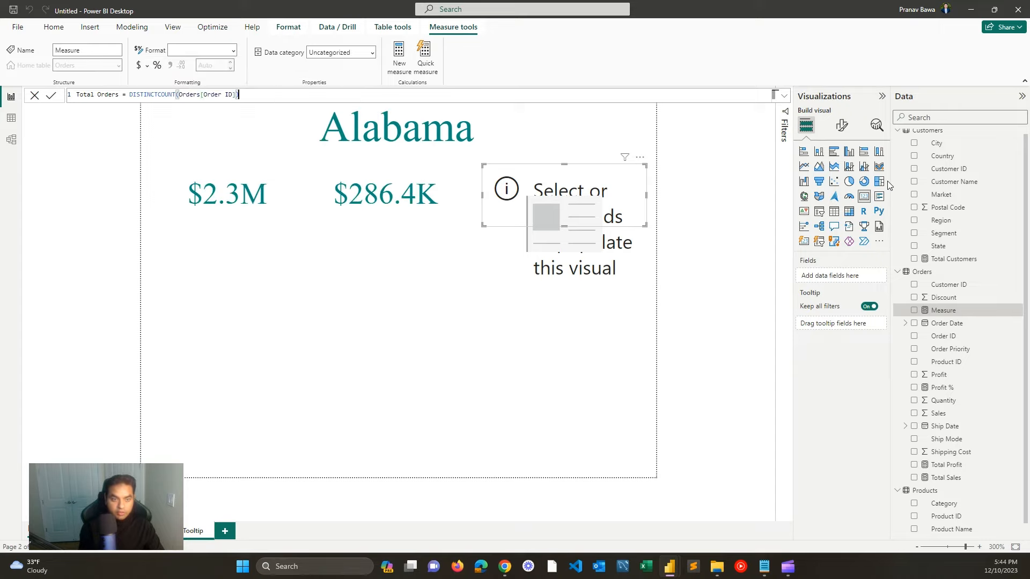
{"action": "key", "text": "Return"}
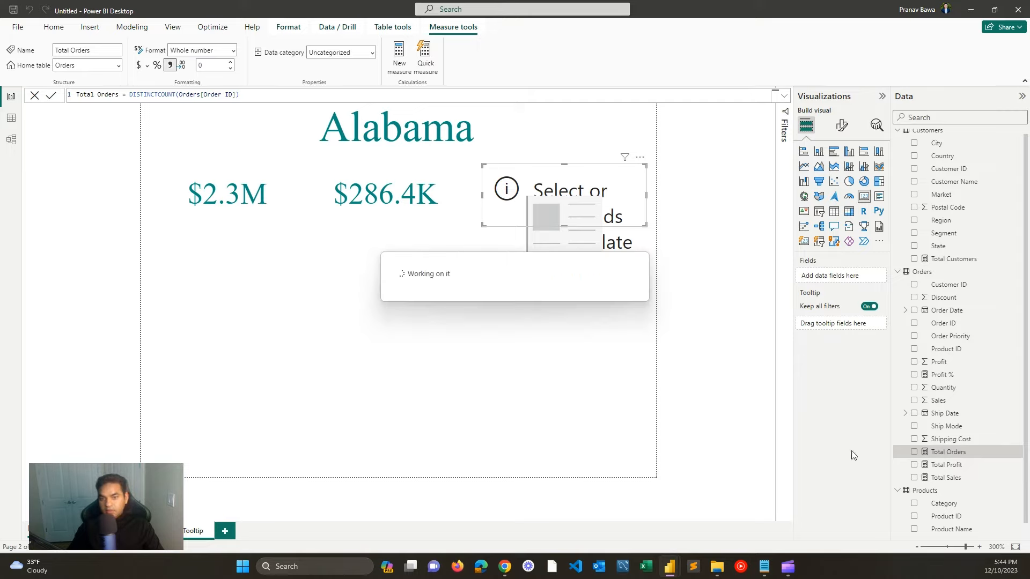
{"action": "left_click", "coordinate": [914, 454]}
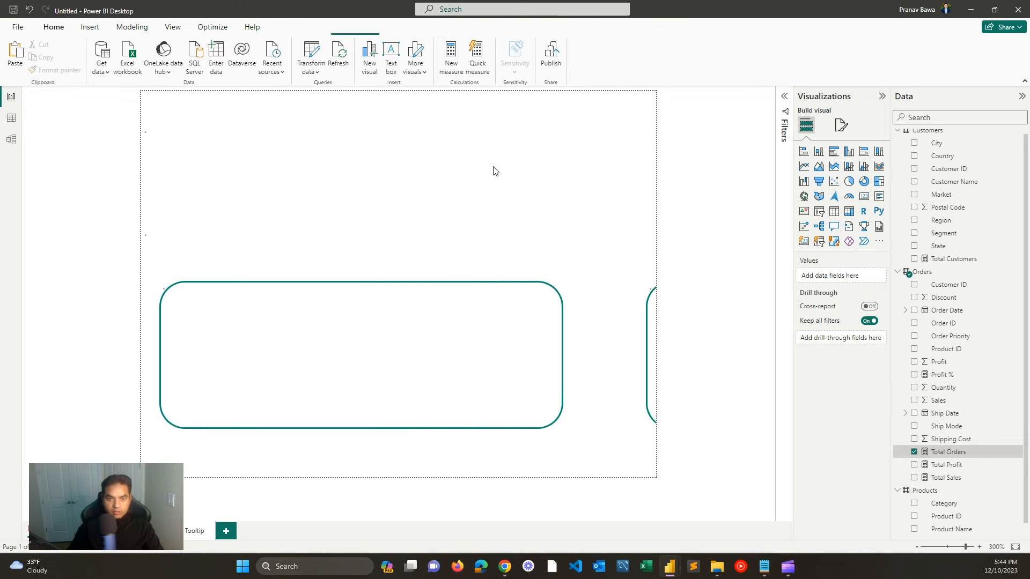
{"action": "left_click", "coordinate": [917, 547]}
{"action": "left_click", "coordinate": [917, 547]}
{"action": "left_click", "coordinate": [916, 547]}
{"action": "left_click", "coordinate": [916, 547]}
{"action": "left_click", "coordinate": [916, 547]}
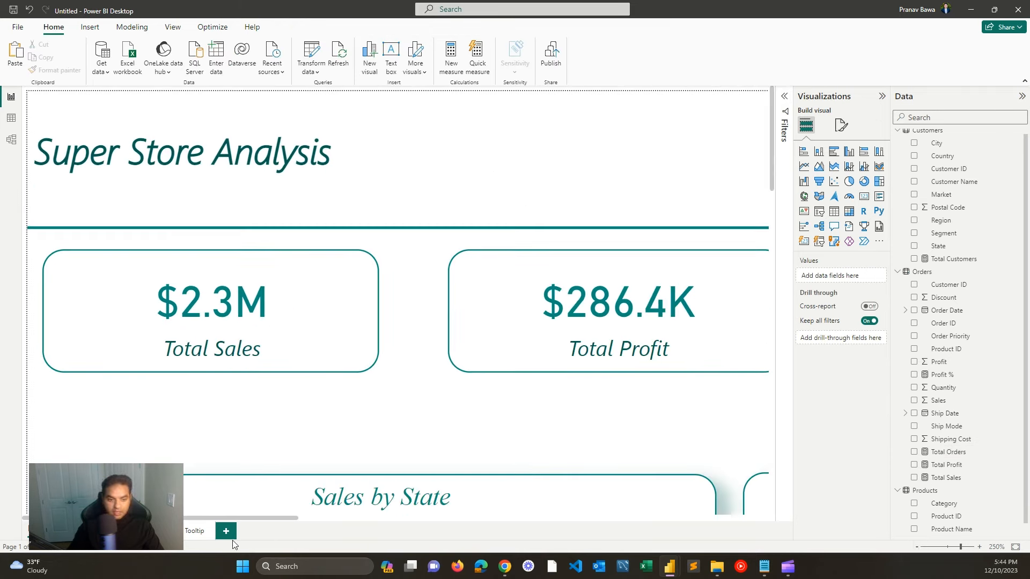
{"action": "left_click", "coordinate": [195, 531]}
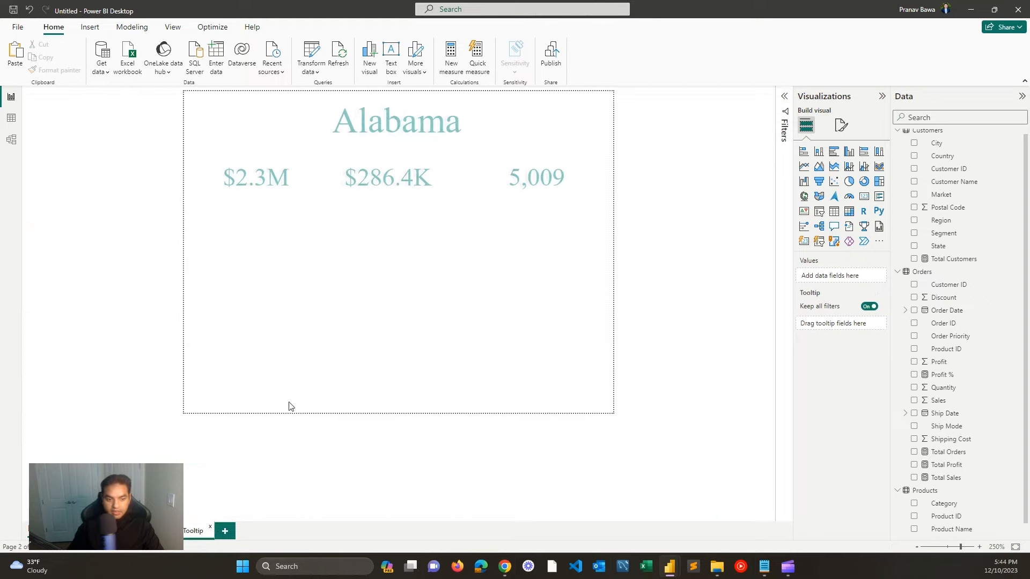
{"action": "left_click", "coordinate": [979, 547]}
{"action": "left_click", "coordinate": [979, 547]}
{"action": "left_click", "coordinate": [979, 547]}
{"action": "left_click", "coordinate": [979, 547]}
{"action": "left_click", "coordinate": [979, 547]}
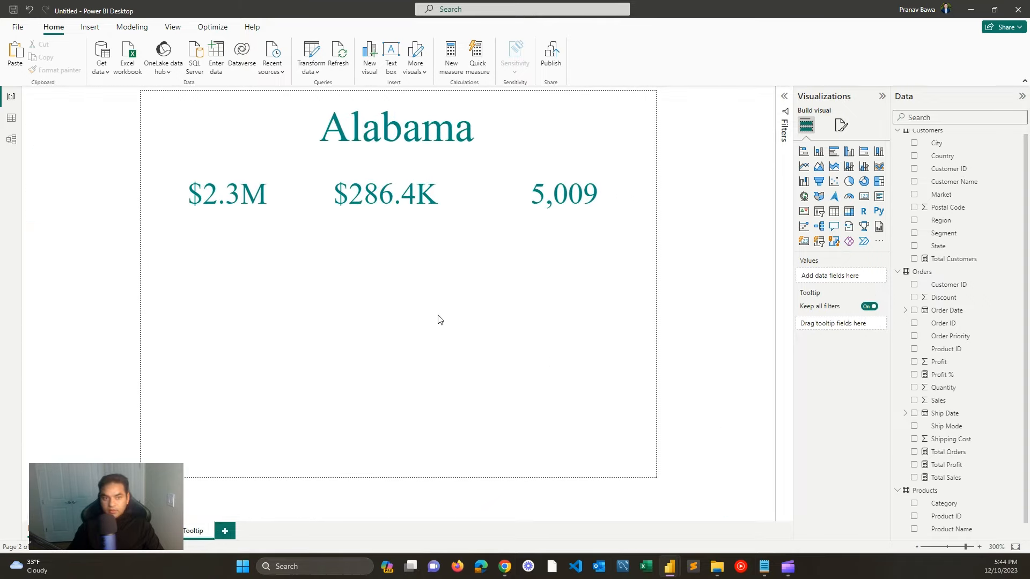
Step: Show the Total Sales card's category label in dark teal at font size 8 and make the card taller to fit it
{"action": "left_click", "coordinate": [238, 211]}
{"action": "left_click", "coordinate": [841, 125]}
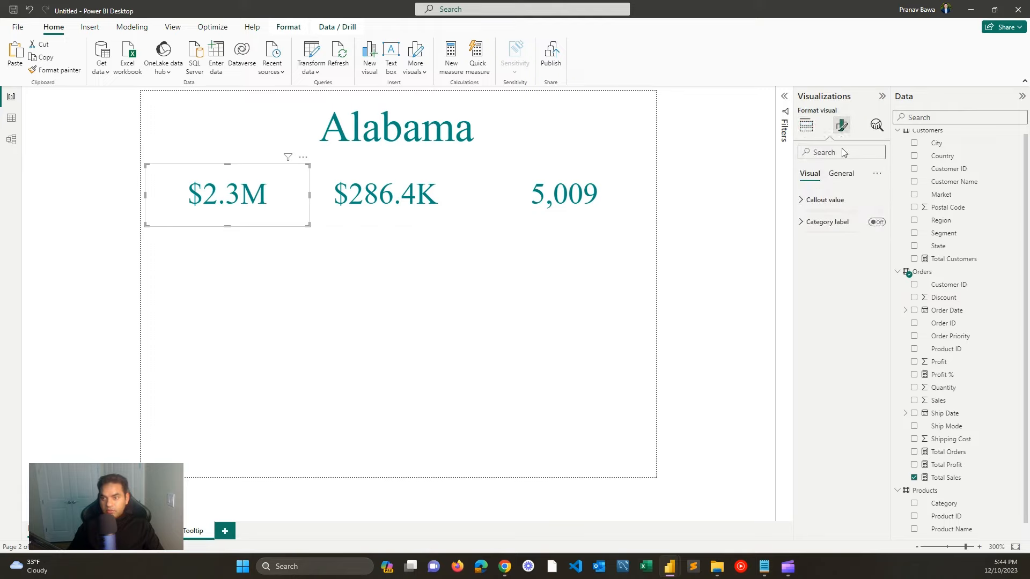
{"action": "left_click", "coordinate": [876, 222]}
{"action": "left_click", "coordinate": [829, 224]}
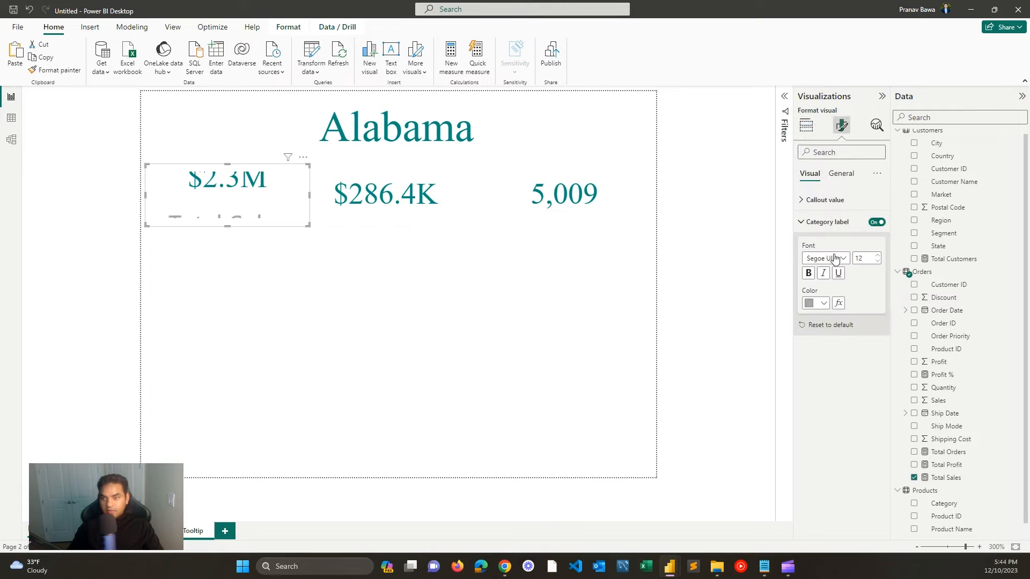
{"action": "left_click", "coordinate": [814, 303]}
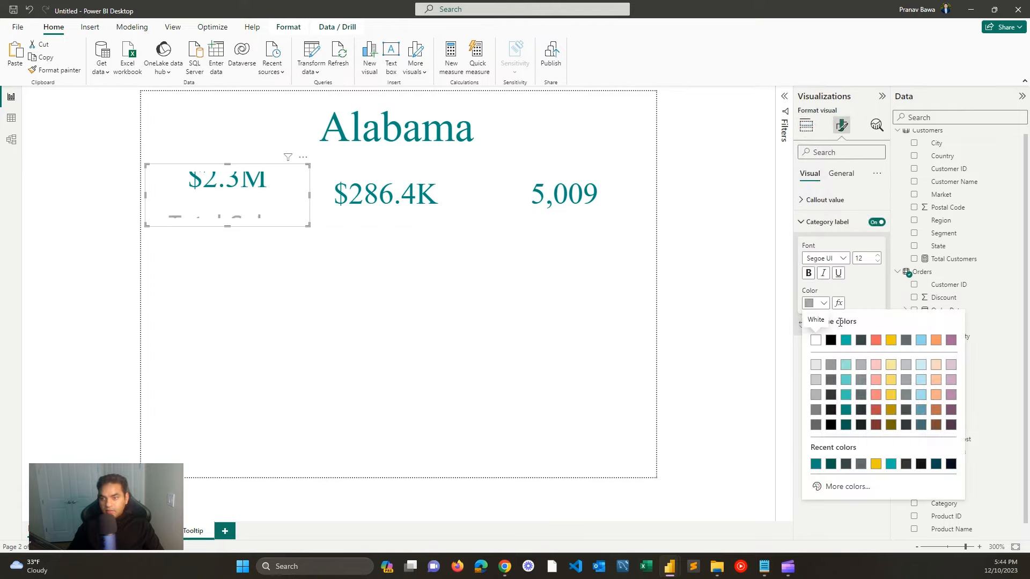
{"action": "left_click", "coordinate": [846, 411]}
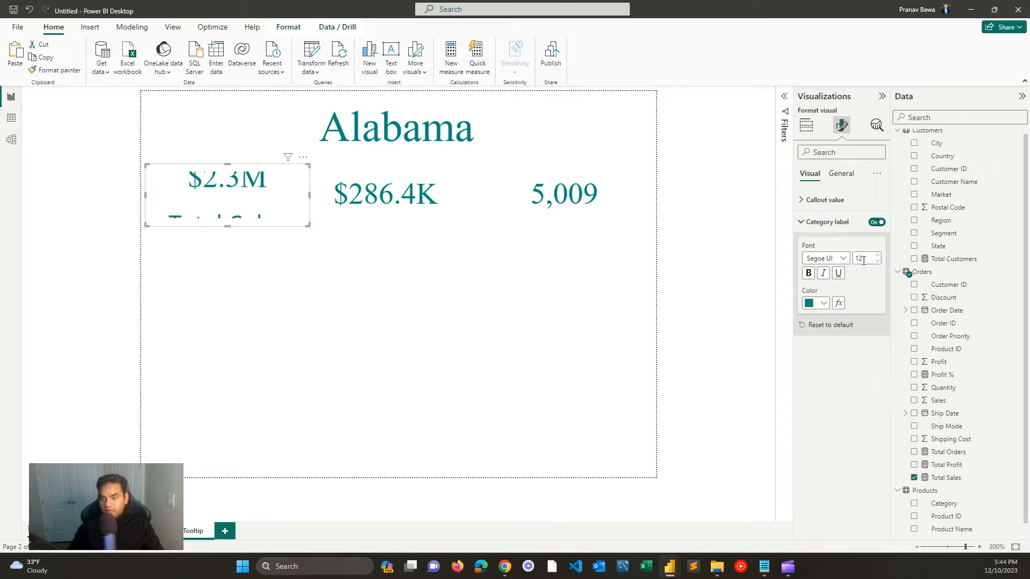
{"action": "type", "text": "8"}
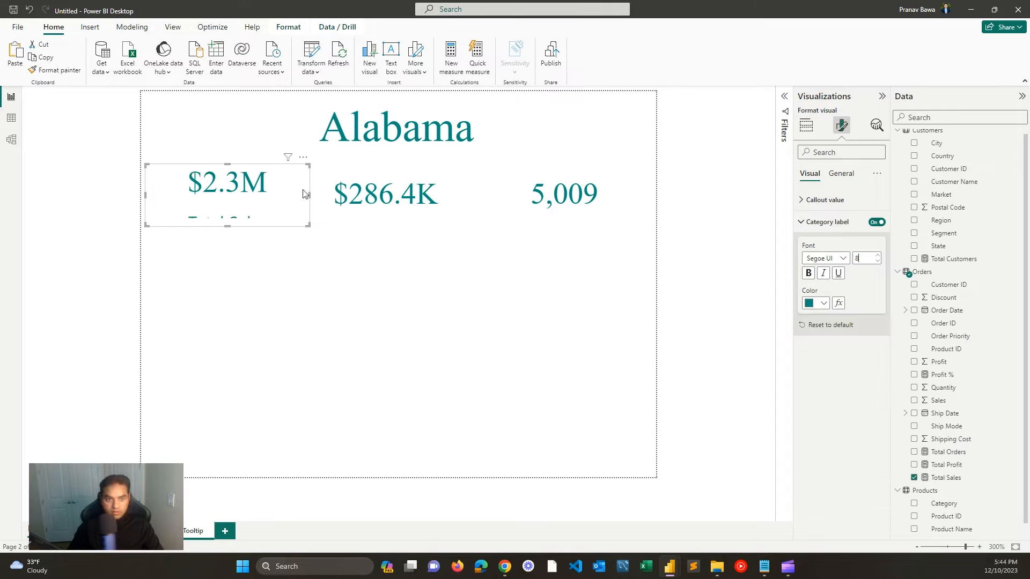
{"action": "left_click_drag", "start_coordinate": [306, 225], "coordinate": [309, 248]}
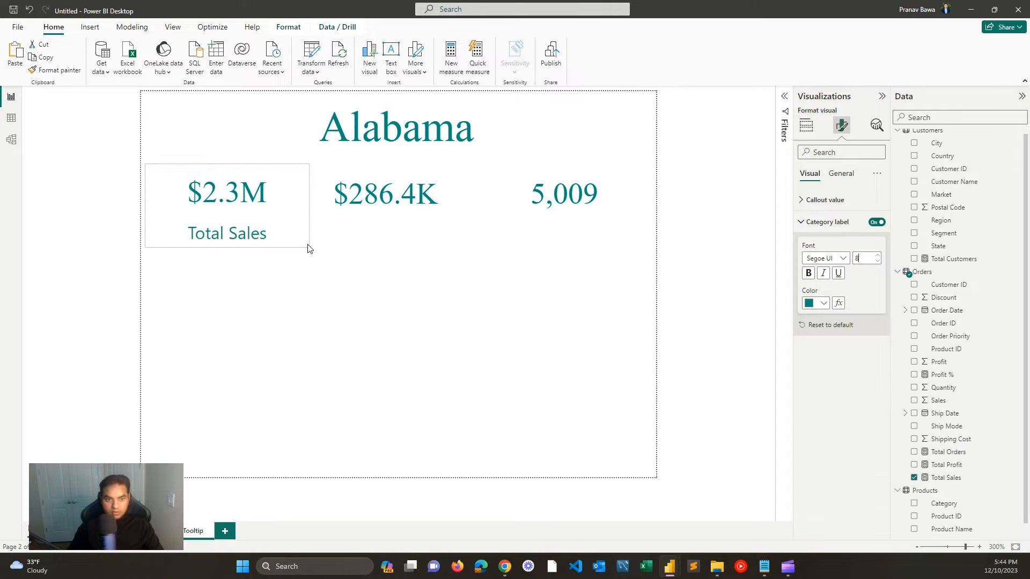
Step: Show the Total Profit card's category label at font size 8 in dark teal and make the card taller to fit it
{"action": "left_click", "coordinate": [378, 207]}
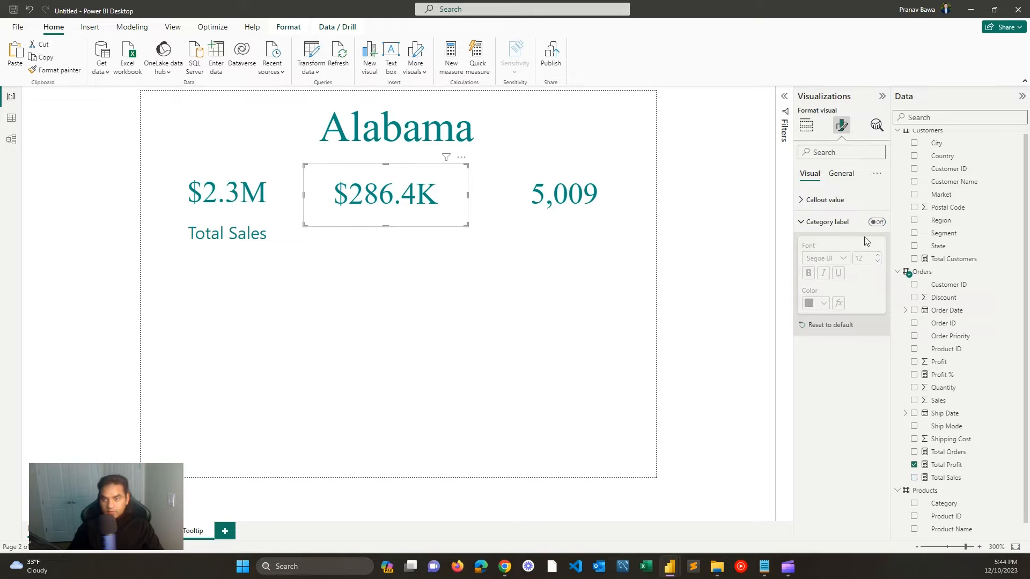
{"action": "left_click", "coordinate": [878, 222]}
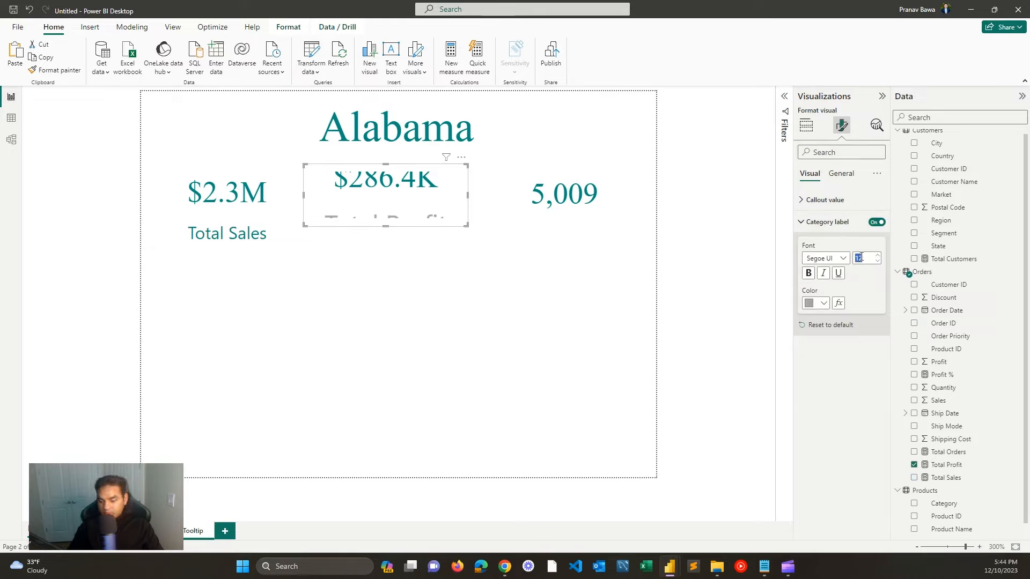
{"action": "type", "text": "8"}
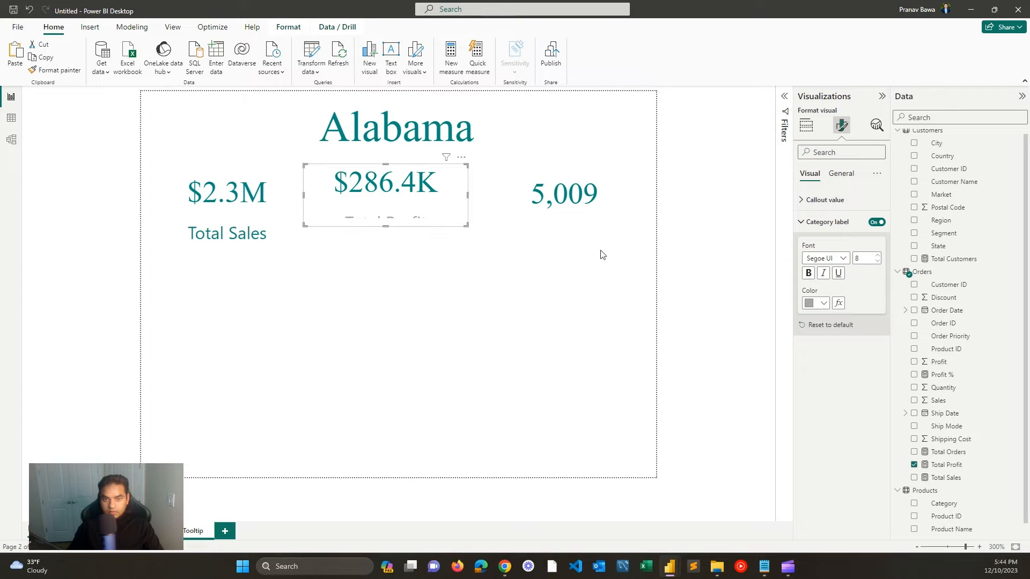
{"action": "left_click", "coordinate": [817, 303]}
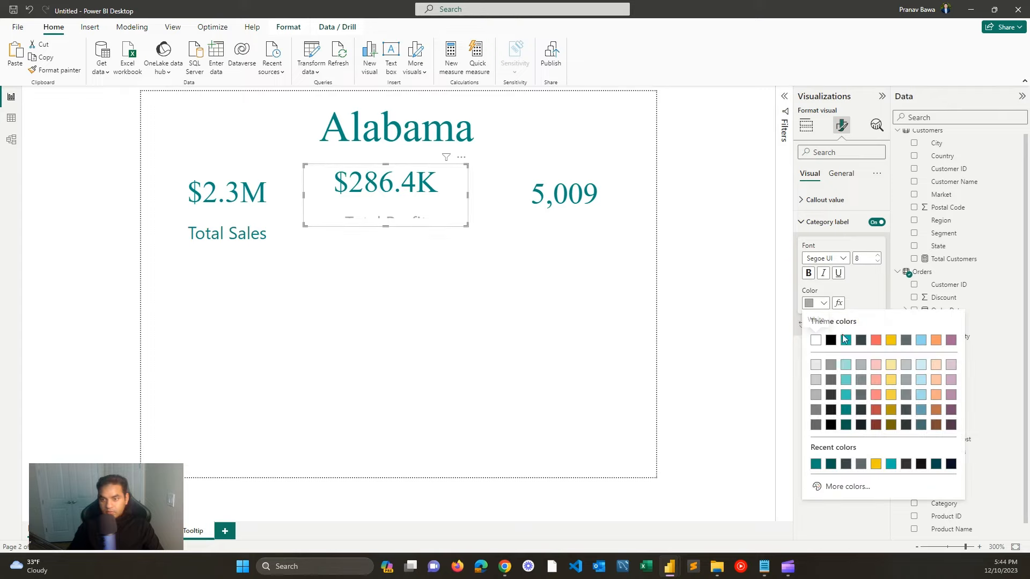
{"action": "left_click", "coordinate": [846, 410]}
{"action": "left_click_drag", "start_coordinate": [468, 230], "coordinate": [471, 243]}
Step: Show the Total Orders card's category label in dark teal at font size 8 and make the card taller to fit it
{"action": "left_click", "coordinate": [567, 191]}
{"action": "left_click", "coordinate": [877, 222]}
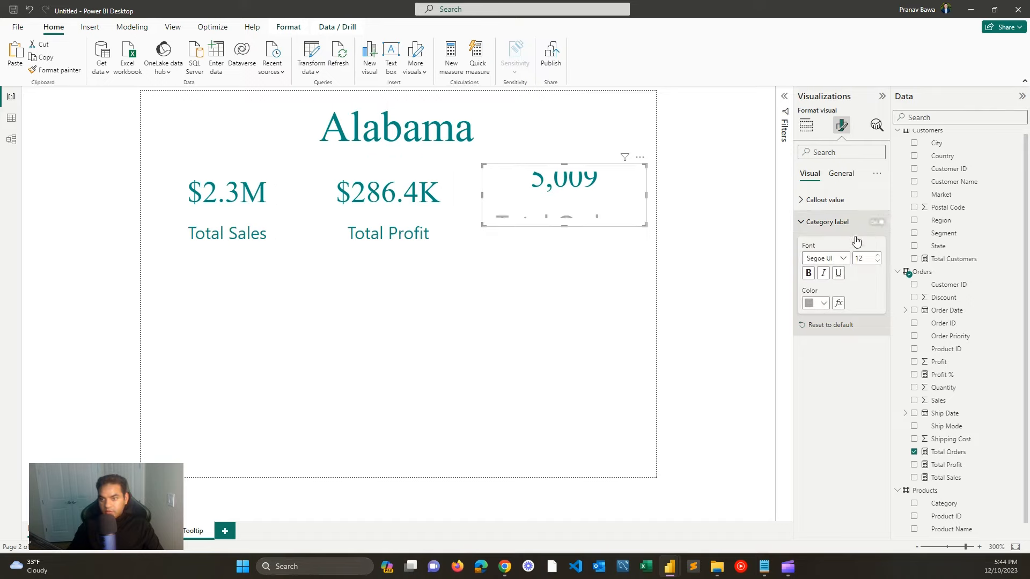
{"action": "left_click", "coordinate": [820, 305]}
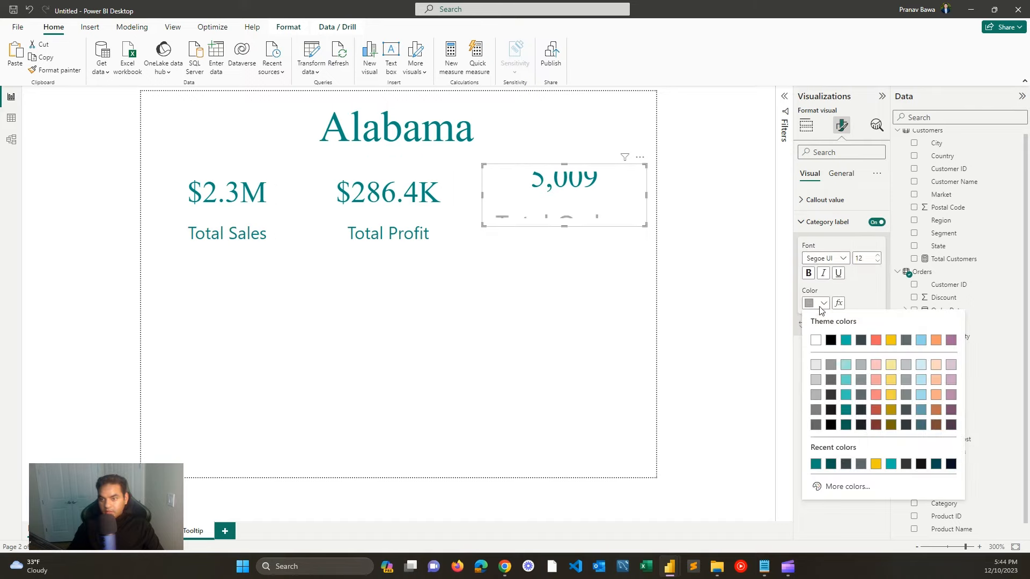
{"action": "left_click", "coordinate": [846, 409]}
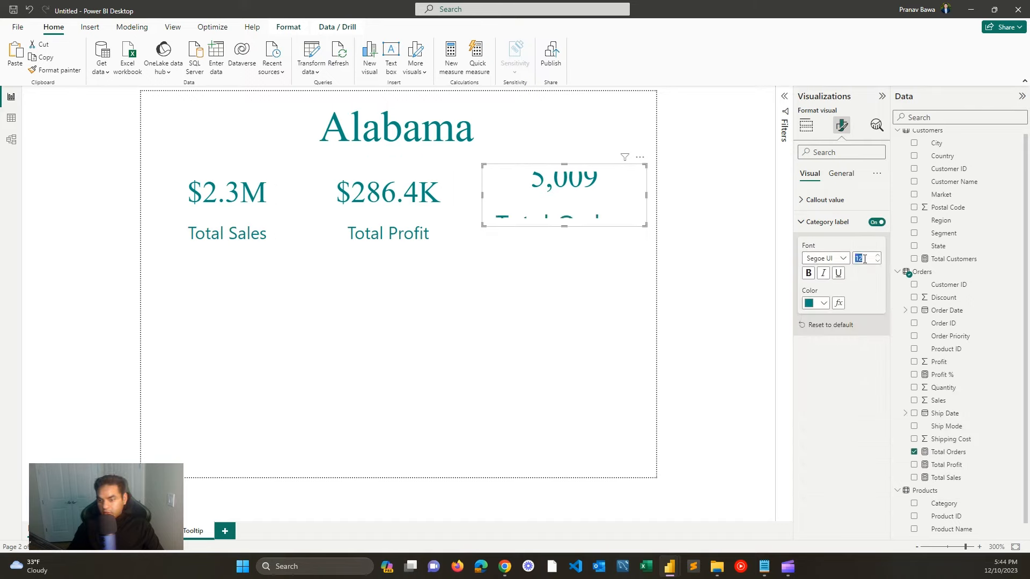
{"action": "type", "text": "8"}
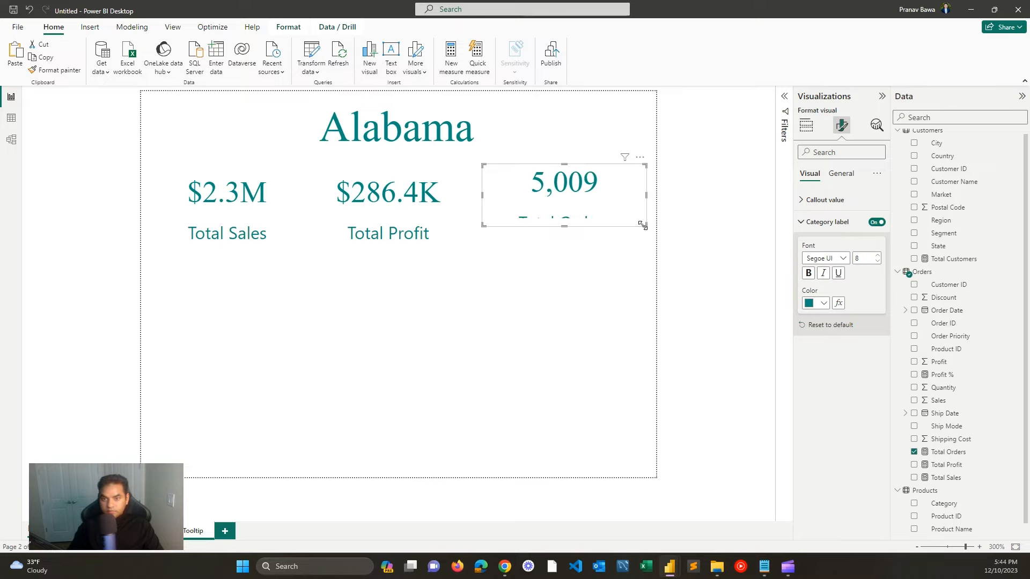
{"action": "left_click_drag", "start_coordinate": [641, 223], "coordinate": [642, 247]}
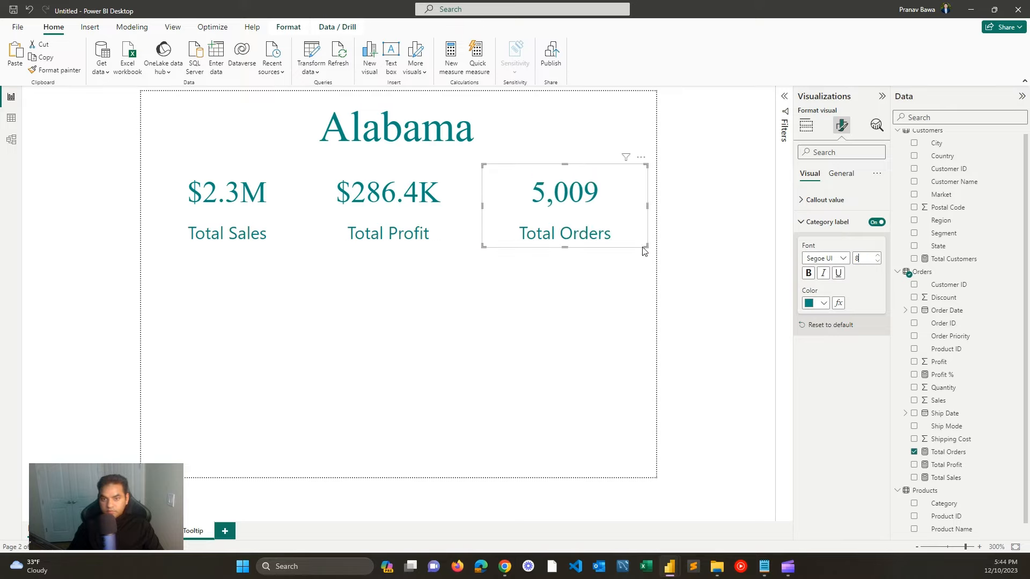
Step: Insert a table visual on the Tooltip page and fit it beneath the three small cards, spanning nearly the page width
{"action": "left_click", "coordinate": [264, 340]}
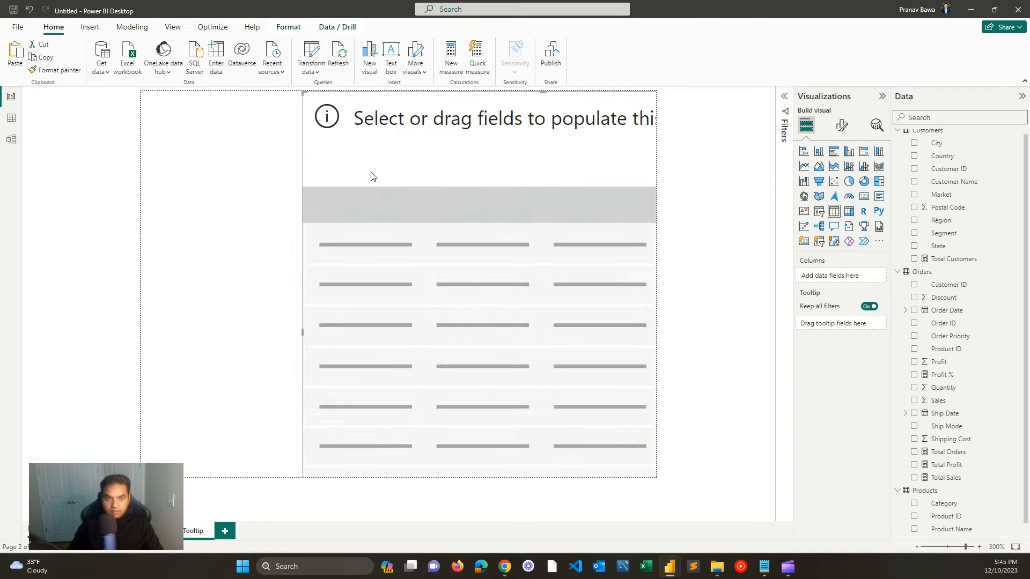
{"action": "left_click_drag", "start_coordinate": [308, 97], "coordinate": [164, 337]}
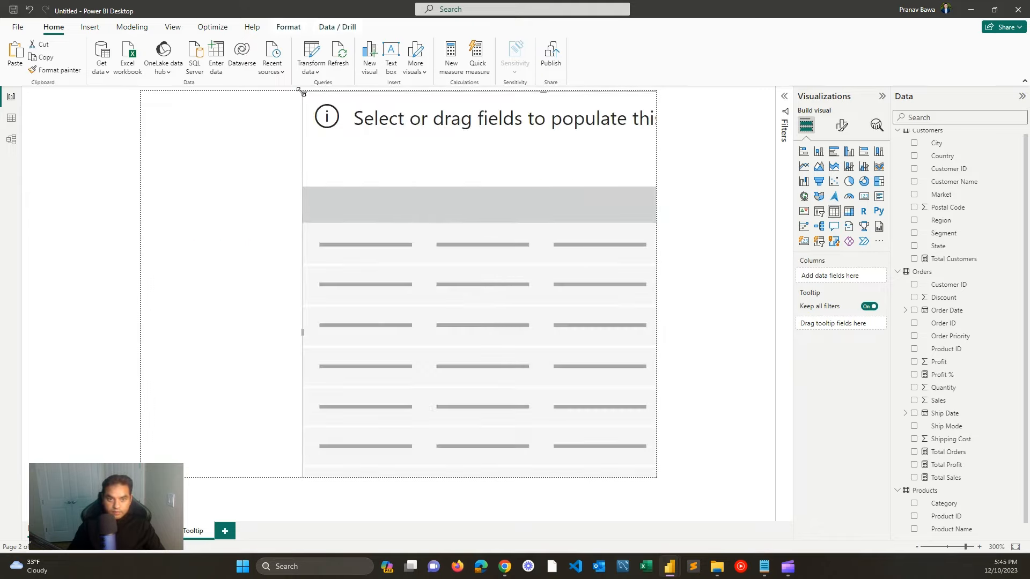
{"action": "left_click_drag", "start_coordinate": [303, 96], "coordinate": [514, 251]}
{"action": "left_click_drag", "start_coordinate": [548, 338], "coordinate": [244, 235]}
{"action": "left_click_drag", "start_coordinate": [213, 145], "coordinate": [168, 256]}
{"action": "left_click_drag", "start_coordinate": [481, 256], "coordinate": [642, 238]}
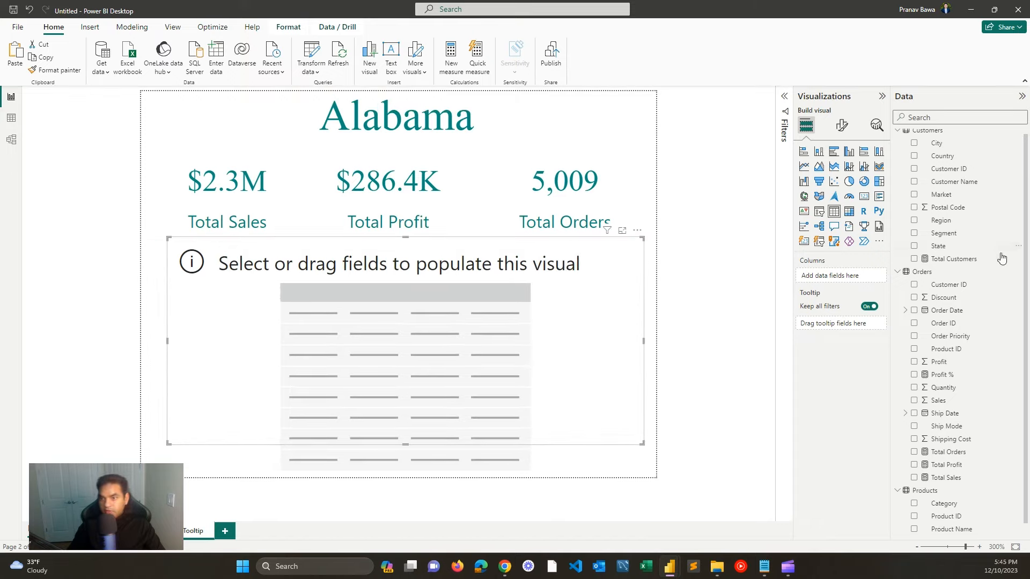
Step: Fill the Tooltip page's table with the City, Total Sales and Total Profit fields
{"action": "left_click", "coordinate": [914, 142]}
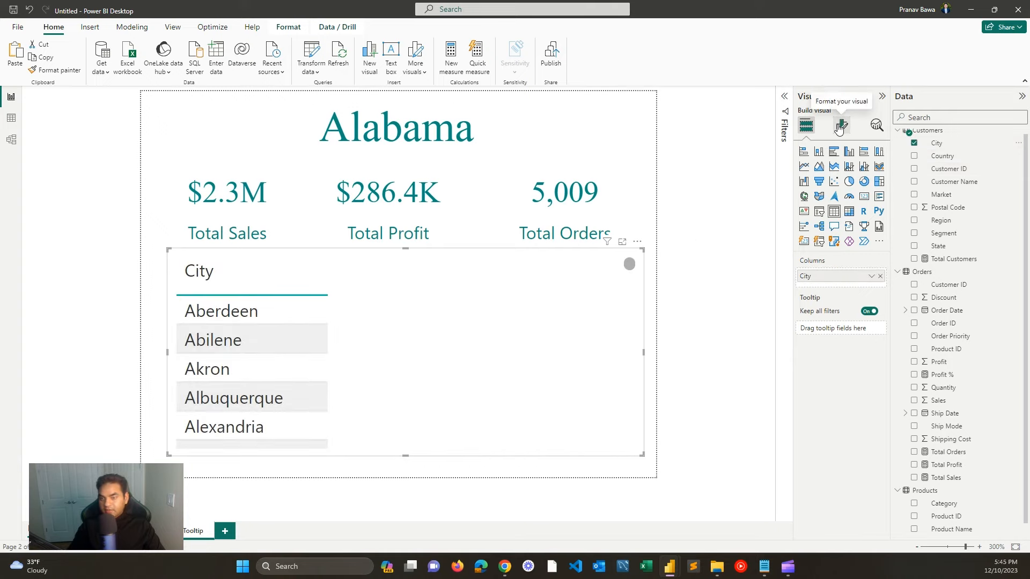
{"action": "left_click", "coordinate": [784, 97]}
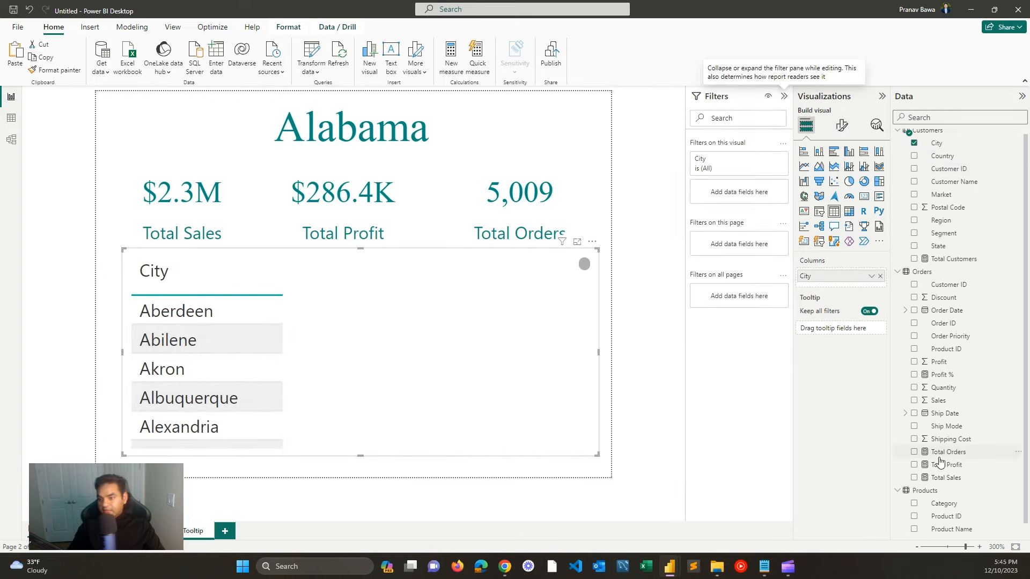
{"action": "left_click", "coordinate": [915, 478]}
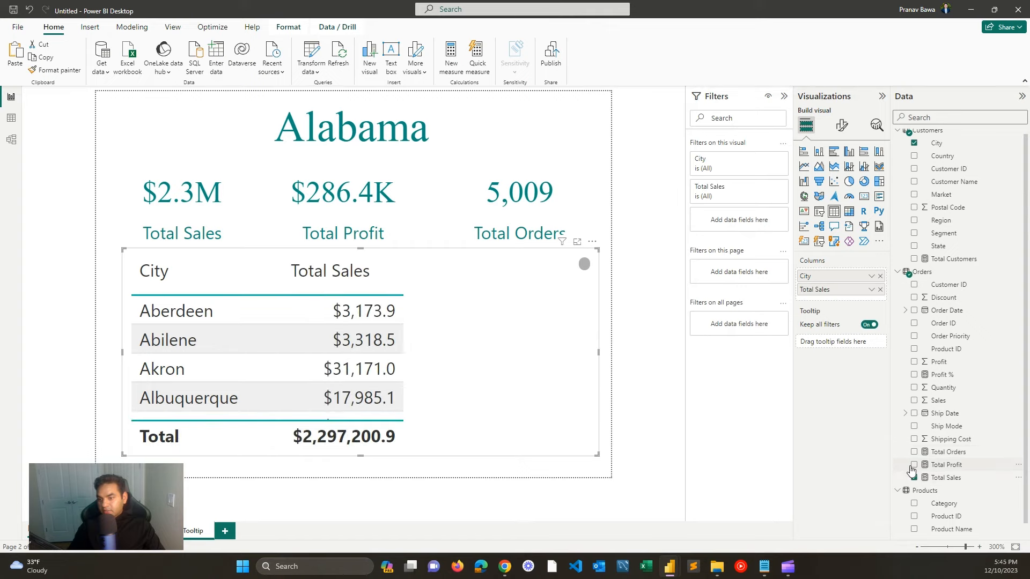
{"action": "left_click", "coordinate": [915, 465]}
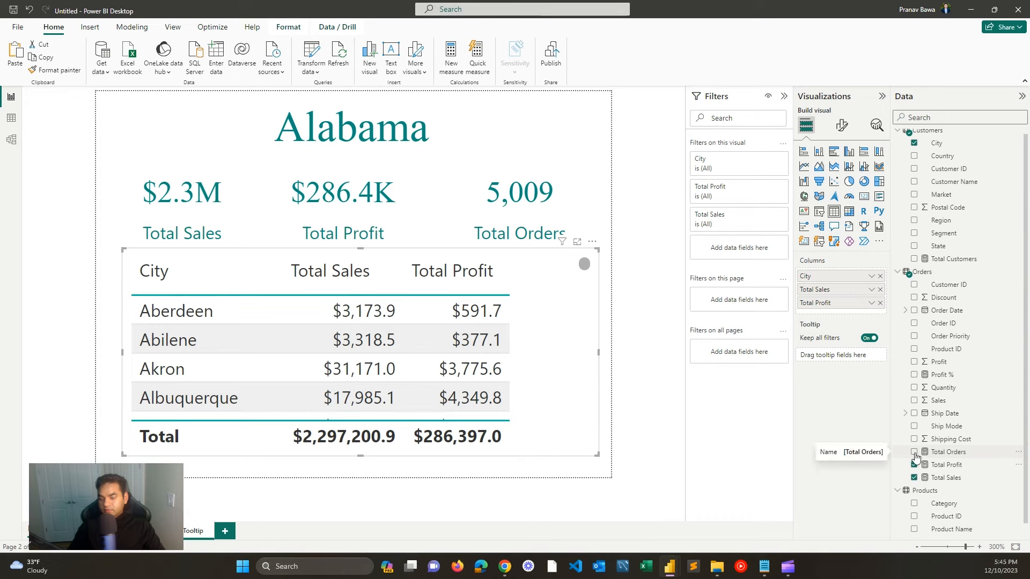
Step: Switch to the Superstore_v2 report in the browser, view New York's tooltip on the Sales by State map, and return to Power BI Desktop
{"action": "left_click", "coordinate": [499, 566]}
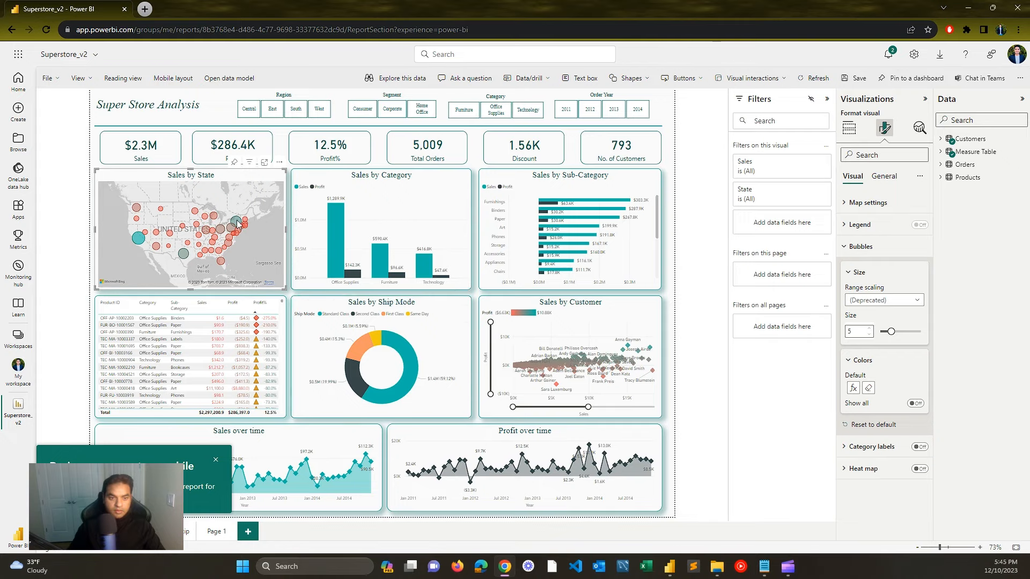
{"action": "mouse_move", "coordinate": [238, 225]}
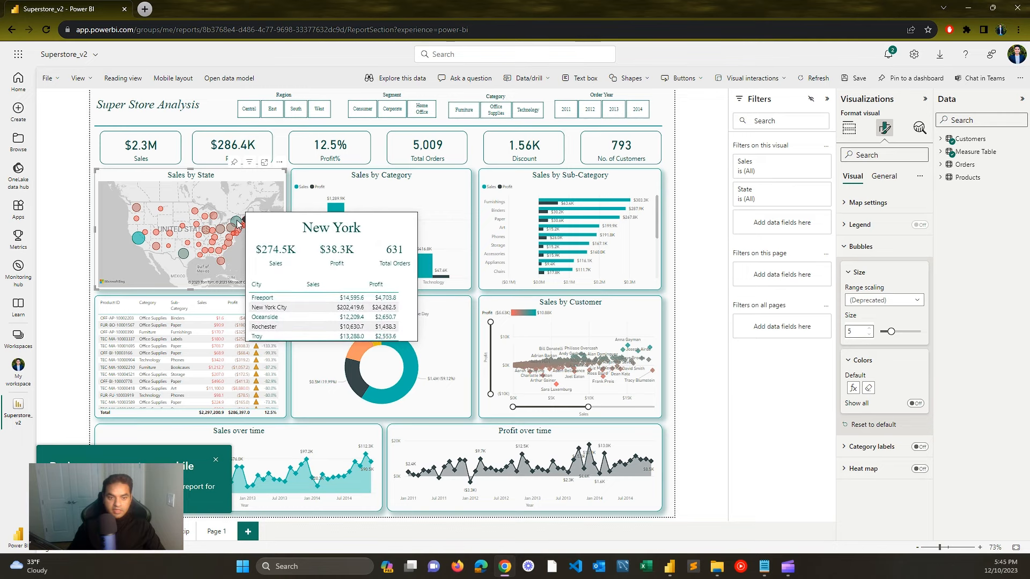
{"action": "left_click", "coordinate": [967, 8]}
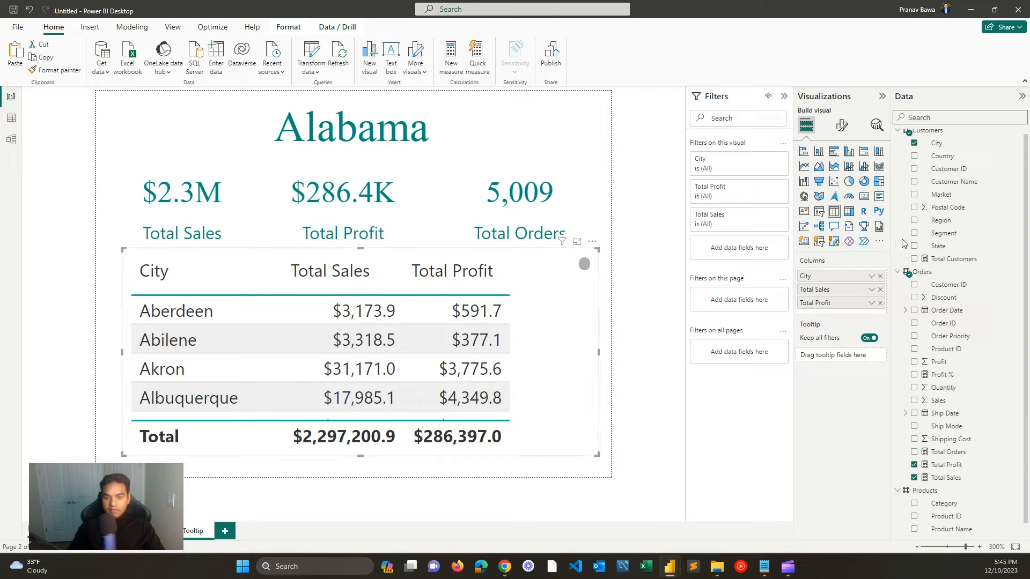
Step: Set the city table's column header text to dark teal
{"action": "left_click", "coordinate": [842, 125]}
{"action": "left_click", "coordinate": [830, 266]}
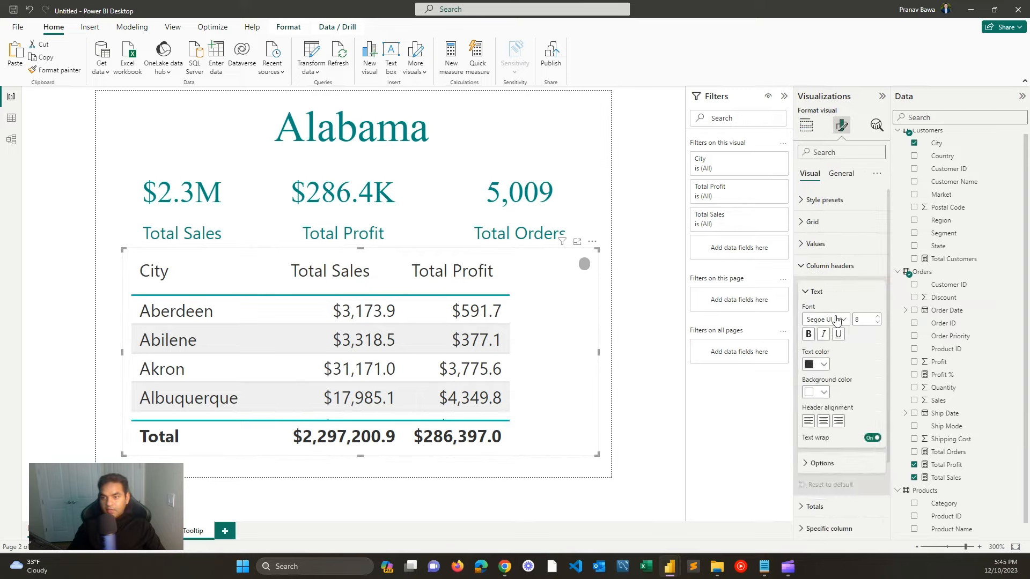
{"action": "left_click", "coordinate": [829, 320]}
{"action": "left_click", "coordinate": [849, 287]}
{"action": "left_click", "coordinate": [824, 364]}
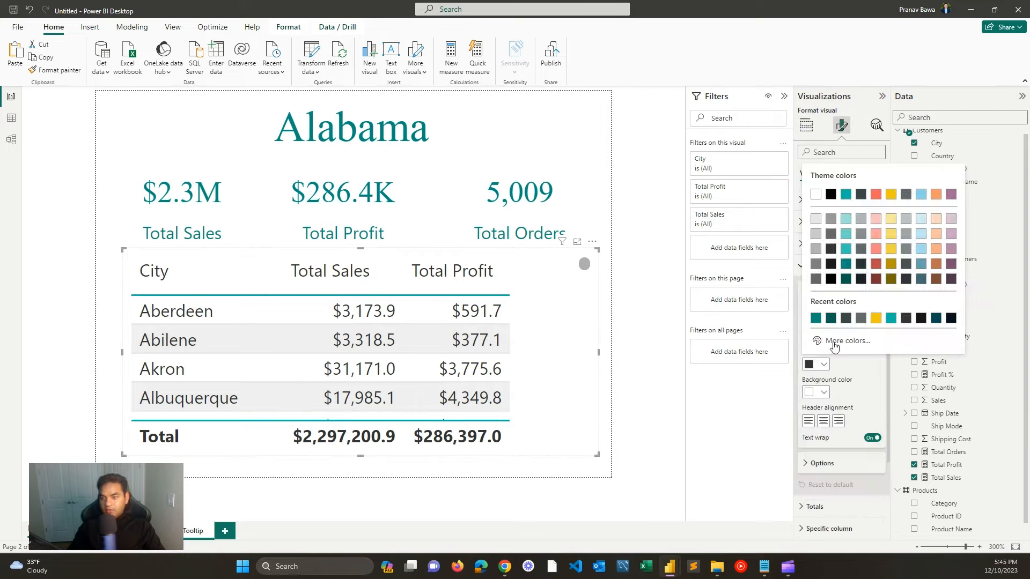
{"action": "left_click", "coordinate": [850, 266]}
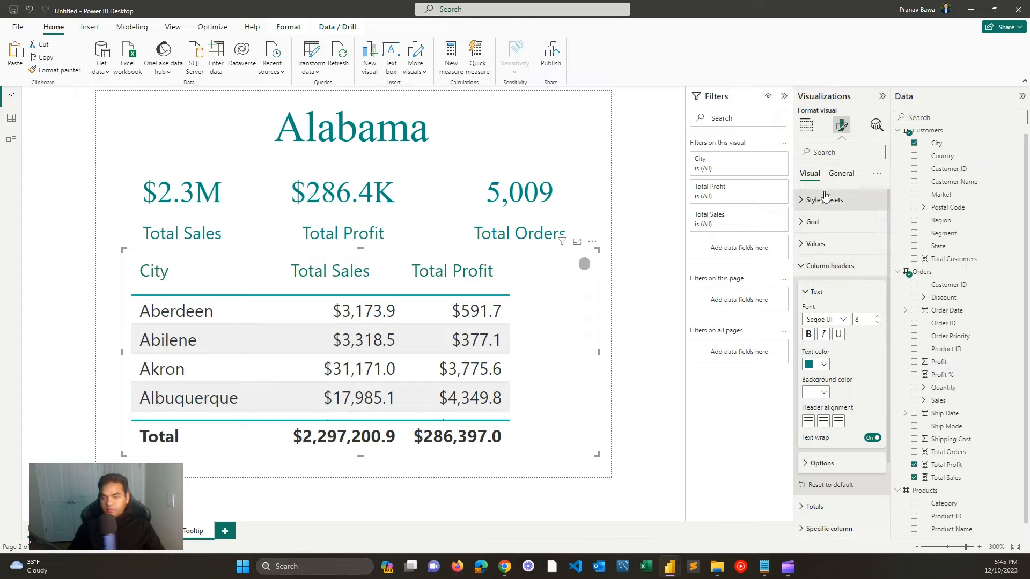
Step: Set both the text color and the alternate text color of the city table's values to dark teal
{"action": "left_click", "coordinate": [840, 173]}
{"action": "left_click", "coordinate": [809, 173]}
{"action": "left_click", "coordinate": [824, 199]}
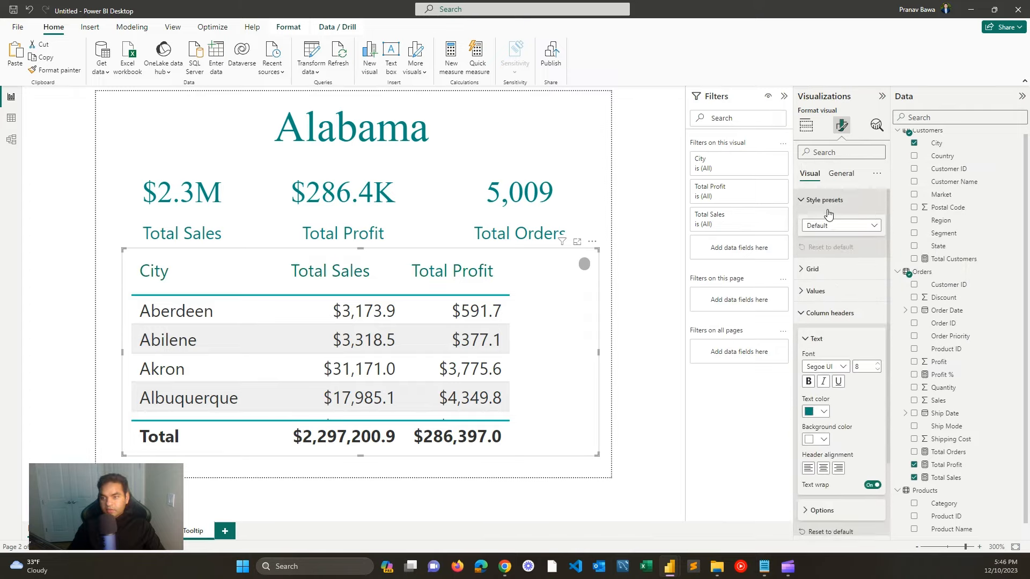
{"action": "left_click", "coordinate": [816, 291]}
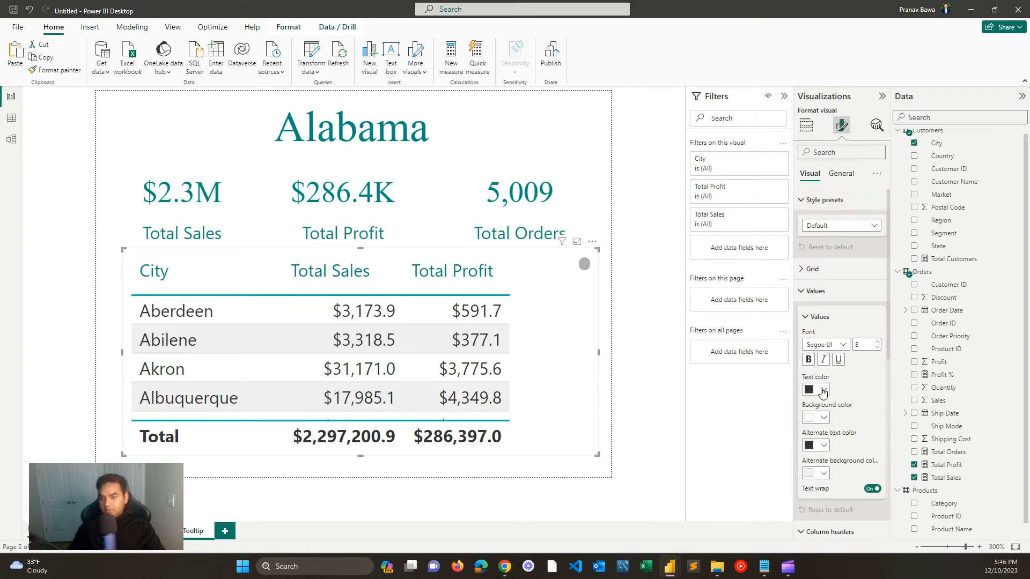
{"action": "left_click", "coordinate": [822, 390]}
{"action": "left_click", "coordinate": [847, 292]}
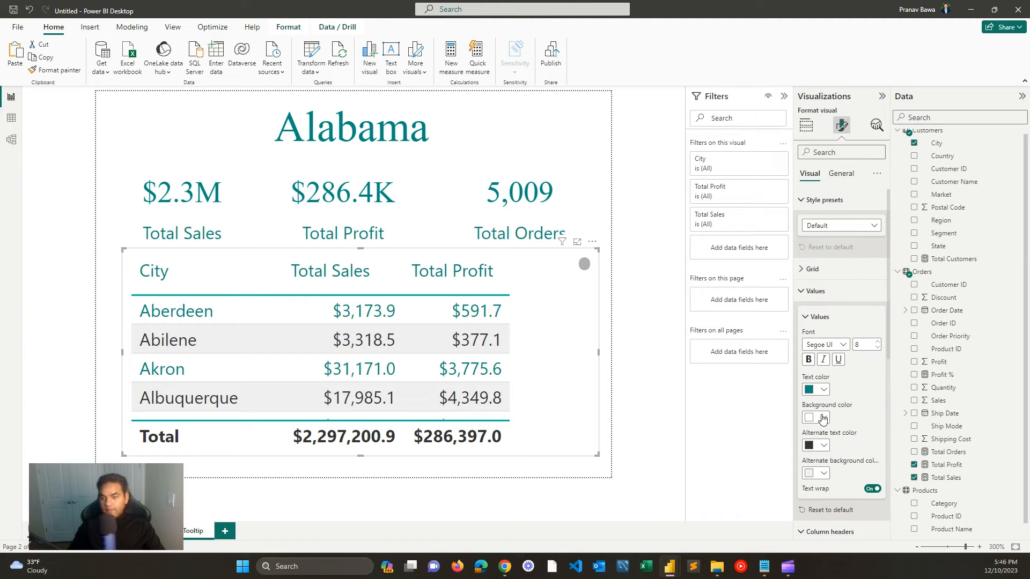
{"action": "left_click", "coordinate": [823, 446]}
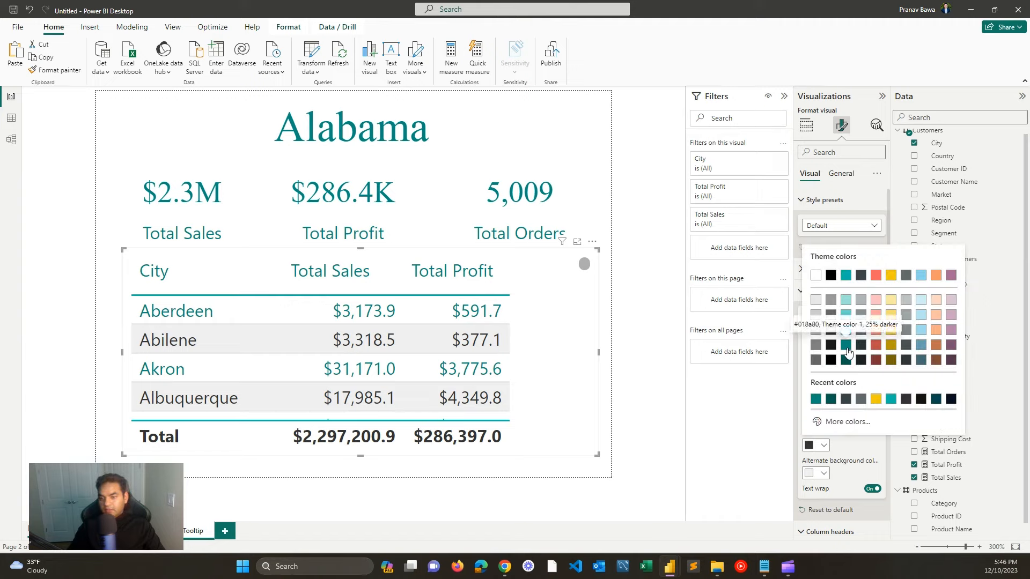
{"action": "left_click", "coordinate": [850, 355]}
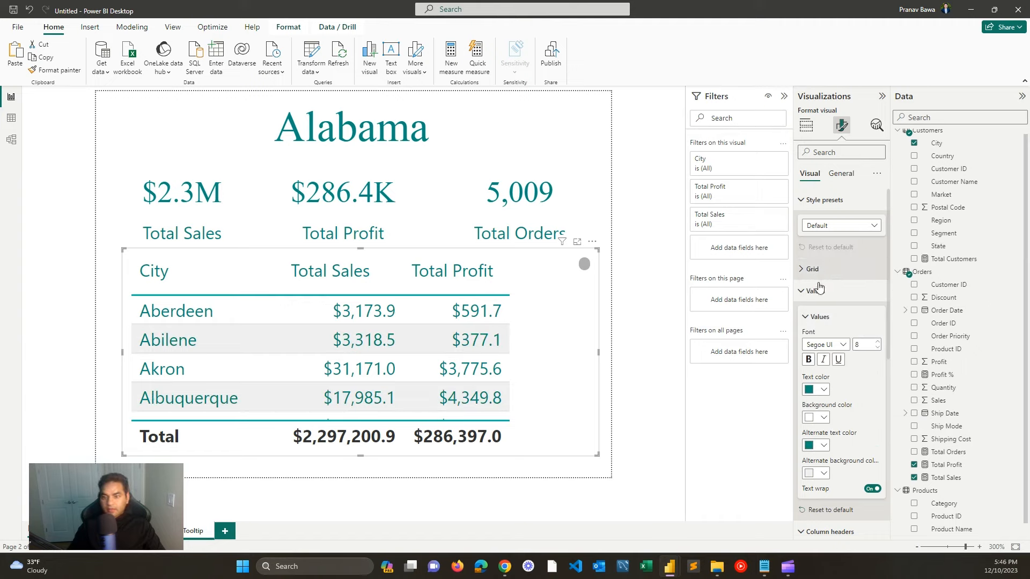
Step: Turn off the totals row of the city table
{"action": "left_click", "coordinate": [841, 173]}
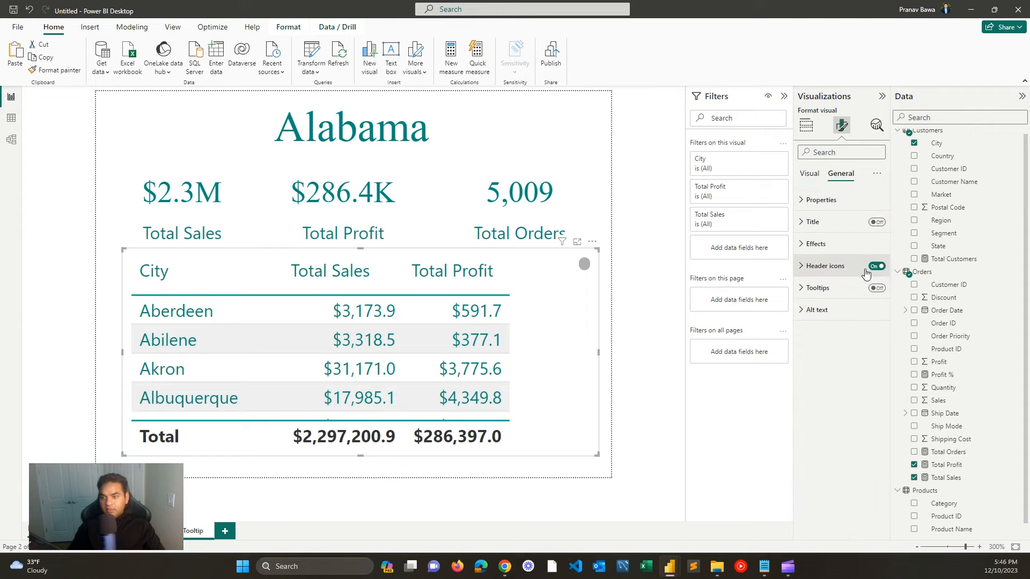
{"action": "left_click", "coordinate": [809, 173]}
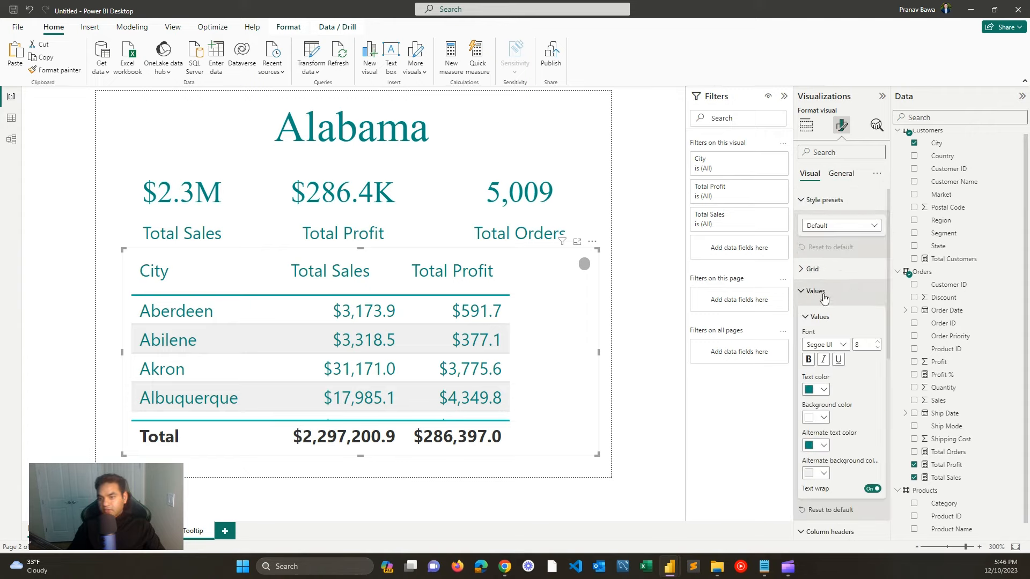
{"action": "left_click", "coordinate": [812, 206]}
{"action": "left_click", "coordinate": [818, 244]}
{"action": "left_click", "coordinate": [842, 271]}
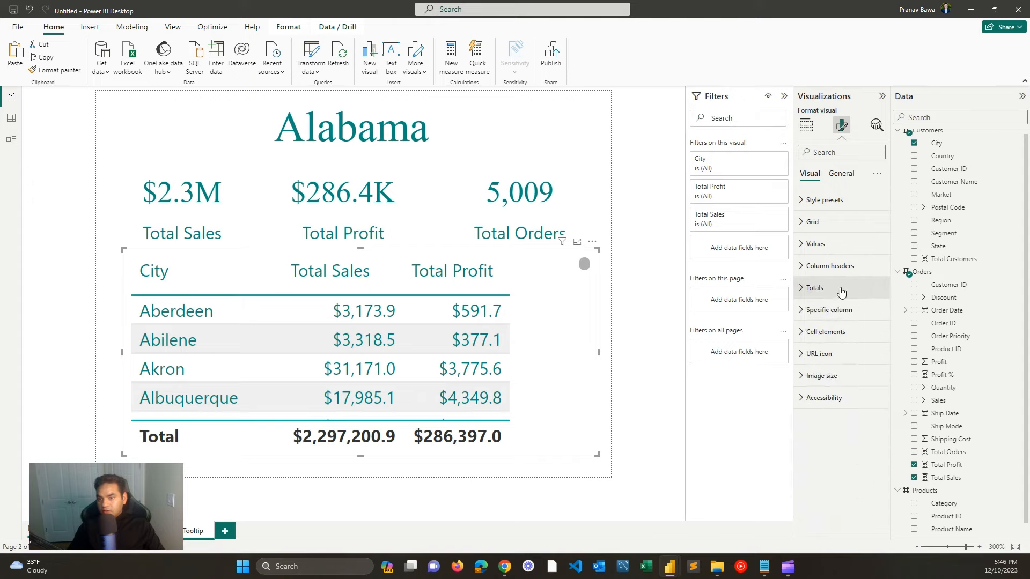
{"action": "left_click", "coordinate": [841, 288]}
{"action": "left_click", "coordinate": [870, 316]}
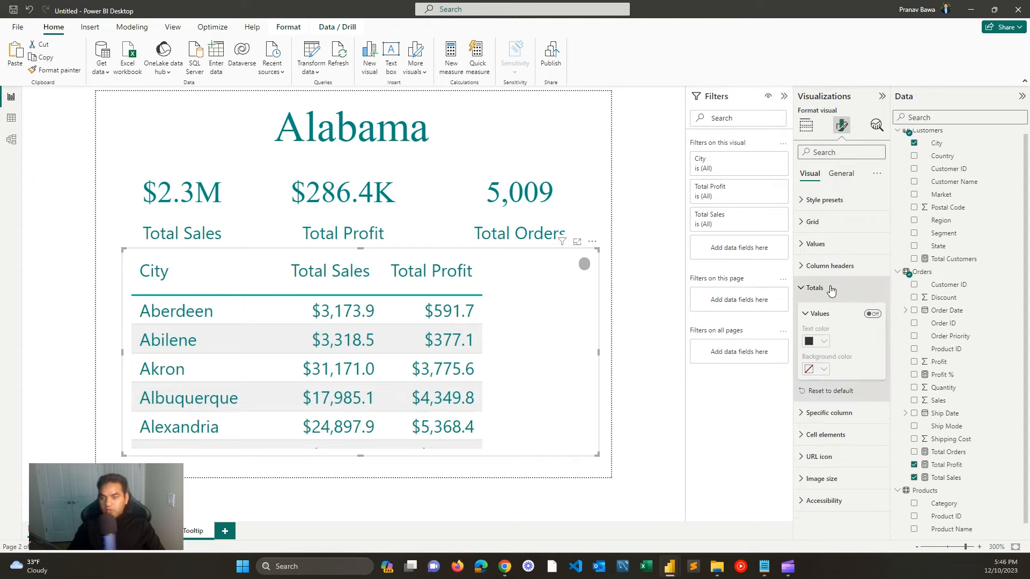
{"action": "left_click", "coordinate": [814, 288]}
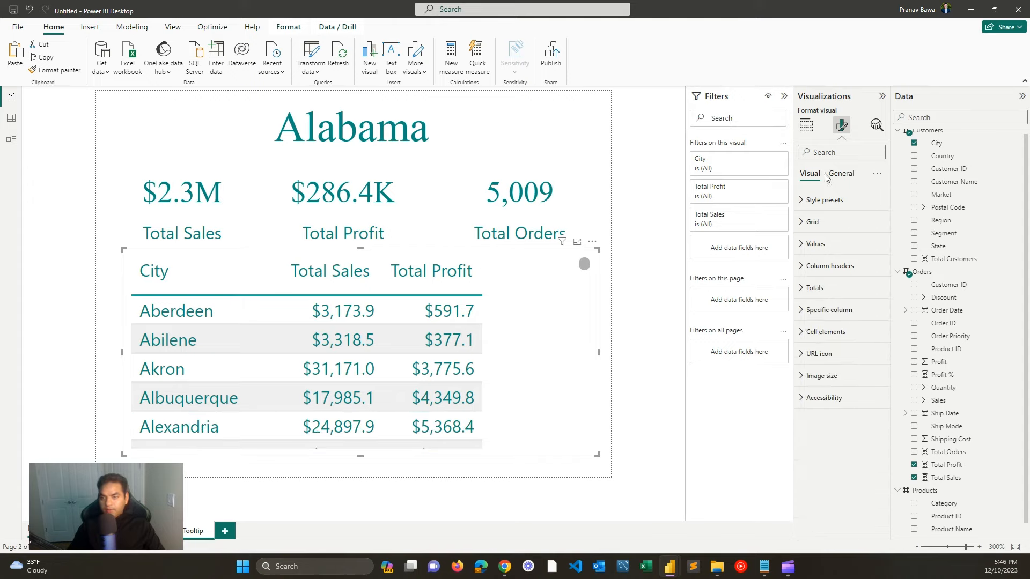
Step: Compare with the tooltip in the browser's Superstore_v2 report and slightly widen the city table's Total Sales column in Power BI Desktop
{"action": "left_click", "coordinate": [506, 566]}
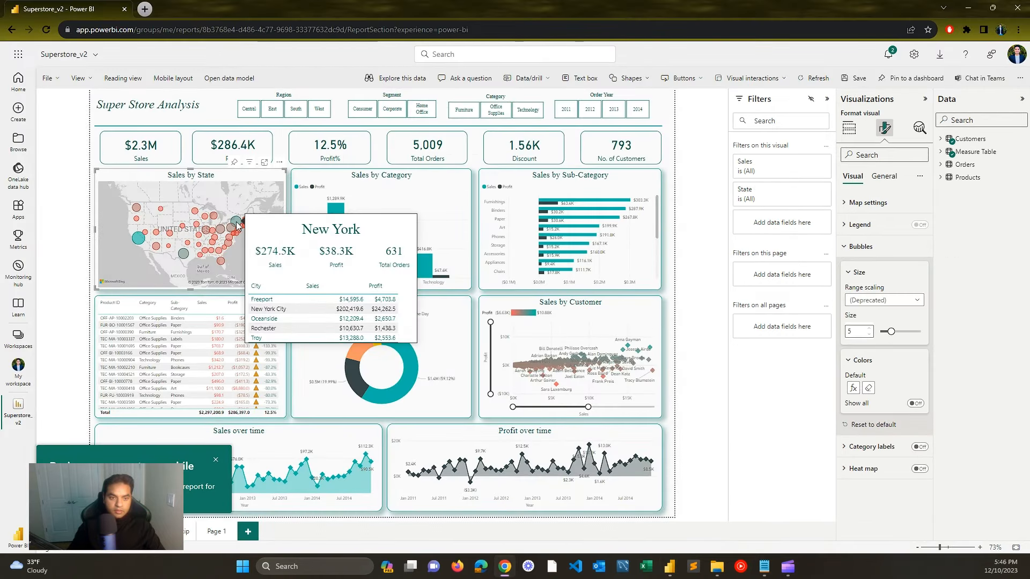
{"action": "key", "text": "alt+Tab"}
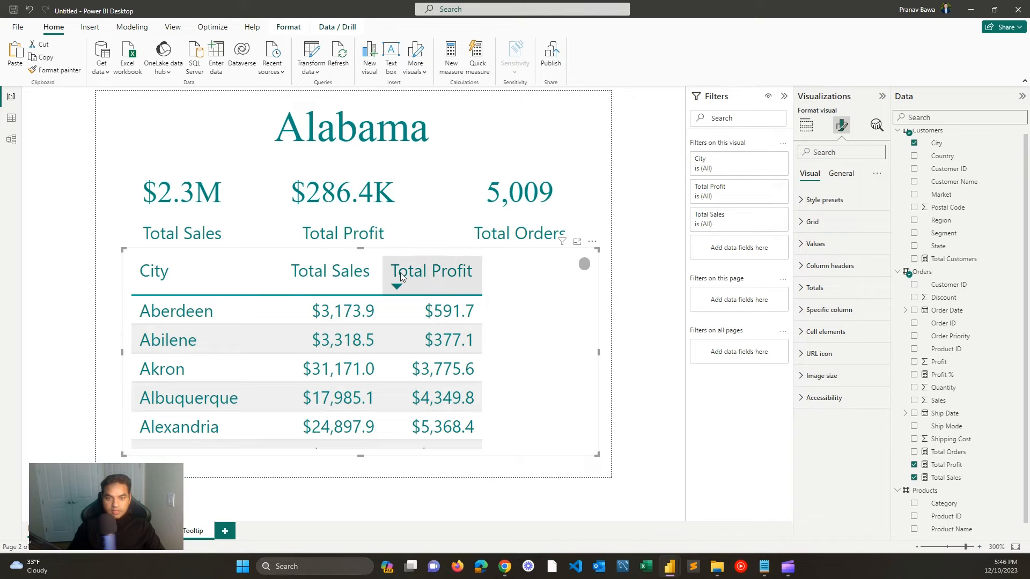
{"action": "left_click_drag", "start_coordinate": [378, 270], "coordinate": [392, 271]}
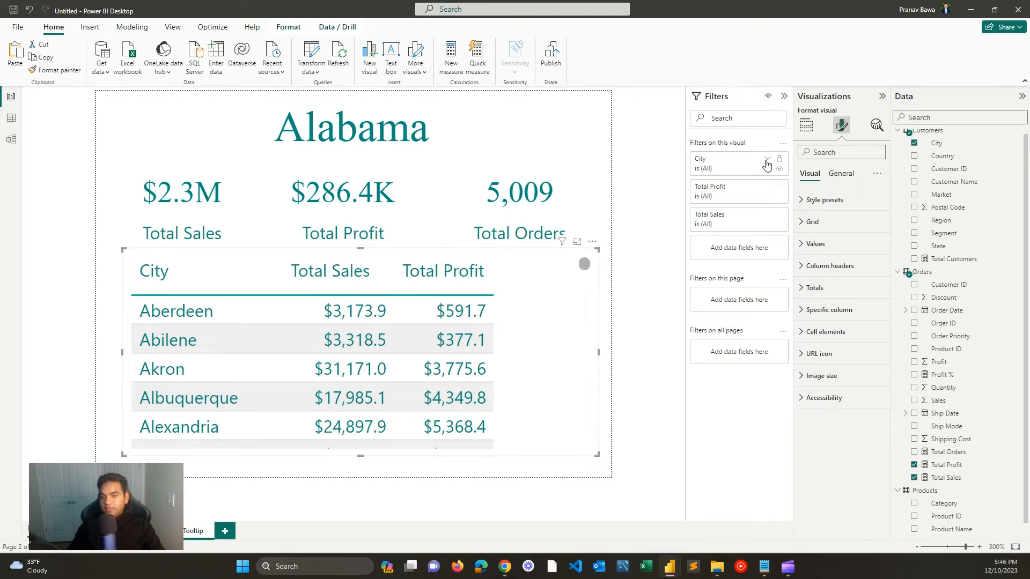
Step: Filter the table's City field with a Top N filter showing the top 5 by Total Sales
{"action": "left_click", "coordinate": [767, 161]}
{"action": "left_click", "coordinate": [765, 162]}
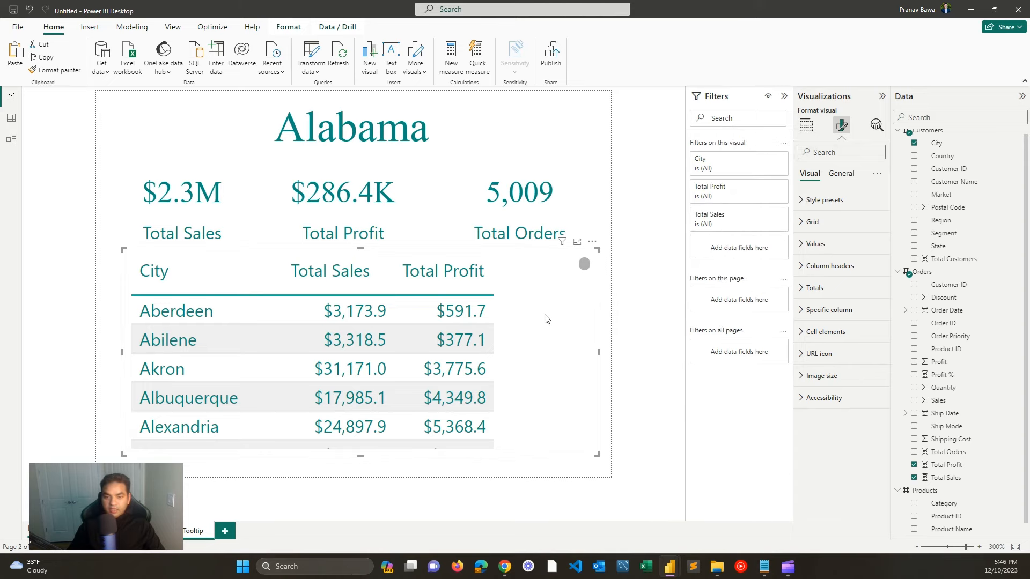
{"action": "left_click", "coordinate": [755, 167]}
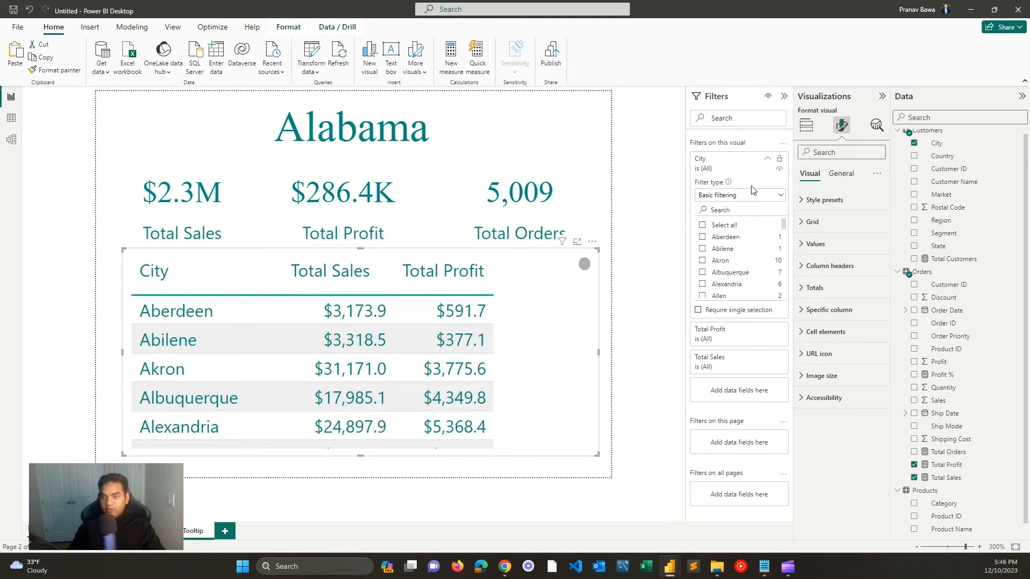
{"action": "left_click", "coordinate": [760, 196]}
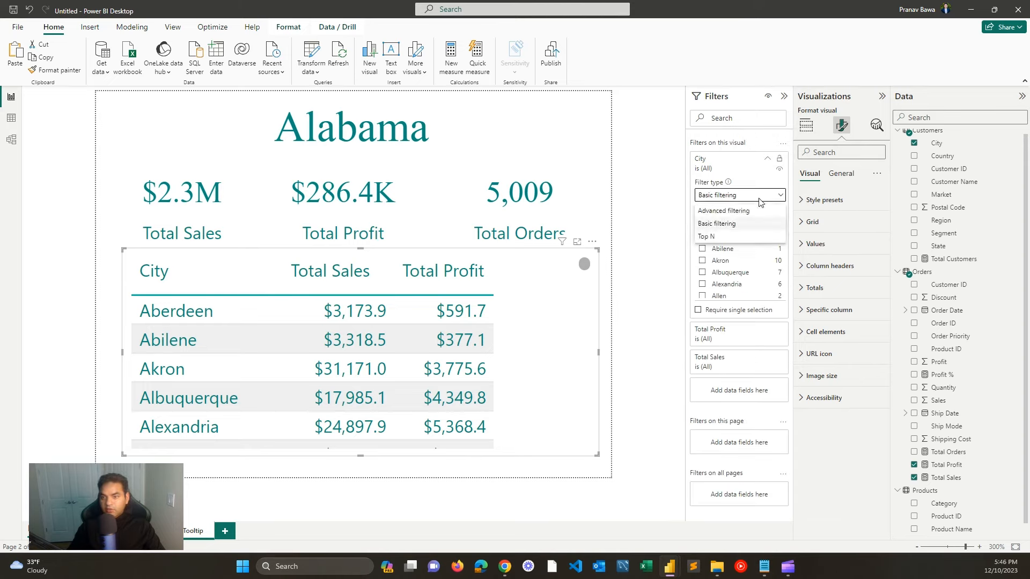
{"action": "left_click", "coordinate": [717, 238]}
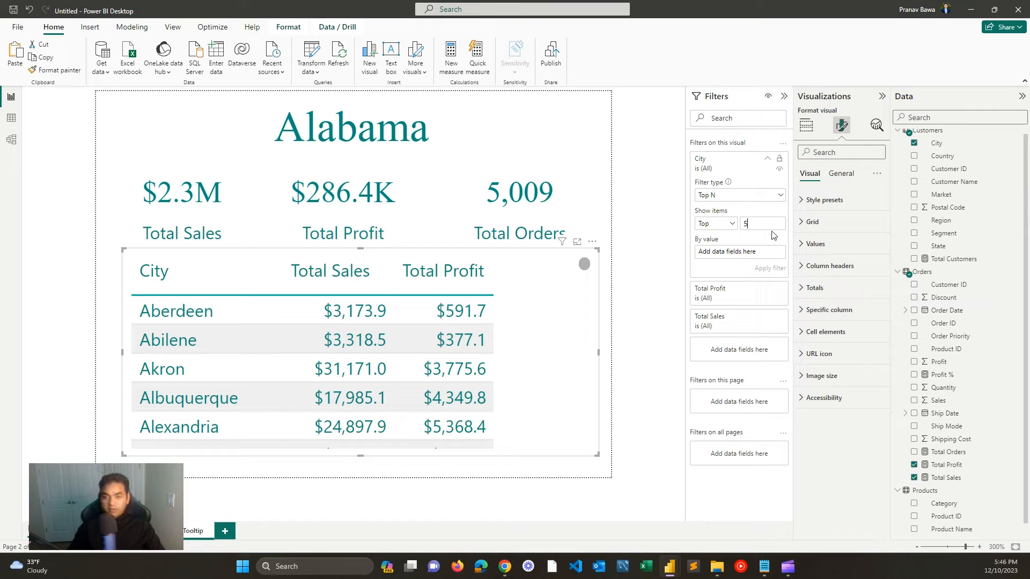
{"action": "left_click_drag", "start_coordinate": [952, 483], "coordinate": [721, 251]}
{"action": "left_click", "coordinate": [770, 268]}
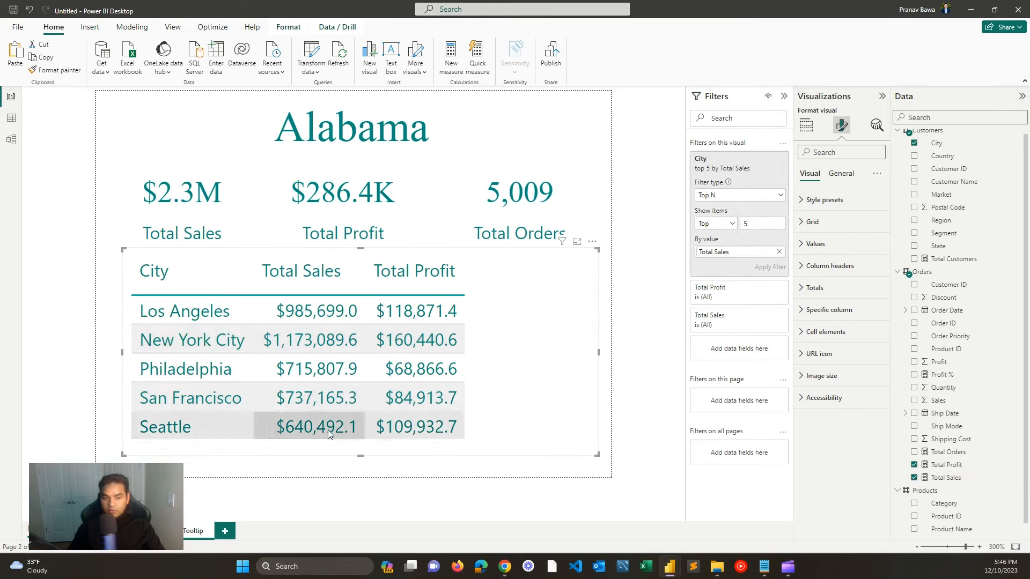
Step: Sort the city table by Total Sales in descending order and widen its City and Total Sales columns
{"action": "left_click", "coordinate": [331, 274]}
{"action": "left_click_drag", "start_coordinate": [255, 277], "coordinate": [303, 278]}
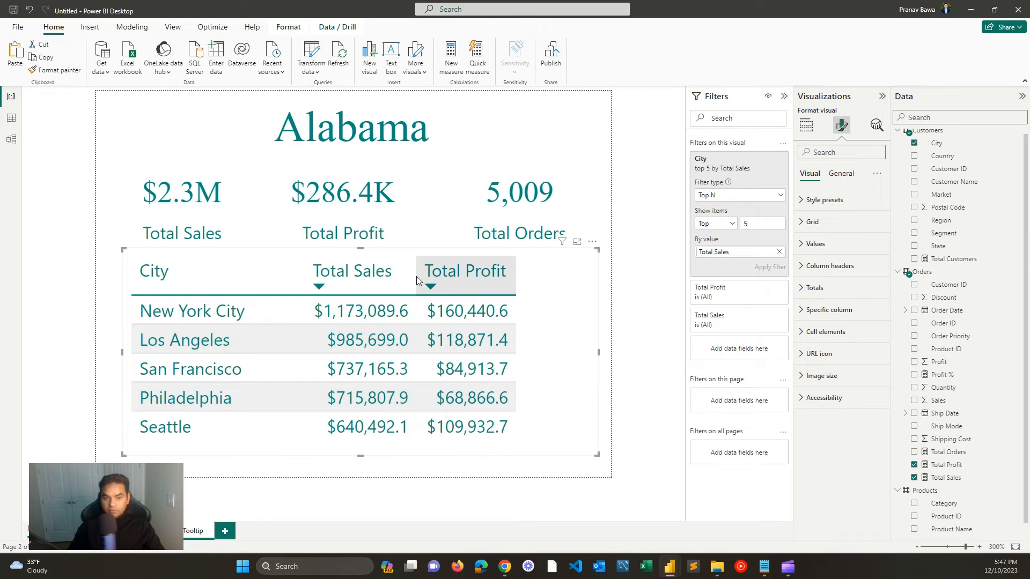
{"action": "left_click_drag", "start_coordinate": [417, 275], "coordinate": [441, 279]}
Step: Deselect the table and hide the Tooltip page
{"action": "left_click", "coordinate": [578, 137]}
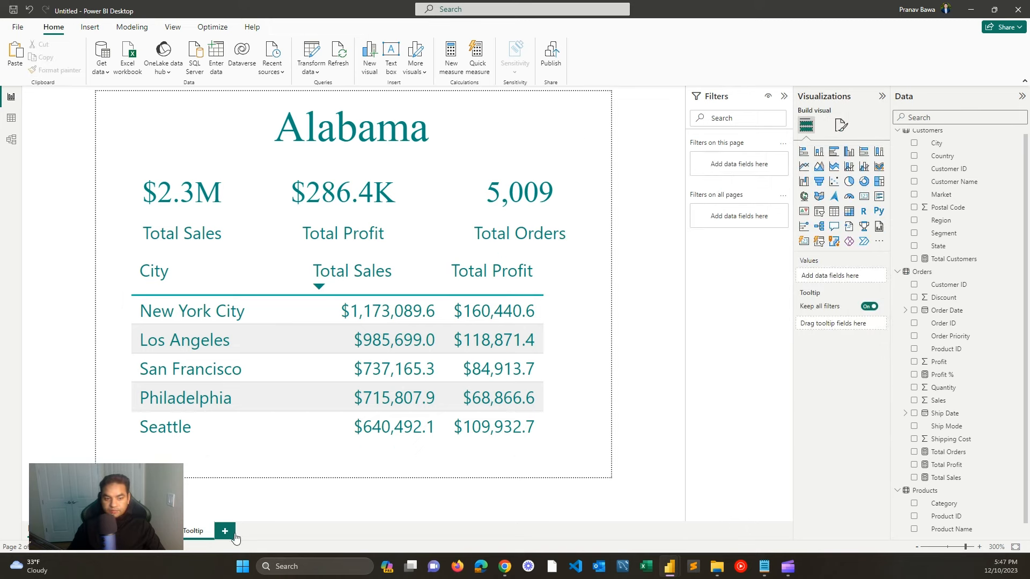
{"action": "right_click", "coordinate": [198, 533]}
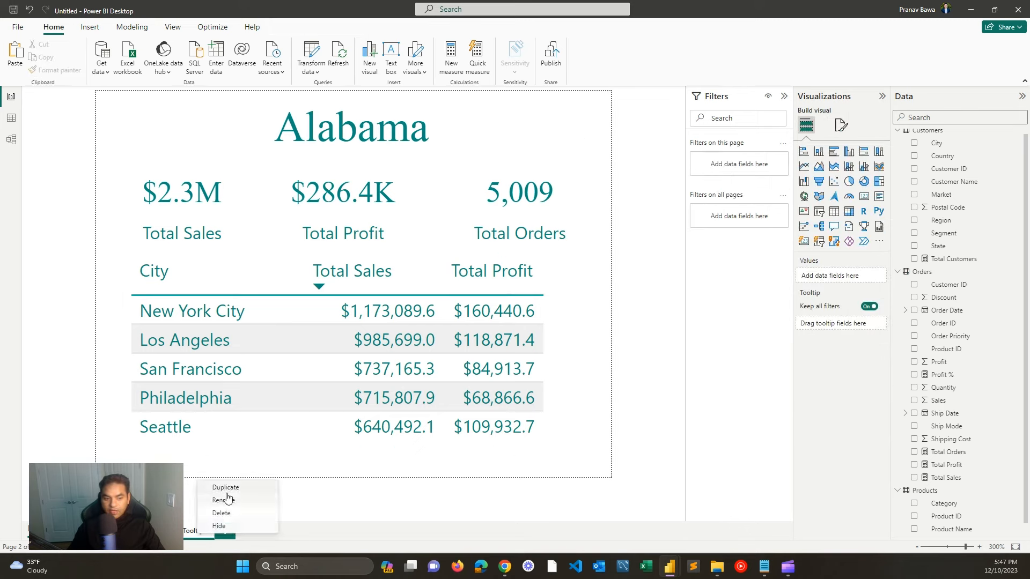
{"action": "left_click", "coordinate": [228, 524]}
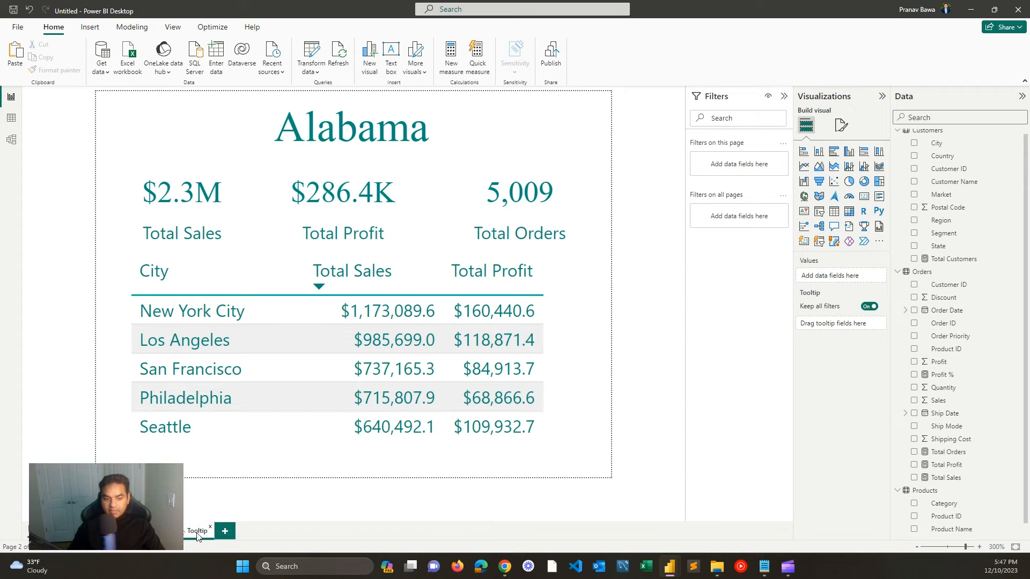
Step: Go to the Super Store Analysis page and check California's tooltip on the Sales by State map
{"action": "left_click", "coordinate": [132, 530]}
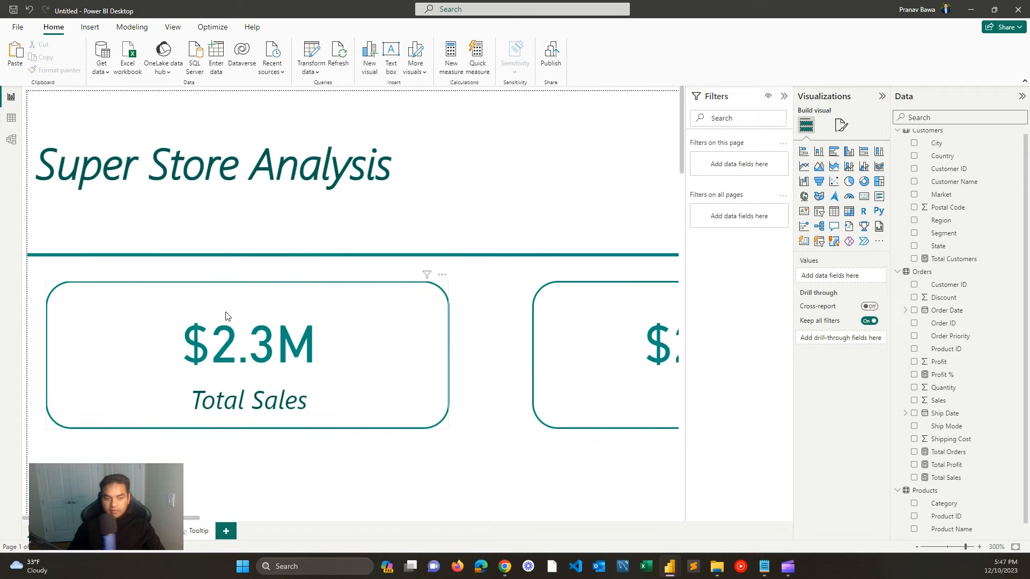
{"action": "left_click_drag", "start_coordinate": [958, 551], "coordinate": [950, 551]}
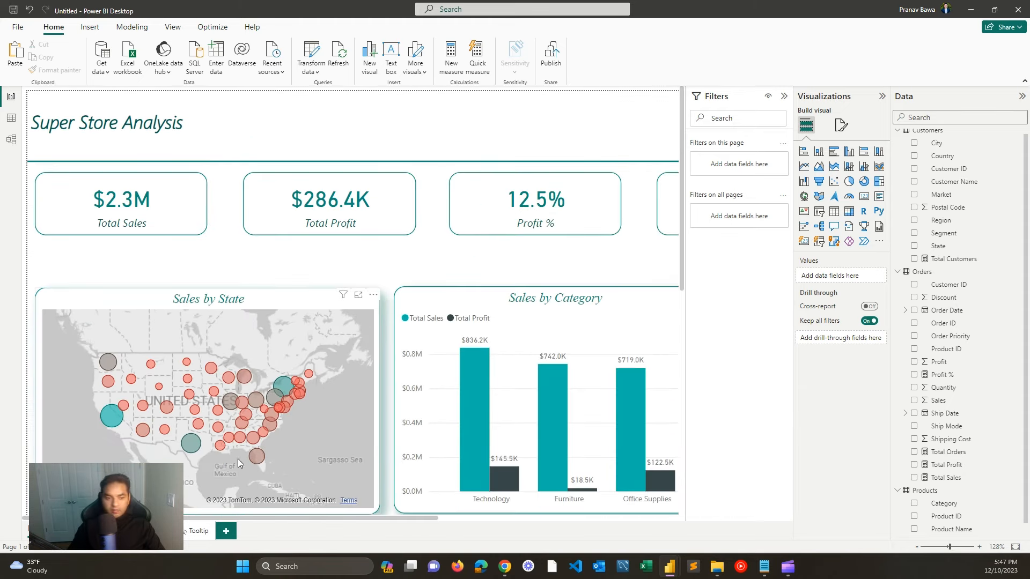
{"action": "mouse_move", "coordinate": [106, 421]}
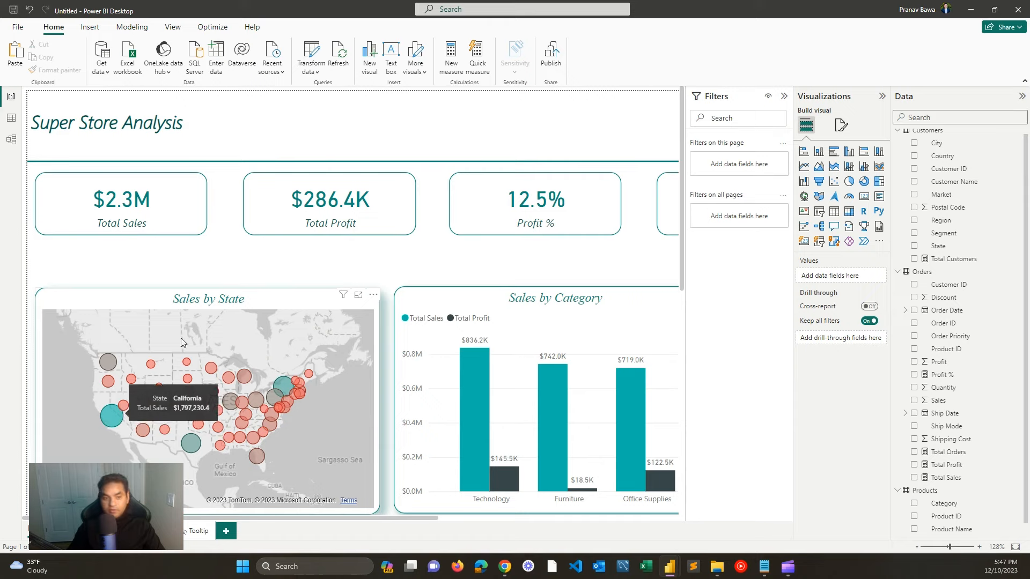
Step: Set the Sales by State map's tooltips to use the Tooltip report page
{"action": "left_click", "coordinate": [196, 298]}
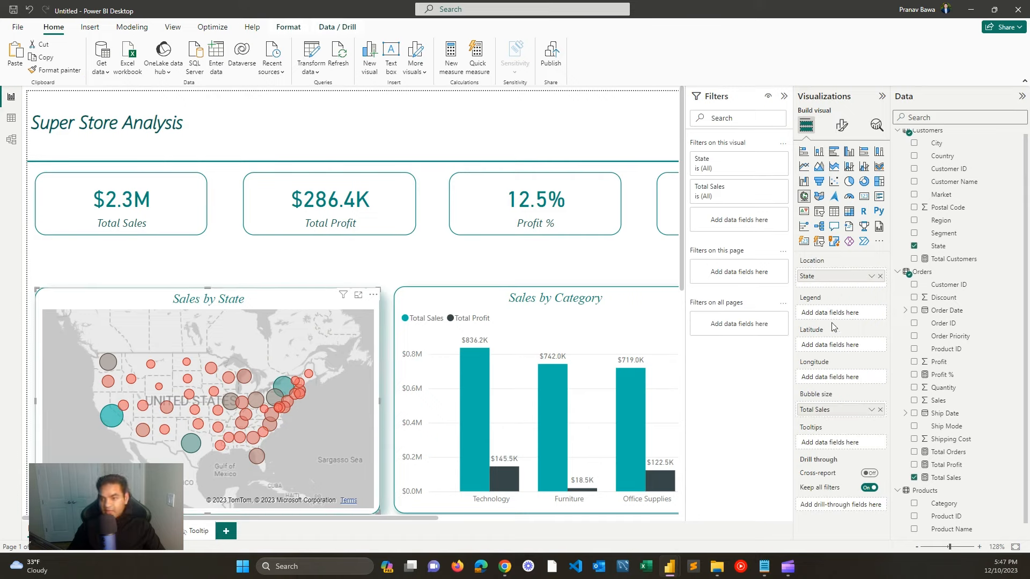
{"action": "left_click", "coordinate": [843, 126]}
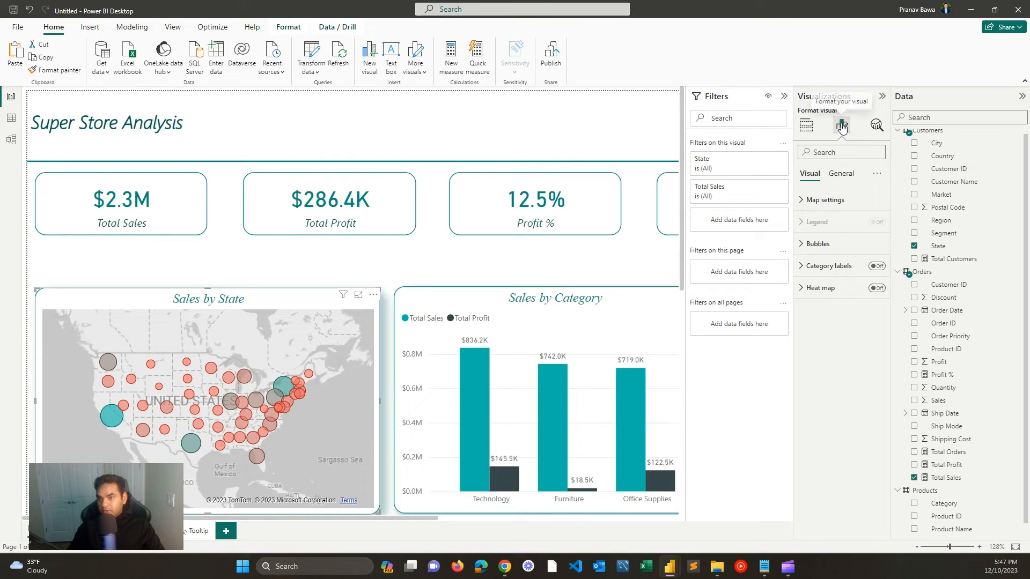
{"action": "left_click", "coordinate": [841, 173]}
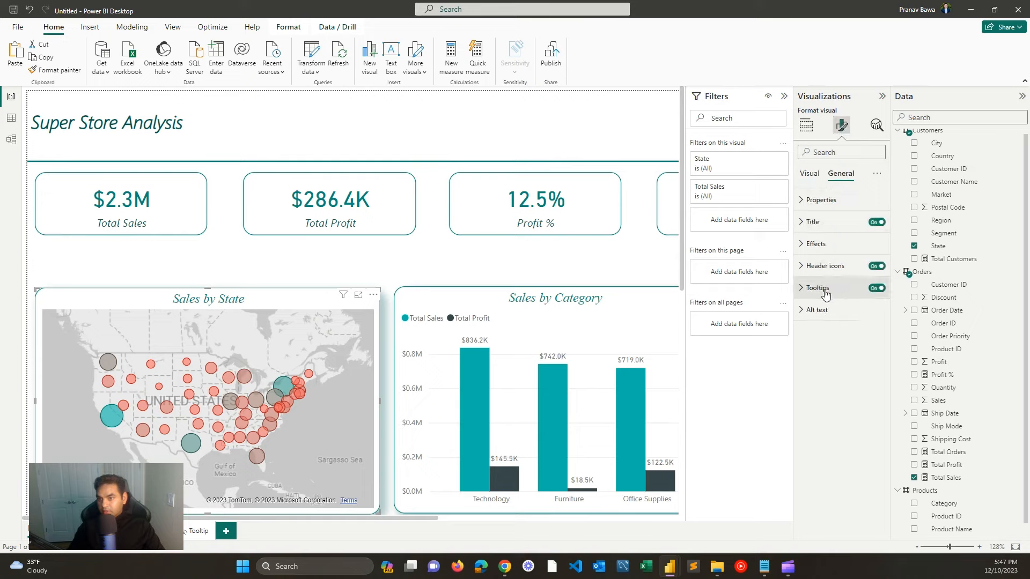
{"action": "left_click", "coordinate": [824, 292]}
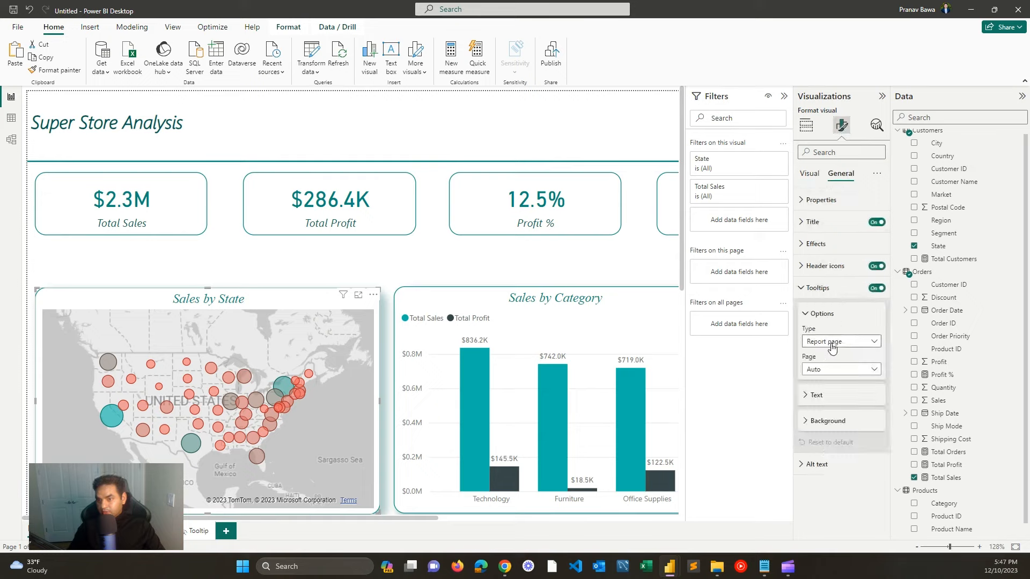
{"action": "left_click", "coordinate": [831, 369]}
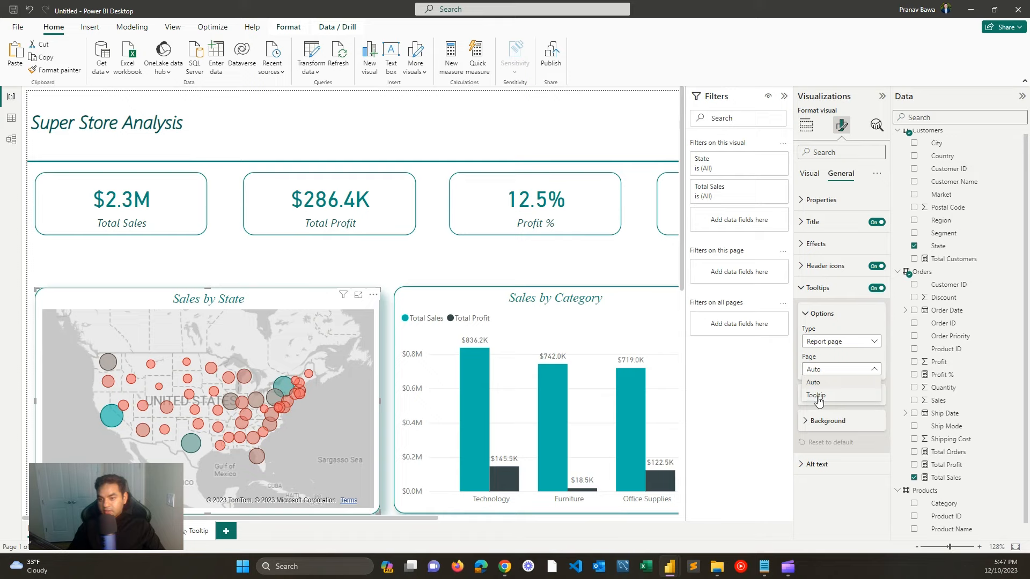
{"action": "left_click", "coordinate": [816, 395]}
{"action": "left_click", "coordinate": [829, 289]}
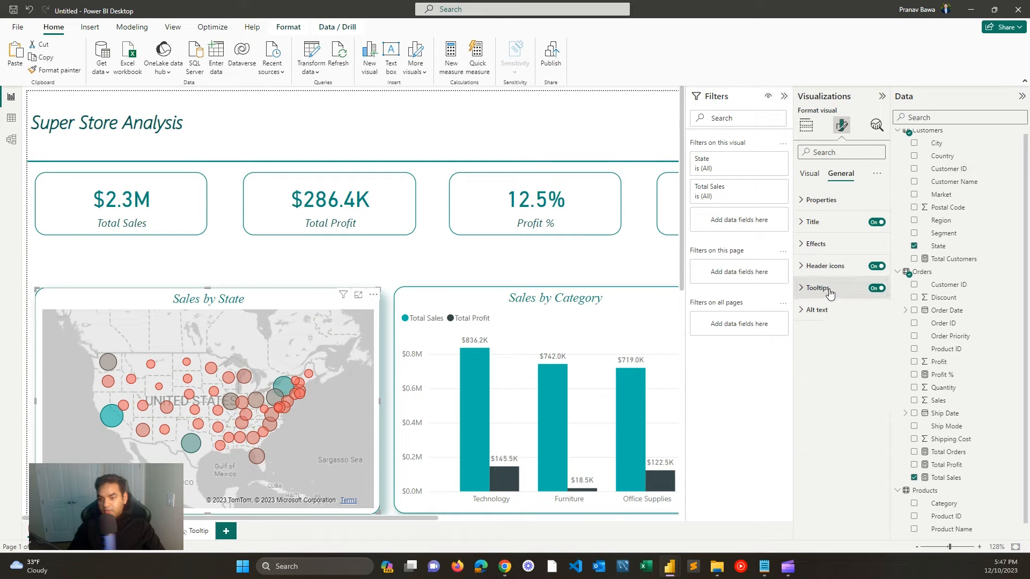
Step: Check the custom tooltip on several states of the Sales by State map, including California and Mississippi
{"action": "mouse_move", "coordinate": [108, 419]}
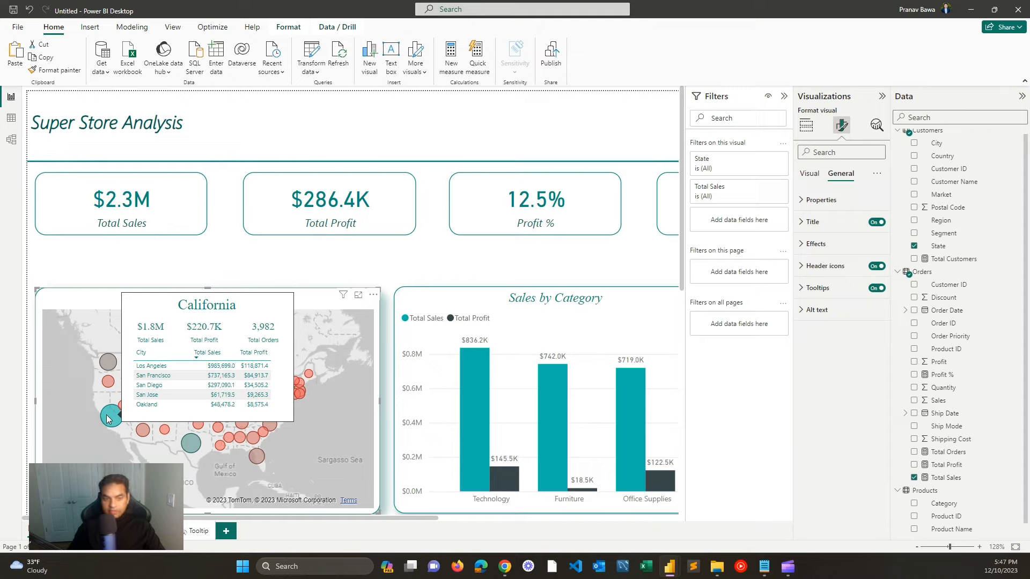
{"action": "mouse_move", "coordinate": [230, 440]}
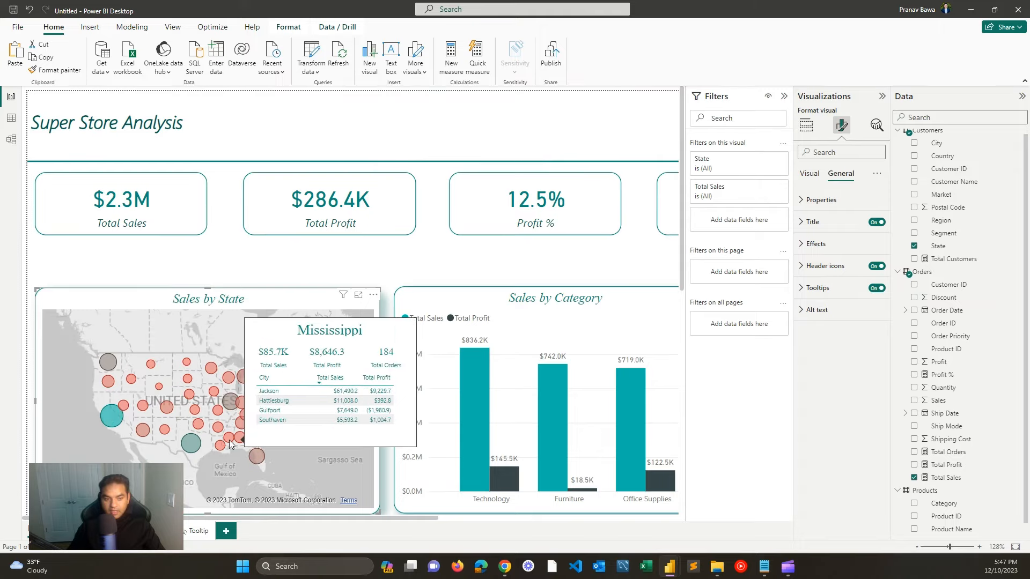
{"action": "mouse_move", "coordinate": [250, 411]}
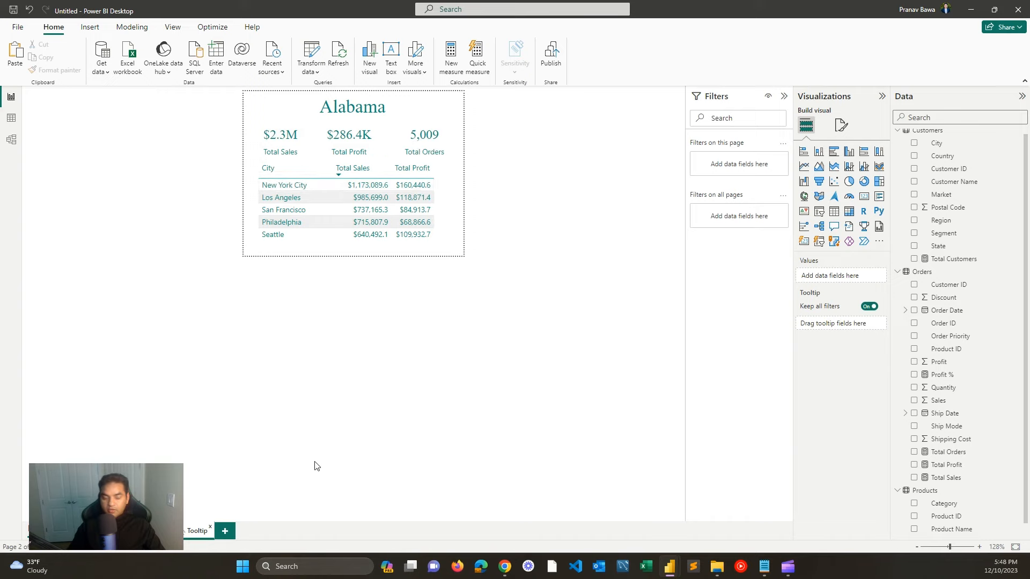
Step: Return to the Super Store Analysis page and shrink the Total Customers, Total Sales and Total Profit cards to make room for another
{"action": "left_click", "coordinate": [110, 531]}
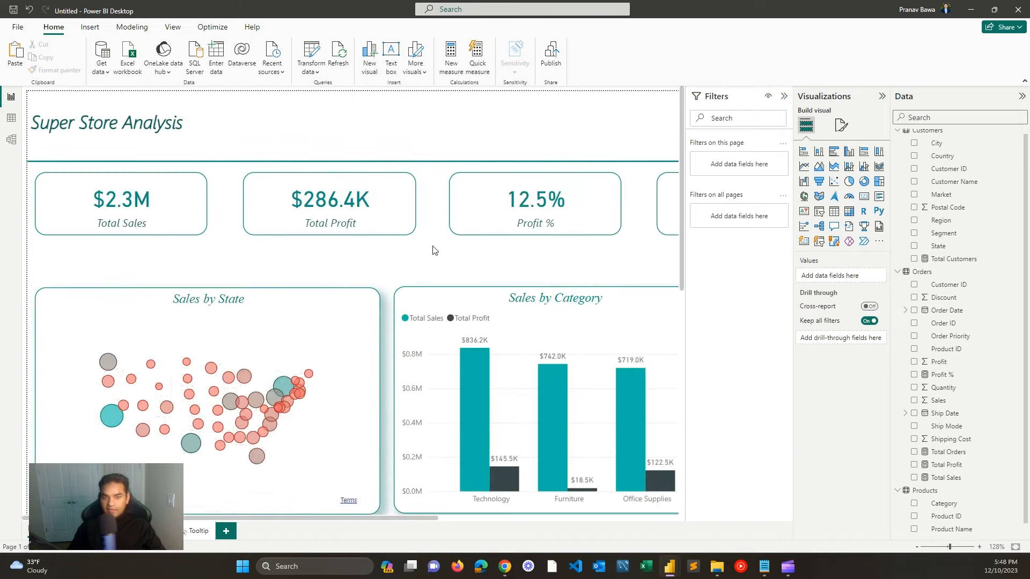
{"action": "left_click_drag", "start_coordinate": [955, 550], "coordinate": [938, 551]}
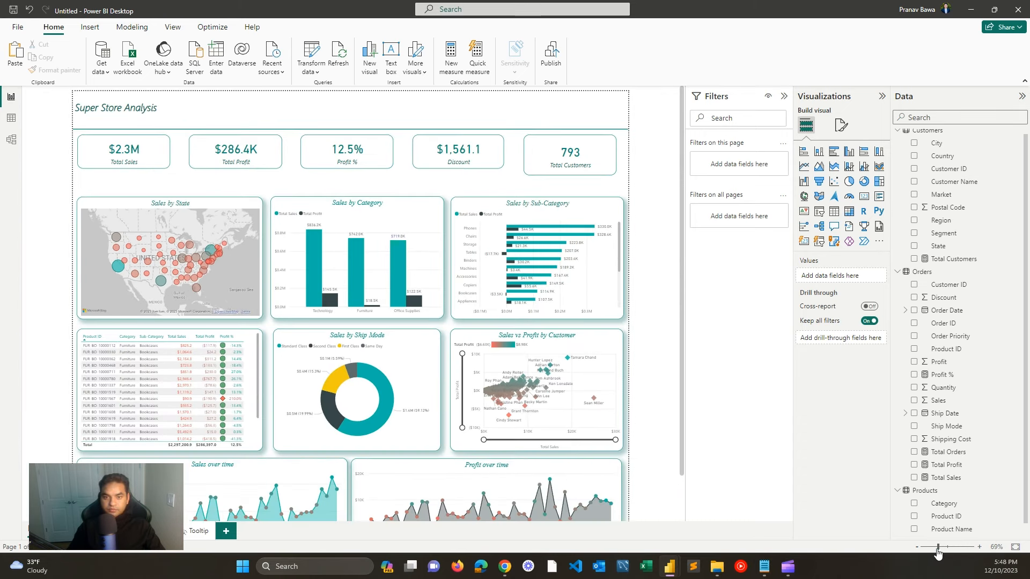
{"action": "left_click", "coordinate": [601, 171]}
{"action": "left_click_drag", "start_coordinate": [615, 175], "coordinate": [610, 166]}
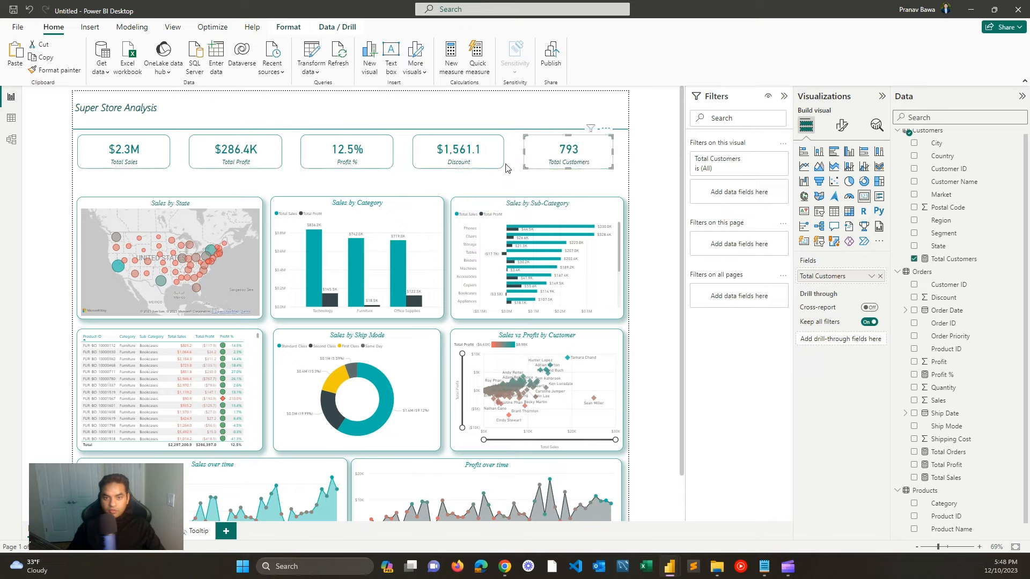
{"action": "left_click", "coordinate": [155, 167]}
{"action": "left_click_drag", "start_coordinate": [165, 168], "coordinate": [117, 167]}
{"action": "left_click", "coordinate": [239, 161]}
{"action": "left_click_drag", "start_coordinate": [281, 168], "coordinate": [225, 168]}
Step: Narrow the Profit %, Discount and Total Customers cards in the summary row
{"action": "left_click", "coordinate": [383, 161]}
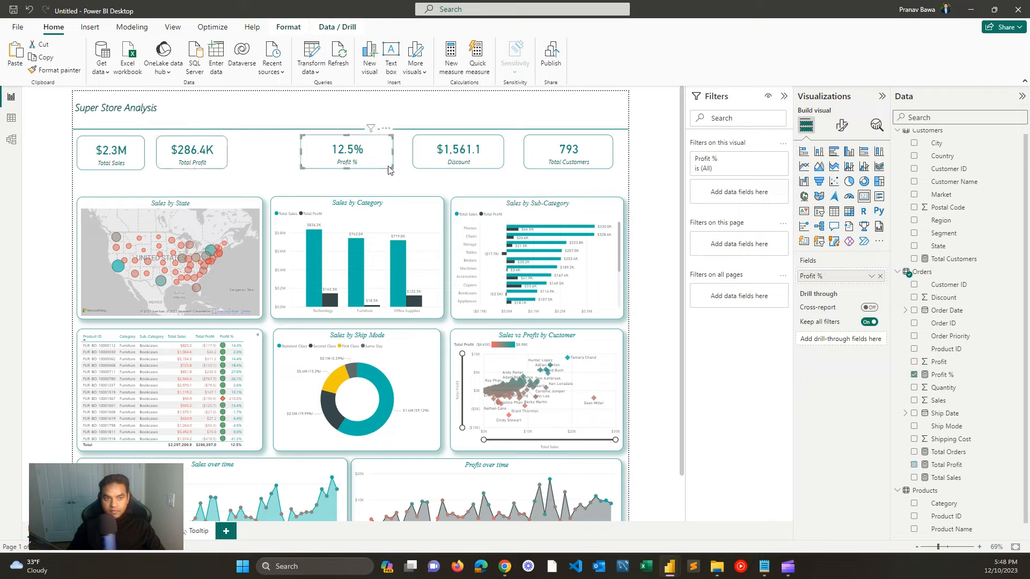
{"action": "left_click_drag", "start_coordinate": [393, 153], "coordinate": [375, 153]}
{"action": "left_click", "coordinate": [501, 167]}
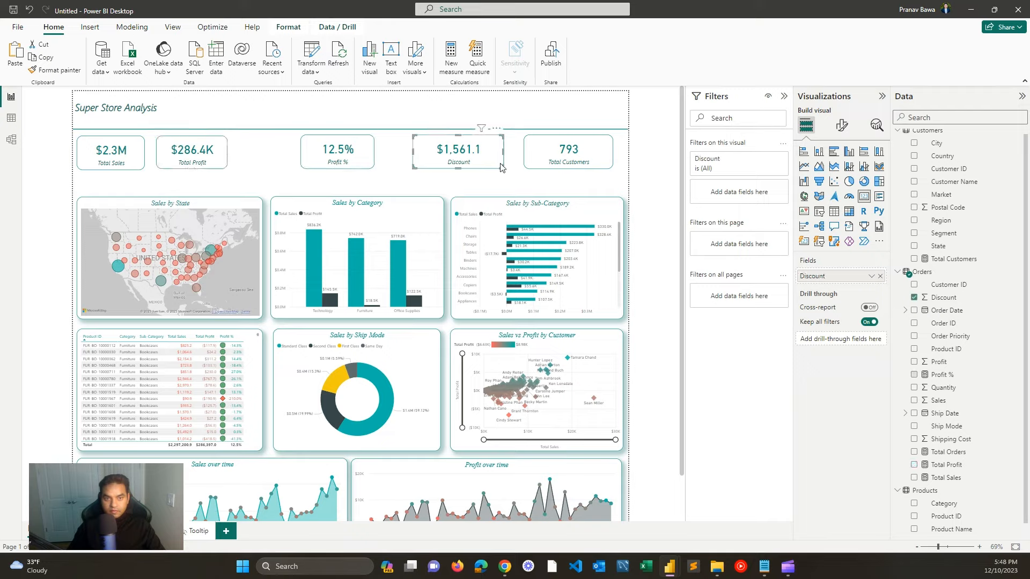
{"action": "left_click_drag", "start_coordinate": [501, 166], "coordinate": [485, 167]}
{"action": "left_click", "coordinate": [612, 168]}
{"action": "left_click_drag", "start_coordinate": [611, 167], "coordinate": [596, 167]}
Step: Place a copy of the Total Profit card before Total Customers and shift the Profit % and Discount cards to make room
{"action": "left_click_drag", "start_coordinate": [217, 160], "coordinate": [521, 156]}
{"action": "left_click_drag", "start_coordinate": [347, 153], "coordinate": [295, 155]}
{"action": "left_click_drag", "start_coordinate": [450, 152], "coordinate": [379, 154]}
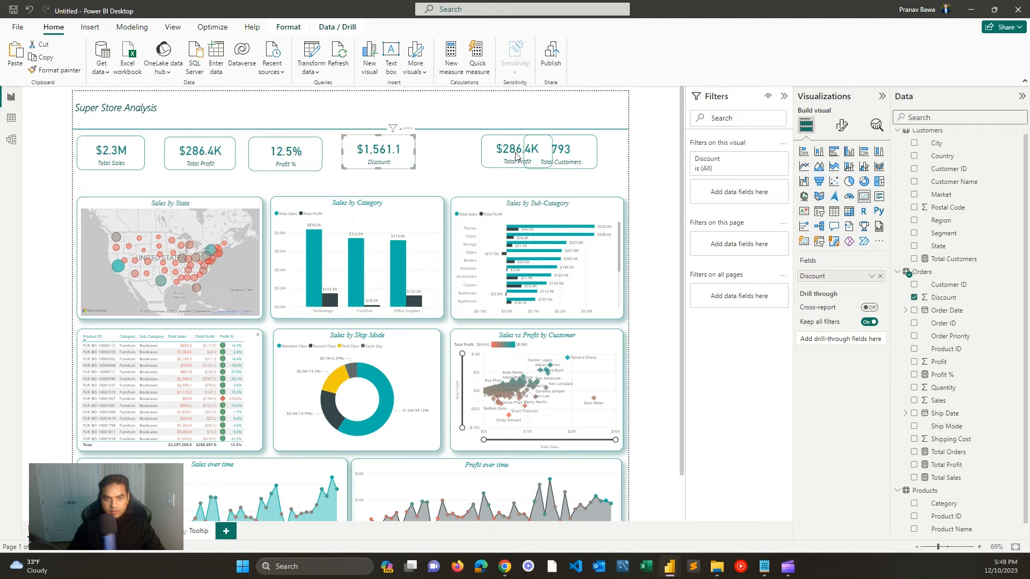
{"action": "left_click_drag", "start_coordinate": [515, 156], "coordinate": [471, 156]}
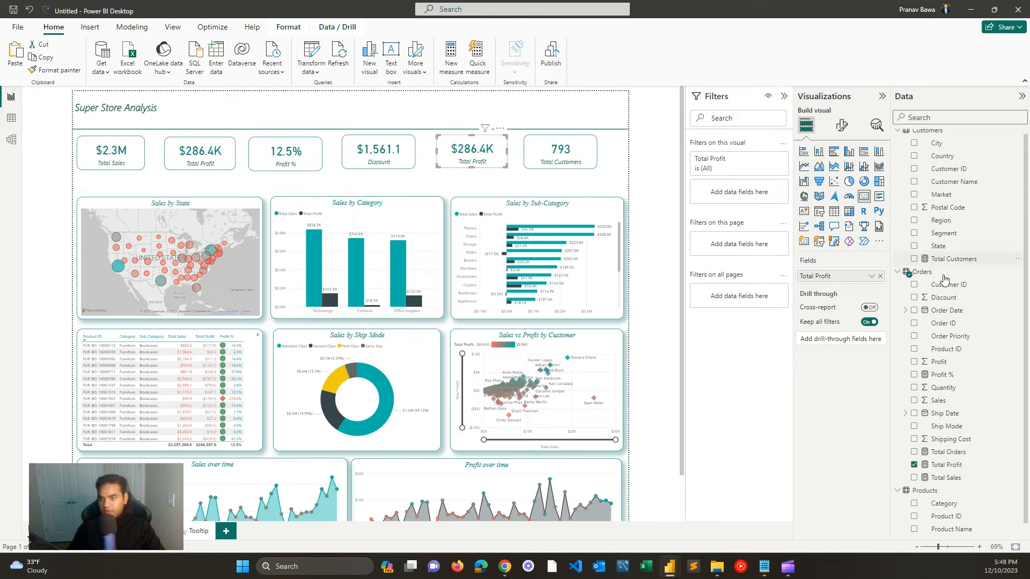
Step: Replace the copied card's Total Profit field with Total Orders
{"action": "left_click", "coordinate": [913, 464]}
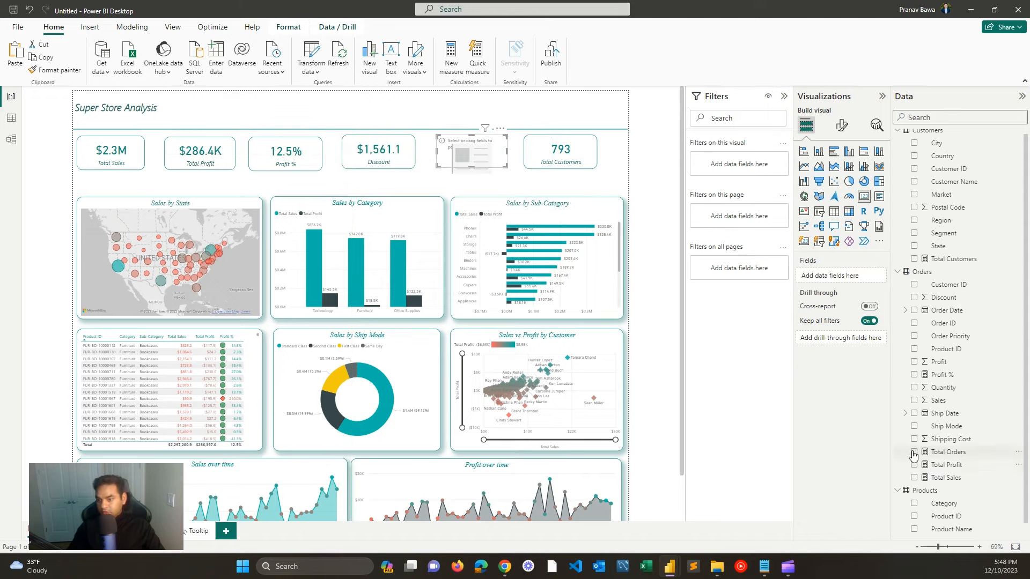
{"action": "left_click", "coordinate": [914, 452]}
Step: Select all six summary cards and distribute them horizontally
{"action": "left_click", "coordinate": [561, 153]}
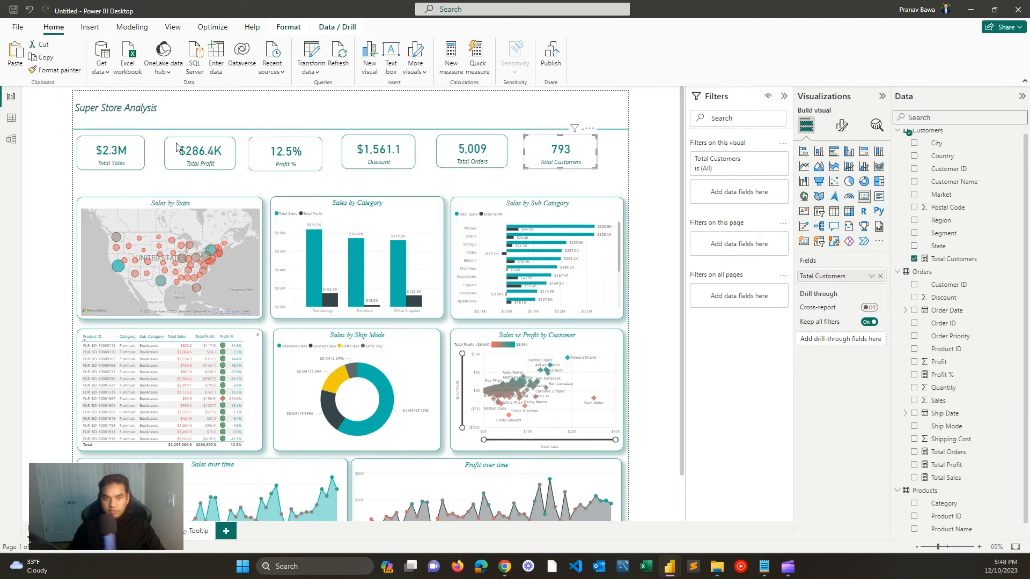
{"action": "left_click", "coordinate": [128, 161]}
{"action": "left_click", "coordinate": [209, 162], "text": "ctrl"}
{"action": "left_click", "coordinate": [298, 161], "text": "ctrl"}
{"action": "left_click", "coordinate": [410, 161], "text": "ctrl"}
{"action": "left_click", "coordinate": [474, 161], "text": "ctrl"}
{"action": "left_click", "coordinate": [560, 158], "text": "ctrl"}
{"action": "left_click", "coordinate": [289, 27]}
{"action": "left_click", "coordinate": [234, 69]}
{"action": "left_click", "coordinate": [284, 200]}
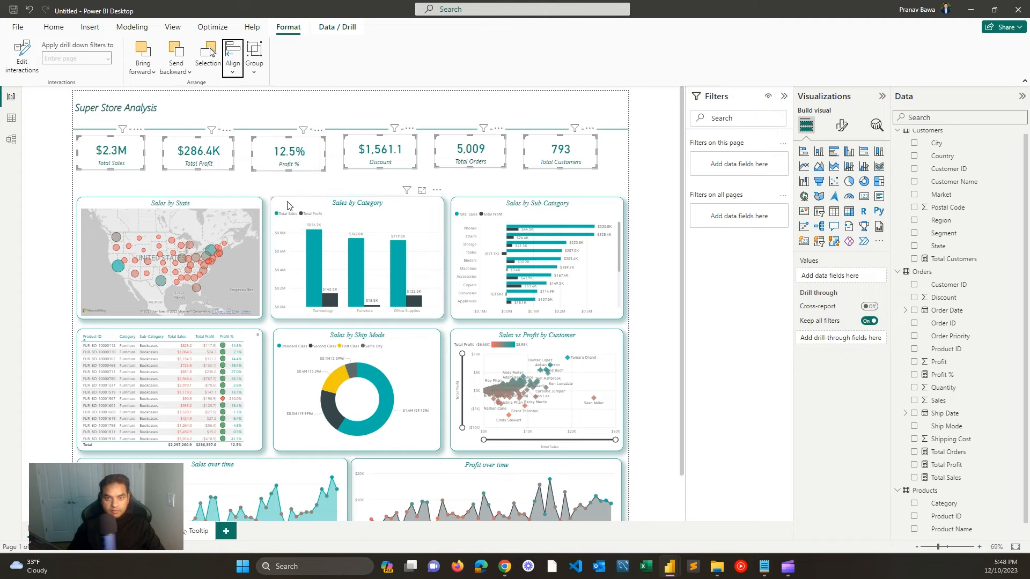
{"action": "left_click", "coordinate": [437, 185]}
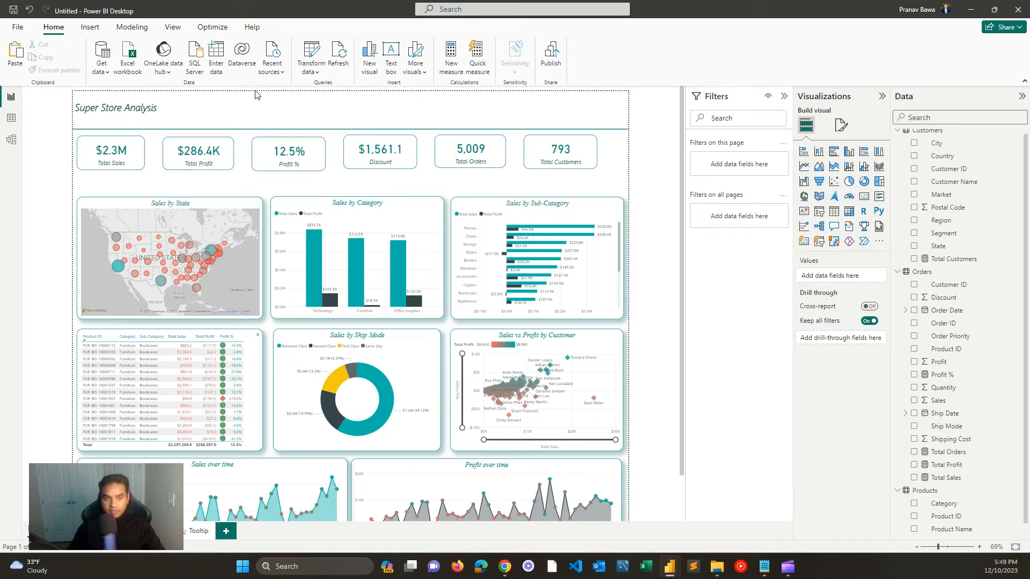
Step: Add a slicer for the Region field and place it above the summary cards, beside the page title
{"action": "scroll", "coordinate": [429, 183], "scroll_direction": "down", "scroll_amount": 1}
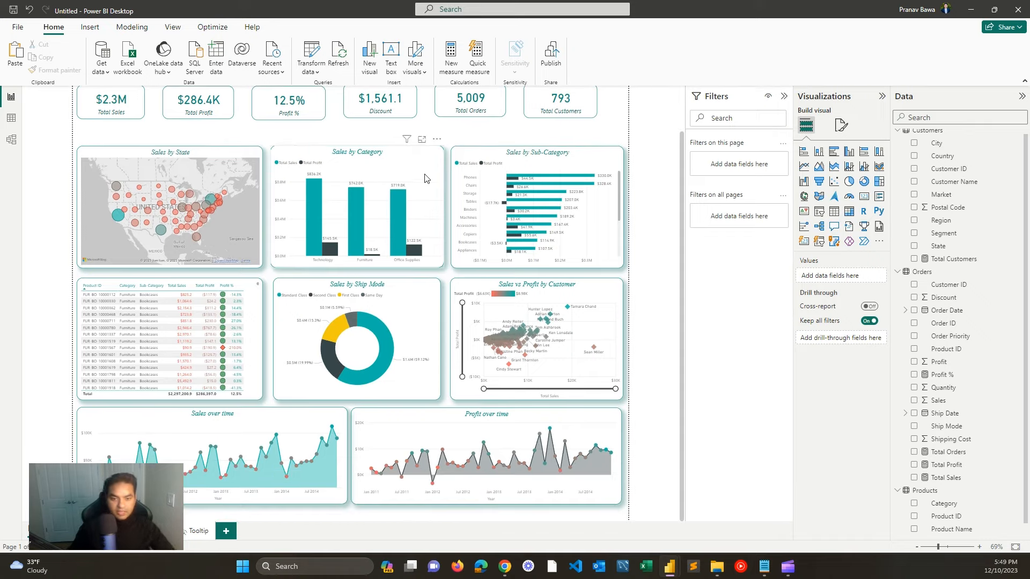
{"action": "scroll", "coordinate": [431, 184], "scroll_direction": "up", "scroll_amount": 1}
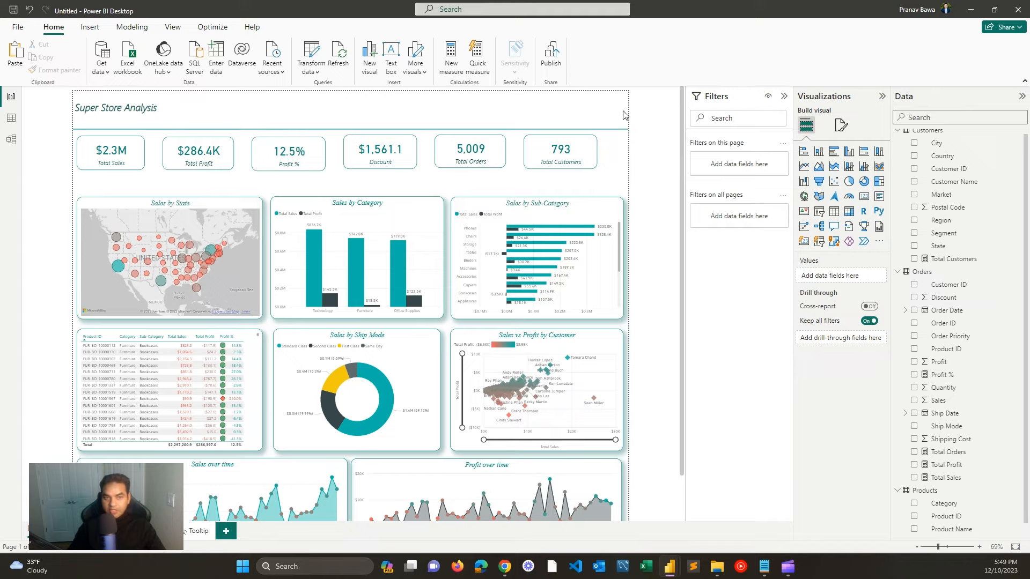
{"action": "left_click", "coordinate": [822, 216]}
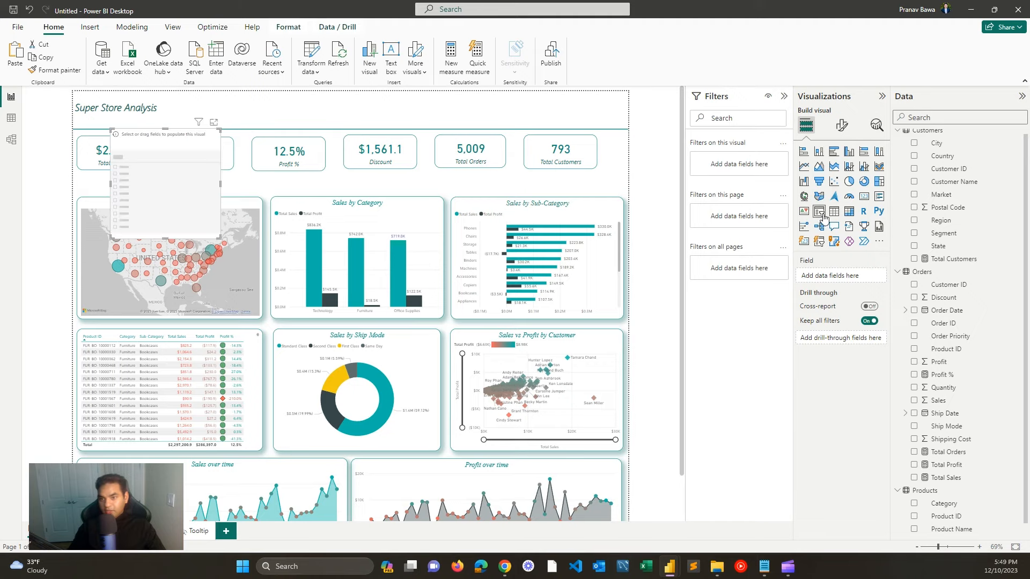
{"action": "left_click_drag", "start_coordinate": [169, 179], "coordinate": [419, 194]}
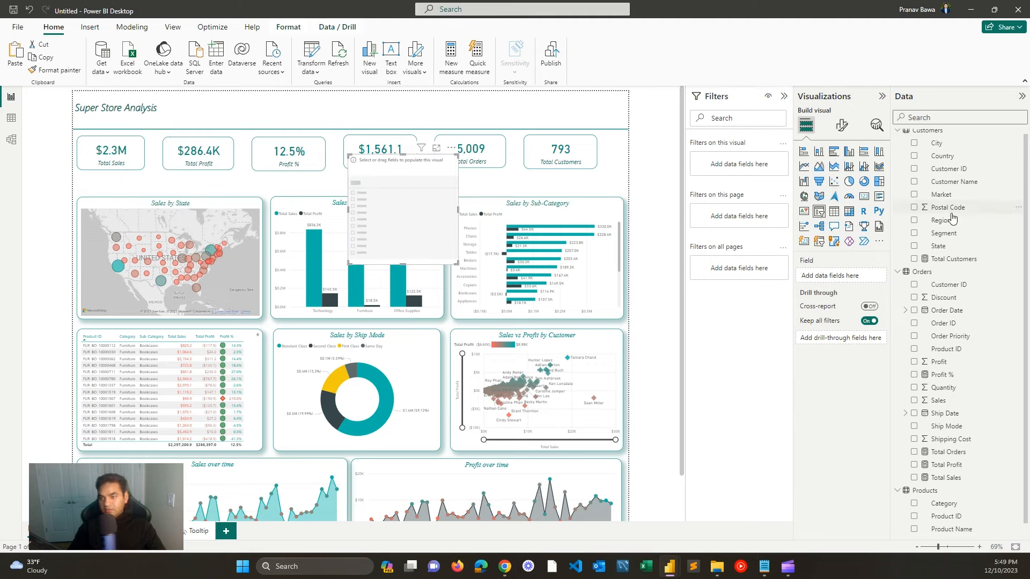
{"action": "scroll", "coordinate": [952, 236], "scroll_direction": "down", "scroll_amount": 1}
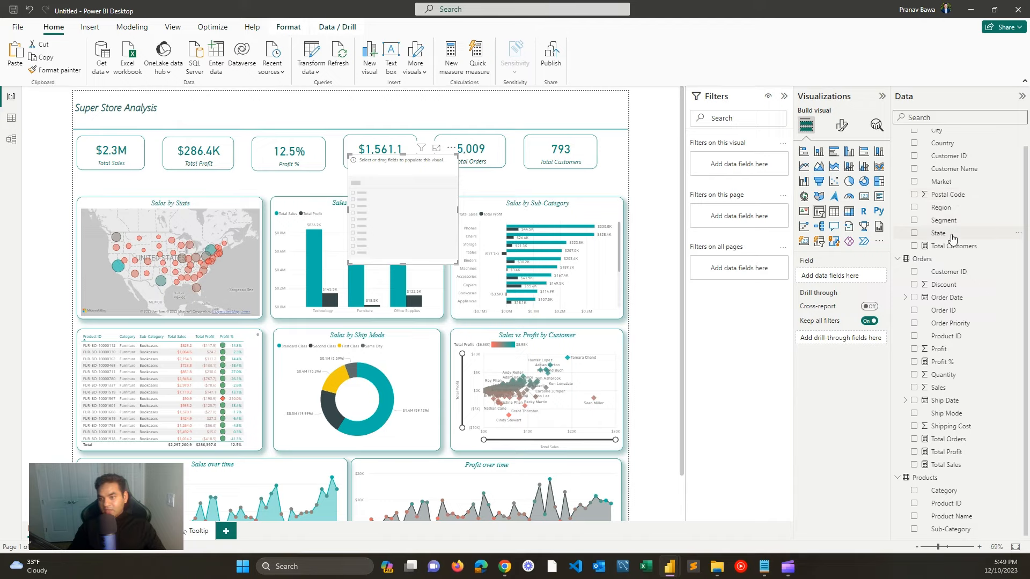
{"action": "left_click", "coordinate": [915, 207]}
{"action": "left_click_drag", "start_coordinate": [392, 212], "coordinate": [336, 152]}
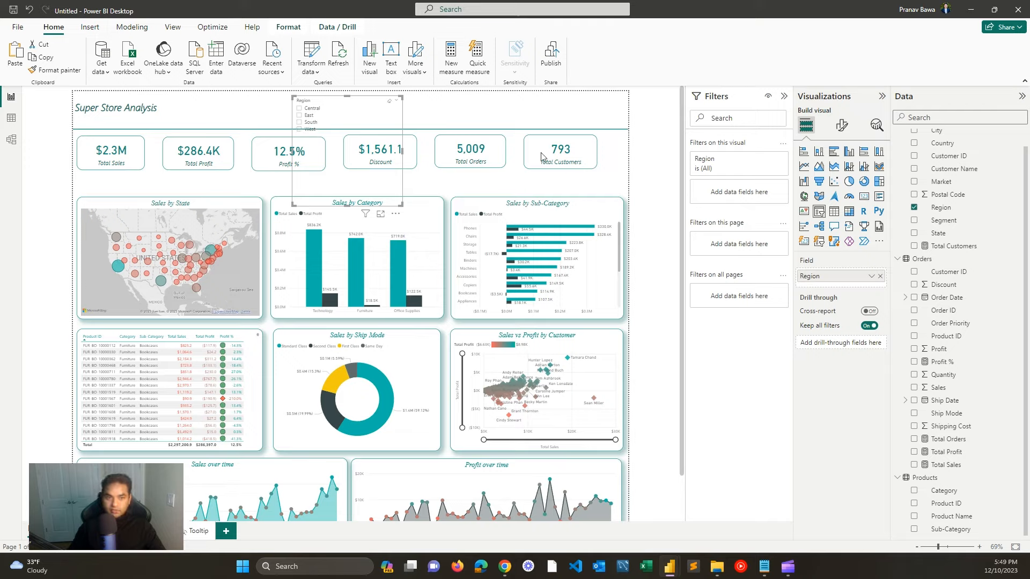
Step: Try the Tile style on the Region slicer and toggle the Central tile on and off
{"action": "left_click", "coordinate": [841, 125]}
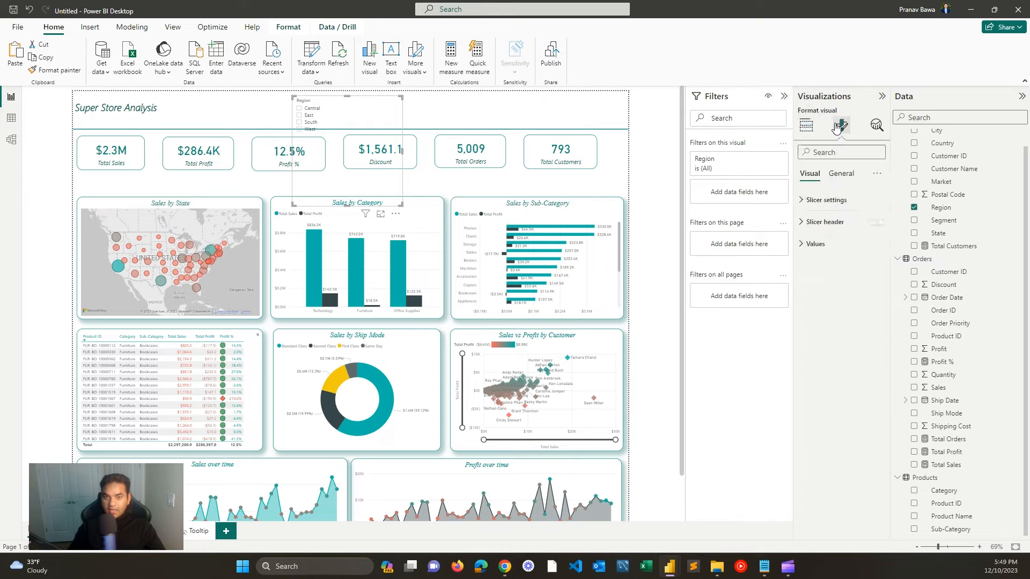
{"action": "left_click", "coordinate": [840, 199]}
{"action": "left_click", "coordinate": [836, 255]}
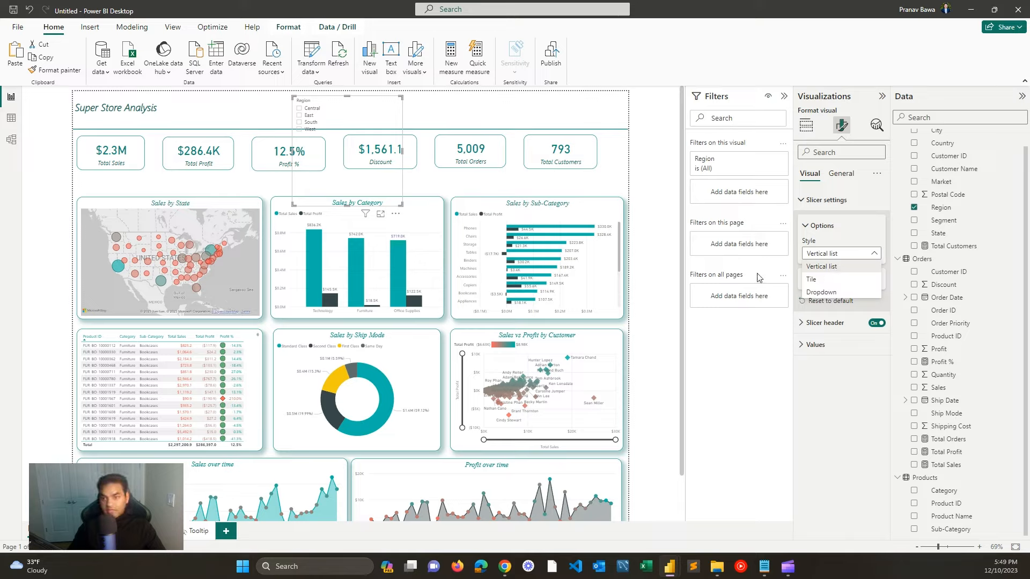
{"action": "left_click", "coordinate": [811, 279]}
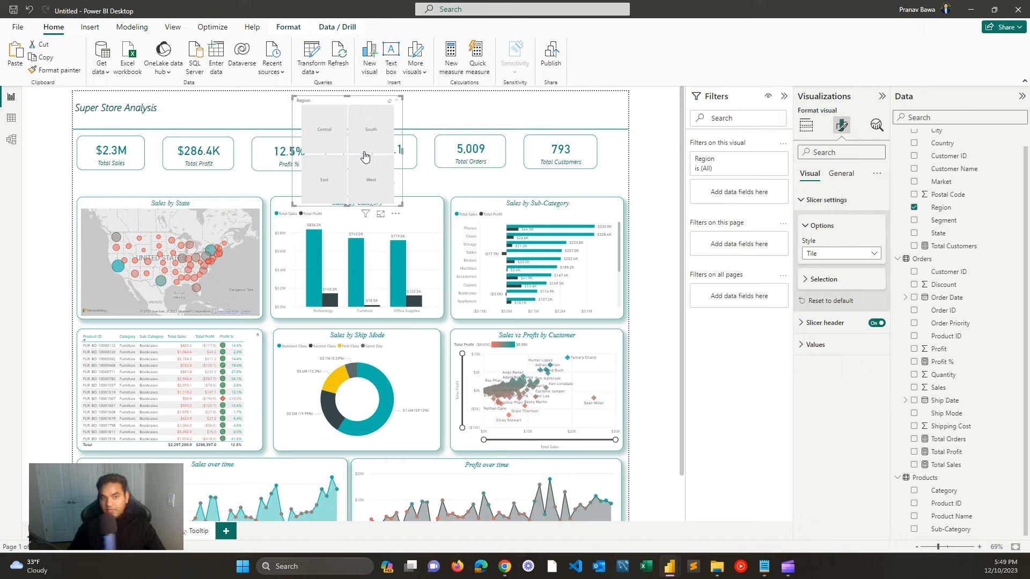
{"action": "left_click", "coordinate": [322, 138]}
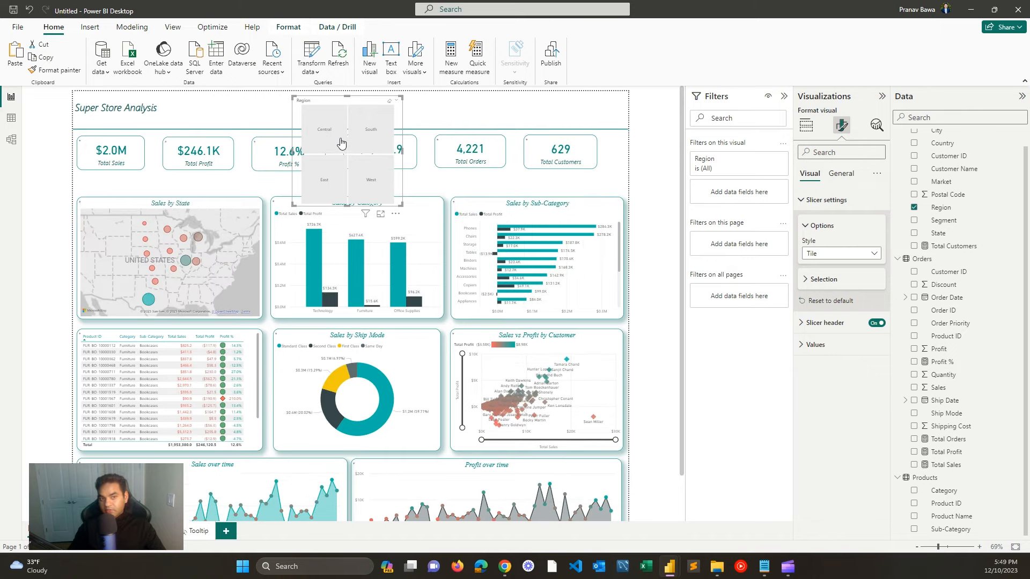
{"action": "left_click", "coordinate": [341, 143]}
Step: Set the Region slicer's style to Dropdown, test it with South, and shrink the slicer to fit beside the title
{"action": "left_click", "coordinate": [841, 253]}
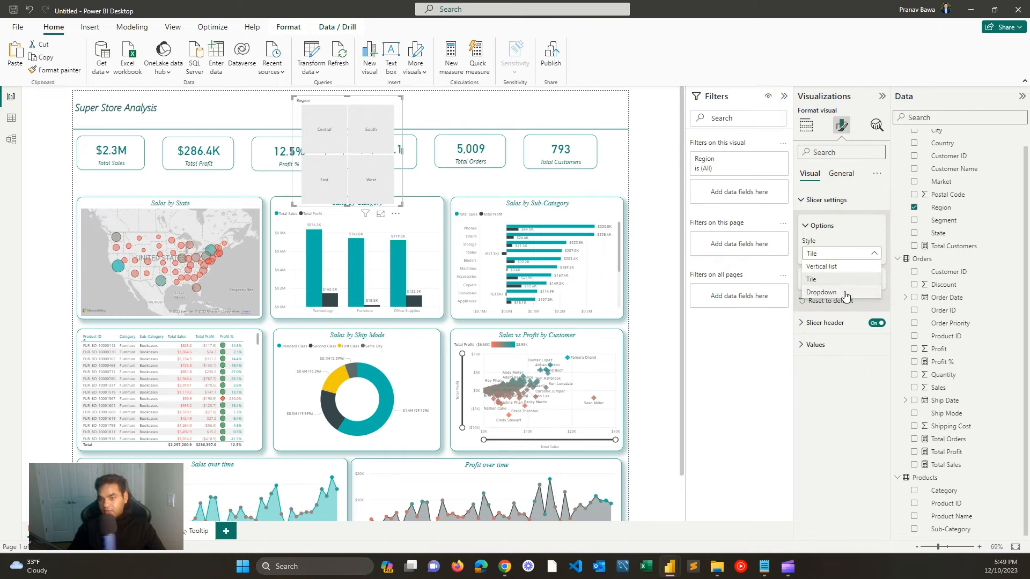
{"action": "left_click", "coordinate": [844, 294]}
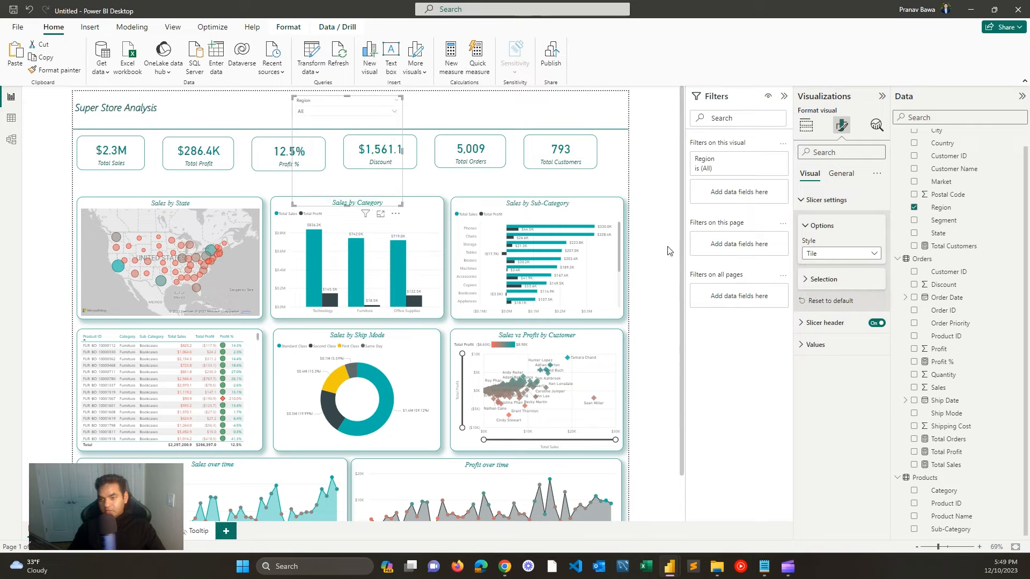
{"action": "left_click", "coordinate": [323, 111]}
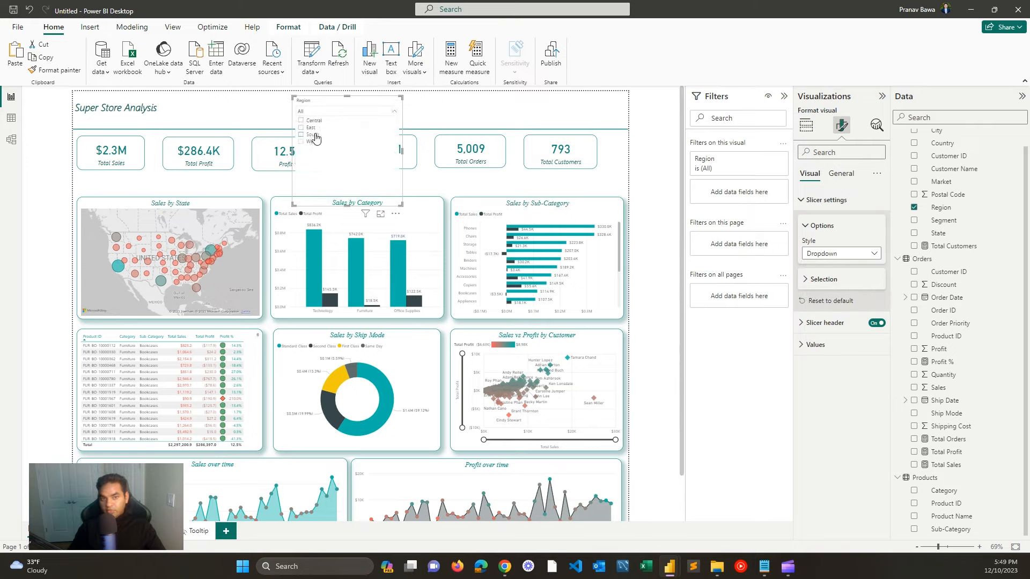
{"action": "left_click", "coordinate": [314, 134]}
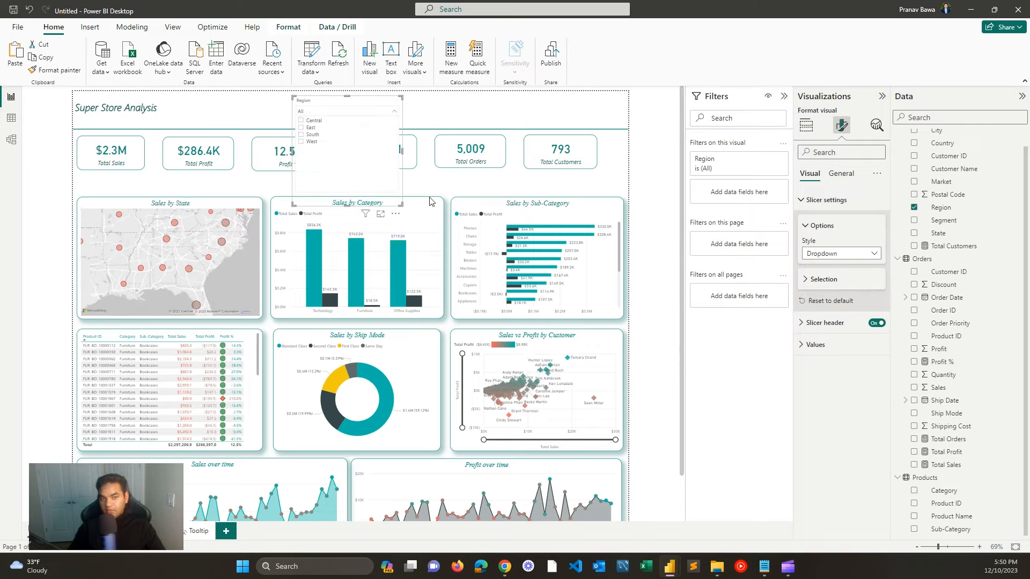
{"action": "left_click_drag", "start_coordinate": [404, 207], "coordinate": [387, 135]}
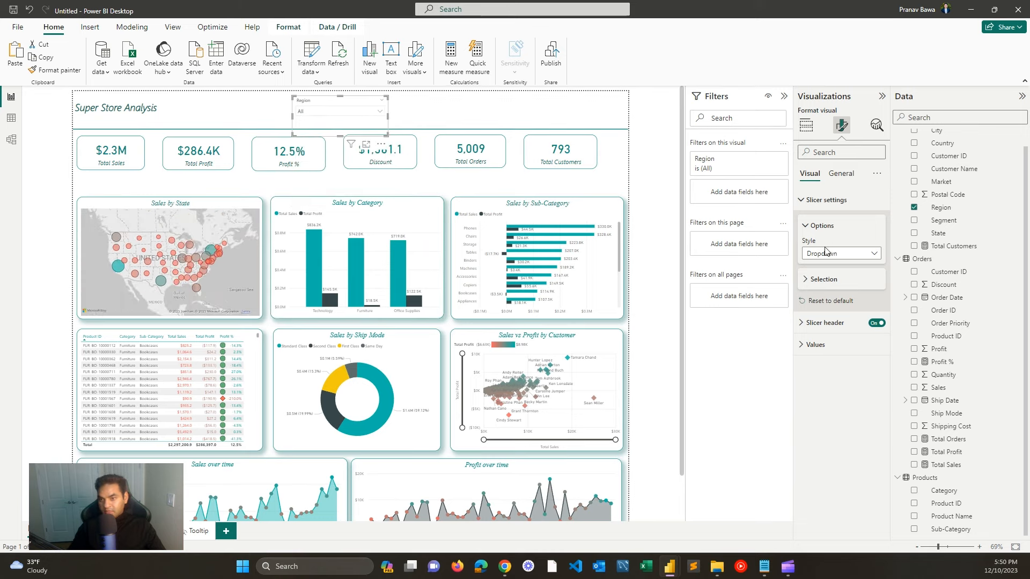
Step: Set the Region slicer's style to Tile and resize it to fit all four regions in one row beside the title
{"action": "left_click", "coordinate": [826, 251]}
{"action": "left_click", "coordinate": [812, 280]}
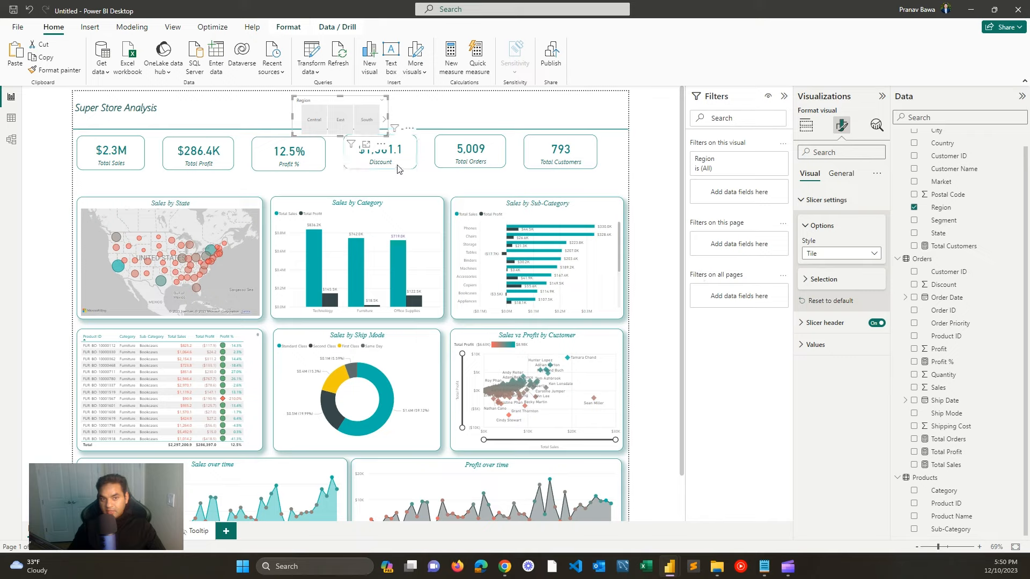
{"action": "left_click_drag", "start_coordinate": [387, 136], "coordinate": [269, 102]}
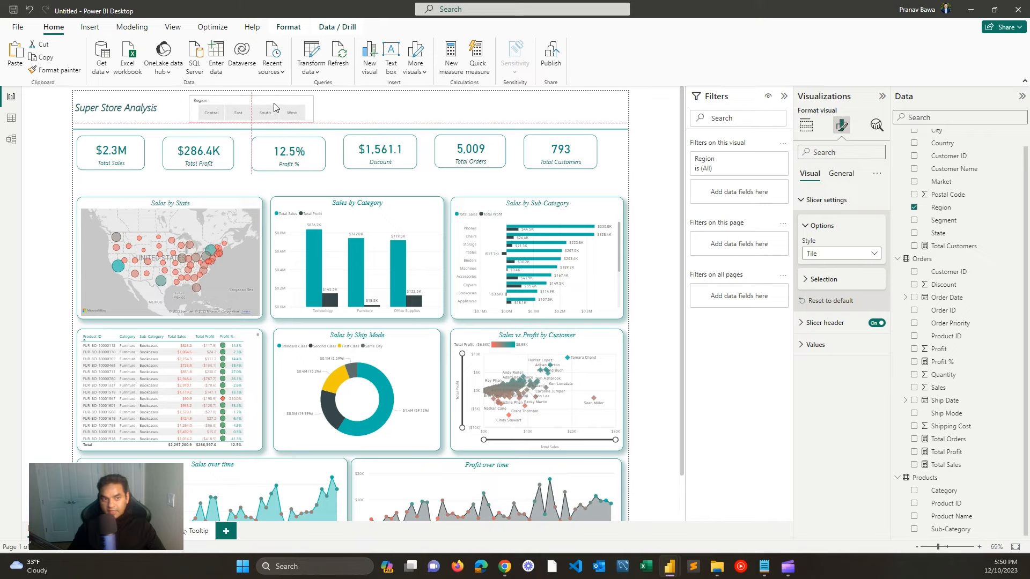
Step: Turn off the Region slicer's header
{"action": "left_click", "coordinate": [841, 324]}
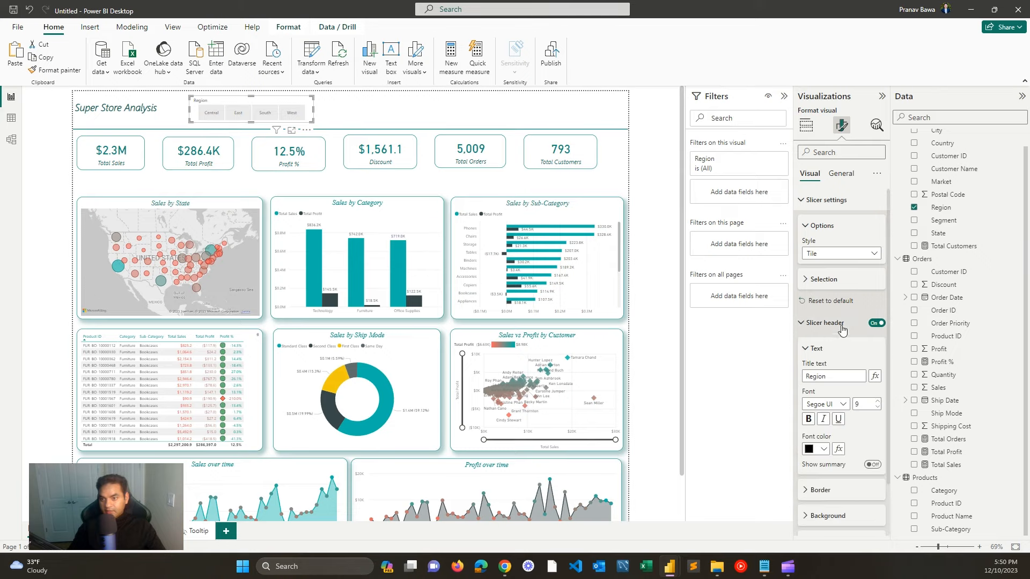
{"action": "left_click", "coordinate": [824, 451]}
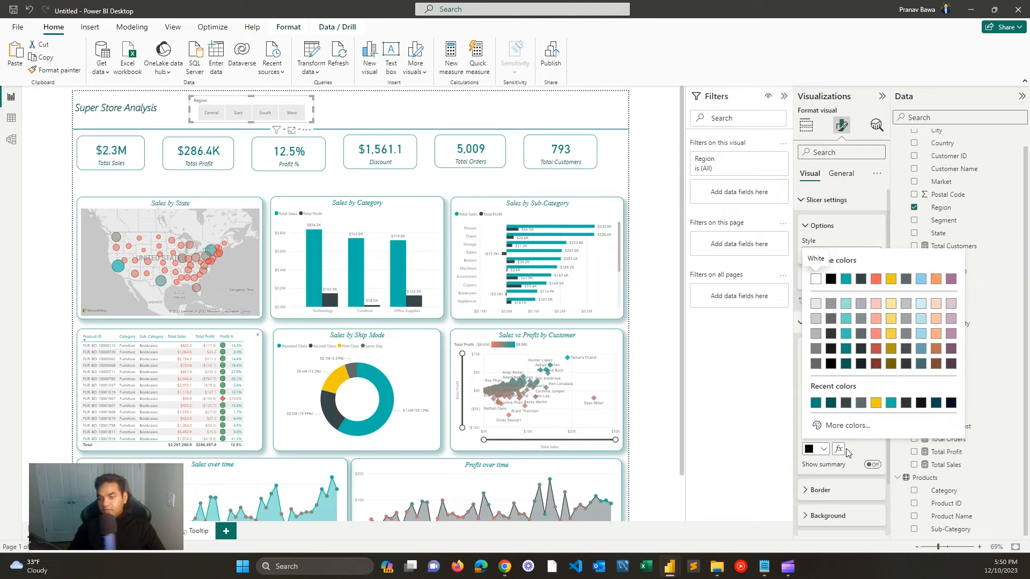
{"action": "left_click", "coordinate": [871, 452]}
{"action": "left_click", "coordinate": [877, 323]}
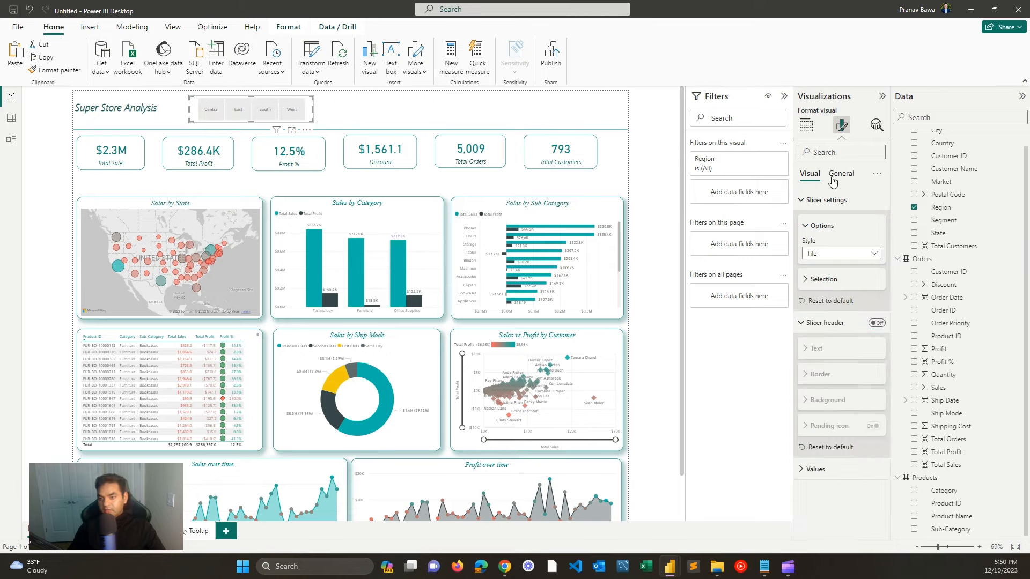
Step: Turn on the Region slicer's title and set its text to Region
{"action": "left_click", "coordinate": [835, 177]}
{"action": "left_click", "coordinate": [876, 222]}
{"action": "left_click", "coordinate": [848, 225]}
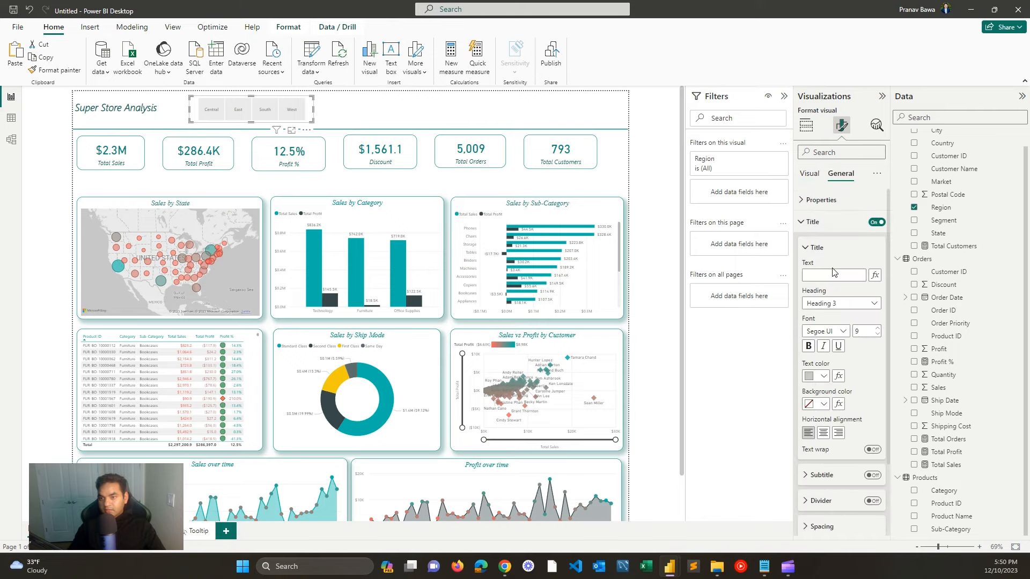
{"action": "left_click", "coordinate": [830, 275]}
{"action": "type", "text": "Region"}
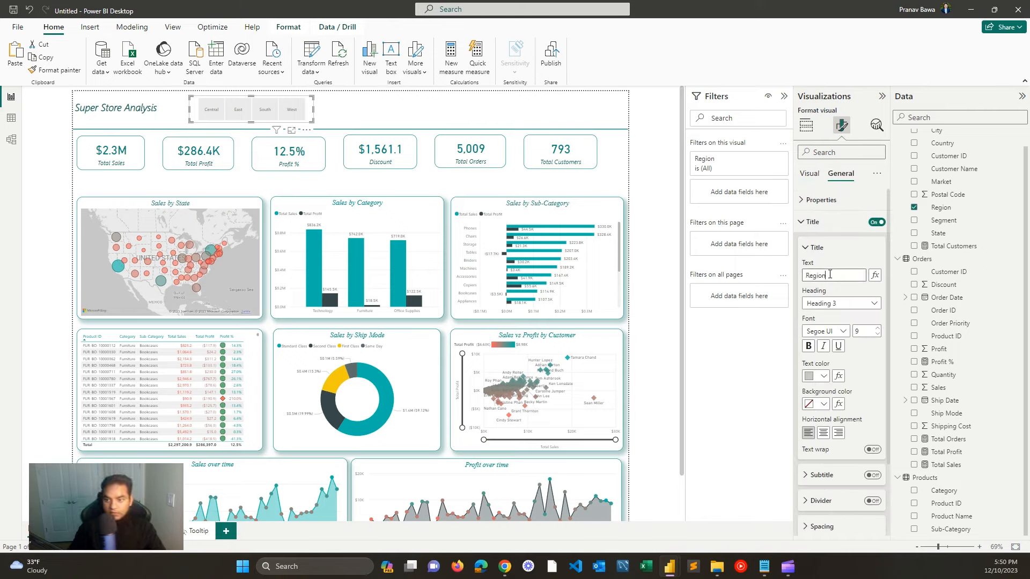
Step: Format the Region slicer's title in dark teal, centred, bold and italic at size 12
{"action": "left_click", "coordinate": [823, 376]}
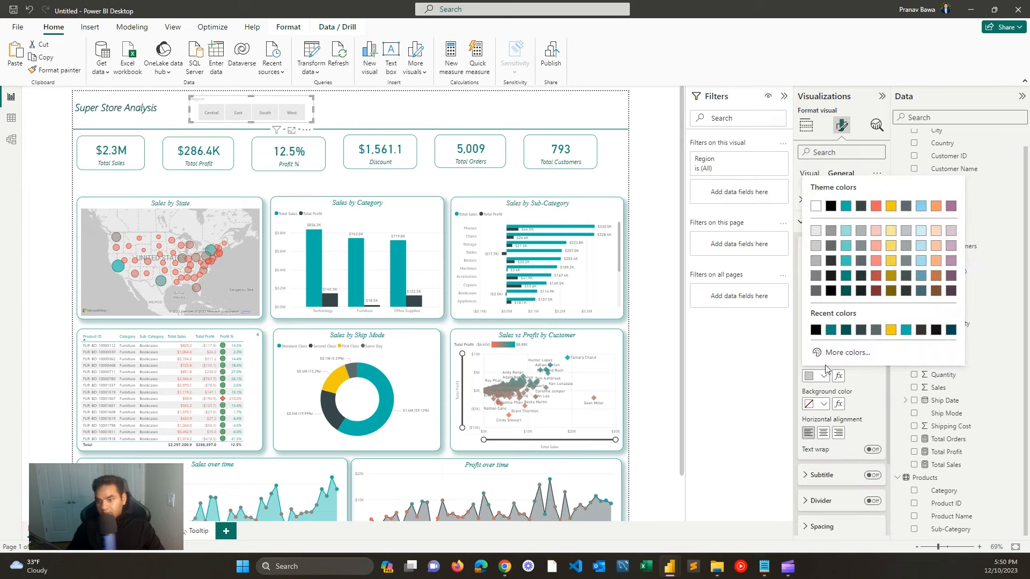
{"action": "left_click", "coordinate": [854, 321]}
{"action": "left_click", "coordinate": [823, 432]}
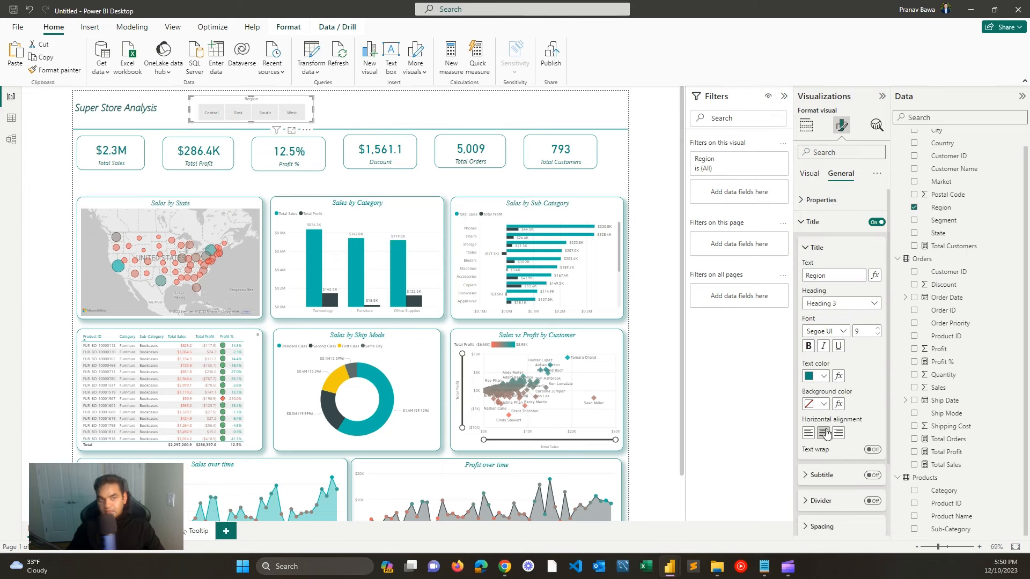
{"action": "left_click", "coordinate": [814, 347]}
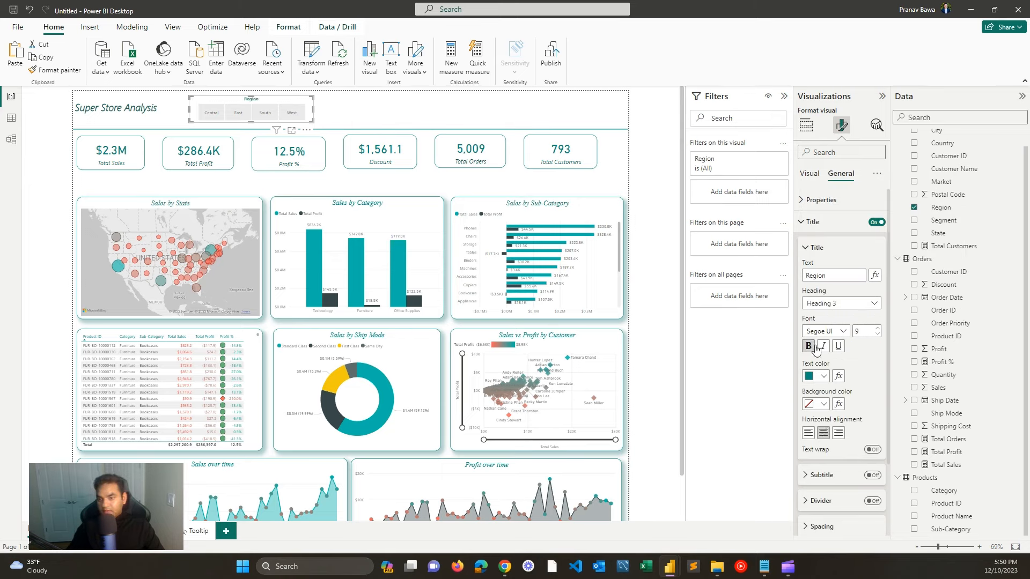
{"action": "left_click", "coordinate": [877, 329]}
{"action": "left_click", "coordinate": [877, 329]}
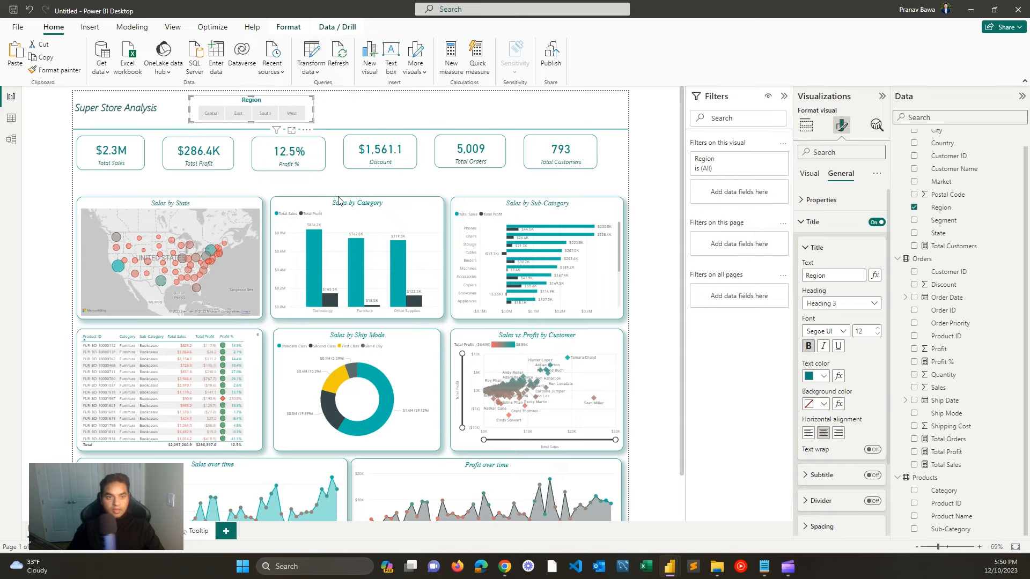
{"action": "left_click", "coordinate": [823, 346]}
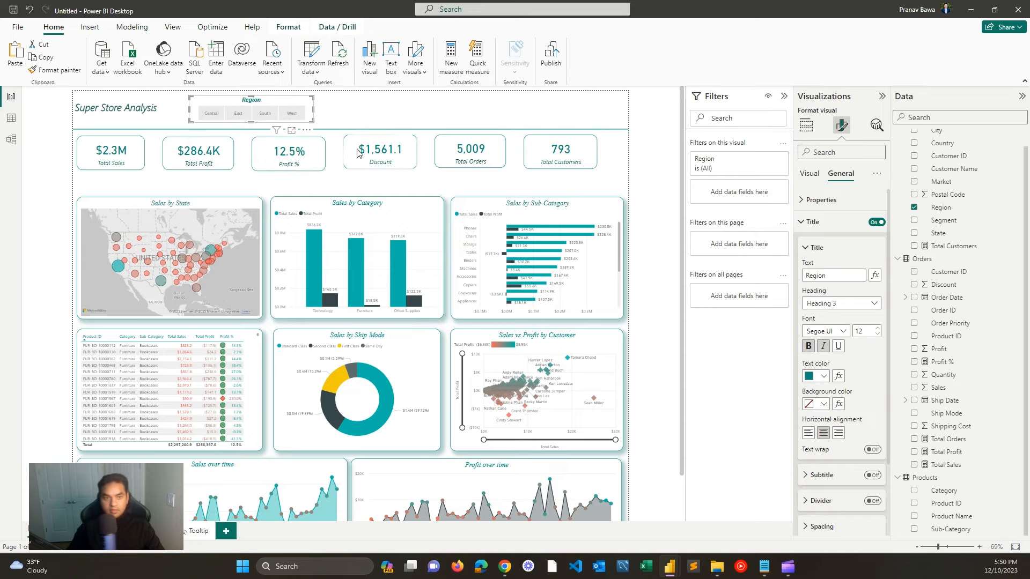
{"action": "left_click", "coordinate": [362, 110]}
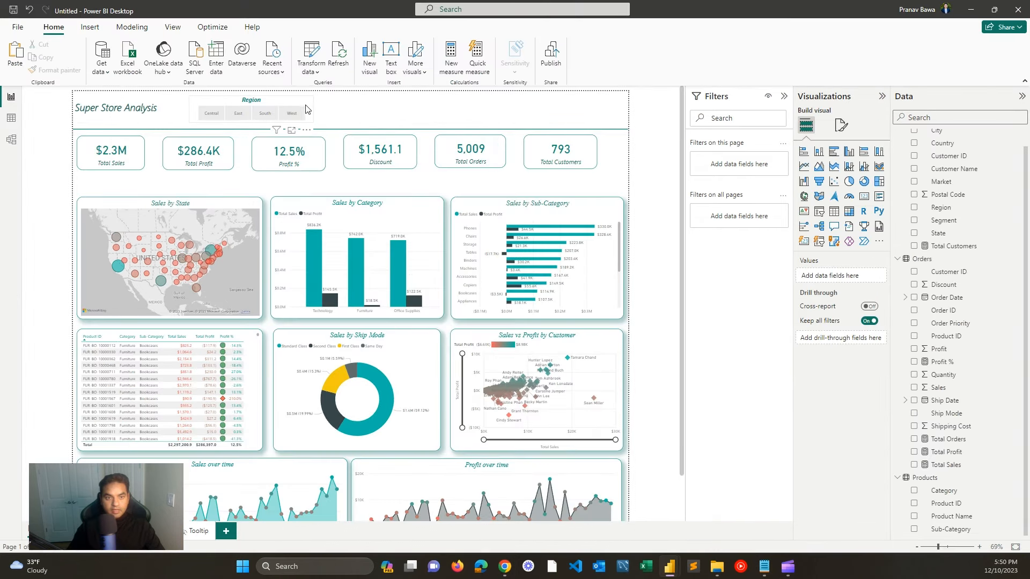
Step: Set the border colour of the Region slicer's values to teal
{"action": "left_click", "coordinate": [285, 104]}
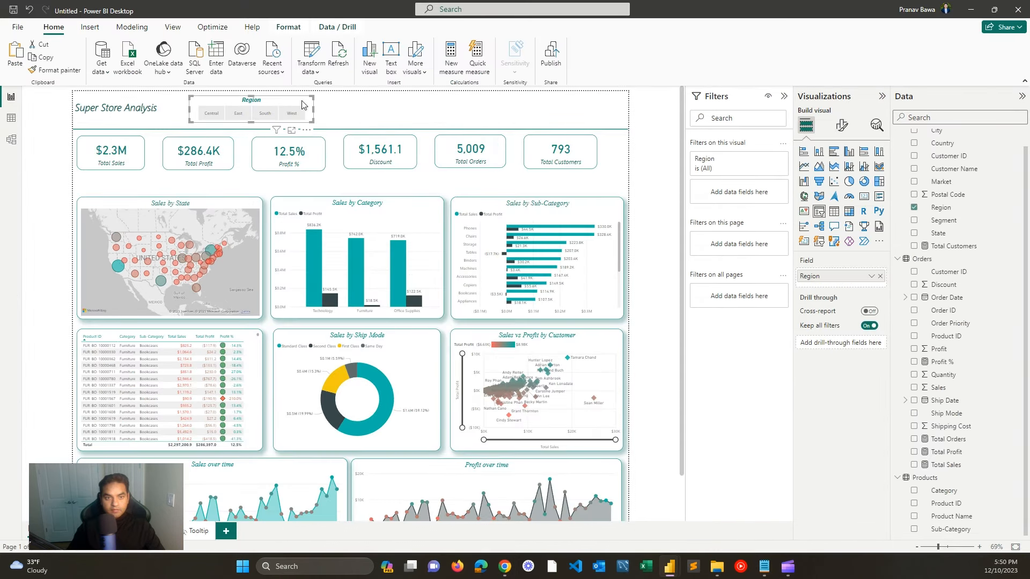
{"action": "left_click", "coordinate": [841, 125]}
{"action": "left_click", "coordinate": [847, 209]}
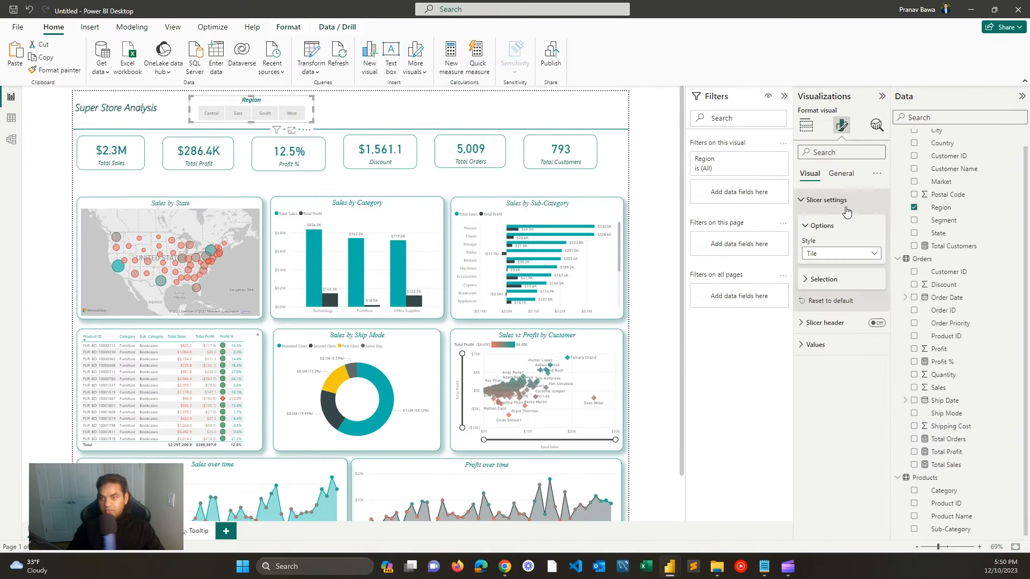
{"action": "left_click", "coordinate": [847, 281]}
{"action": "left_click", "coordinate": [843, 390]}
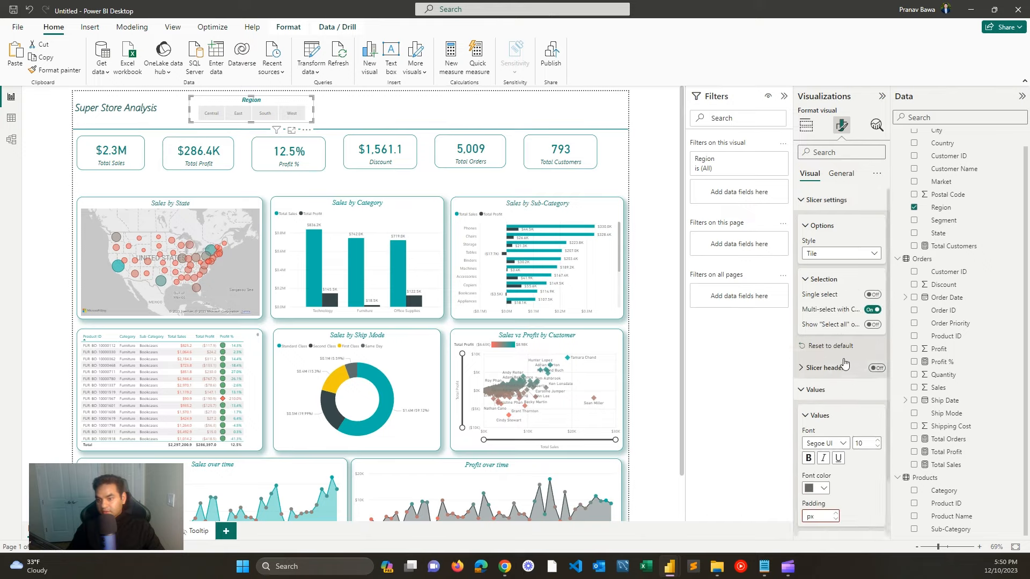
{"action": "scroll", "coordinate": [844, 383], "scroll_direction": "down", "scroll_amount": 1}
{"action": "left_click", "coordinate": [839, 475]}
{"action": "scroll", "coordinate": [850, 430], "scroll_direction": "down", "scroll_amount": 2}
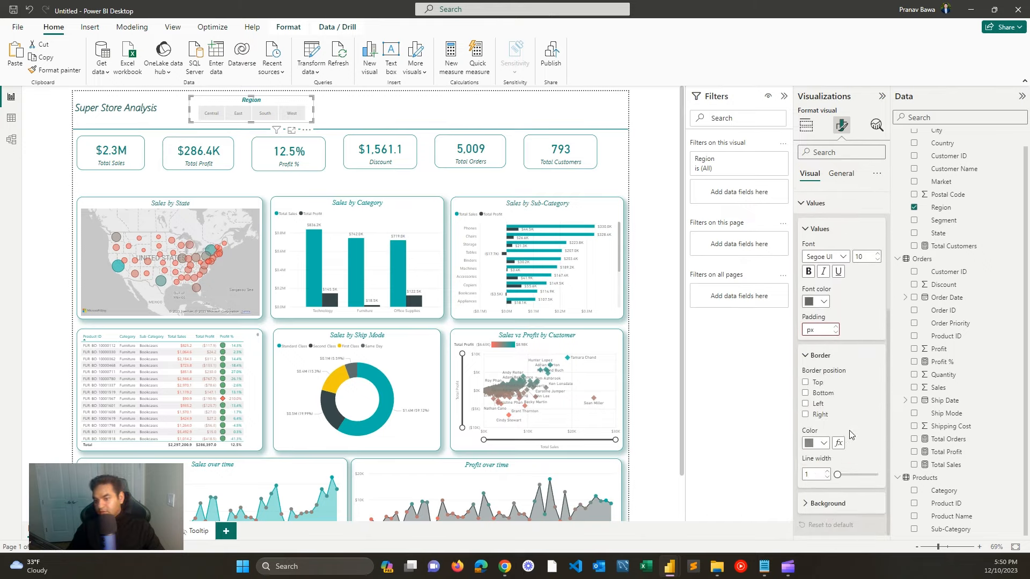
{"action": "left_click", "coordinate": [820, 448]}
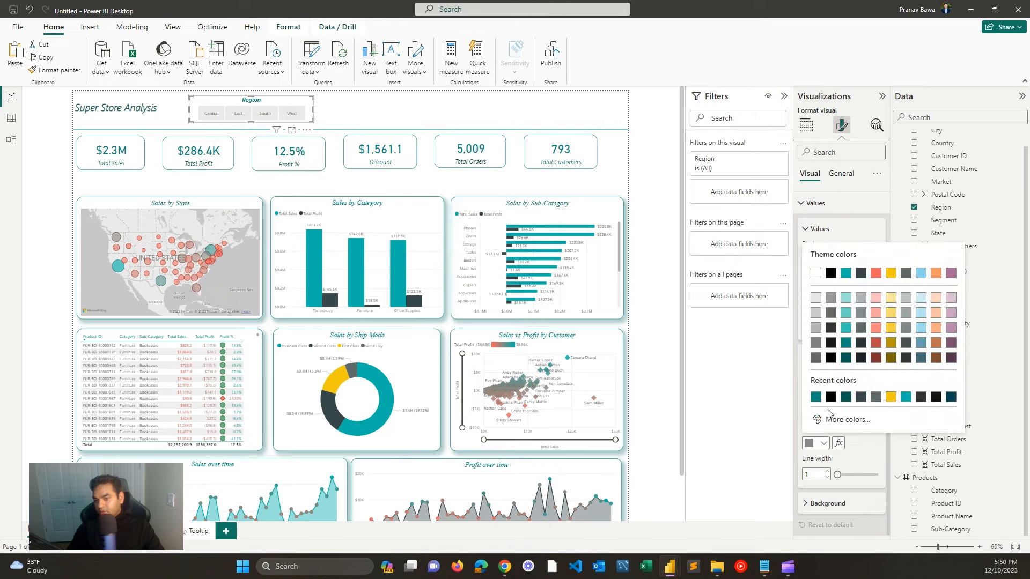
{"action": "left_click", "coordinate": [844, 275]}
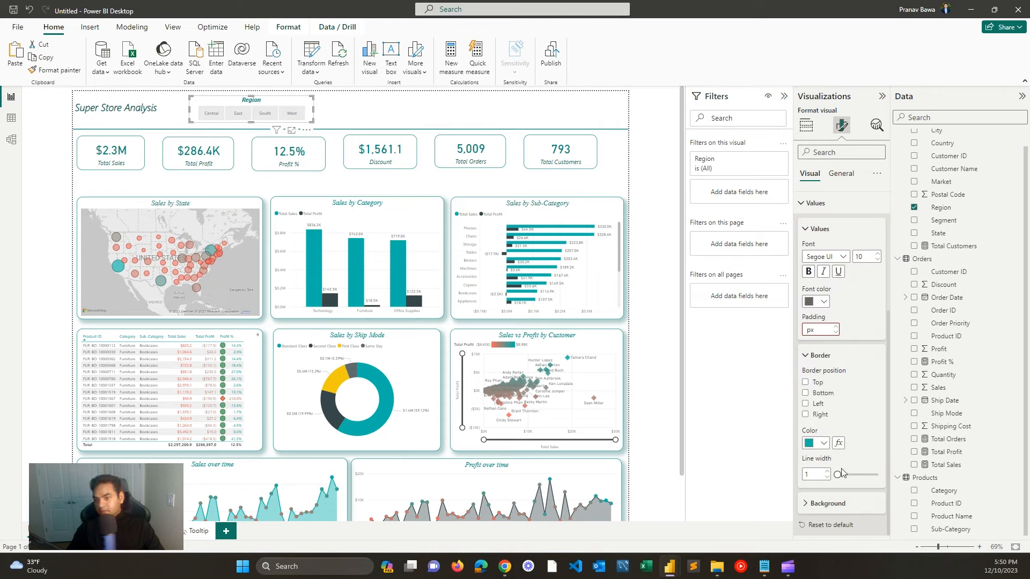
{"action": "left_click", "coordinate": [841, 175]}
{"action": "left_click", "coordinate": [839, 247]}
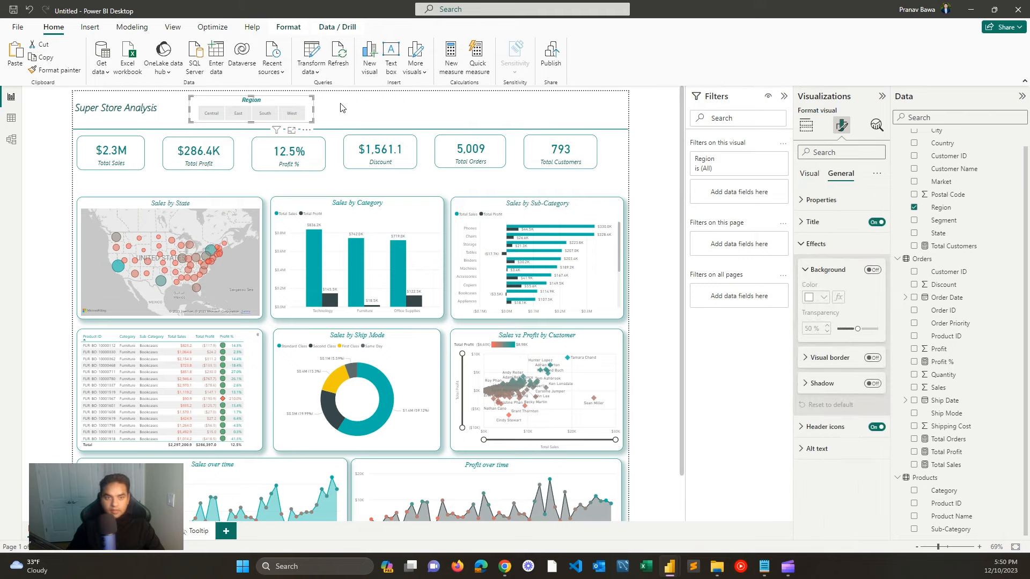
{"action": "left_click", "coordinate": [331, 110]}
Step: Set the font colour of the Region slicer's values to dark teal and their padding to 2 px
{"action": "left_click", "coordinate": [288, 104]}
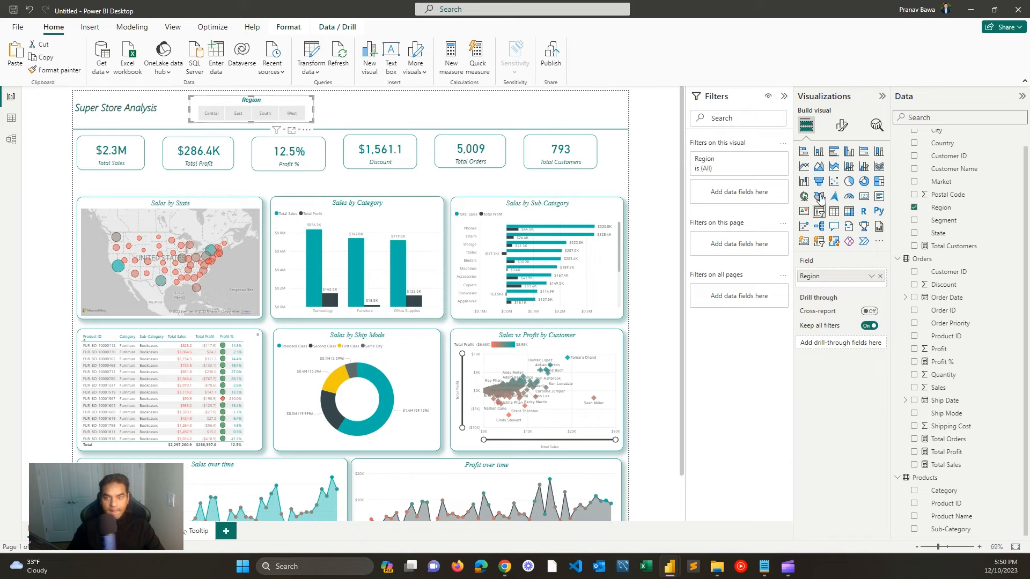
{"action": "left_click", "coordinate": [841, 125]}
{"action": "left_click", "coordinate": [853, 200]}
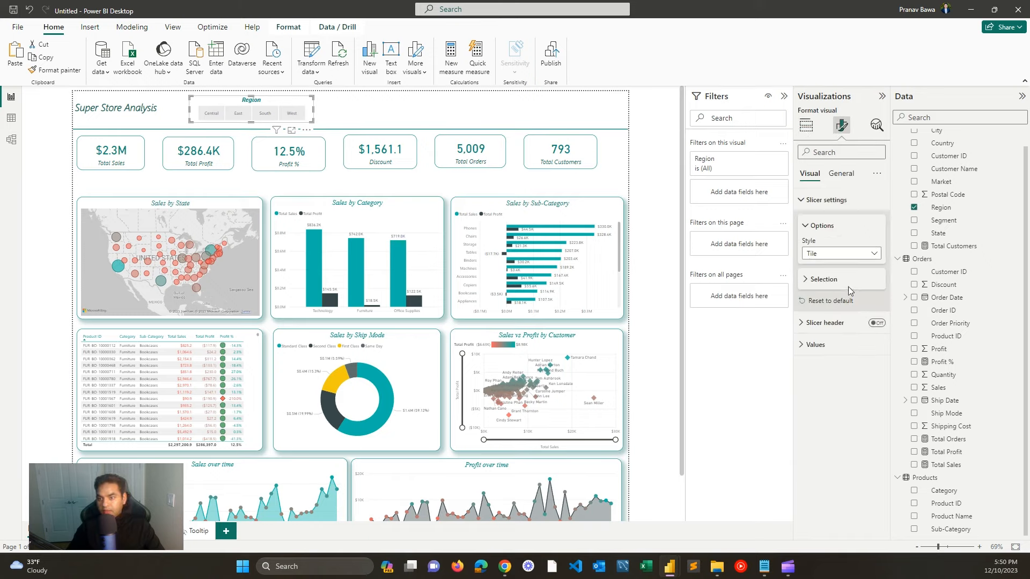
{"action": "left_click", "coordinate": [847, 281]}
{"action": "left_click", "coordinate": [839, 379]}
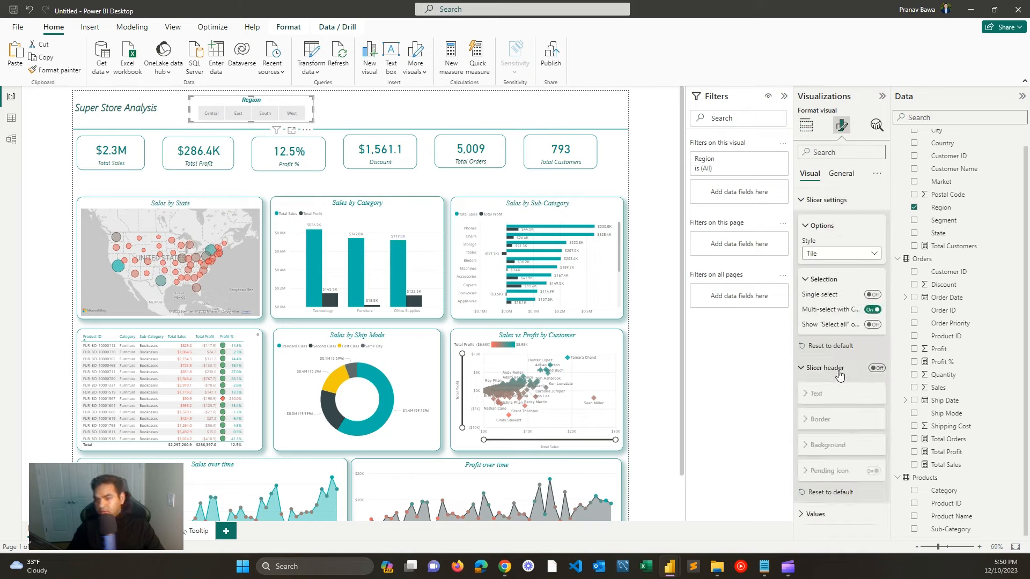
{"action": "left_click", "coordinate": [839, 376]}
{"action": "left_click", "coordinate": [839, 390]}
{"action": "scroll", "coordinate": [840, 370], "scroll_direction": "down", "scroll_amount": 1}
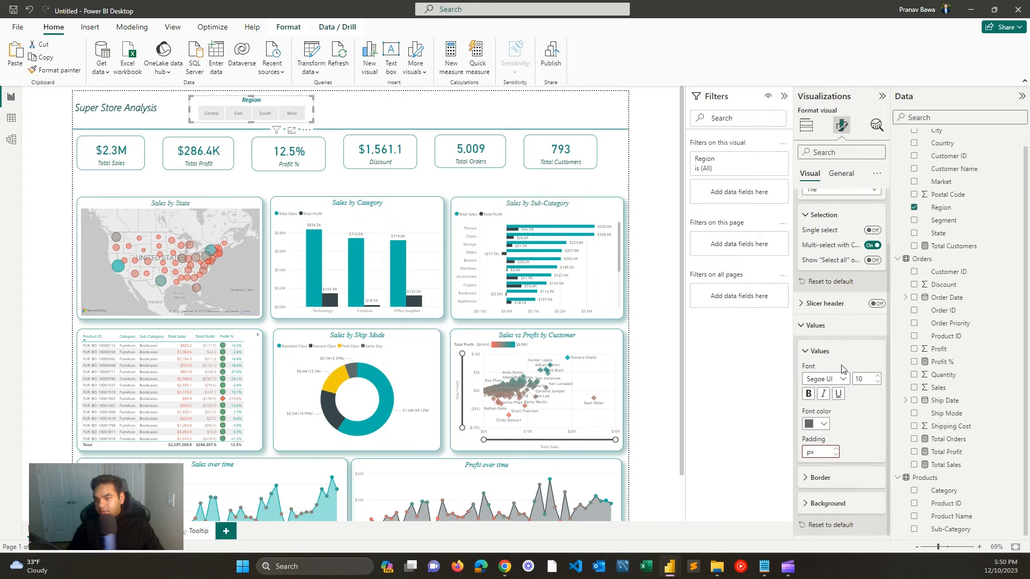
{"action": "left_click", "coordinate": [818, 426]}
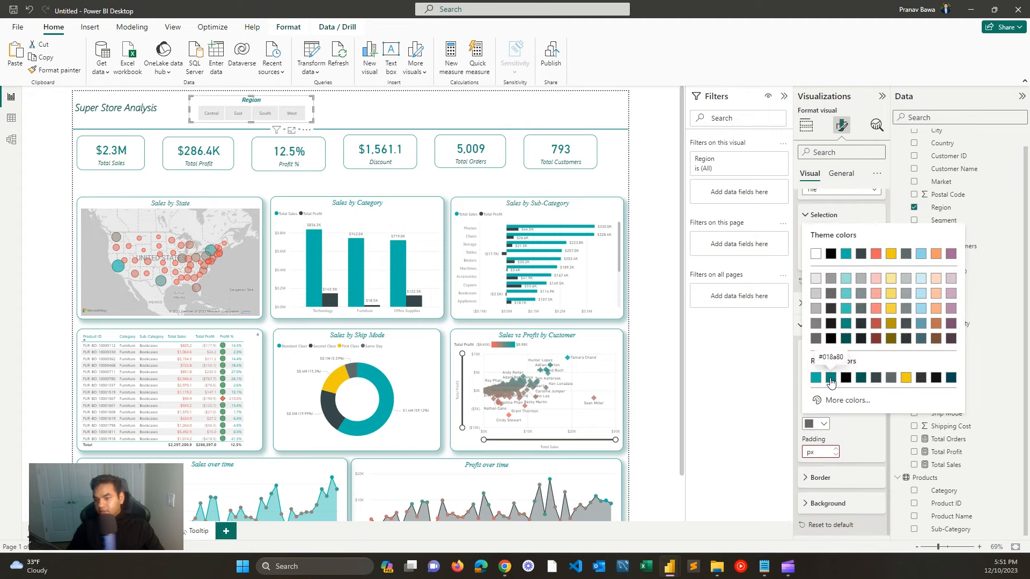
{"action": "left_click", "coordinate": [860, 378]}
{"action": "type", "text": "2"}
{"action": "left_click", "coordinate": [856, 424]}
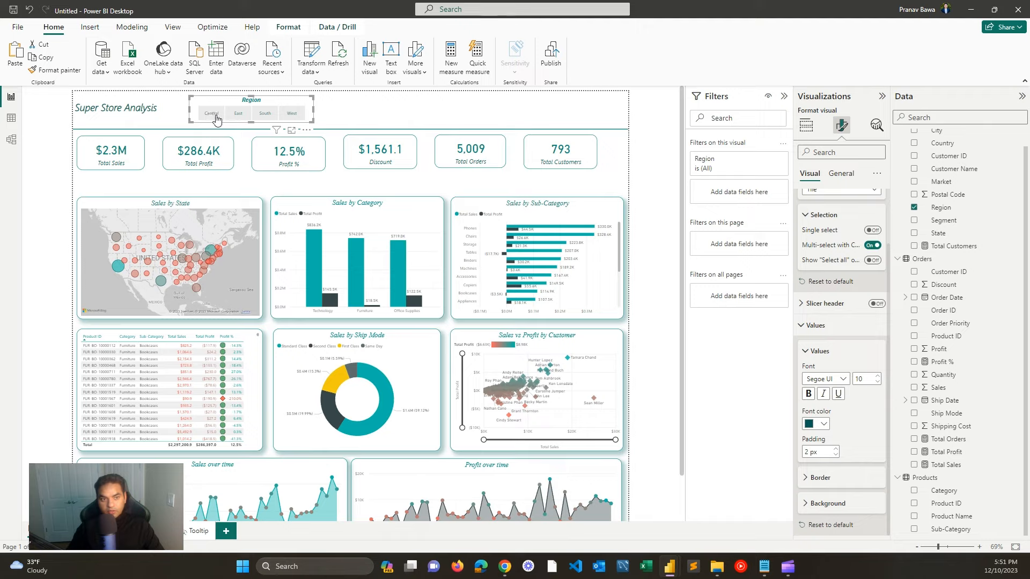
Step: Add top, bottom, left and right borders to the Region slicer's values and colour them dark teal
{"action": "left_click", "coordinate": [838, 485]}
{"action": "scroll", "coordinate": [831, 456], "scroll_direction": "down", "scroll_amount": 2}
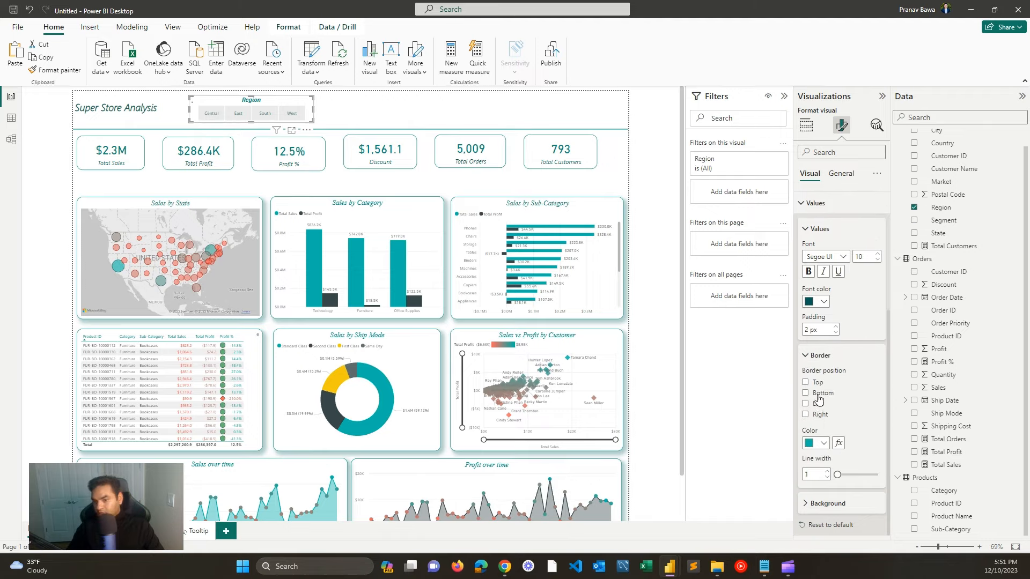
{"action": "left_click", "coordinate": [806, 382]}
{"action": "left_click", "coordinate": [806, 393]}
{"action": "left_click", "coordinate": [816, 407]}
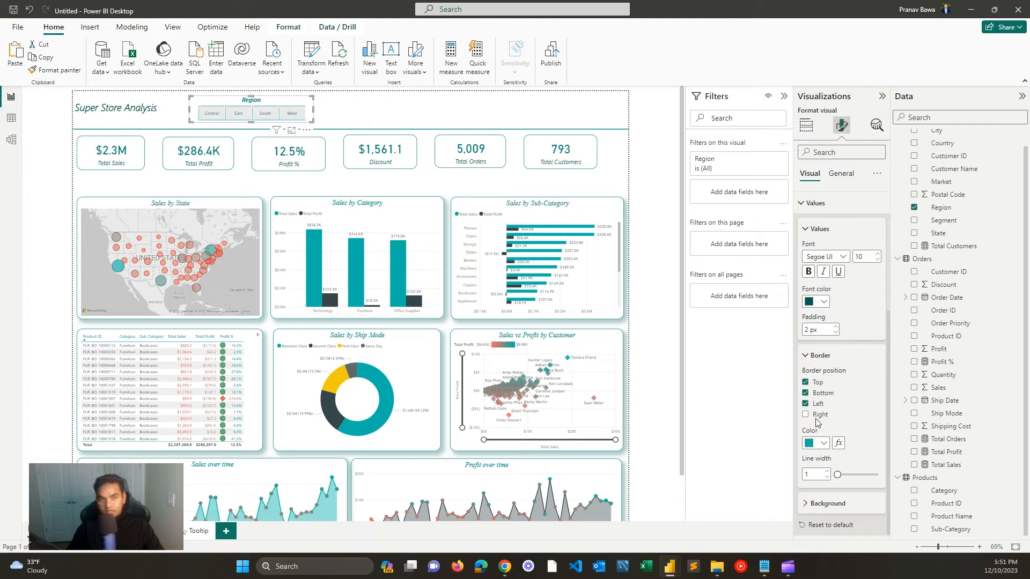
{"action": "left_click", "coordinate": [819, 420]}
{"action": "left_click", "coordinate": [818, 444]}
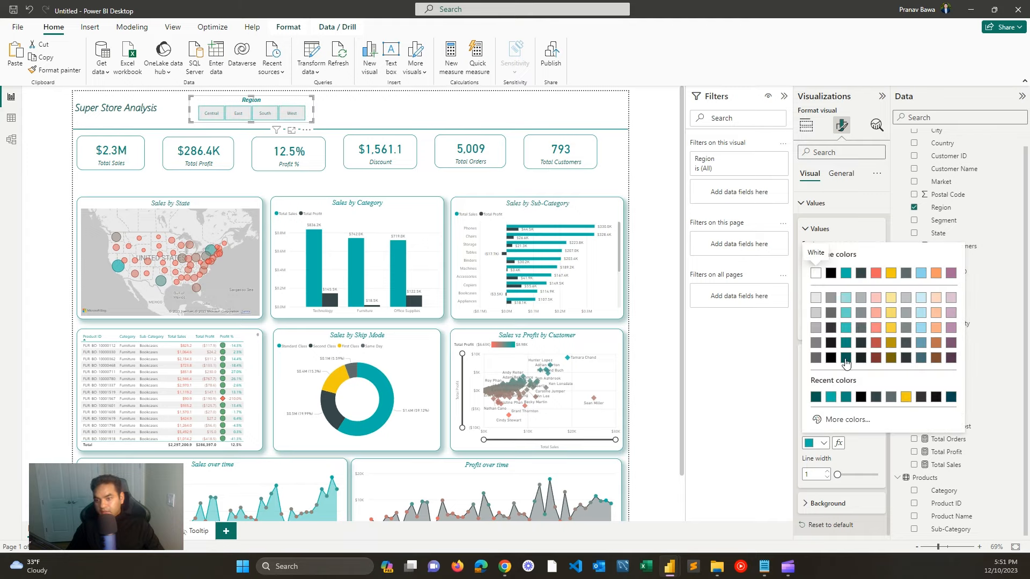
{"action": "left_click", "coordinate": [846, 367]}
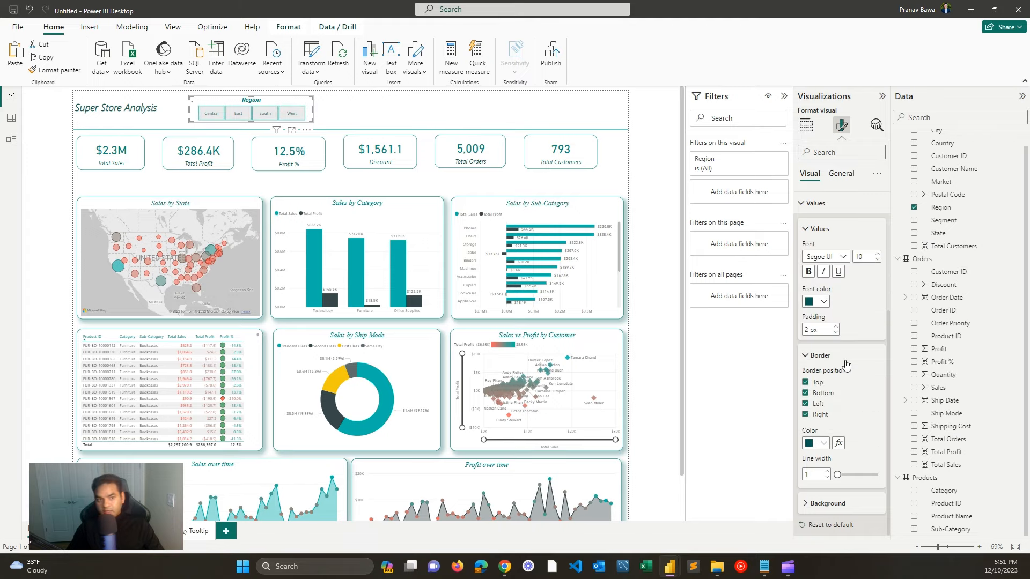
{"action": "left_click", "coordinate": [354, 114]}
Step: Duplicate the Region slicer twice and place the copies in a row to its right, above the summary cards
{"action": "left_click", "coordinate": [259, 101]}
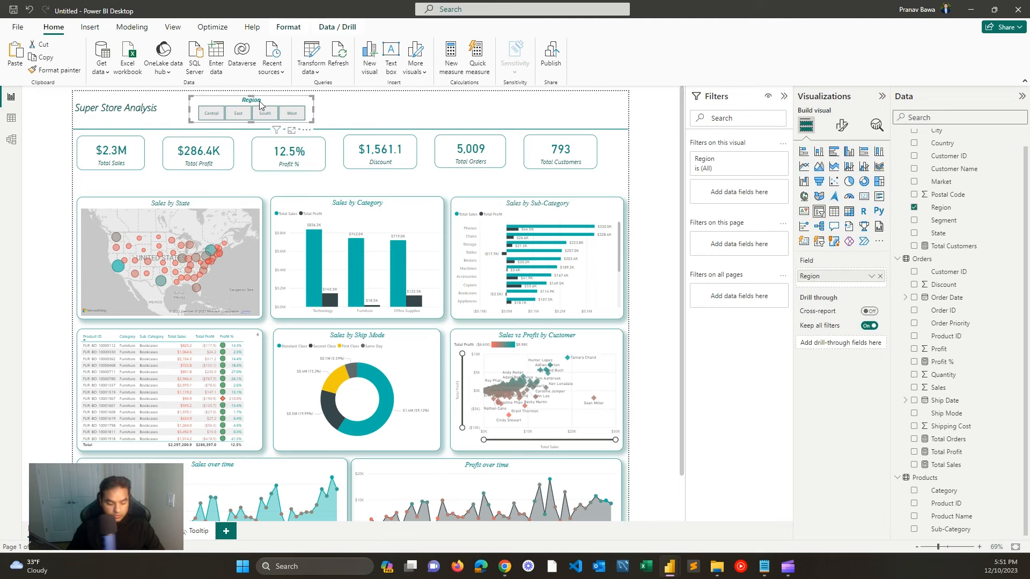
{"action": "left_click_drag", "start_coordinate": [242, 103], "coordinate": [359, 103]}
{"action": "key", "text": "ctrl+v"}
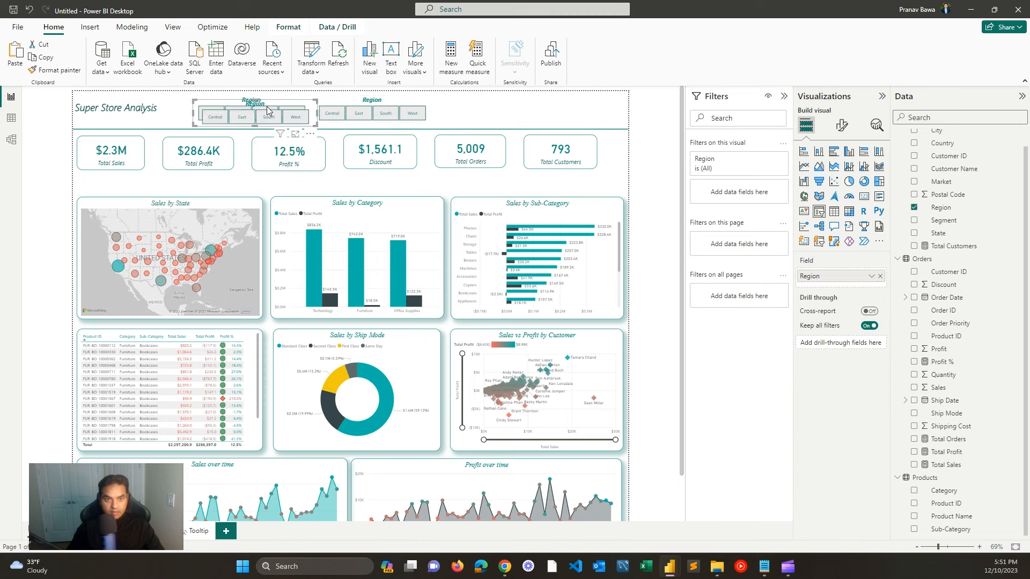
{"action": "left_click_drag", "start_coordinate": [266, 106], "coordinate": [502, 102]}
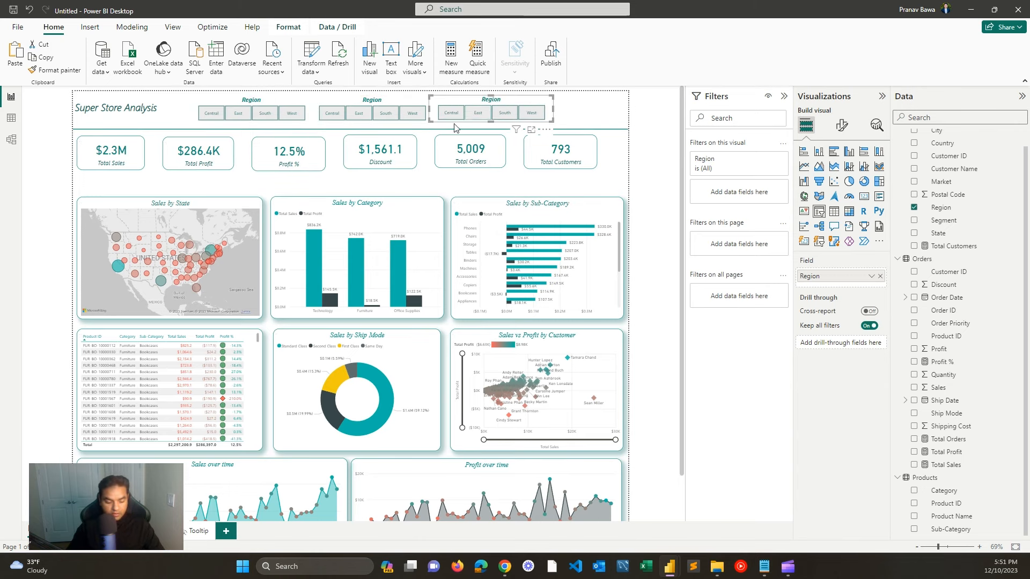
Step: Switch to the Superstore_v2 report in the browser to check its slicer fields, and return to the dashboard being built
{"action": "left_click", "coordinate": [504, 566]}
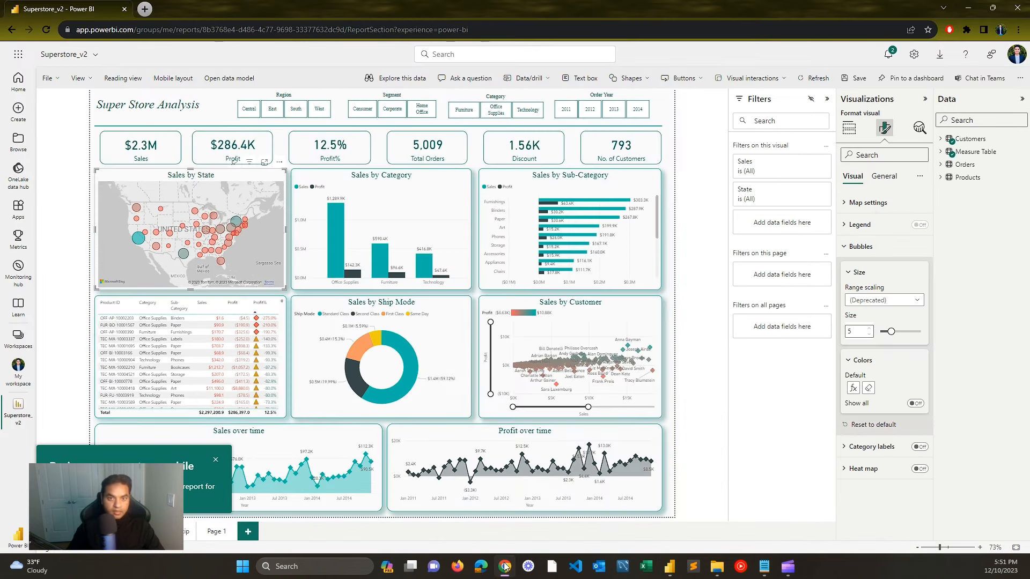
{"action": "left_click", "coordinate": [504, 567]}
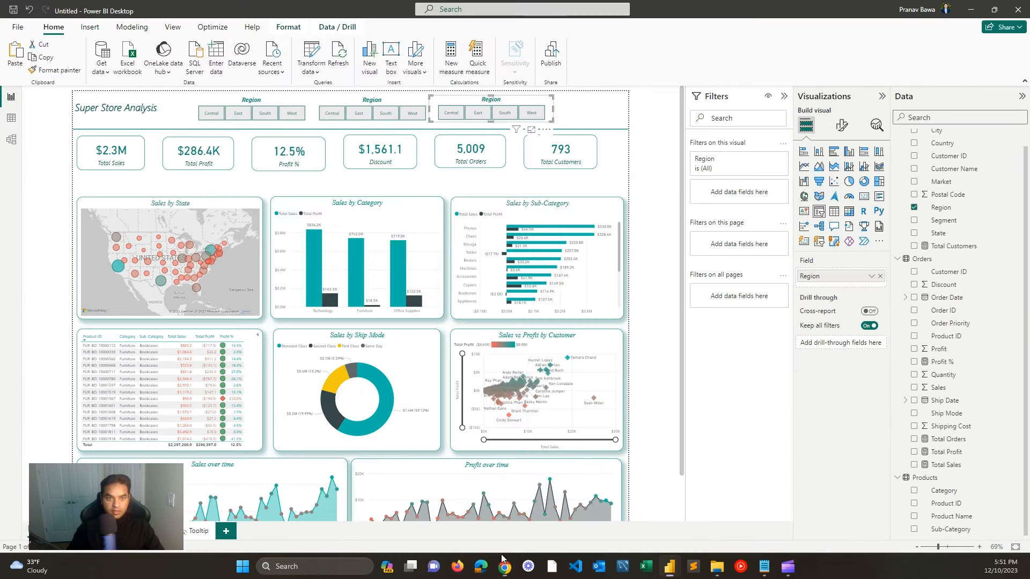
Step: Move the three Region slicers closer to the Super Store Analysis title, freeing space at the end of the row
{"action": "left_click_drag", "start_coordinate": [254, 105], "coordinate": [228, 105]}
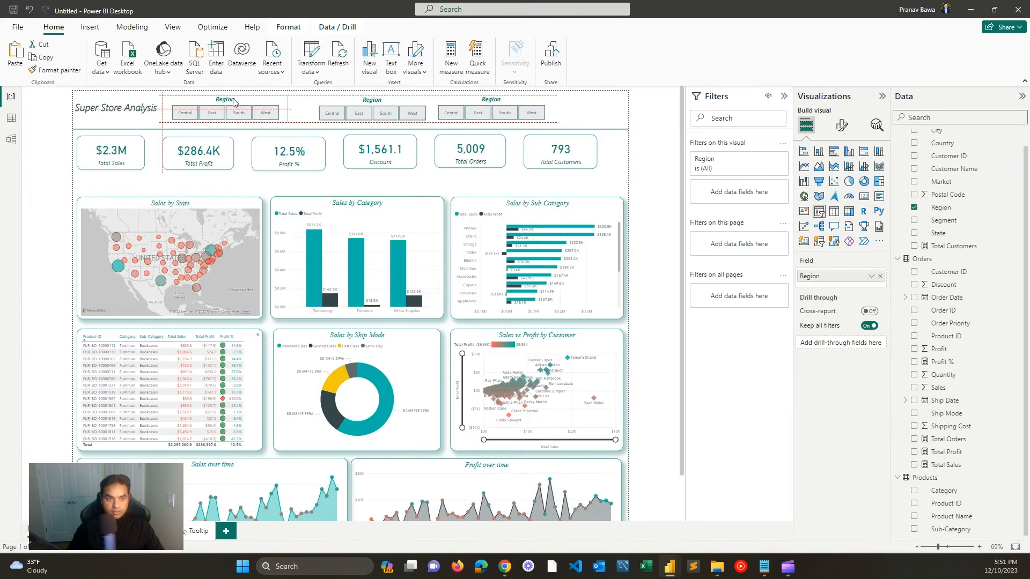
{"action": "left_click", "coordinate": [371, 99]}
{"action": "left_click_drag", "start_coordinate": [372, 100], "coordinate": [343, 101]}
{"action": "left_click_drag", "start_coordinate": [494, 104], "coordinate": [468, 103]}
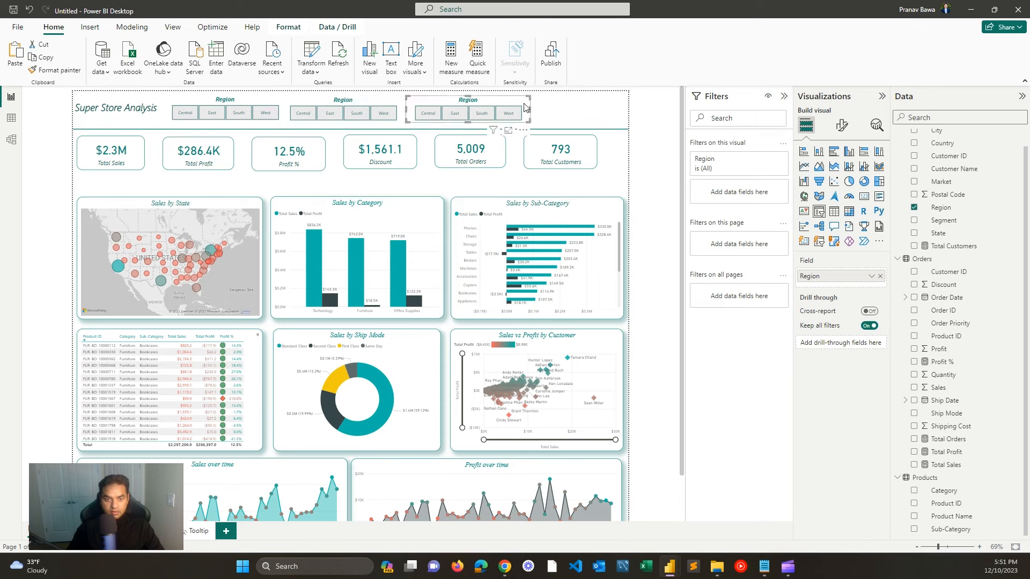
Step: Paste a fourth Region slicer at the far end of the row and nudge the first slicer closer to the title
{"action": "key", "text": "ctrl+v"}
{"action": "left_click_drag", "start_coordinate": [294, 102], "coordinate": [607, 103]}
{"action": "left_click_drag", "start_coordinate": [244, 103], "coordinate": [236, 102]}
{"action": "left_click", "coordinate": [159, 113]}
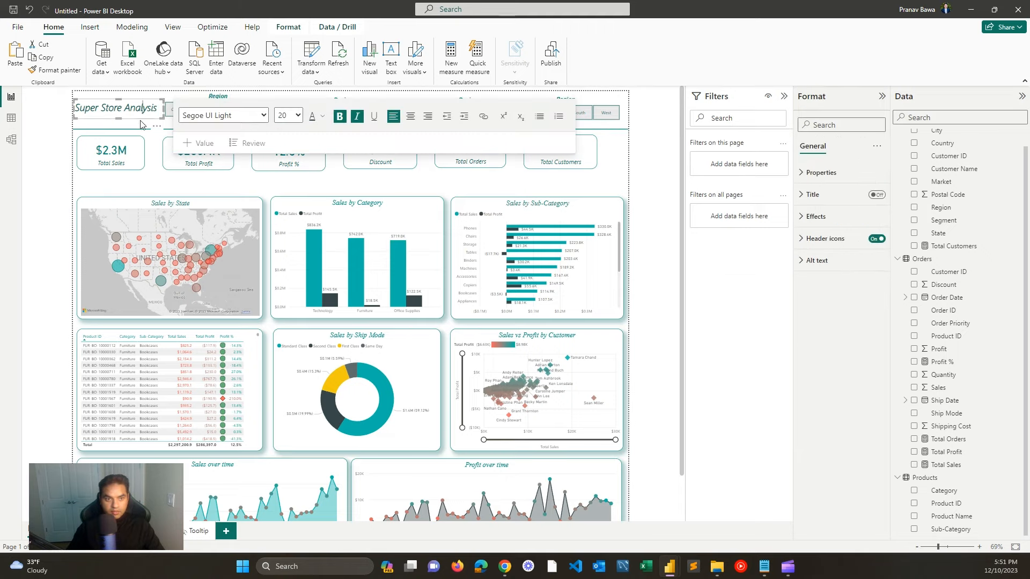
{"action": "left_click", "coordinate": [145, 125]}
{"action": "left_click", "coordinate": [224, 102]}
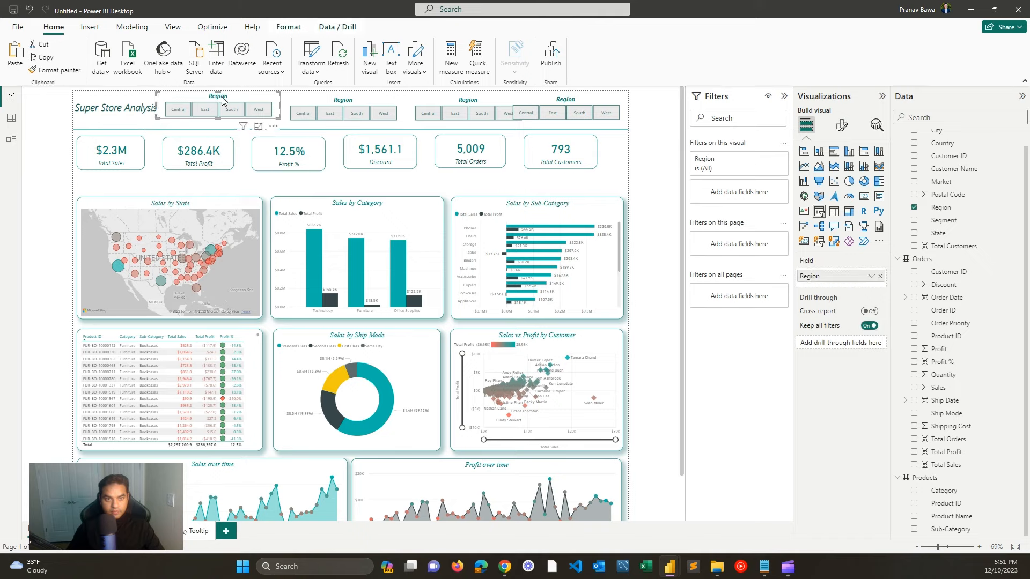
Step: Replace the Region field of the second slicer with Segment
{"action": "left_click", "coordinate": [343, 101]}
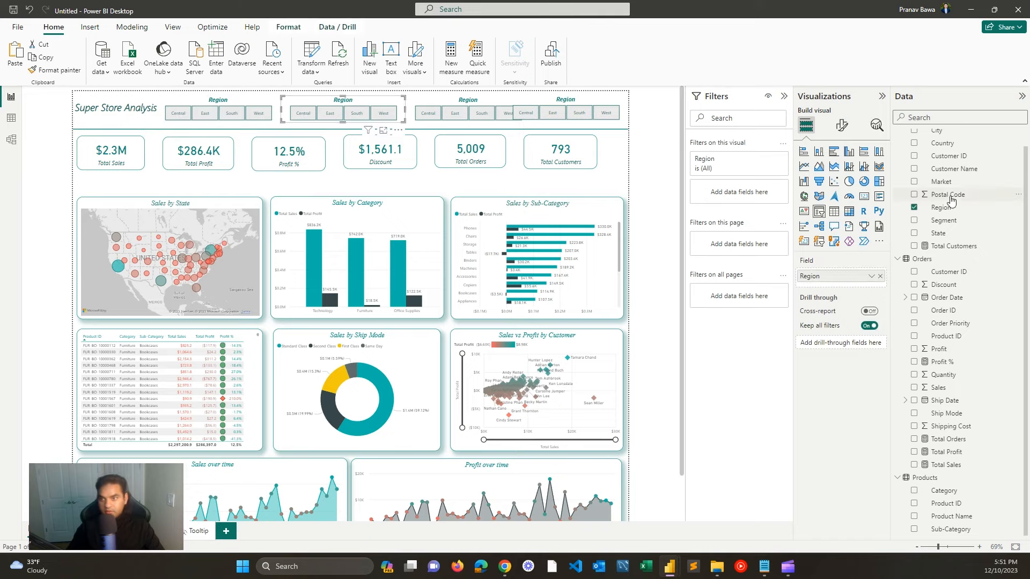
{"action": "left_click", "coordinate": [914, 209]}
{"action": "left_click", "coordinate": [914, 221]}
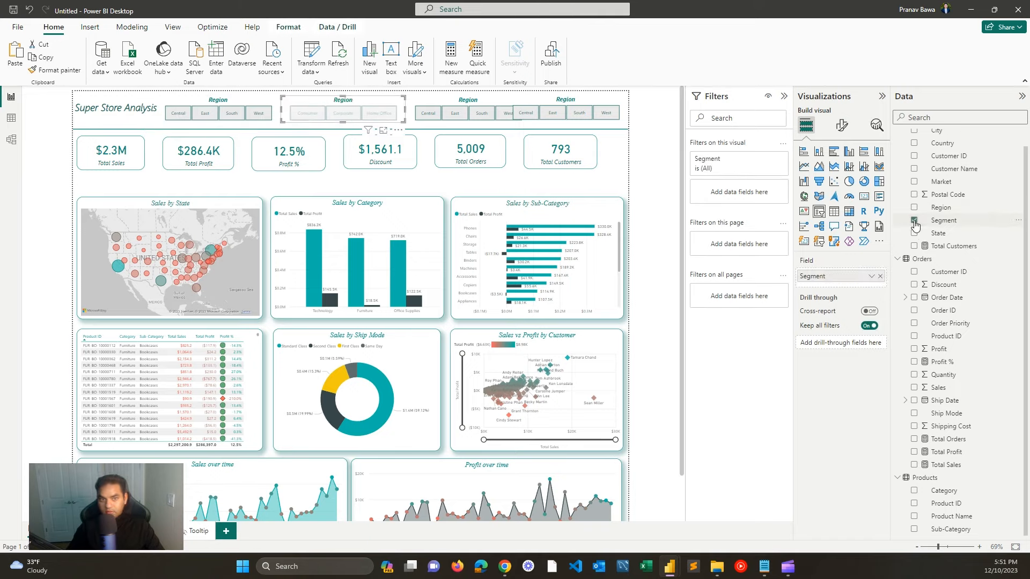
Step: Change the second slicer's title text to "Segment"
{"action": "left_click", "coordinate": [842, 125]}
{"action": "left_click", "coordinate": [841, 173]}
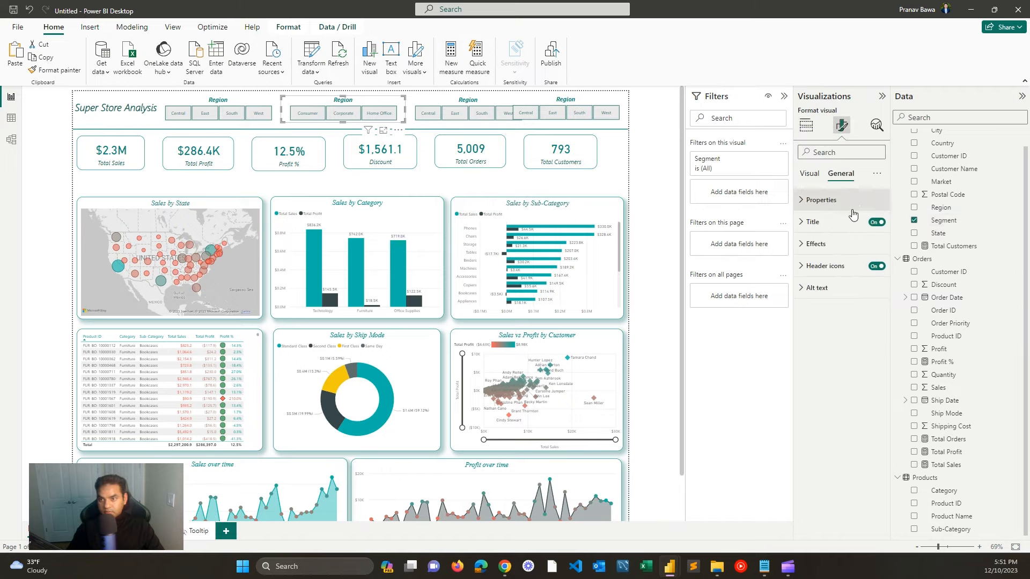
{"action": "left_click", "coordinate": [844, 223]}
{"action": "left_click", "coordinate": [821, 275]}
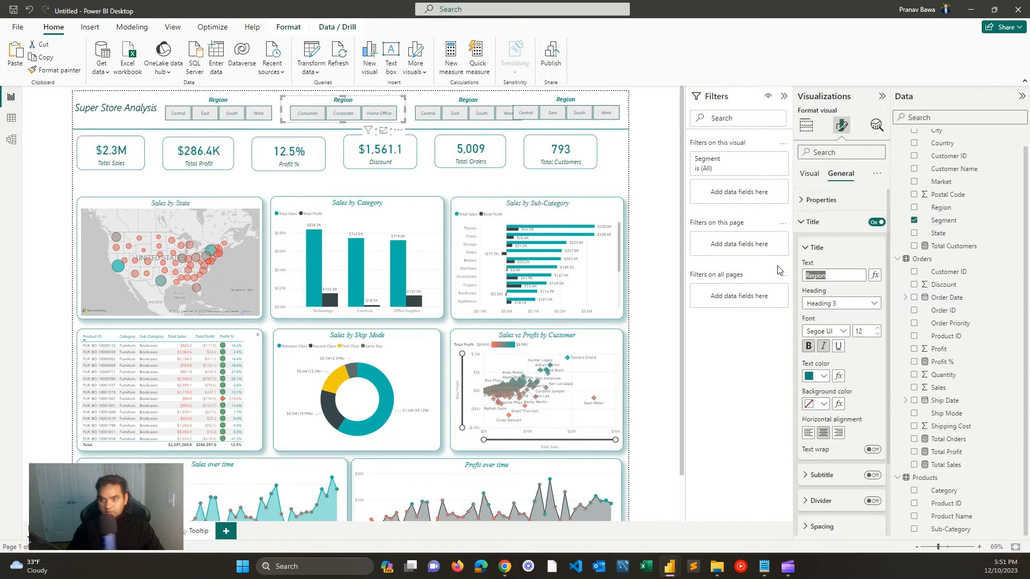
{"action": "type", "text": "Seg"}
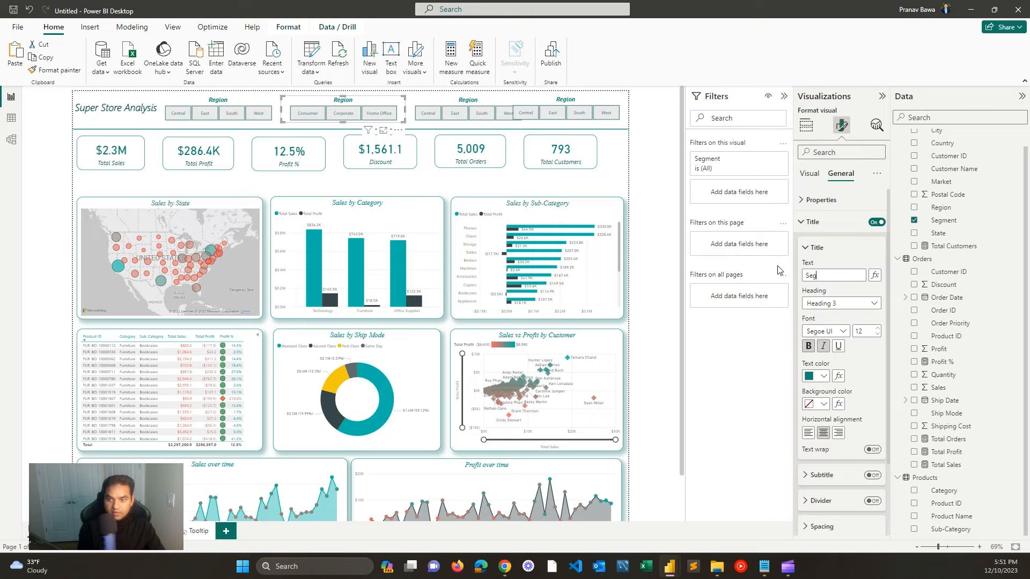
{"action": "type", "text": "ment"}
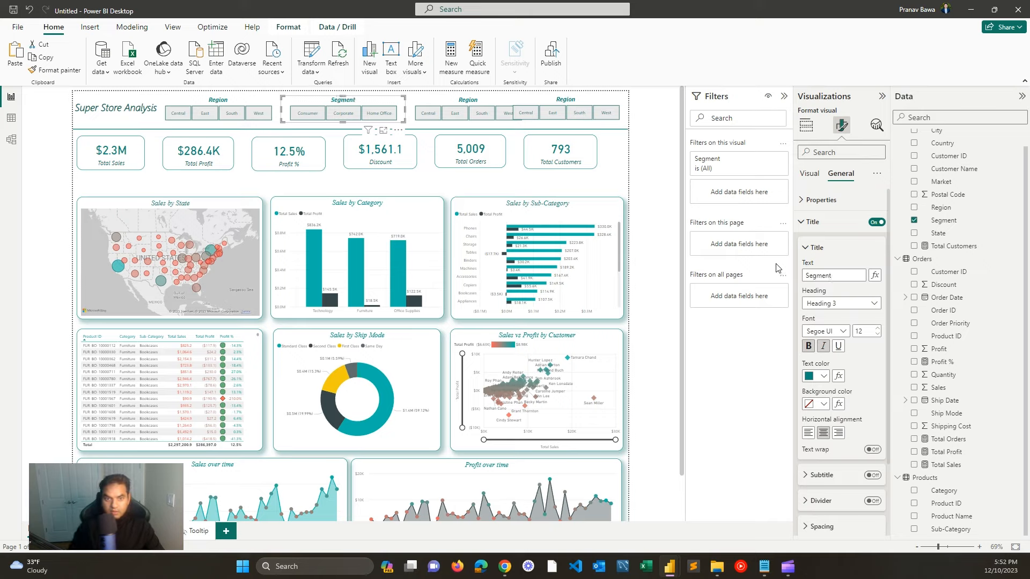
Step: Replace the Region field of the third slicer with Category from the Products table
{"action": "left_click", "coordinate": [460, 100]}
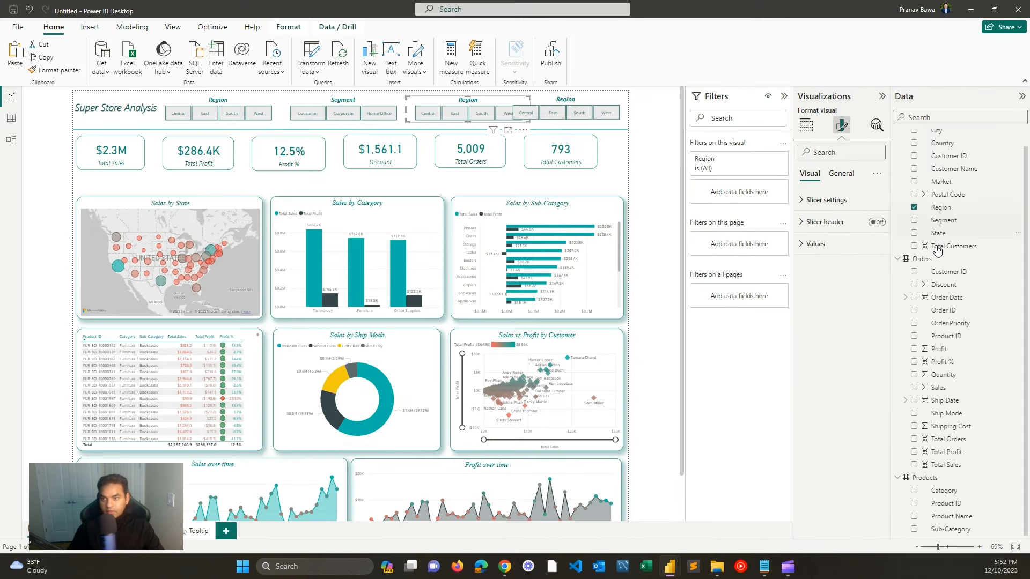
{"action": "left_click", "coordinate": [805, 125]}
{"action": "left_click", "coordinate": [915, 208]}
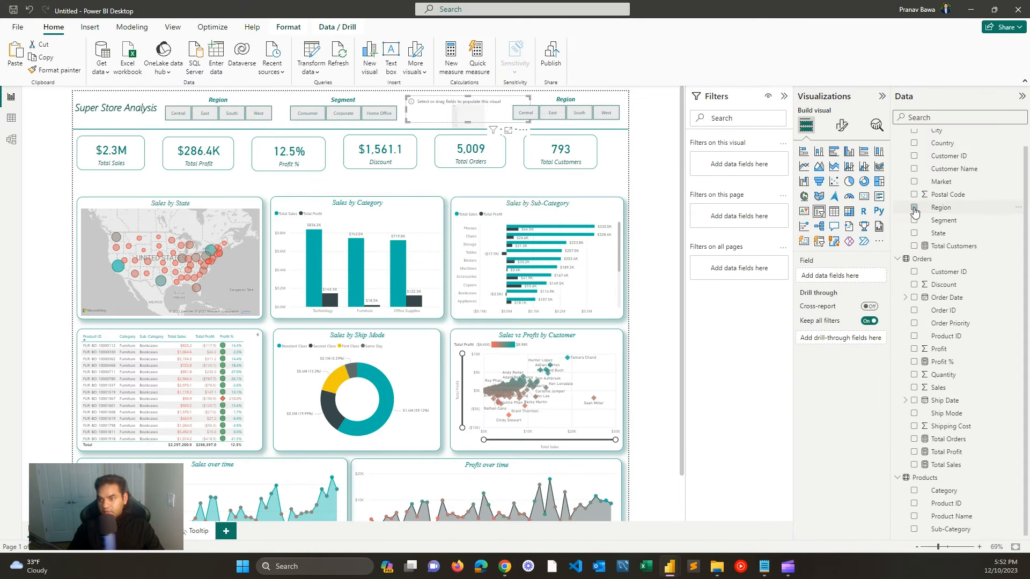
{"action": "left_click", "coordinate": [915, 490]}
Step: Change the third slicer's title text to "Category"
{"action": "left_click", "coordinate": [840, 126]}
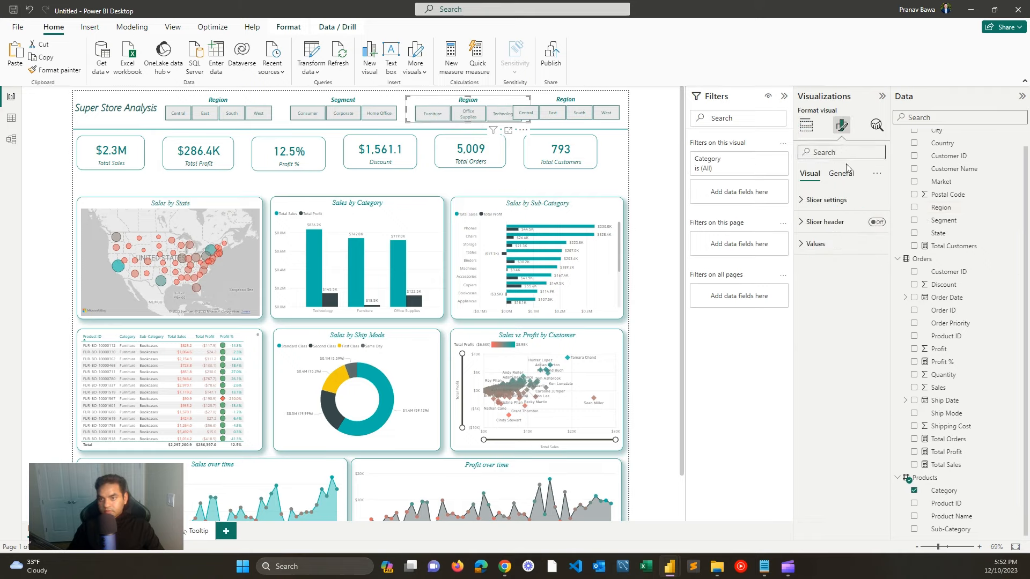
{"action": "left_click", "coordinate": [841, 173]}
{"action": "left_click", "coordinate": [835, 221]}
{"action": "left_click_drag", "start_coordinate": [838, 276], "coordinate": [770, 284]}
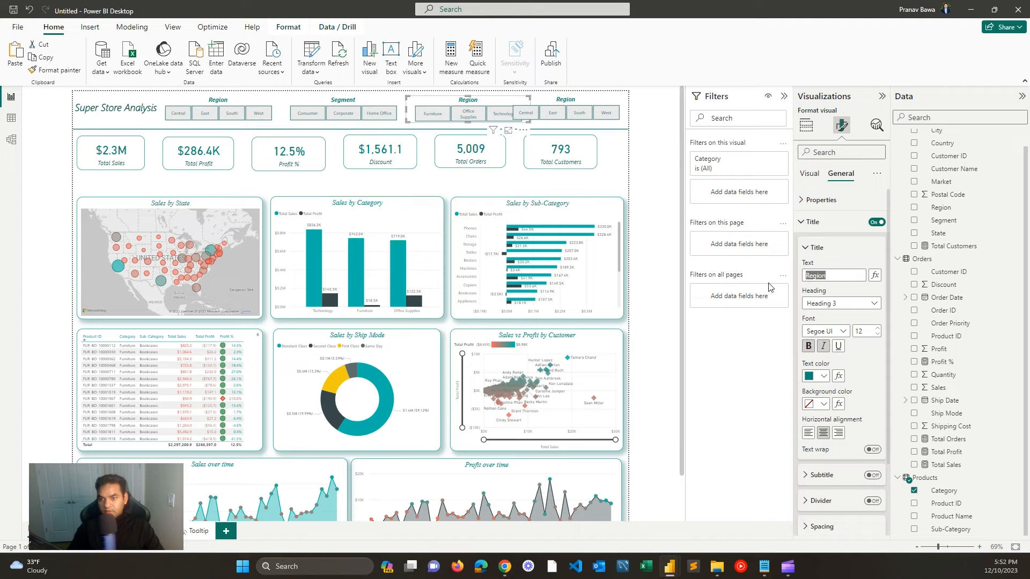
{"action": "type", "text": "Cas"}
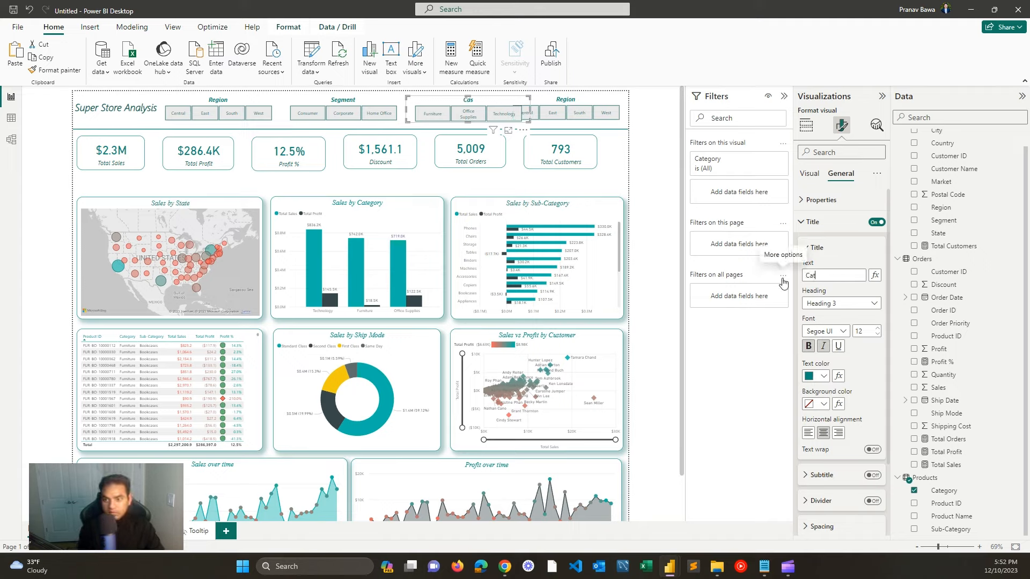
{"action": "type", "text": "egor"}
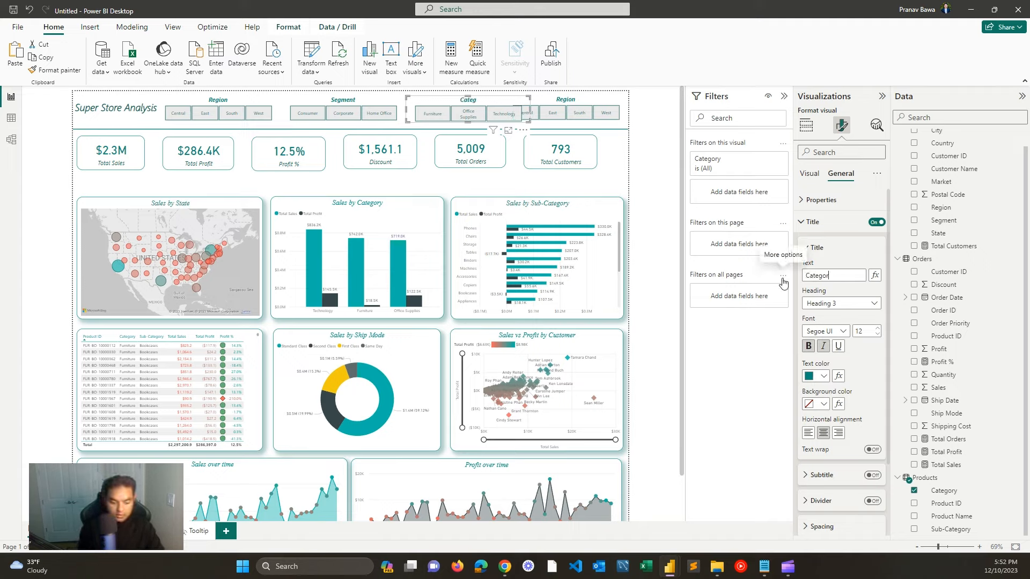
{"action": "type", "text": "y"}
Step: Replace the fourth slicer's Region field with the Order Date hierarchy, keeping only the Year level
{"action": "left_click", "coordinate": [584, 104]}
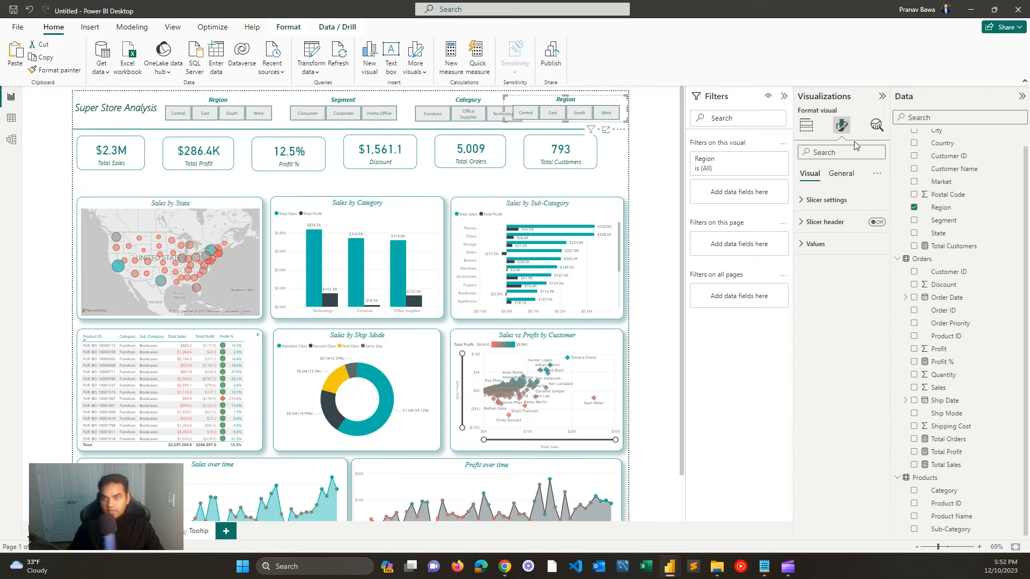
{"action": "left_click", "coordinate": [805, 125]}
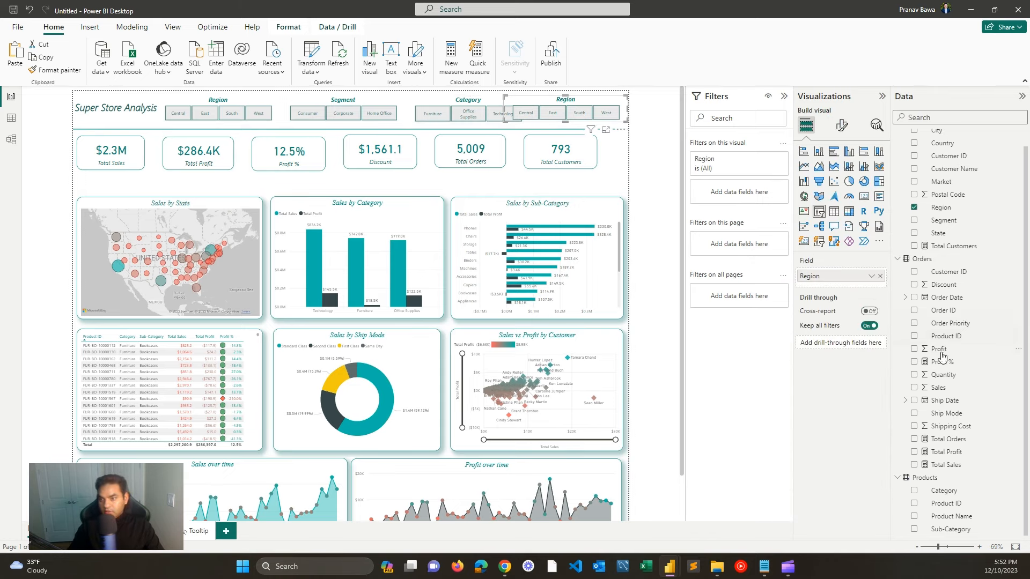
{"action": "left_click_drag", "start_coordinate": [955, 298], "coordinate": [839, 276]}
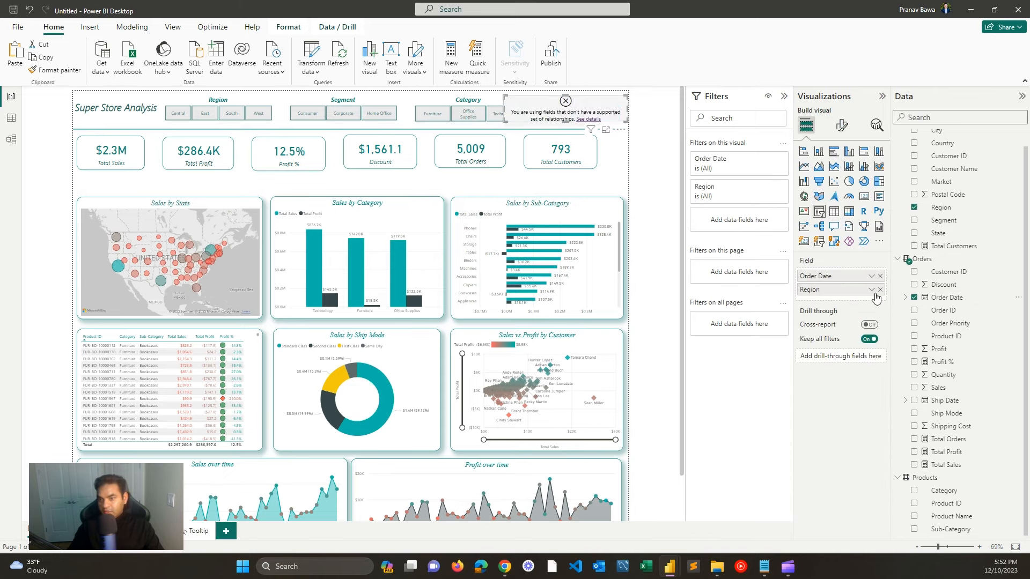
{"action": "left_click", "coordinate": [871, 277]}
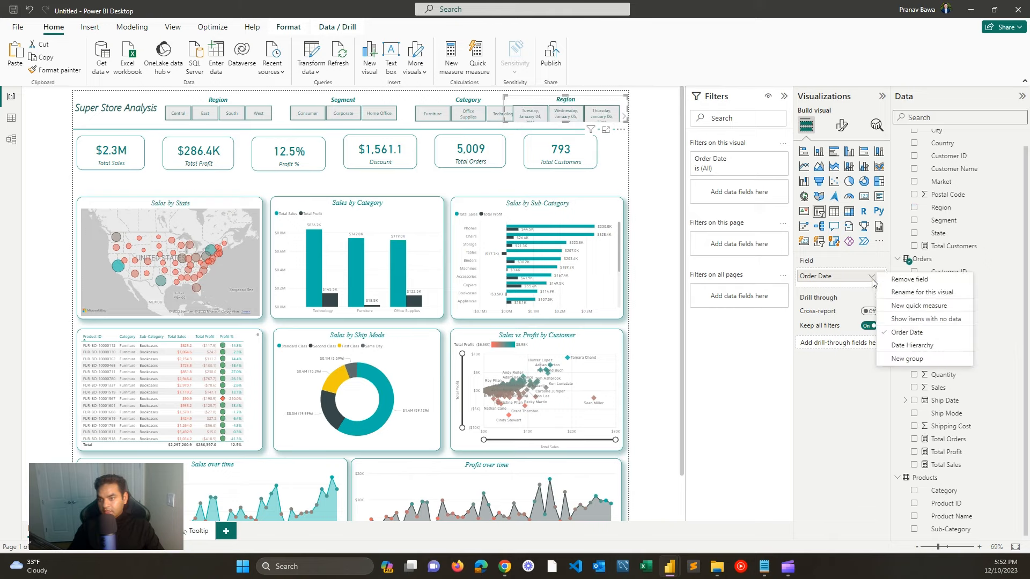
{"action": "left_click", "coordinate": [903, 349]}
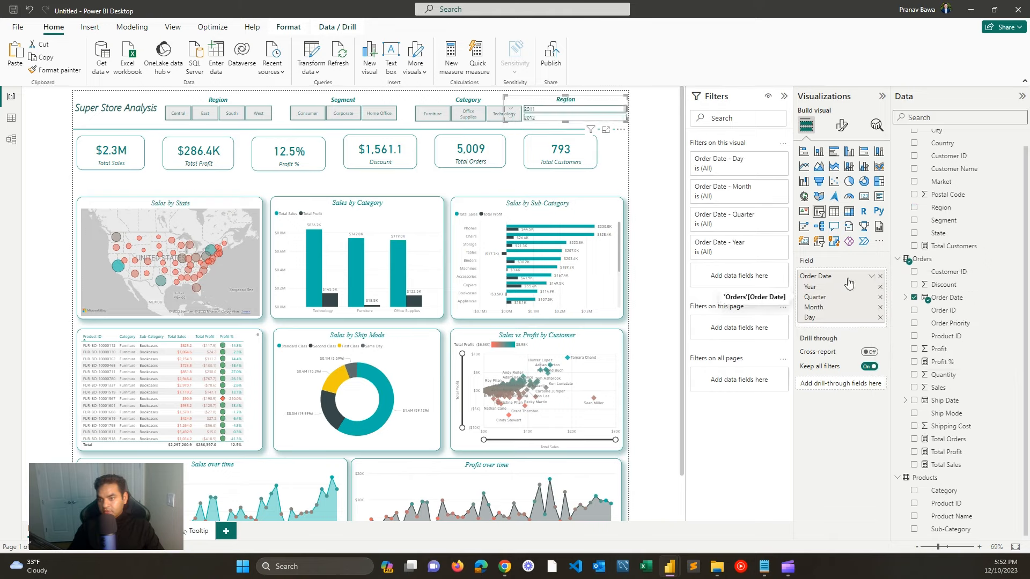
{"action": "left_click", "coordinate": [879, 298]}
{"action": "left_click", "coordinate": [880, 298]}
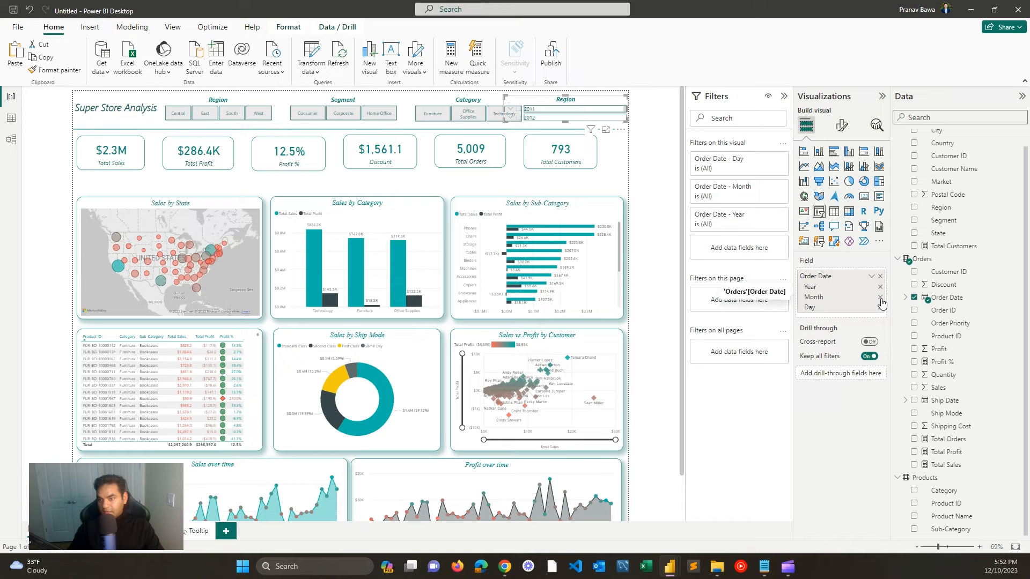
{"action": "left_click", "coordinate": [880, 299]}
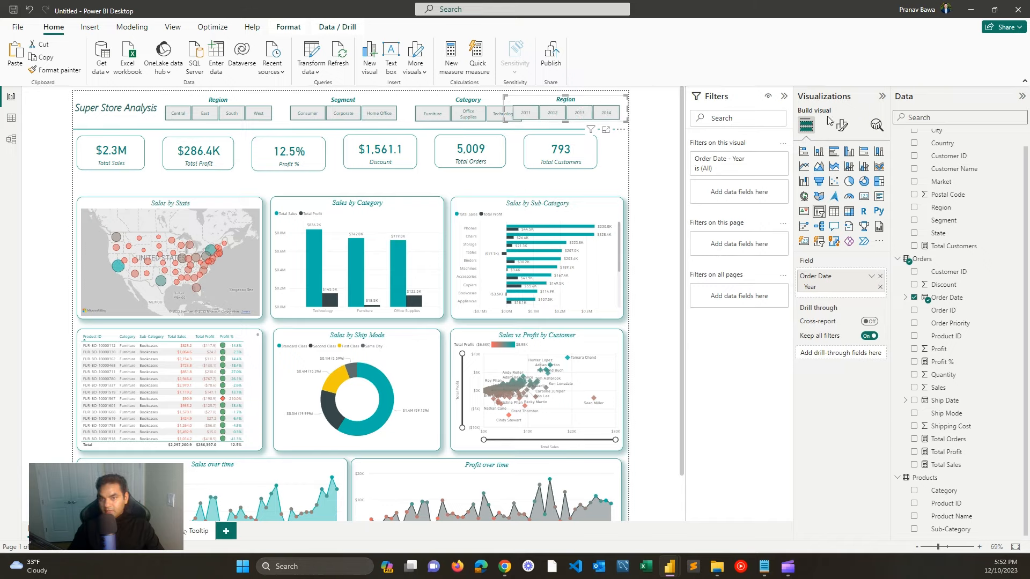
Step: Change the fourth slicer's title text to "Order Year"
{"action": "left_click", "coordinate": [842, 125]}
{"action": "left_click", "coordinate": [840, 173]}
{"action": "left_click", "coordinate": [829, 222]}
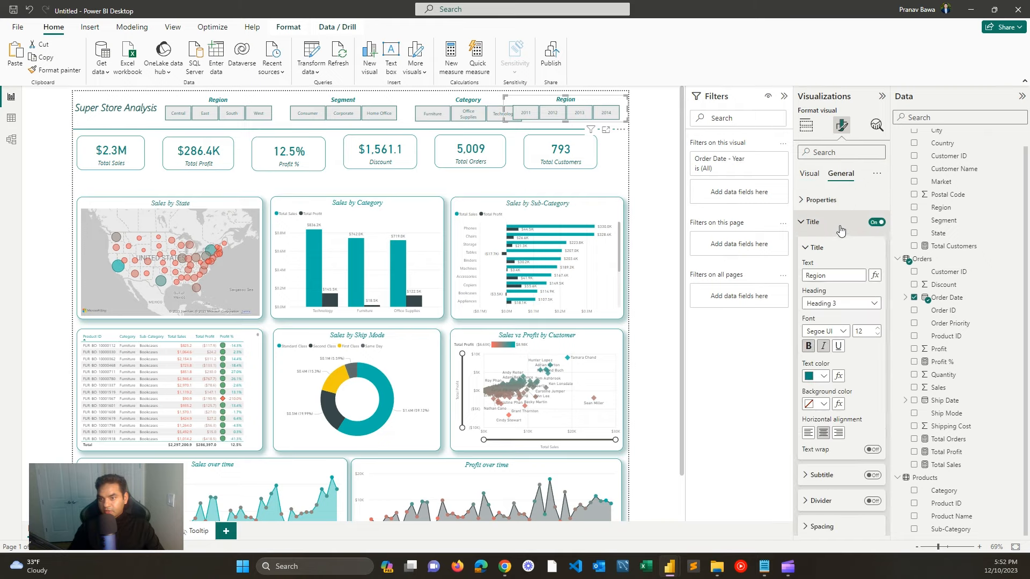
{"action": "type", "text": "Order Year"}
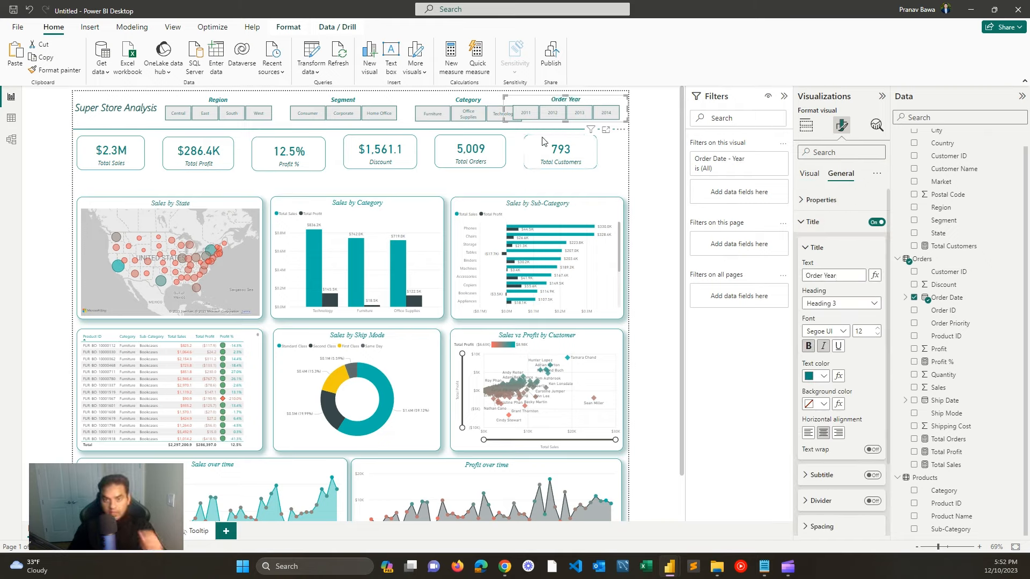
Step: Adjust the Category and Order Year slicers so they no longer overlap, and narrow the Segment slicer slightly to even out the row
{"action": "left_click", "coordinate": [478, 105]}
{"action": "left_click_drag", "start_coordinate": [479, 104], "coordinate": [507, 123]}
{"action": "left_click", "coordinate": [548, 104]}
{"action": "left_click", "coordinate": [382, 107]}
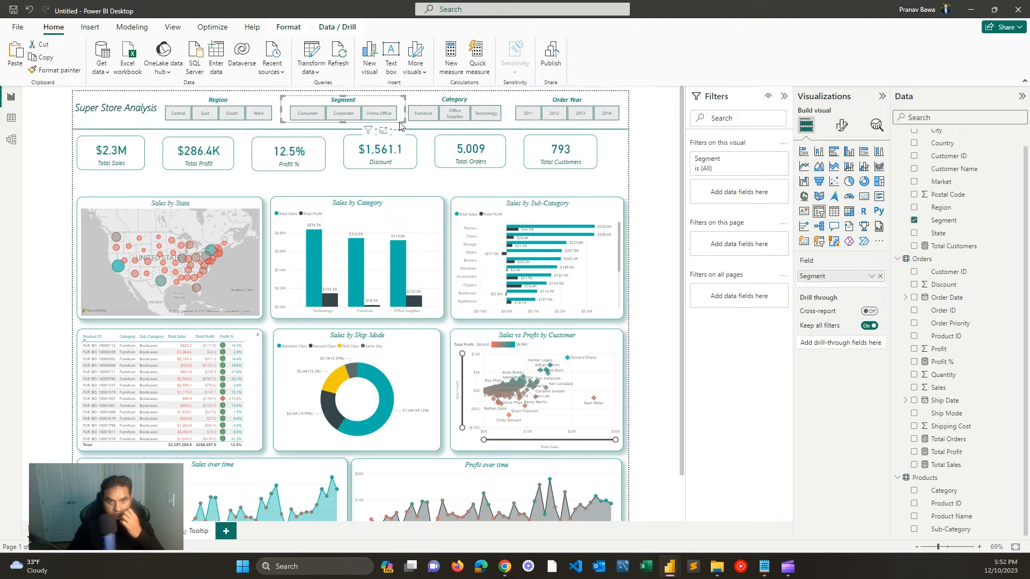
{"action": "left_click_drag", "start_coordinate": [404, 124], "coordinate": [395, 118]}
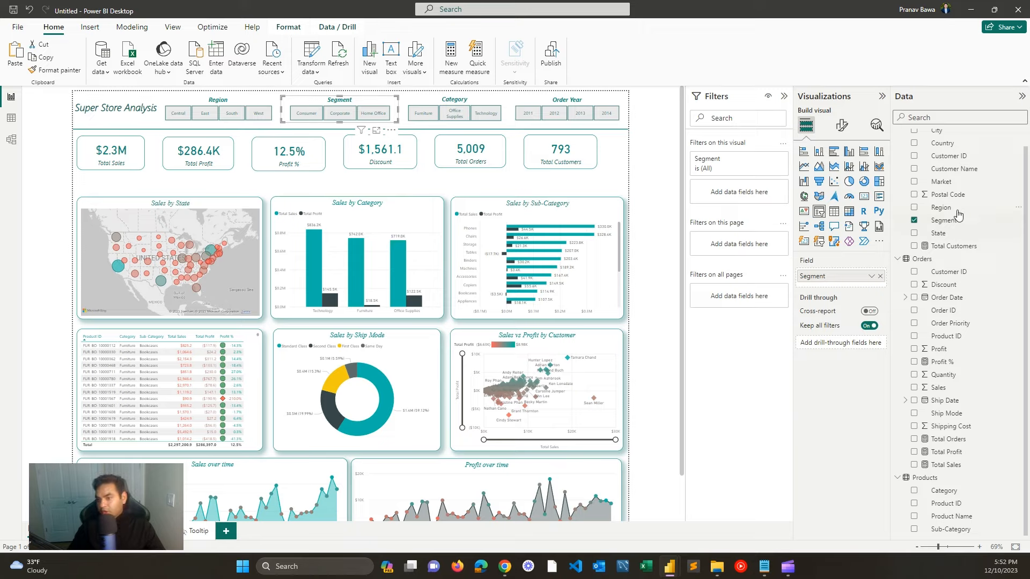
{"action": "left_click", "coordinate": [518, 184]}
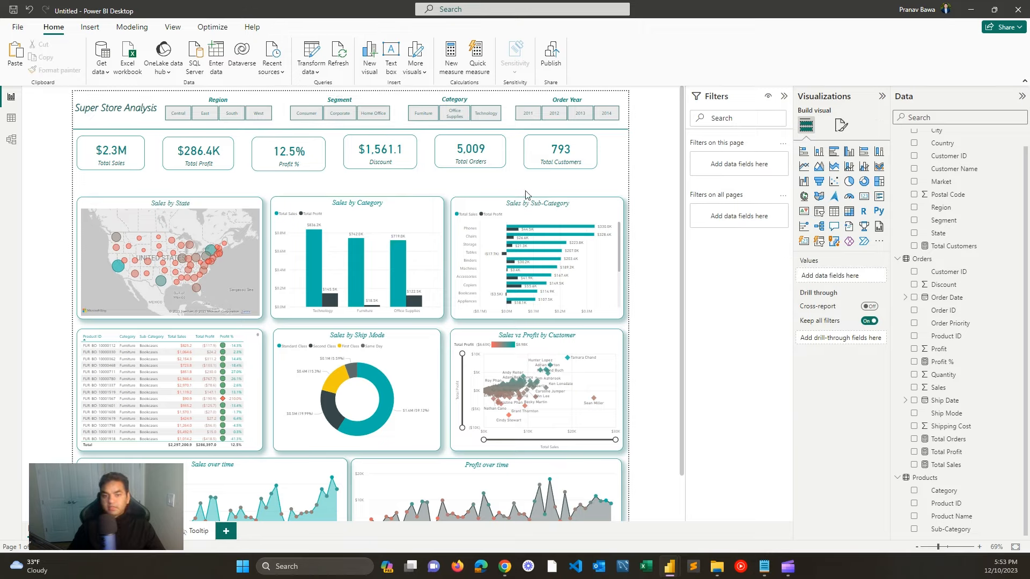
Step: Select the map, the table and all the charts together and move them up to just below the summary cards
{"action": "left_click", "coordinate": [214, 204]}
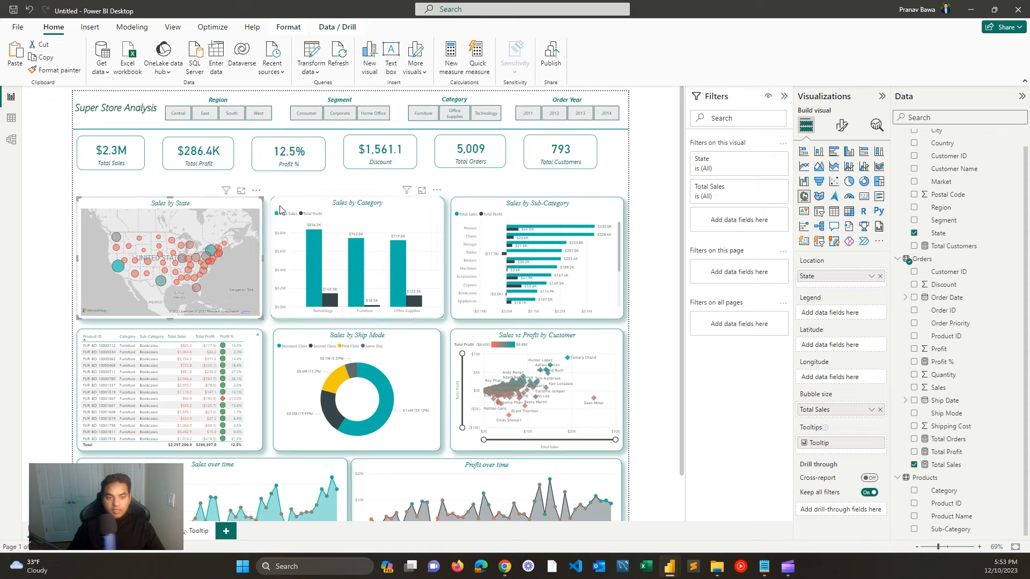
{"action": "scroll", "coordinate": [356, 201], "scroll_direction": "down", "scroll_amount": 1}
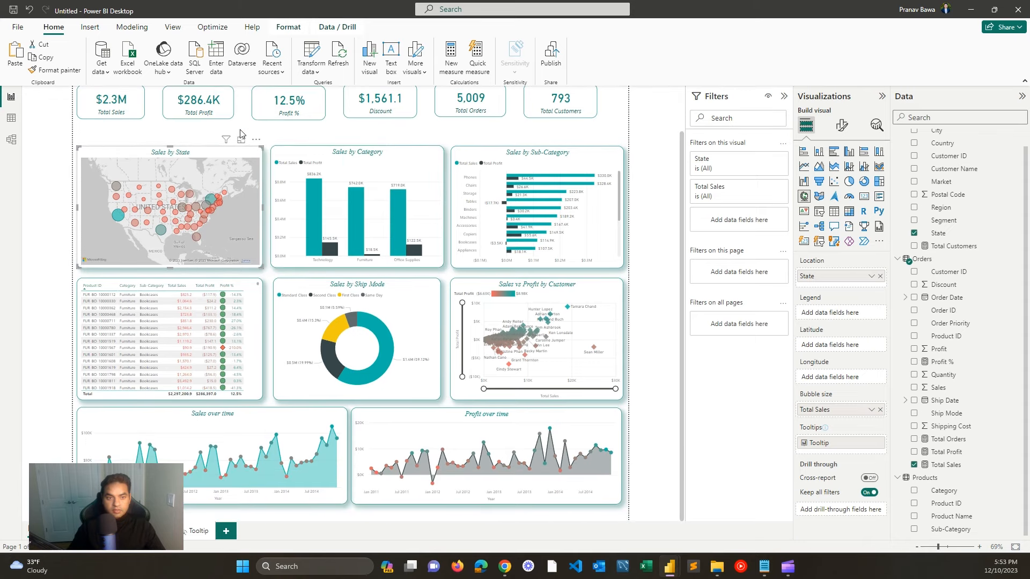
{"action": "scroll", "coordinate": [258, 184], "scroll_direction": "up", "scroll_amount": 1}
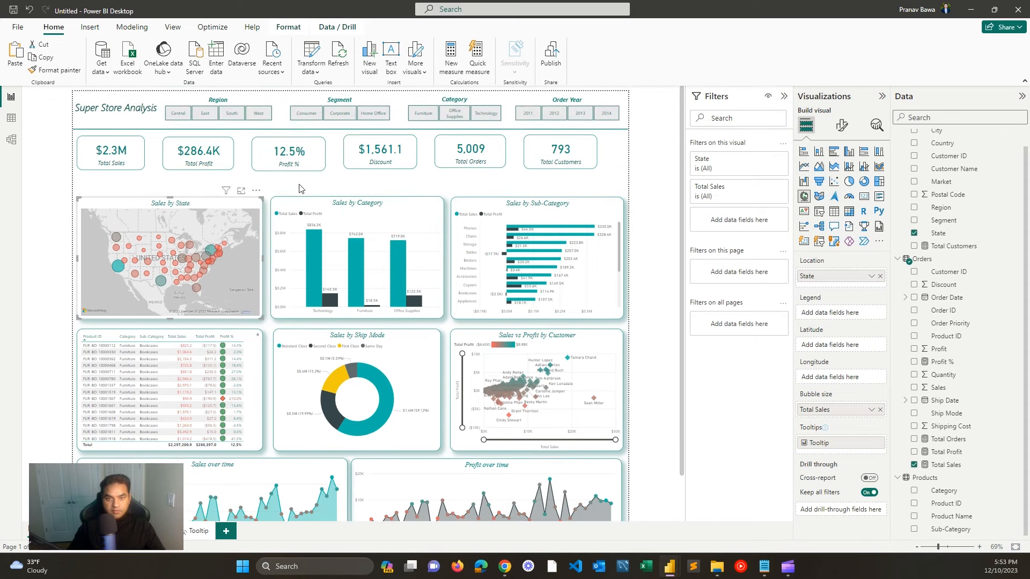
{"action": "left_click", "coordinate": [335, 206], "text": "ctrl"}
{"action": "left_click", "coordinate": [472, 203], "text": "ctrl"}
{"action": "left_click", "coordinate": [466, 336], "text": "ctrl"}
{"action": "left_click", "coordinate": [419, 337], "text": "ctrl"}
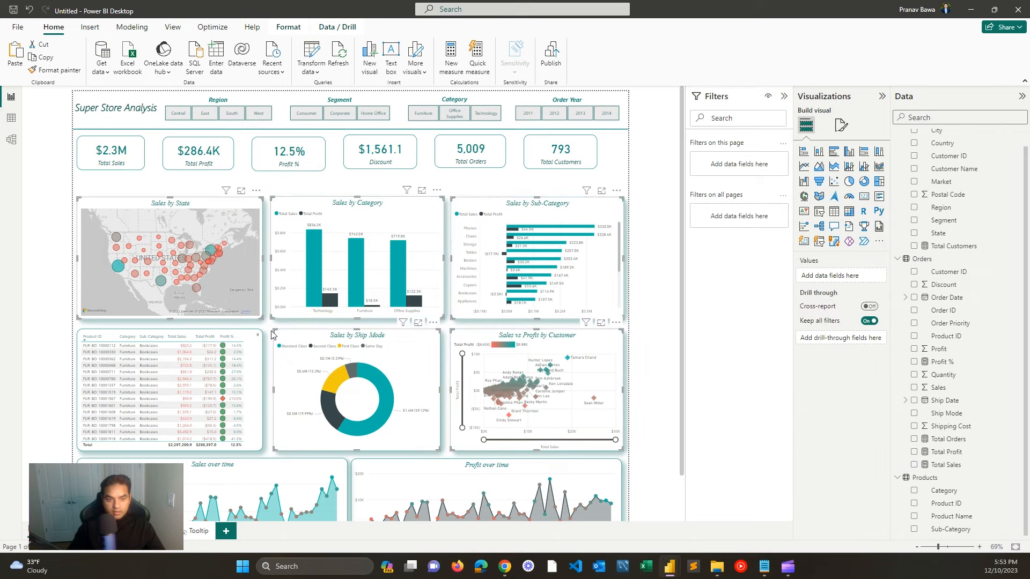
{"action": "left_click", "coordinate": [244, 375], "text": "ctrl"}
{"action": "left_click", "coordinate": [376, 464], "text": "ctrl"}
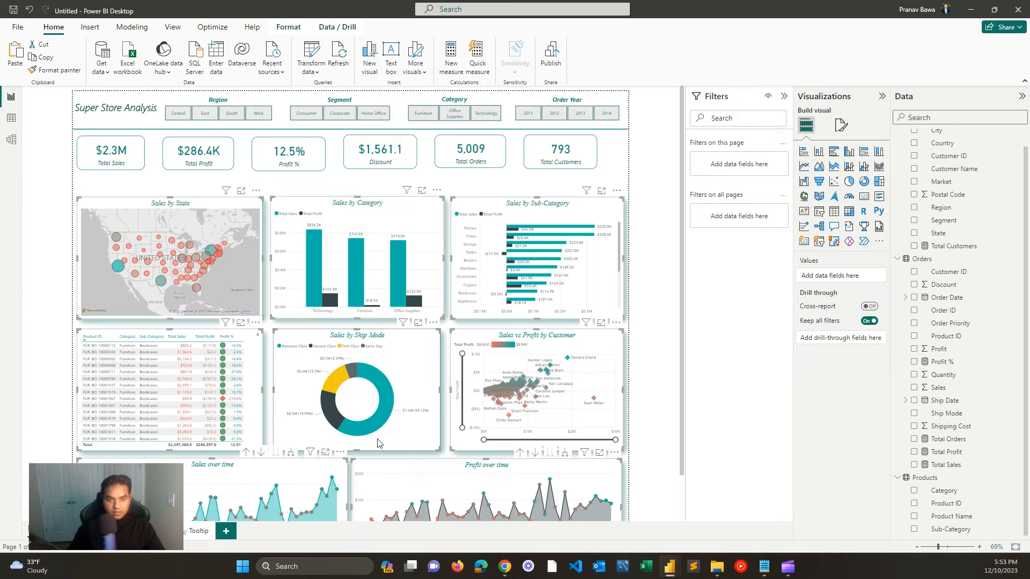
{"action": "left_click_drag", "start_coordinate": [383, 461], "coordinate": [382, 444]}
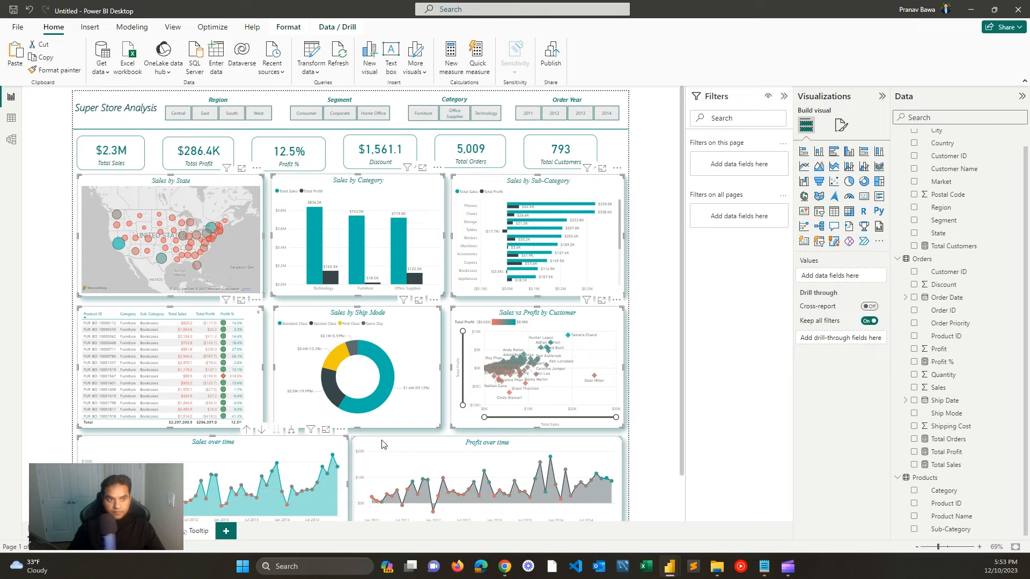
{"action": "scroll", "coordinate": [382, 444], "scroll_direction": "down", "scroll_amount": 2}
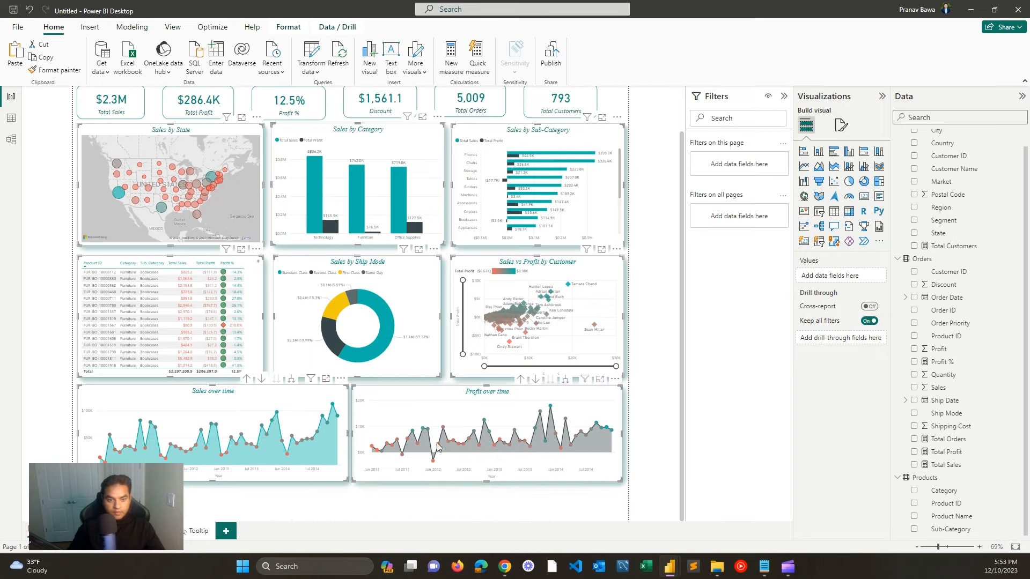
Step: Set the dashboard page's custom canvas height to 1200 px so the lower charts fit on the page
{"action": "left_click", "coordinate": [429, 512]}
{"action": "left_click", "coordinate": [840, 125]}
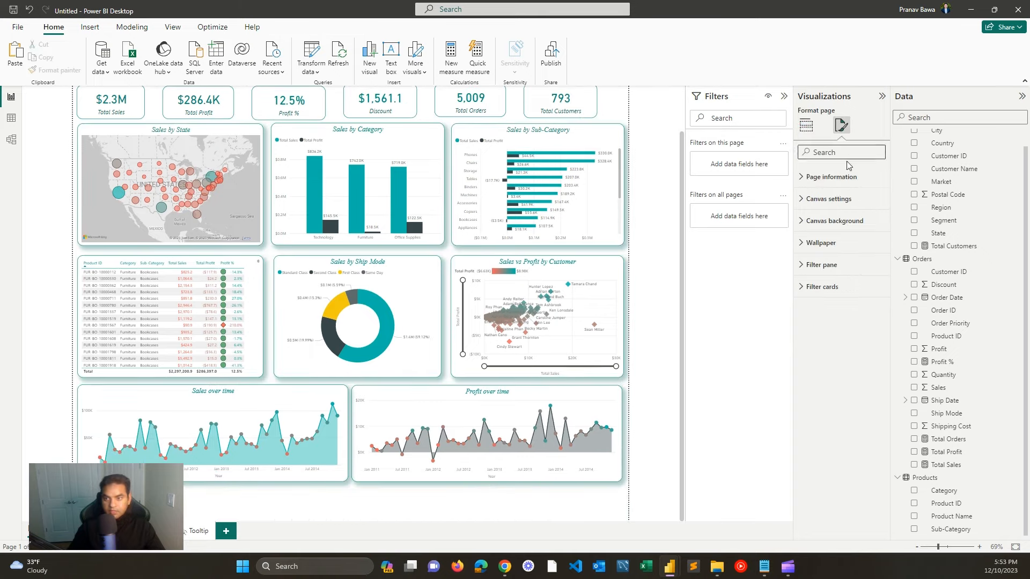
{"action": "left_click", "coordinate": [827, 199]}
{"action": "type", "text": "1100"}
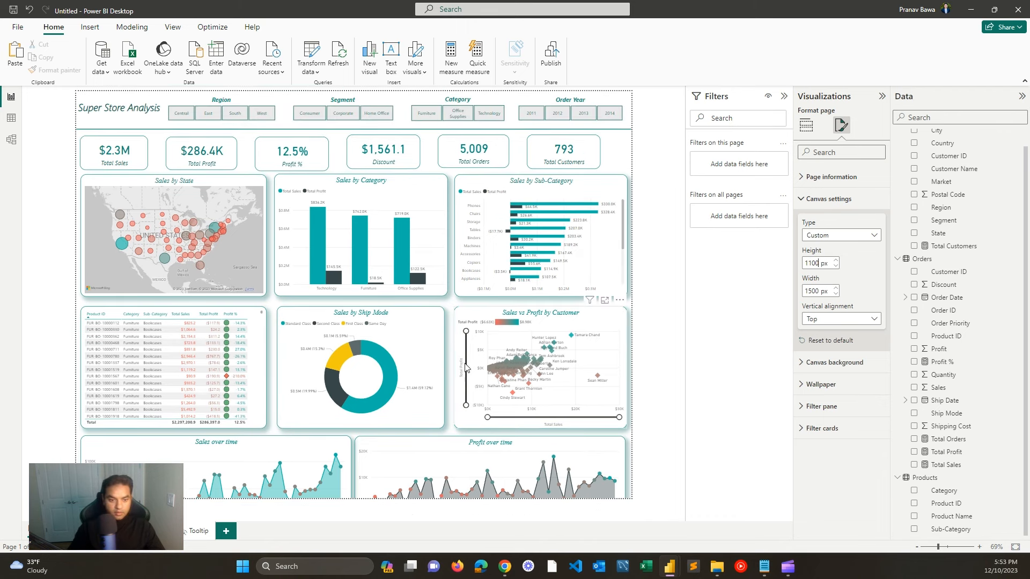
{"action": "key", "text": "BackSpace"}
{"action": "key", "text": "BackSpace"}
{"action": "key", "text": "BackSpace"}
{"action": "type", "text": "200"}
{"action": "scroll", "coordinate": [411, 387], "scroll_direction": "down", "scroll_amount": 1}
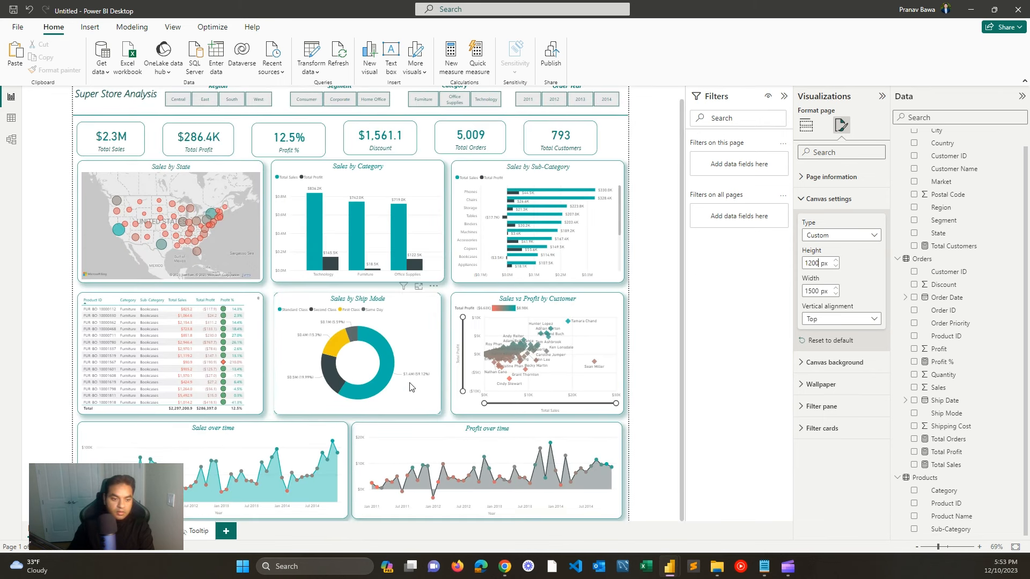
{"action": "scroll", "coordinate": [425, 371], "scroll_direction": "up", "scroll_amount": 1}
{"action": "scroll", "coordinate": [424, 354], "scroll_direction": "down", "scroll_amount": 1}
{"action": "scroll", "coordinate": [425, 350], "scroll_direction": "up", "scroll_amount": 1}
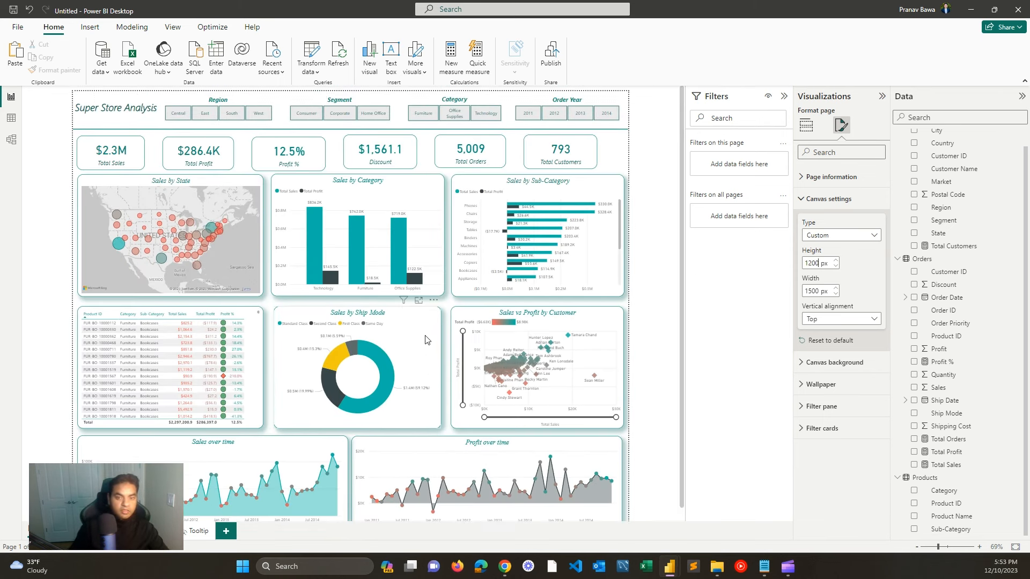
{"action": "left_click", "coordinate": [616, 153]}
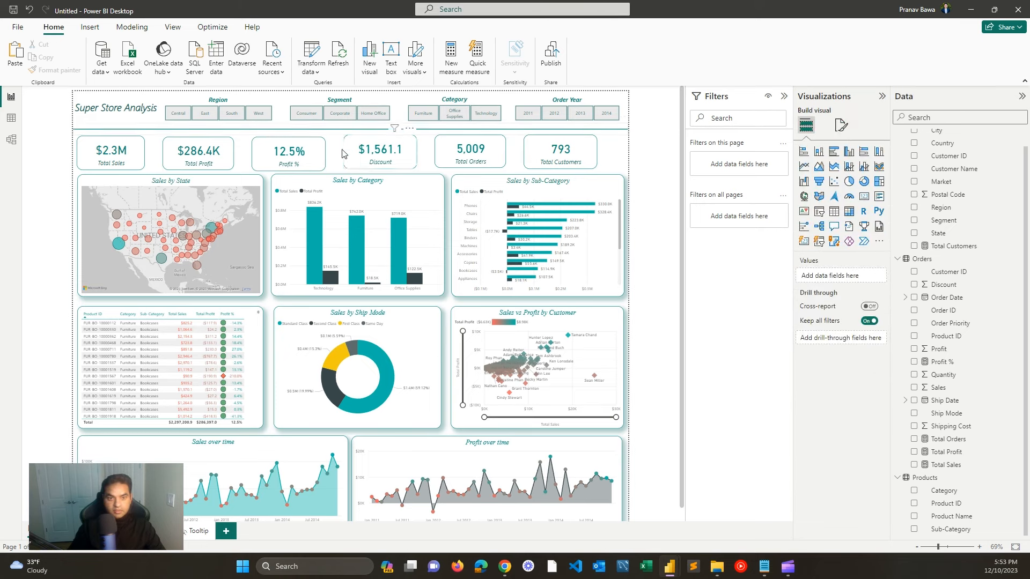
Step: Publish the report to My workspace, saving the file as "Superstore Demo" in the Downloads folder in the process
{"action": "left_click", "coordinate": [551, 52]}
{"action": "key", "text": "Return"}
{"action": "left_click", "coordinate": [614, 381]}
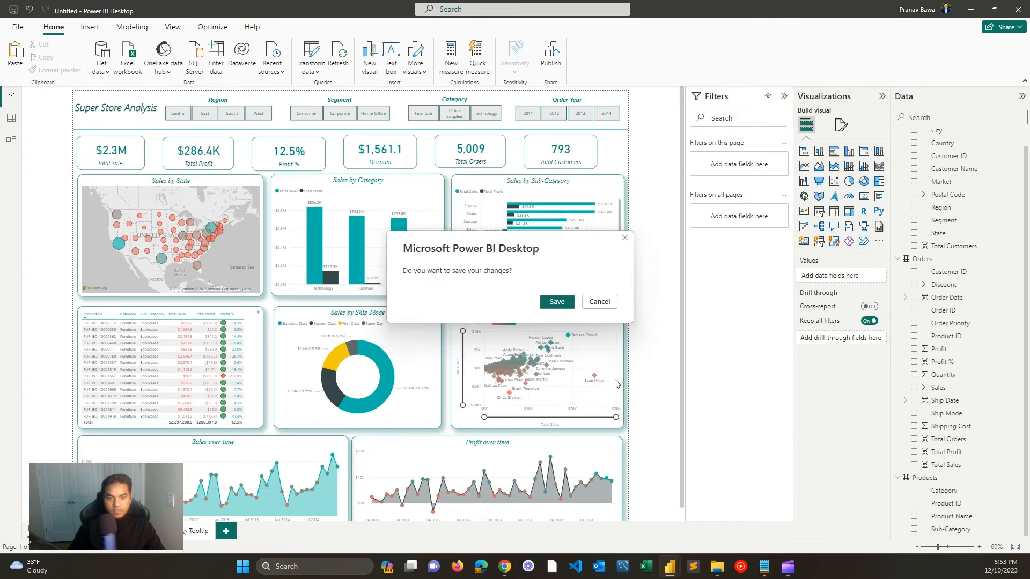
{"action": "left_click", "coordinate": [556, 303]}
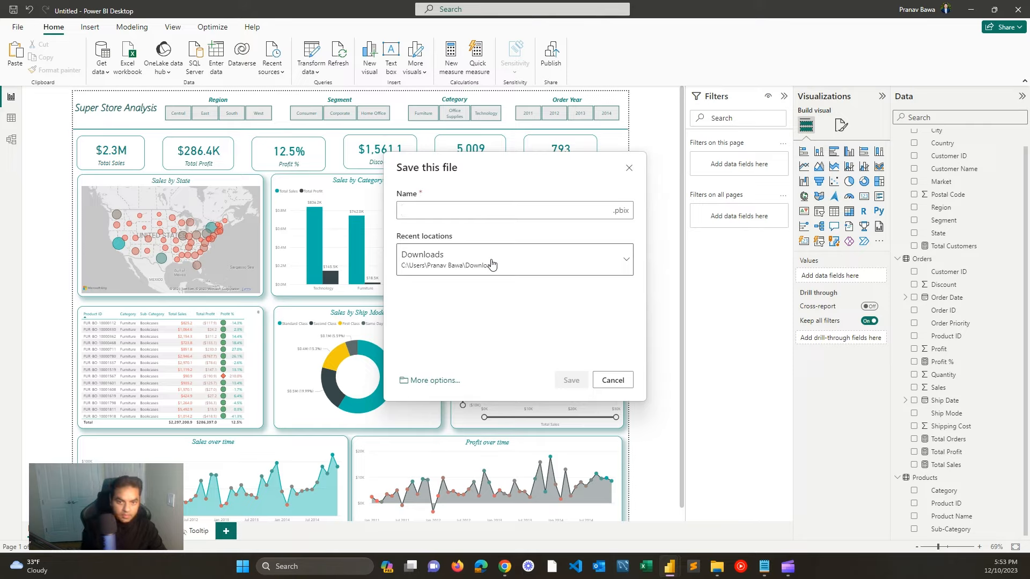
{"action": "type", "text": "Superstore "}
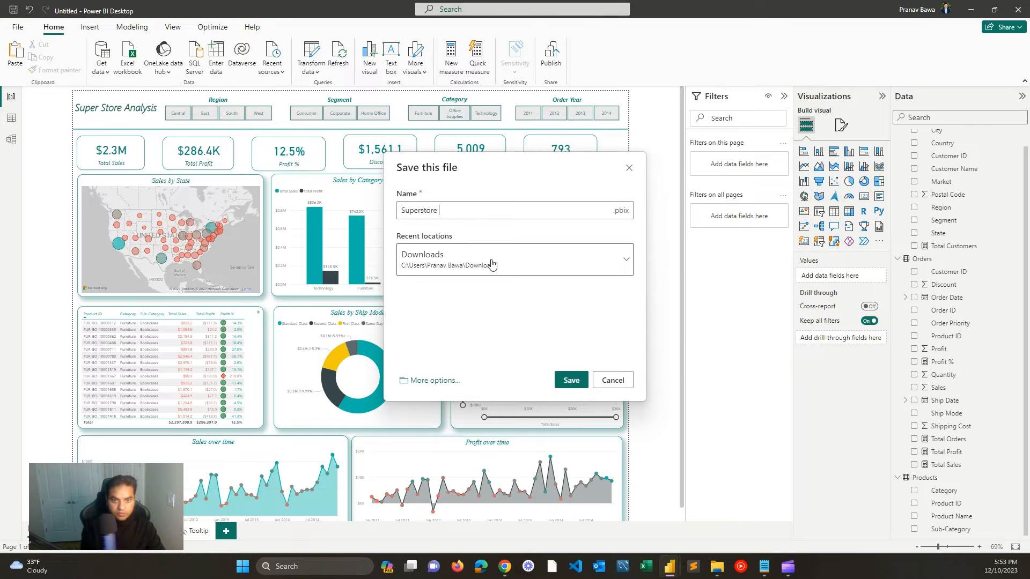
{"action": "type", "text": "Demo"}
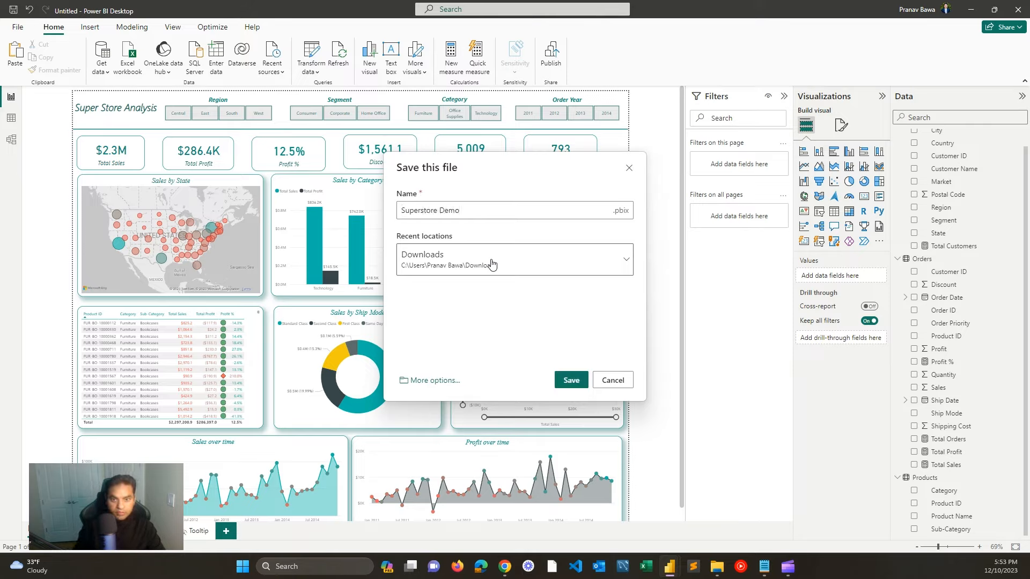
{"action": "left_click", "coordinate": [570, 381]}
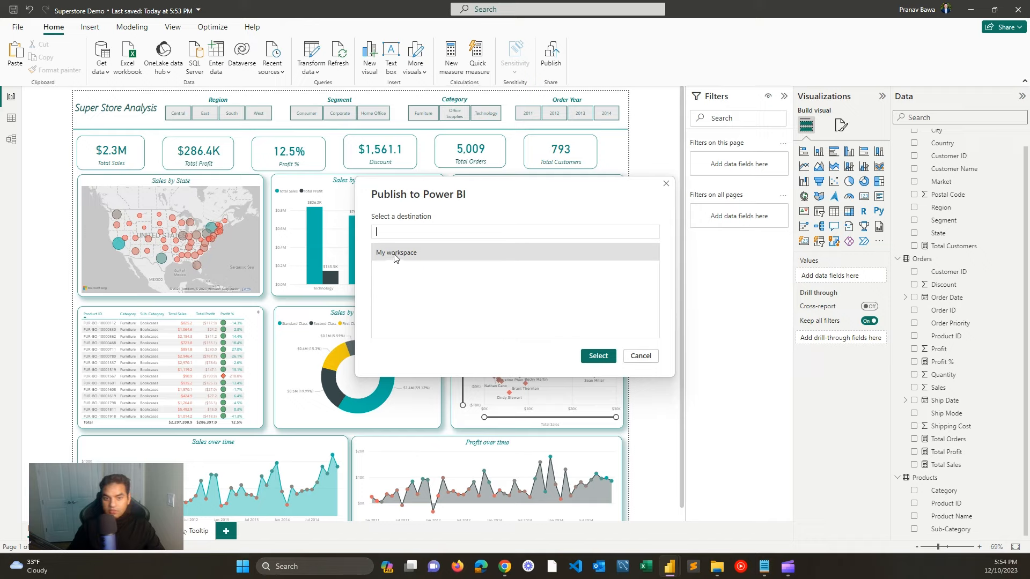
{"action": "left_click", "coordinate": [598, 356]}
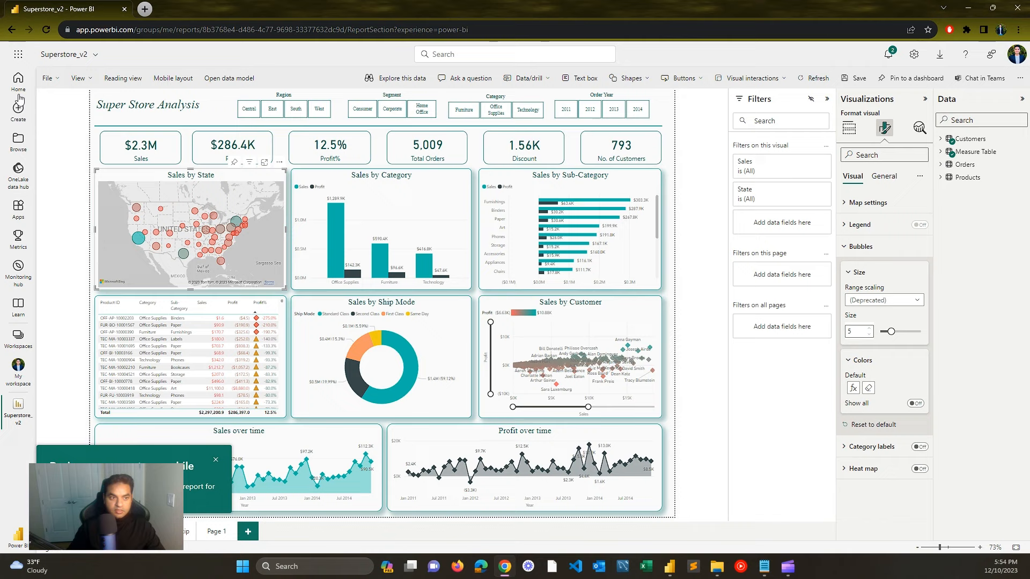
Step: Switch to the Power BI service in the browser and open the Superstore Demo report from My workspace
{"action": "left_click", "coordinate": [18, 92]}
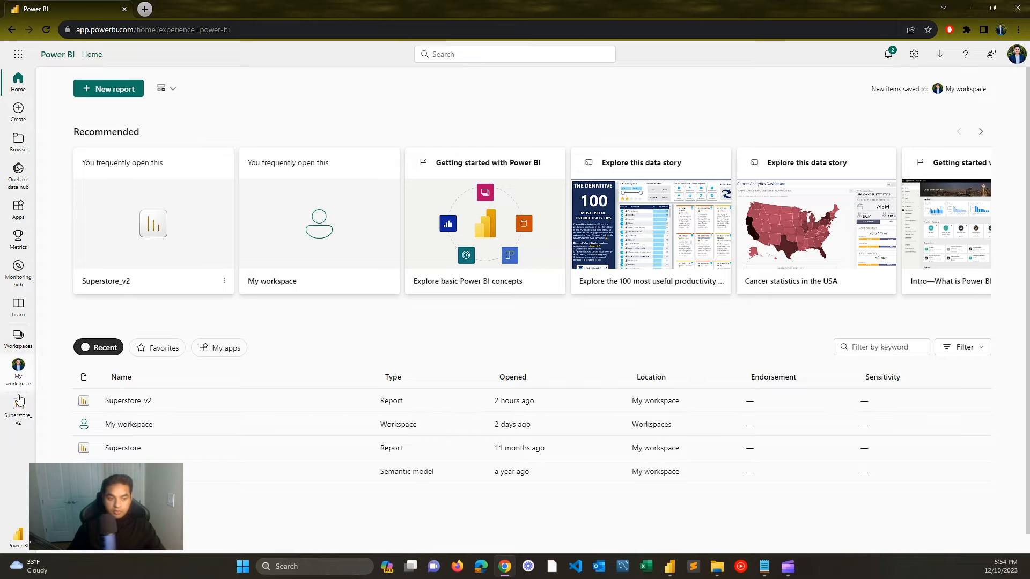
{"action": "left_click", "coordinate": [20, 378]}
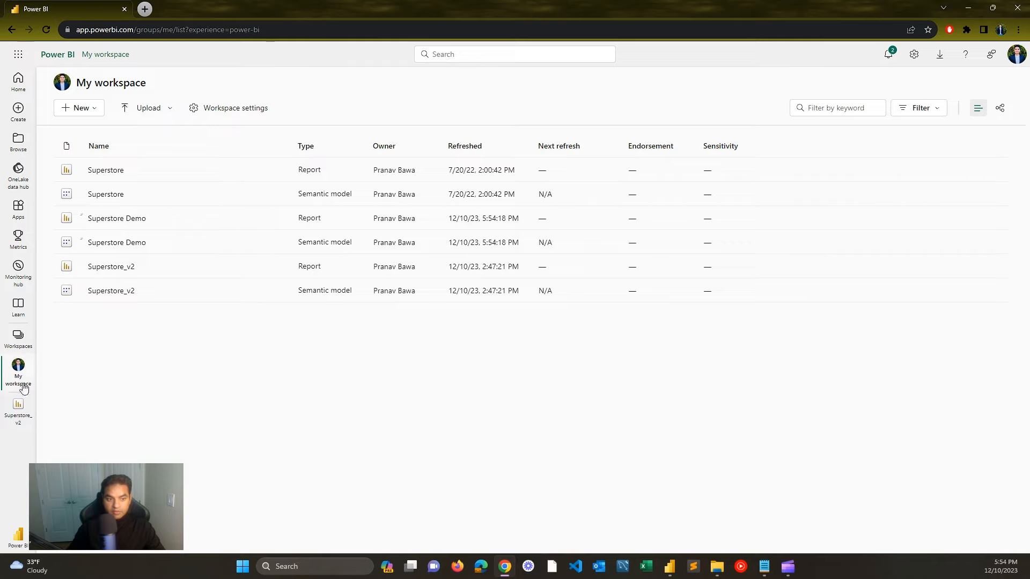
{"action": "left_click", "coordinate": [21, 340]}
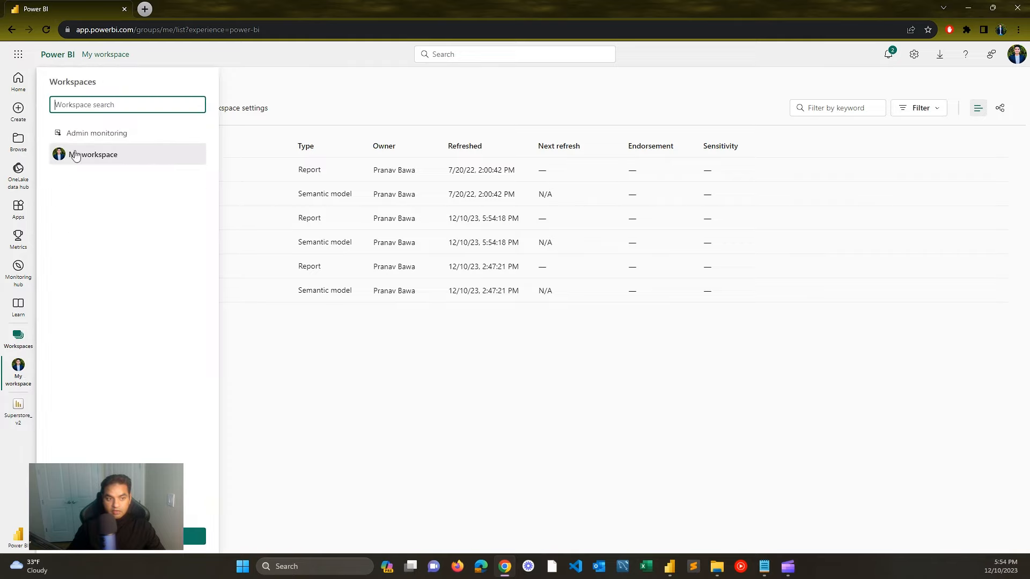
{"action": "left_click", "coordinate": [109, 157]}
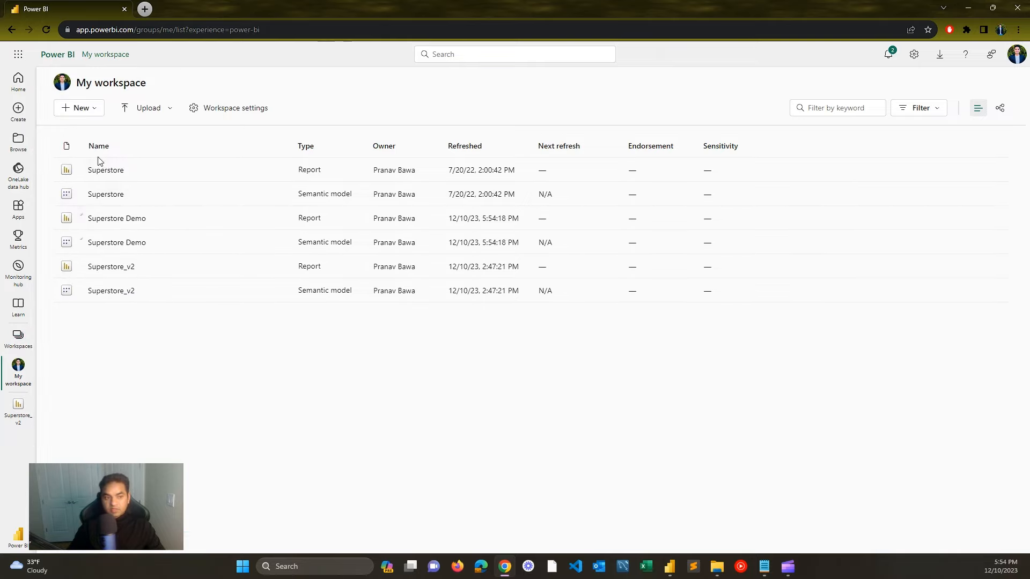
{"action": "left_click", "coordinate": [113, 218]}
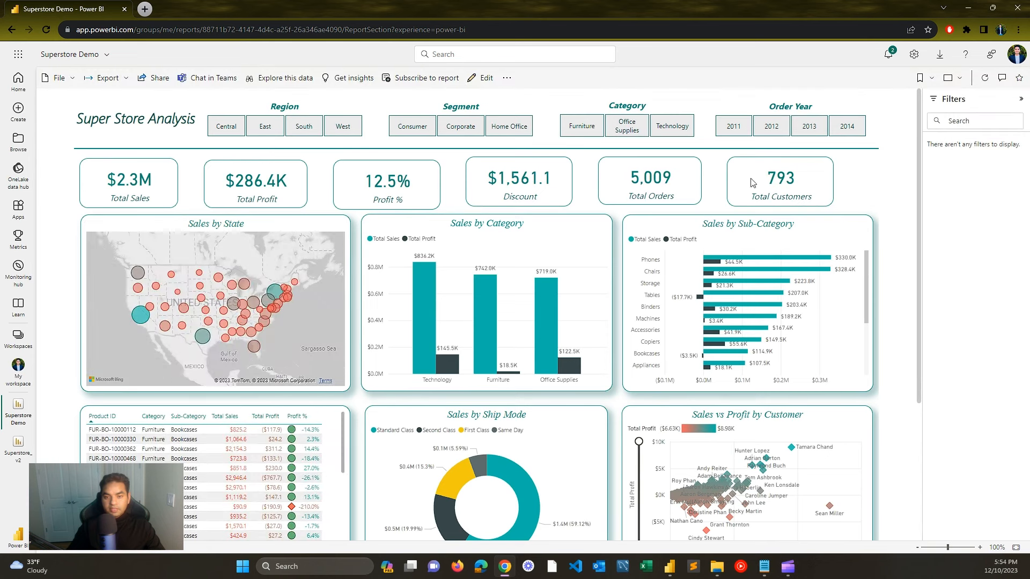
Step: Show the published report in full screen with the Filters pane collapsed and the whole page fitted to the screen
{"action": "left_click", "coordinate": [948, 79]}
{"action": "left_click", "coordinate": [936, 102]}
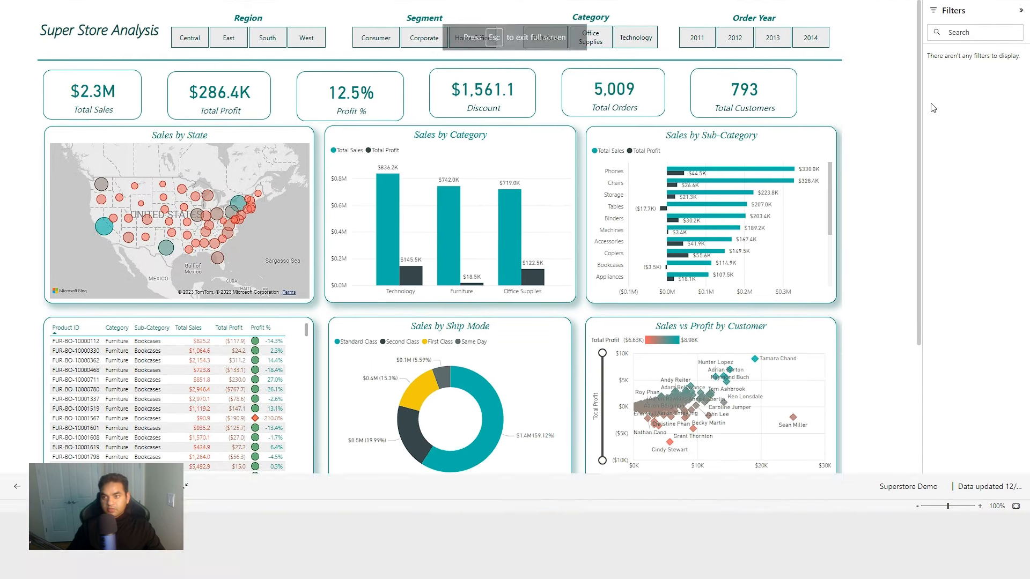
{"action": "left_click", "coordinate": [1021, 13]}
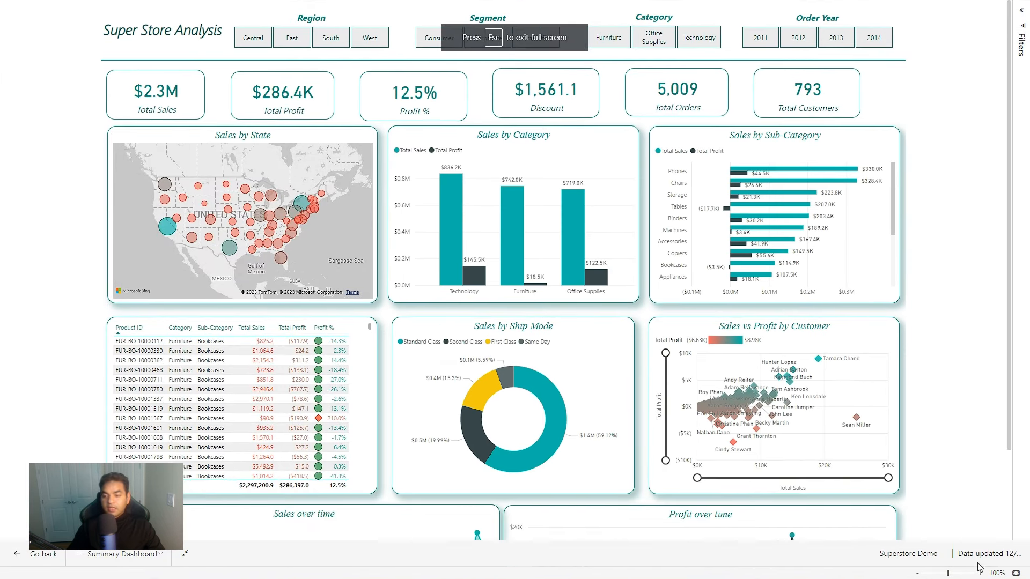
{"action": "scroll", "coordinate": [956, 483], "scroll_direction": "down", "scroll_amount": 2}
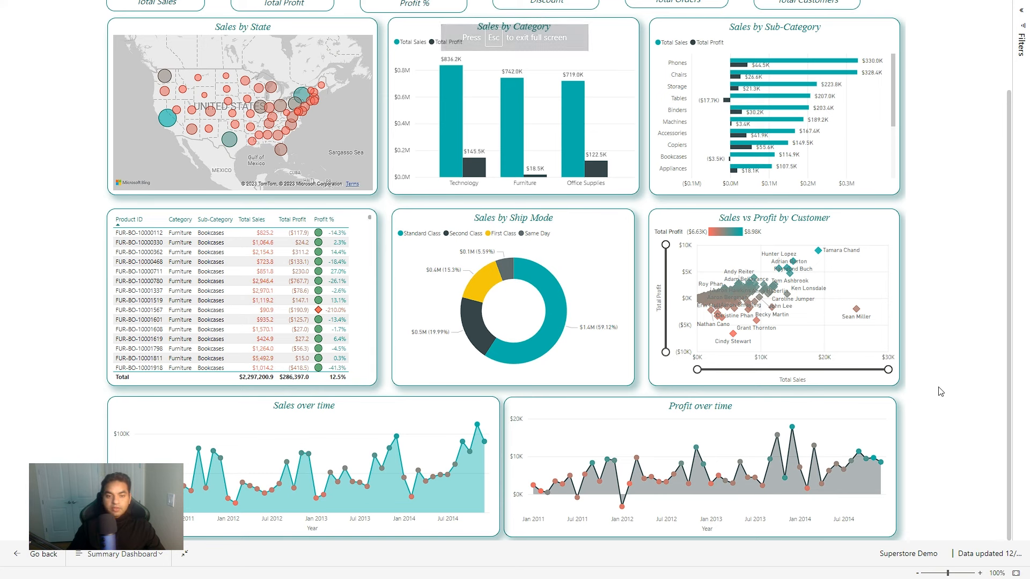
{"action": "scroll", "coordinate": [943, 389], "scroll_direction": "up", "scroll_amount": 2}
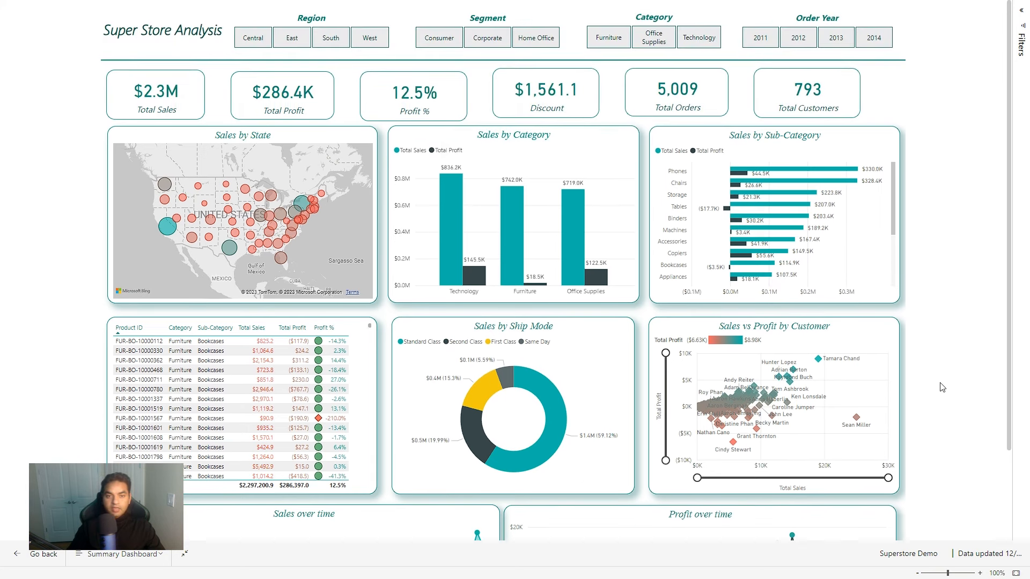
{"action": "left_click", "coordinate": [1015, 574]}
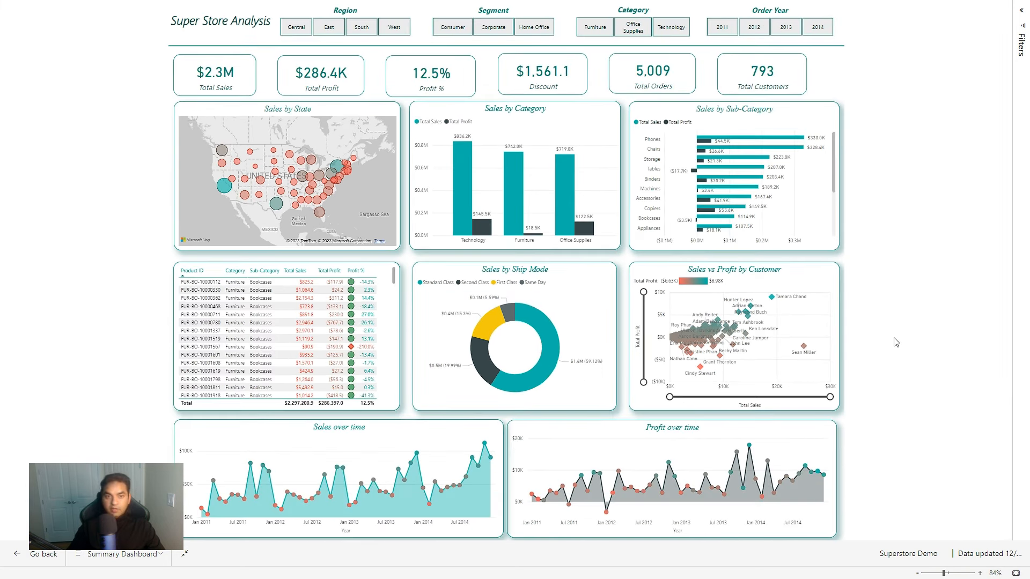